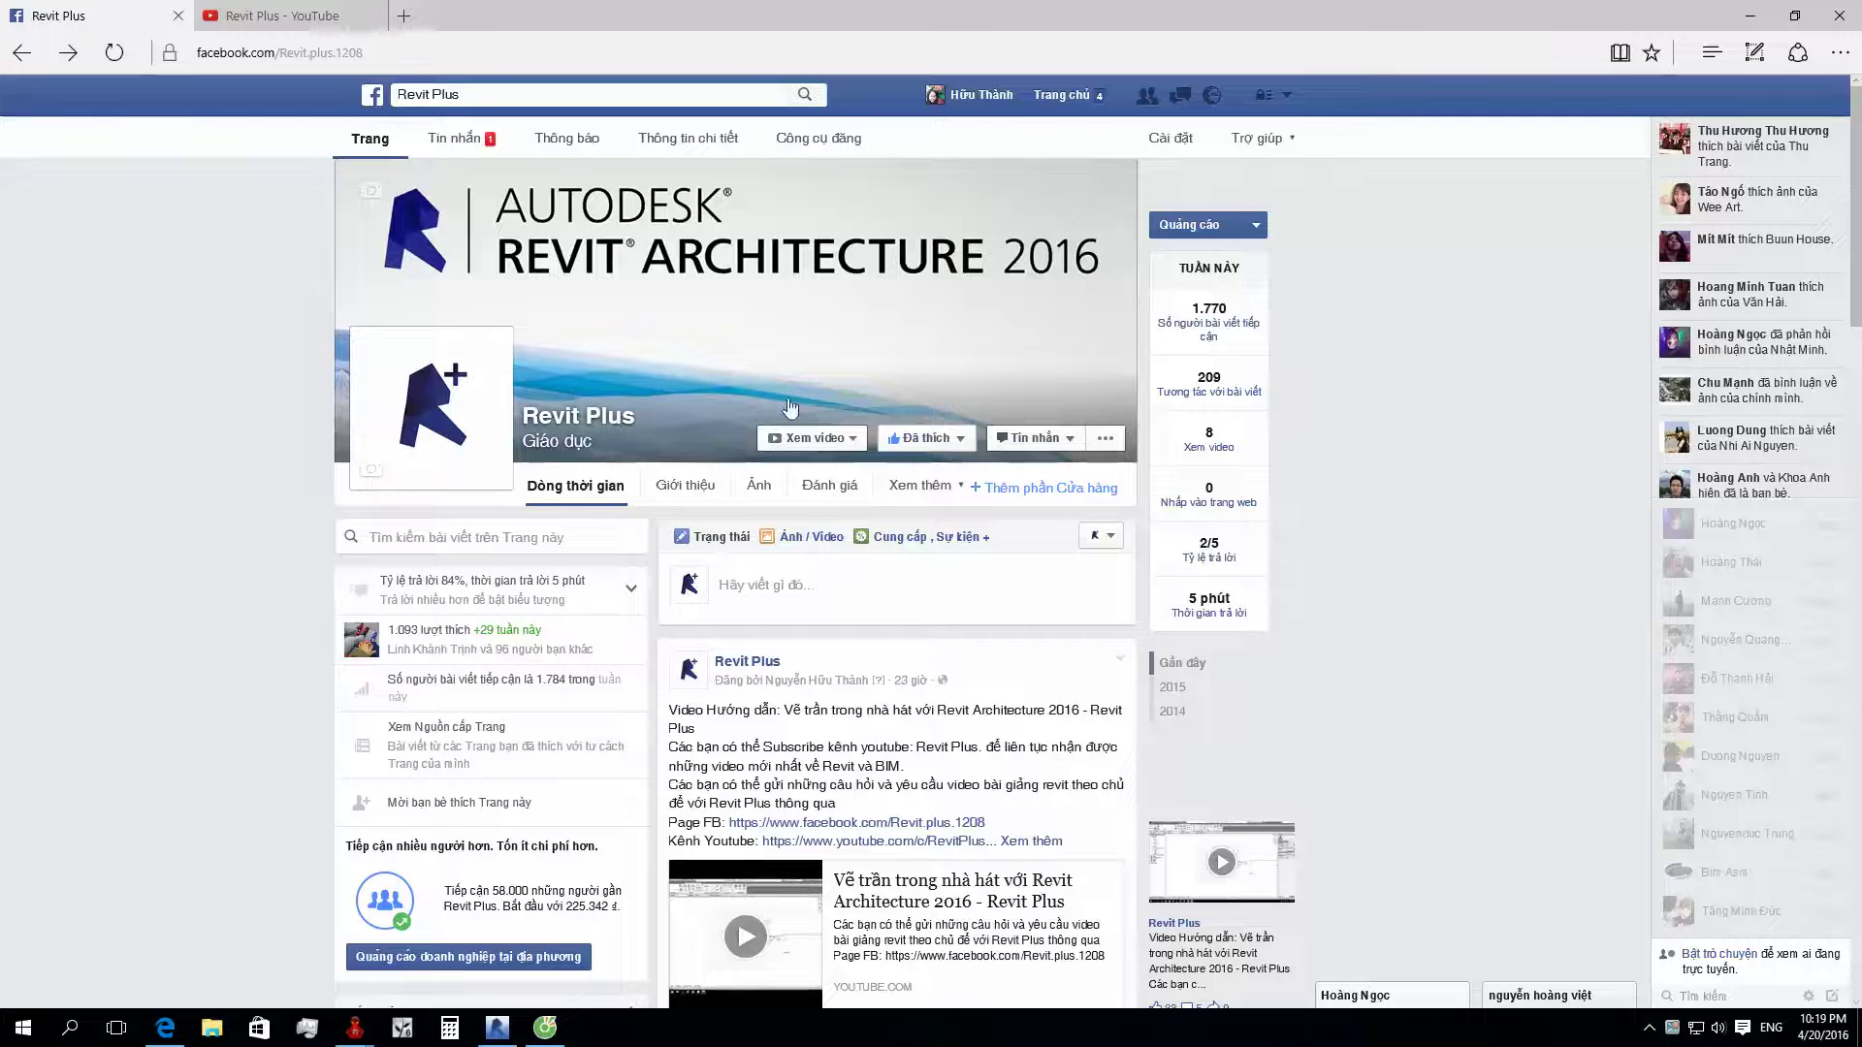
# Step: Browse the Revit Plus YouTube channel page and then the Revit Plus Facebook page
pyautogui.scroll(-2, 918, 534)
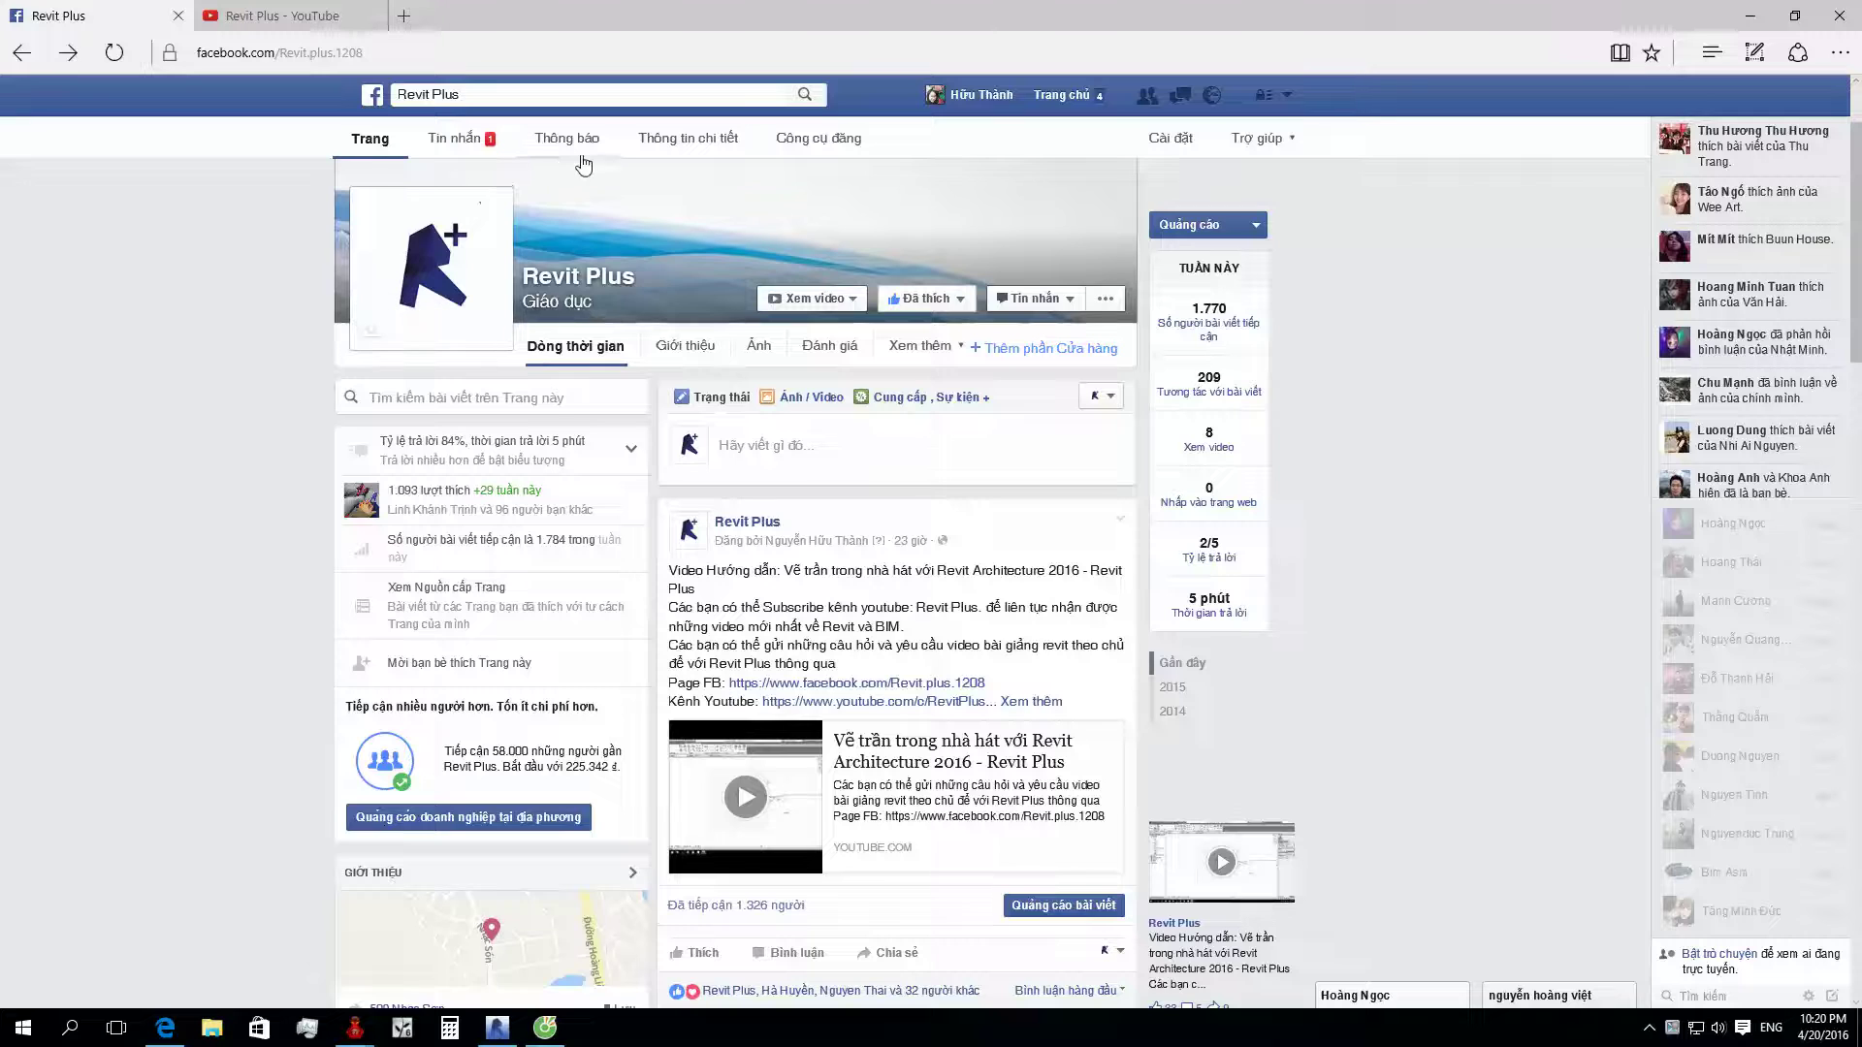
pyautogui.click(339, 12)
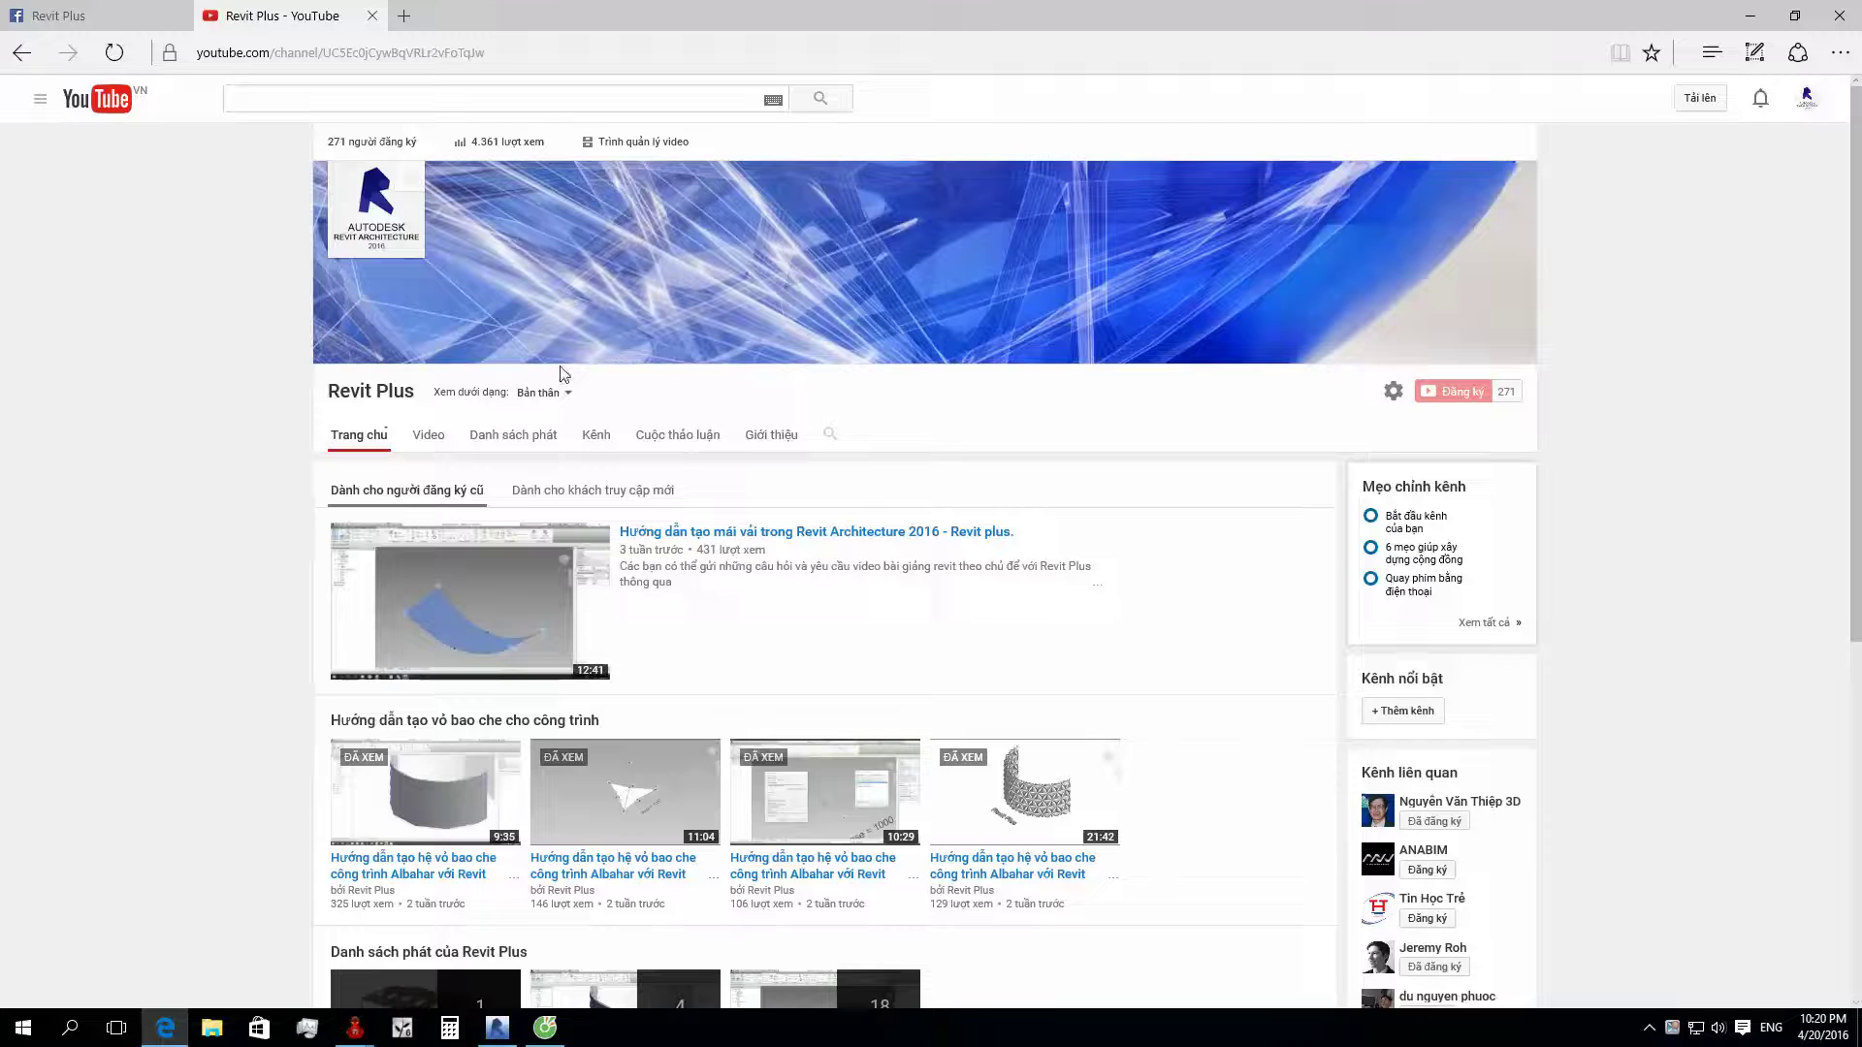
pyautogui.click(120, 9)
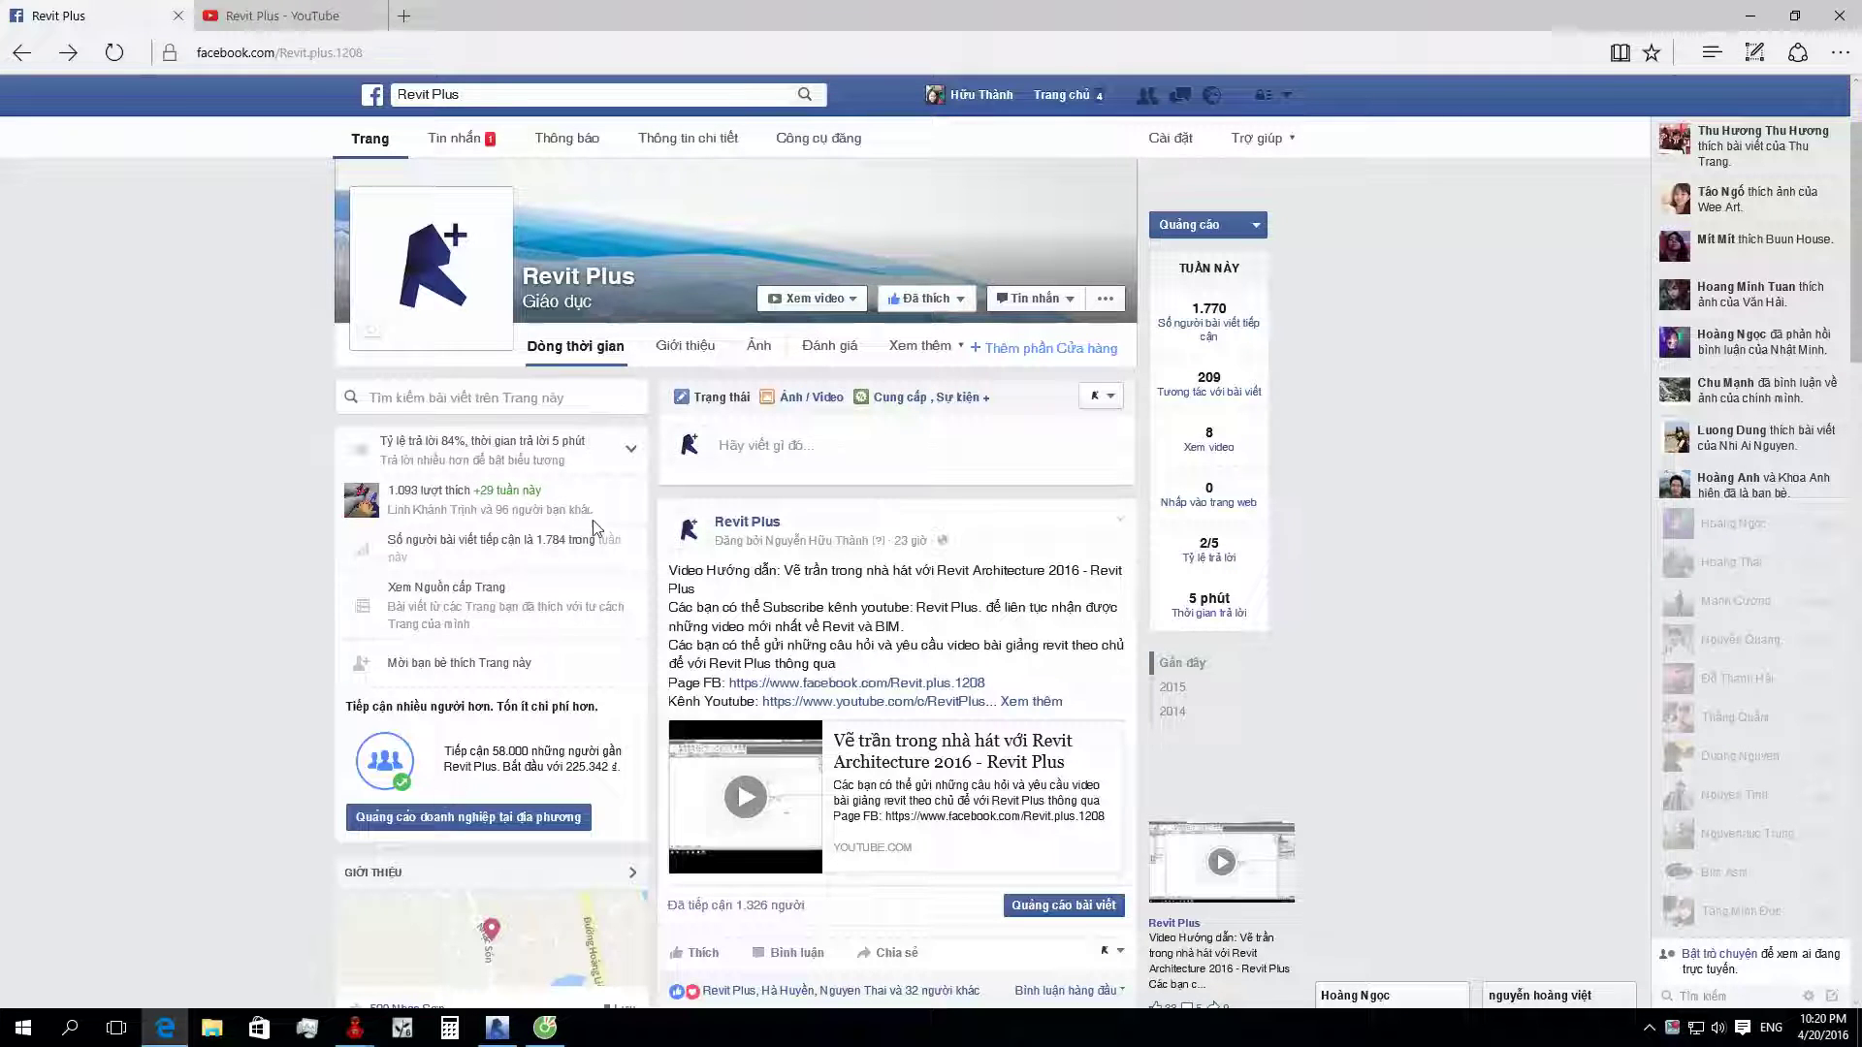
pyautogui.scroll(-5, 770, 530)
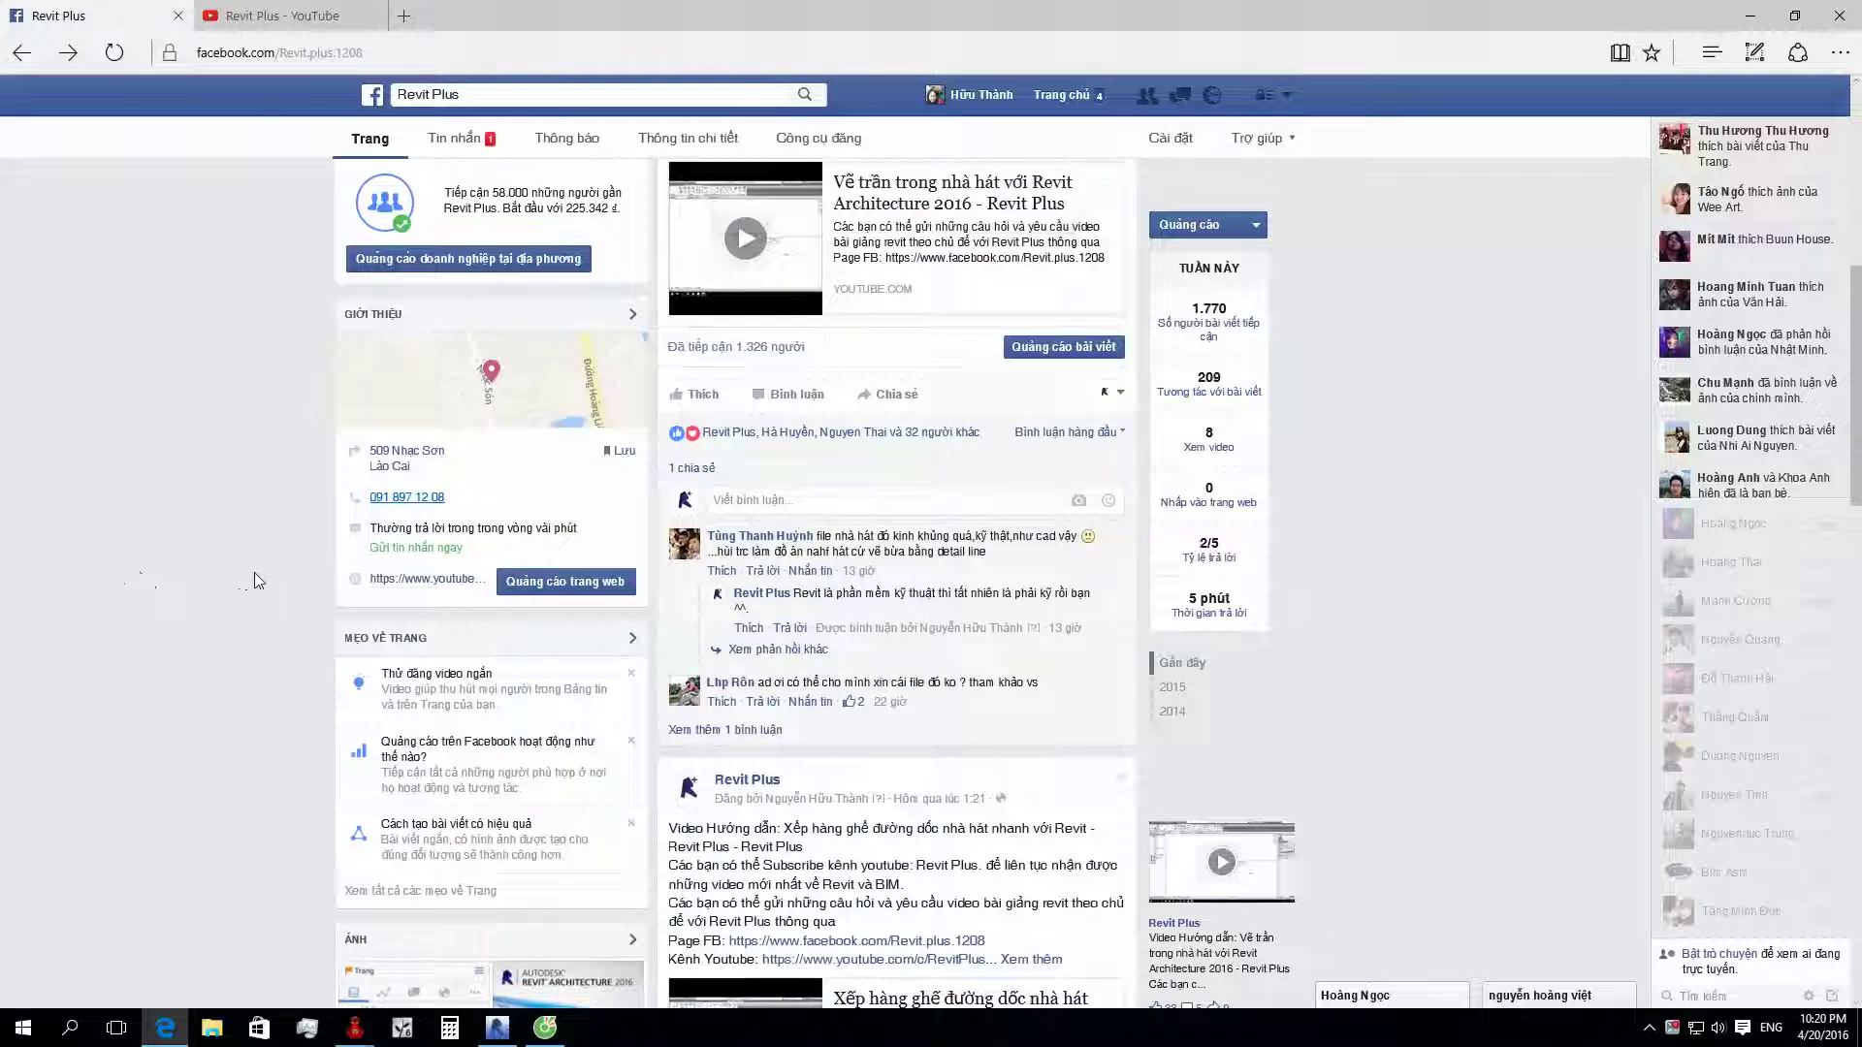
pyautogui.scroll(3, 256, 572)
pyautogui.scroll(3, 826, 564)
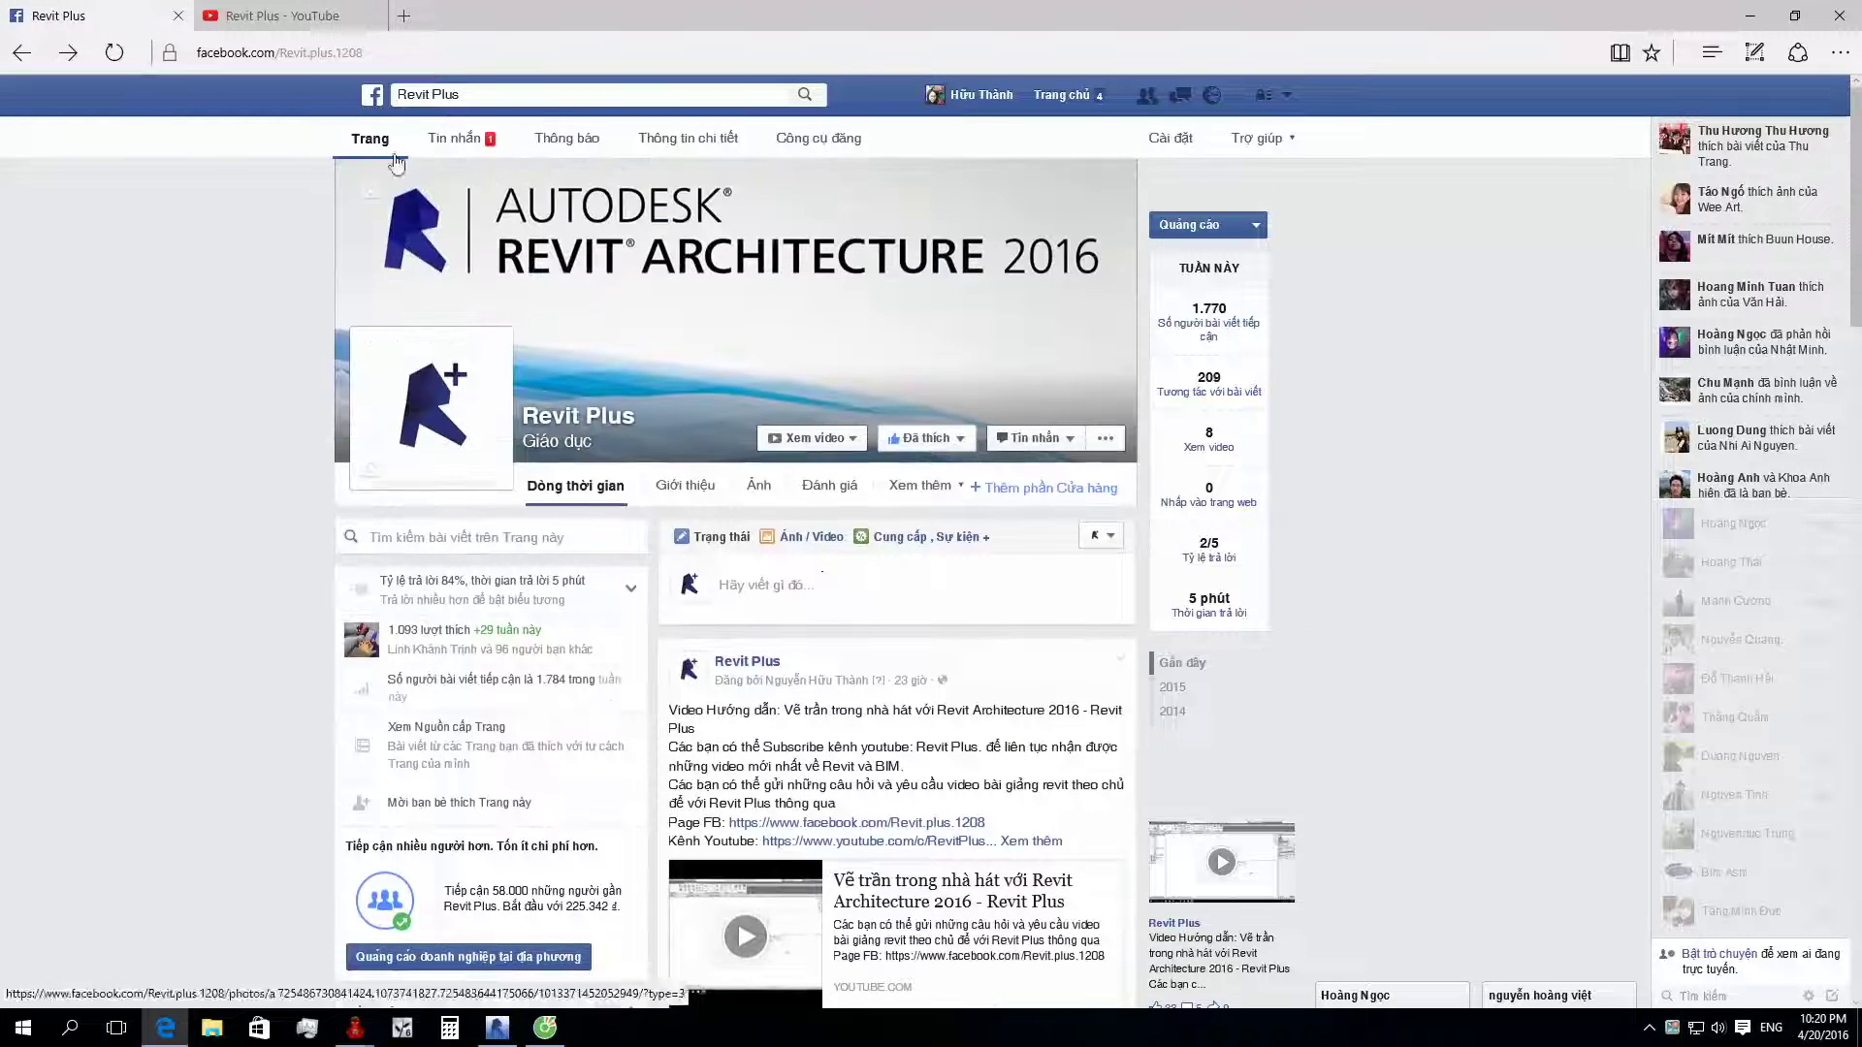
# Step: Look over the Revit Plus YouTube channel again, then scroll through the Facebook posts
pyautogui.click(310, 10)
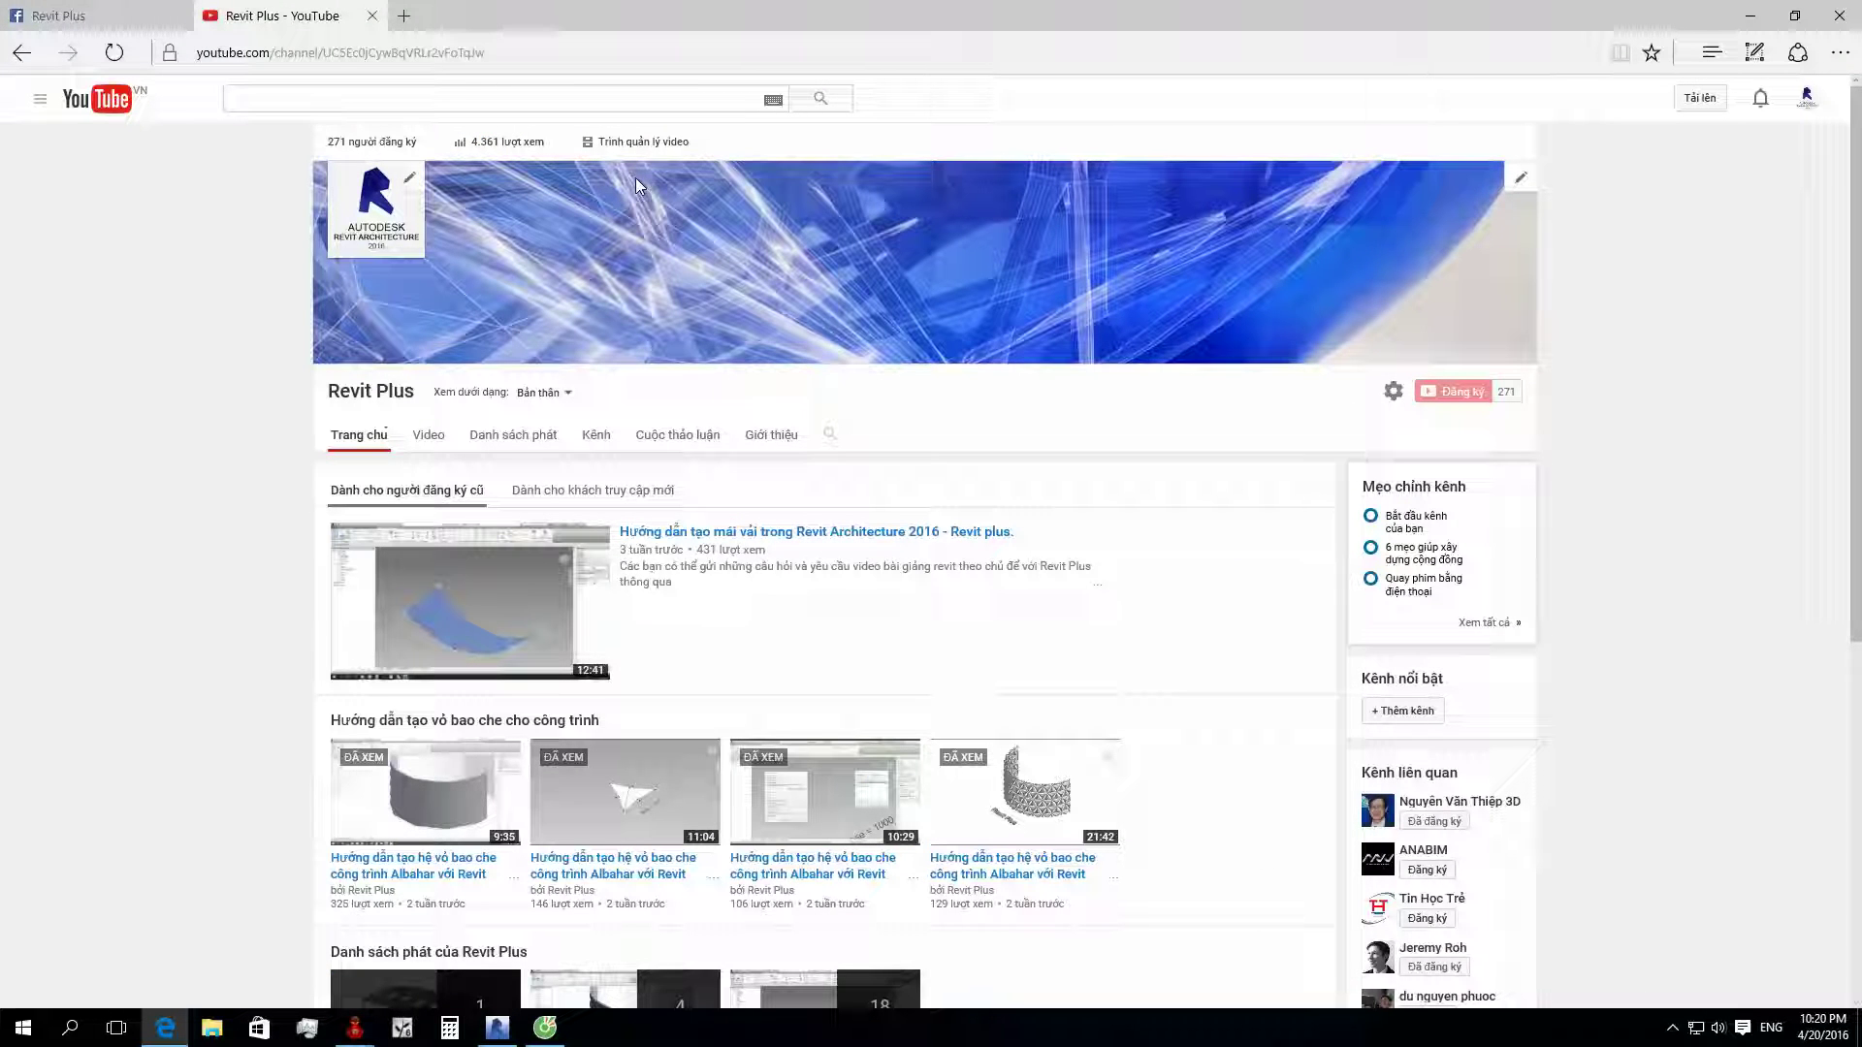
pyautogui.moveTo(924, 262)
pyautogui.scroll(-3, 719, 490)
pyautogui.scroll(3, 723, 475)
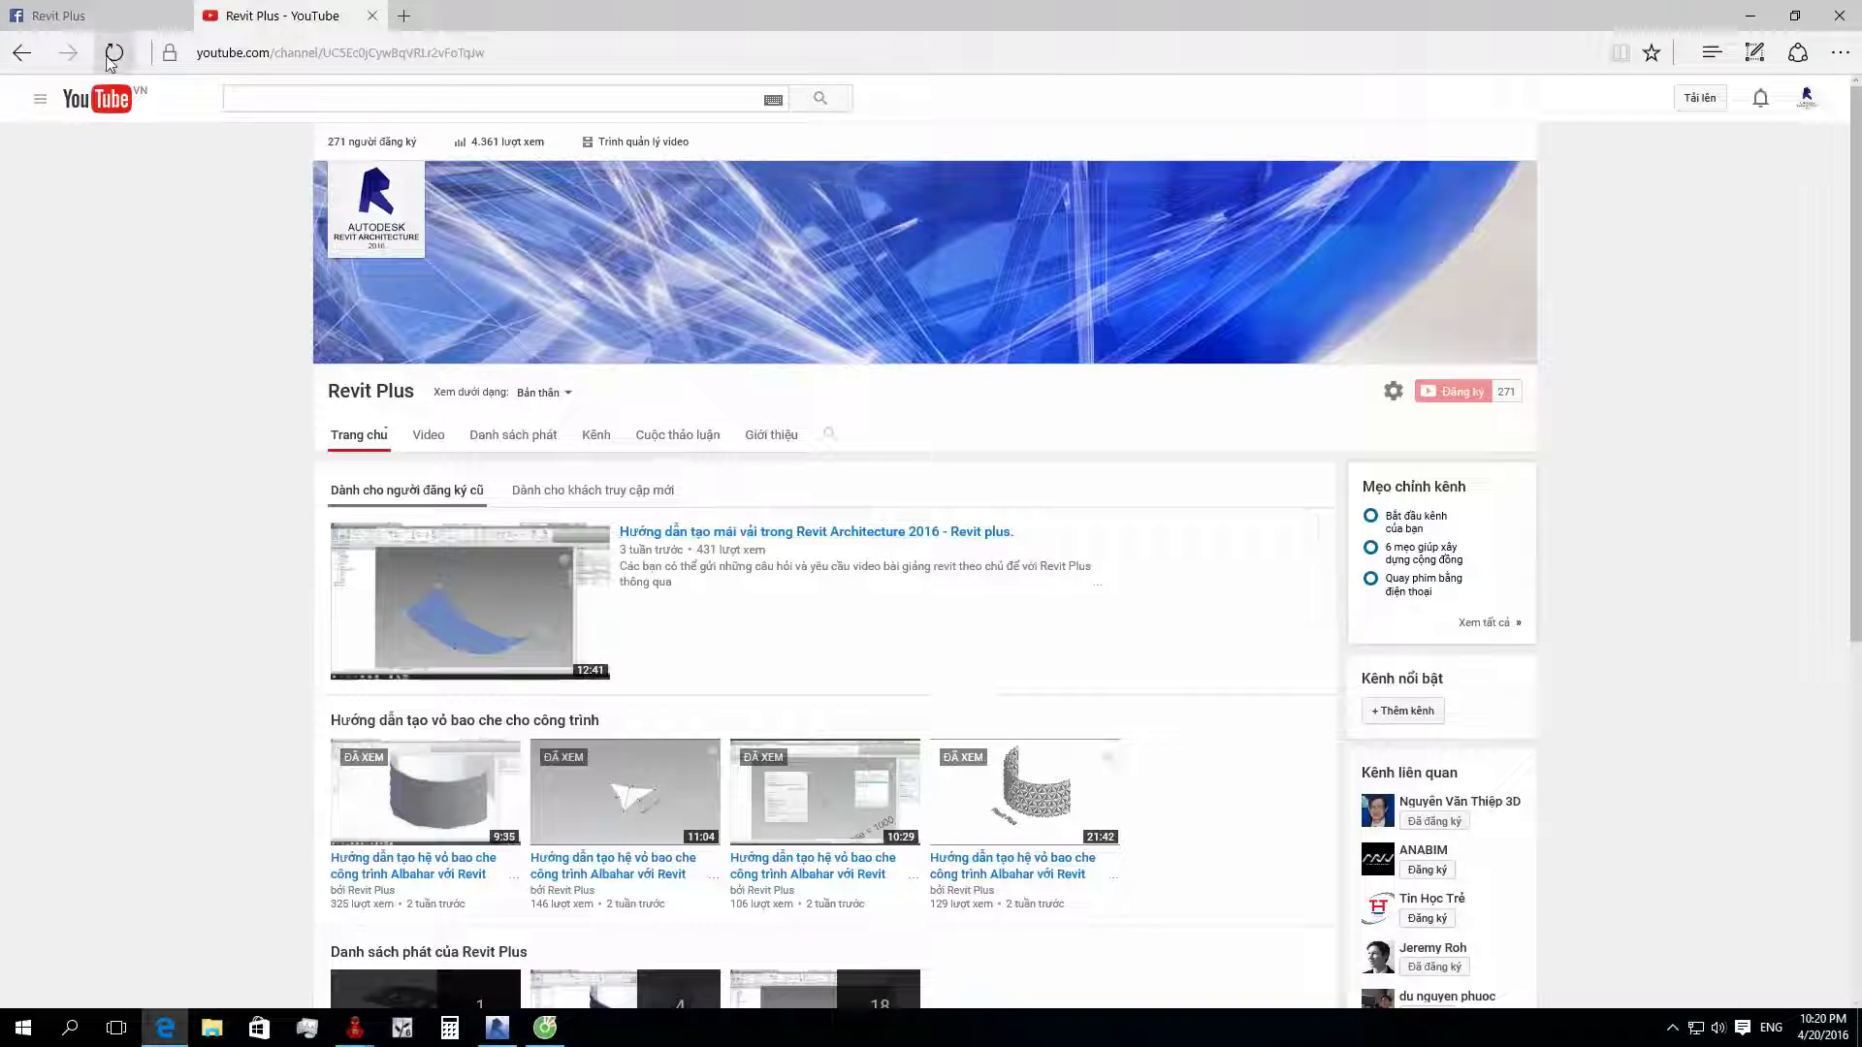
pyautogui.moveTo(469, 600)
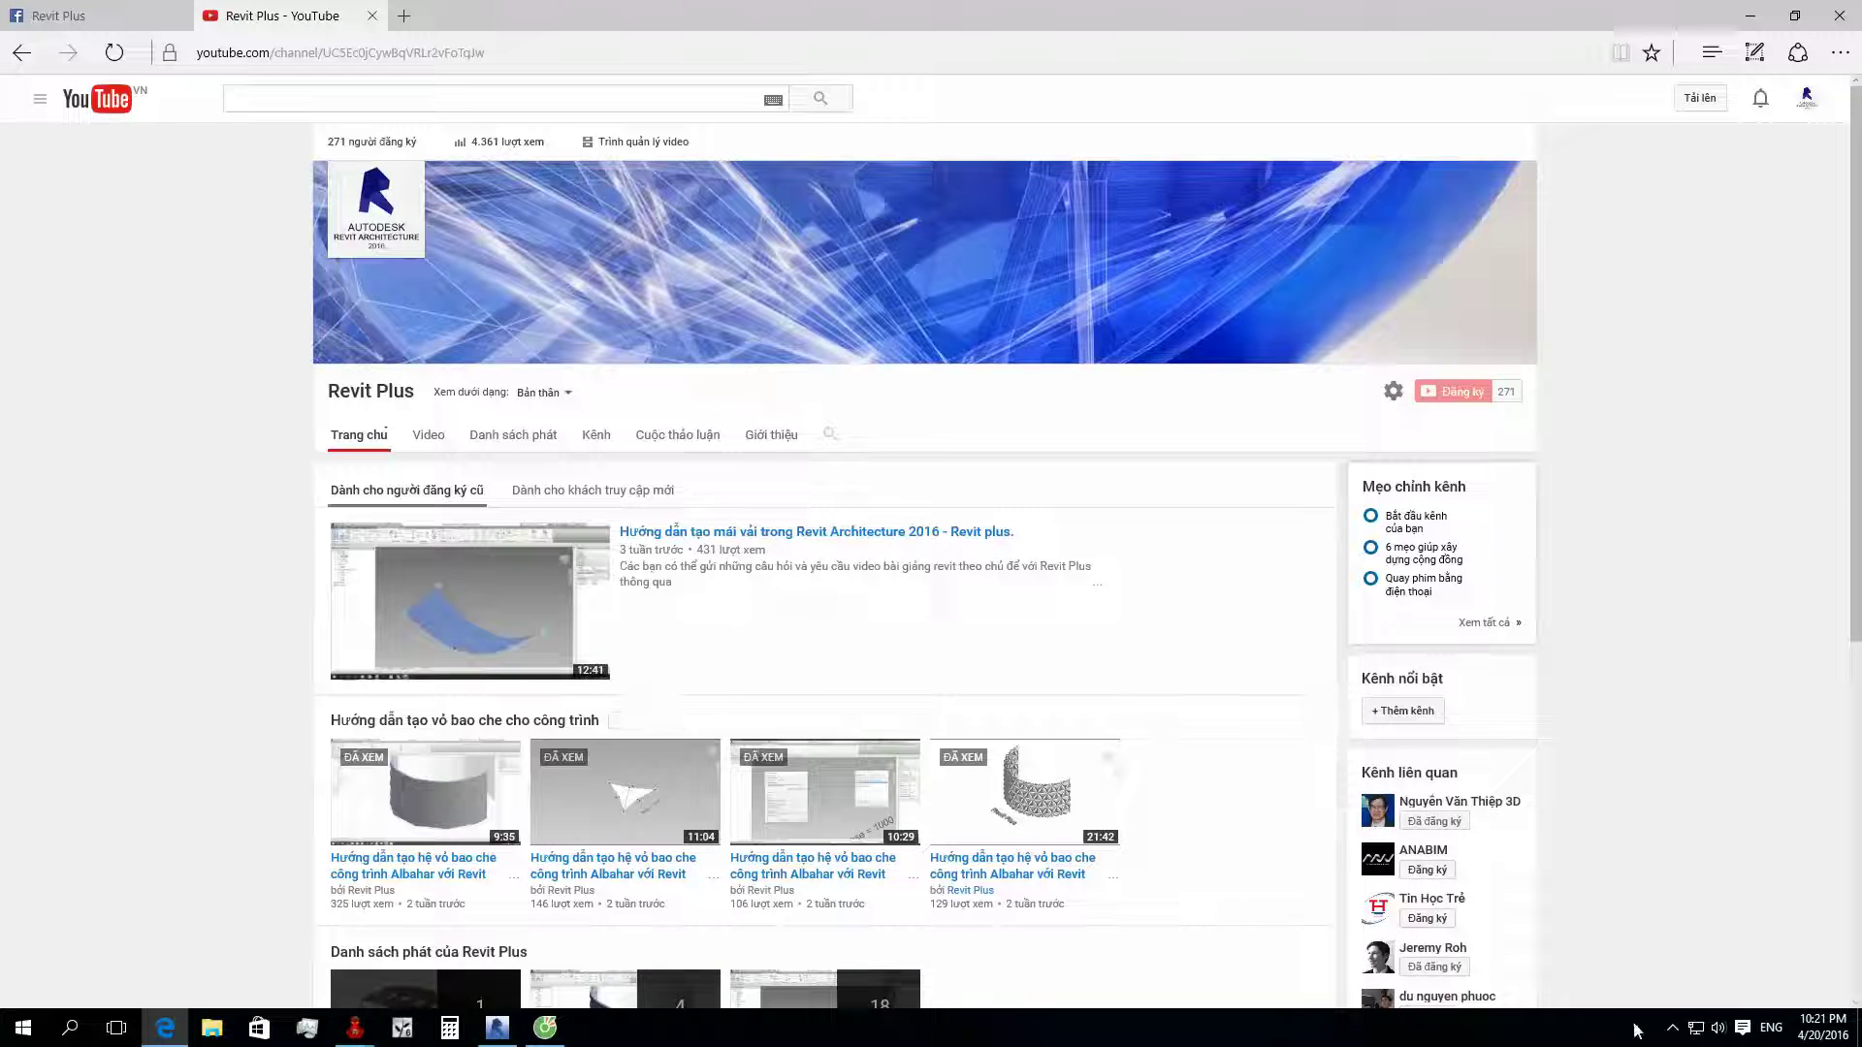
pyautogui.click(98, 29)
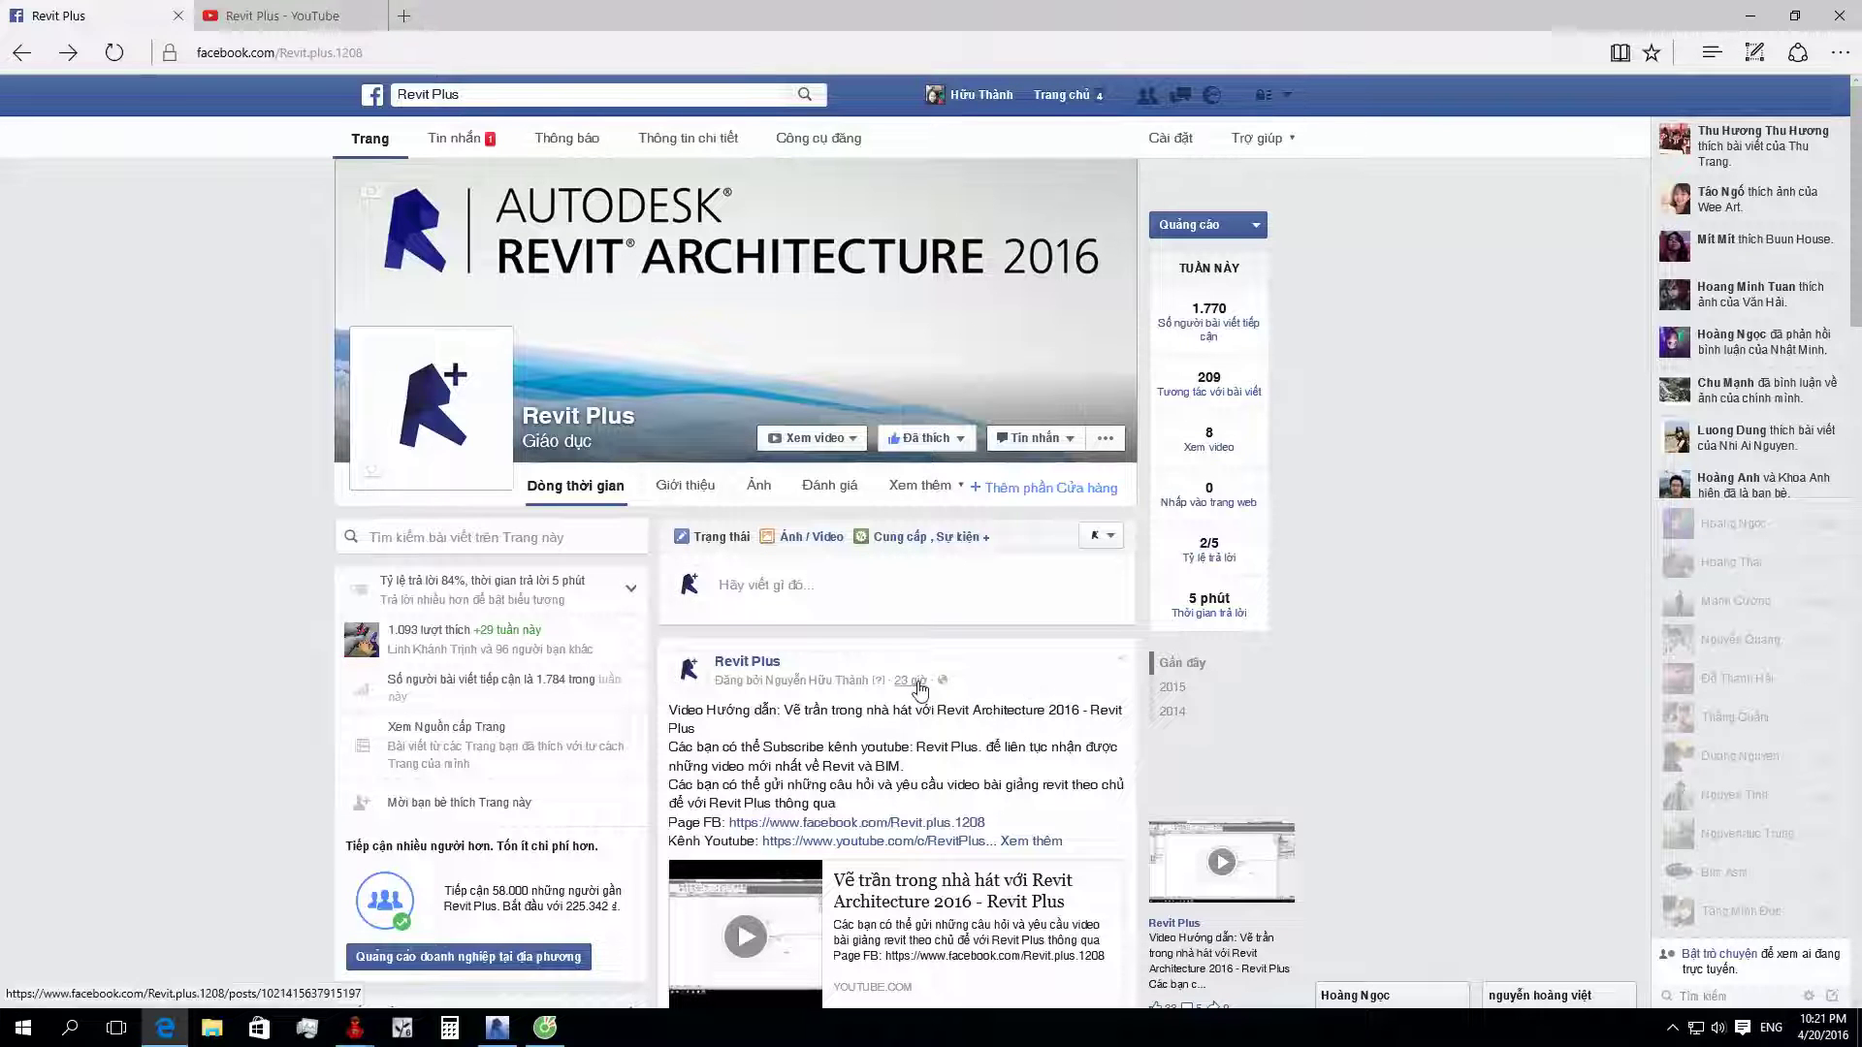
pyautogui.scroll(-5, 937, 776)
pyautogui.scroll(-5, 956, 751)
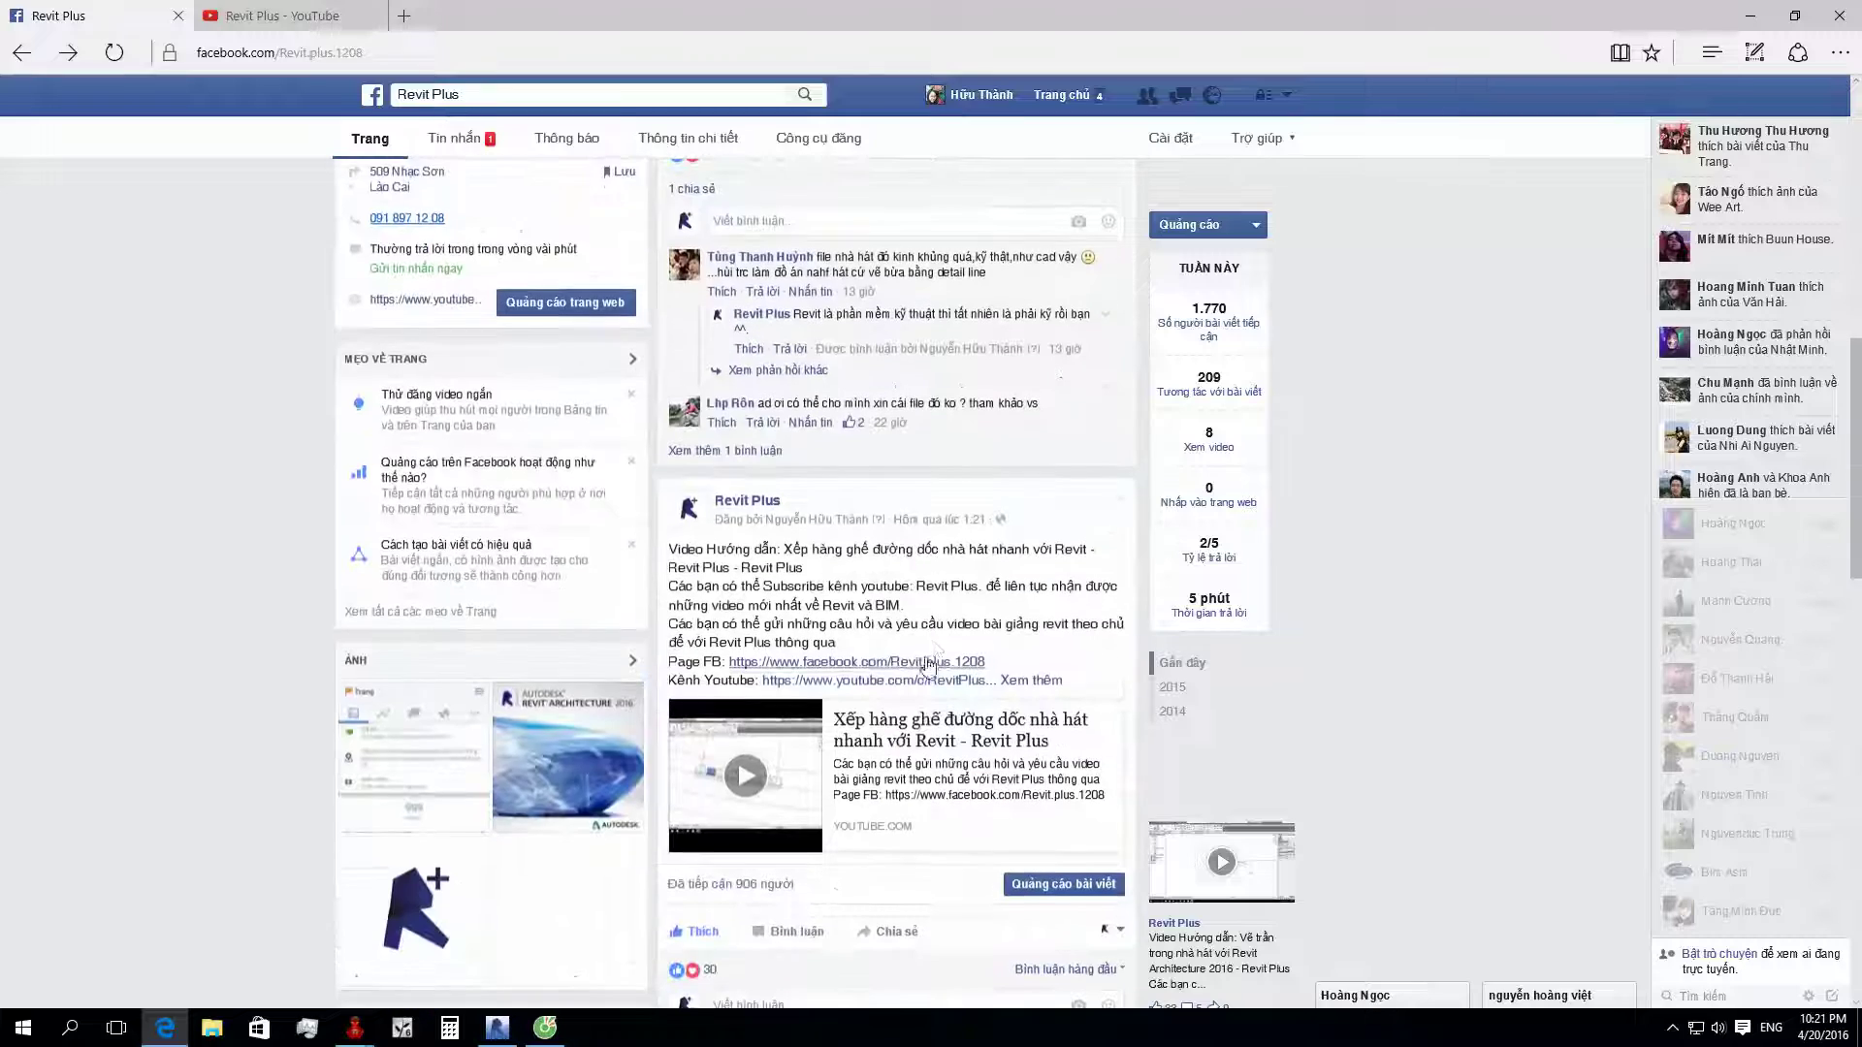
pyautogui.scroll(5, 960, 747)
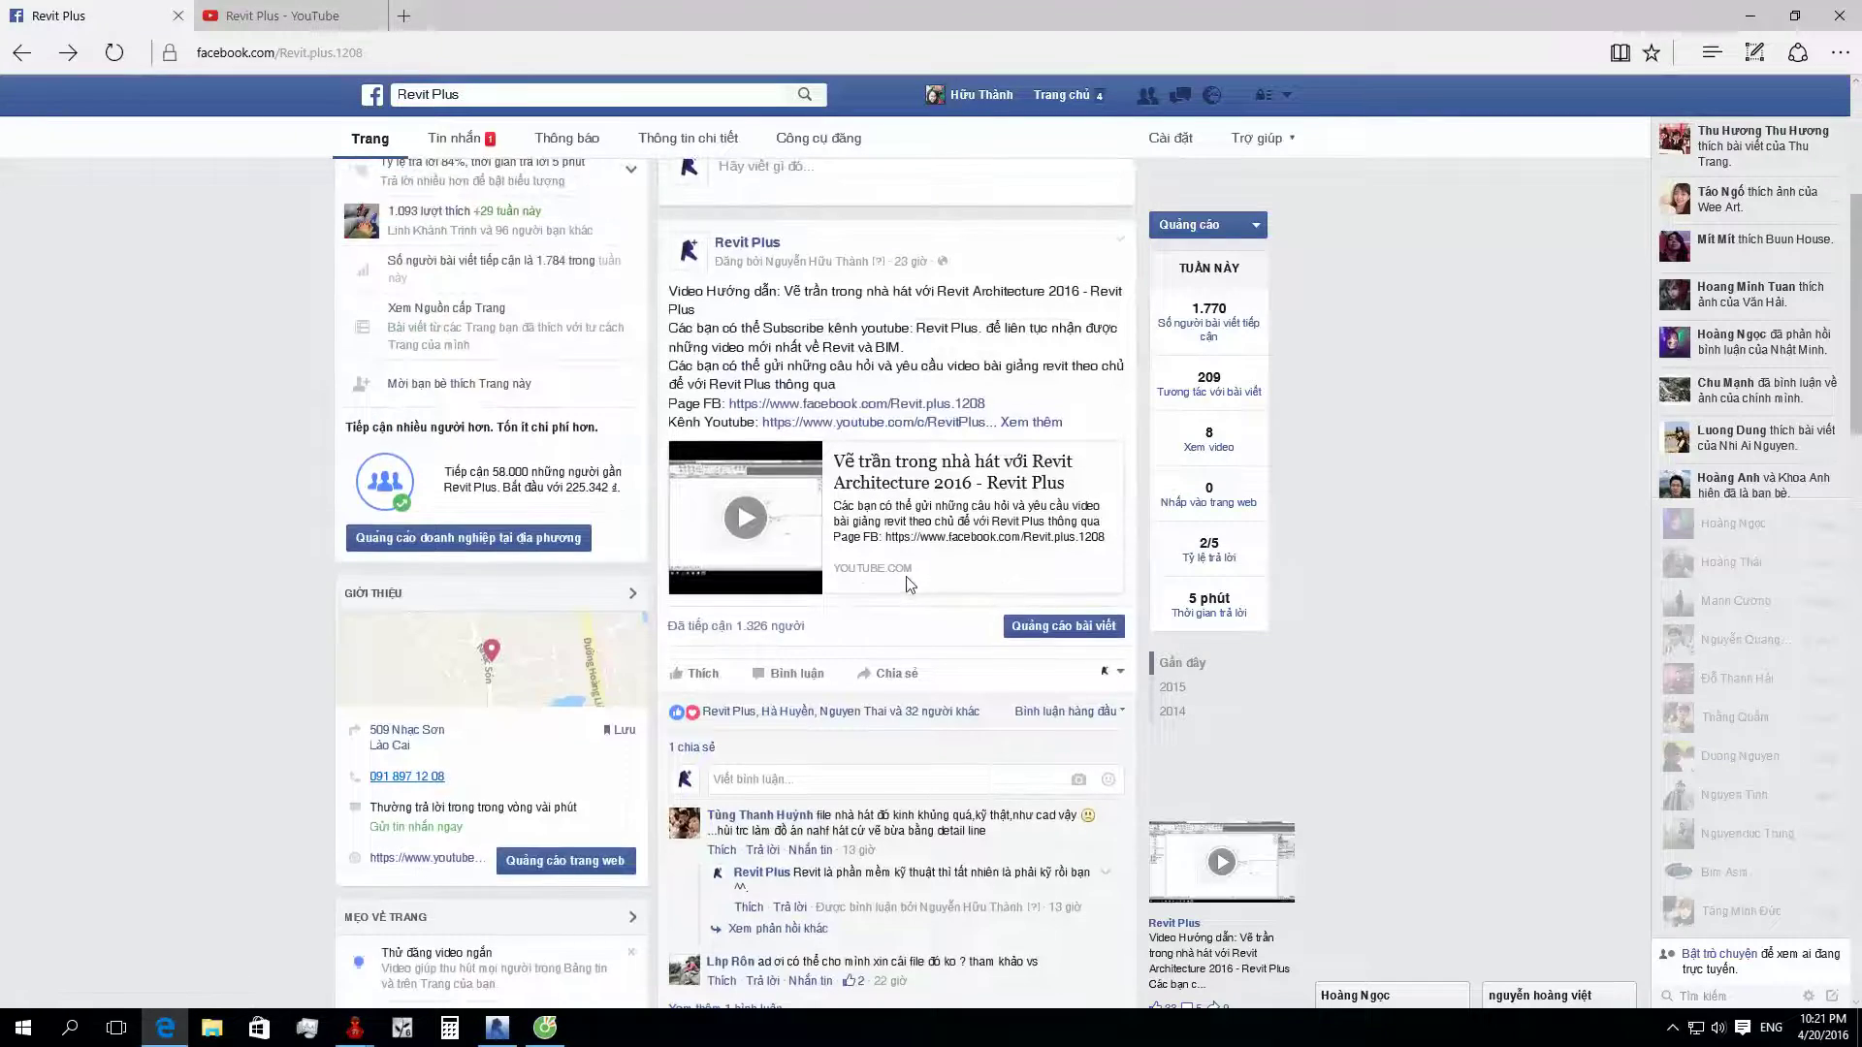
pyautogui.scroll(2, 906, 576)
pyautogui.scroll(3, 905, 576)
pyautogui.click(498, 1028)
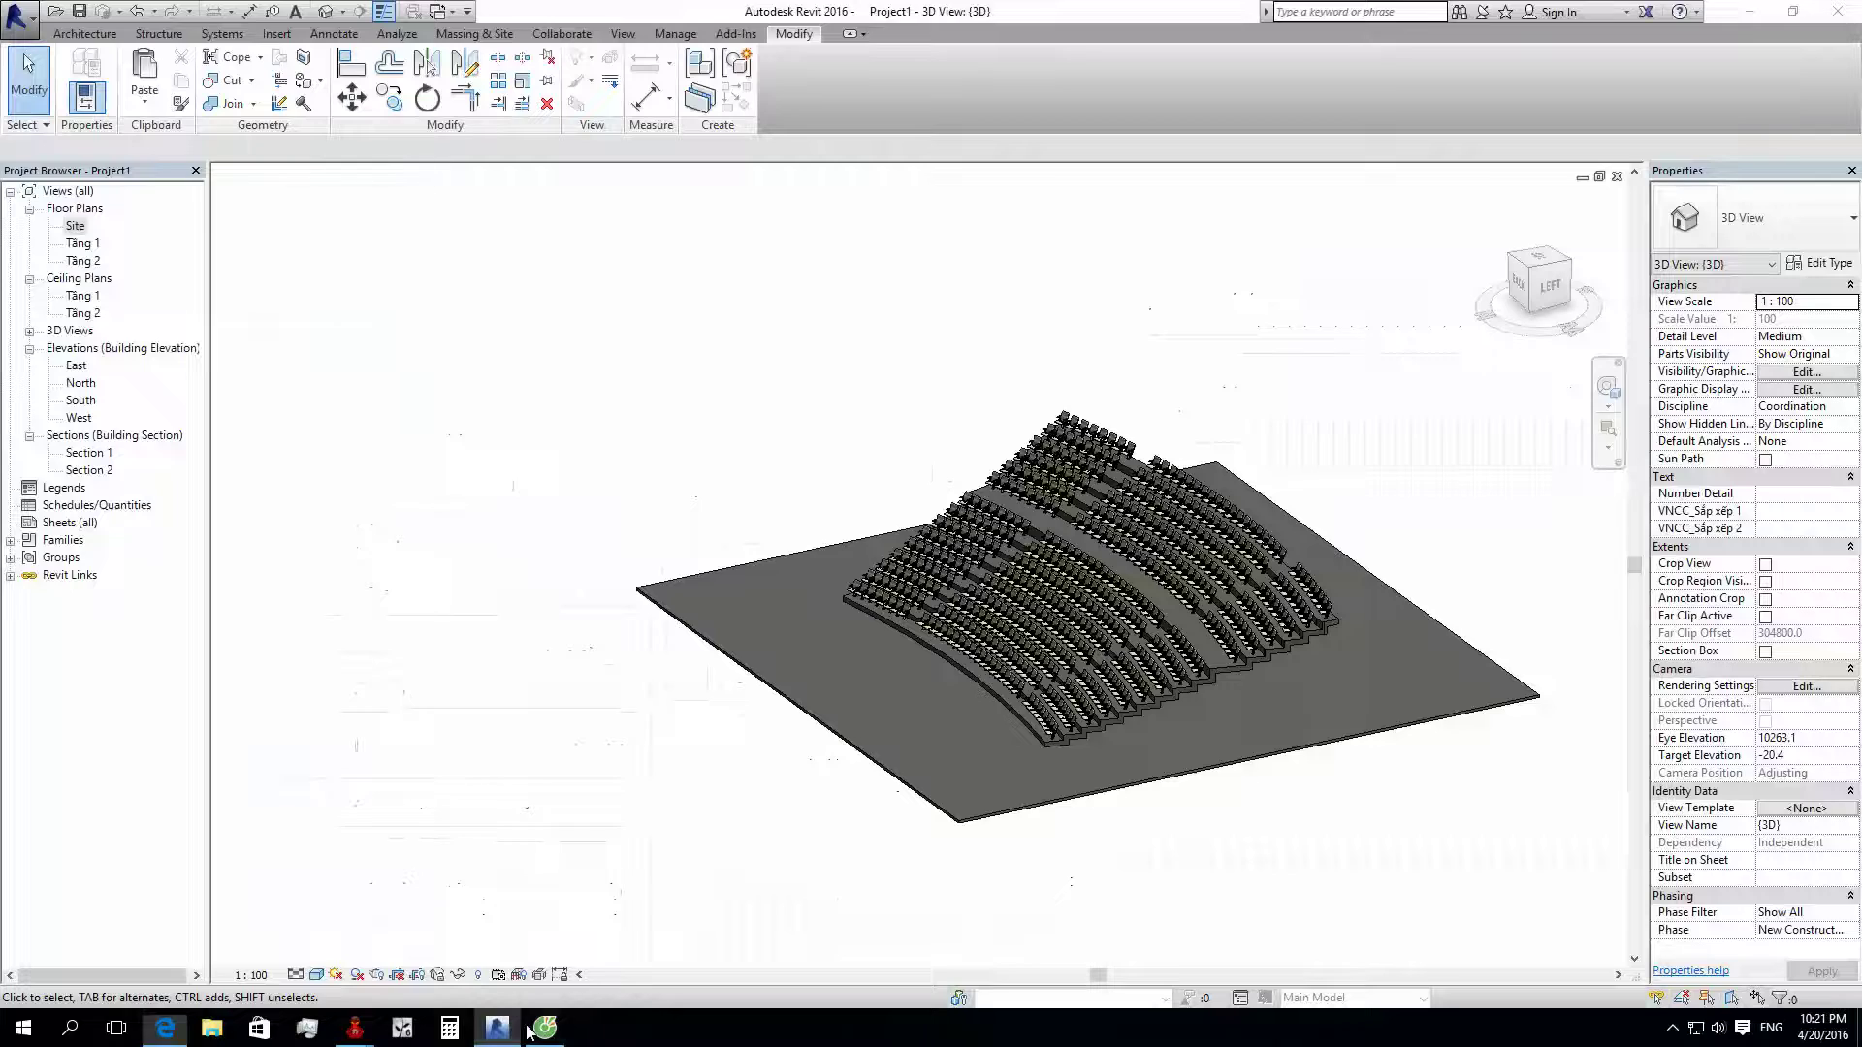
pyautogui.hotkey('ctrl', 'Tab')
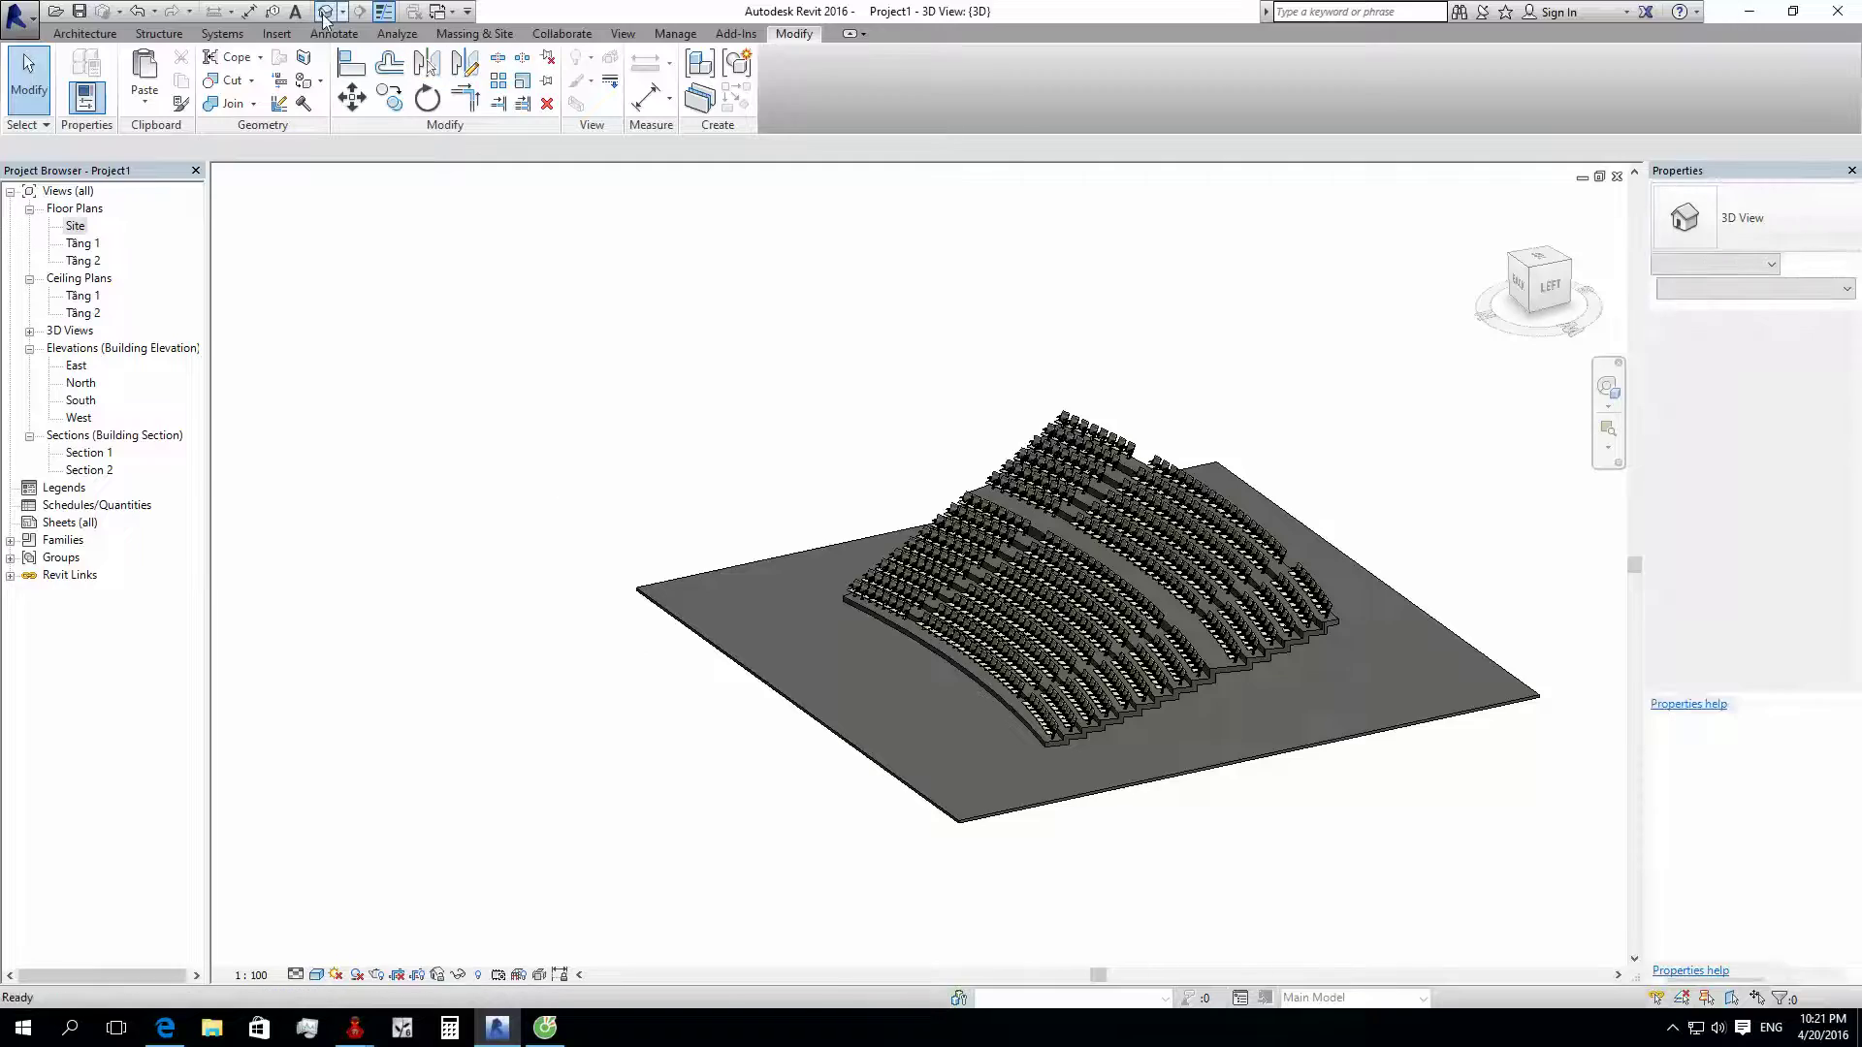
pyautogui.hotkey('ctrl', 'Tab')
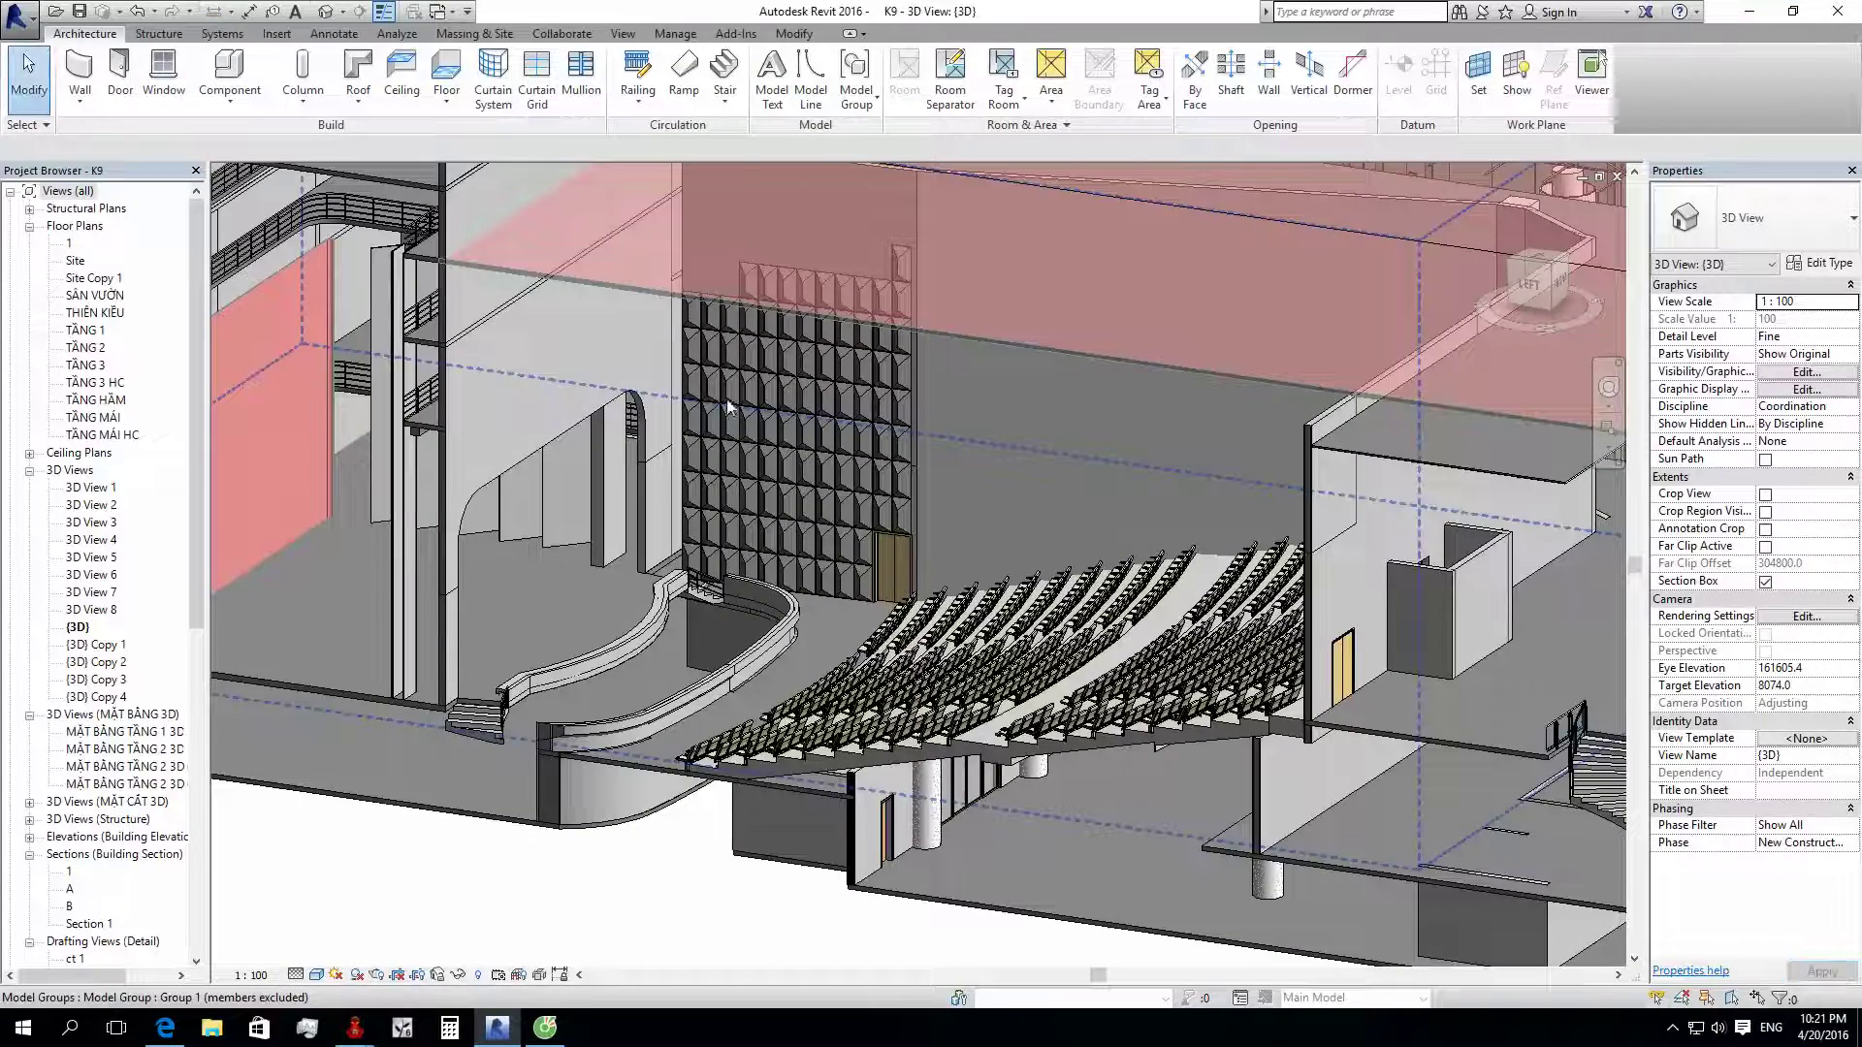
pyautogui.scroll(-2, 769, 593)
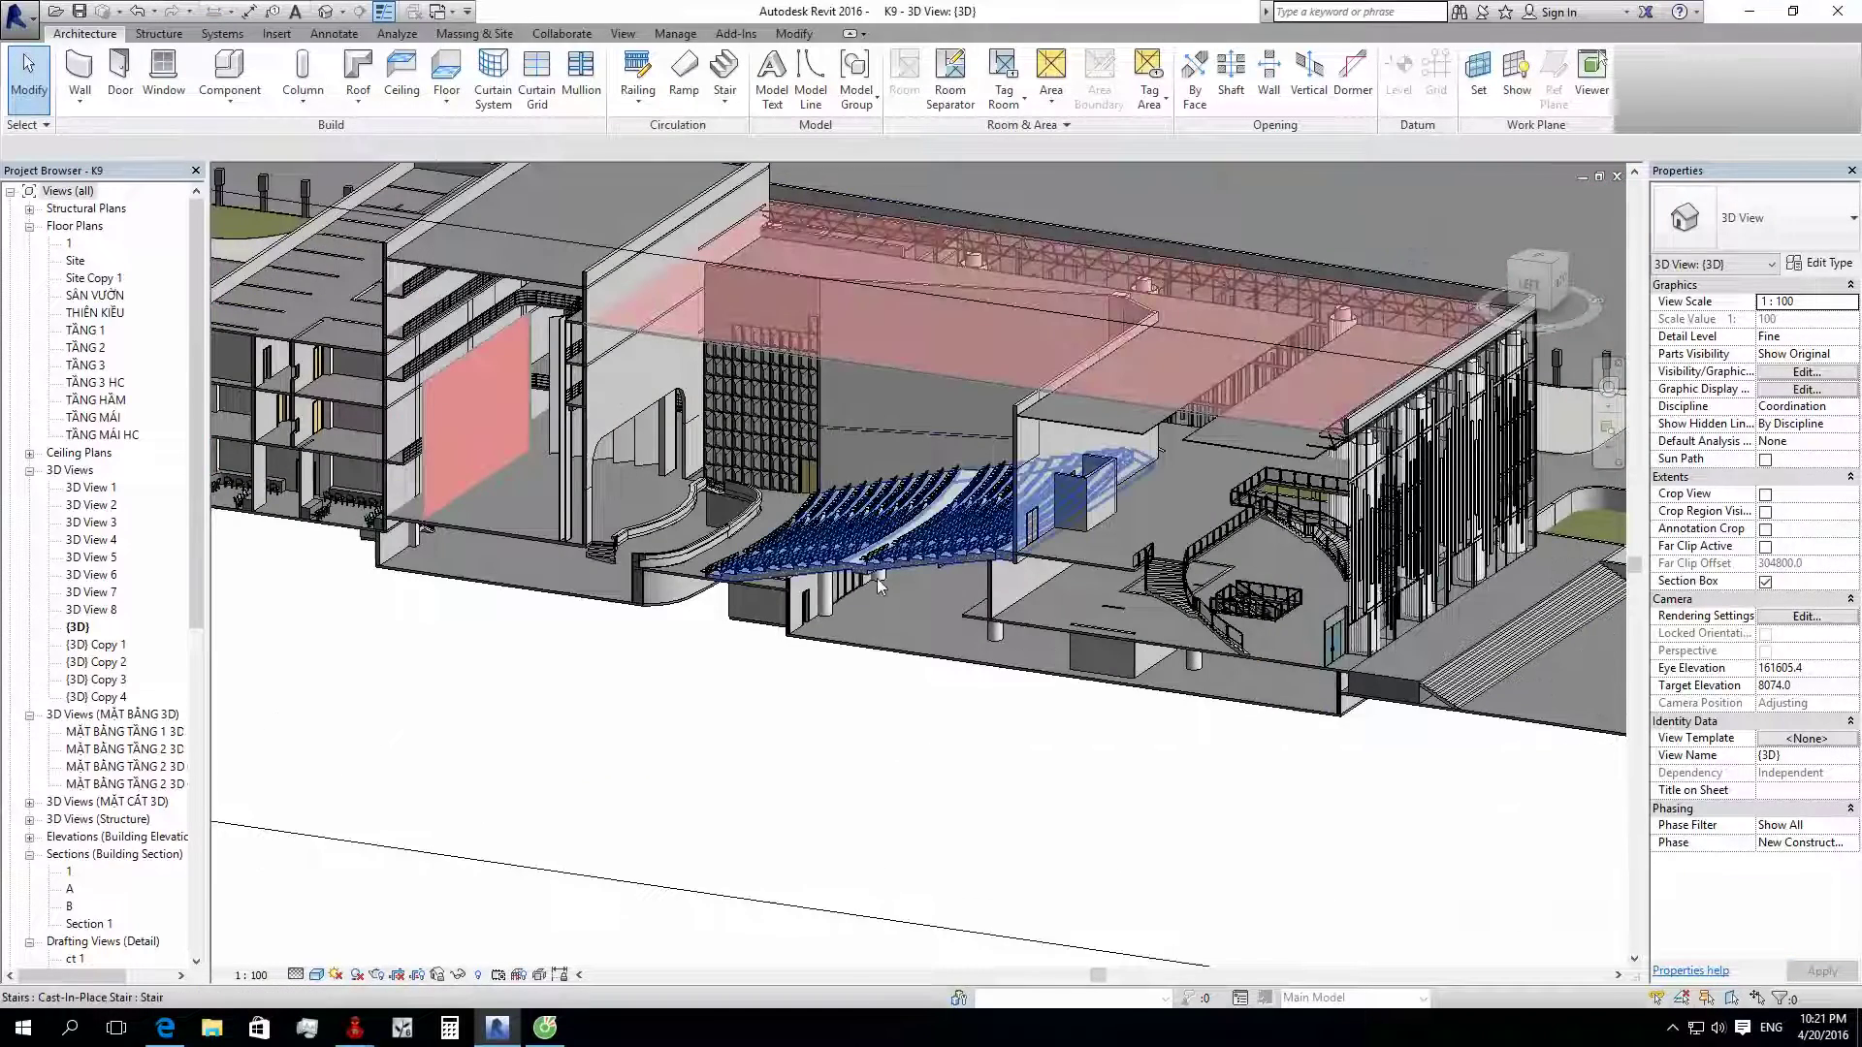
pyautogui.keyDown('shift'); pyautogui.moveTo(868, 561); pyautogui.dragTo(813, 828, button='middle'); pyautogui.keyUp('shift')
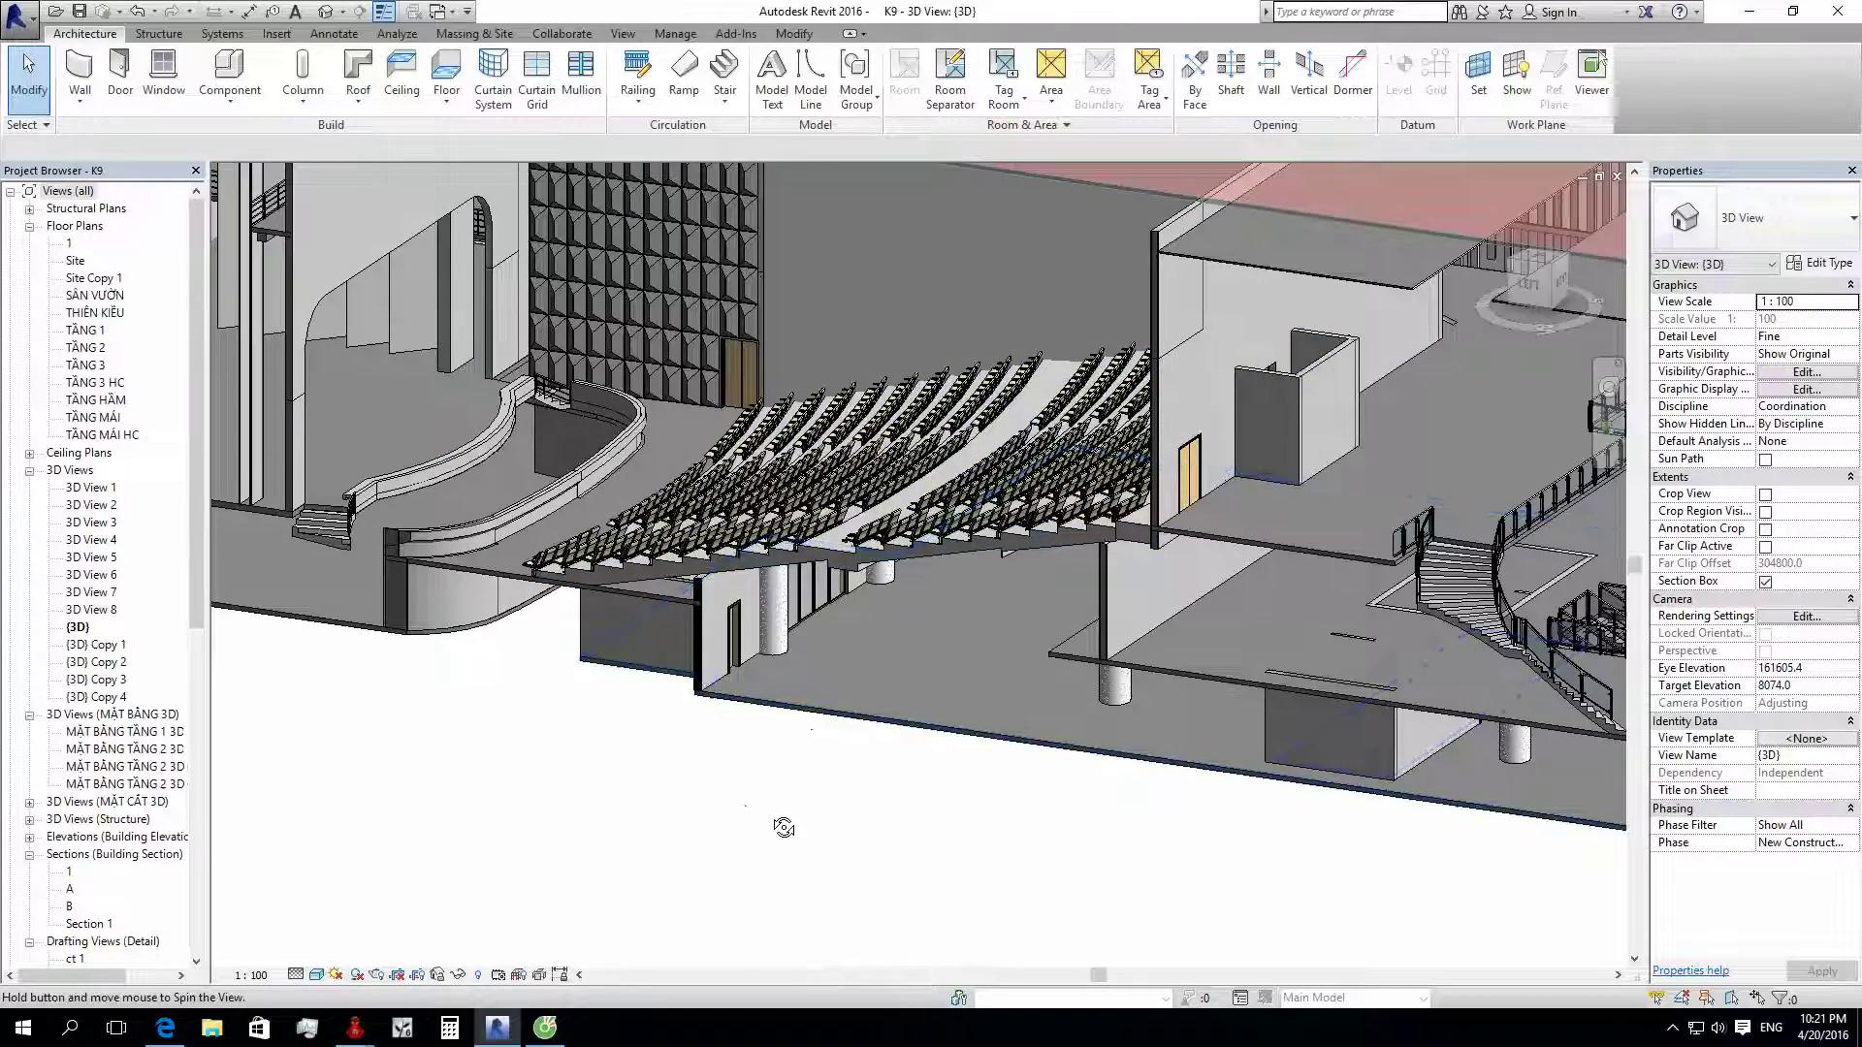
pyautogui.scroll(-2, 782, 794)
pyautogui.scroll(-2, 786, 796)
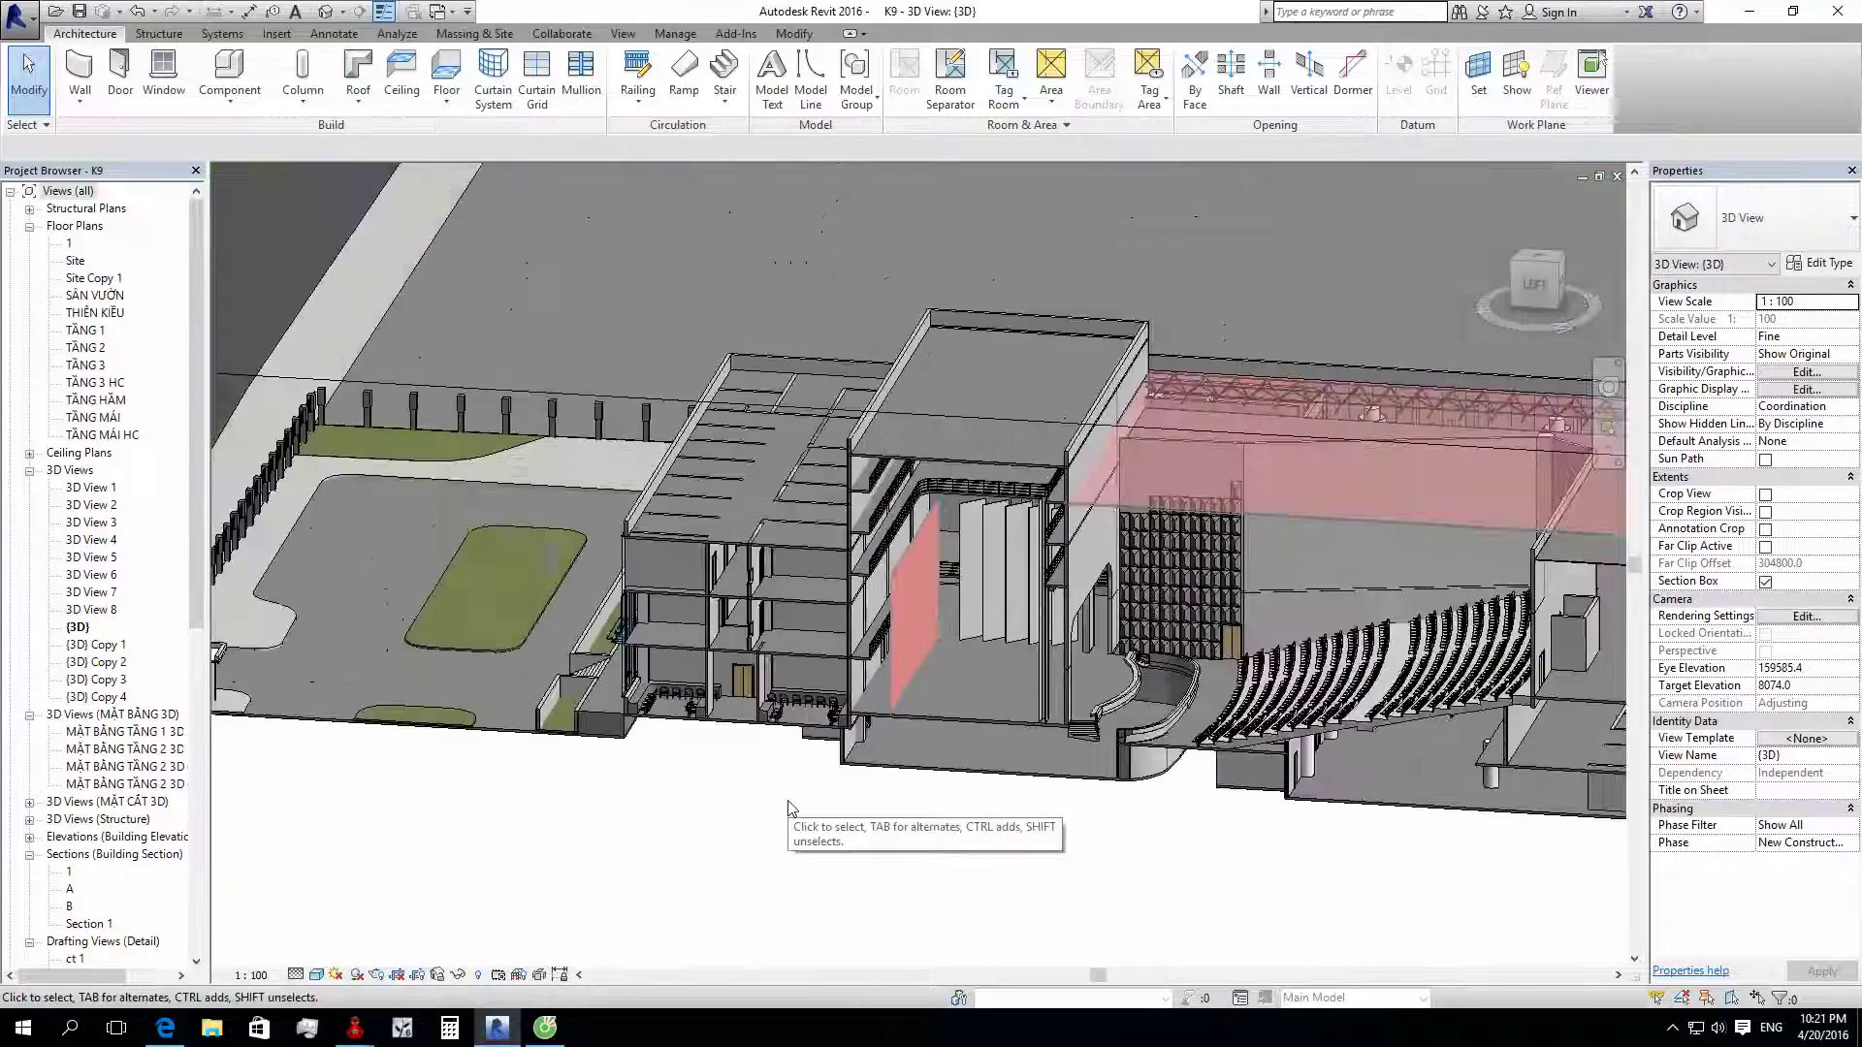
pyautogui.scroll(1, 1202, 737)
pyautogui.scroll(1, 1202, 737)
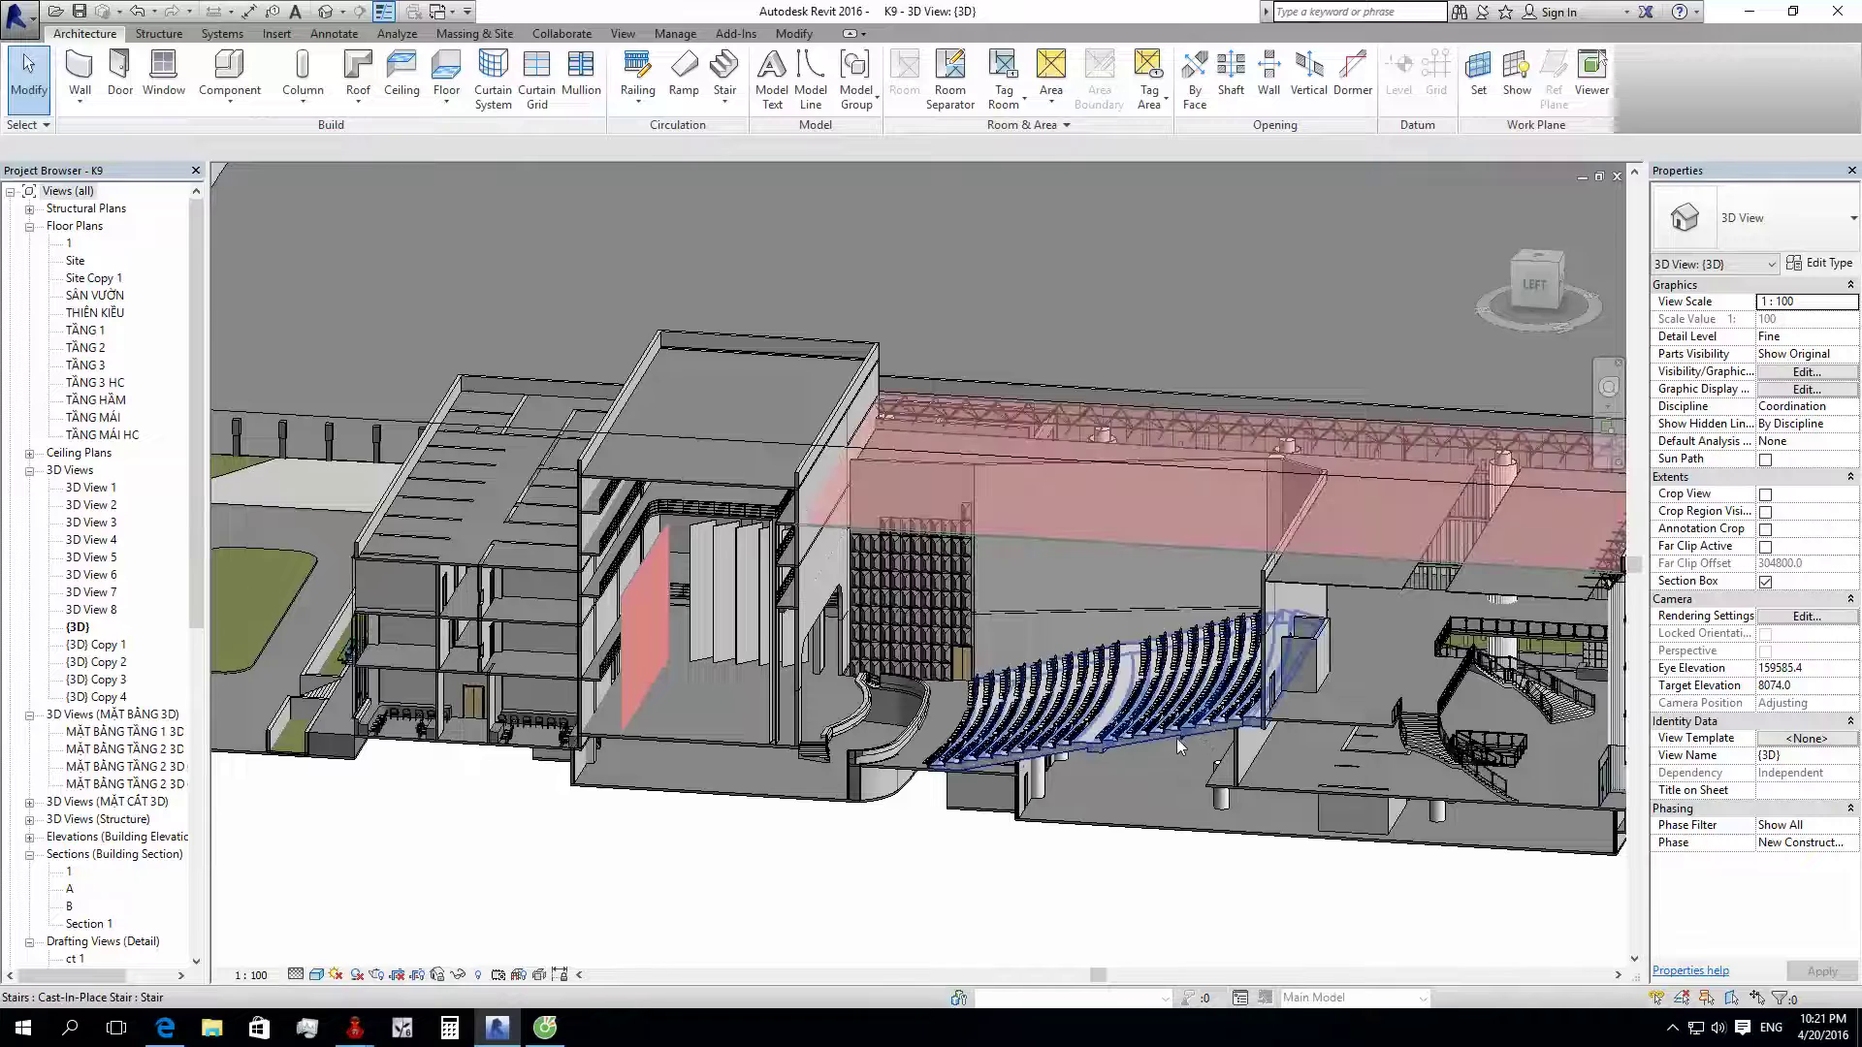
pyautogui.scroll(2, 1178, 747)
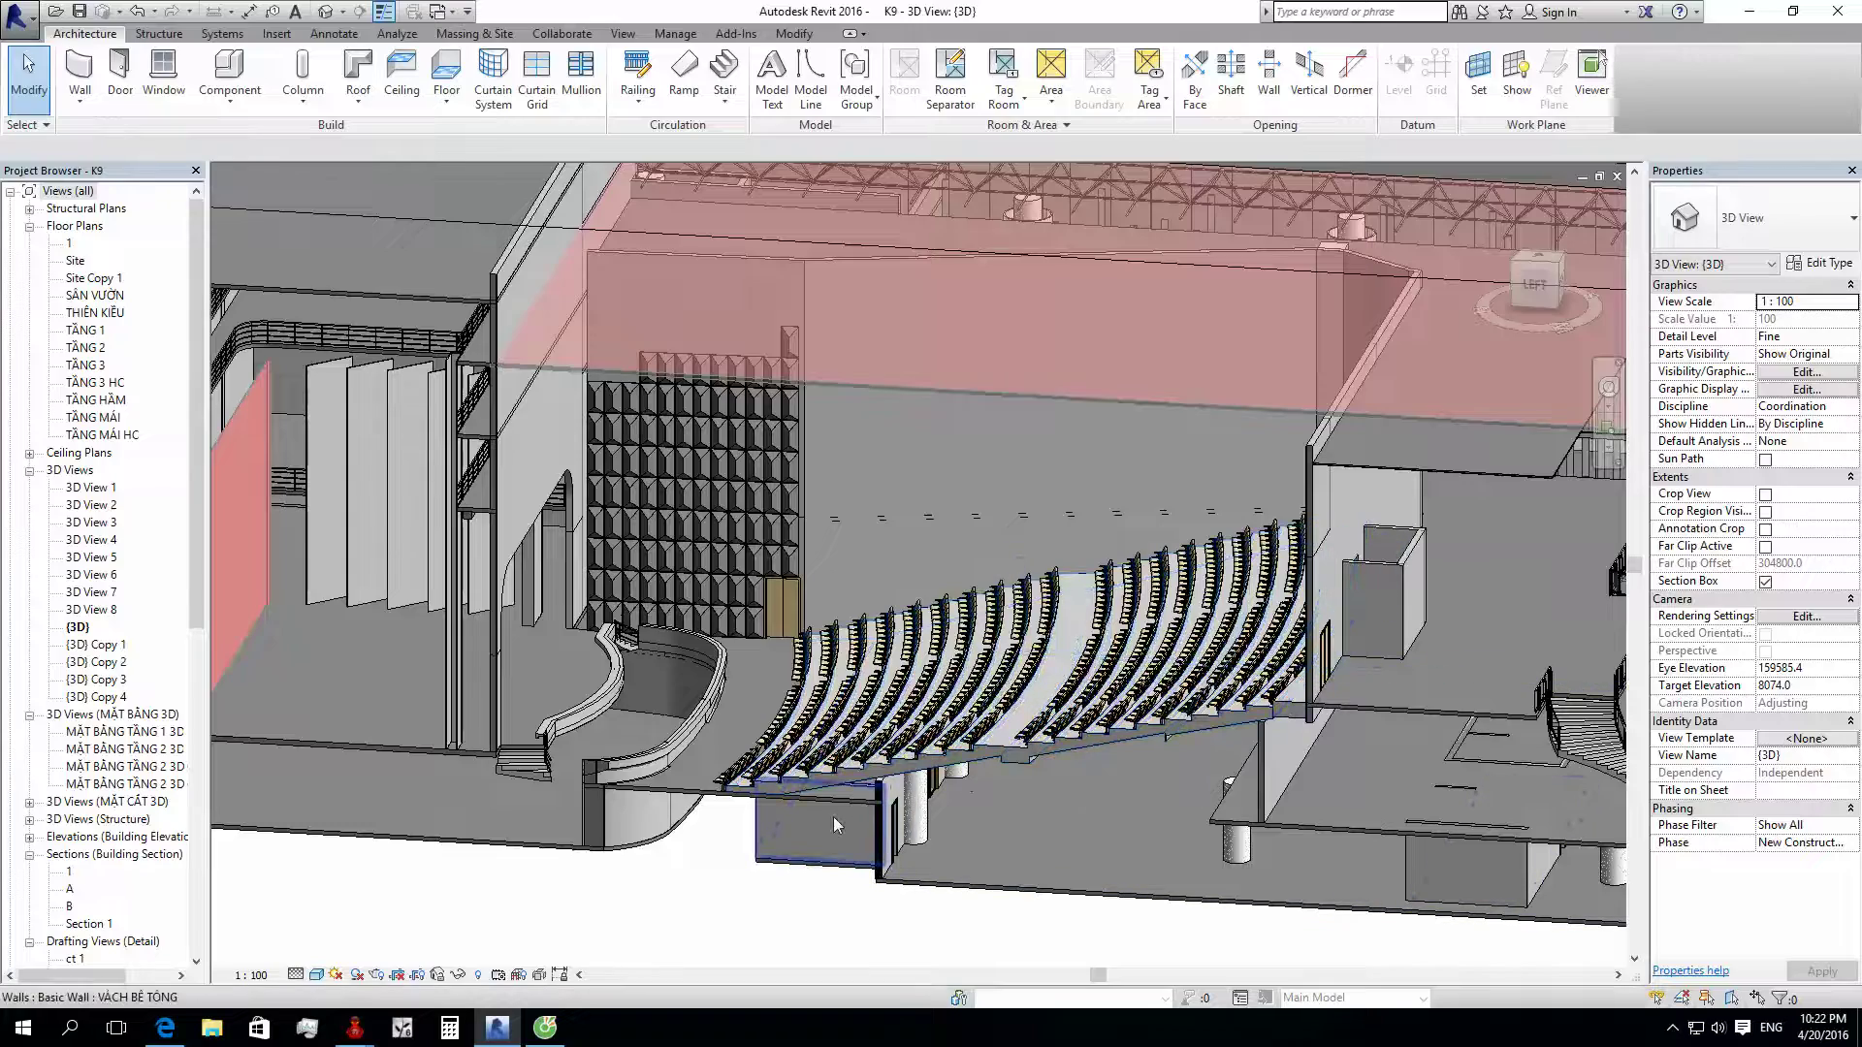
pyautogui.scroll(2, 834, 816)
pyautogui.scroll(1, 969, 766)
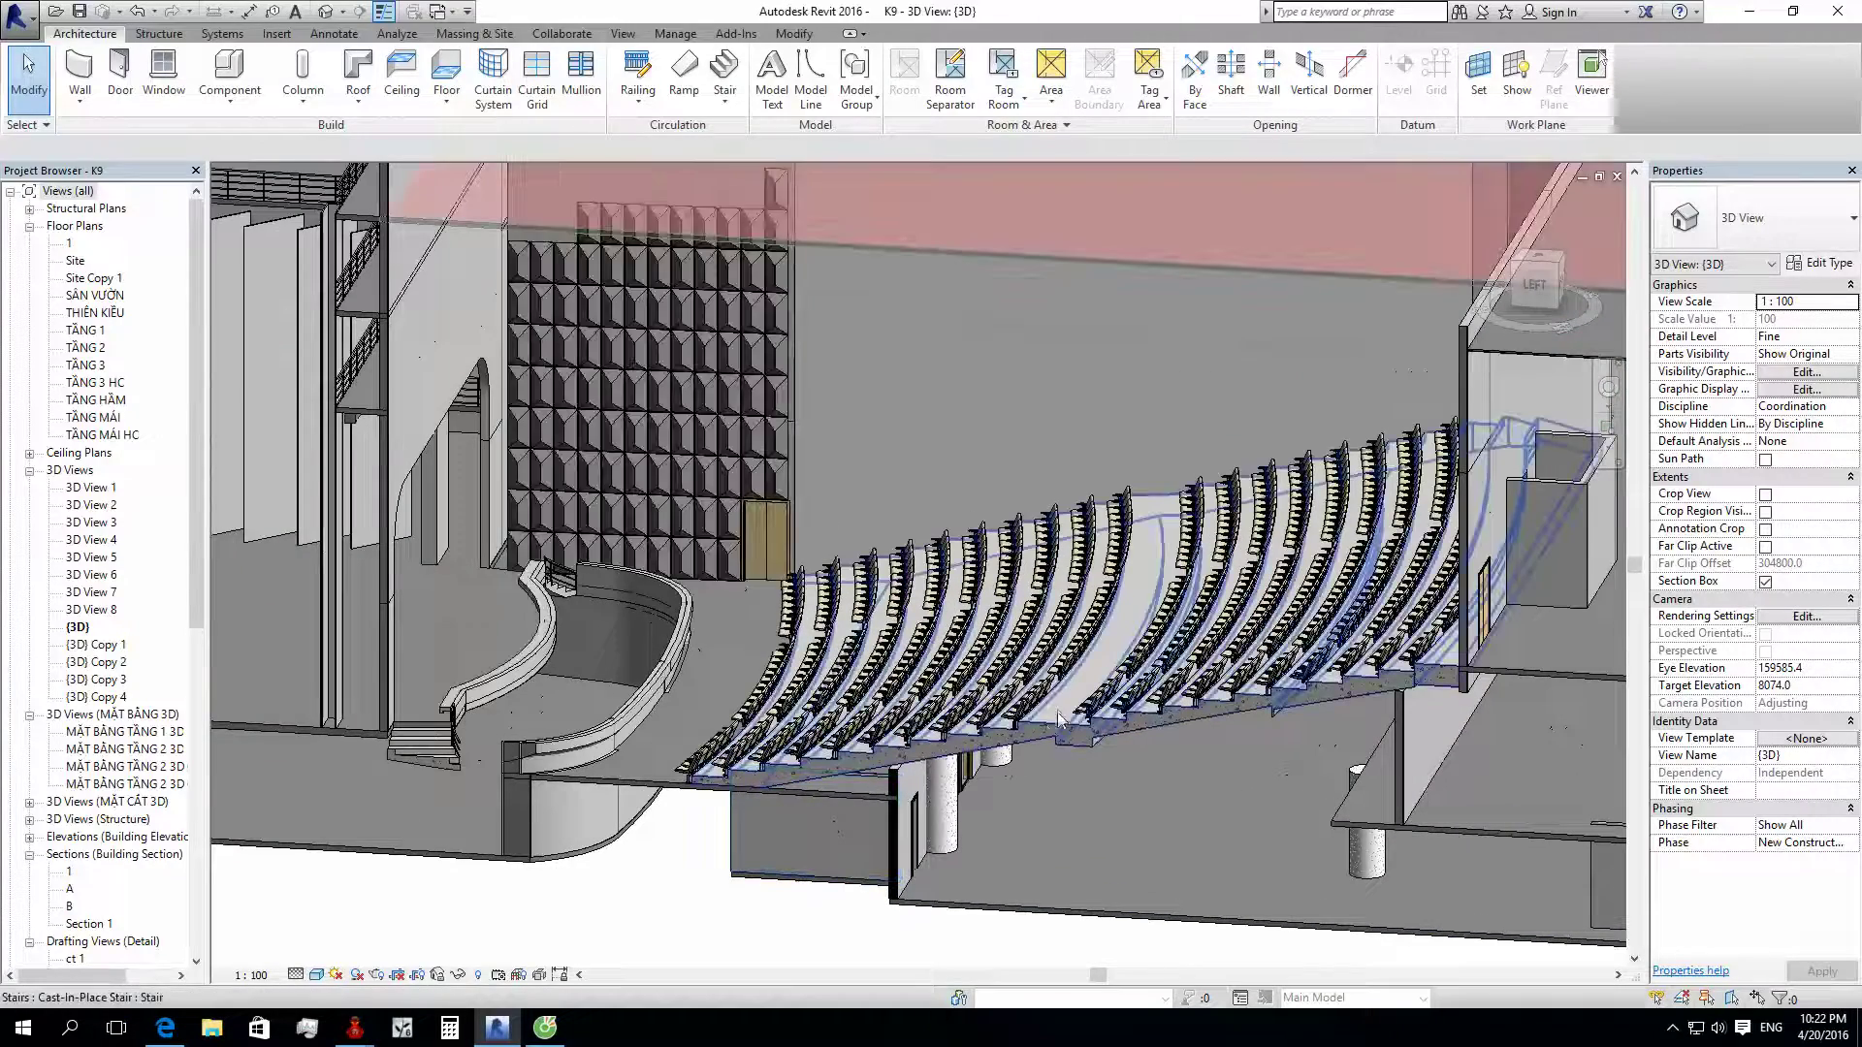
pyautogui.scroll(1, 1015, 745)
pyautogui.scroll(2, 1010, 801)
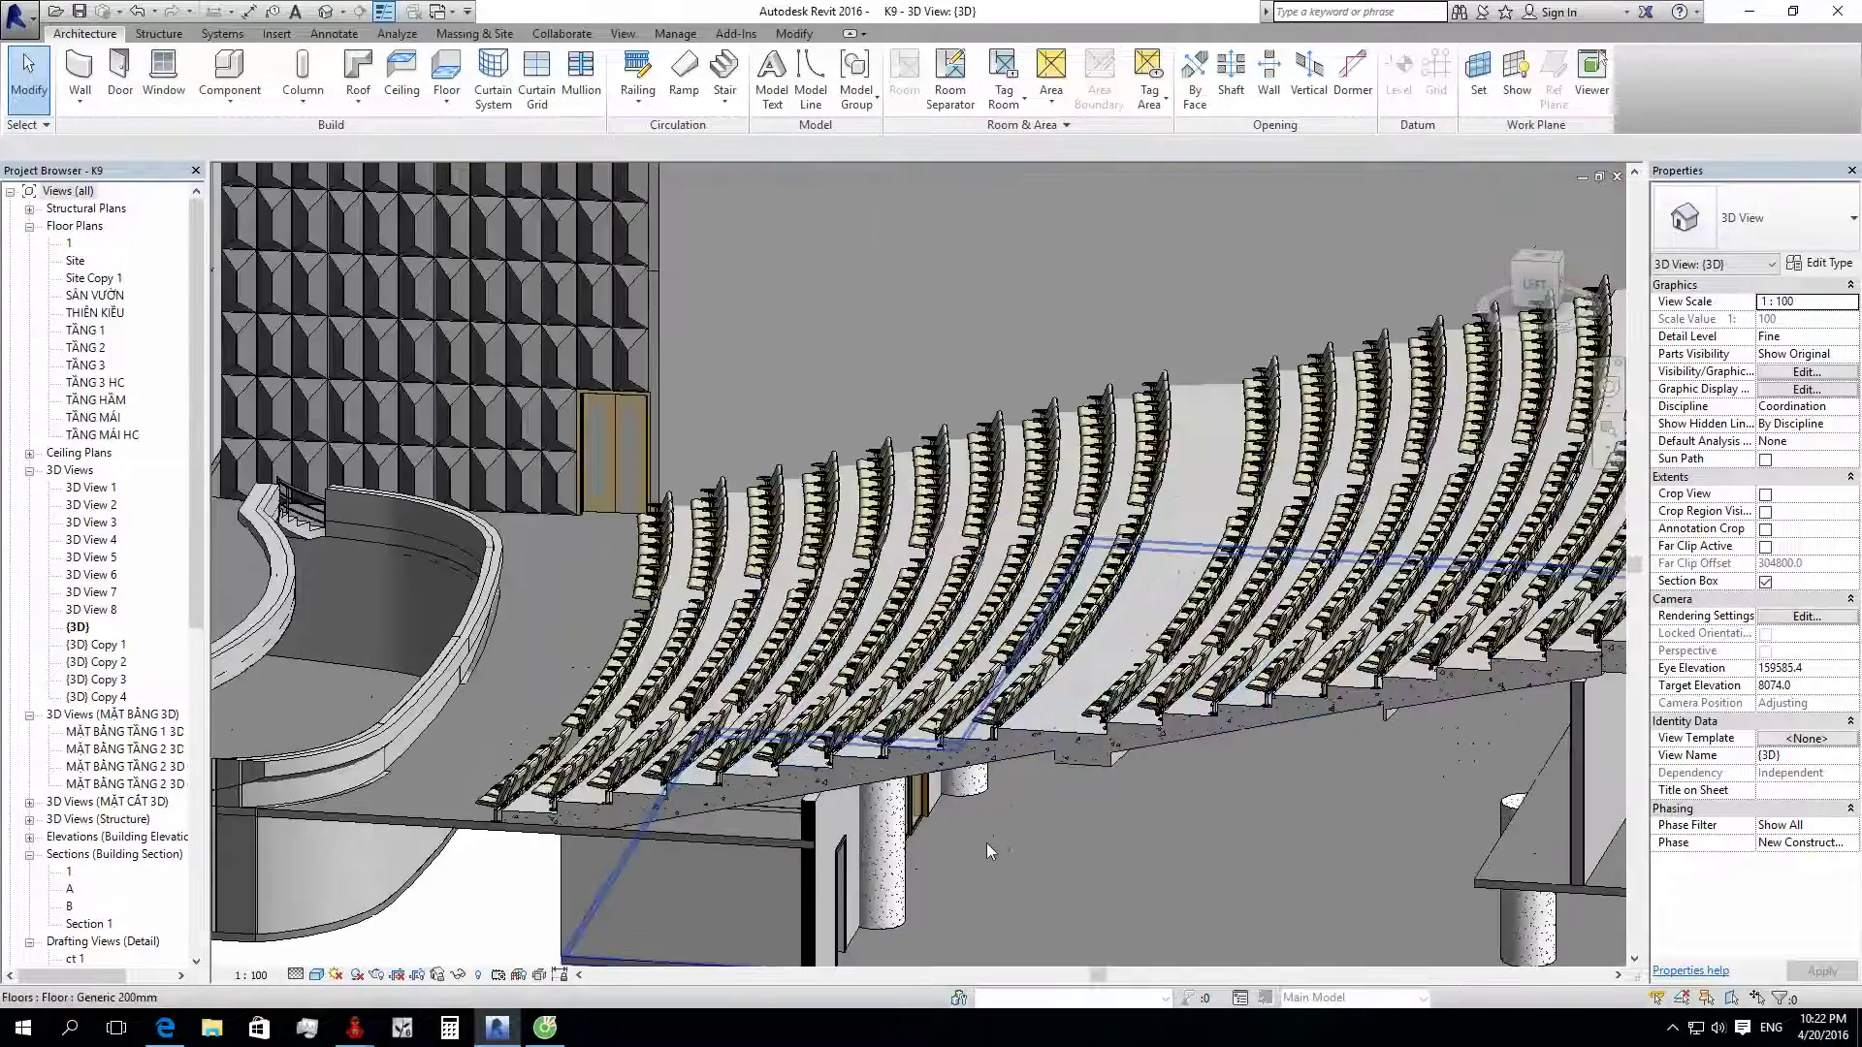
pyautogui.scroll(-1, 987, 842)
pyautogui.scroll(-2, 987, 842)
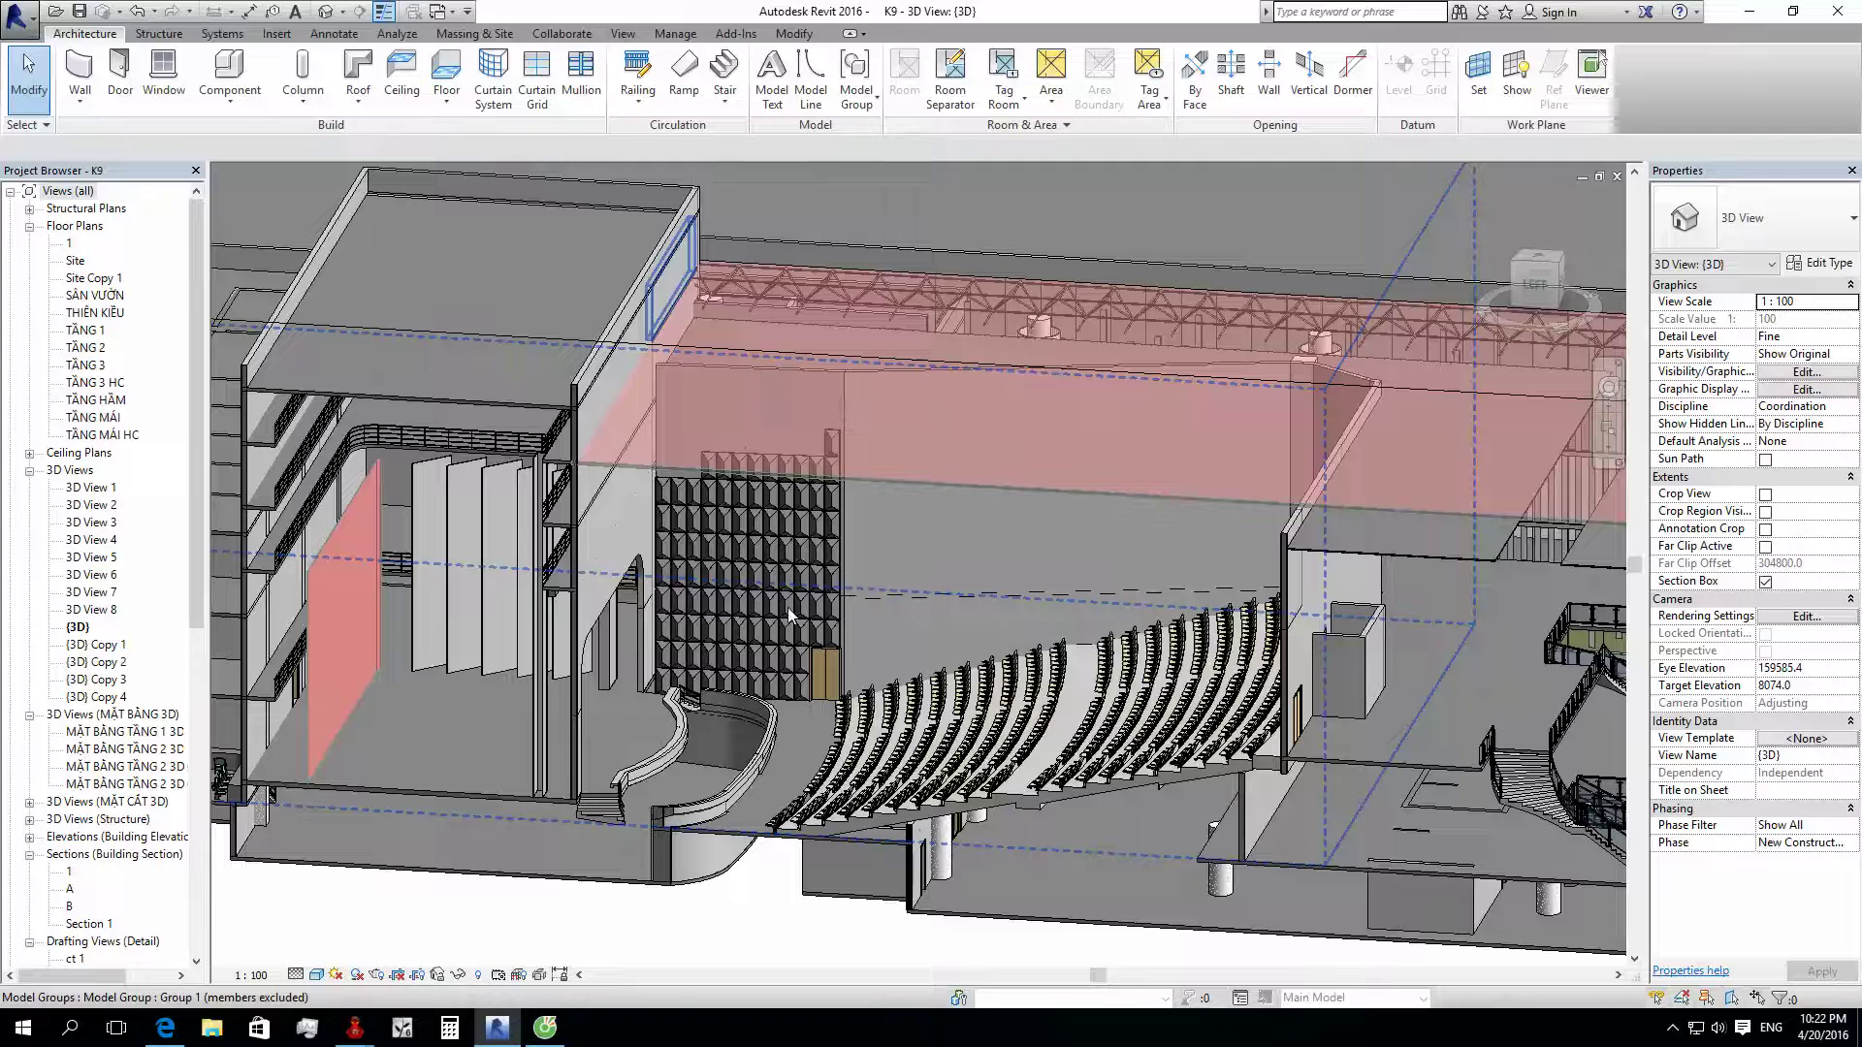
pyautogui.scroll(-2, 790, 613)
pyautogui.scroll(-2, 790, 613)
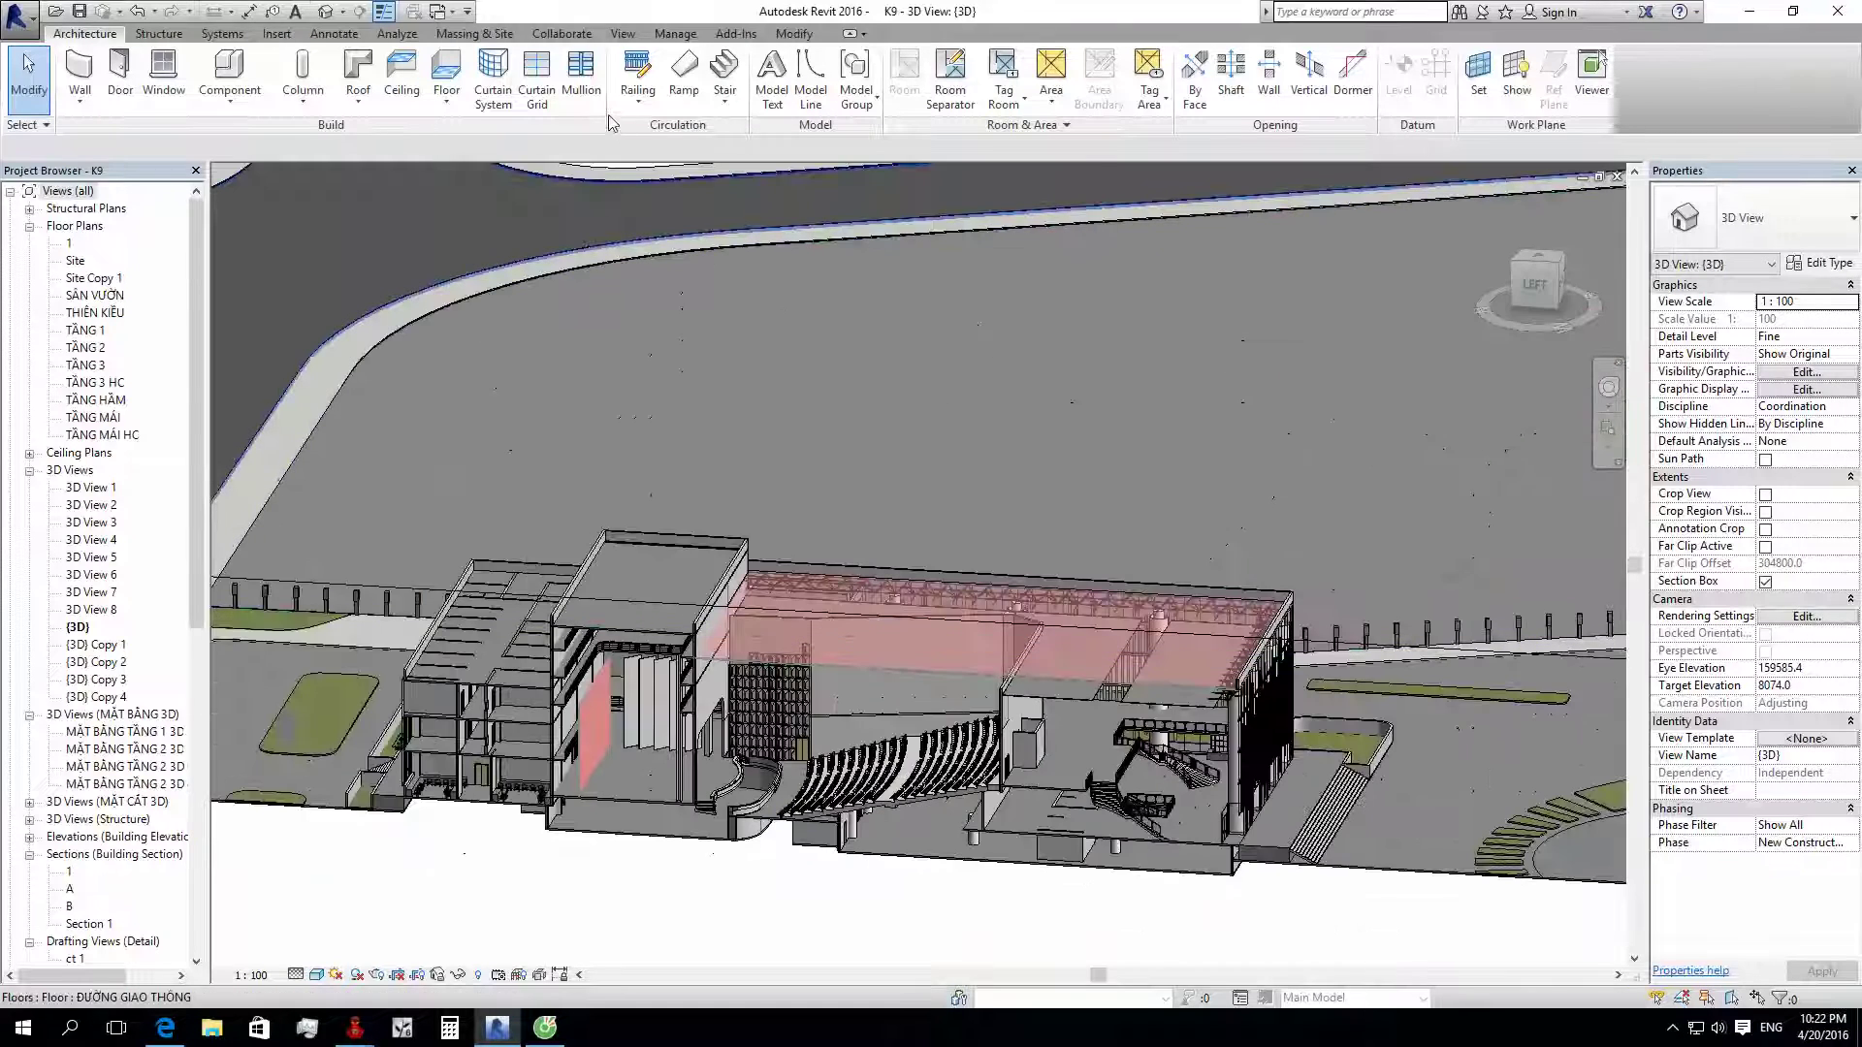
pyautogui.click(685, 445)
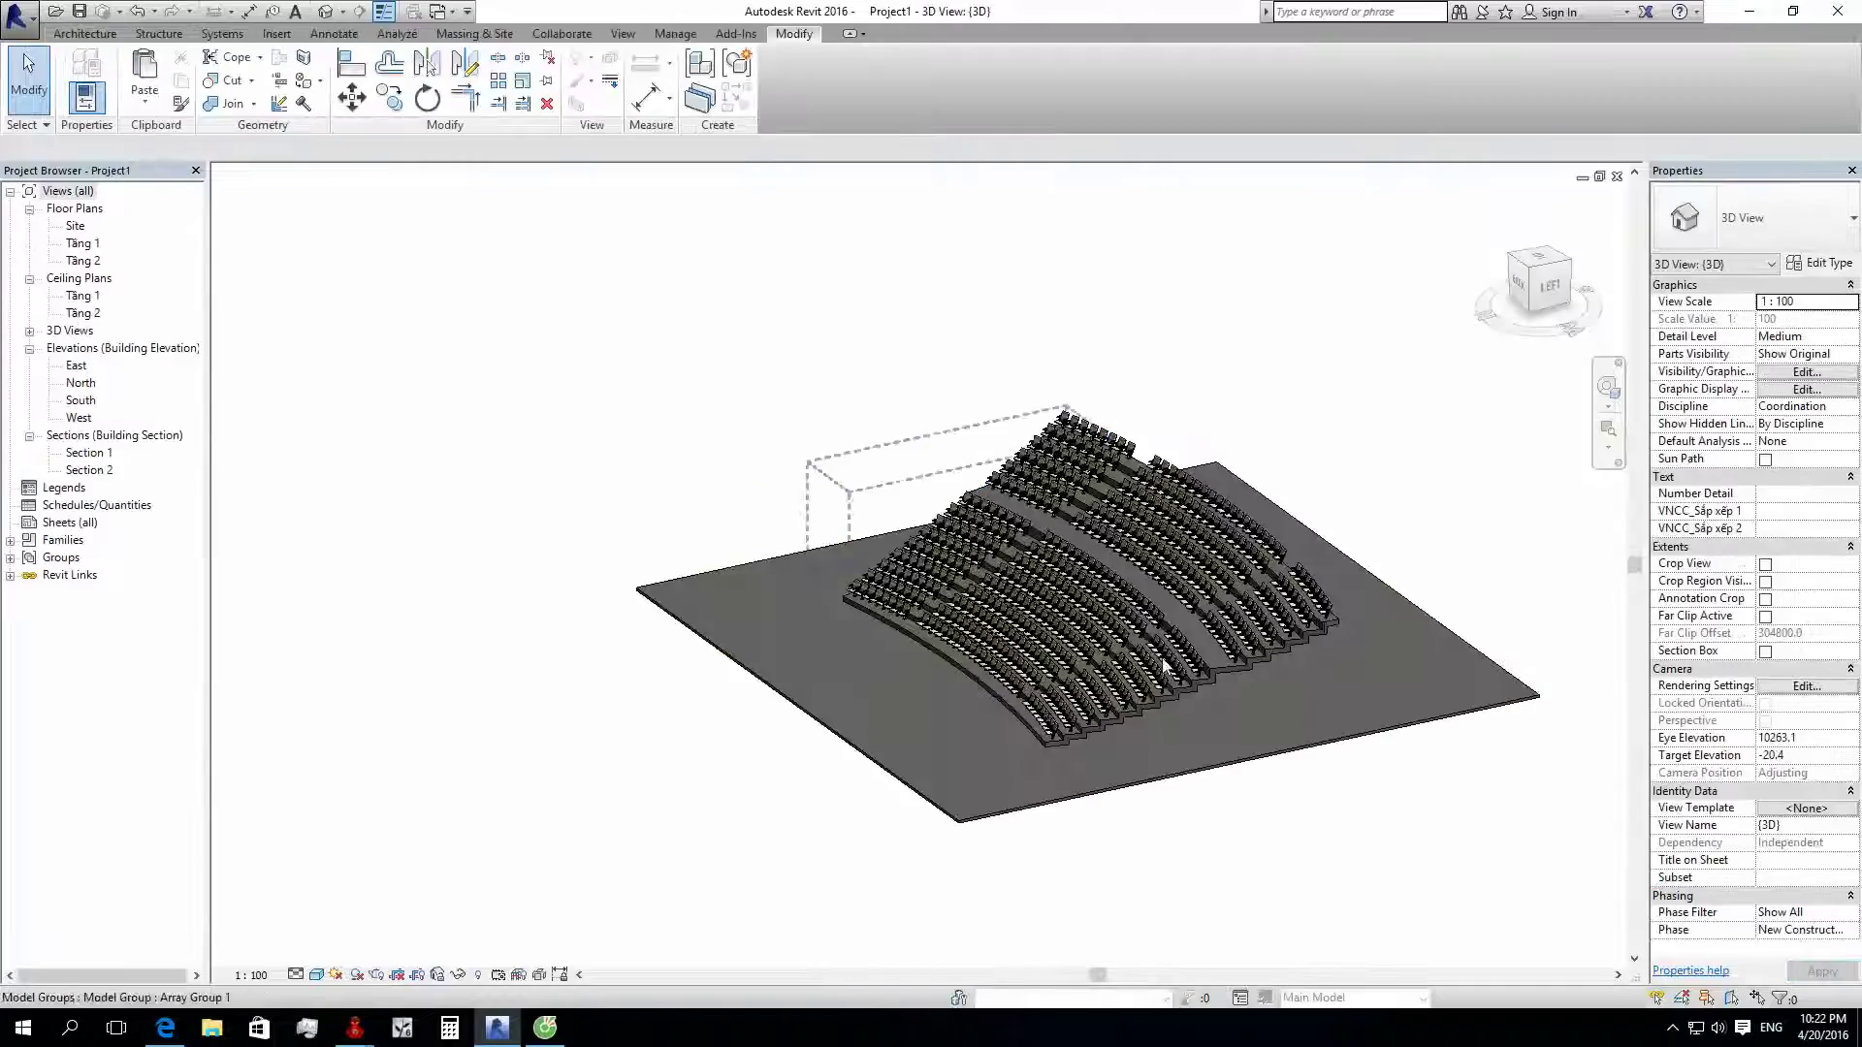
# Step: Orbit to a low side-on angle and hide the Furniture category, leaving only the bare tiers
pyautogui.scroll(5, 1205, 671)
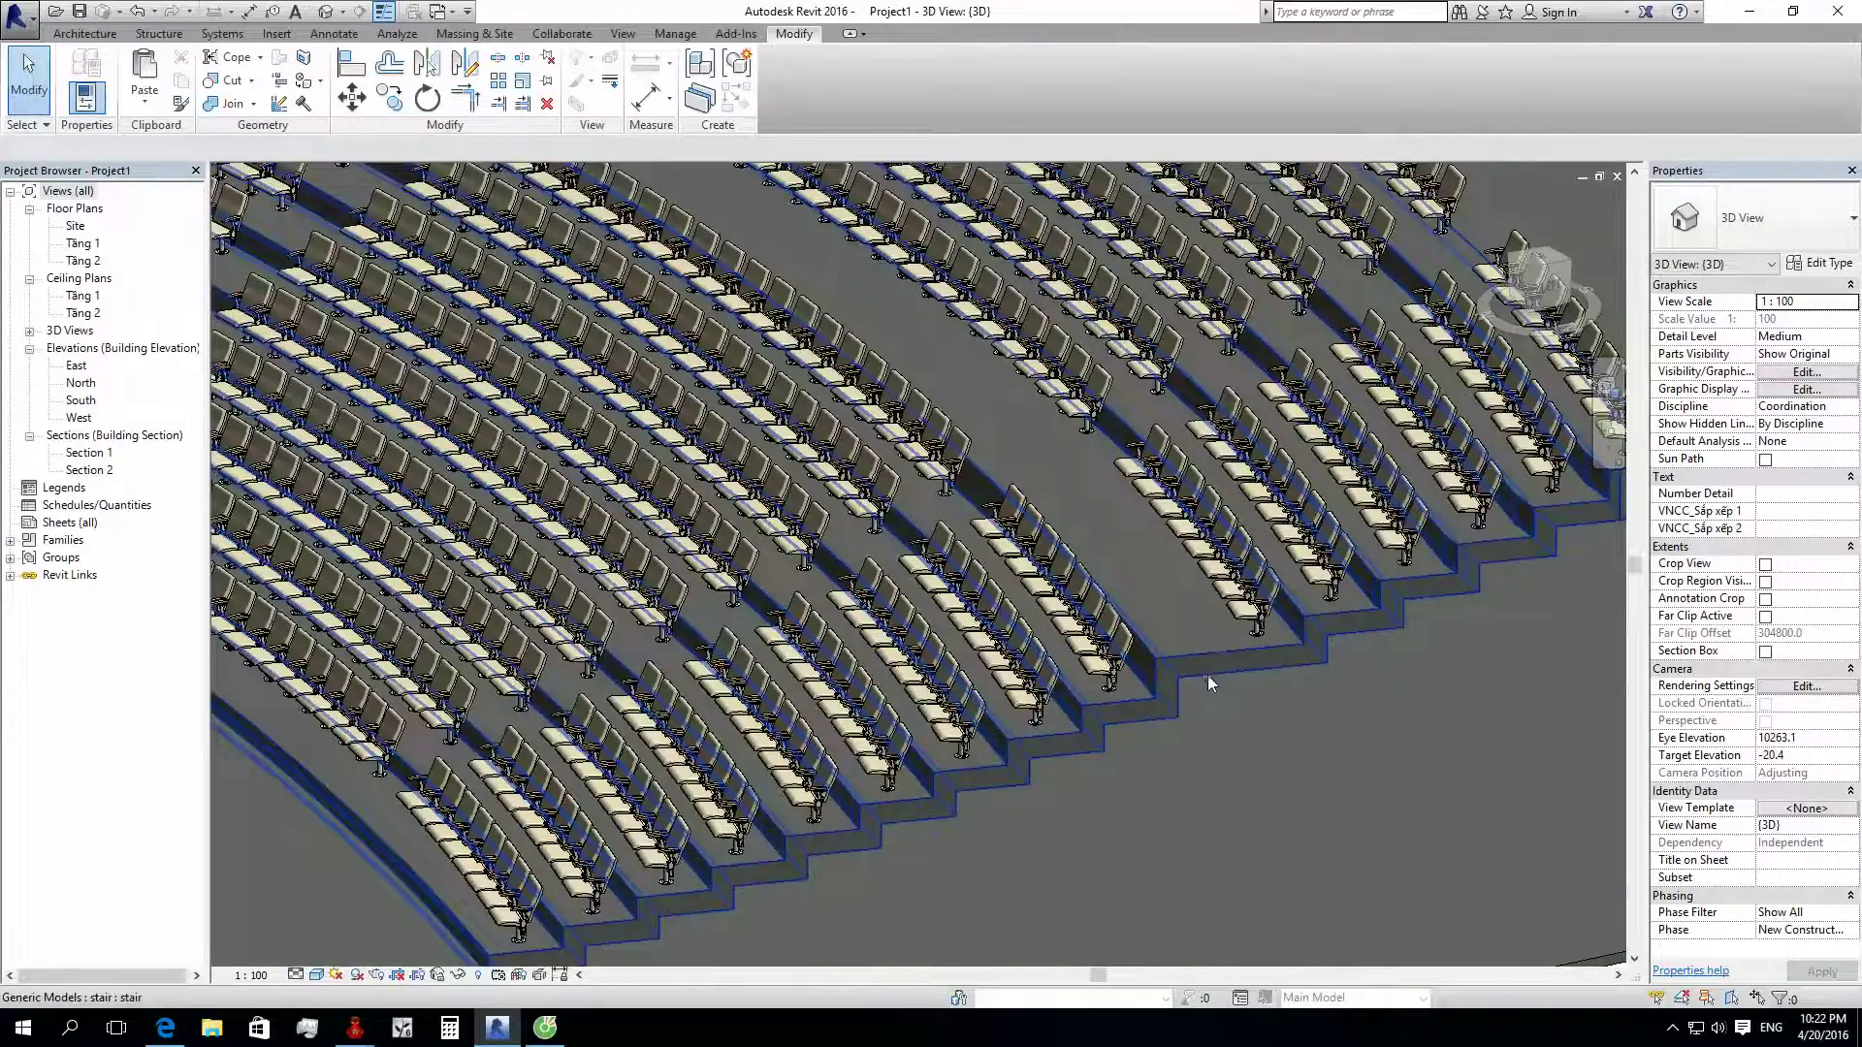
pyautogui.scroll(-5, 1208, 675)
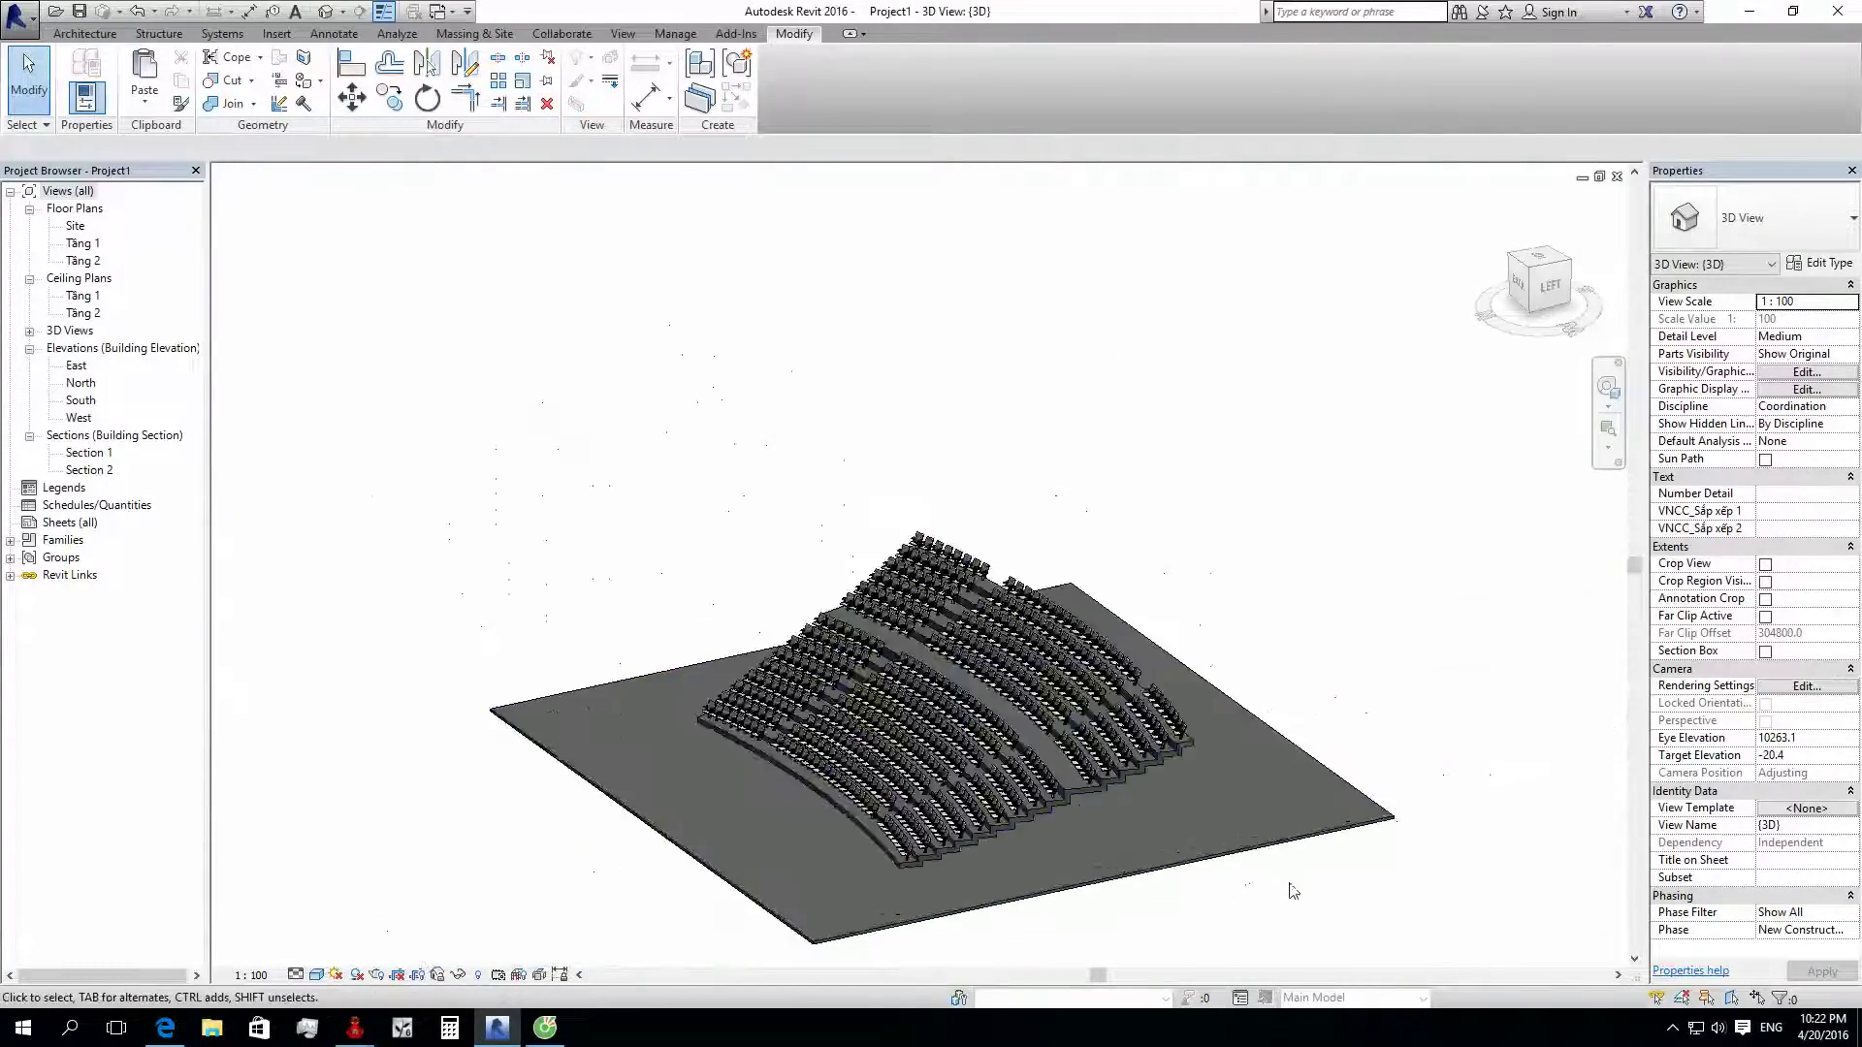
pyautogui.moveTo(1292, 890)
pyautogui.keyDown('shift'); pyautogui.mouseDown(button='middle')
pyautogui.moveTo(1068, 740)
pyautogui.moveTo(1100, 789)
pyautogui.mouseUp(button='middle'); pyautogui.keyUp('shift')
pyautogui.scroll(5, 1077, 745)
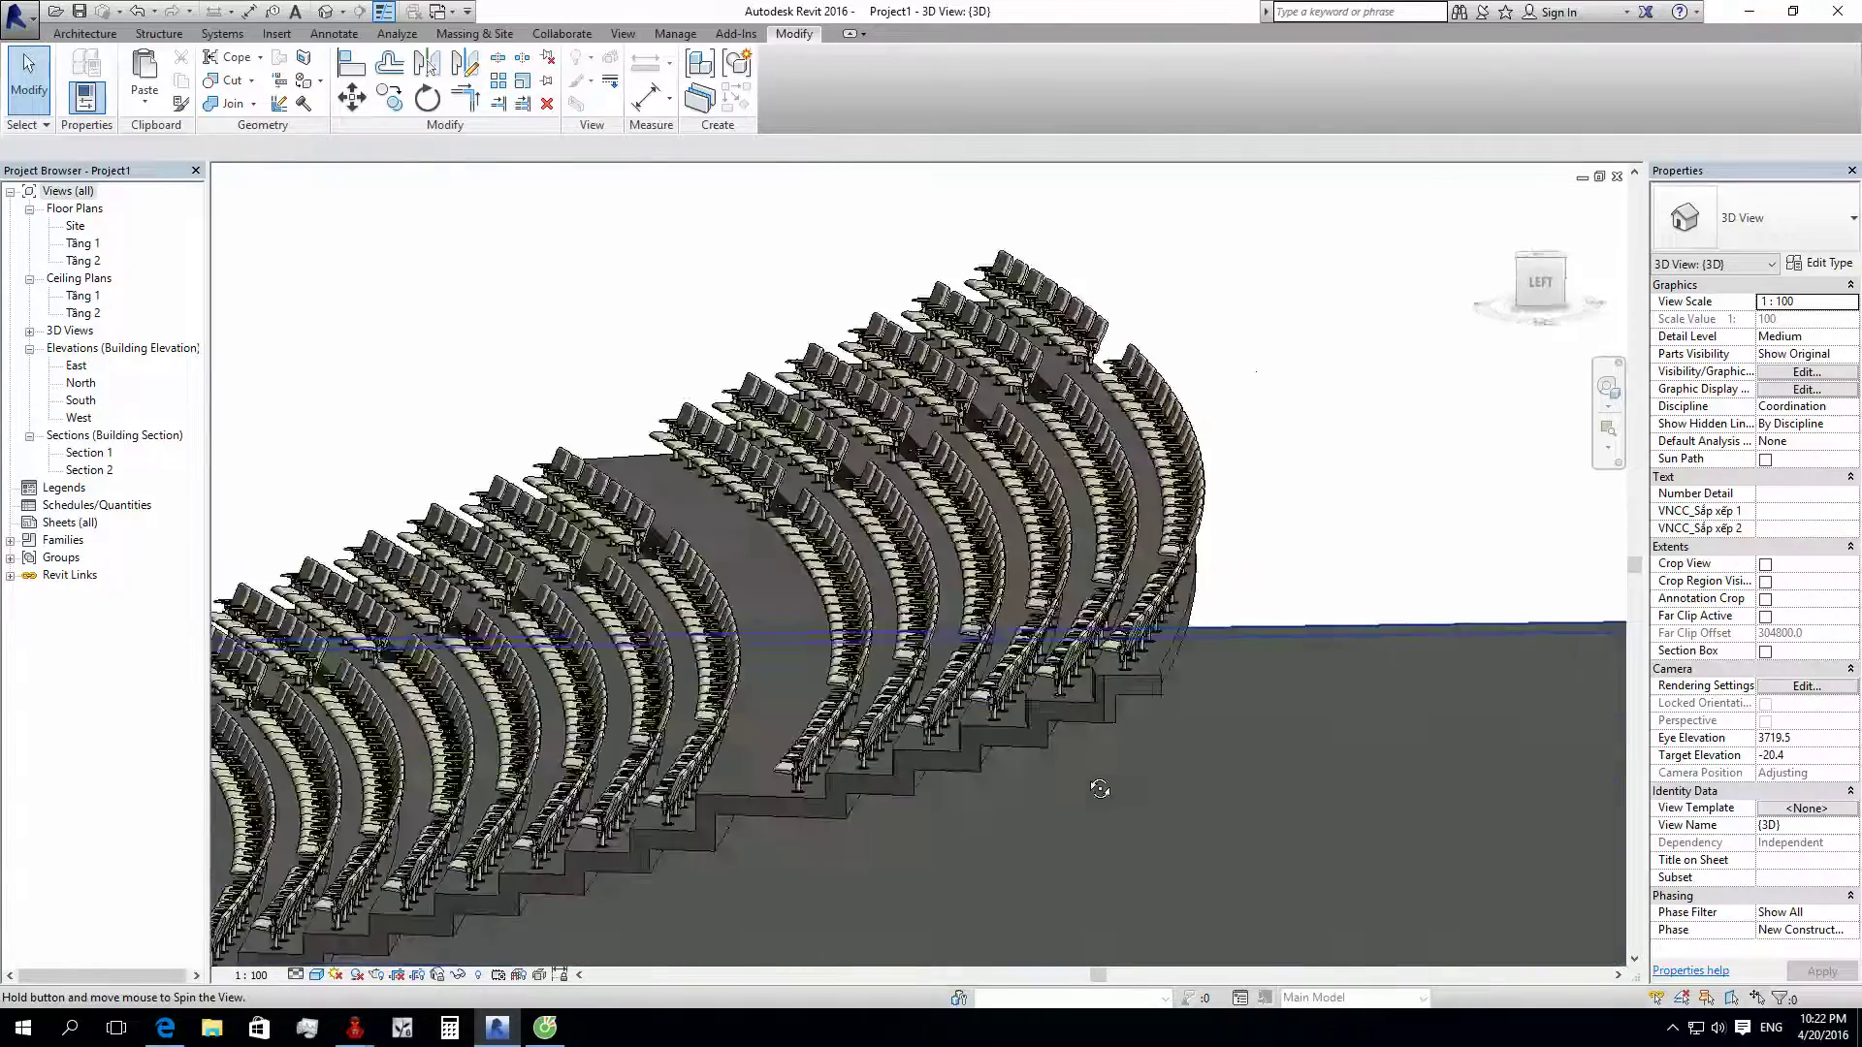
pyautogui.scroll(-5, 1100, 788)
pyautogui.press('v')
pyautogui.press('v')
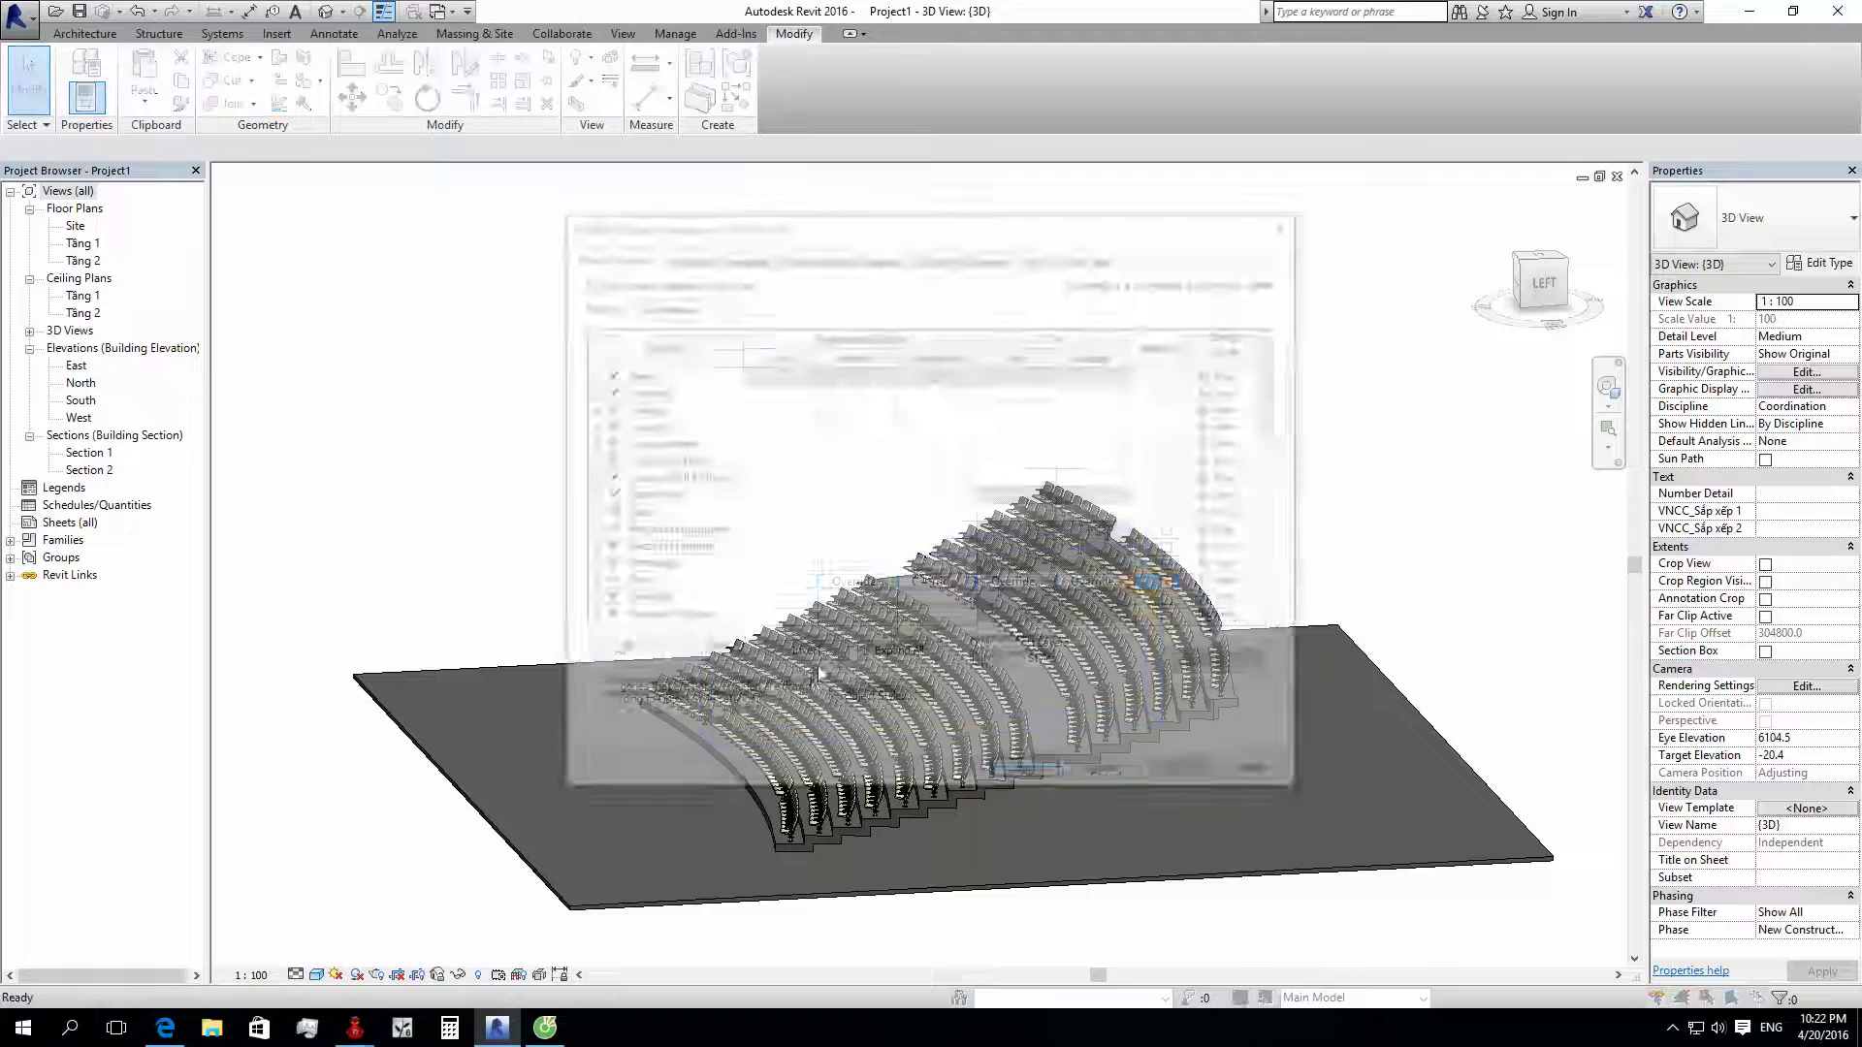
pyautogui.click(613, 599)
pyautogui.click(1106, 776)
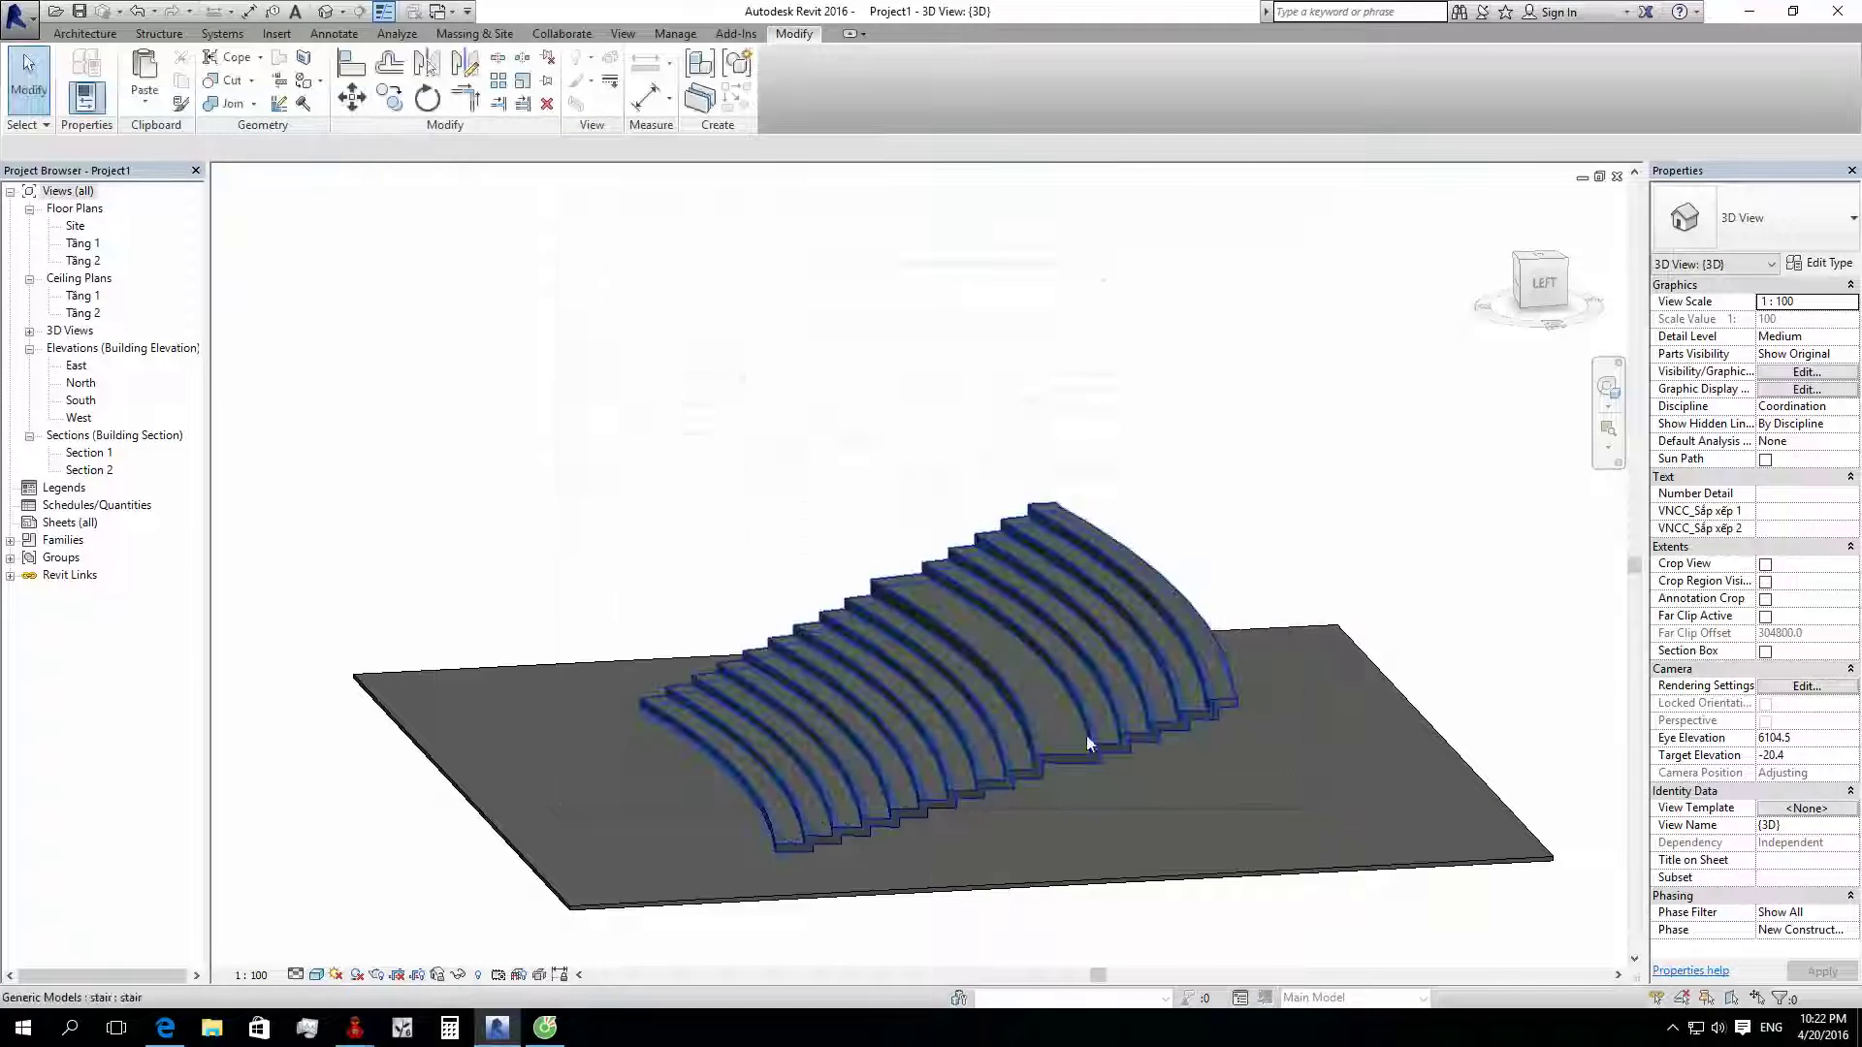
# Step: Open the Section 1 view from the Project Browser
pyautogui.scroll(5, 978, 804)
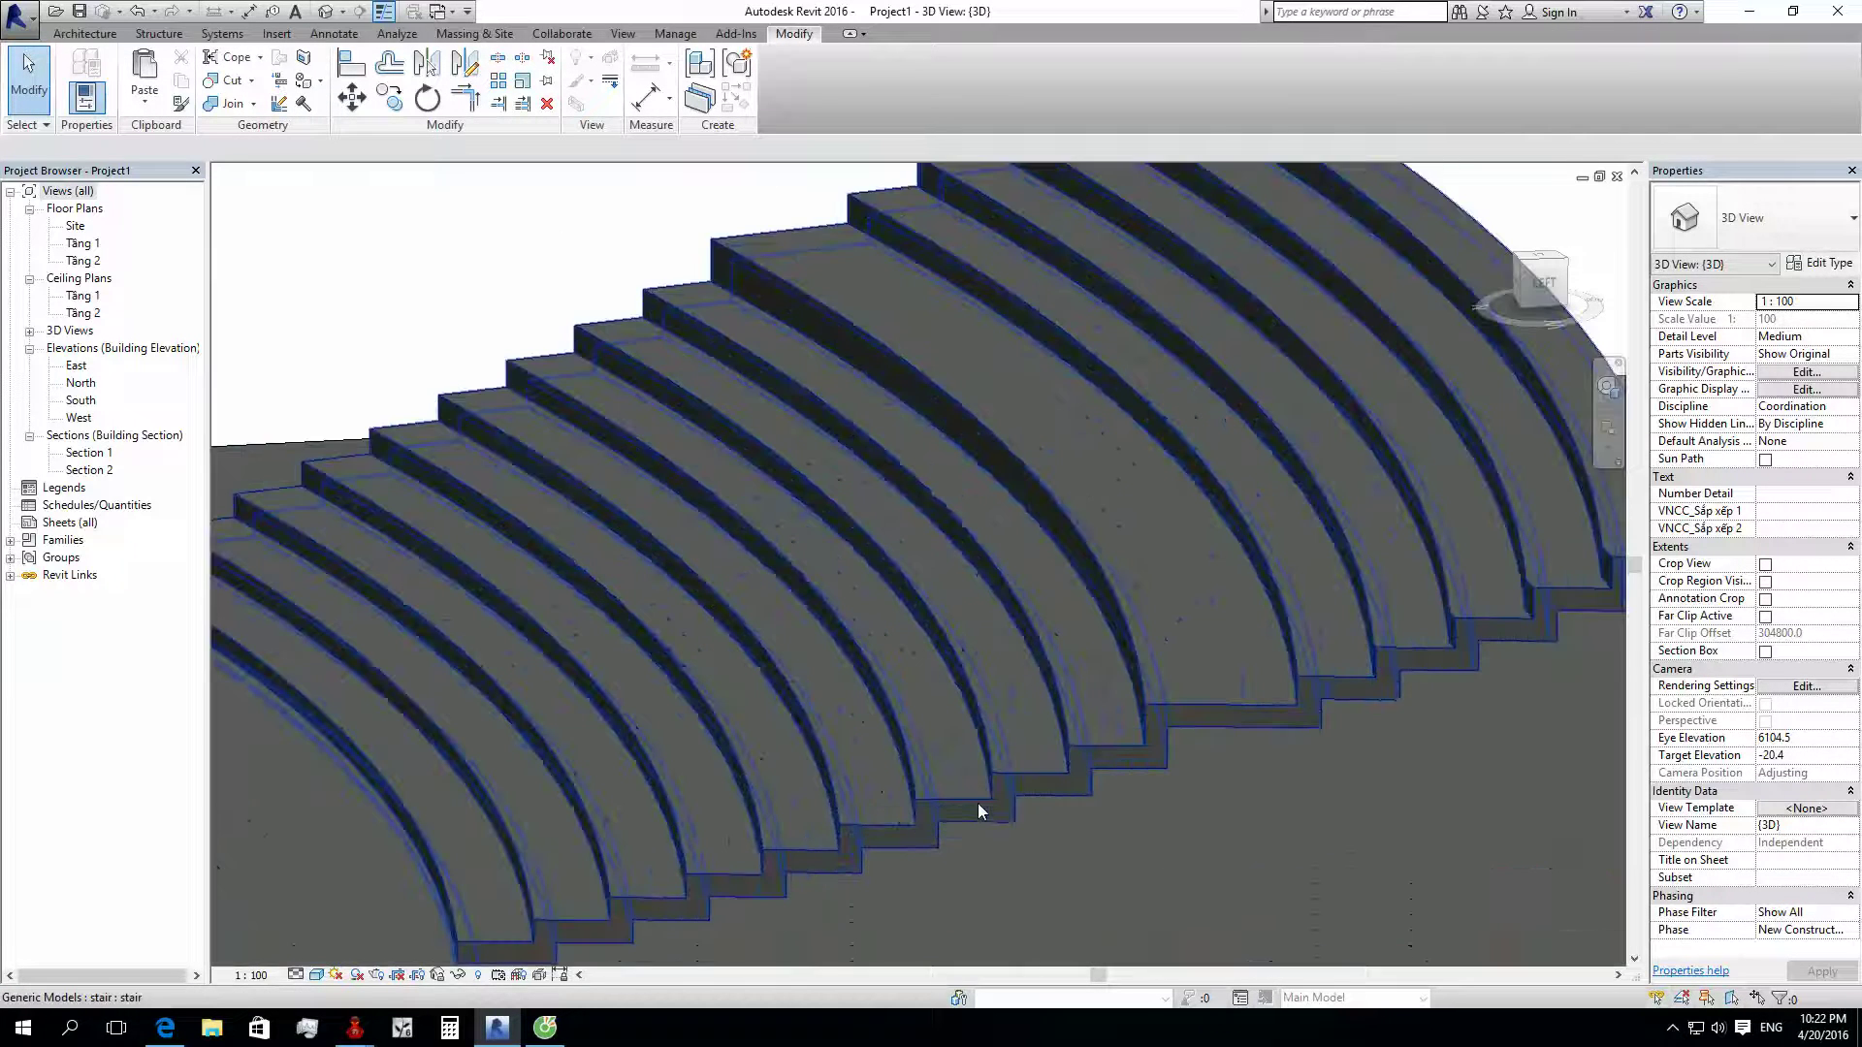
pyautogui.scroll(-3, 978, 803)
pyautogui.doubleClick(96, 454)
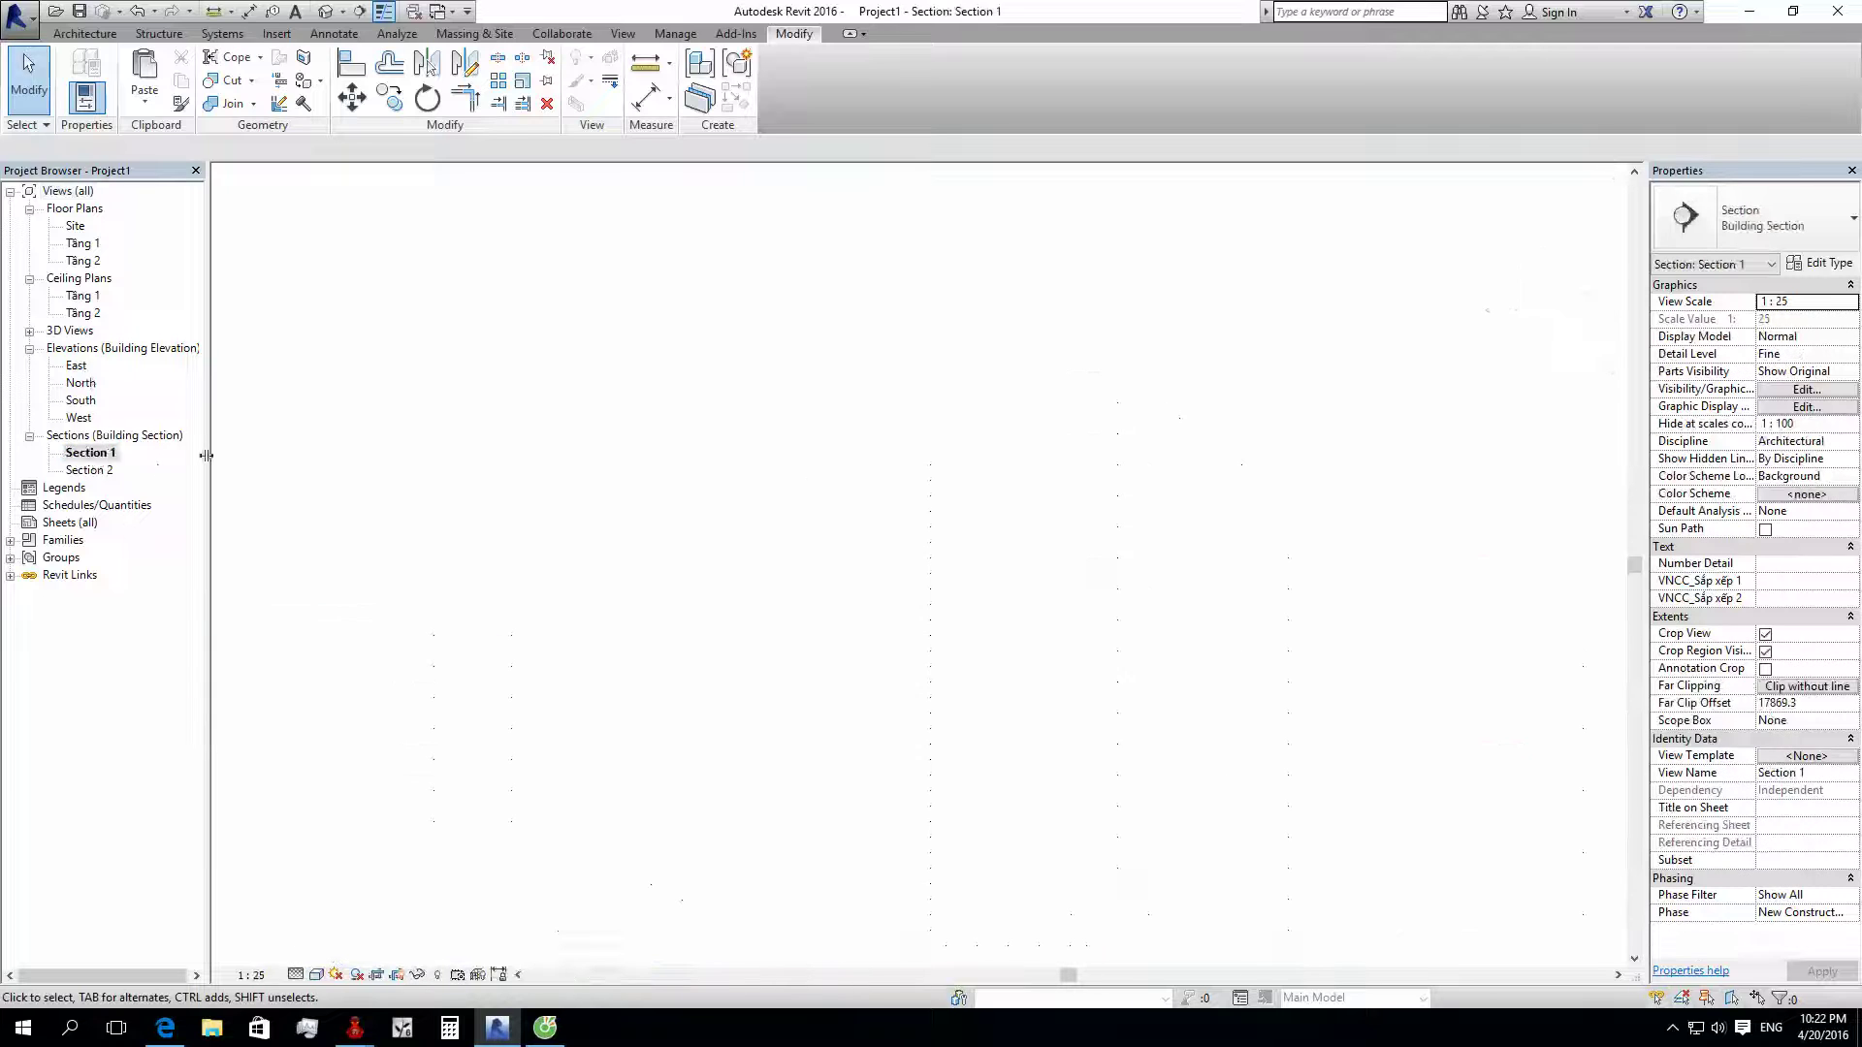
# Step: Delete the old dimension on the stairs in Section 1
pyautogui.click(94, 471)
pyautogui.scroll(2, 842, 600)
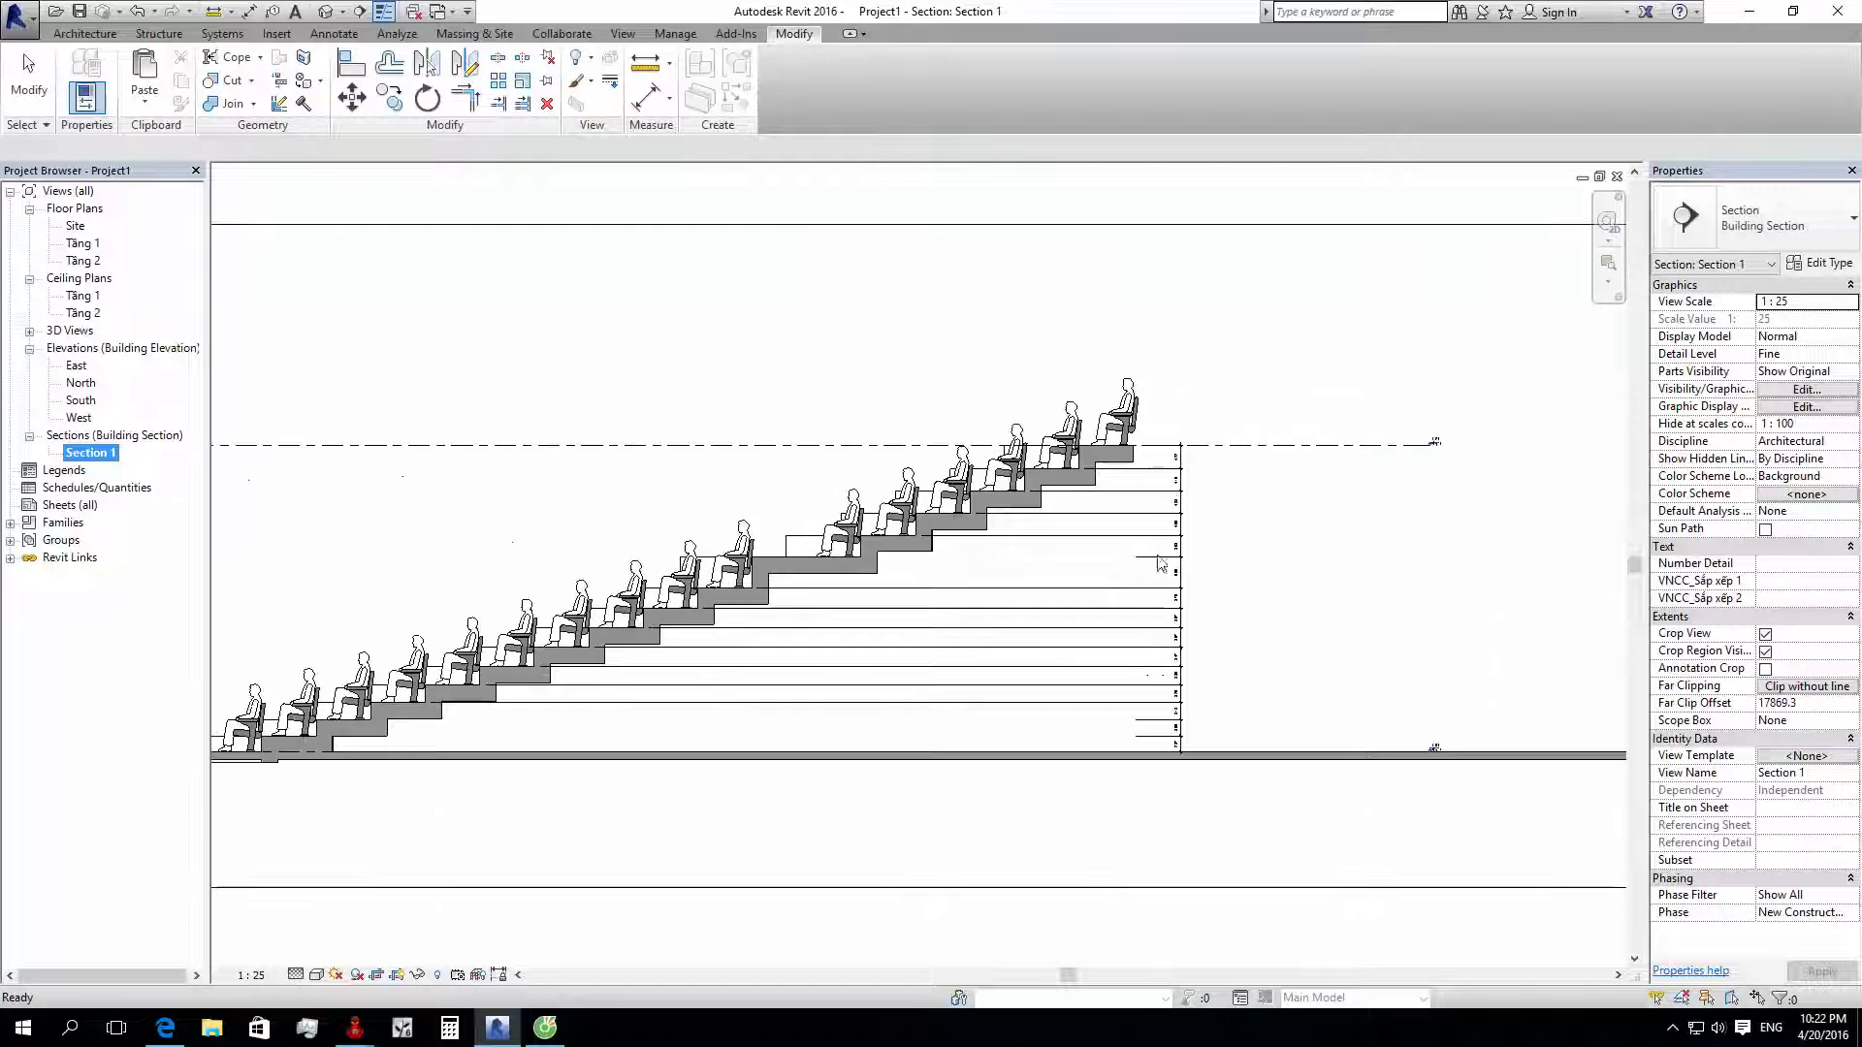
pyautogui.scroll(3, 1182, 504)
pyautogui.click(1172, 514)
pyautogui.press('Delete')
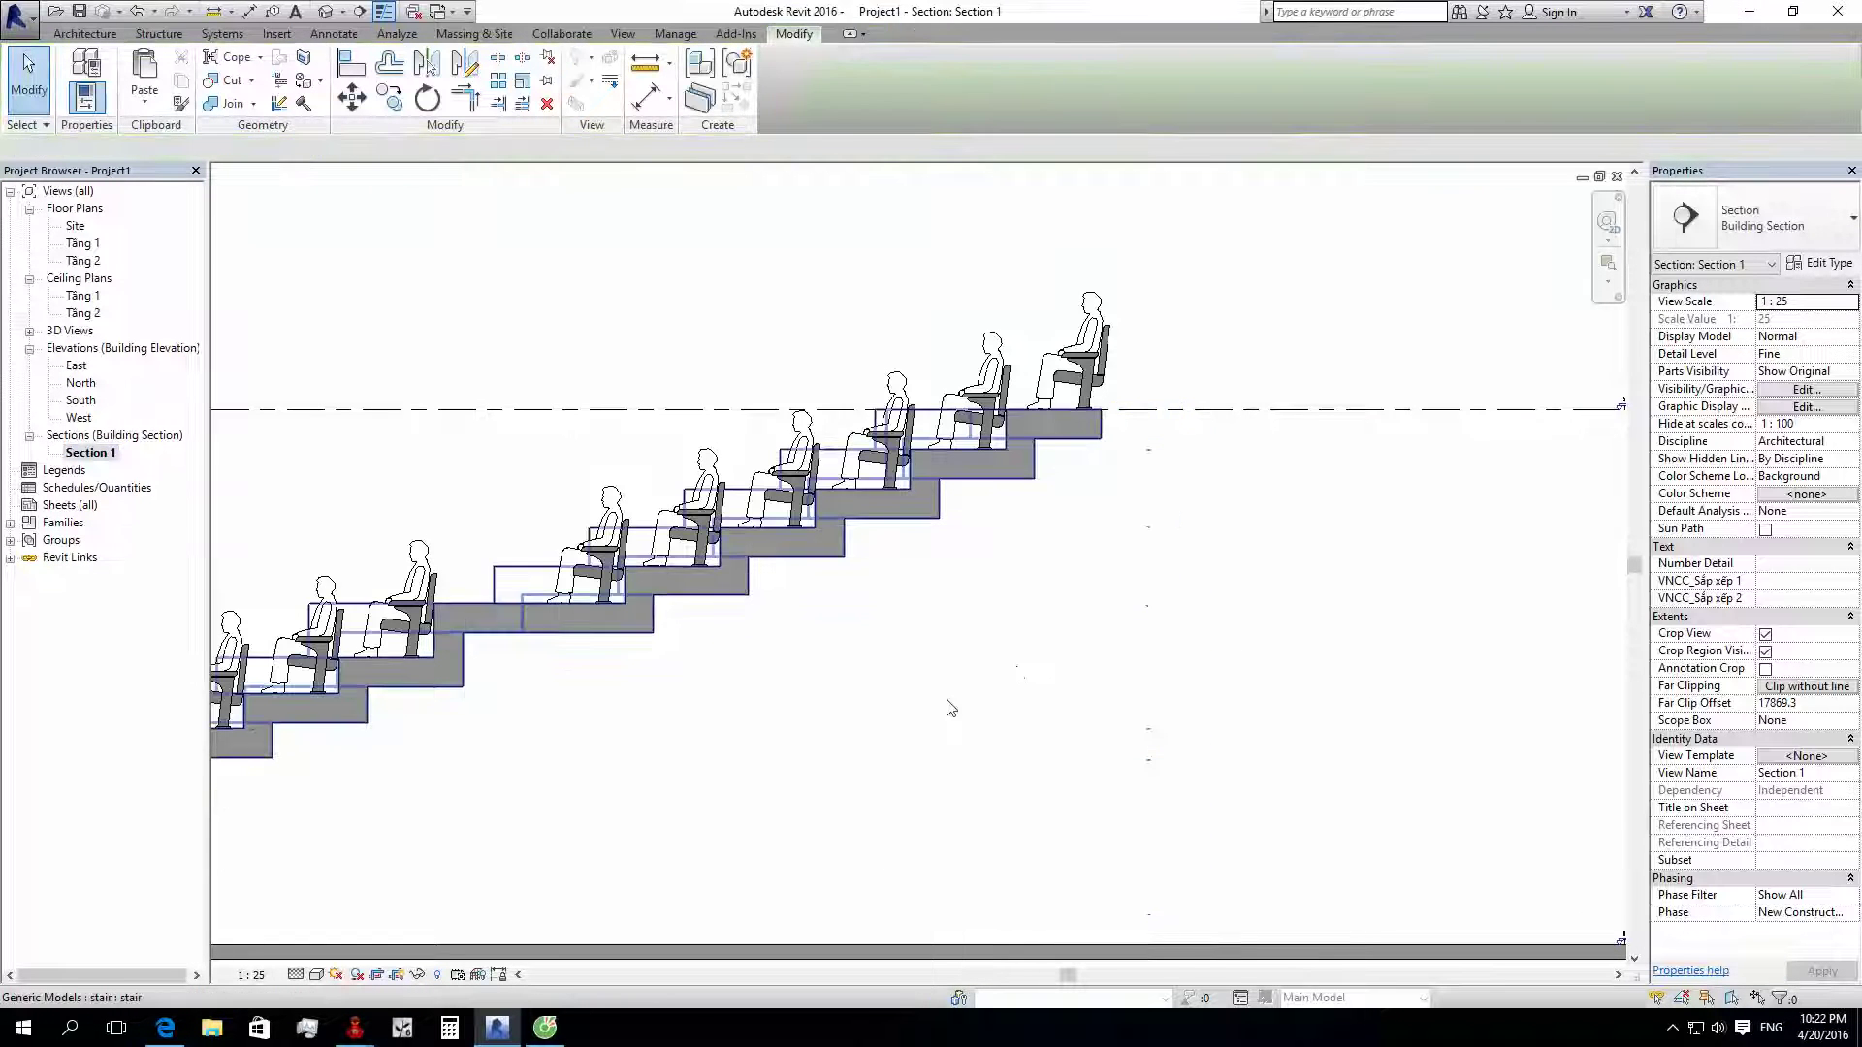
pyautogui.scroll(-3, 948, 707)
pyautogui.scroll(2, 815, 707)
pyautogui.scroll(1, 912, 656)
# Step: Start an aligned dimension (DI) at the floor line and pick the first risers, up to 313
pyautogui.press('d')
pyautogui.press('i')
pyautogui.scroll(2, 912, 655)
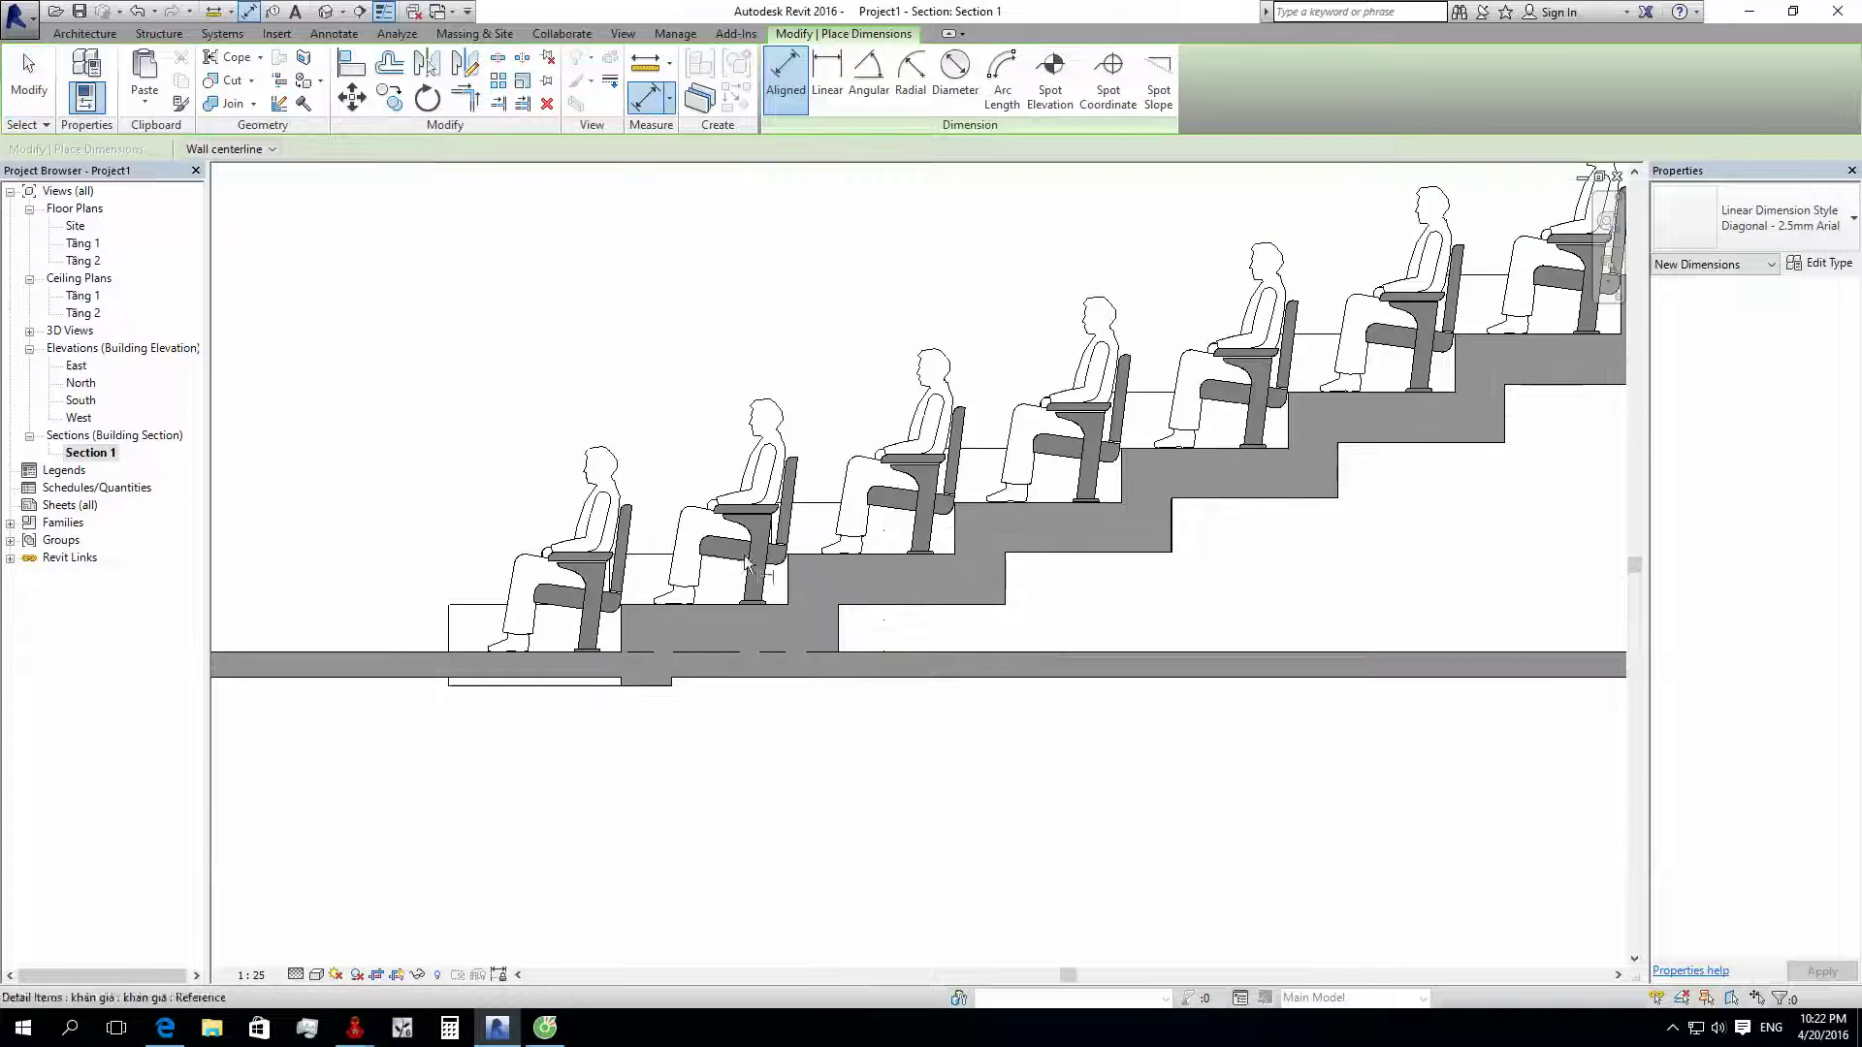
pyautogui.scroll(2, 912, 656)
pyautogui.click(1024, 752)
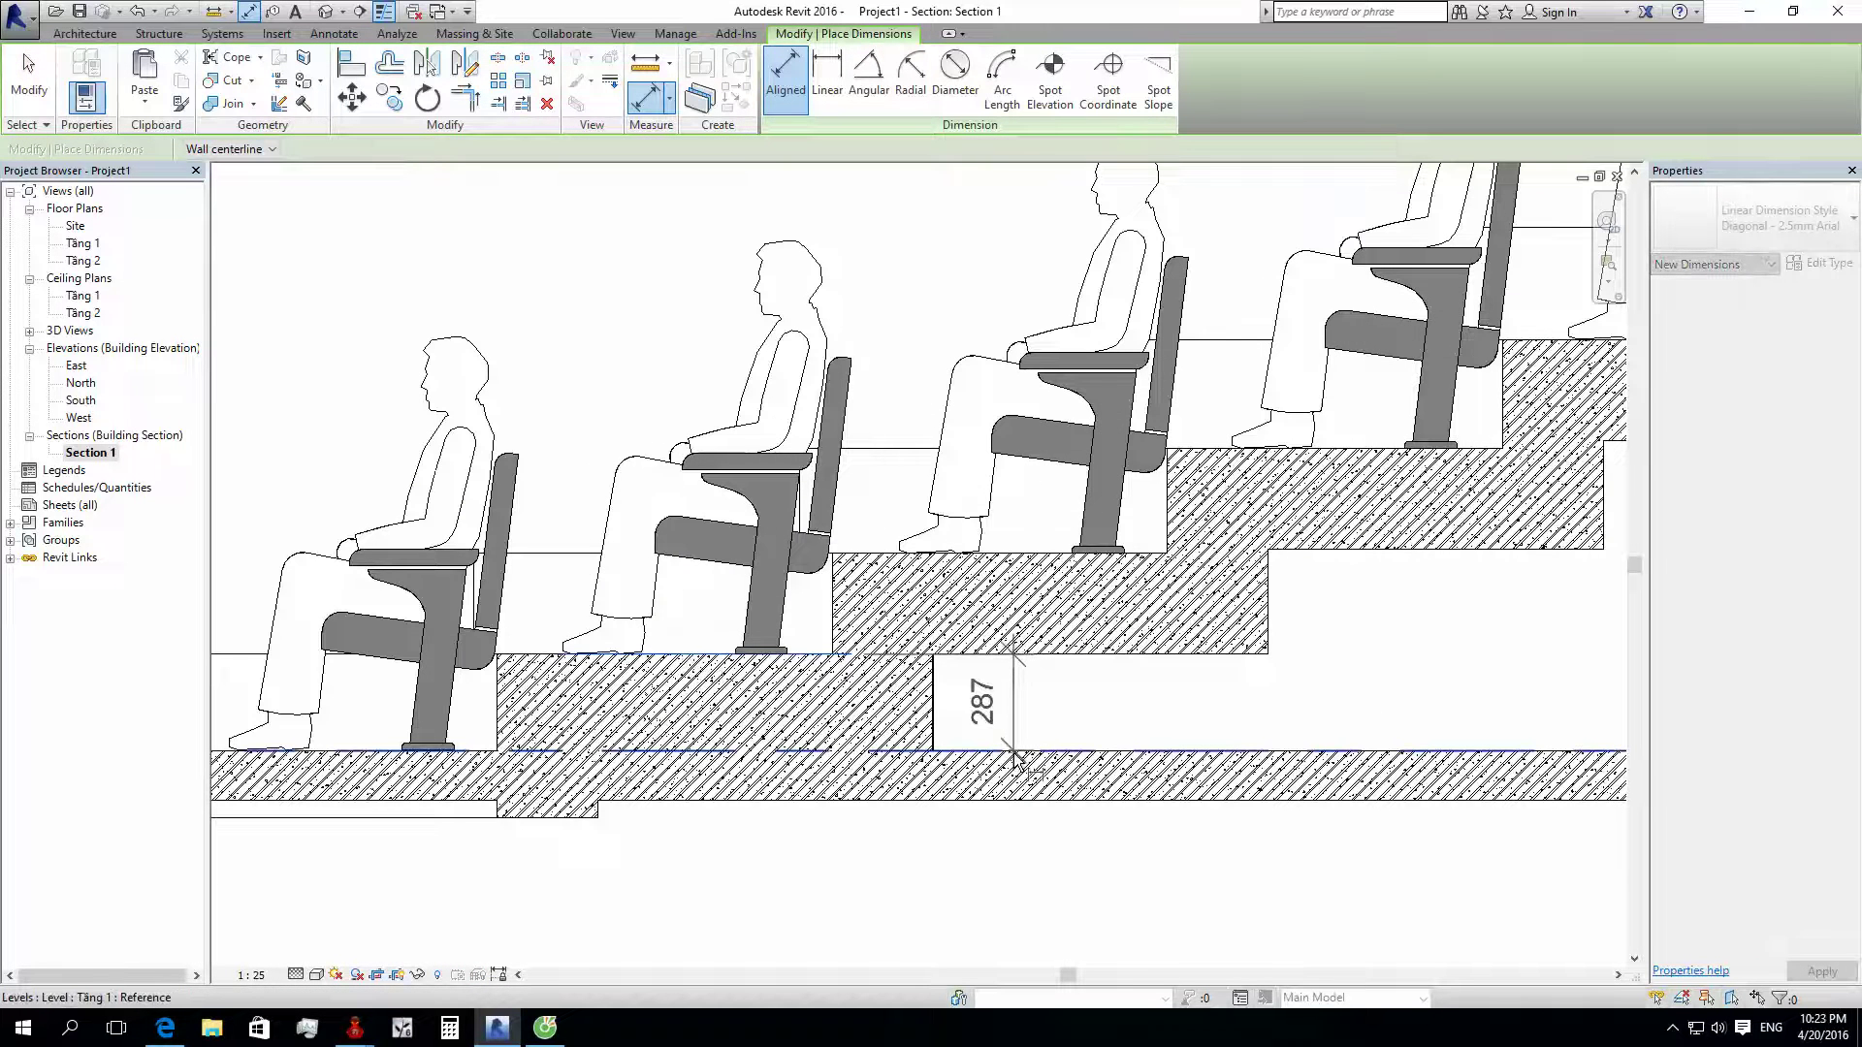
pyautogui.click(1028, 556)
pyautogui.moveTo(1221, 577); pyautogui.dragTo(1064, 624, button='middle')
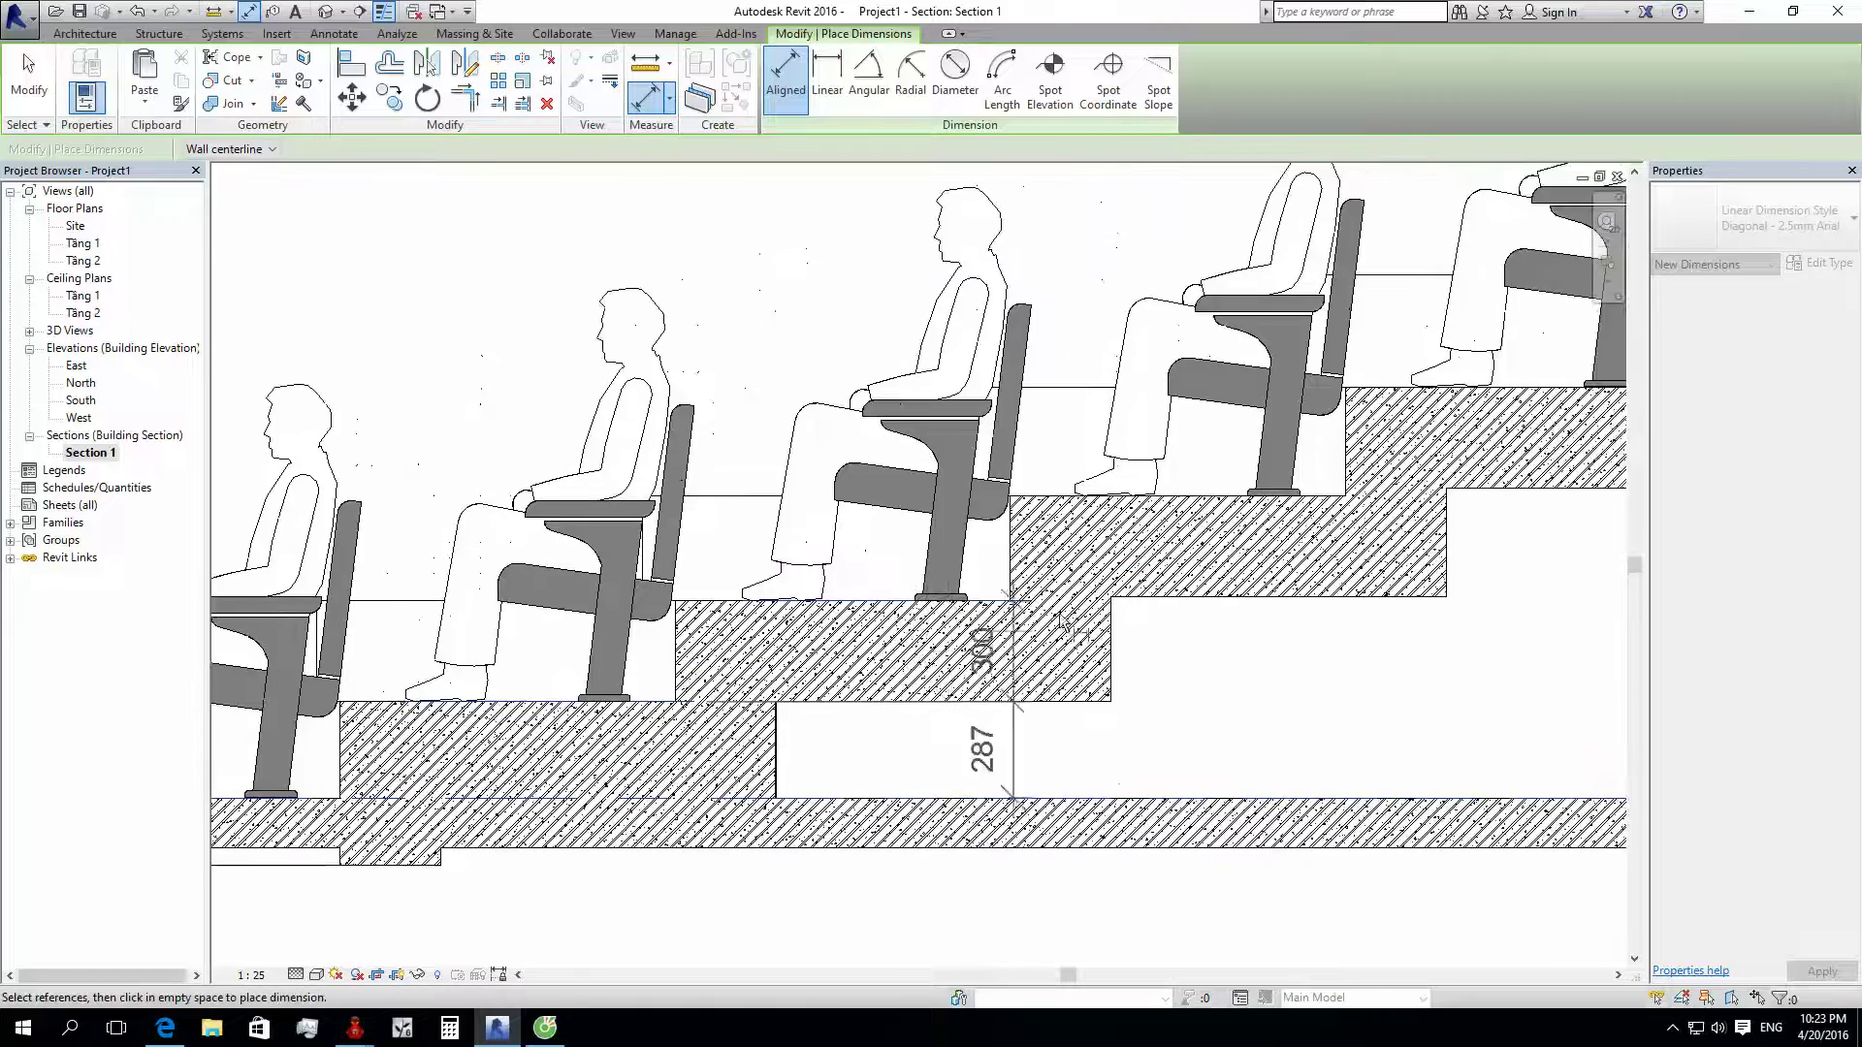
pyautogui.click(1203, 498)
# Step: Continue the chain through risers 325, 336, 347 and 357, then place it beside the stairs
pyautogui.moveTo(1203, 498); pyautogui.dragTo(670, 633, button='middle')
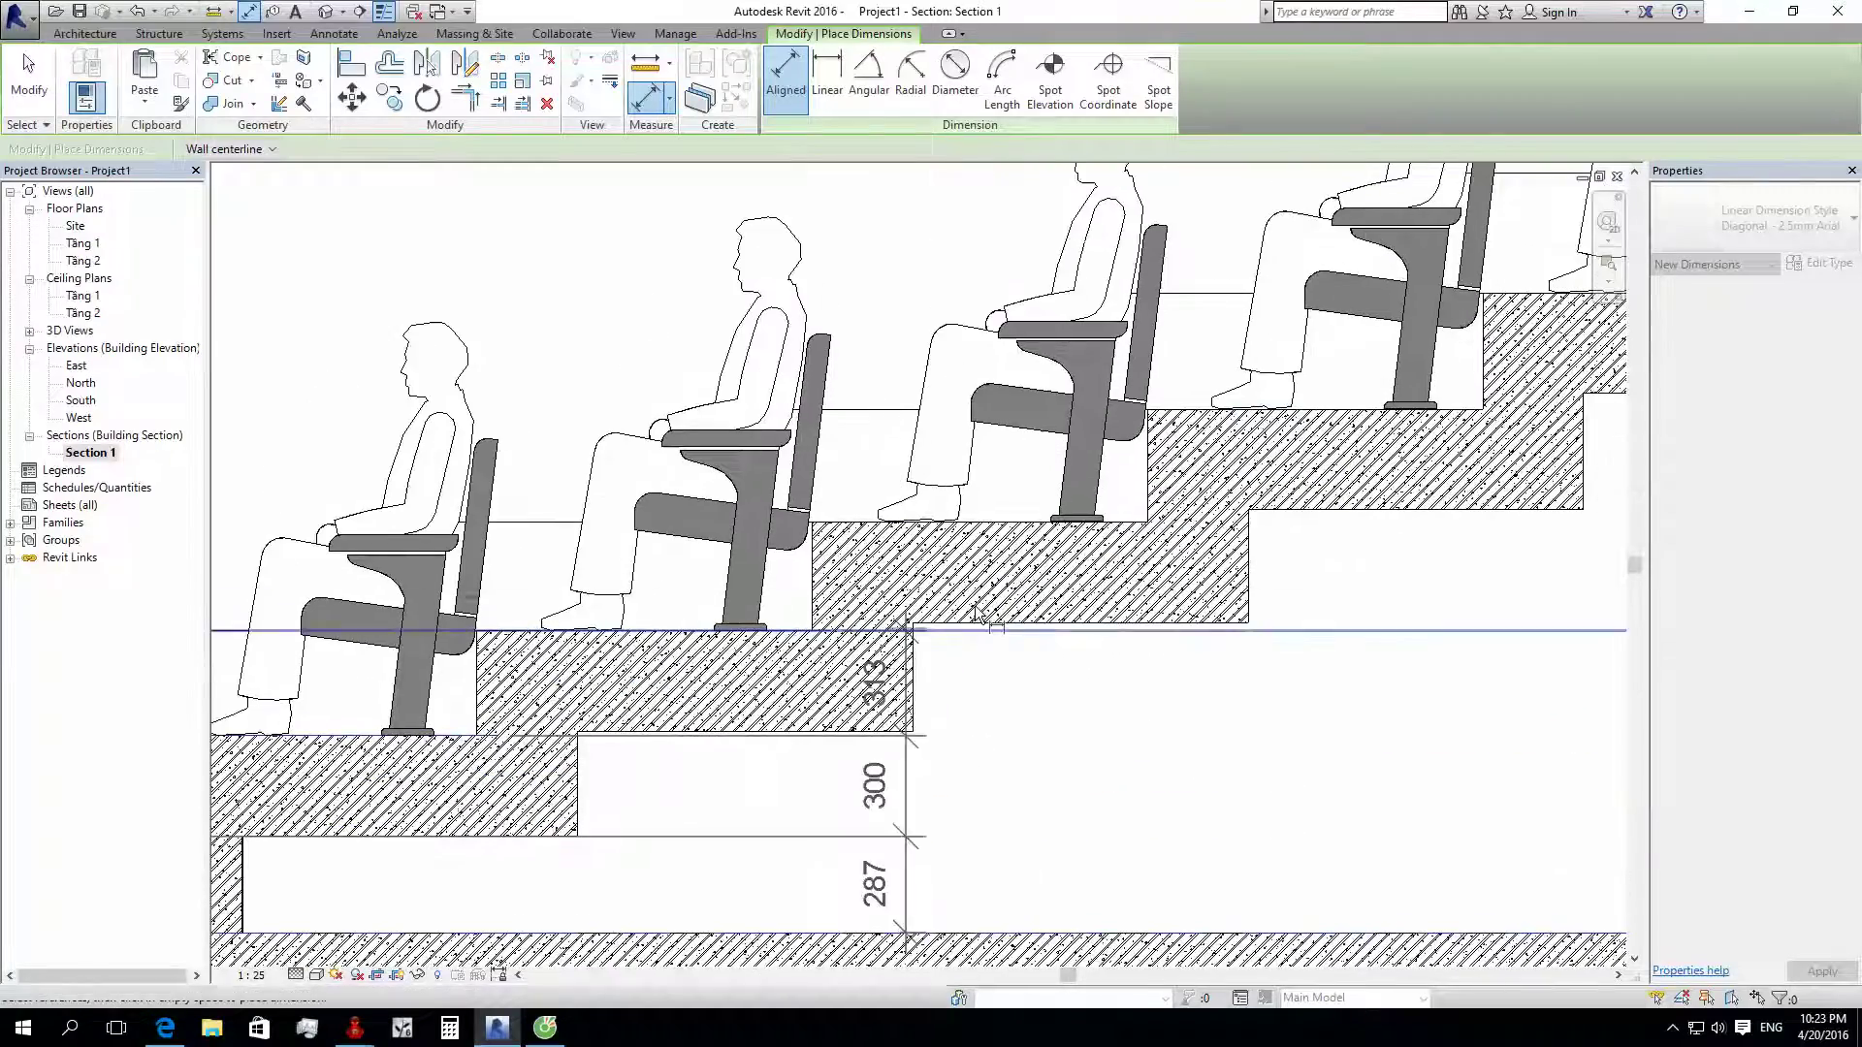
pyautogui.click(1009, 524)
pyautogui.click(1338, 410)
pyautogui.moveTo(1412, 640); pyautogui.dragTo(866, 650, button='middle')
pyautogui.scroll(-2, 867, 649)
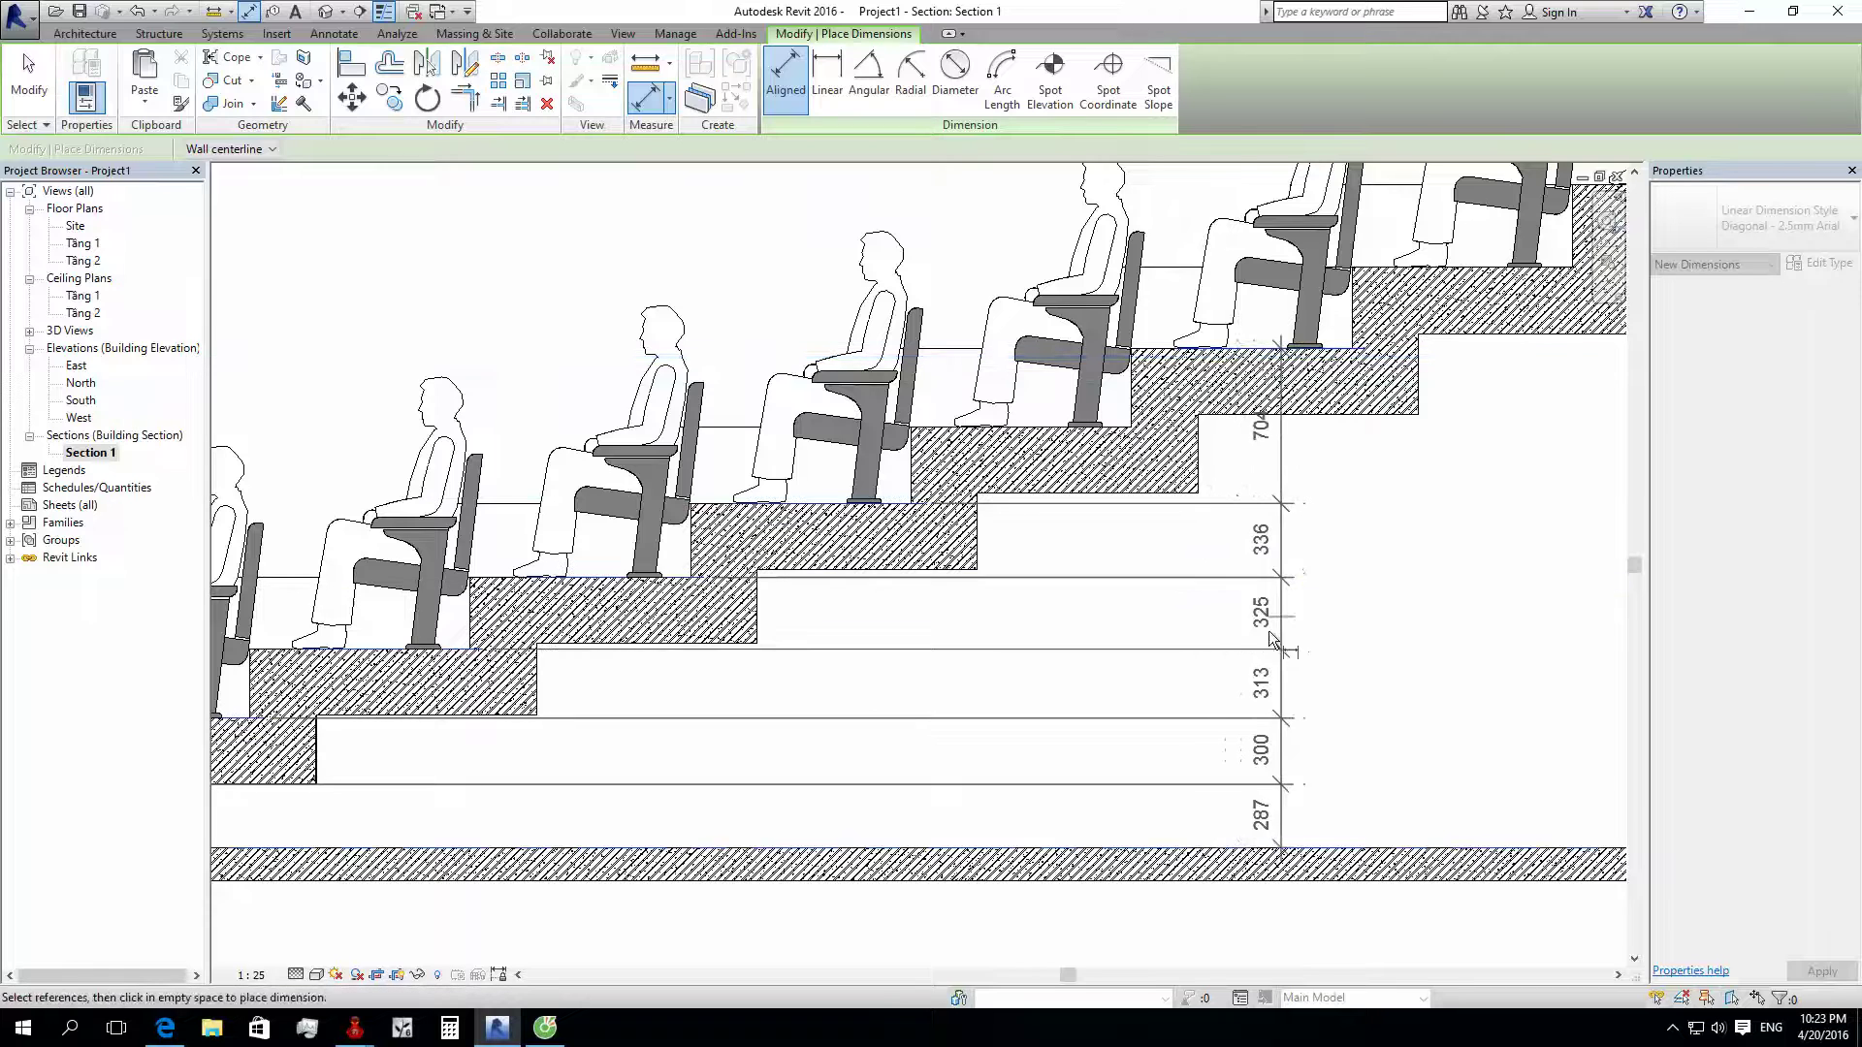
pyautogui.click(1030, 426)
pyautogui.click(1494, 340)
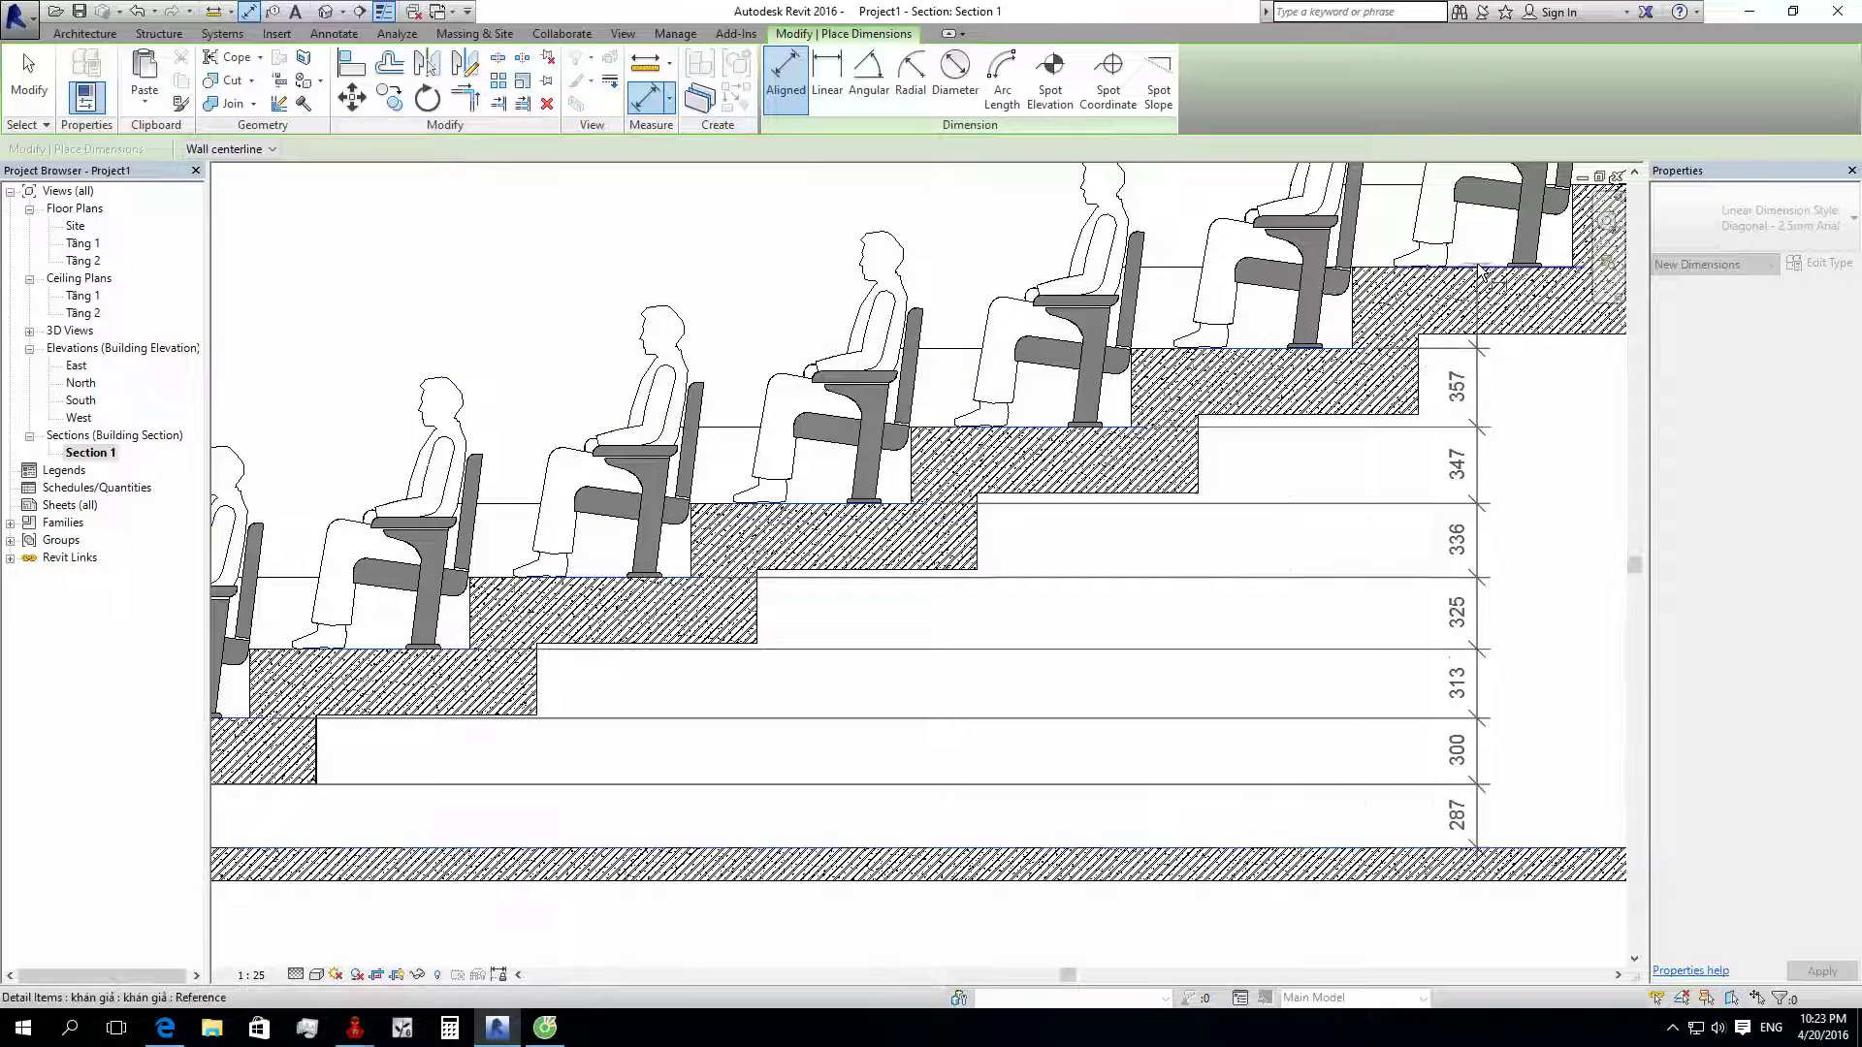
pyautogui.click(1486, 391)
# Step: Set the Section 1 view scale to 1:50, after trying 1:100 first
pyautogui.press('Escape')
pyautogui.press('Escape')
pyautogui.scroll(-2, 1329, 565)
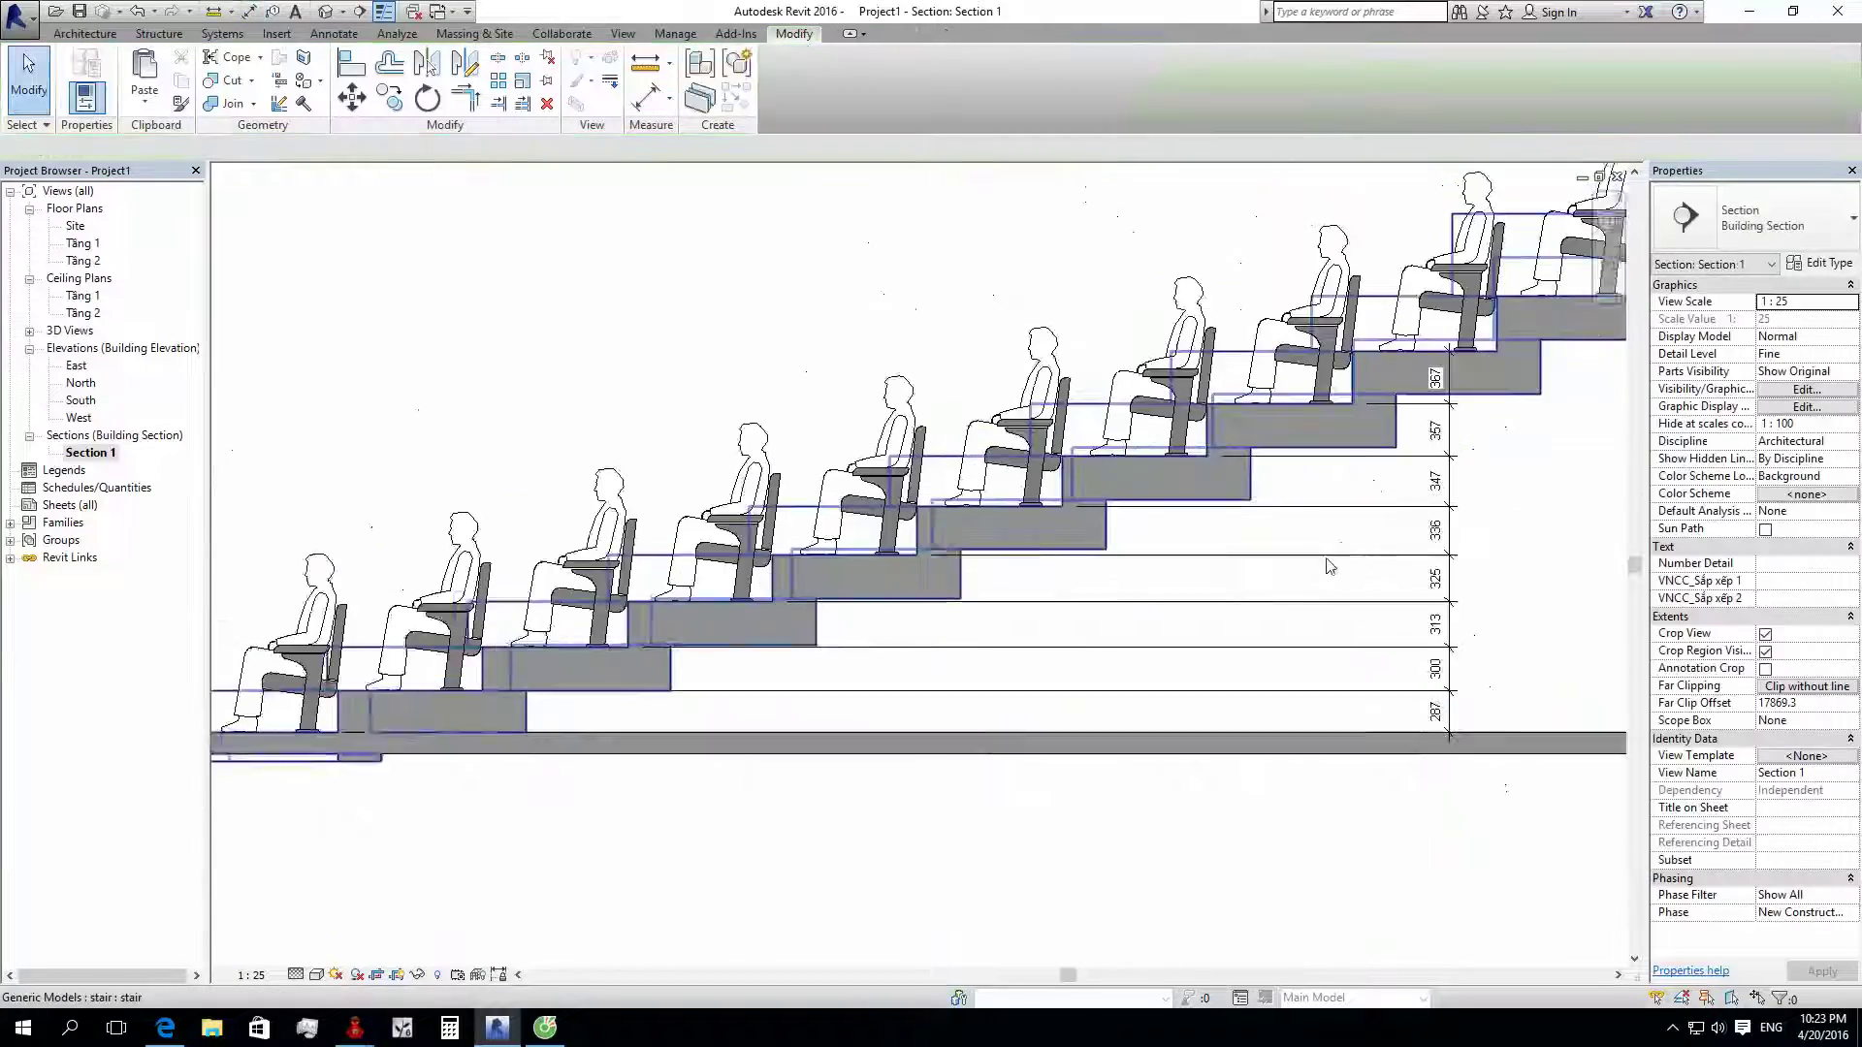
pyautogui.scroll(4, 1435, 407)
pyautogui.scroll(1, 1133, 539)
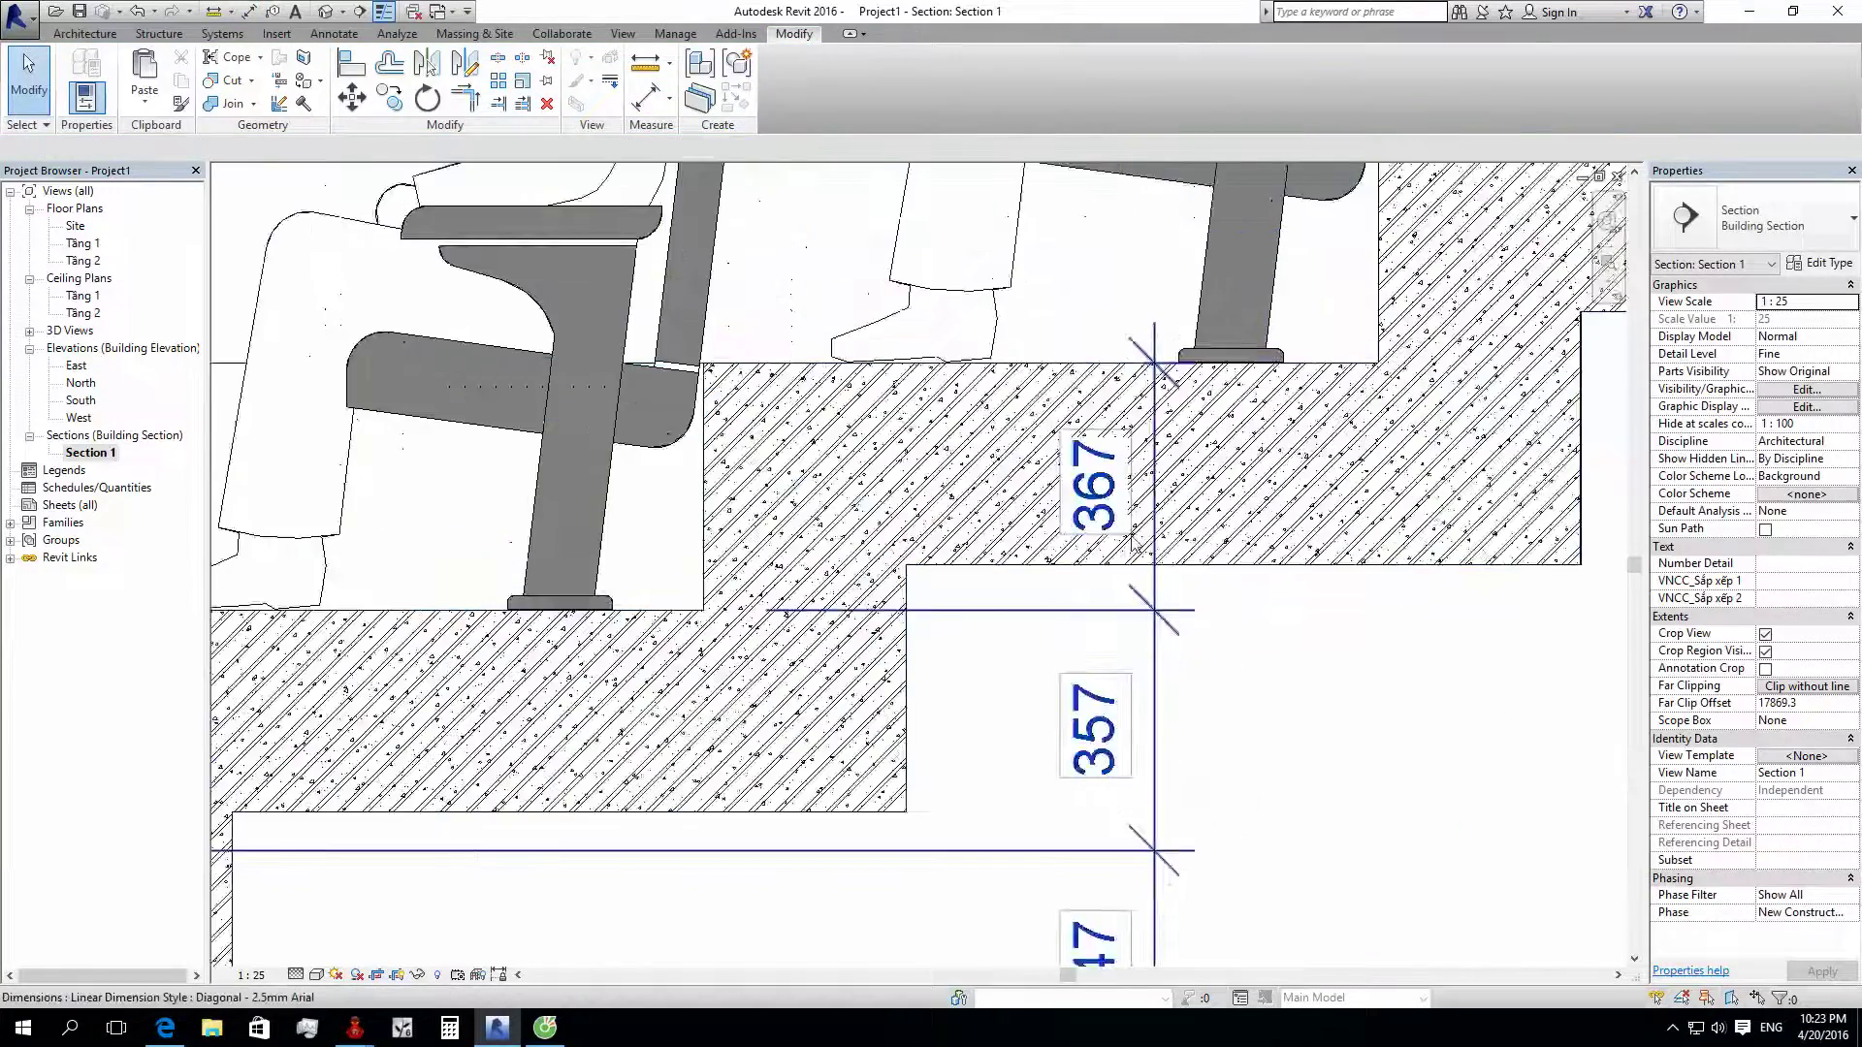
pyautogui.scroll(-5, 1131, 540)
pyautogui.click(252, 975)
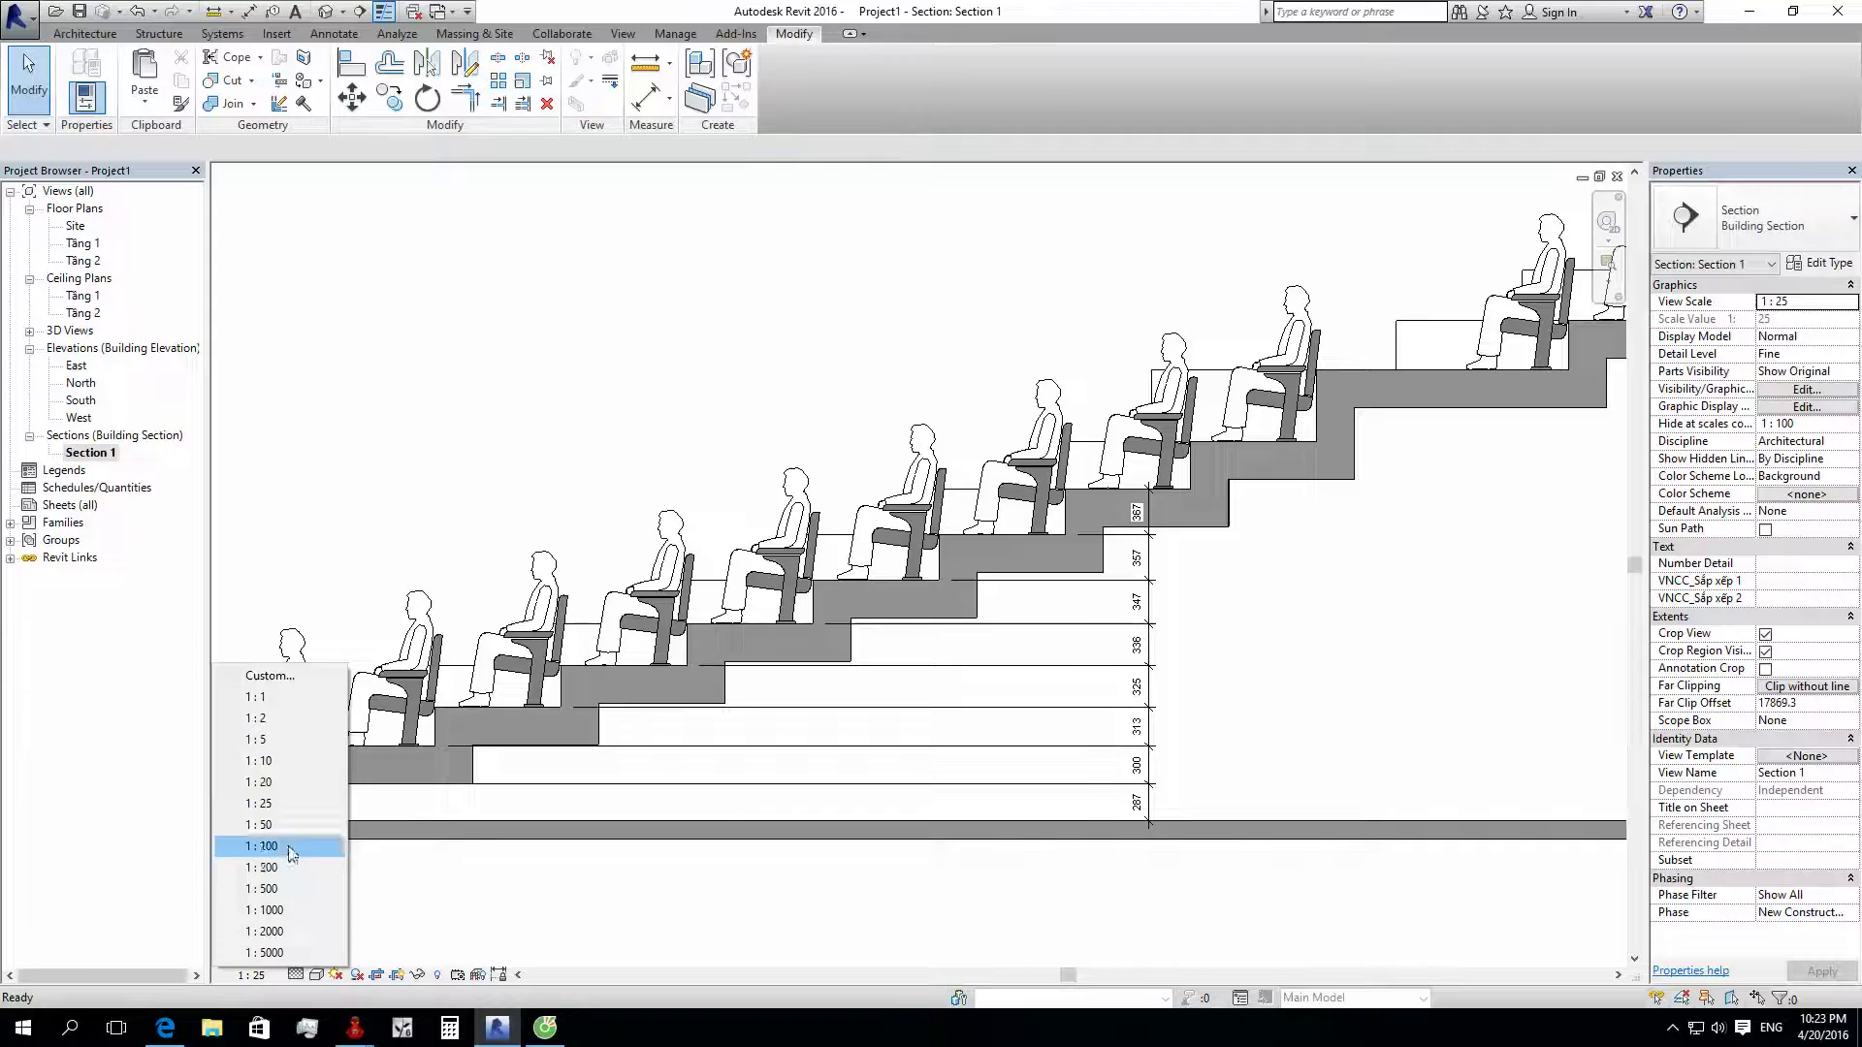
pyautogui.click(289, 847)
pyautogui.scroll(-1, 1018, 698)
pyautogui.scroll(2, 1020, 698)
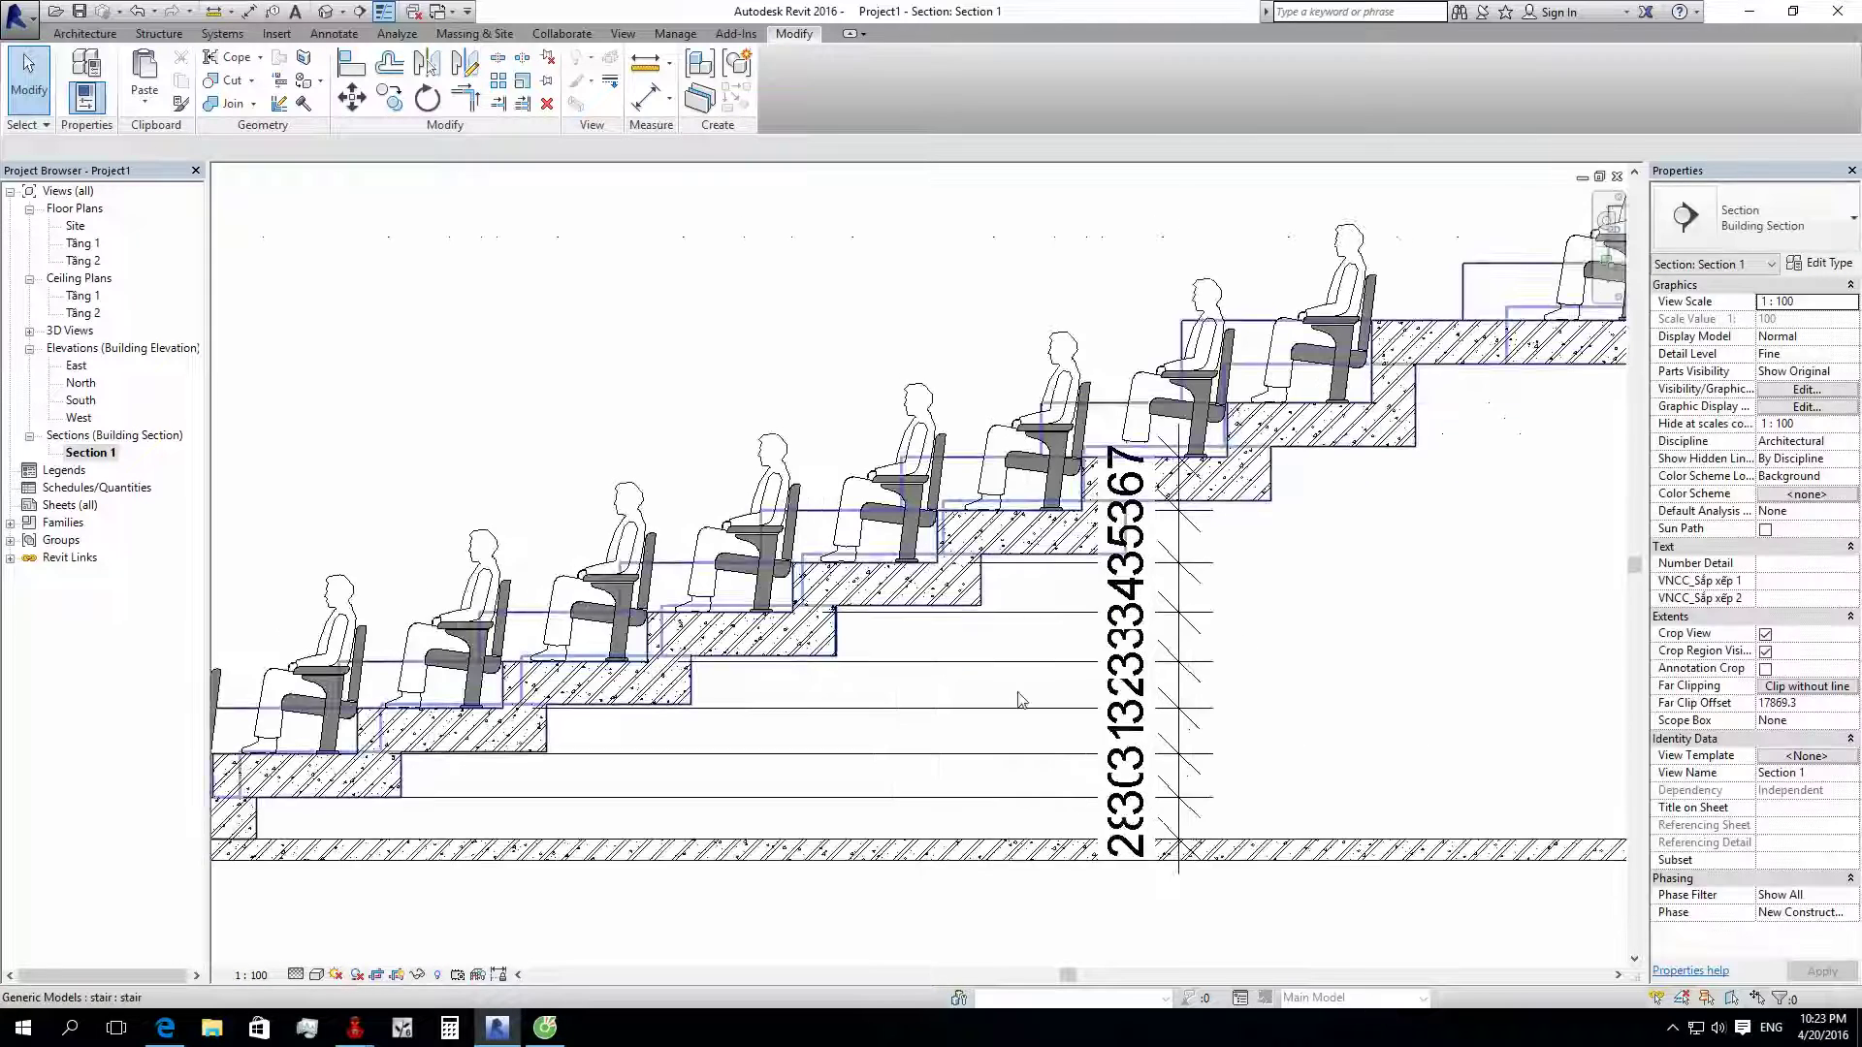
pyautogui.click(251, 974)
pyautogui.click(288, 829)
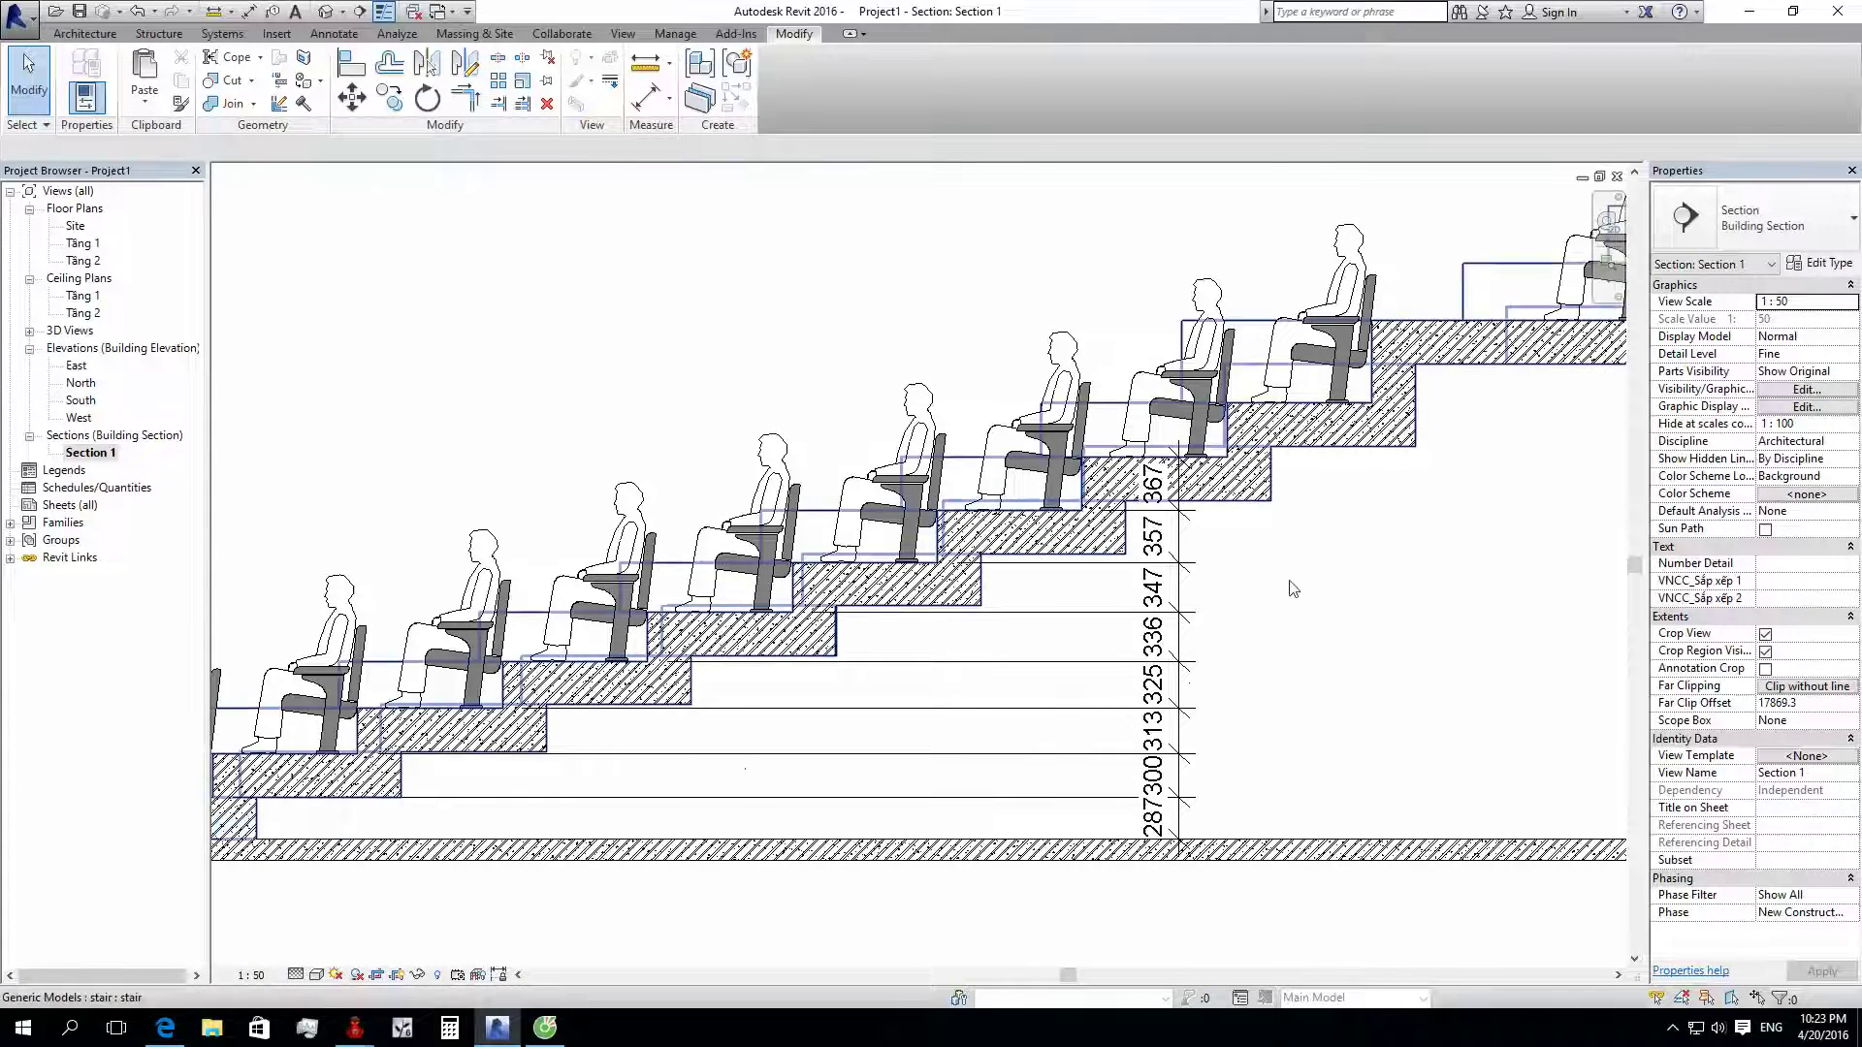
# Step: Orbit the curved stair in the default 3D view, then open the Site floor plan
pyautogui.scroll(2, 1247, 577)
pyautogui.scroll(-4, 1241, 577)
pyautogui.scroll(-2, 965, 692)
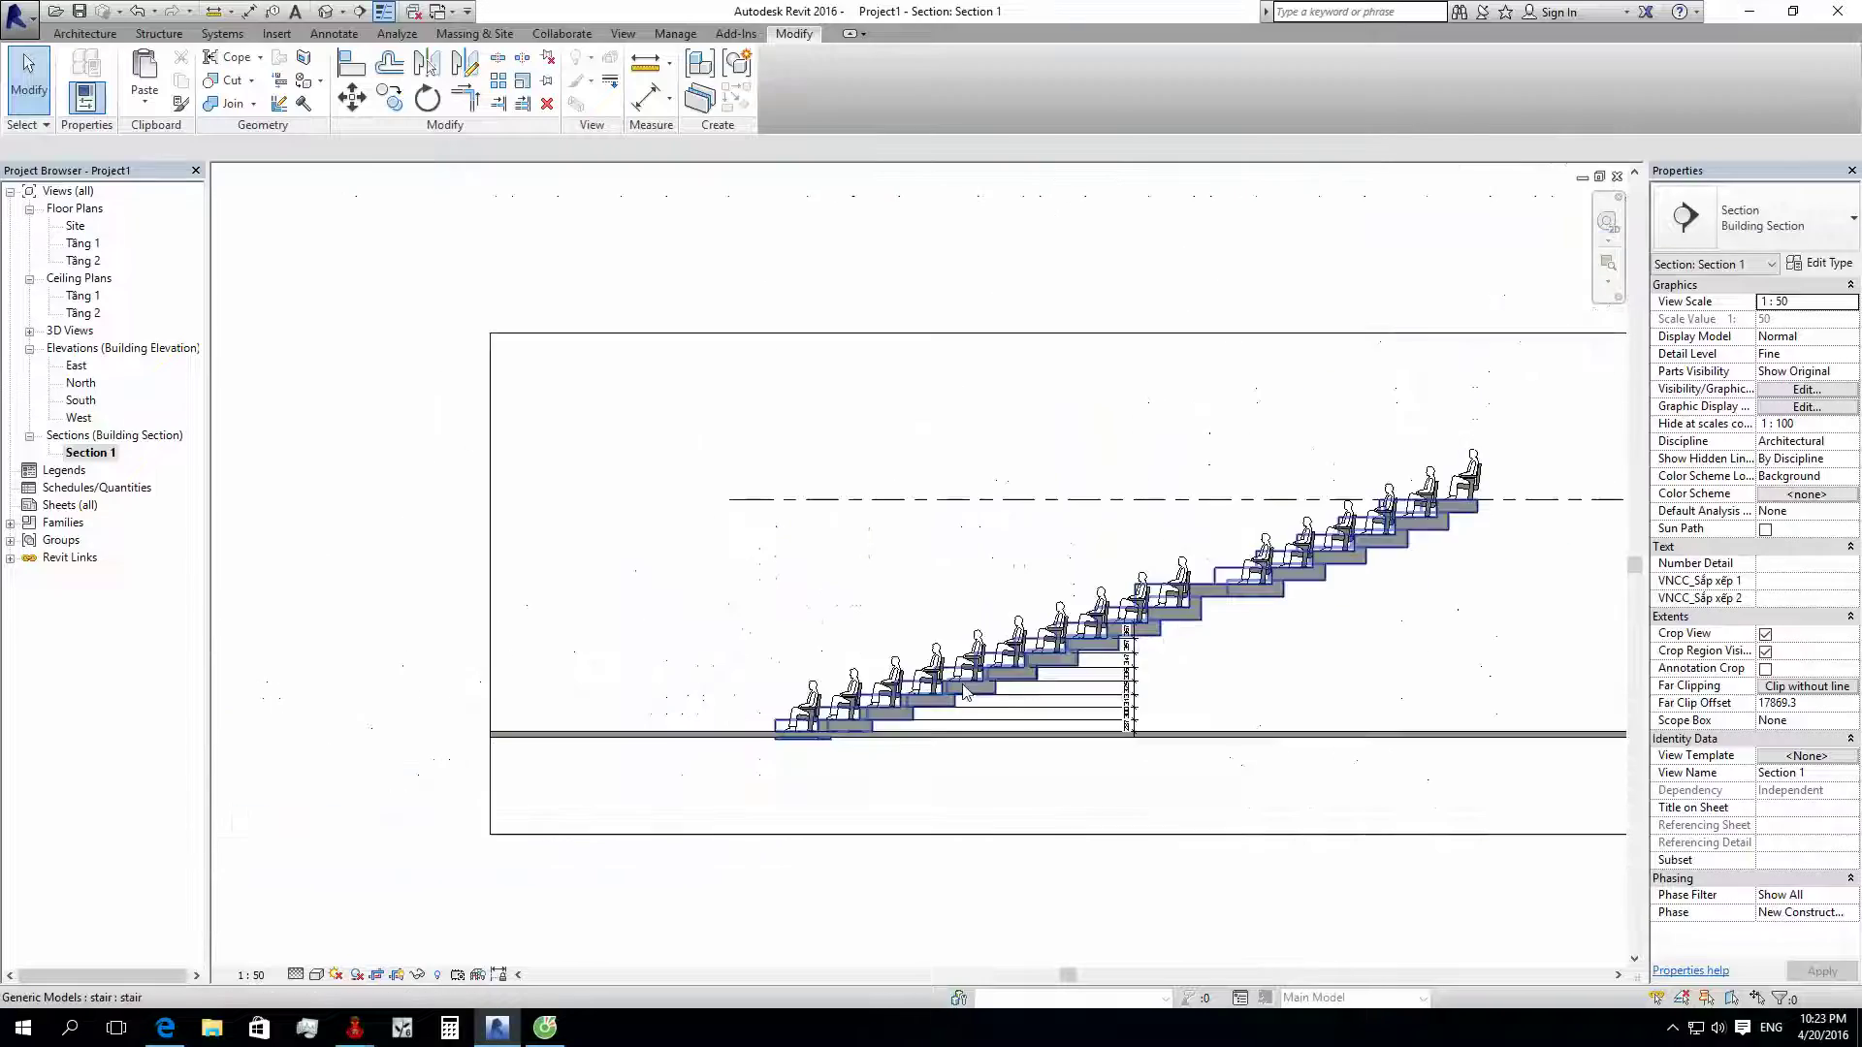
pyautogui.scroll(1, 965, 692)
pyautogui.scroll(4, 1006, 636)
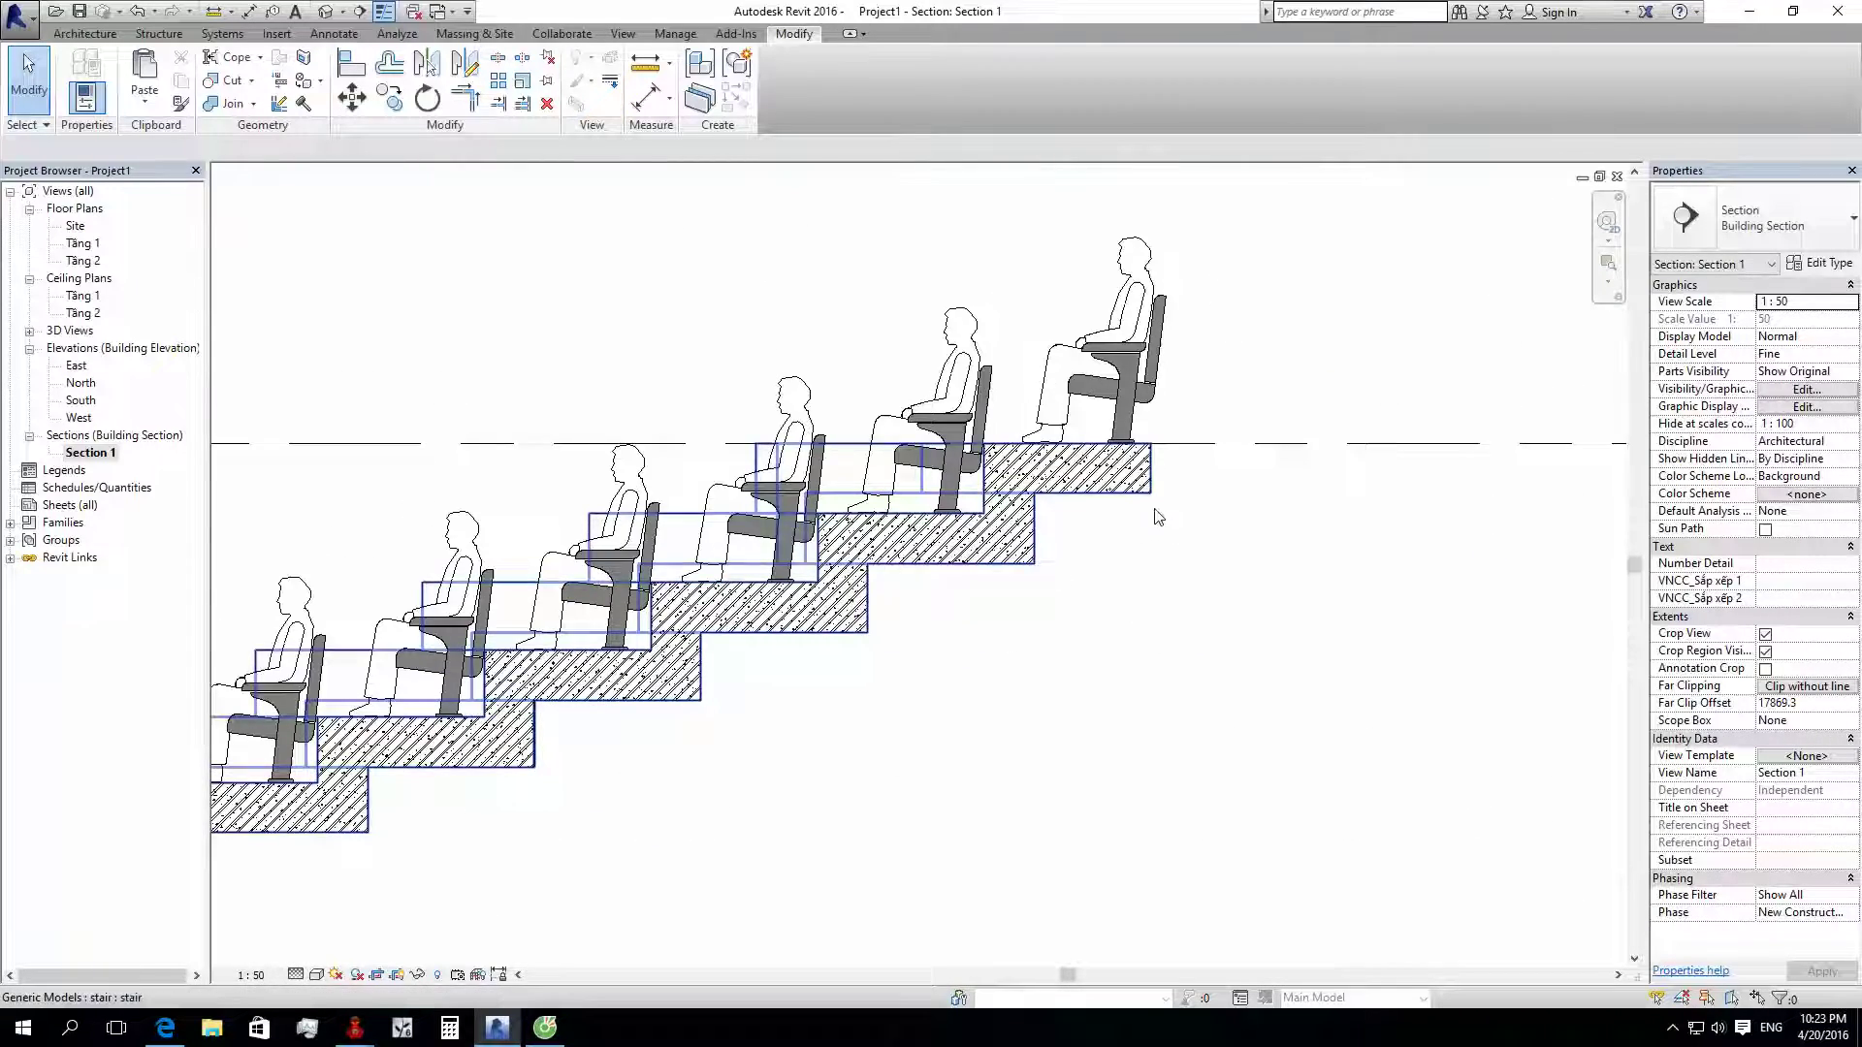
pyautogui.scroll(-3, 1157, 517)
pyautogui.click(326, 10)
pyautogui.moveTo(873, 582)
pyautogui.keyDown('shift'); pyautogui.mouseDown(button='middle')
pyautogui.moveTo(1212, 631)
pyautogui.moveTo(1010, 714)
pyautogui.moveTo(853, 736)
pyautogui.moveTo(737, 679)
pyautogui.moveTo(719, 698)
pyautogui.mouseUp(button='middle'); pyautogui.keyUp('shift')
pyautogui.scroll(2, 1010, 715)
pyautogui.scroll(-2, 1010, 715)
pyautogui.scroll(-1, 836, 727)
pyautogui.scroll(2, 719, 699)
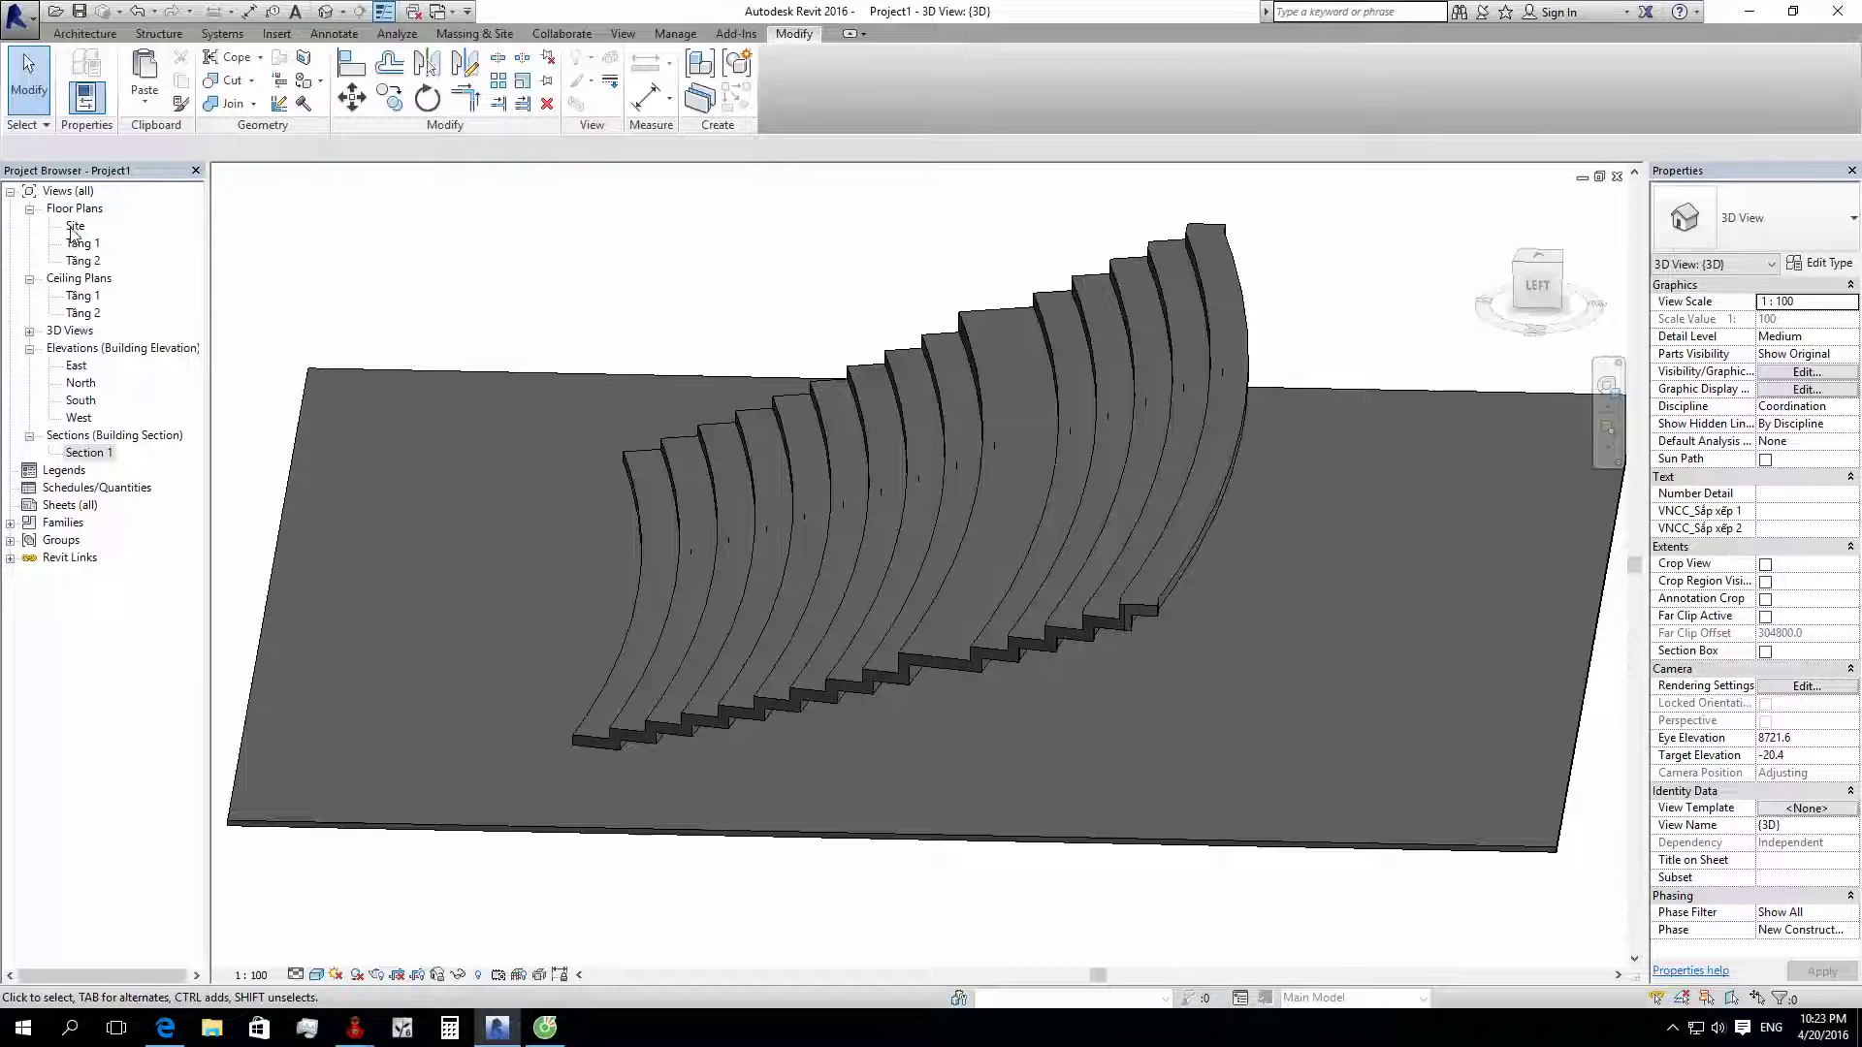
pyautogui.doubleClick(74, 226)
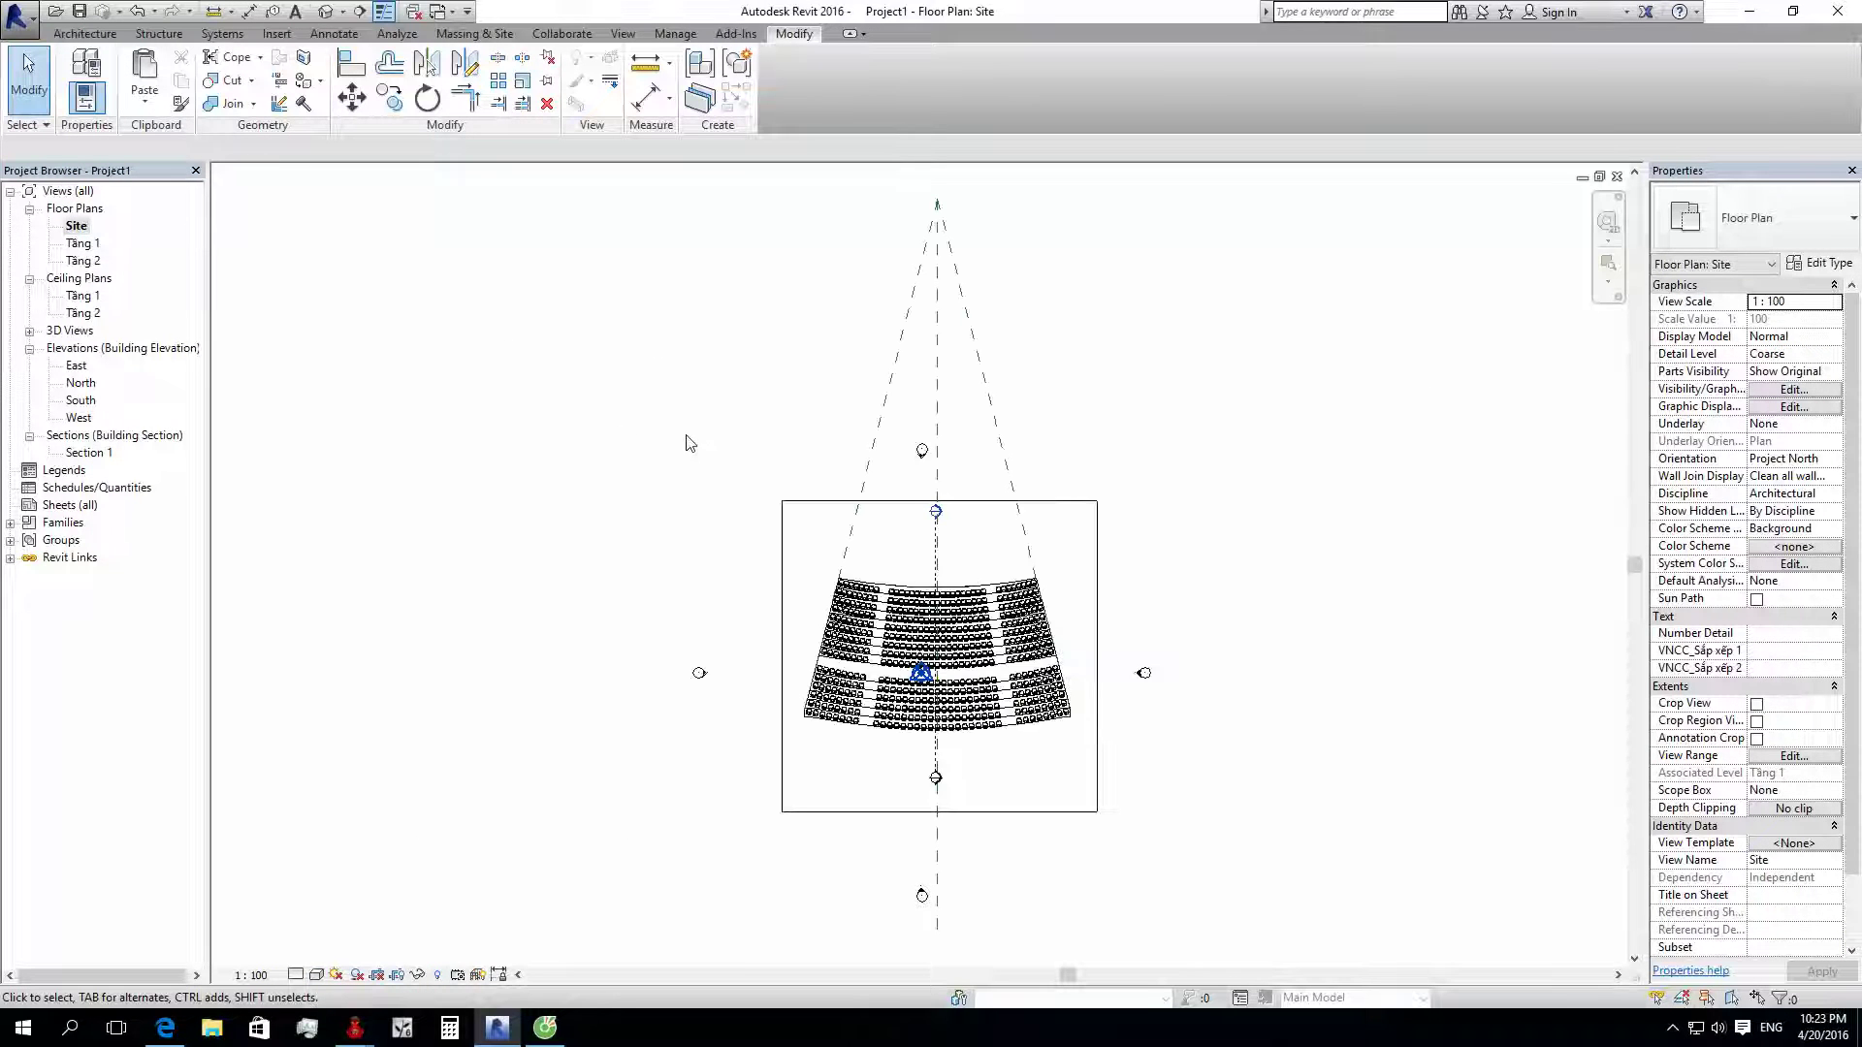
pyautogui.scroll(4, 1001, 415)
pyautogui.scroll(-4, 1002, 414)
pyautogui.scroll(2, 1002, 414)
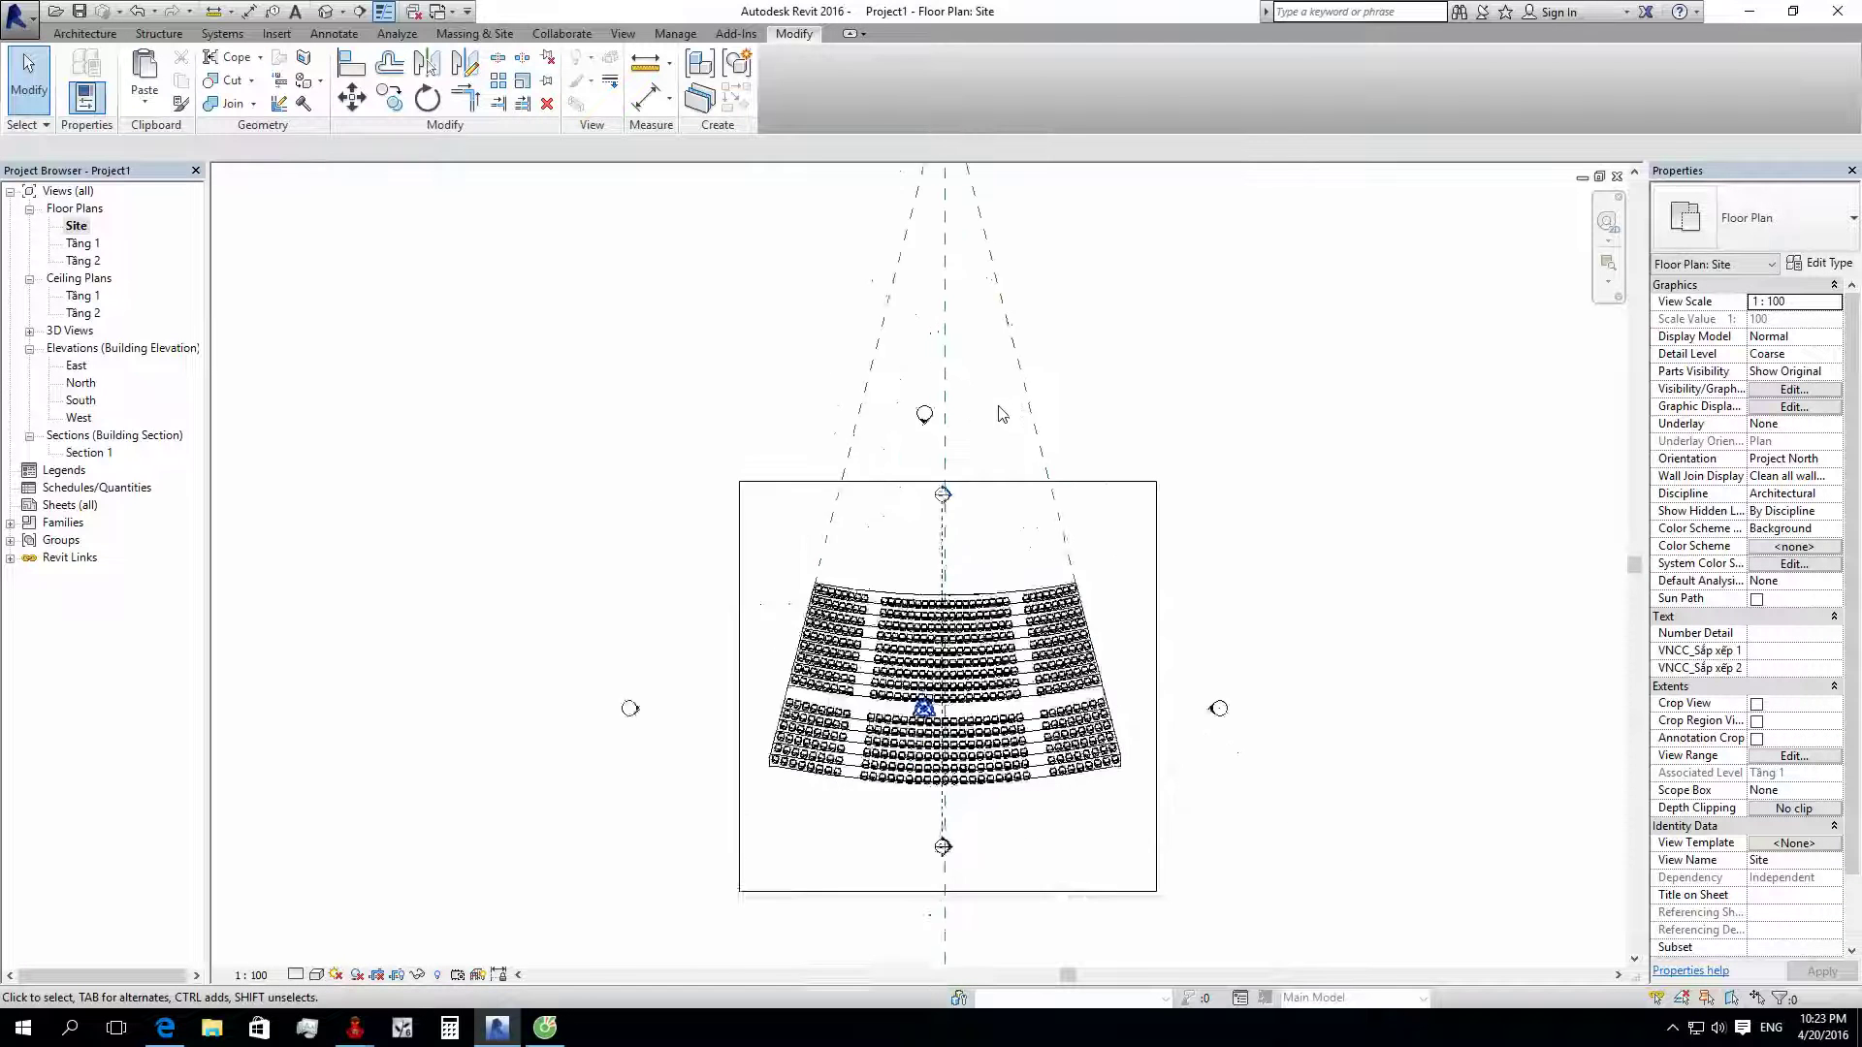
pyautogui.scroll(1, 999, 412)
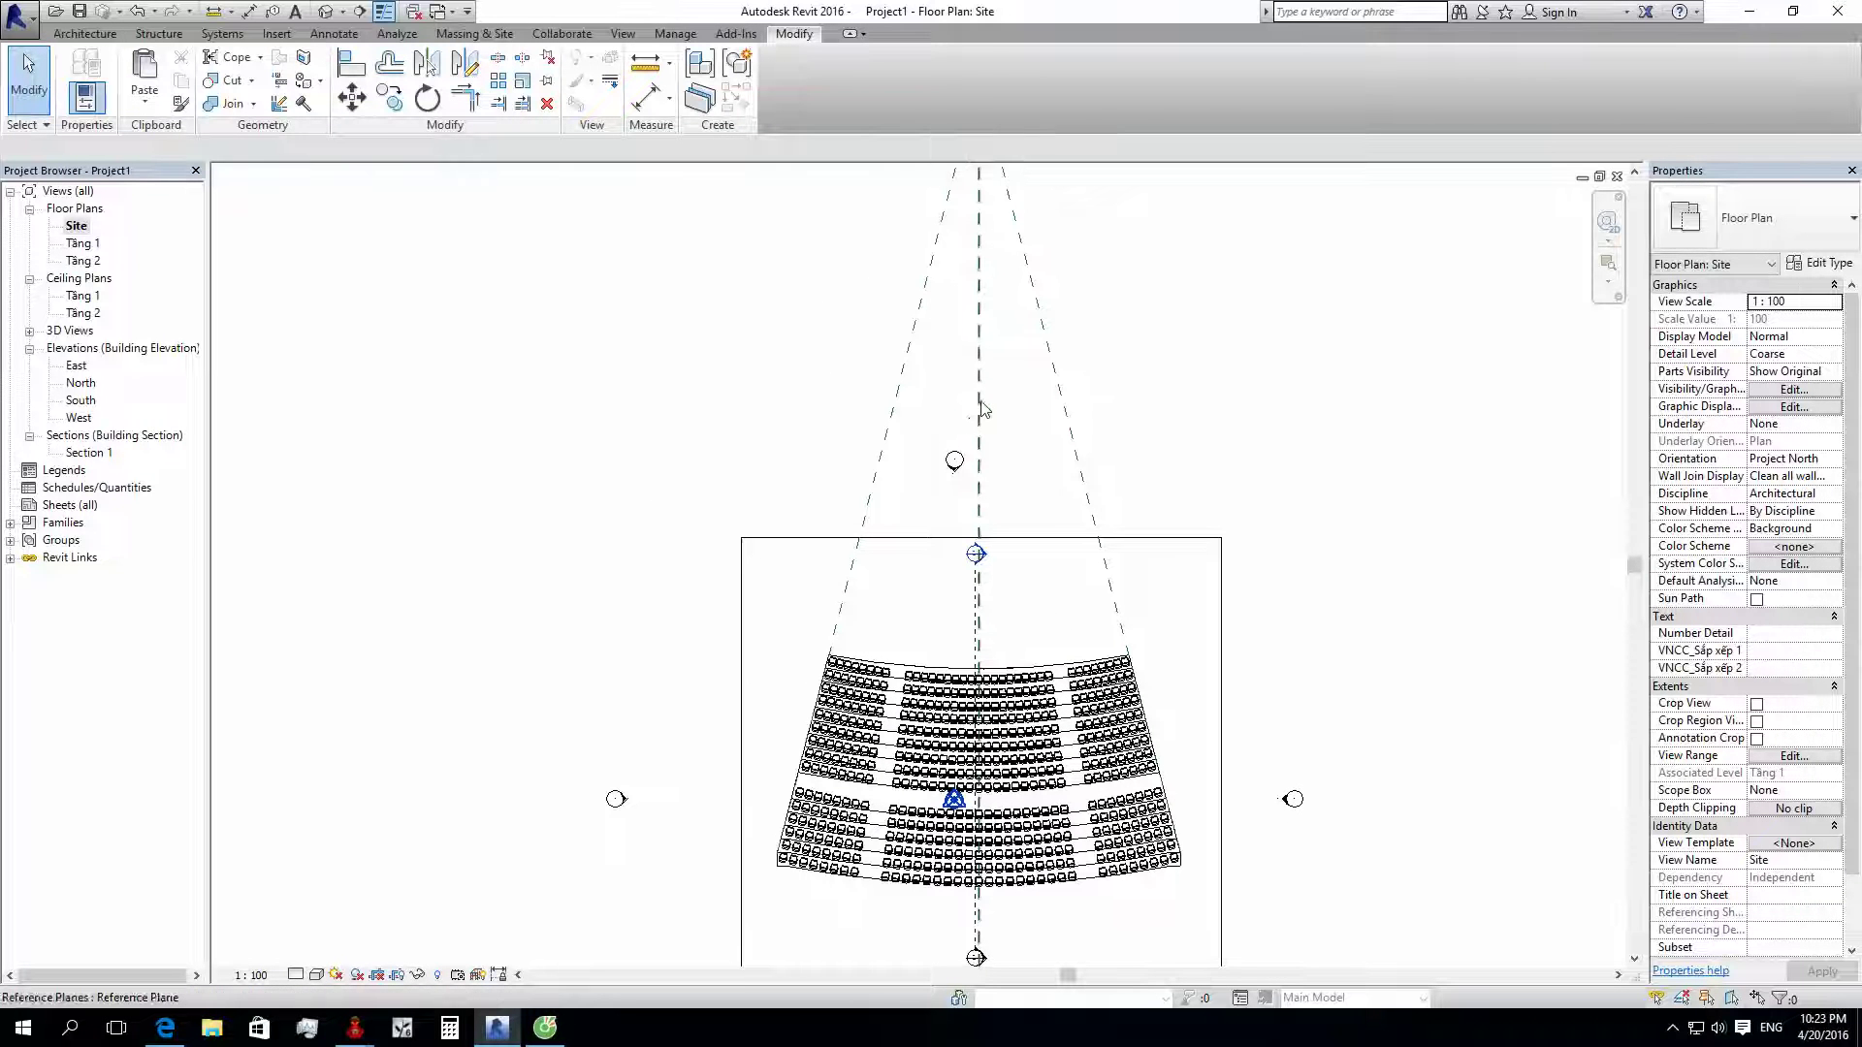
pyautogui.scroll(-3, 982, 408)
pyautogui.moveTo(1060, 361)
pyautogui.mouseDown()
pyautogui.moveTo(955, 325)
pyautogui.moveTo(660, 325)
pyautogui.mouseUp()
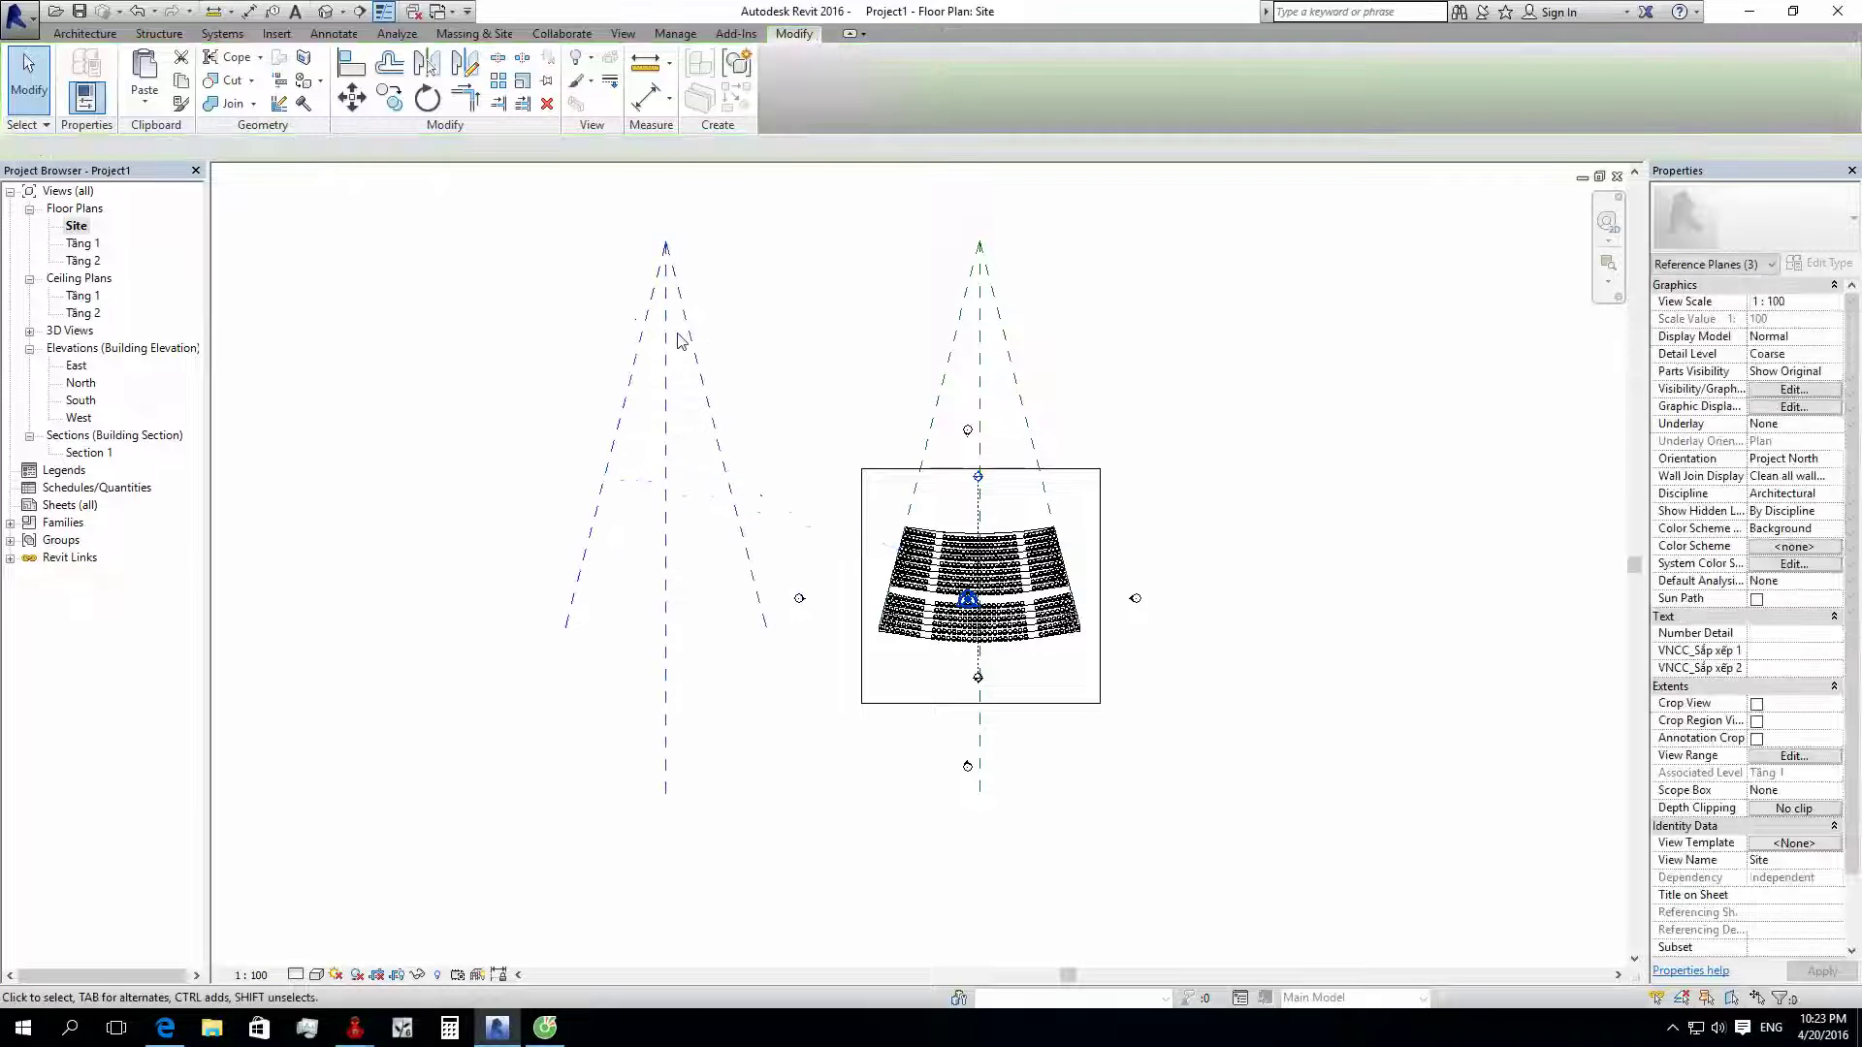
pyautogui.press('Escape')
pyautogui.scroll(2, 676, 340)
pyautogui.scroll(-1, 676, 339)
pyautogui.scroll(2, 1009, 545)
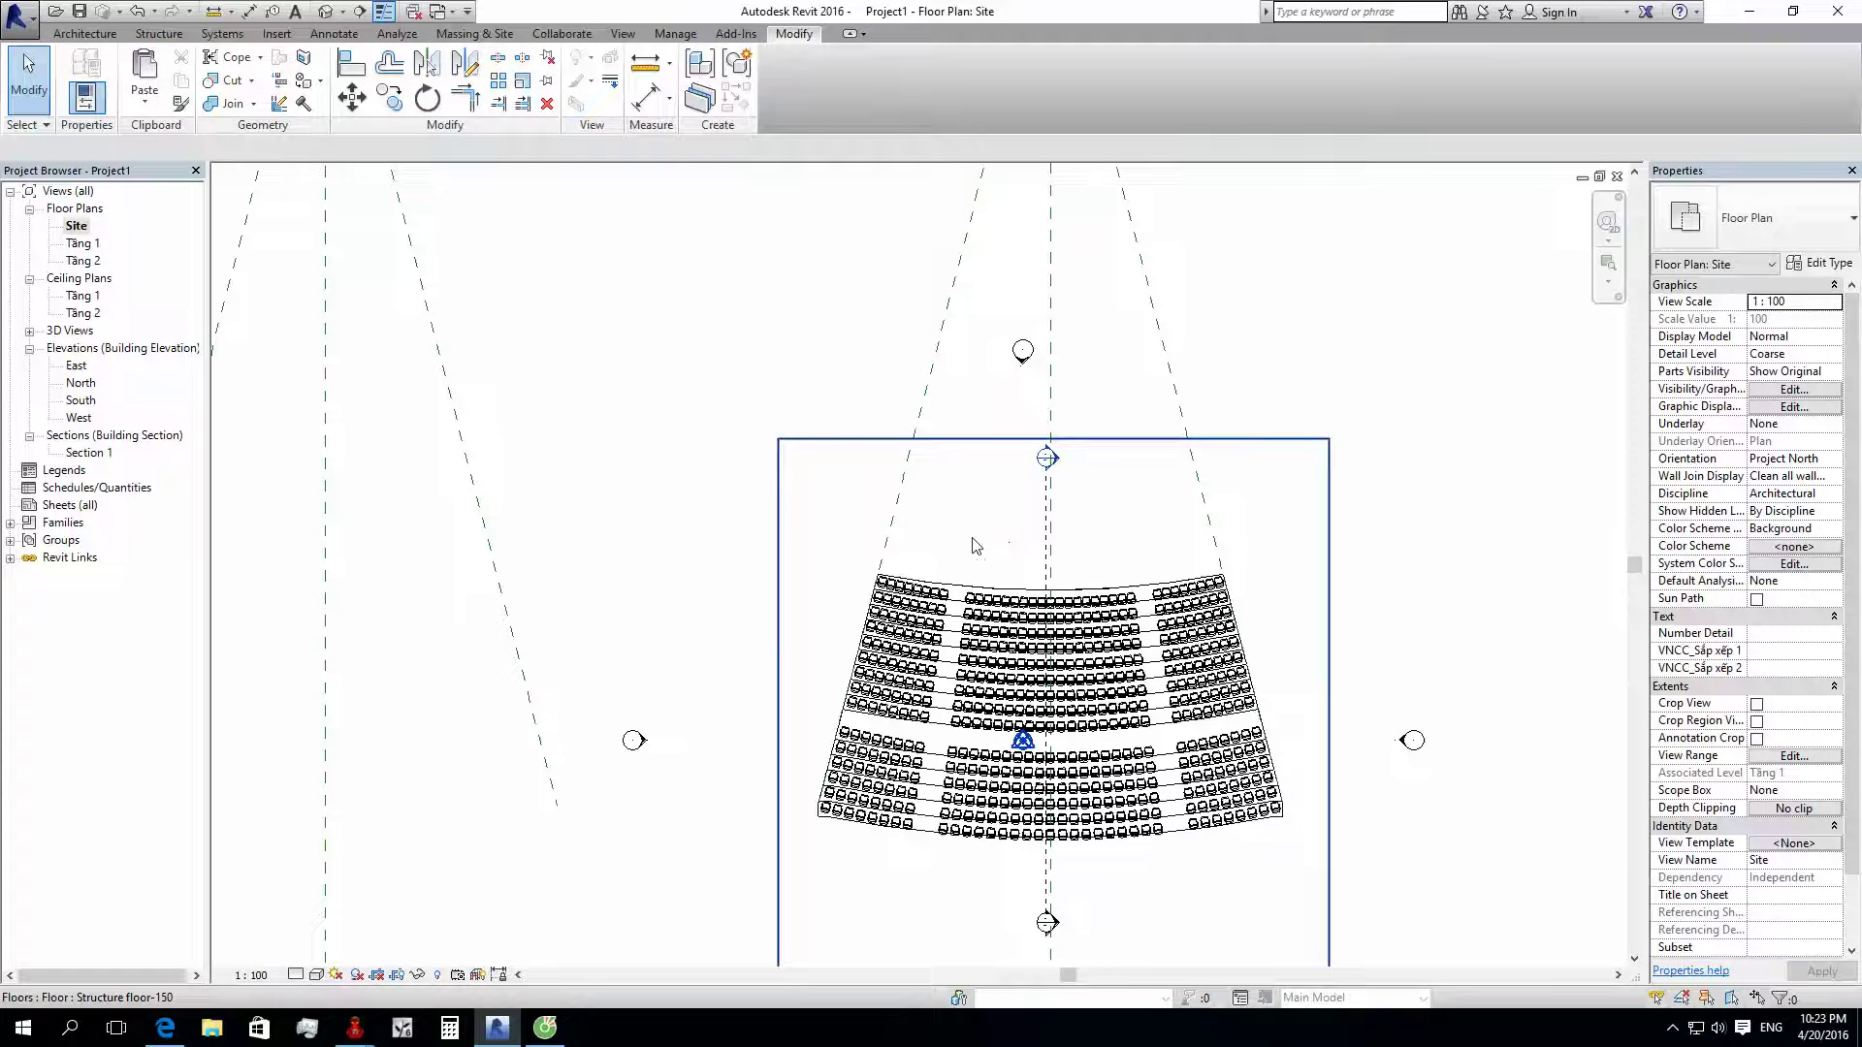
pyautogui.scroll(2, 1018, 621)
pyautogui.scroll(2, 1019, 621)
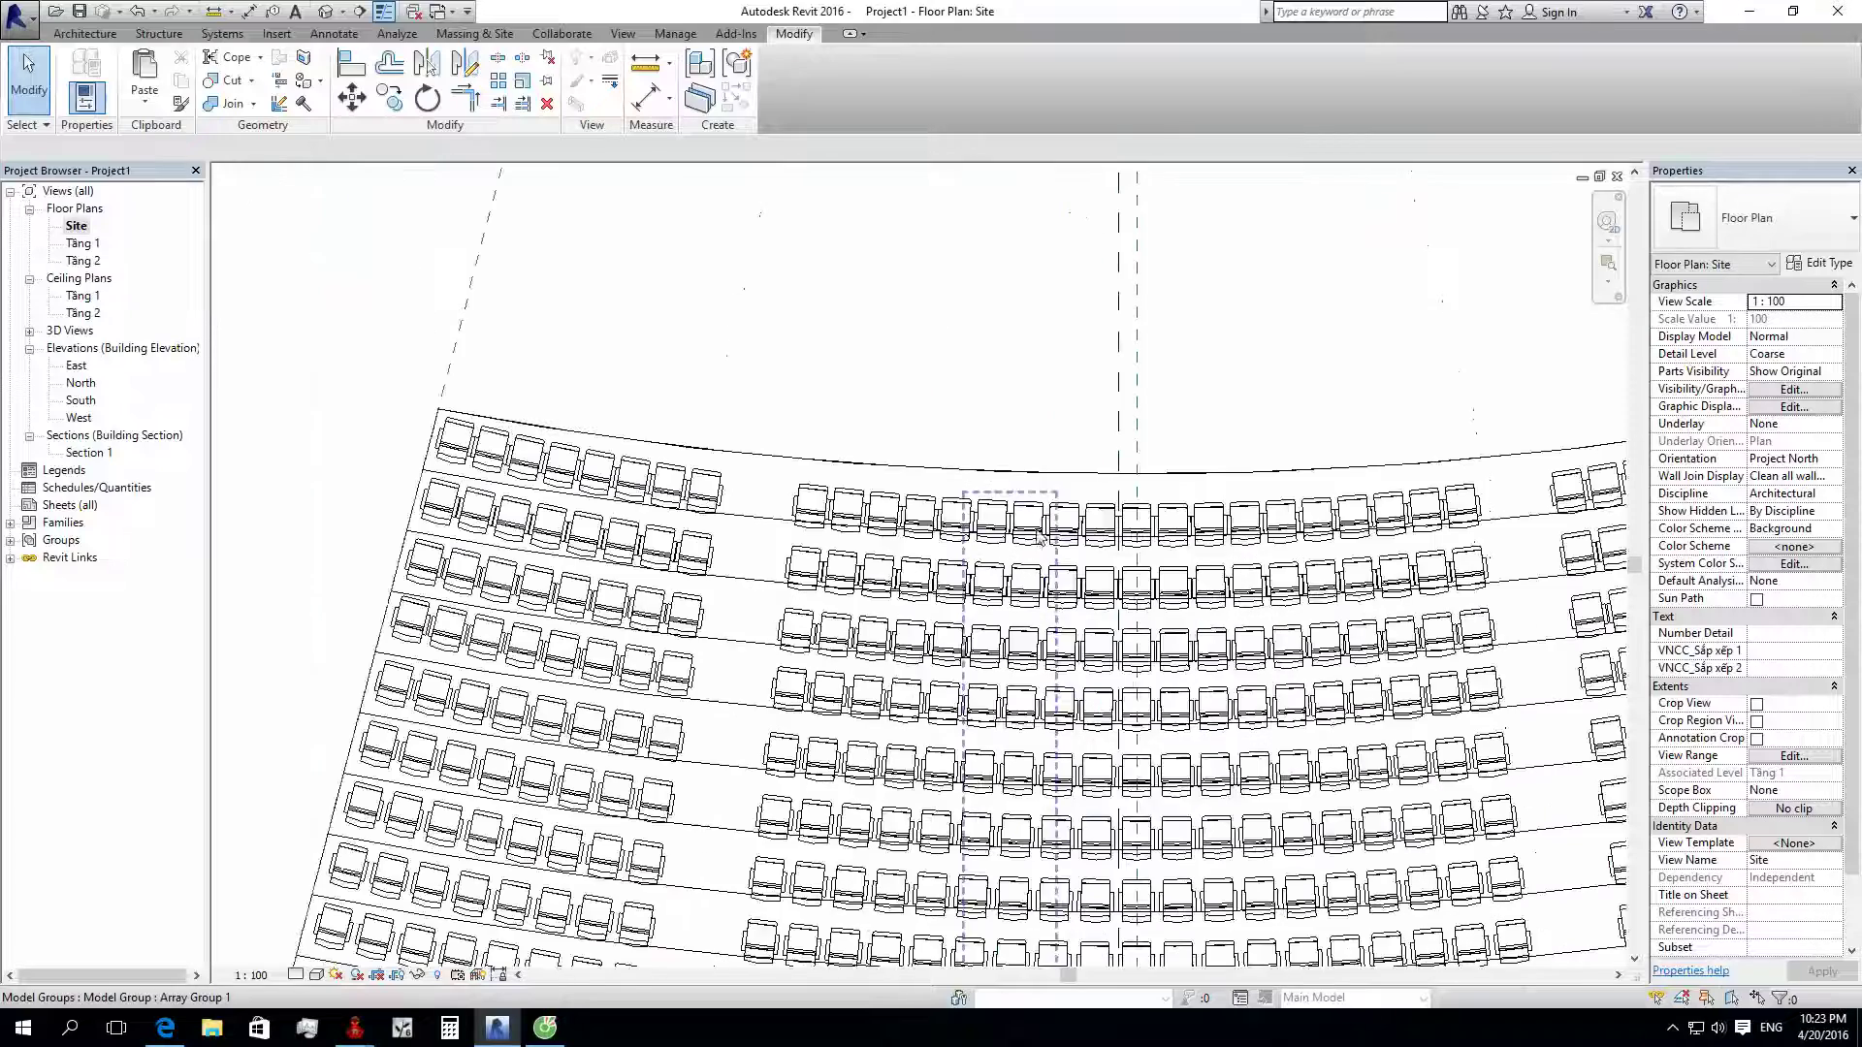
pyautogui.click(1137, 528)
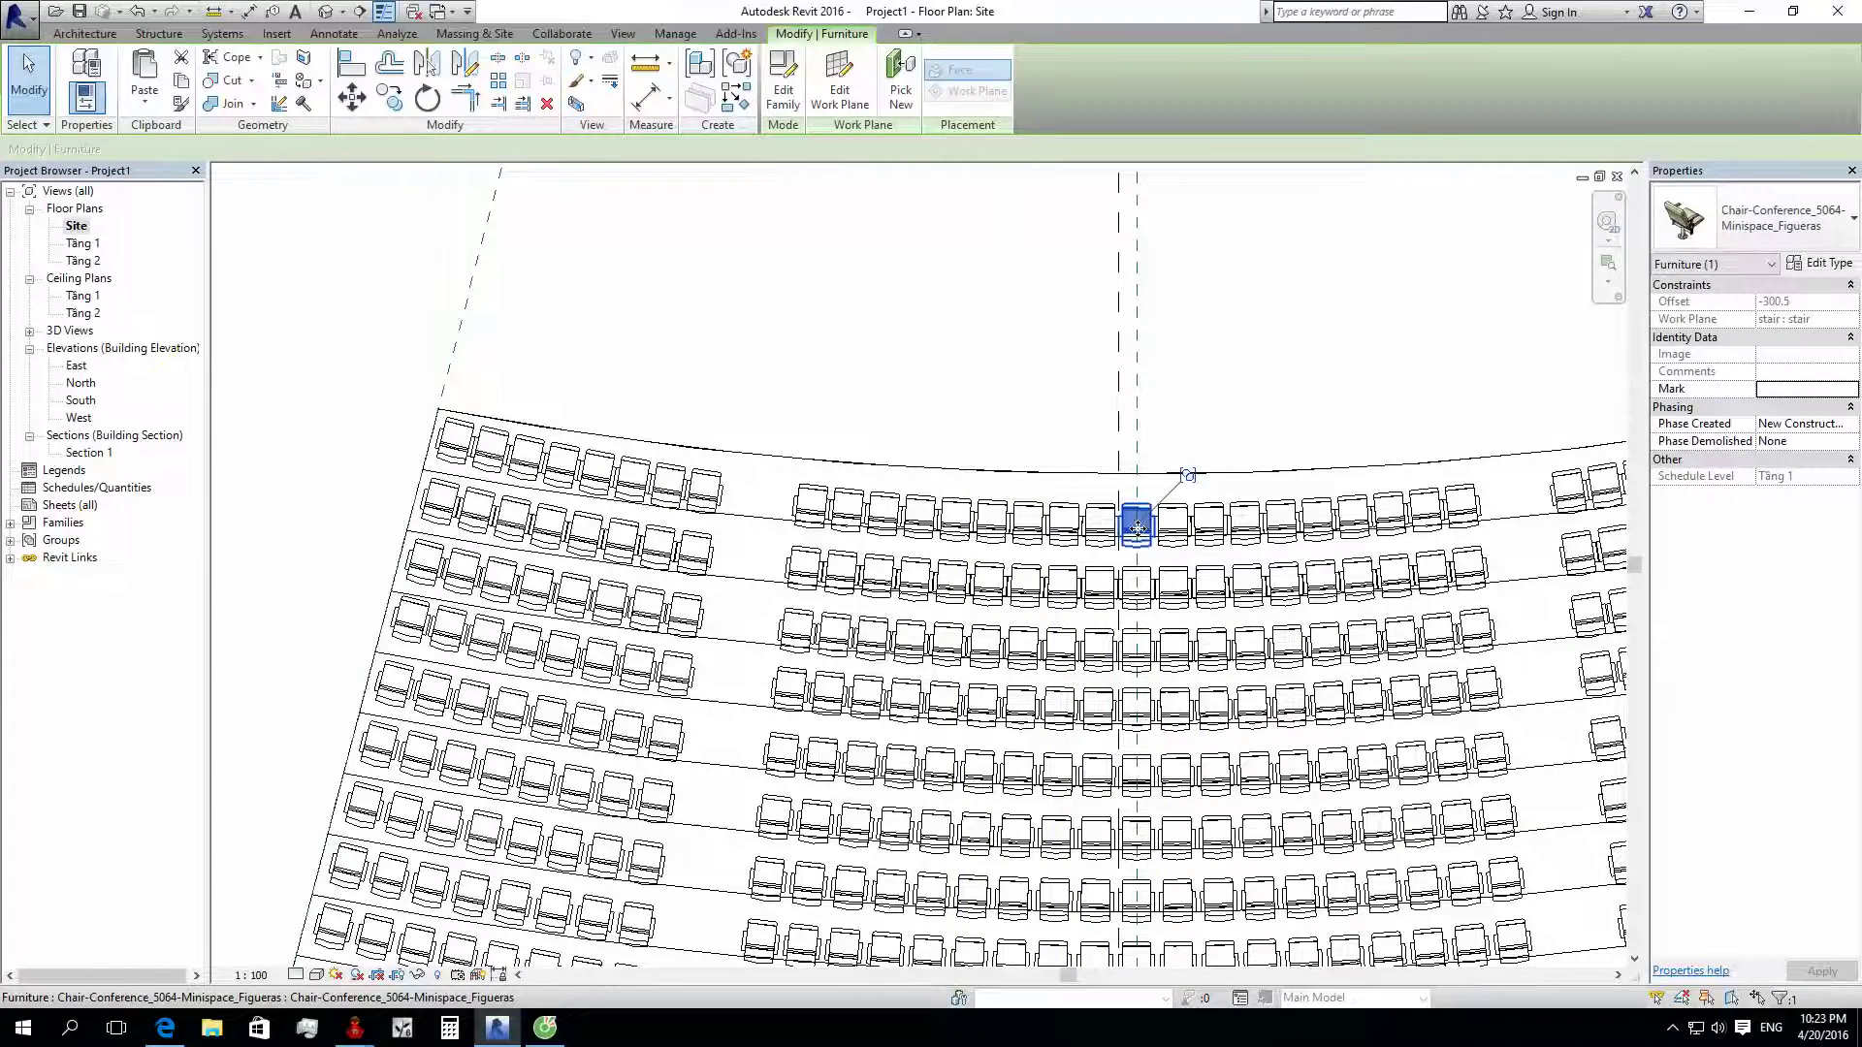
pyautogui.scroll(-3, 1136, 528)
pyautogui.scroll(-2, 1138, 553)
pyautogui.scroll(-1, 1289, 536)
pyautogui.scroll(1, 802, 457)
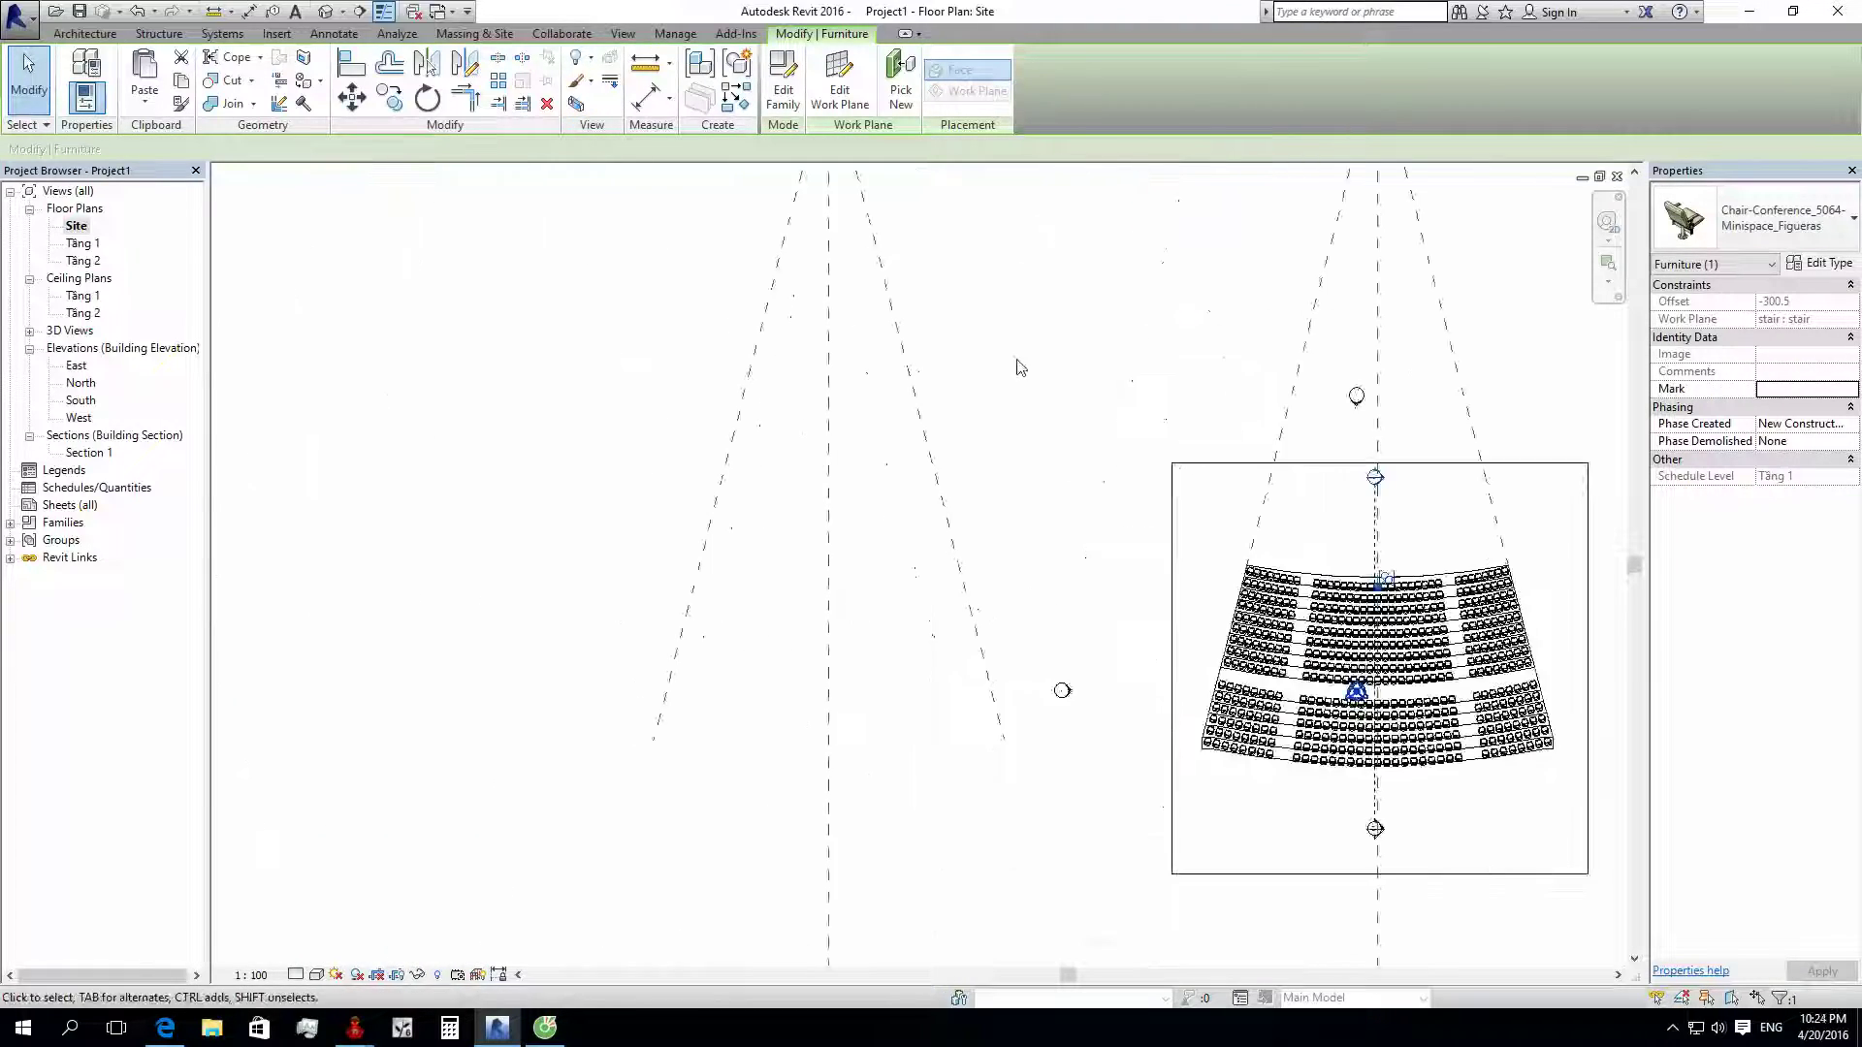
pyautogui.scroll(-1, 921, 485)
pyautogui.scroll(2, 679, 447)
pyautogui.click(641, 450)
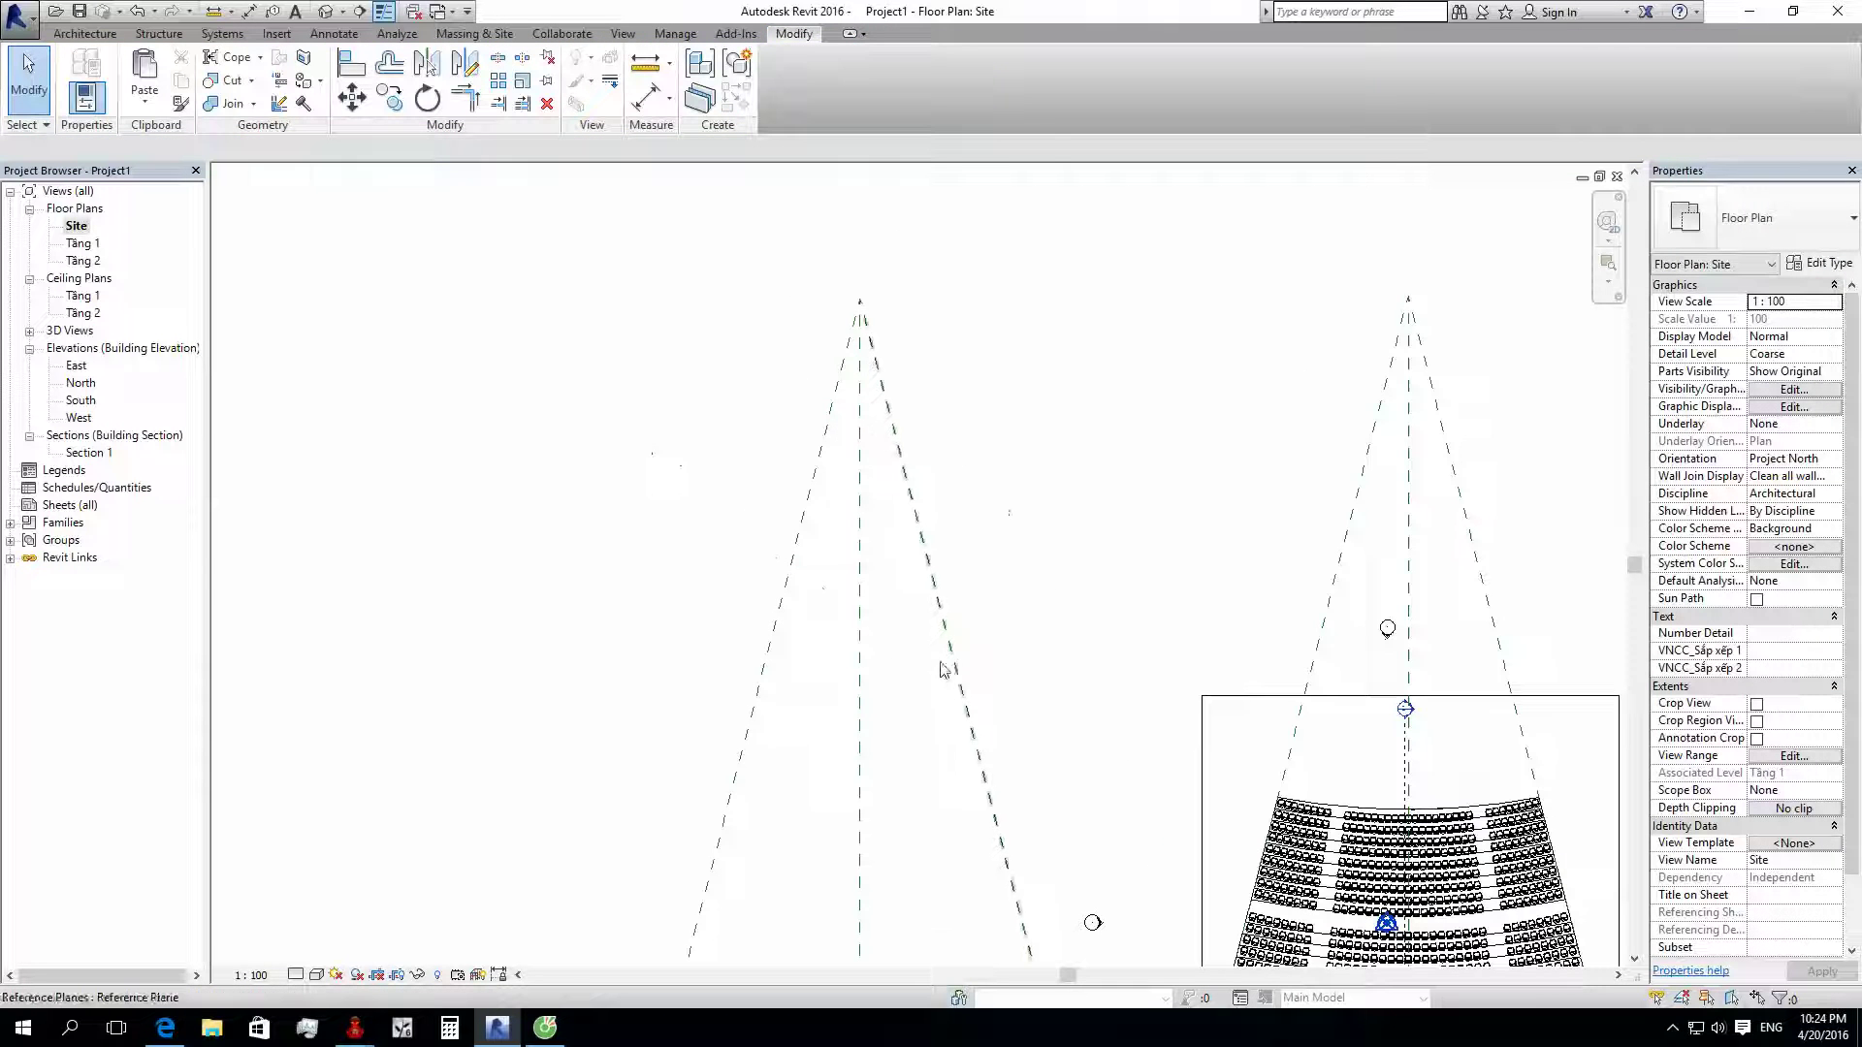
pyautogui.scroll(-2, 940, 670)
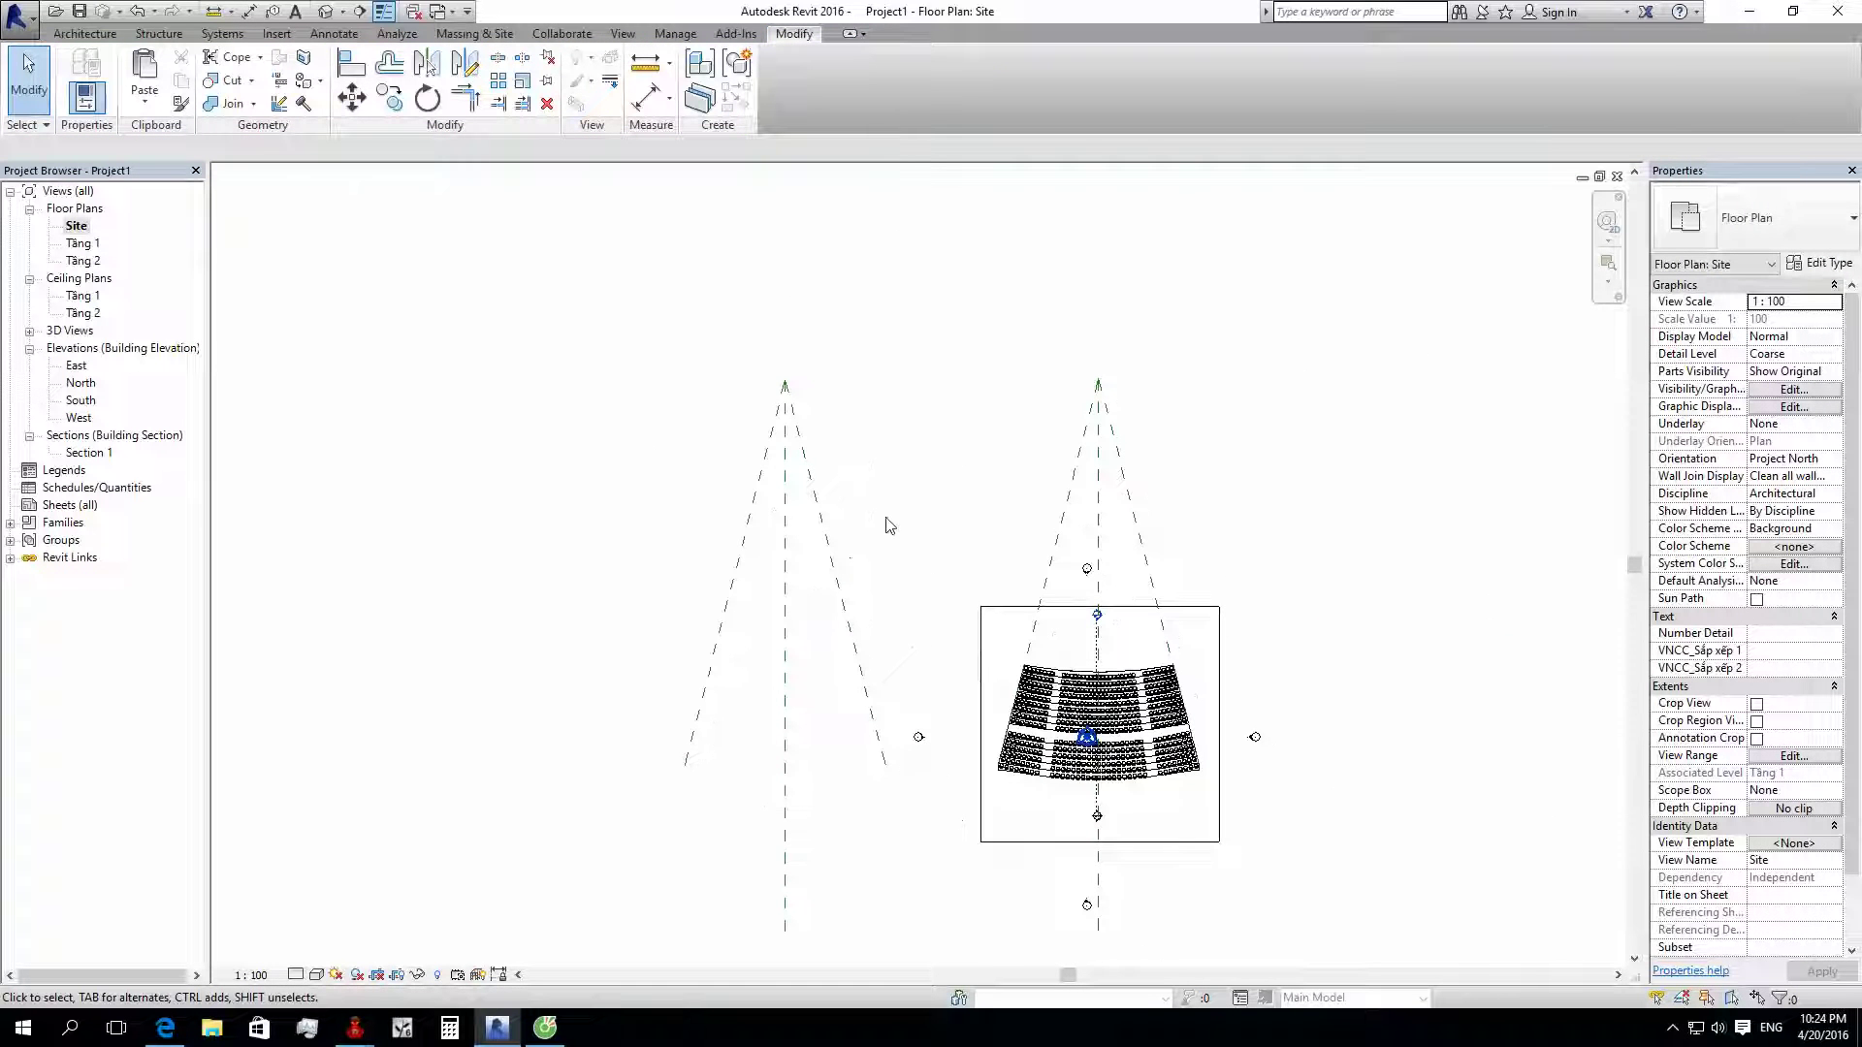
pyautogui.scroll(2, 876, 649)
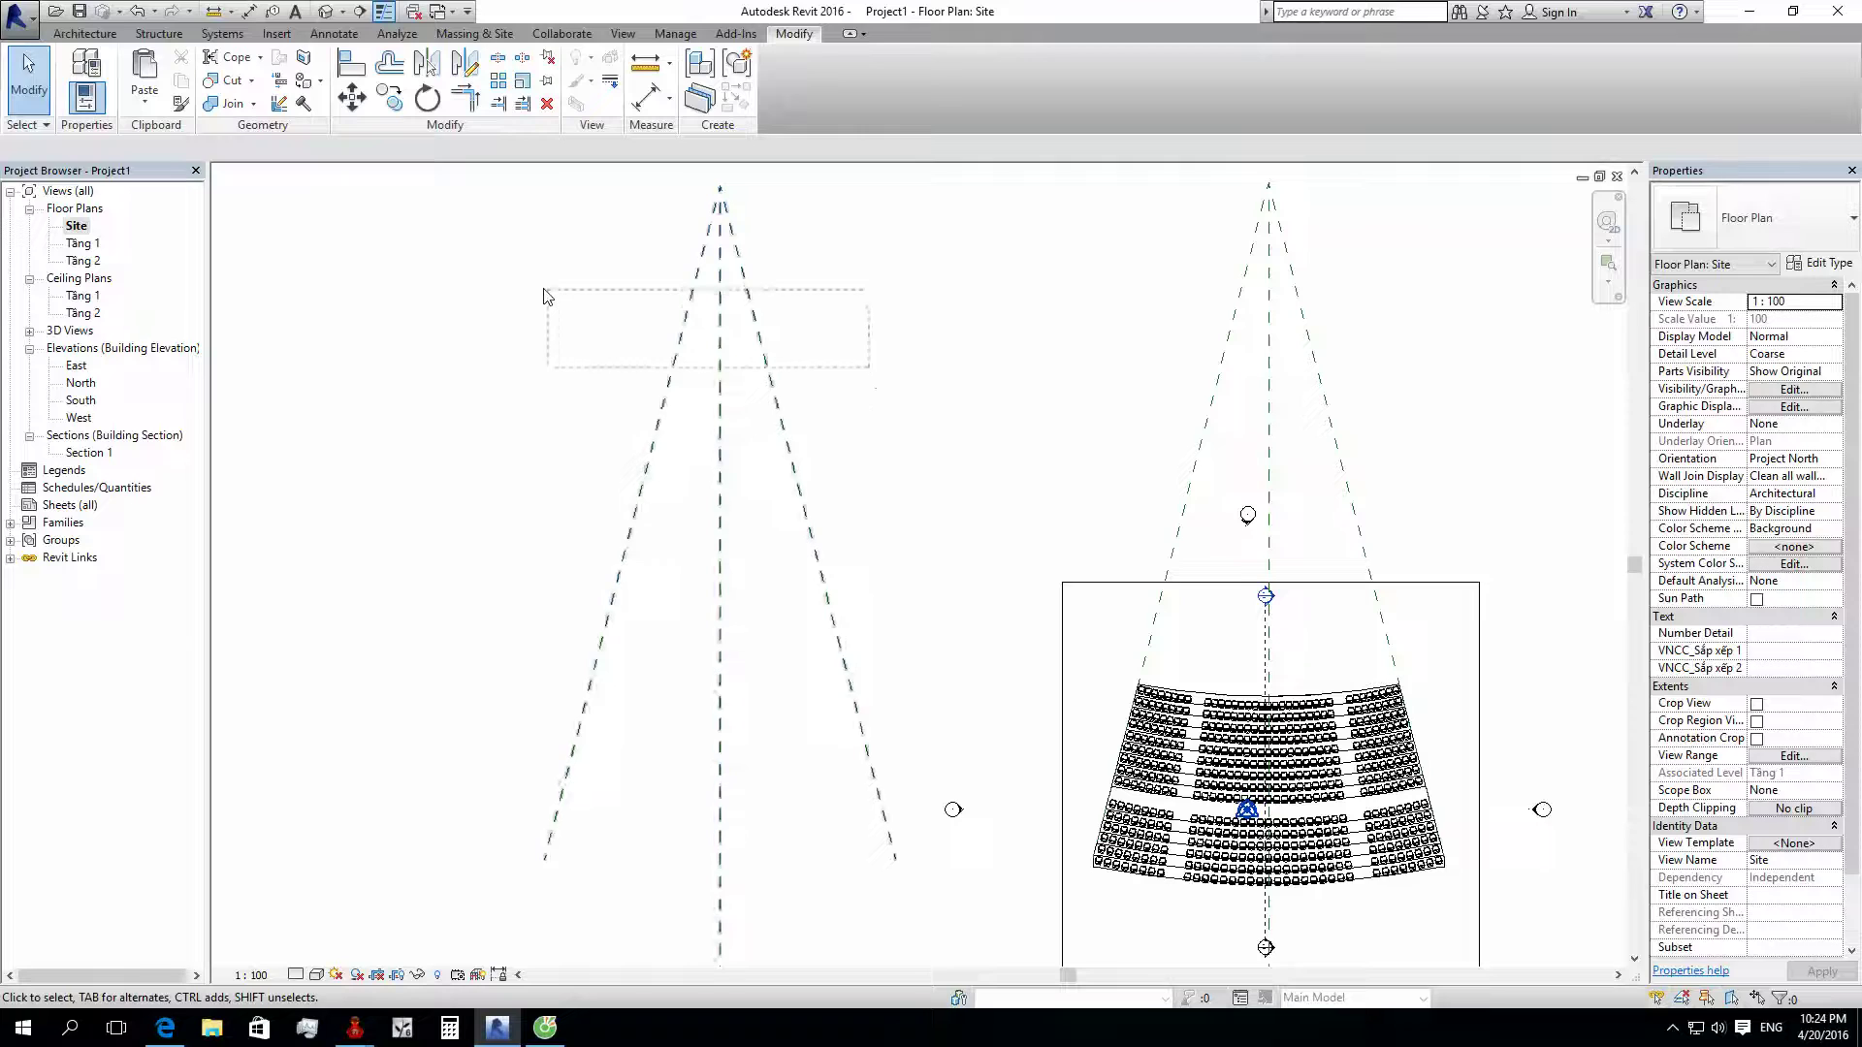
pyautogui.moveTo(544, 296); pyautogui.dragTo(541, 292)
pyautogui.press('Delete')
pyautogui.scroll(-3, 587, 305)
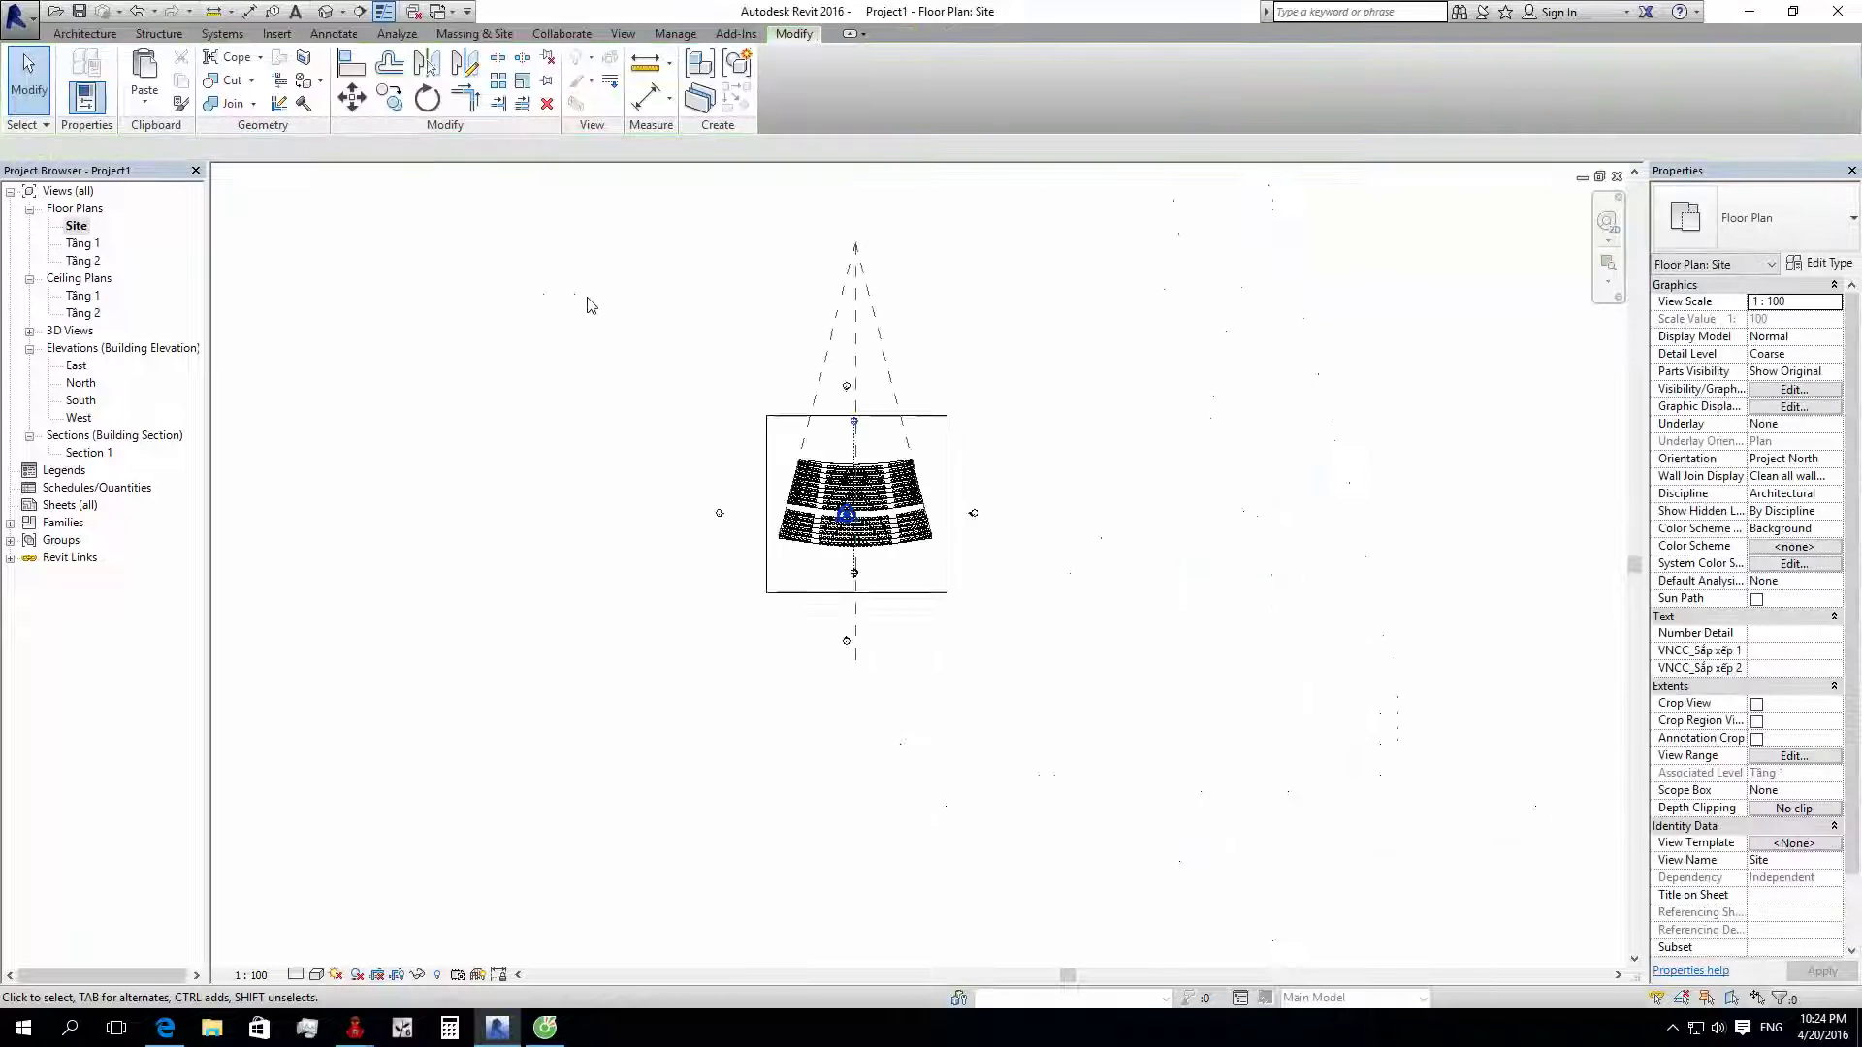
pyautogui.scroll(2, 702, 539)
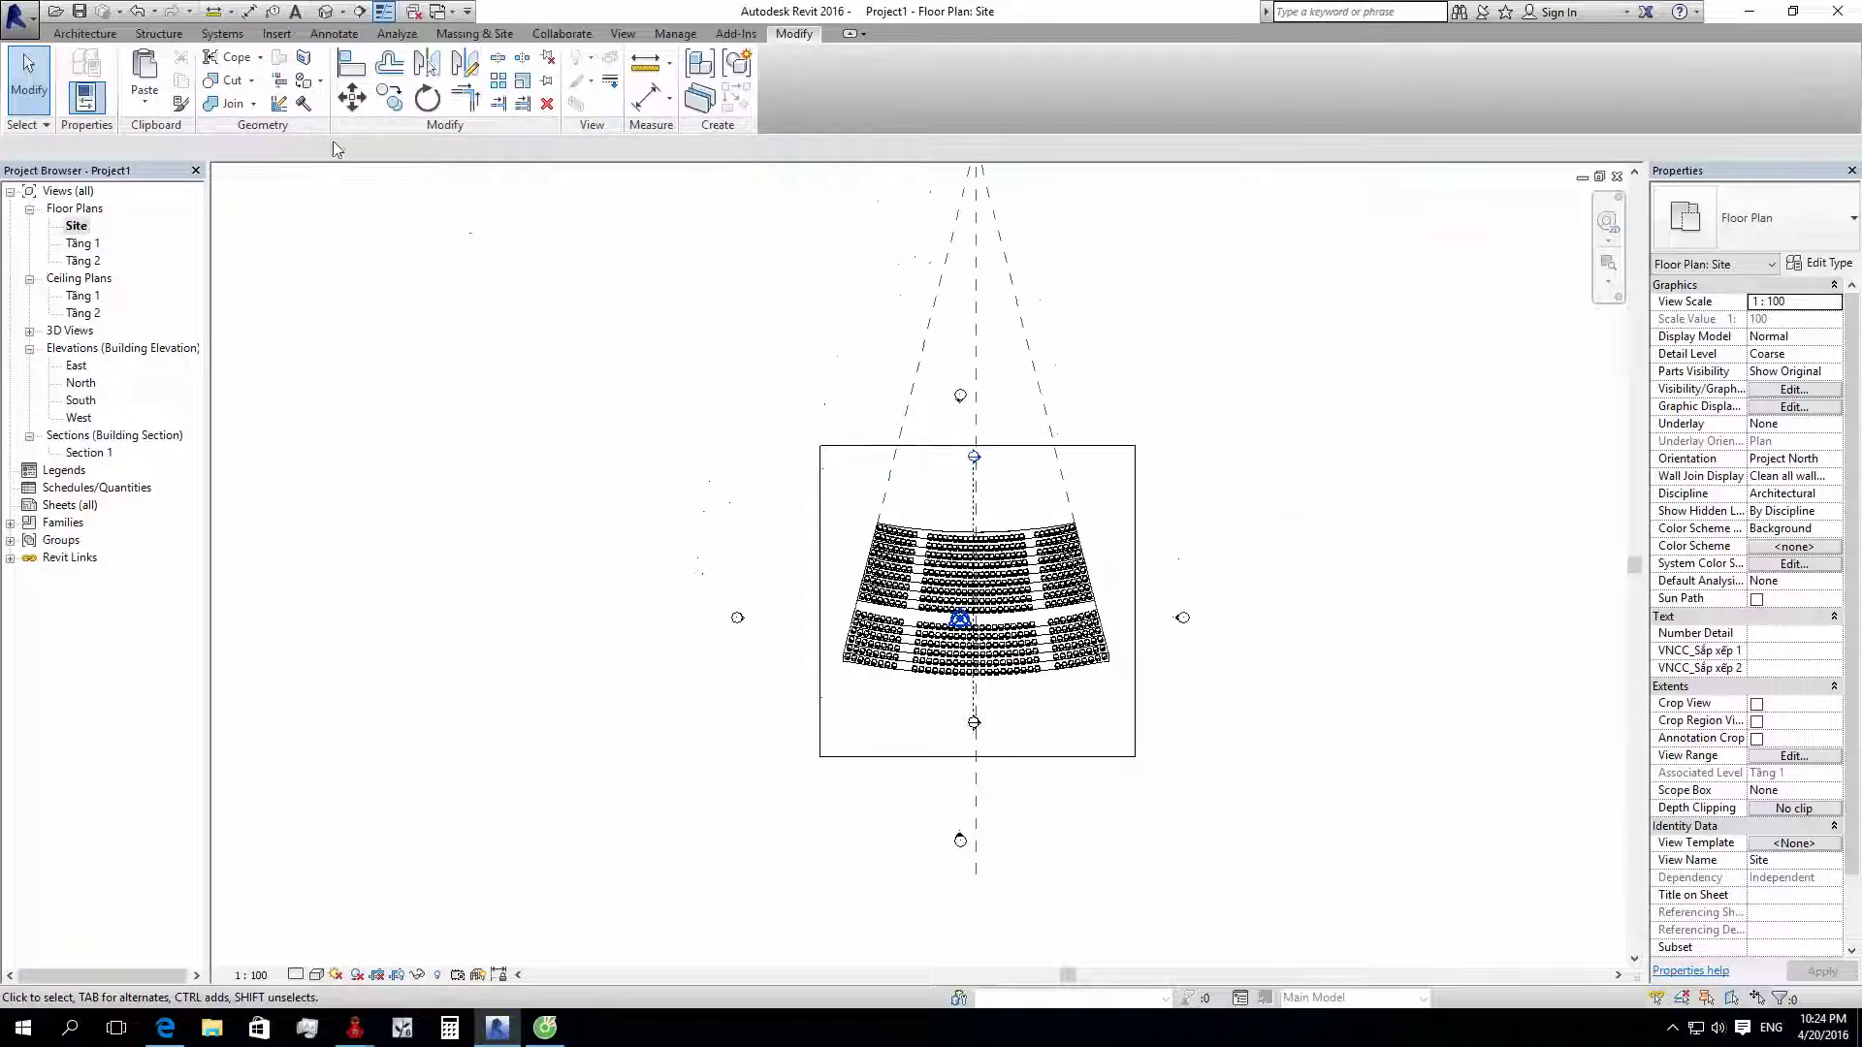
# Step: Create a Model In-Place component in the Generic Models category named 'san doc'
pyautogui.click(276, 35)
pyautogui.click(80, 12)
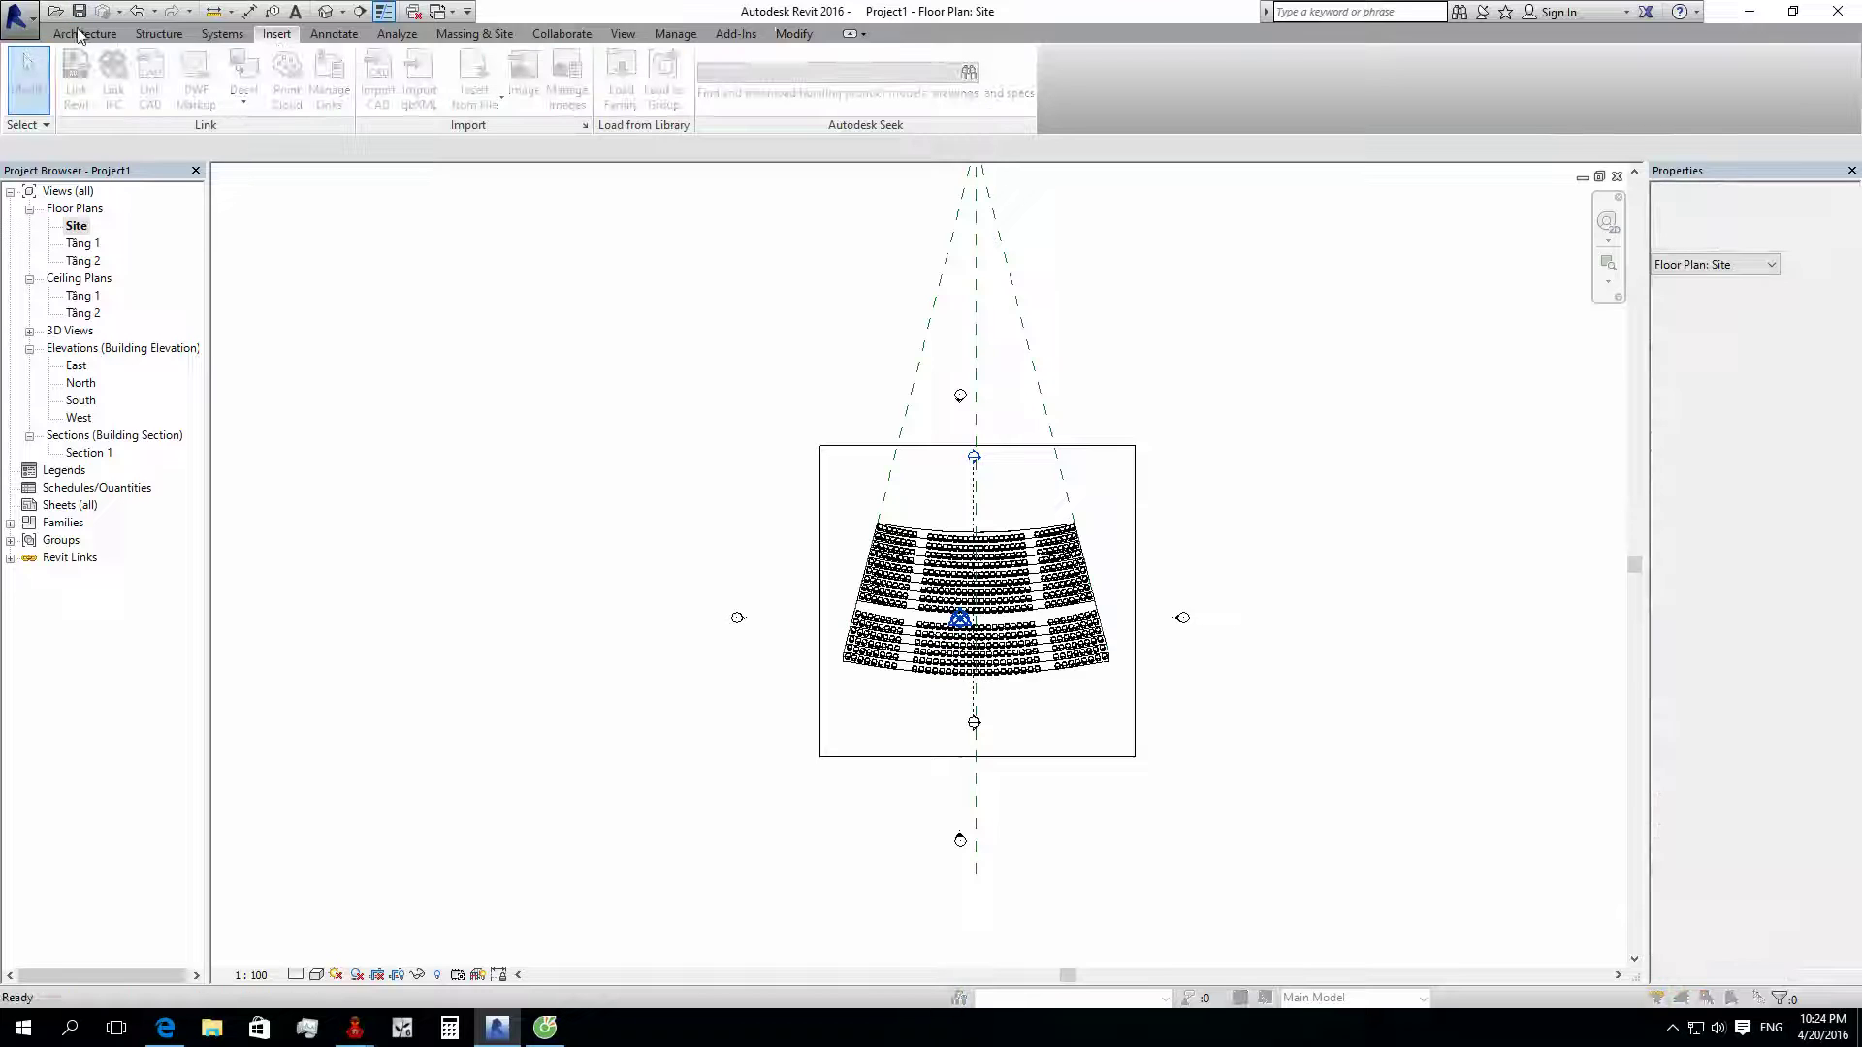
pyautogui.press('Escape')
pyautogui.click(115, 39)
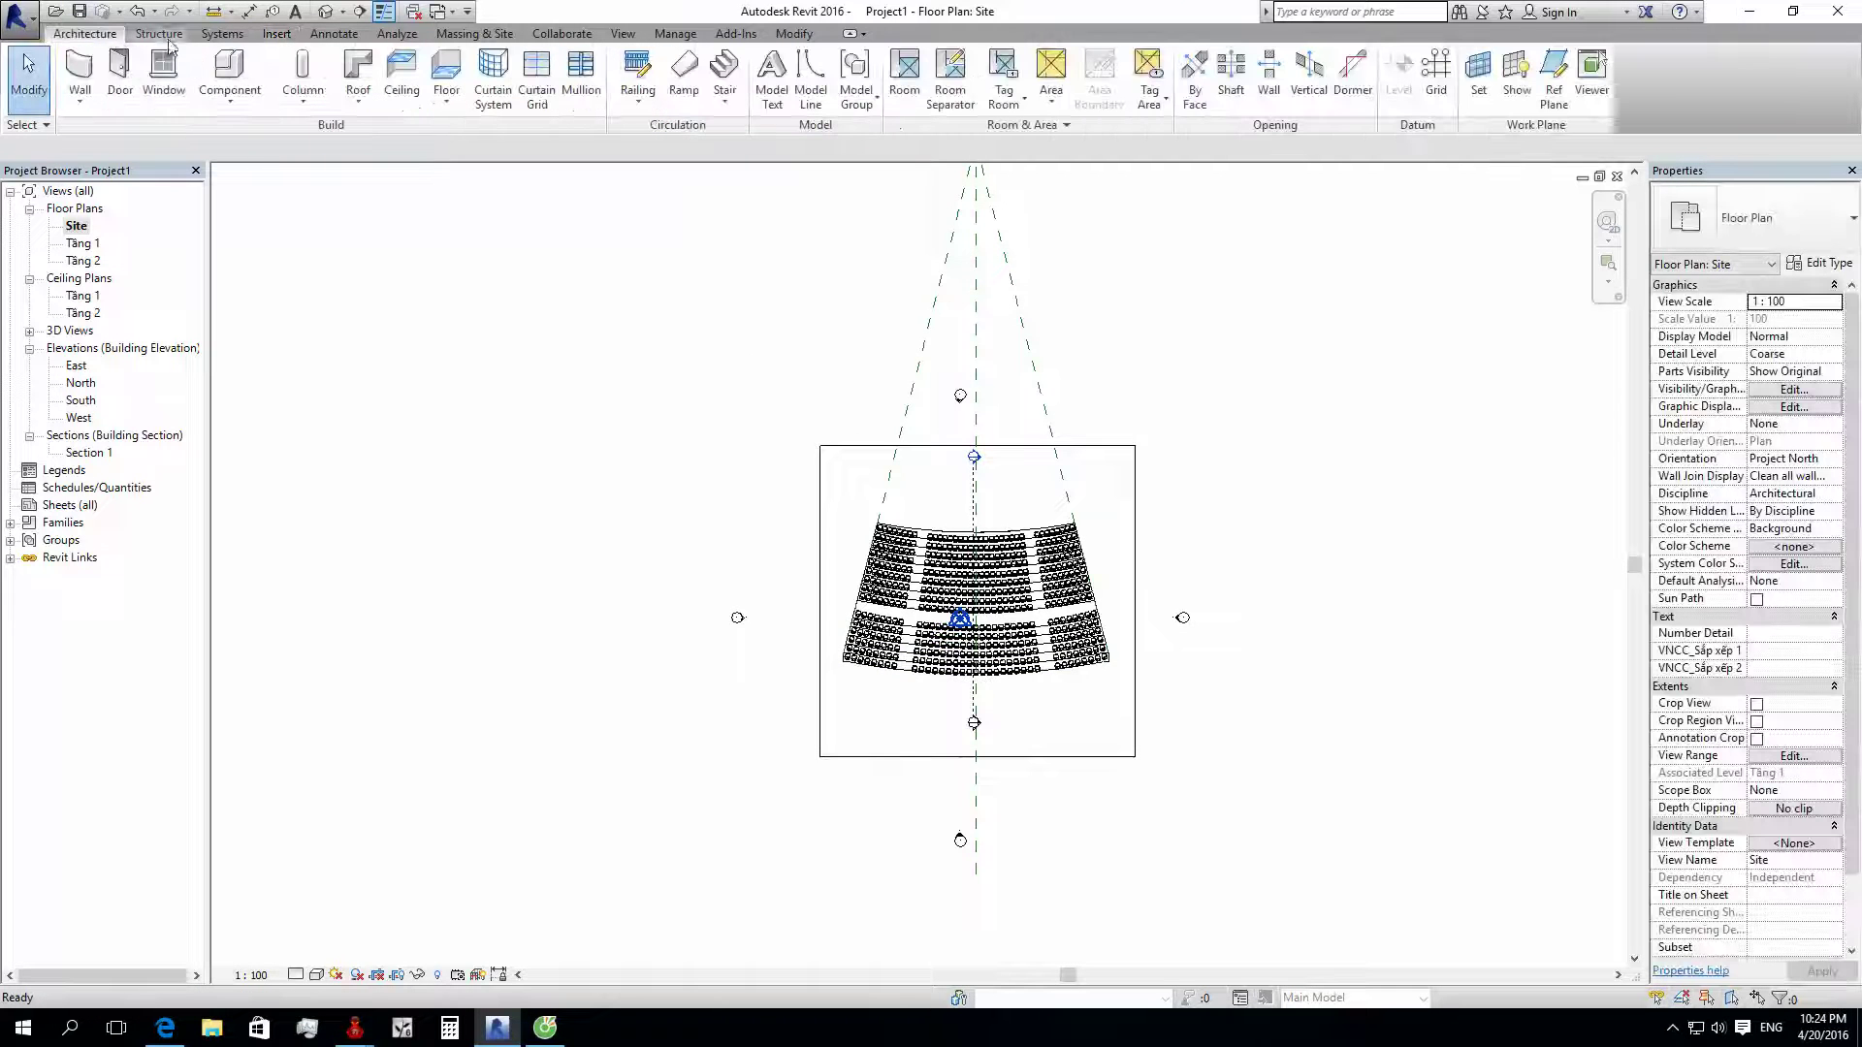
pyautogui.click(230, 83)
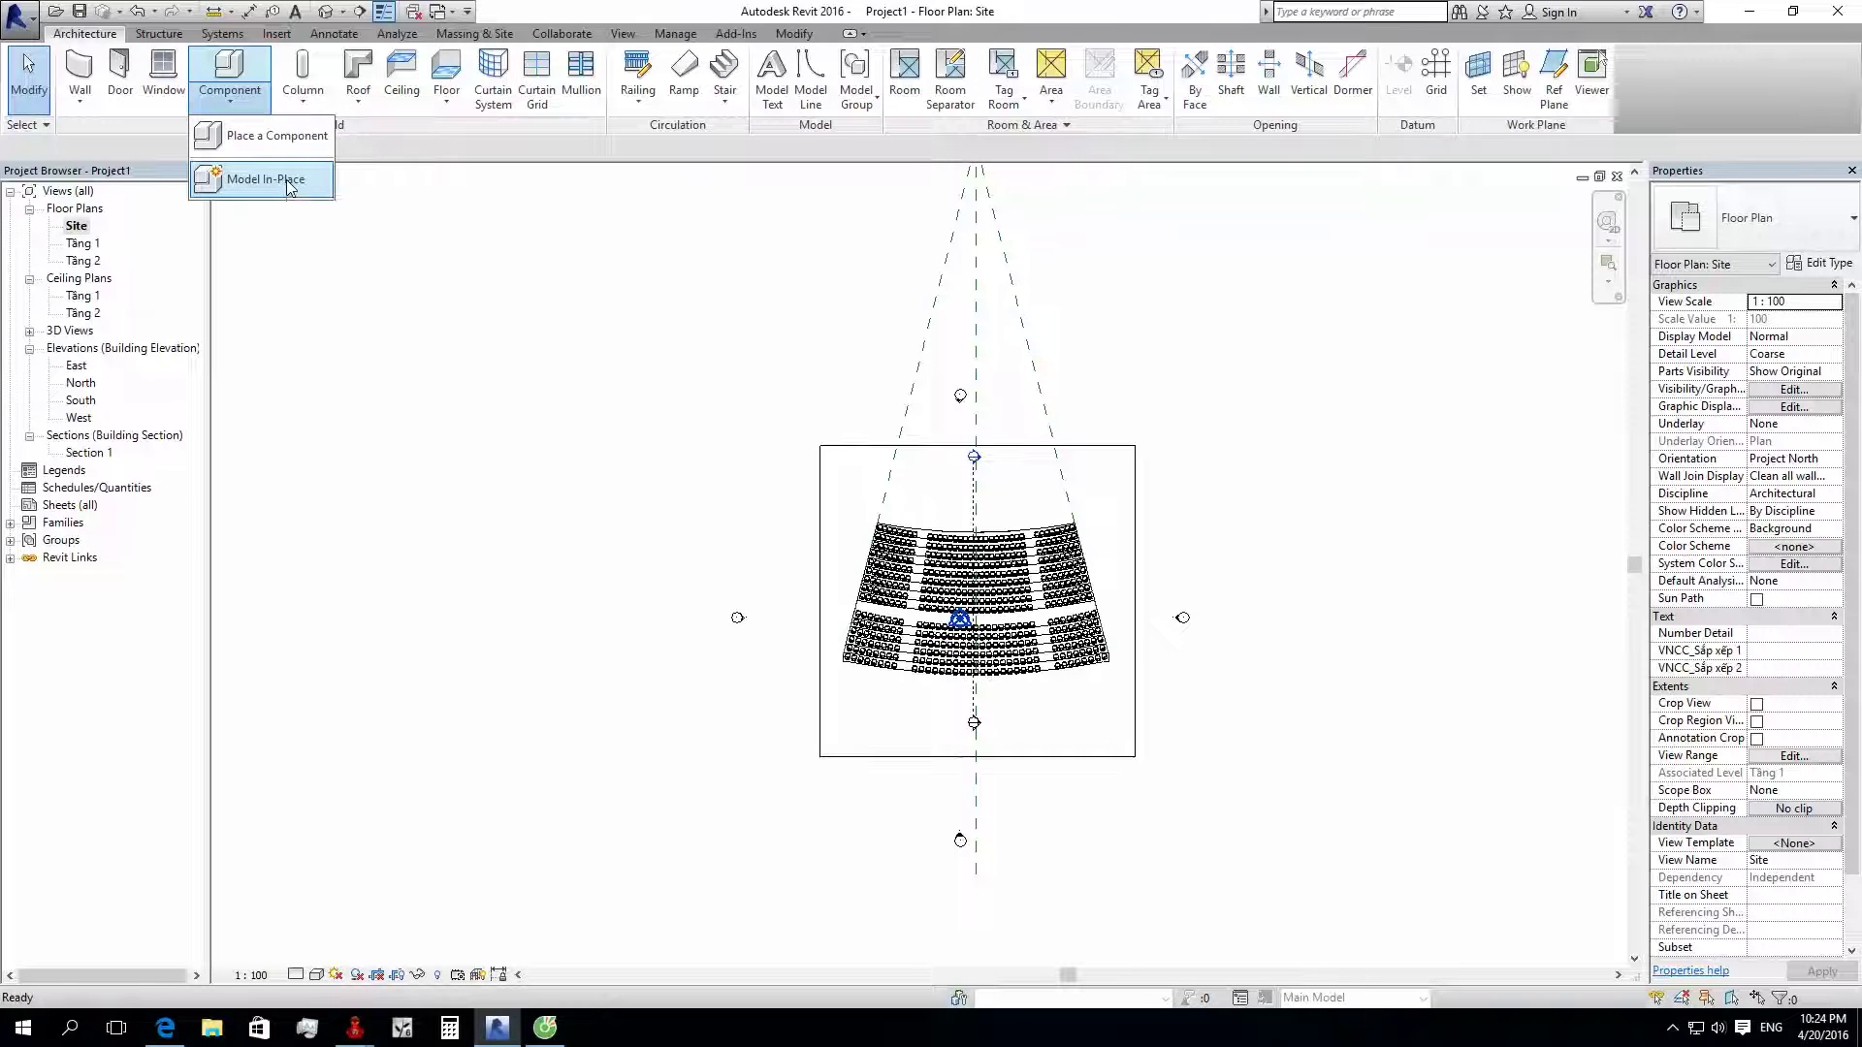
pyautogui.click(271, 179)
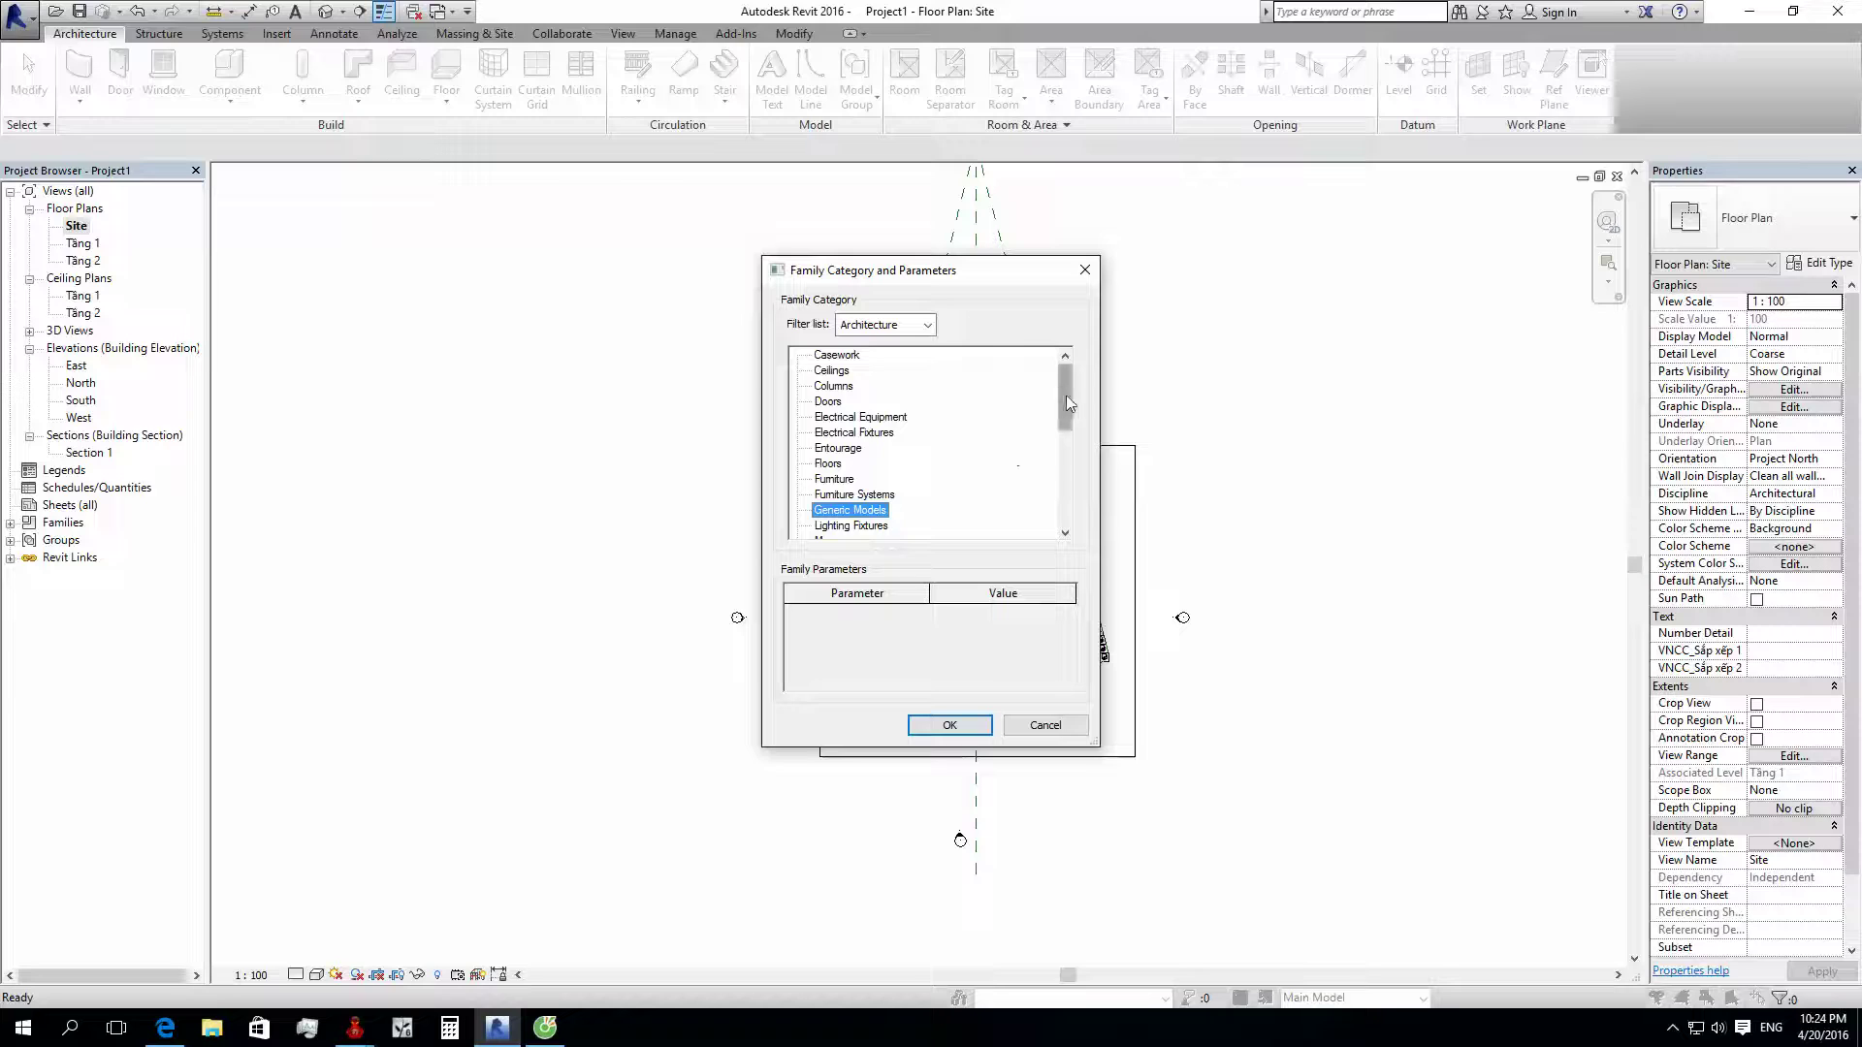
pyautogui.moveTo(1064, 397); pyautogui.dragTo(1066, 497)
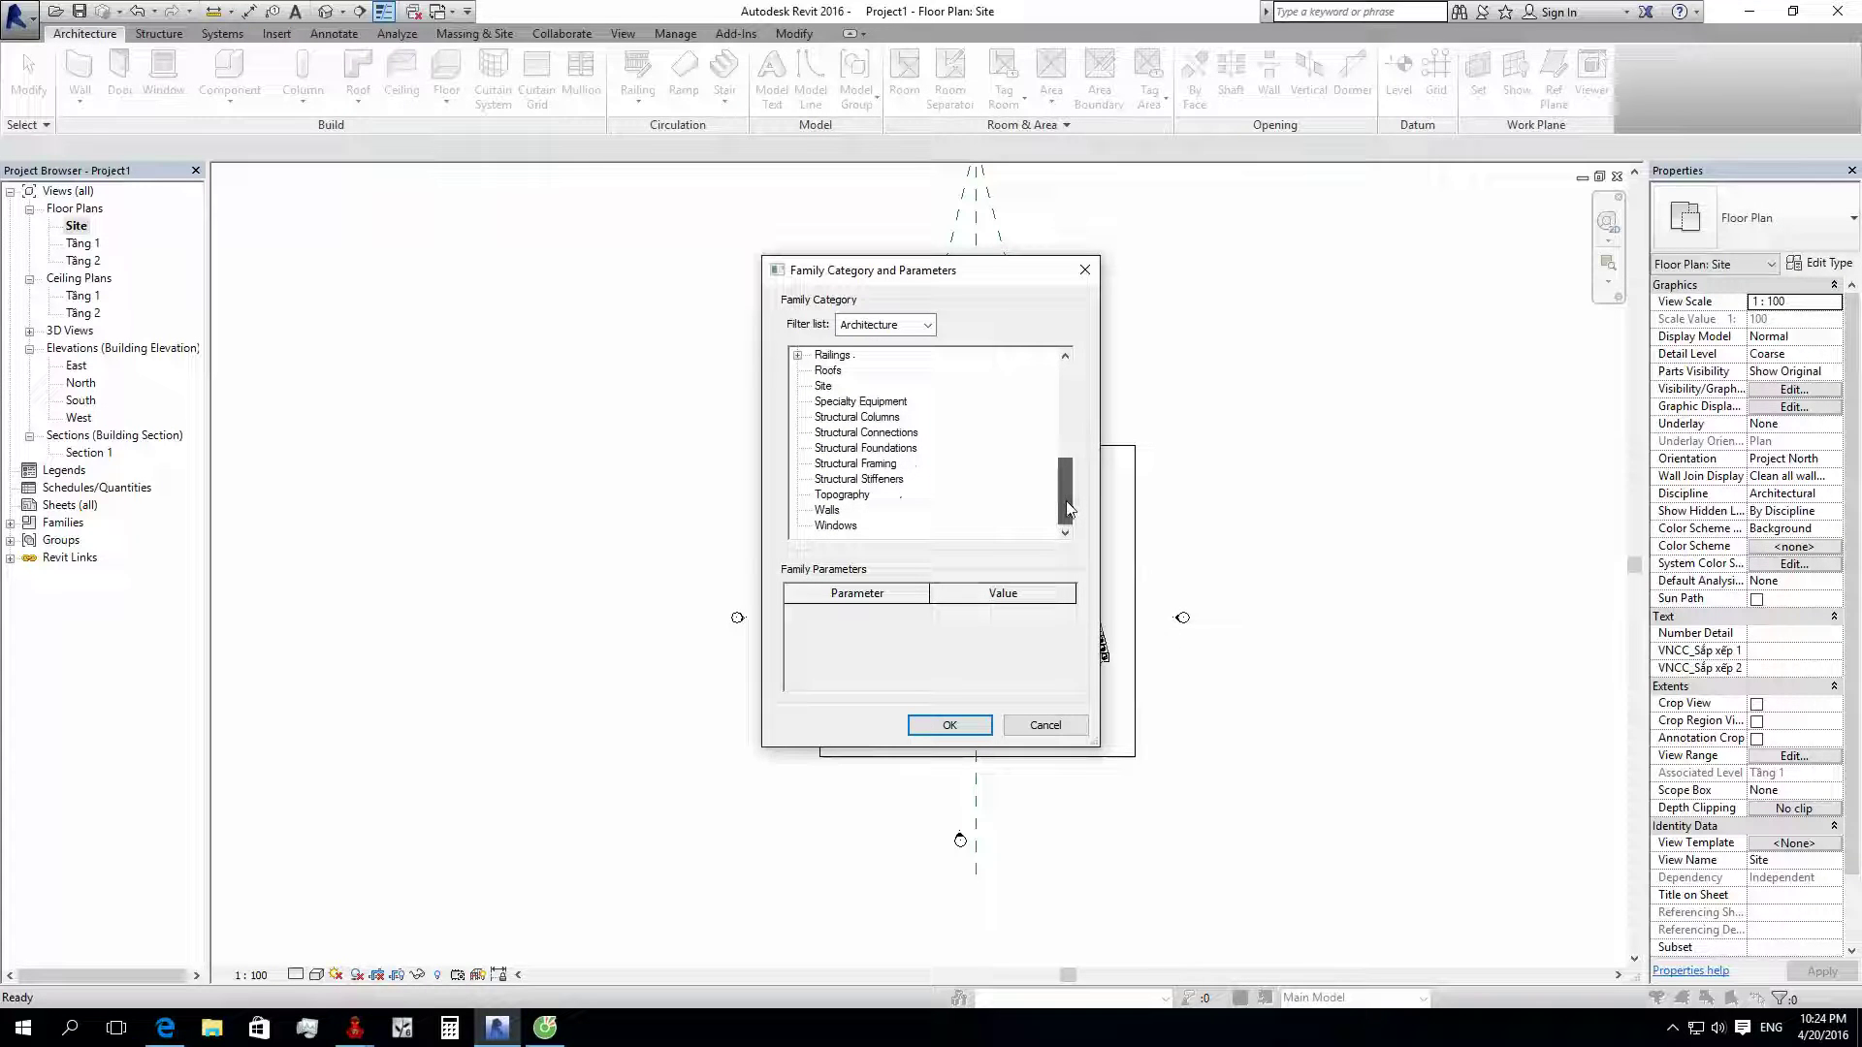
pyautogui.click(982, 734)
pyautogui.write('san doc')
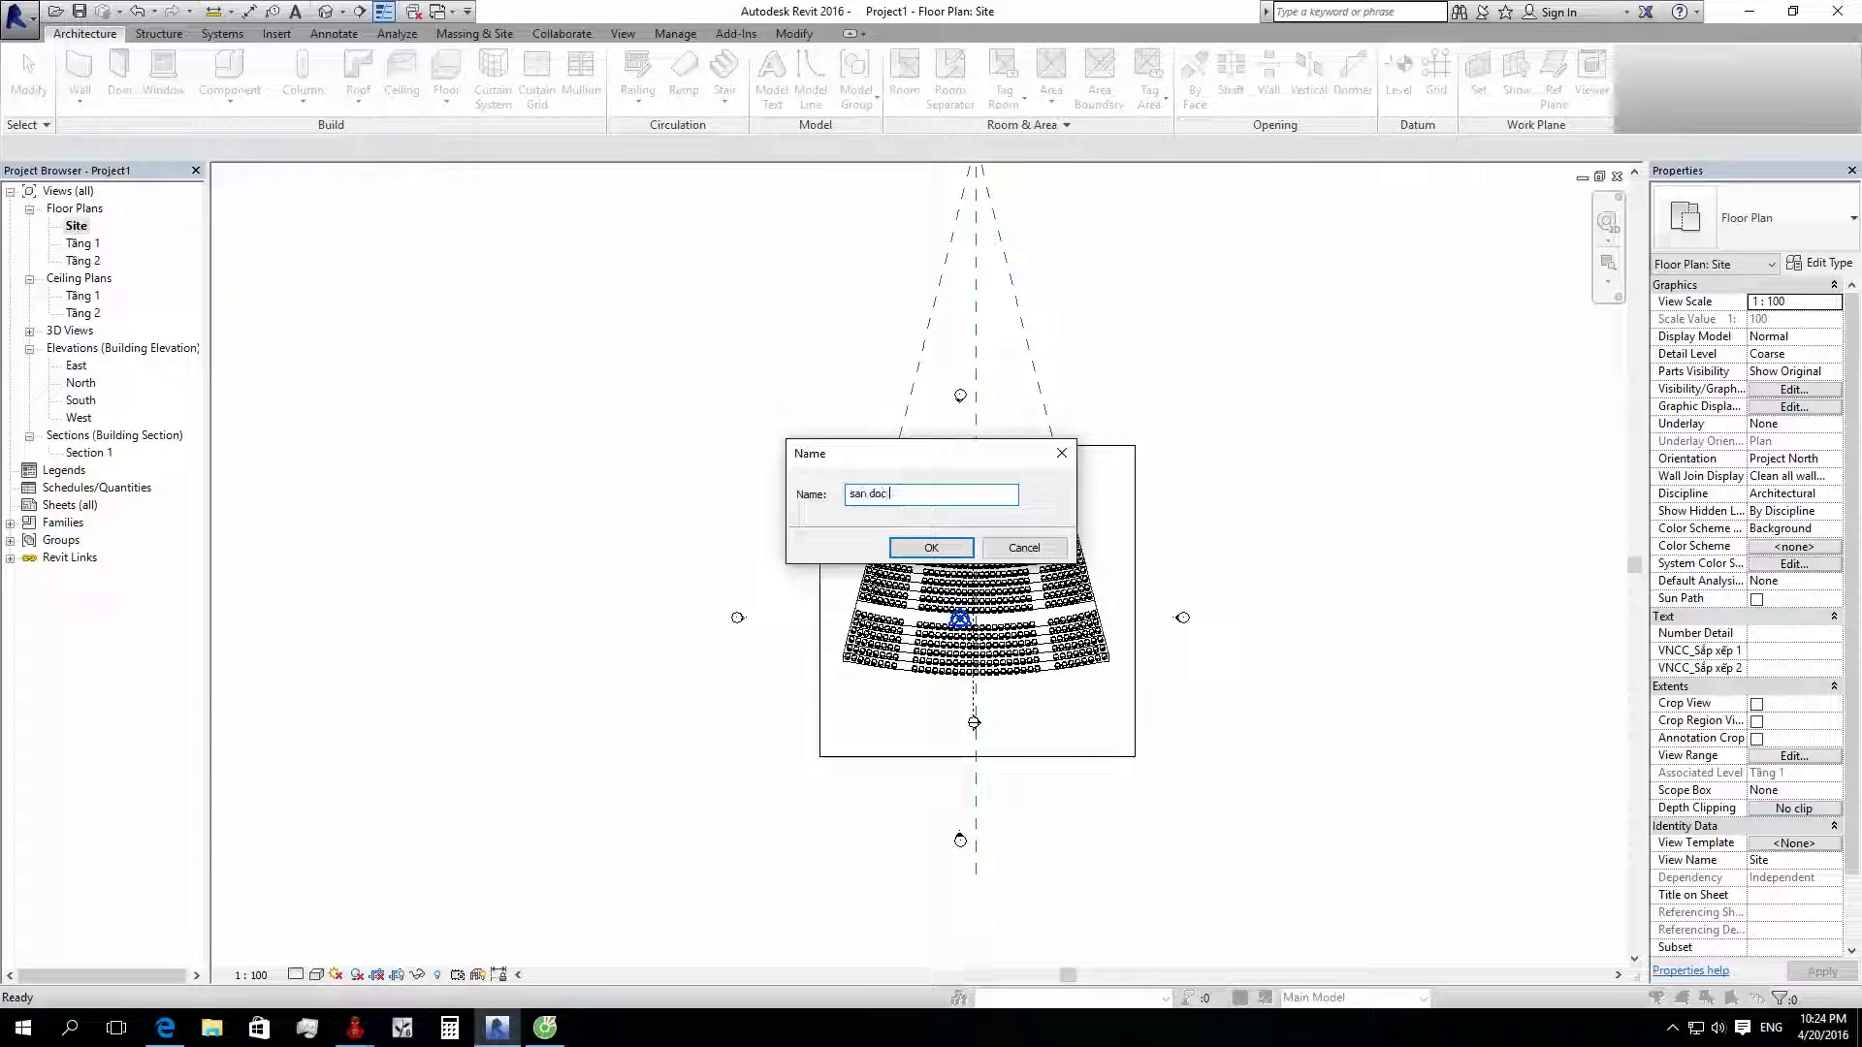
pyautogui.press('Return')
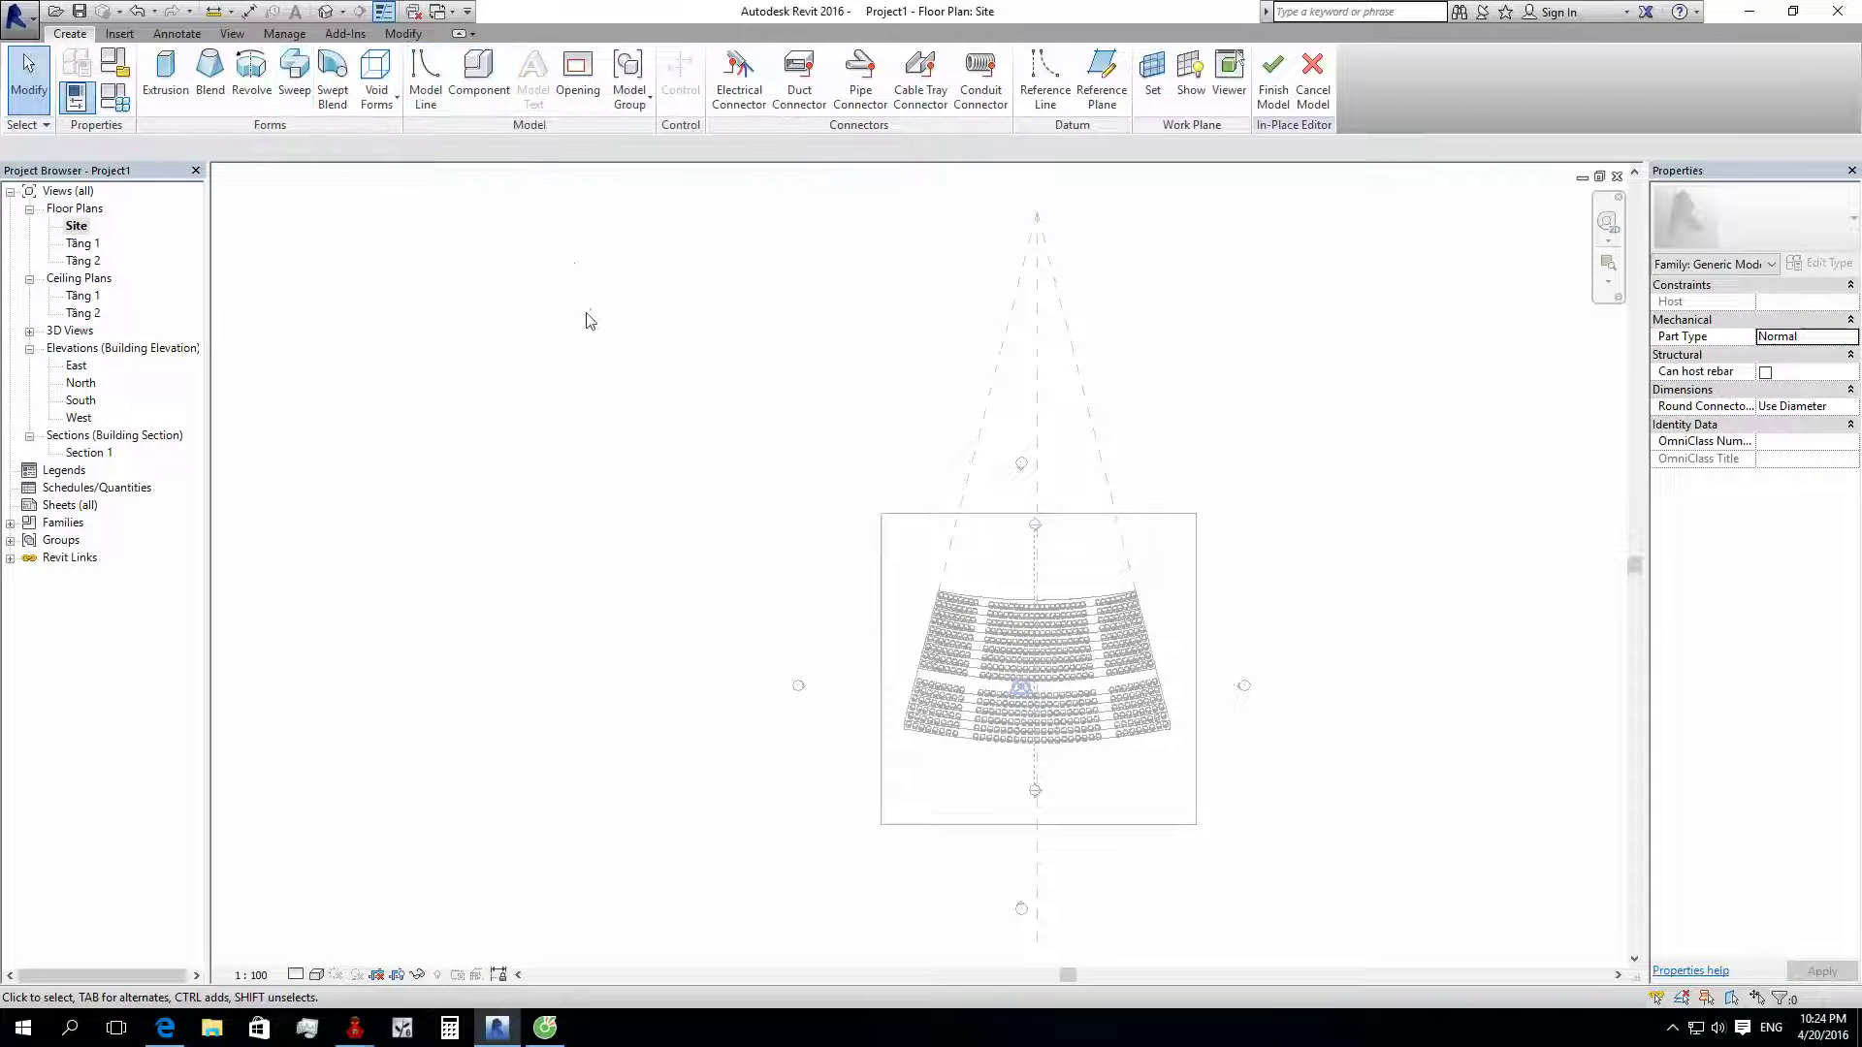
# Step: Start a sweep and pick the seating's curved front edge as its path
pyautogui.scroll(-3, 586, 316)
pyautogui.scroll(3, 354, 191)
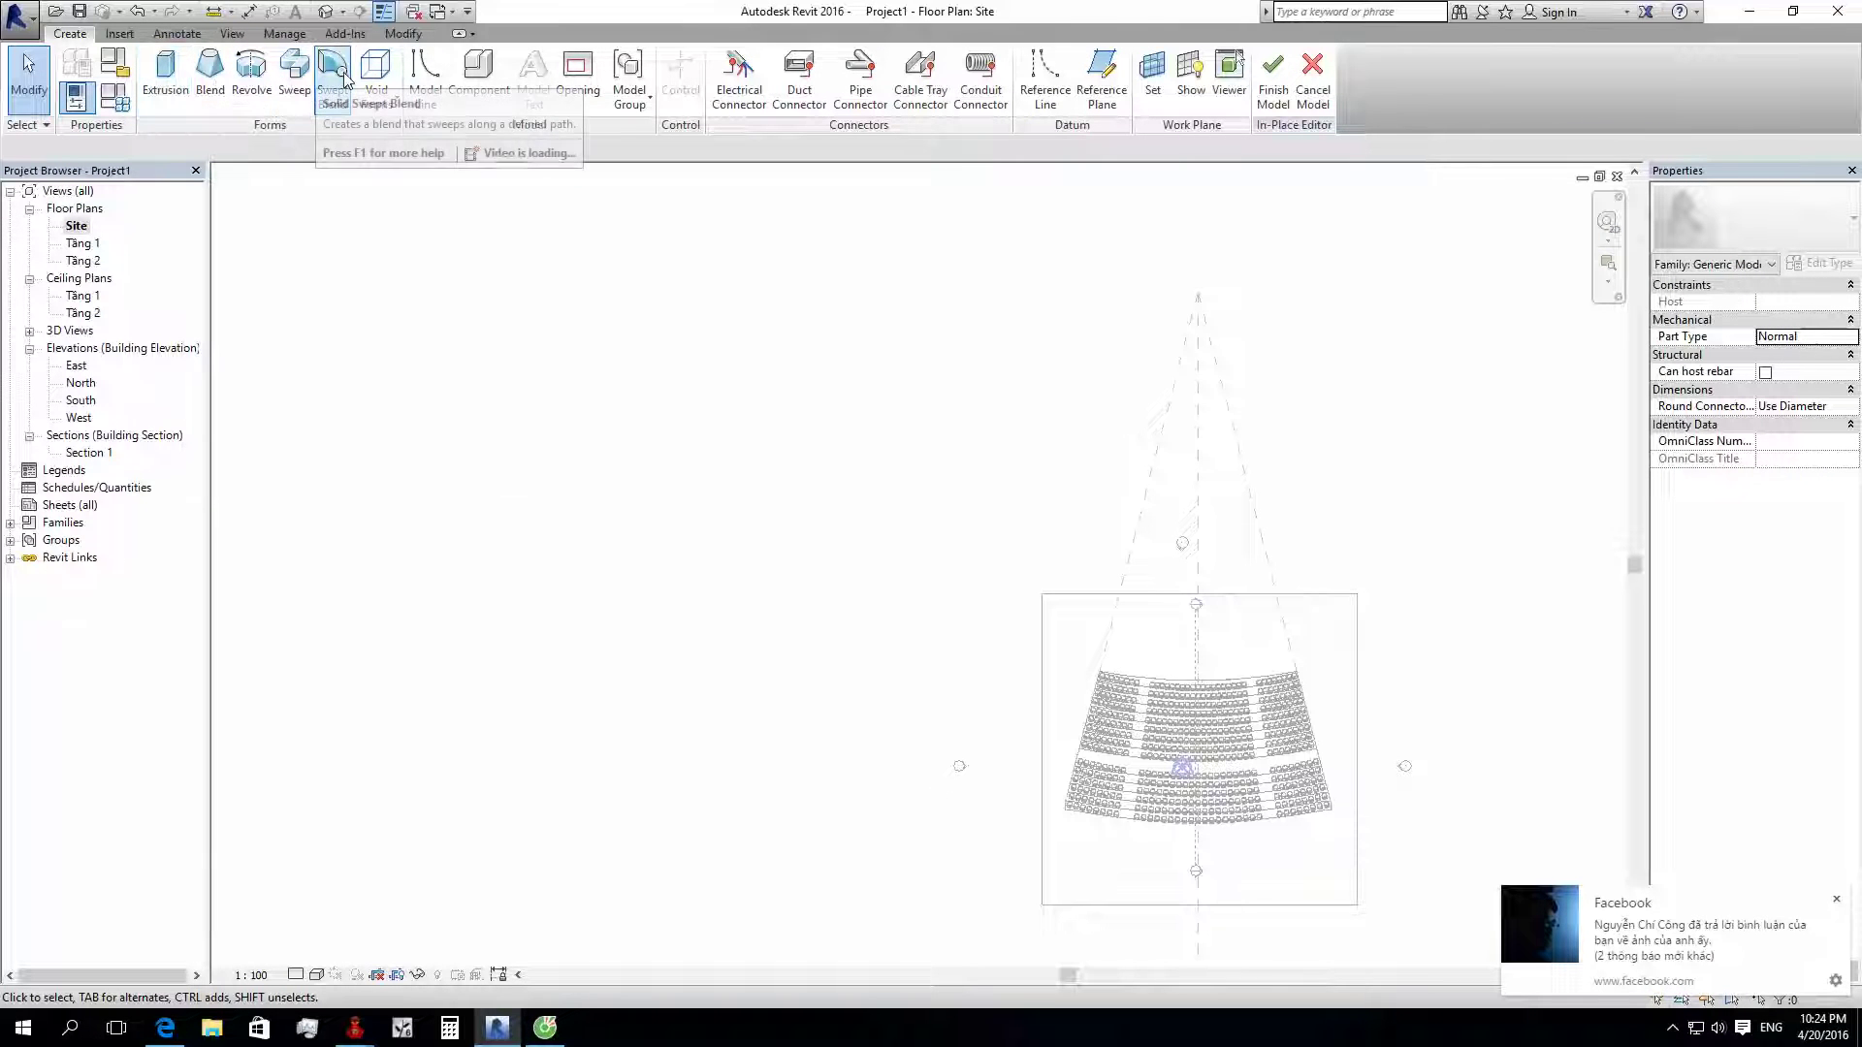
pyautogui.click(293, 88)
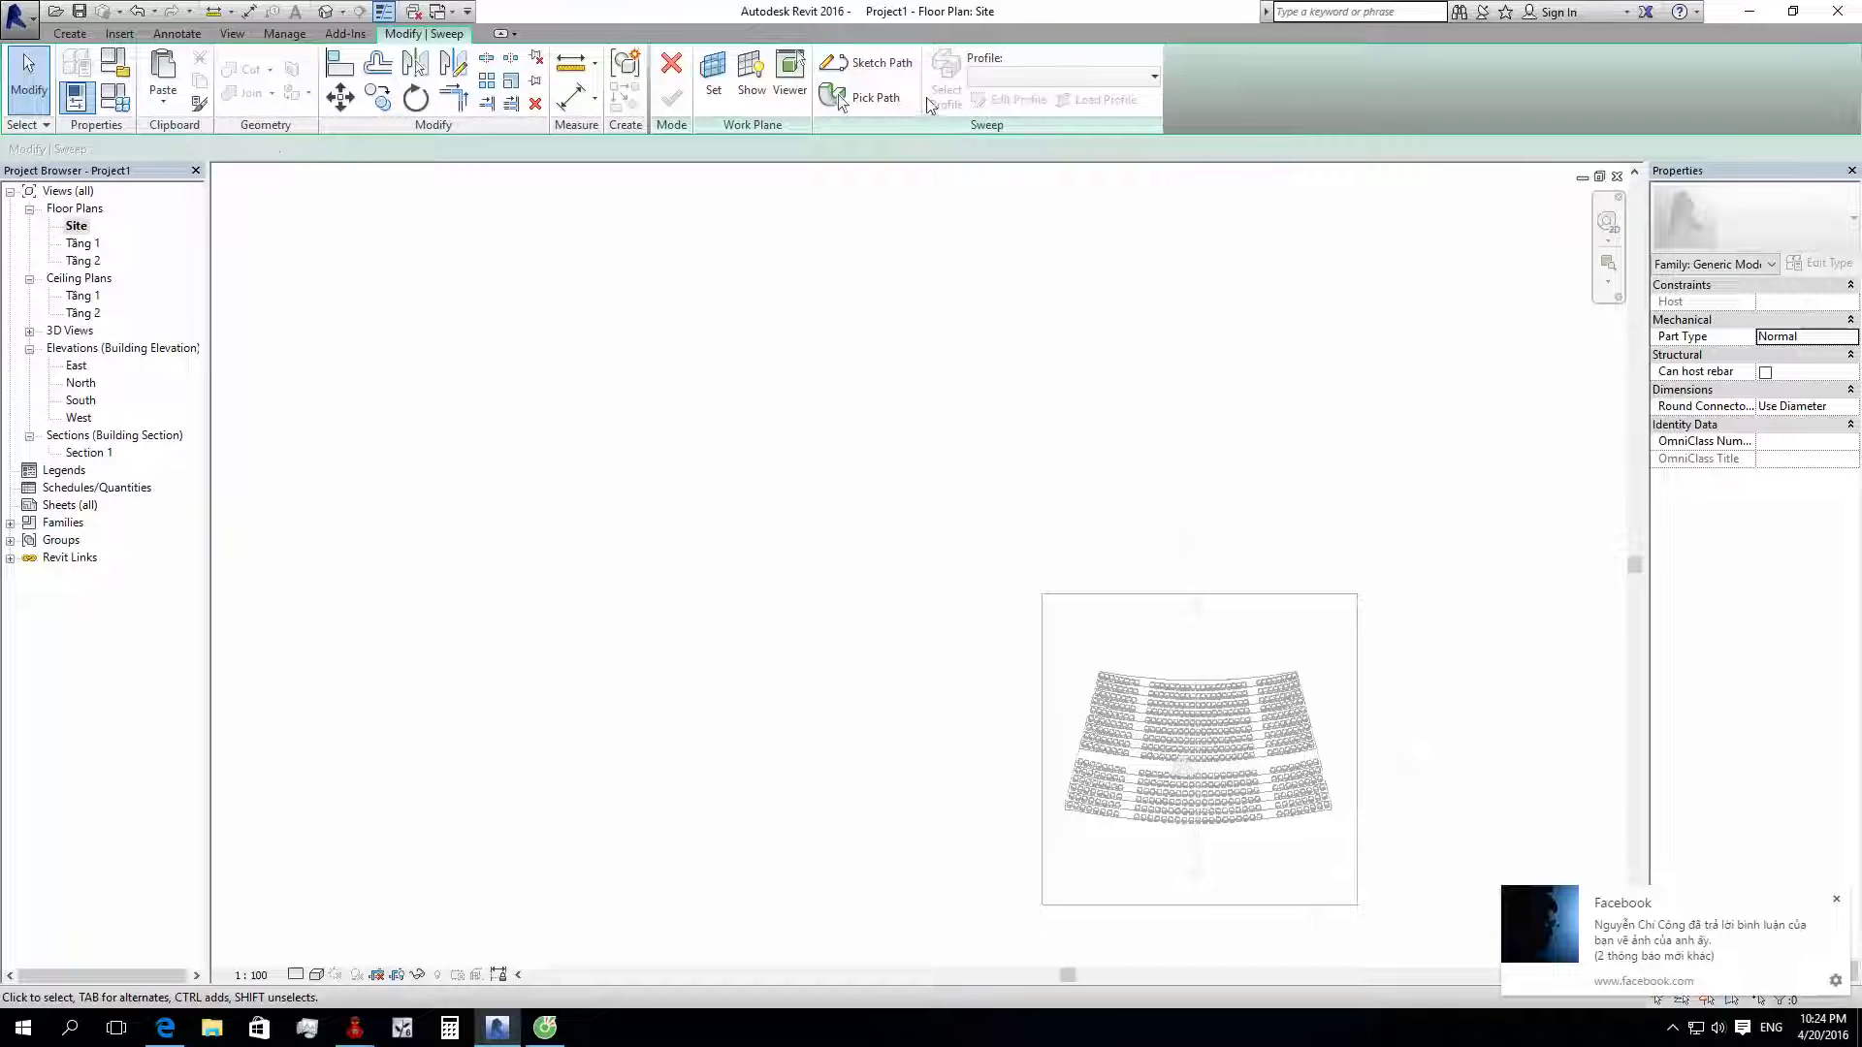
pyautogui.click(858, 72)
pyautogui.scroll(3, 1206, 778)
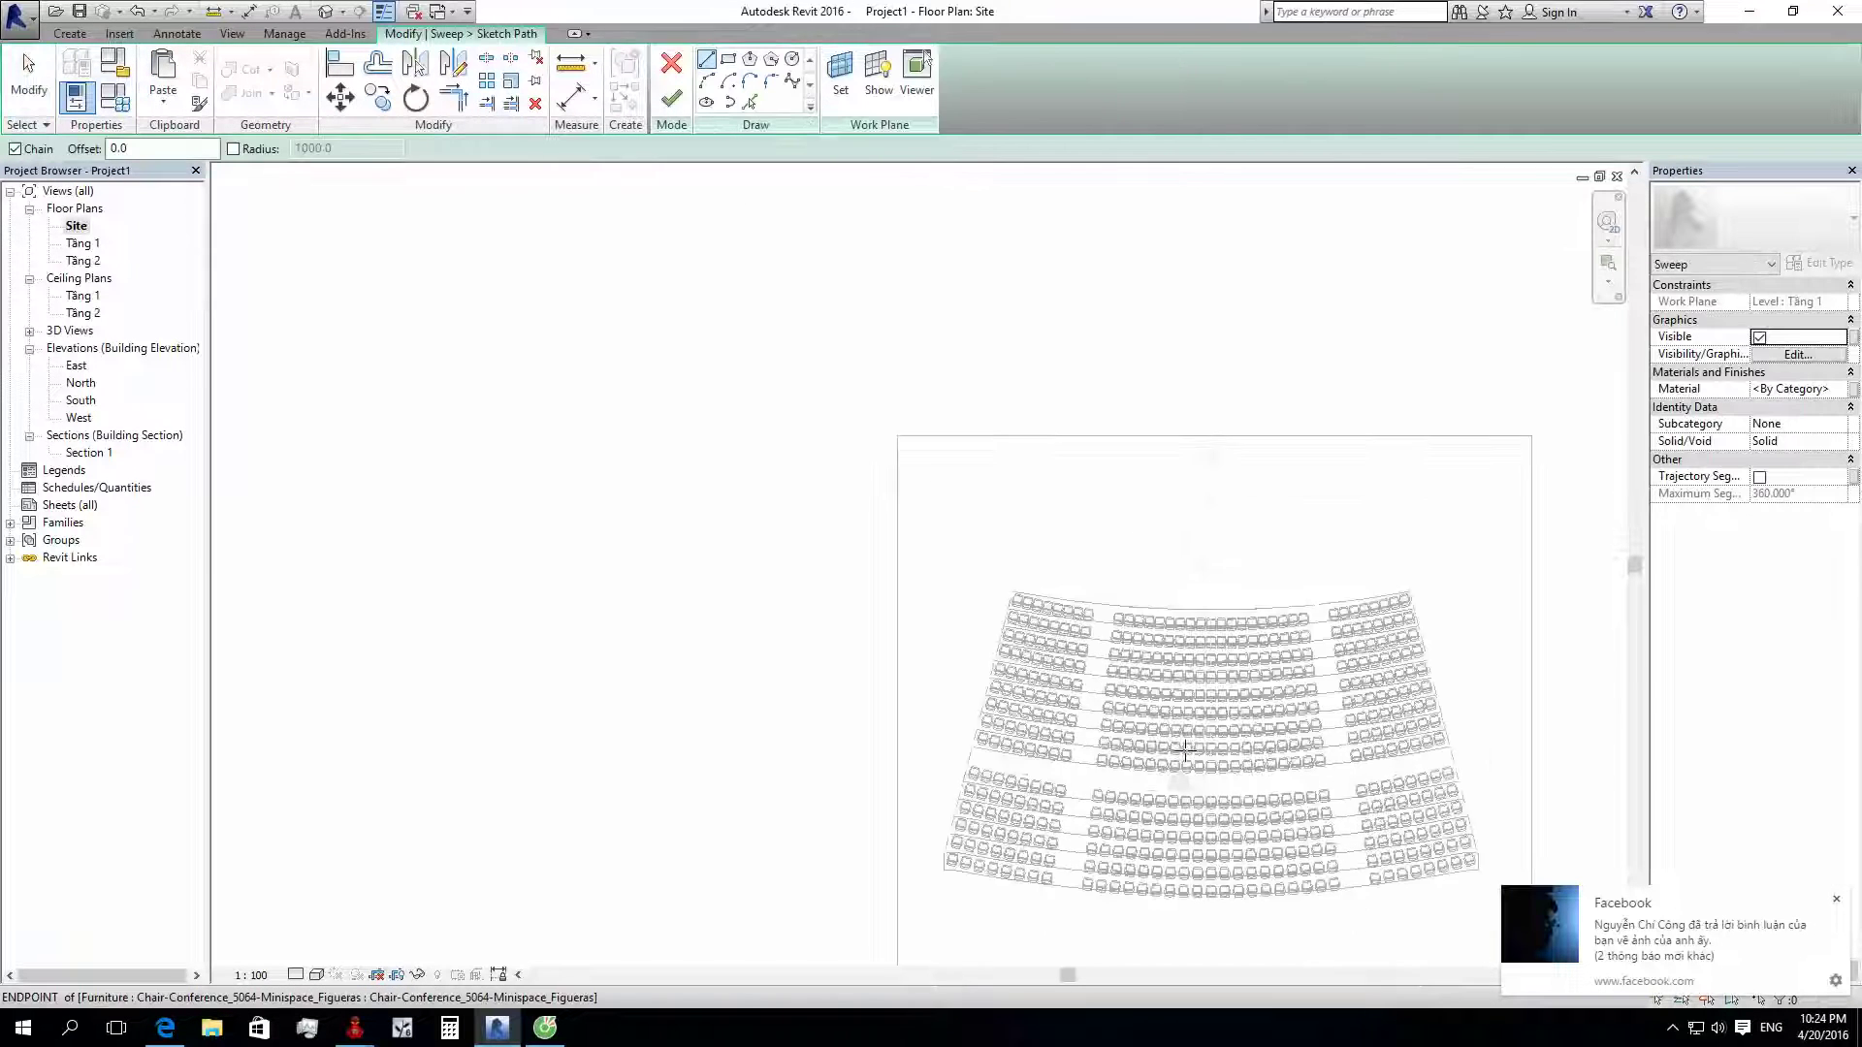
pyautogui.scroll(2, 1018, 579)
pyautogui.scroll(2, 1073, 748)
pyautogui.scroll(2, 1072, 737)
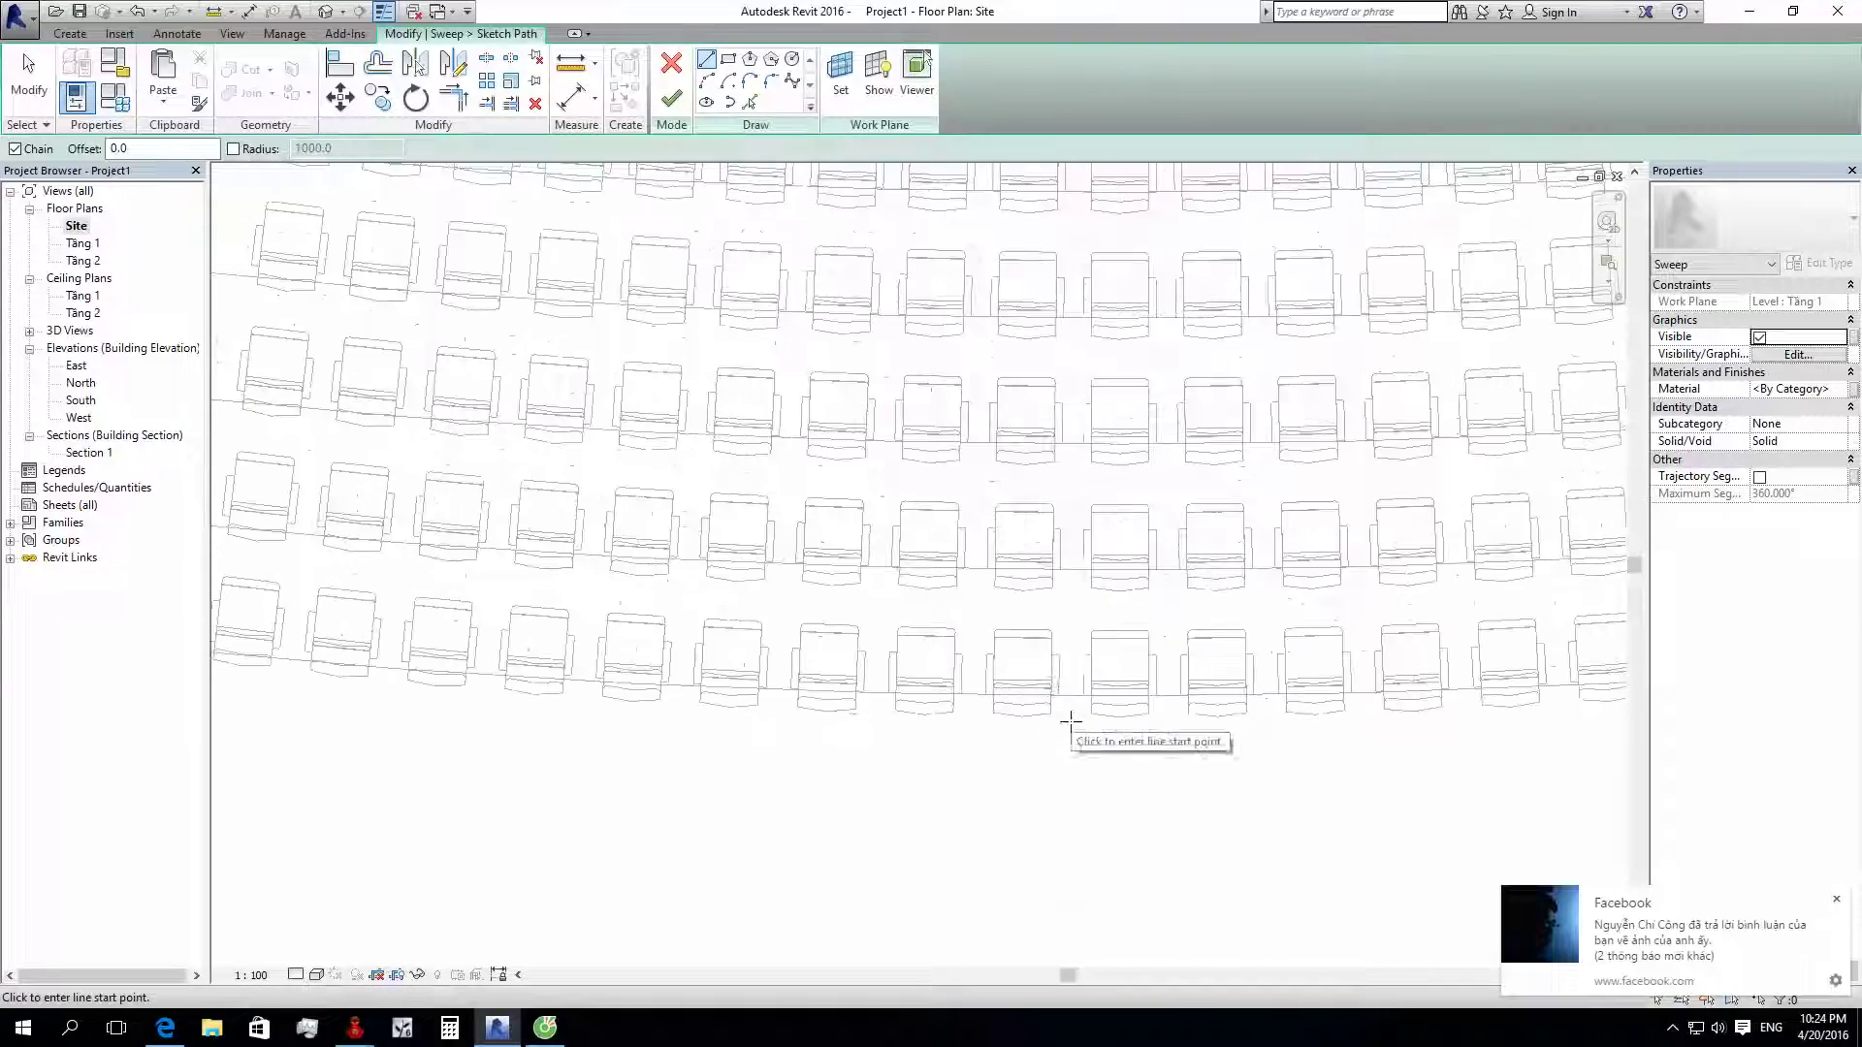
pyautogui.click(749, 101)
pyautogui.scroll(-5, 786, 408)
pyautogui.scroll(-3, 831, 573)
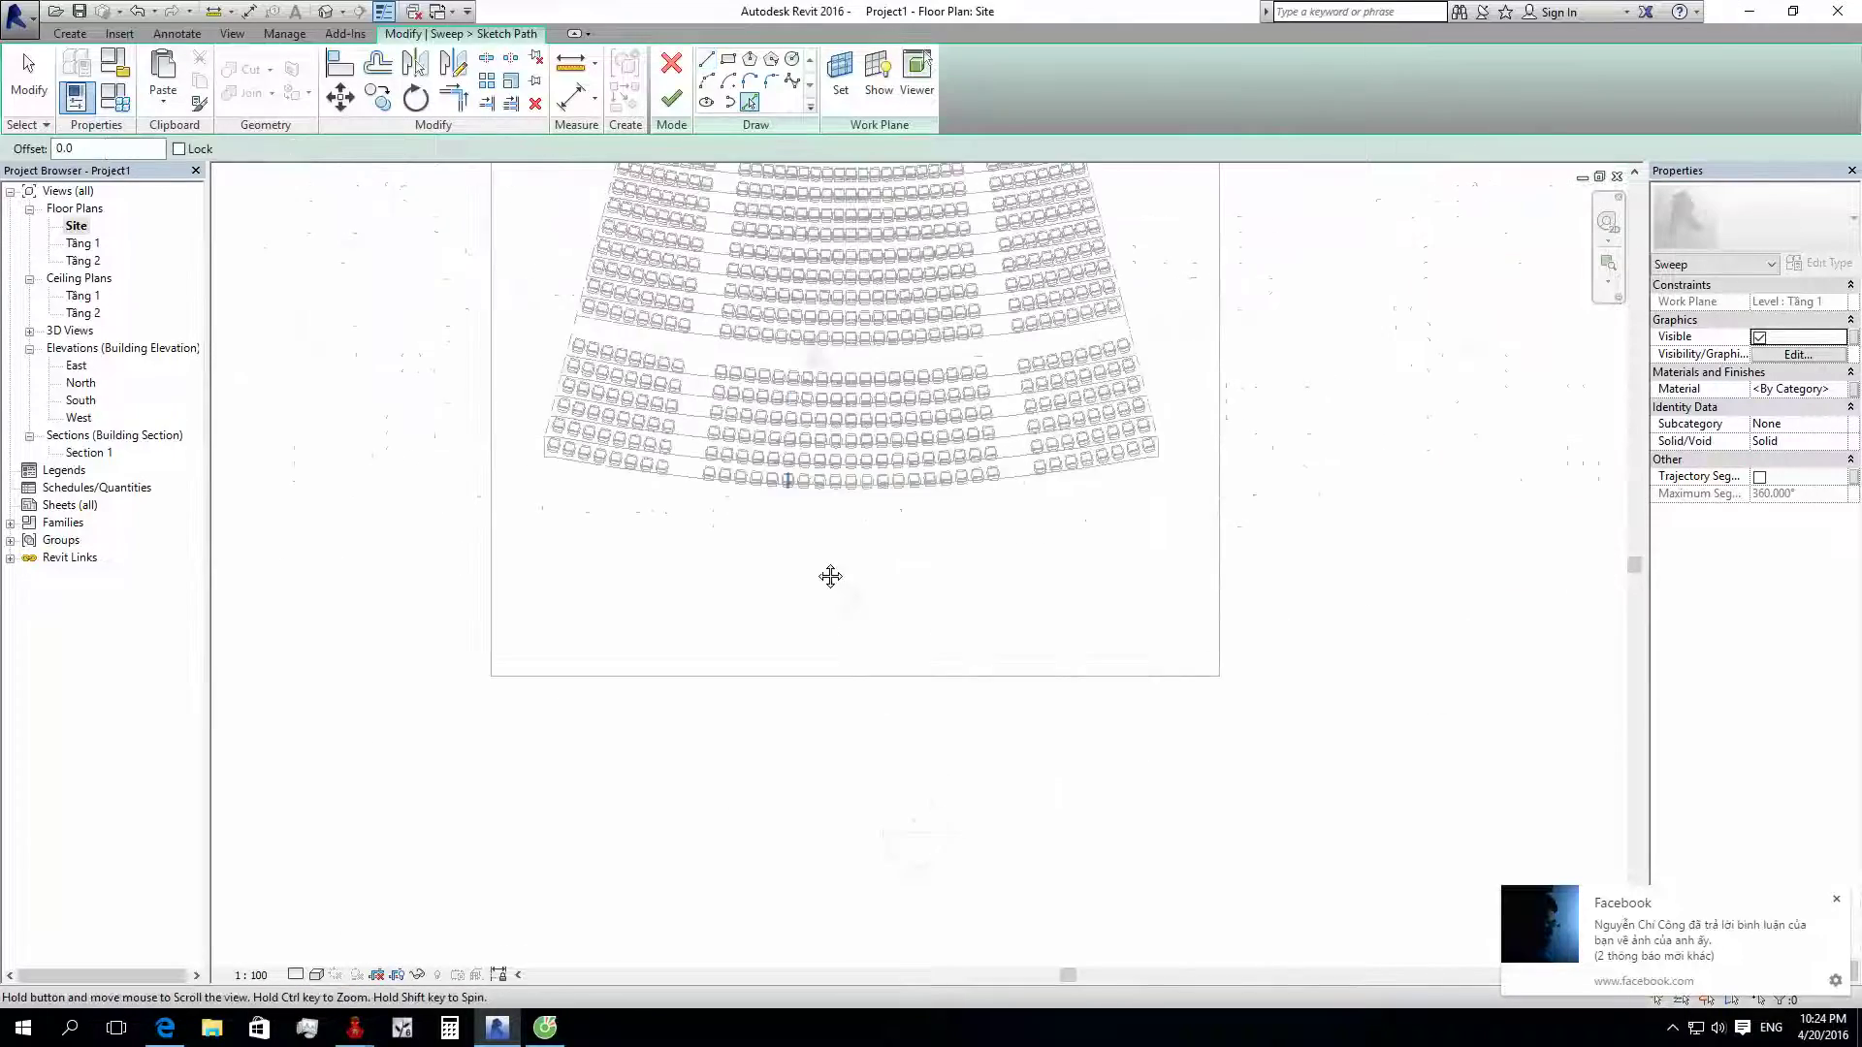
pyautogui.scroll(3, 719, 613)
pyautogui.click(723, 557)
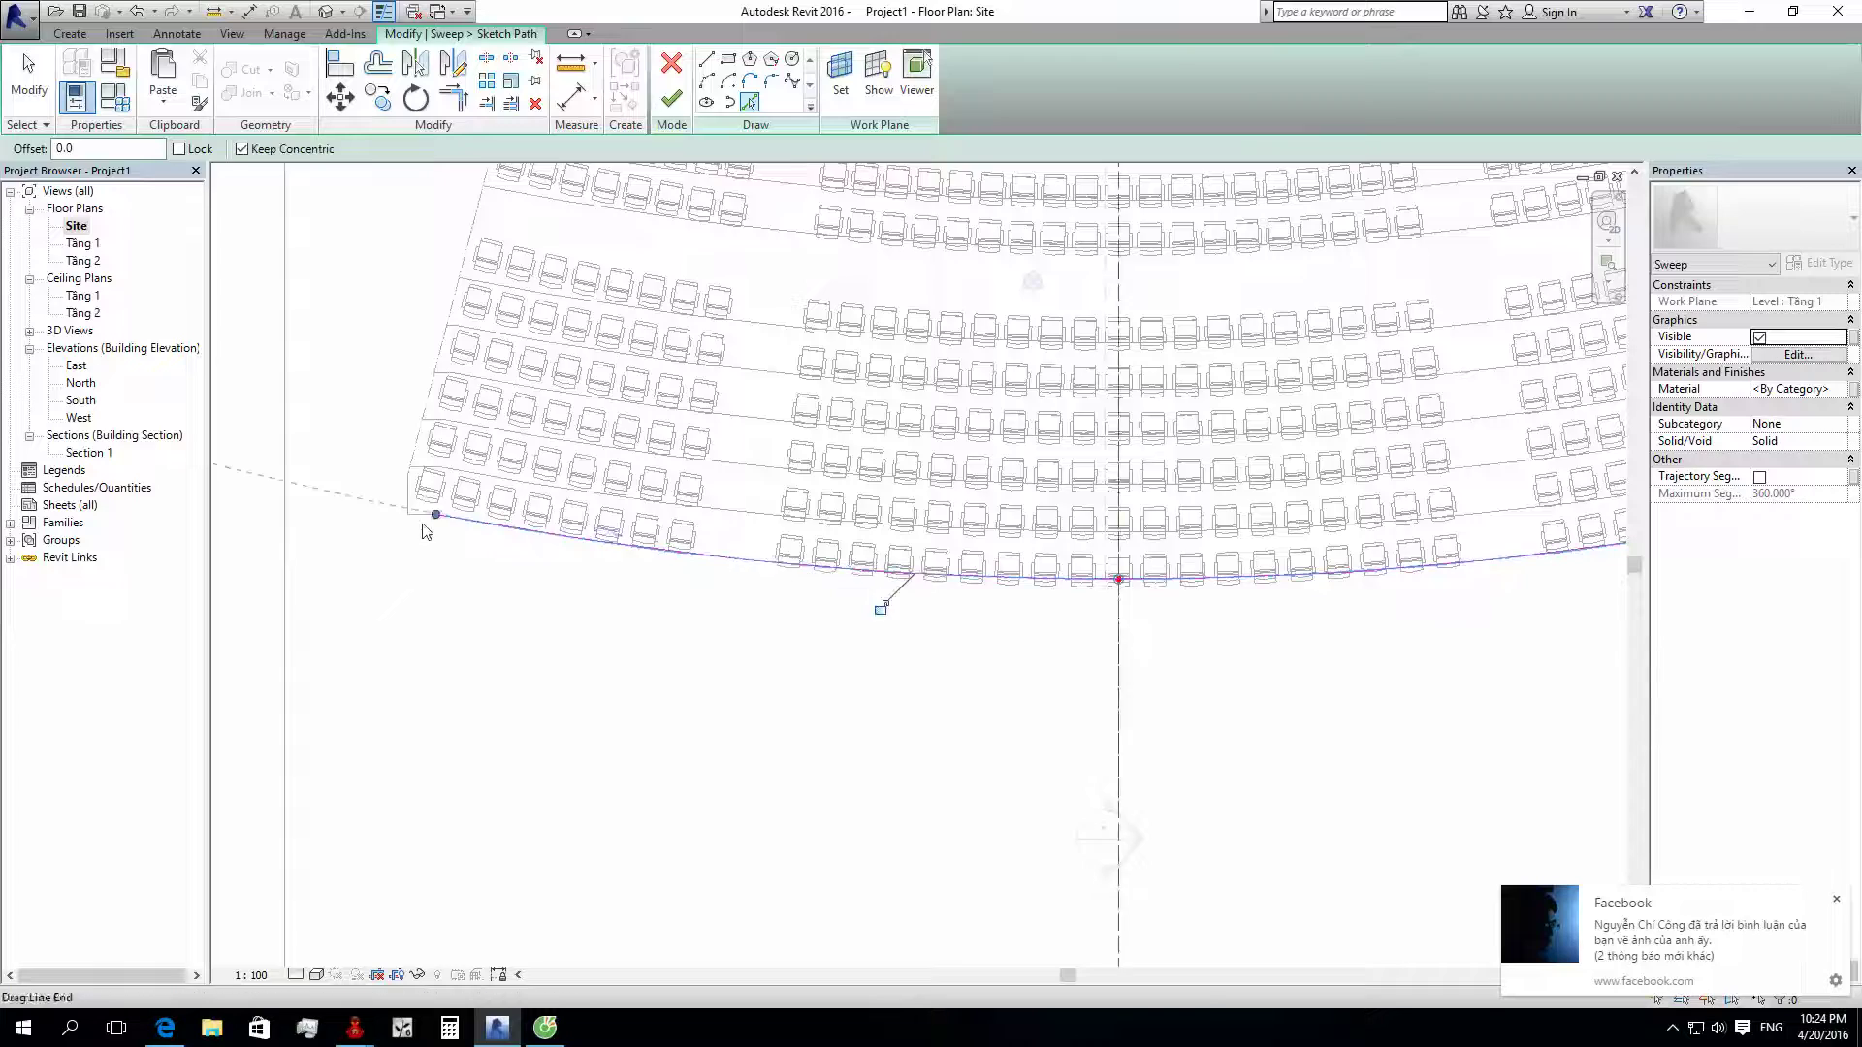
# Step: Move the path arc left of the seating, finish the path and begin editing the profile
pyautogui.scroll(2, 1484, 715)
pyautogui.scroll(-2, 404, 520)
pyautogui.scroll(-3, 1048, 516)
pyautogui.scroll(5, 1047, 516)
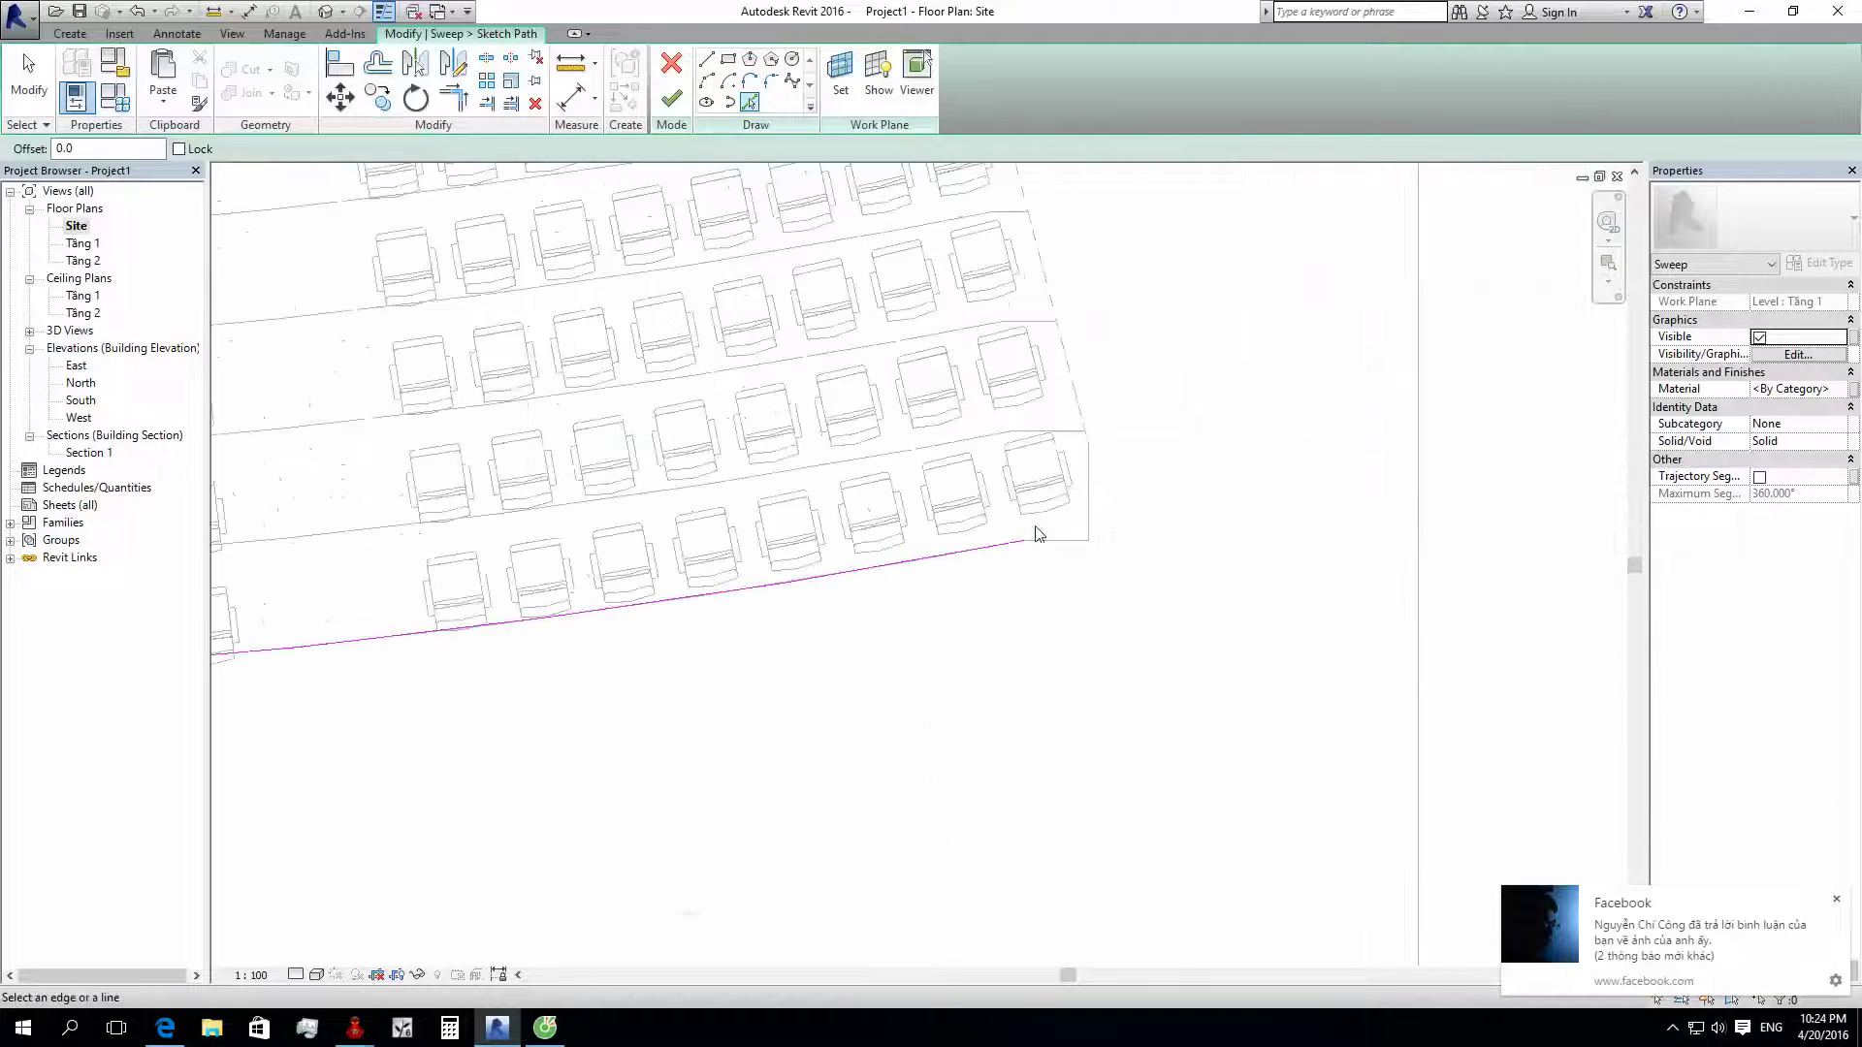
pyautogui.scroll(-5, 1049, 543)
pyautogui.press('Escape')
pyautogui.moveTo(914, 553); pyautogui.dragTo(1177, 658, button='middle')
pyautogui.click(1010, 626)
pyautogui.scroll(-1, 1149, 652)
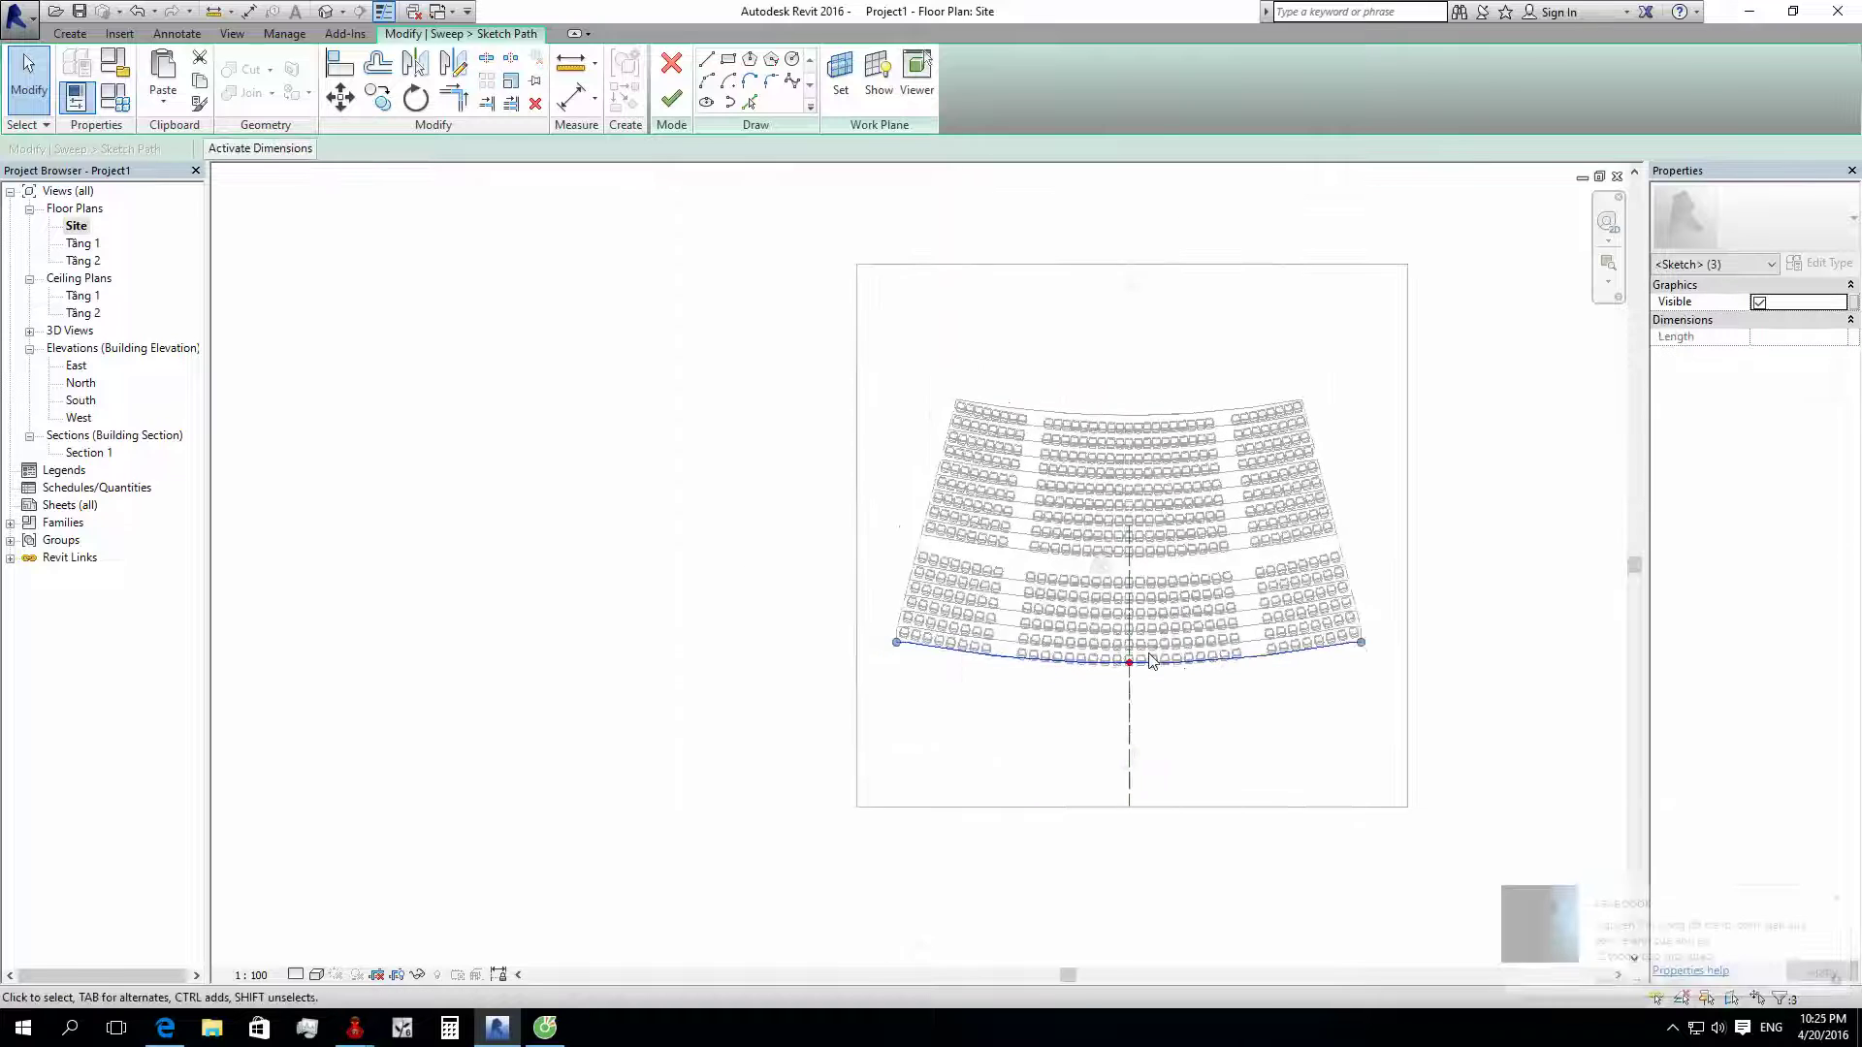
pyautogui.scroll(-2, 1111, 662)
pyautogui.moveTo(767, 640)
pyautogui.mouseDown()
pyautogui.moveTo(754, 629)
pyautogui.moveTo(726, 657)
pyautogui.mouseUp()
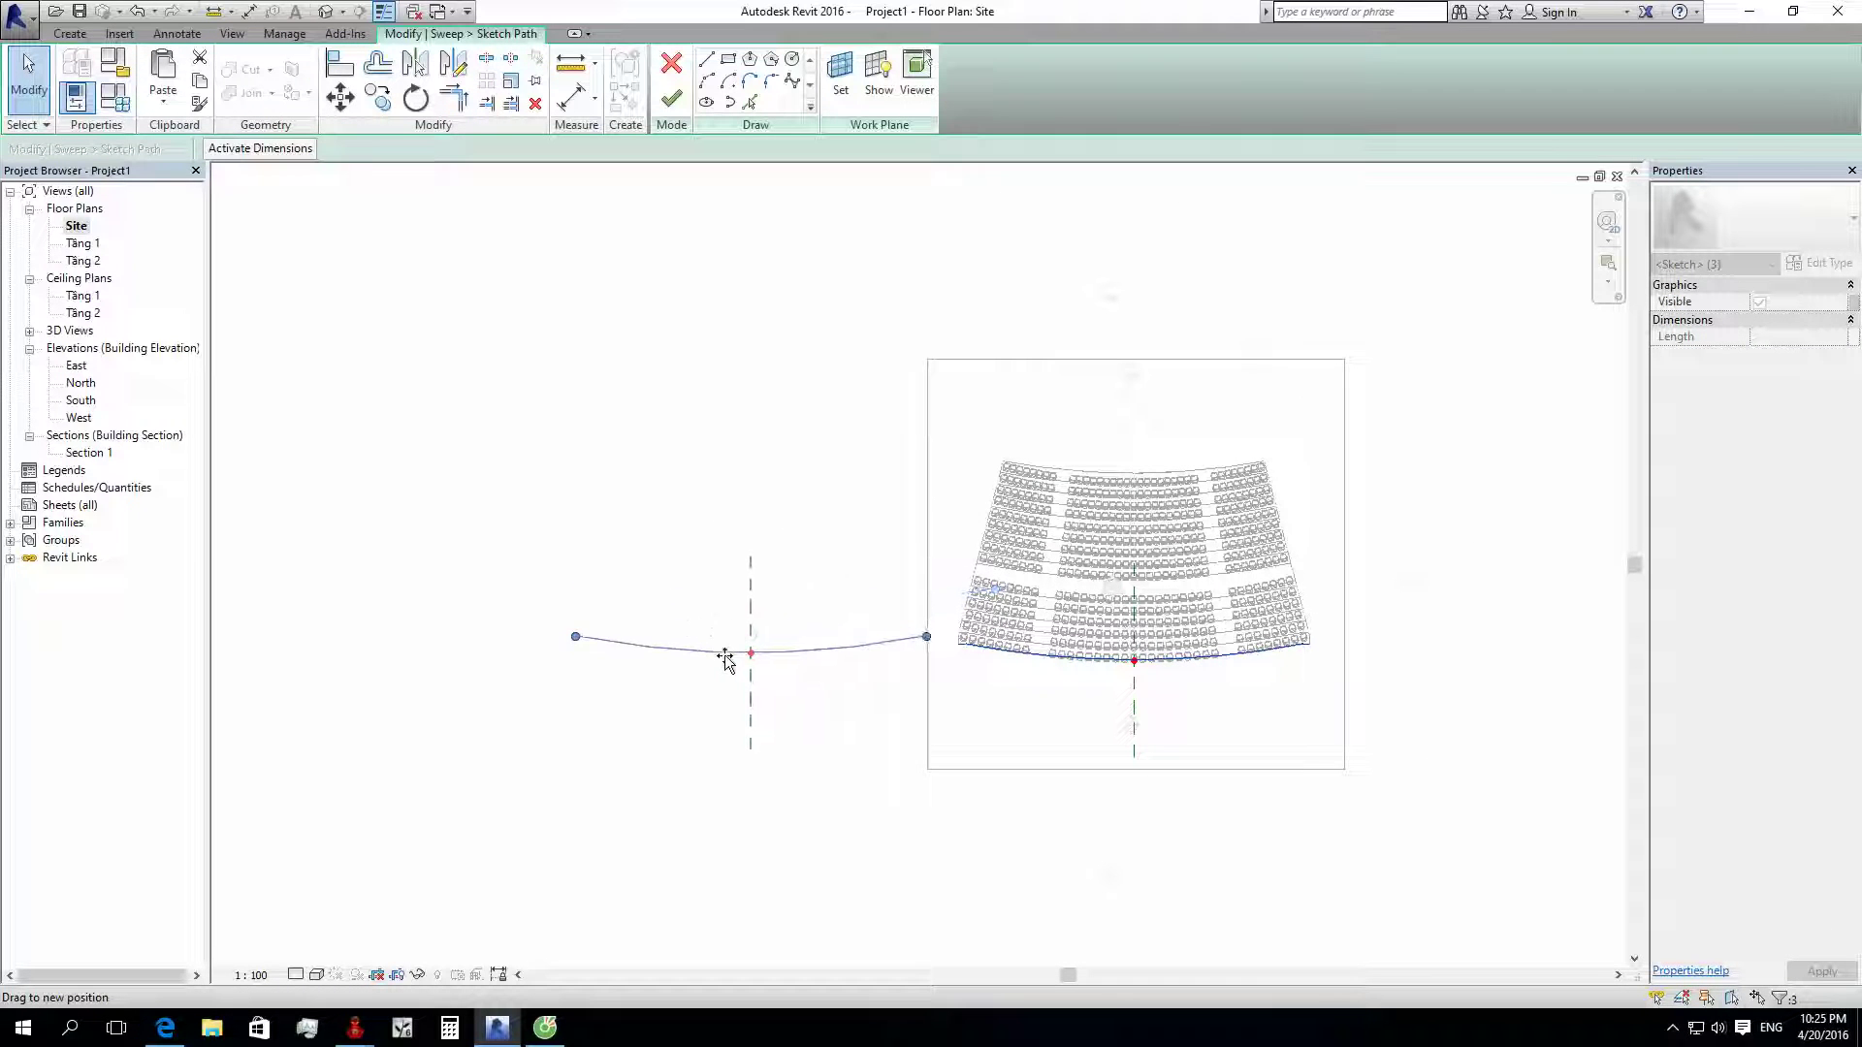
pyautogui.click(769, 640)
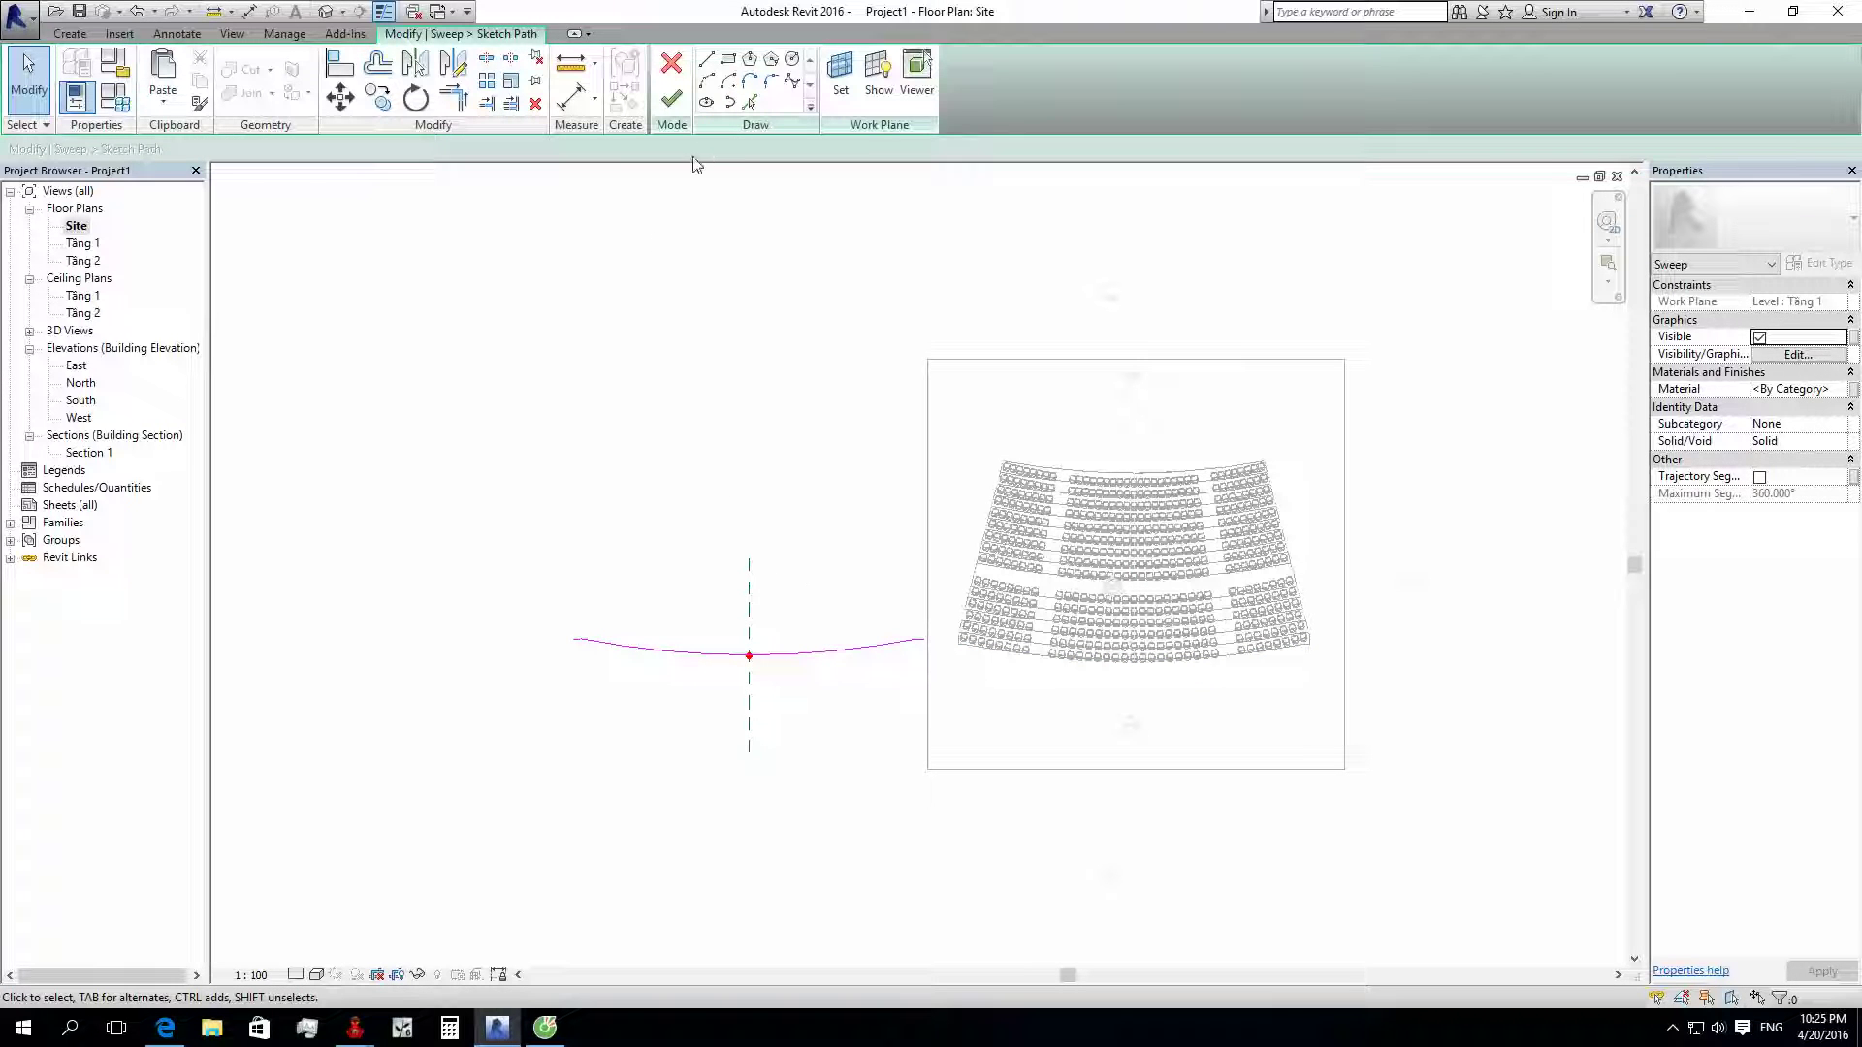
pyautogui.click(670, 100)
pyautogui.click(1003, 102)
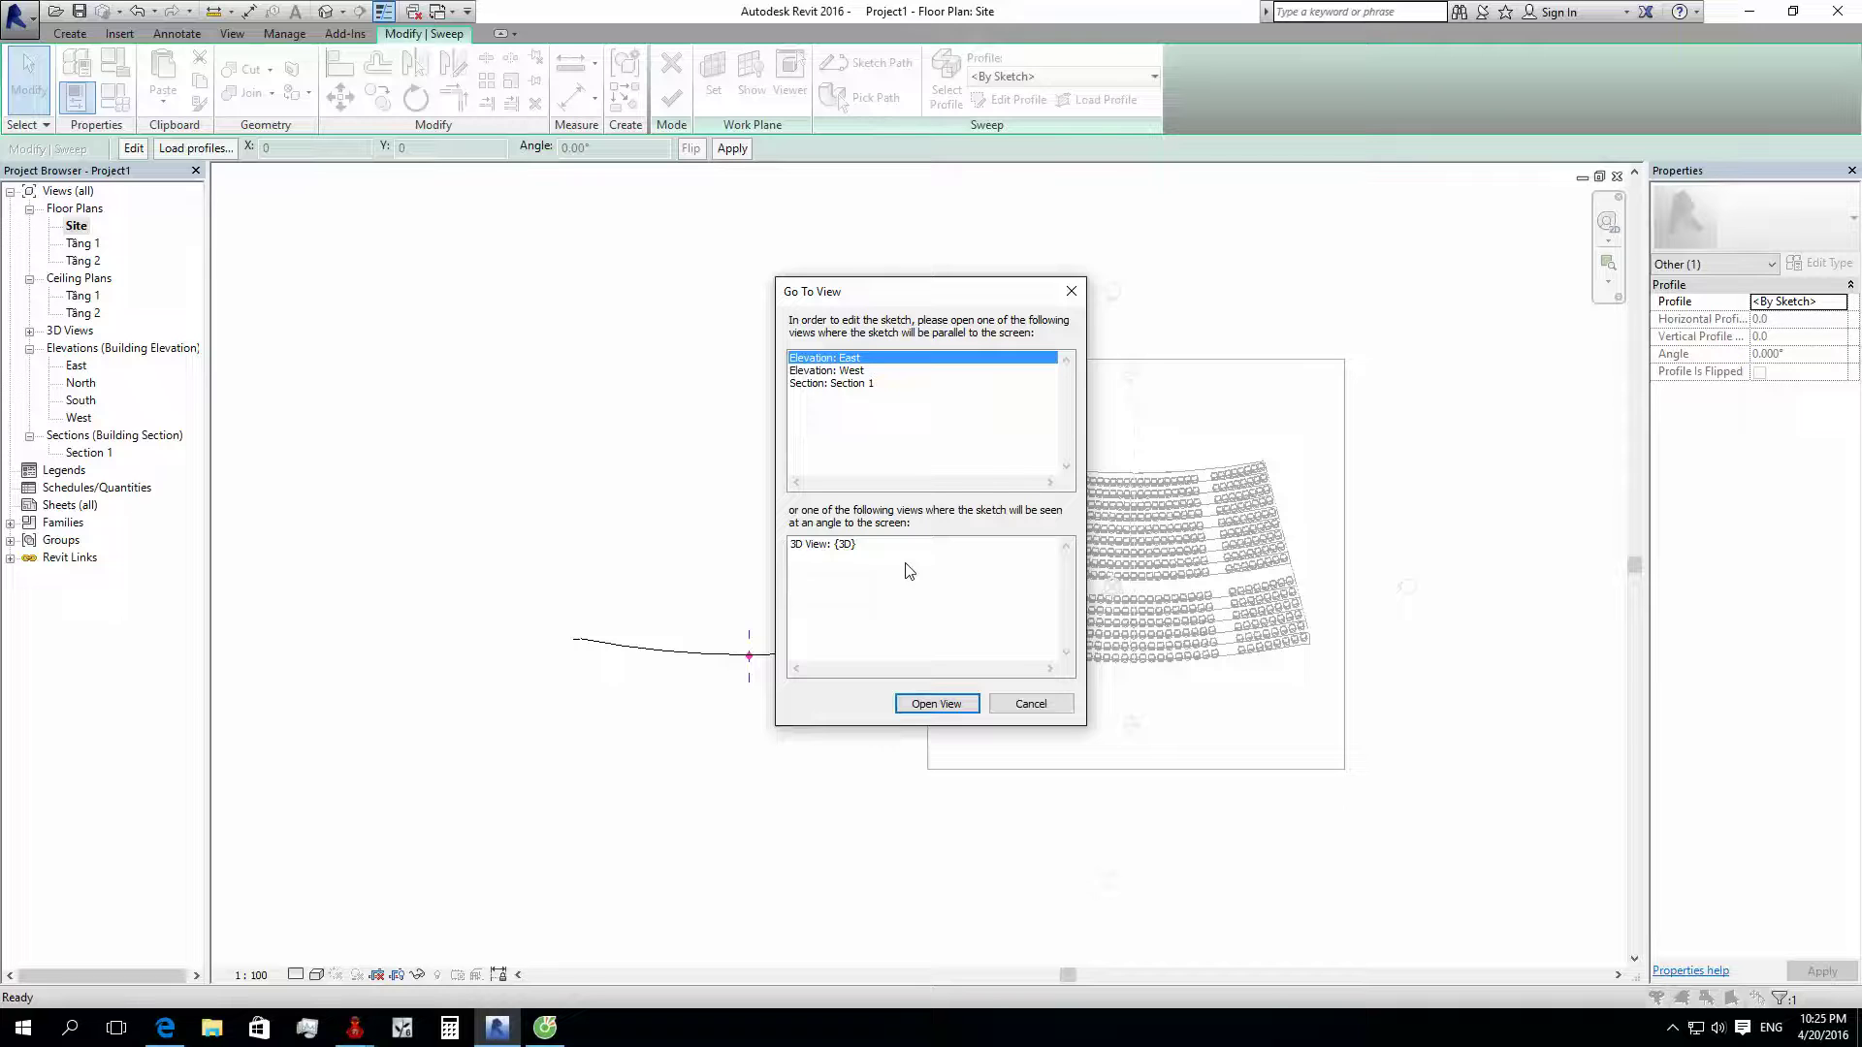
# Step: Open the East elevation and hide the Furniture category with VG
pyautogui.click(927, 705)
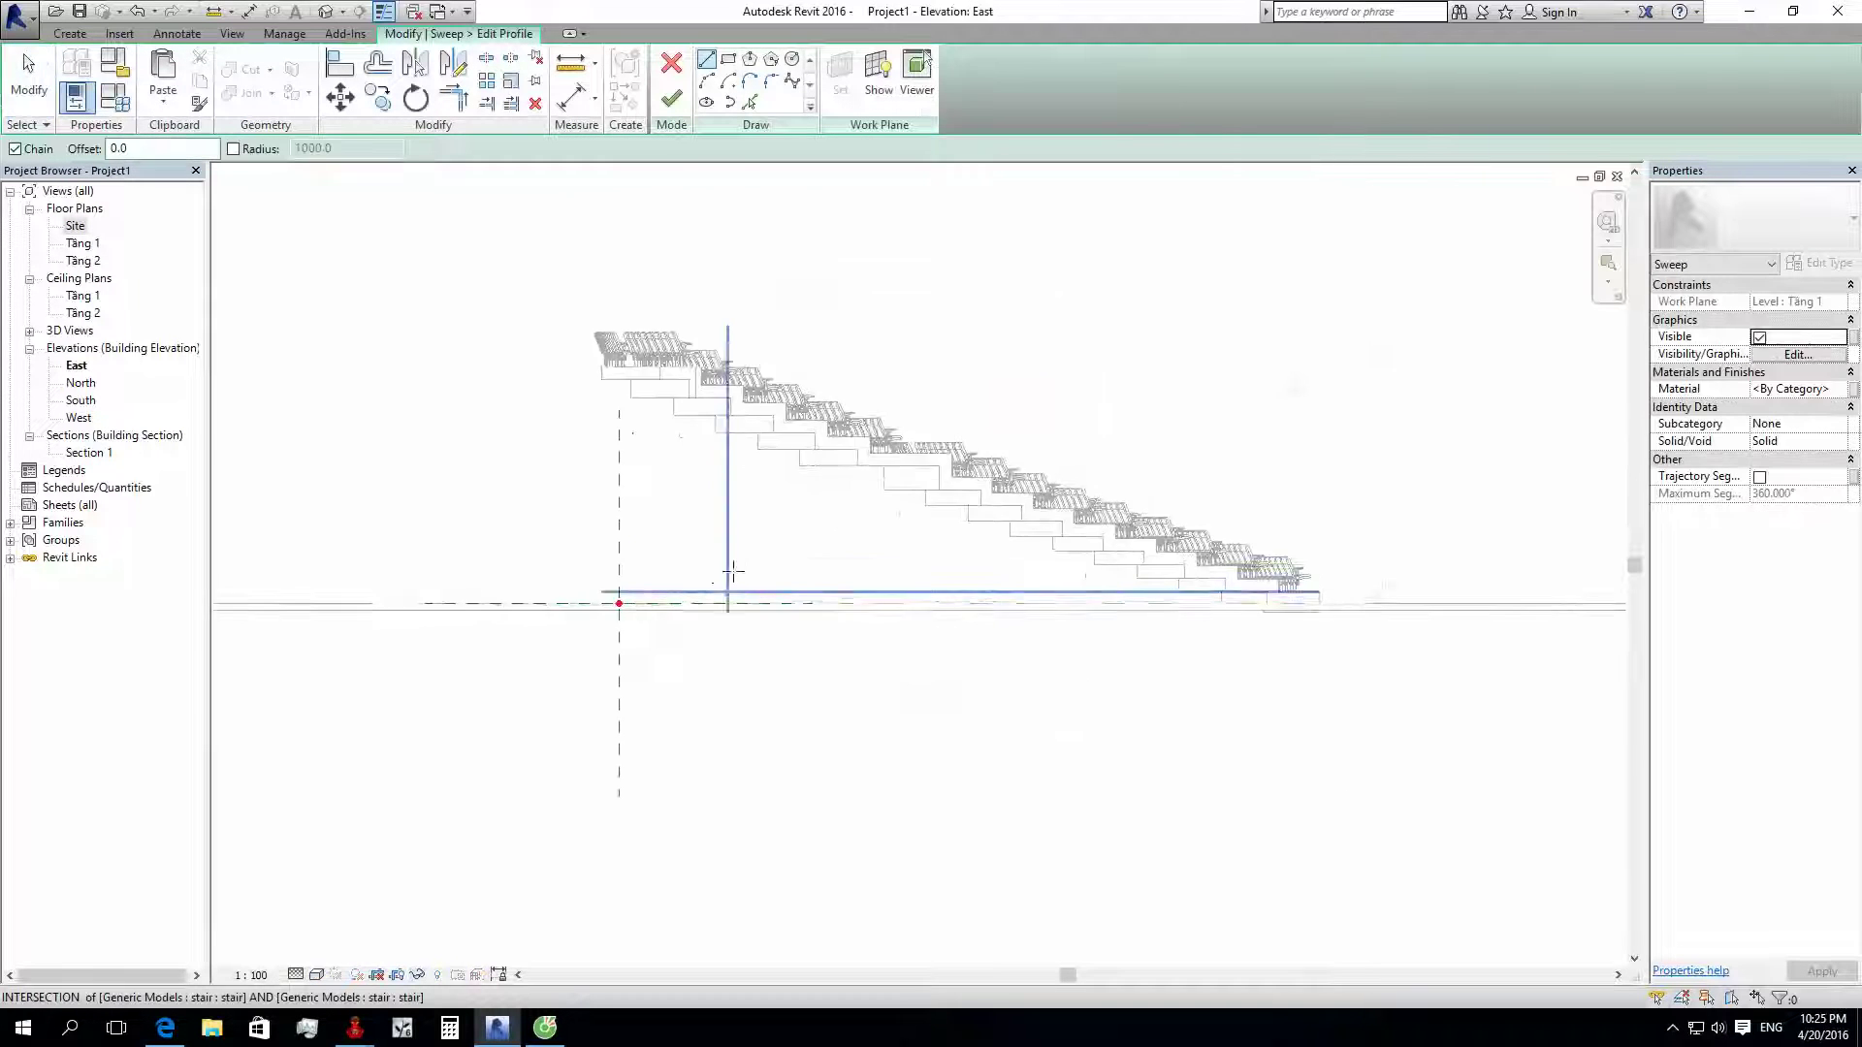
pyautogui.press('v')
pyautogui.press('v')
pyautogui.click(635, 601)
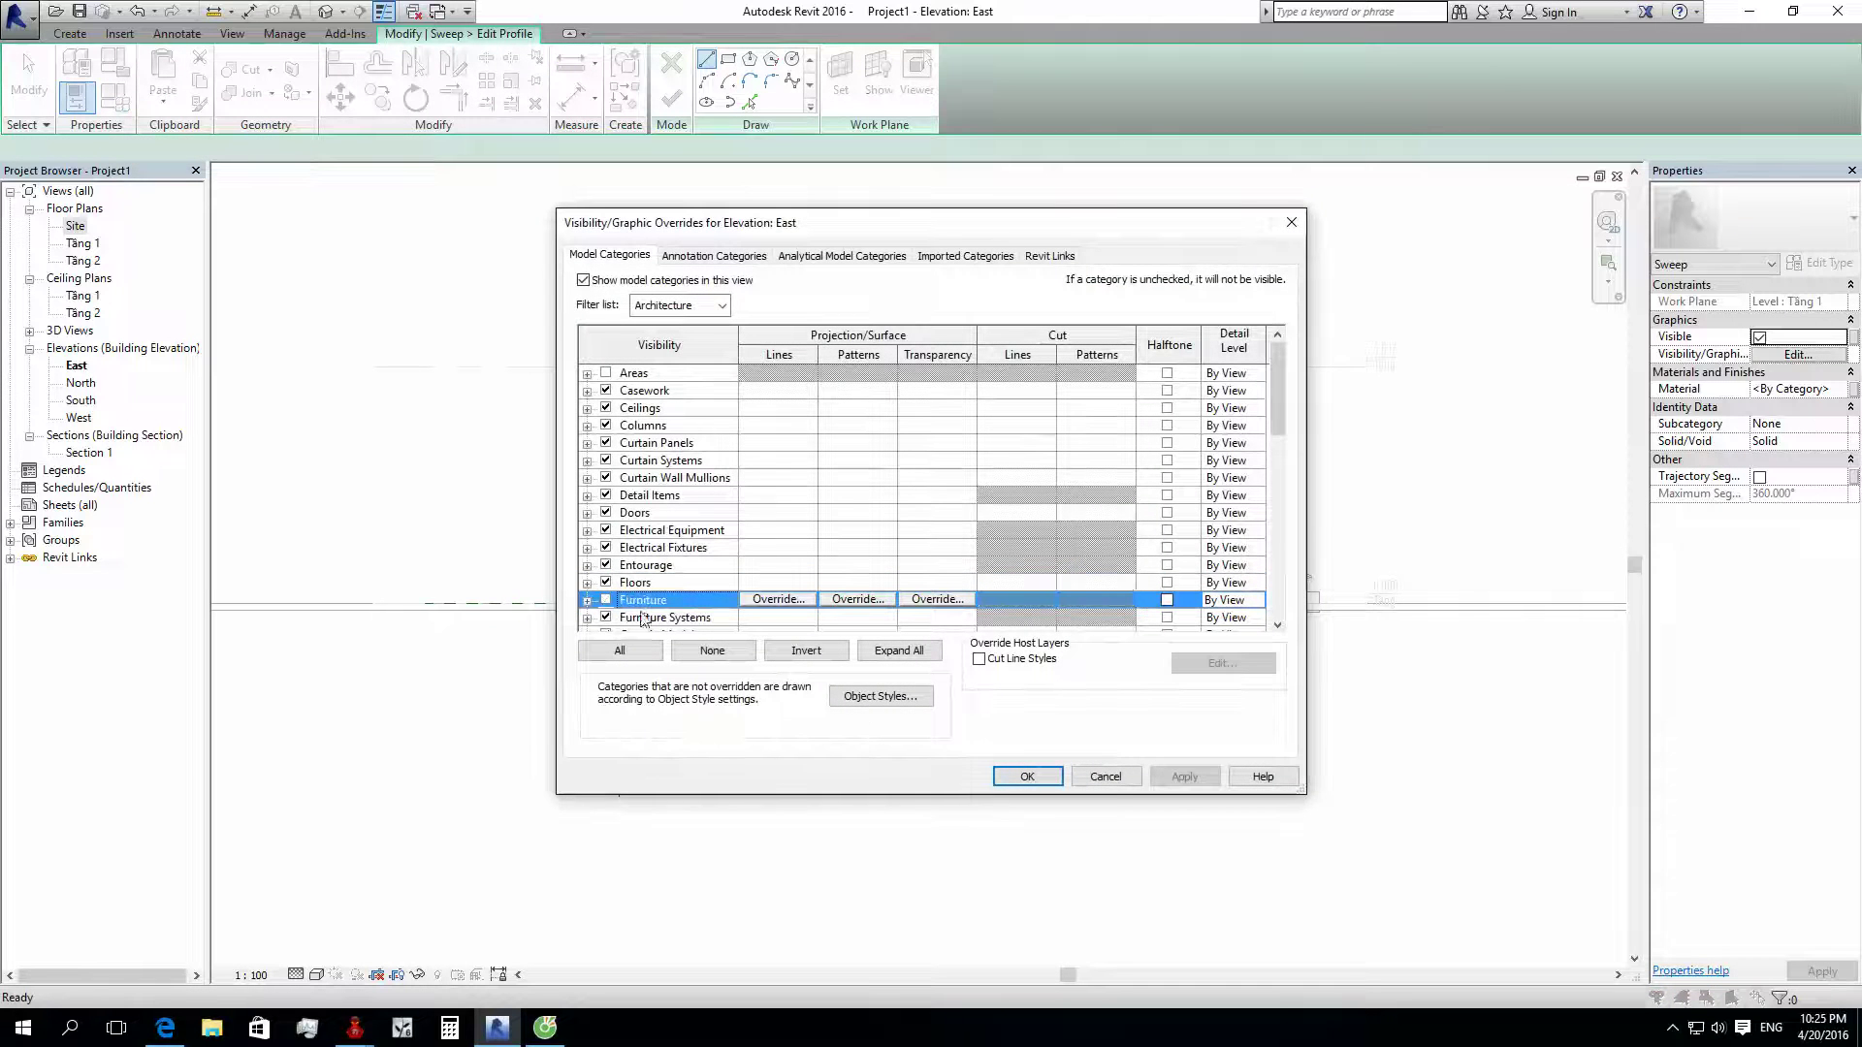
pyautogui.click(1004, 776)
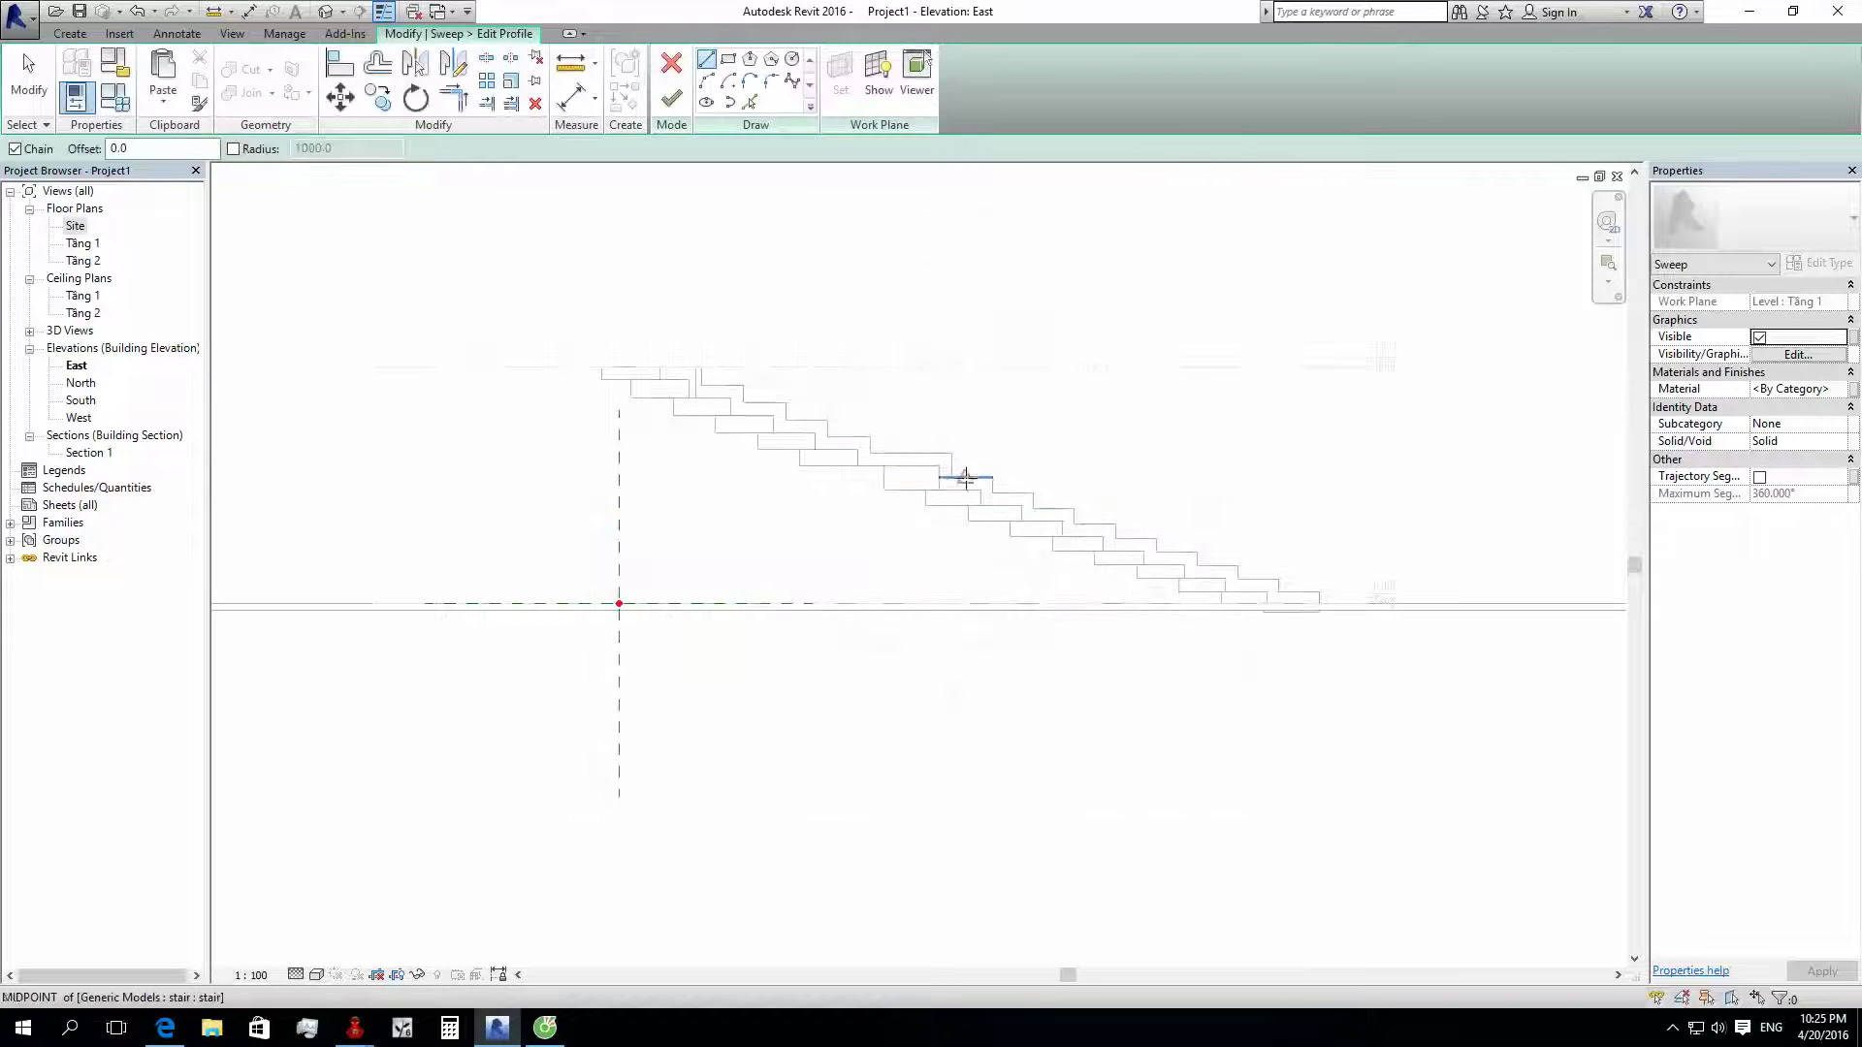
pyautogui.scroll(-2, 906, 469)
pyautogui.scroll(2, 840, 486)
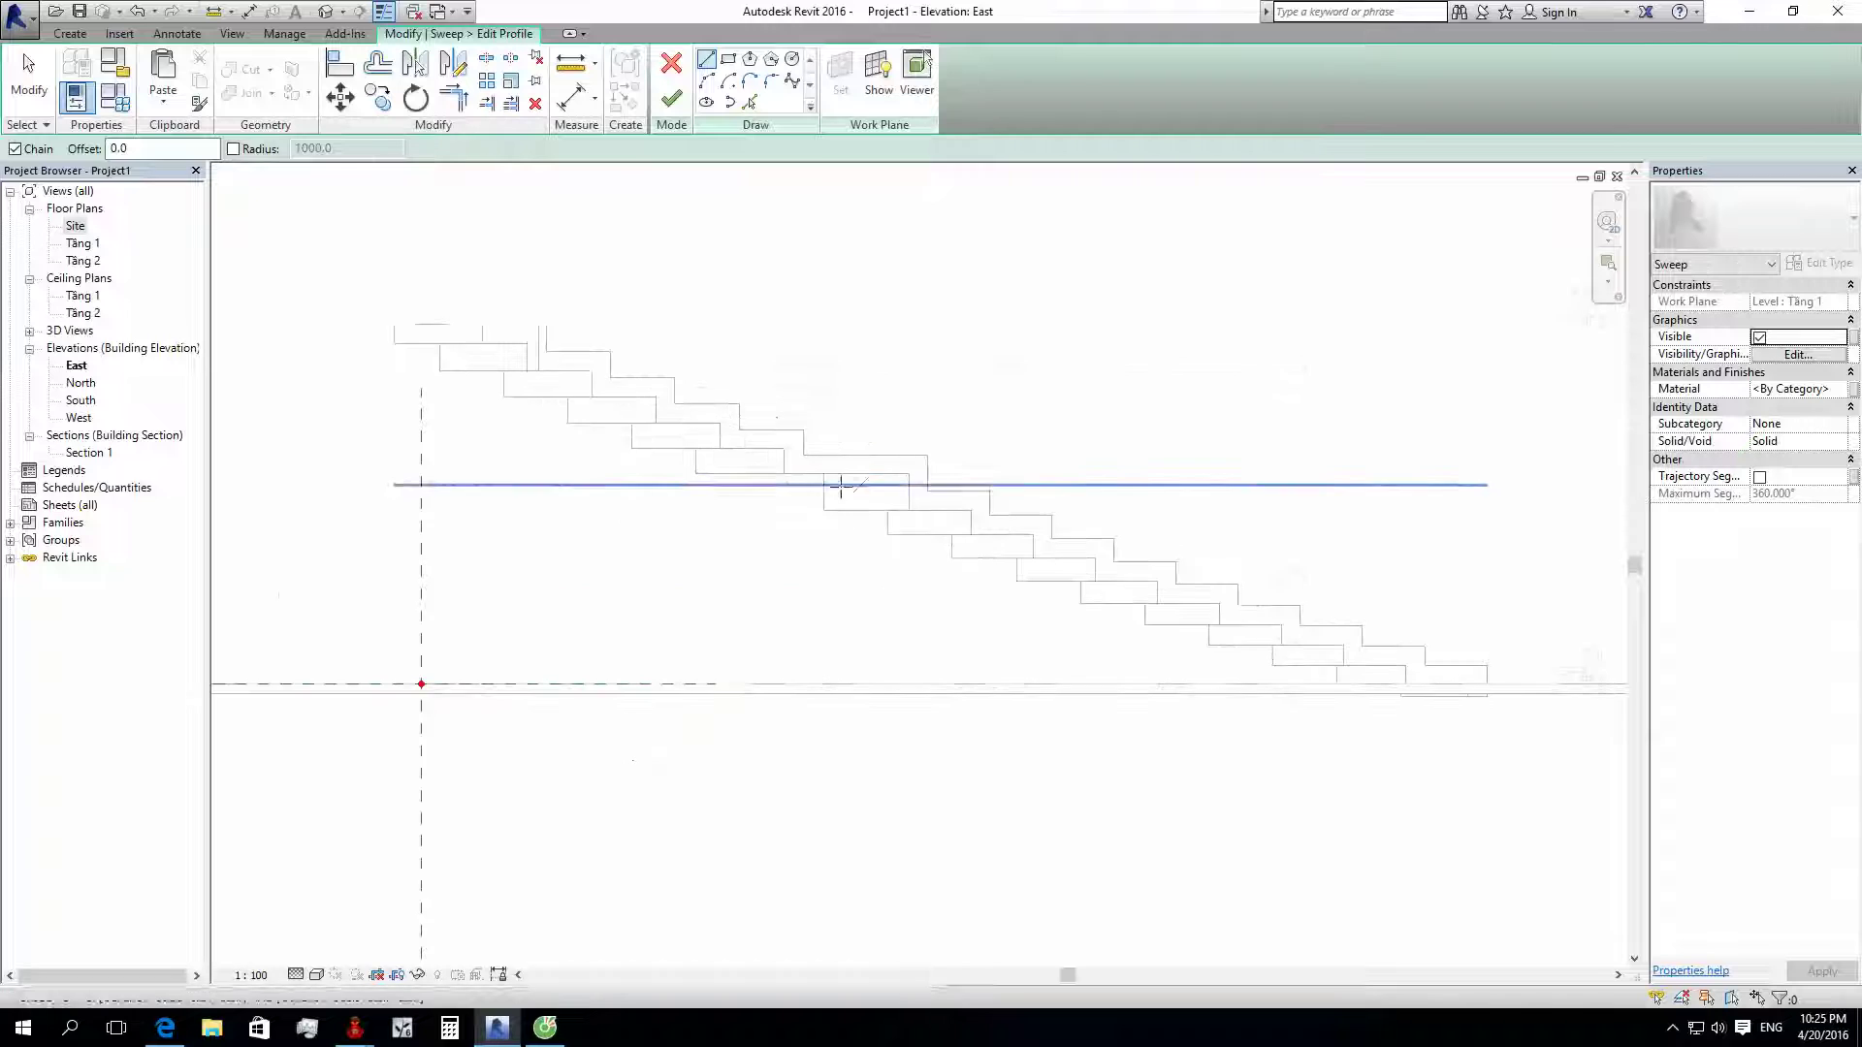
pyautogui.scroll(-2, 608, 553)
pyautogui.moveTo(608, 553); pyautogui.dragTo(786, 552, button='middle')
# Step: Reframe the elevation around the level line, discarding an accidental profile line
pyautogui.scroll(2, 873, 548)
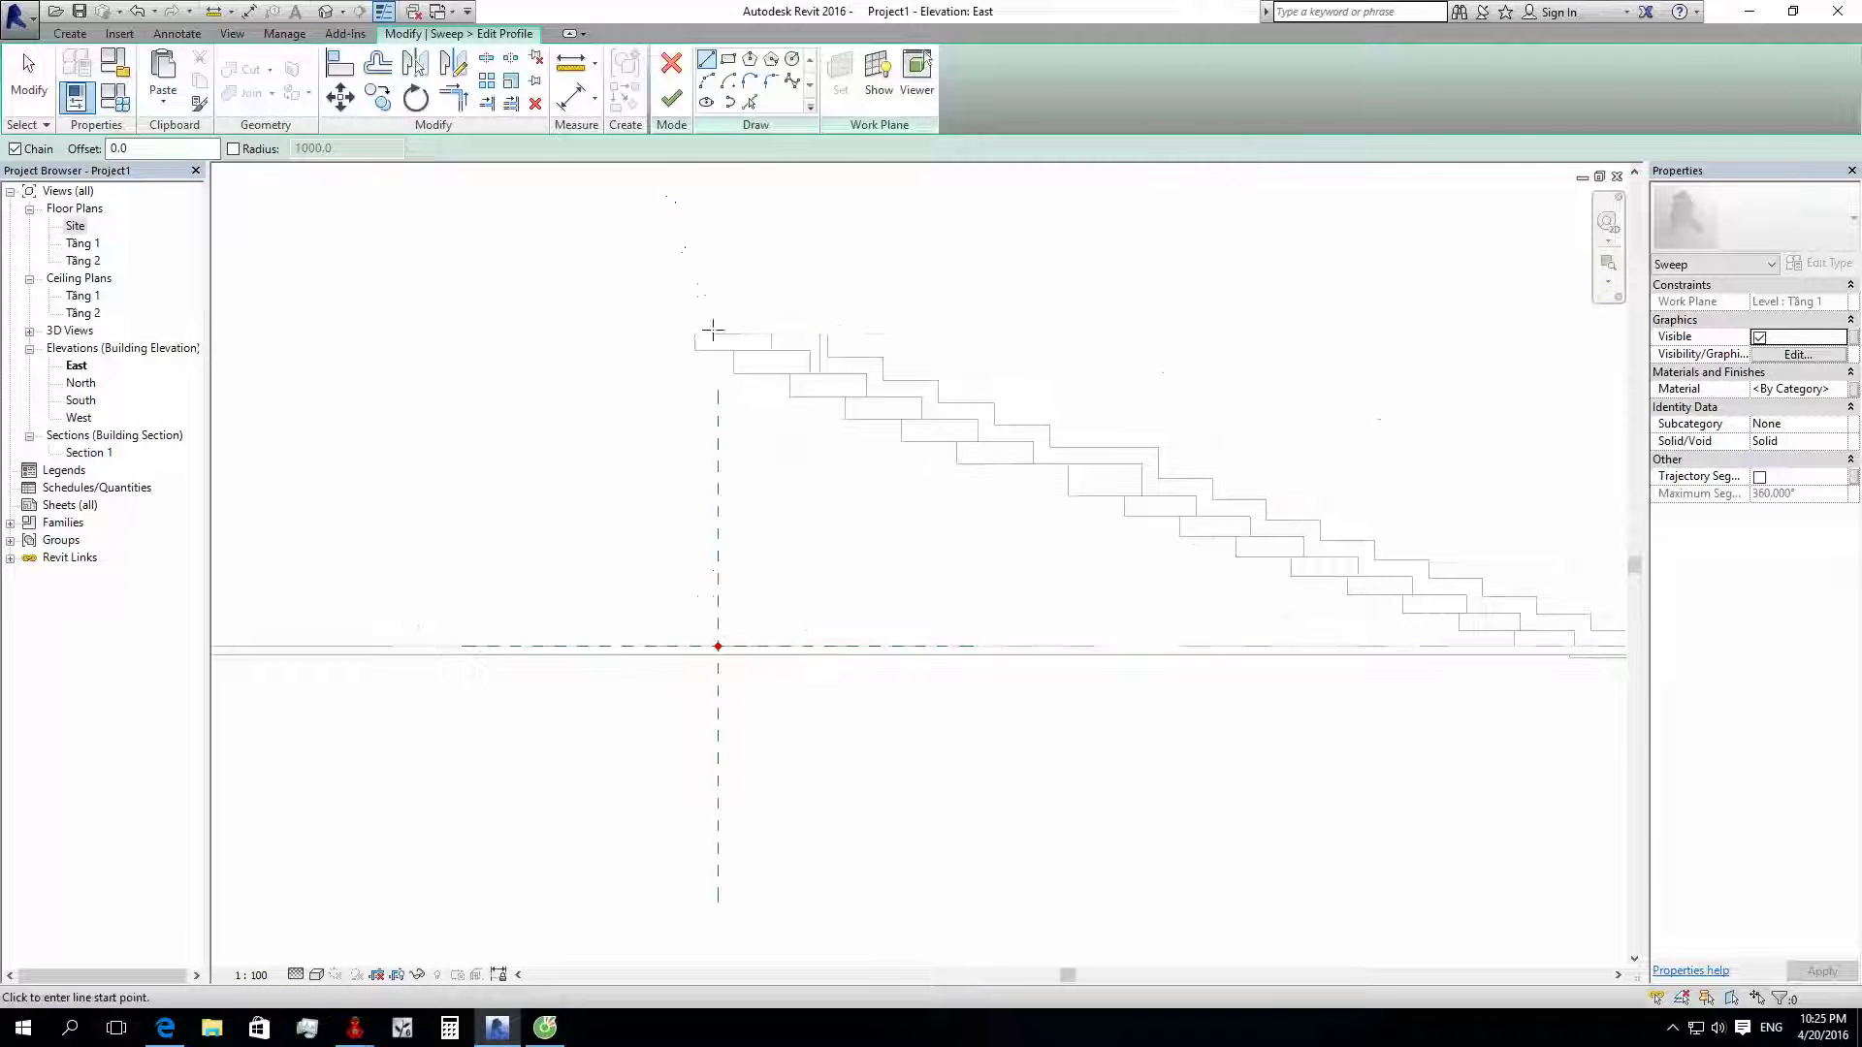
pyautogui.scroll(1, 690, 569)
pyautogui.scroll(3, 782, 649)
pyautogui.scroll(2, 831, 646)
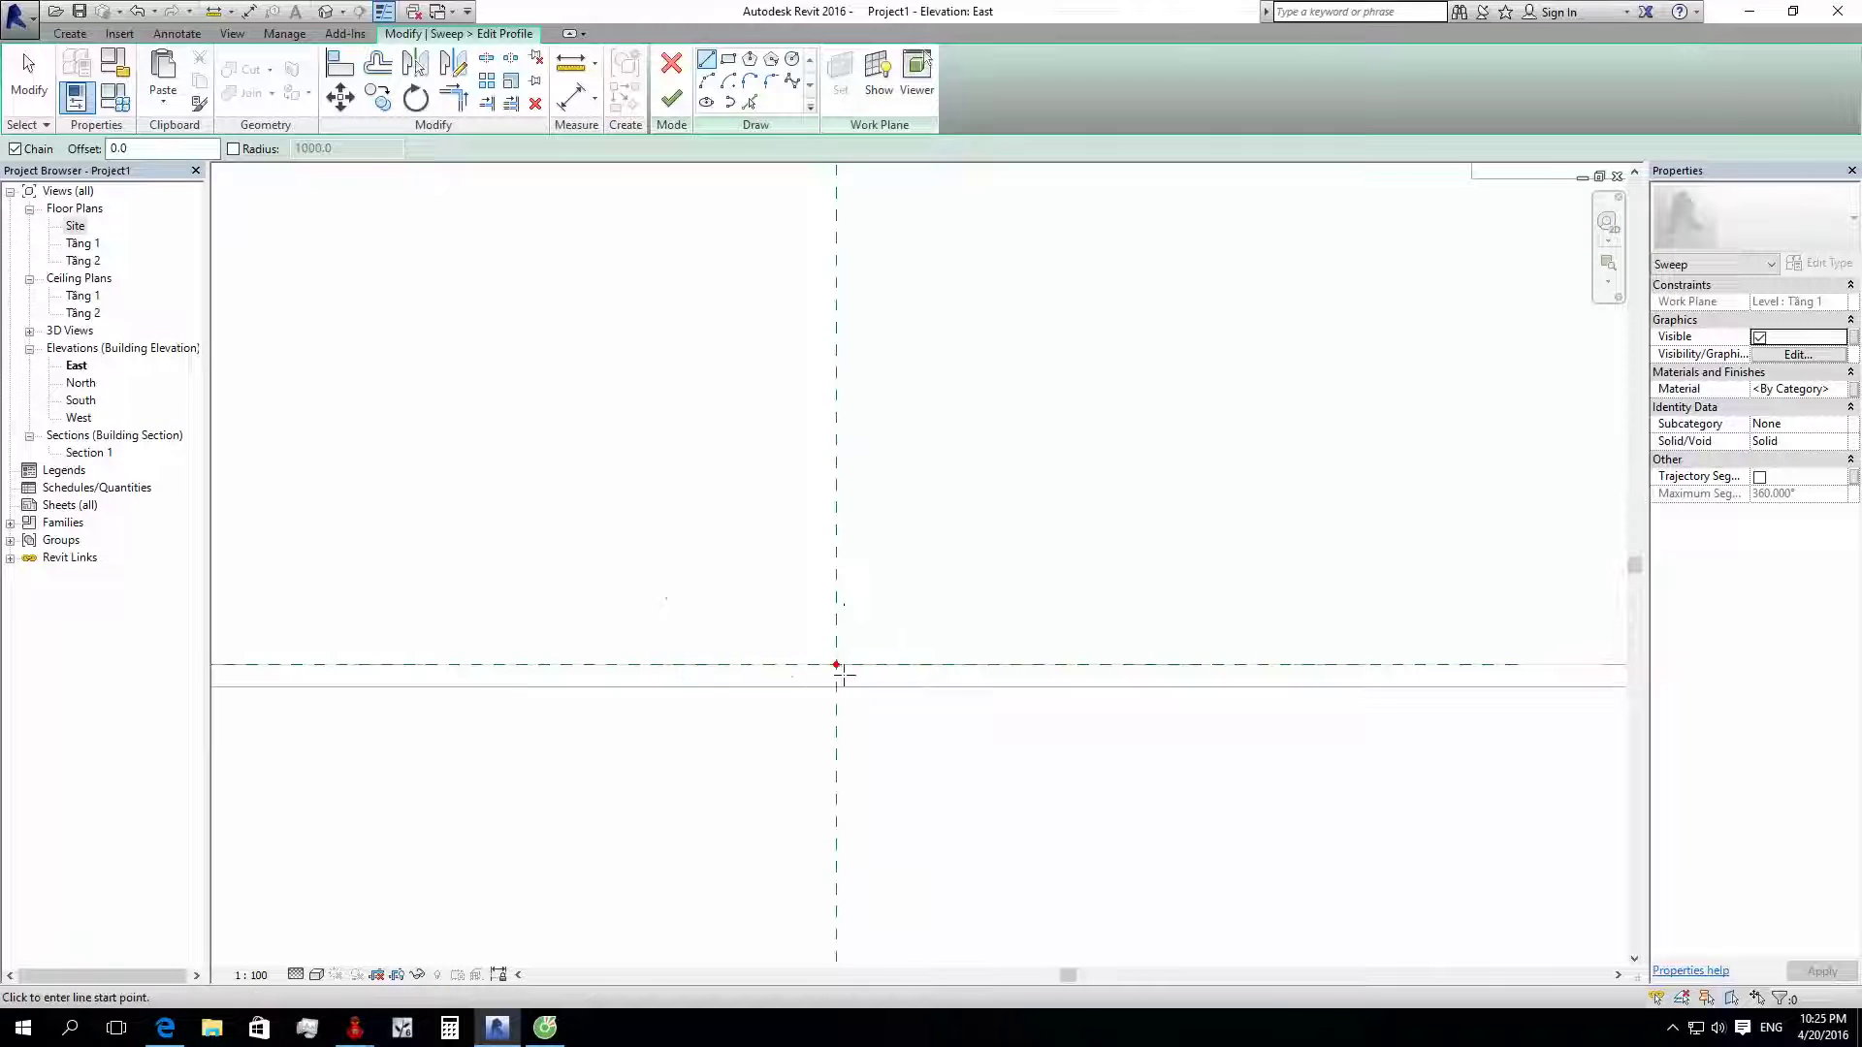
pyautogui.scroll(-5, 836, 676)
pyautogui.scroll(1, 1525, 685)
pyautogui.moveTo(1525, 686)
pyautogui.mouseDown(button='middle')
pyautogui.moveTo(885, 677)
pyautogui.moveTo(1009, 776)
pyautogui.mouseUp(button='middle')
pyautogui.scroll(3, 886, 677)
pyautogui.scroll(-2, 894, 645)
pyautogui.scroll(4, 1028, 778)
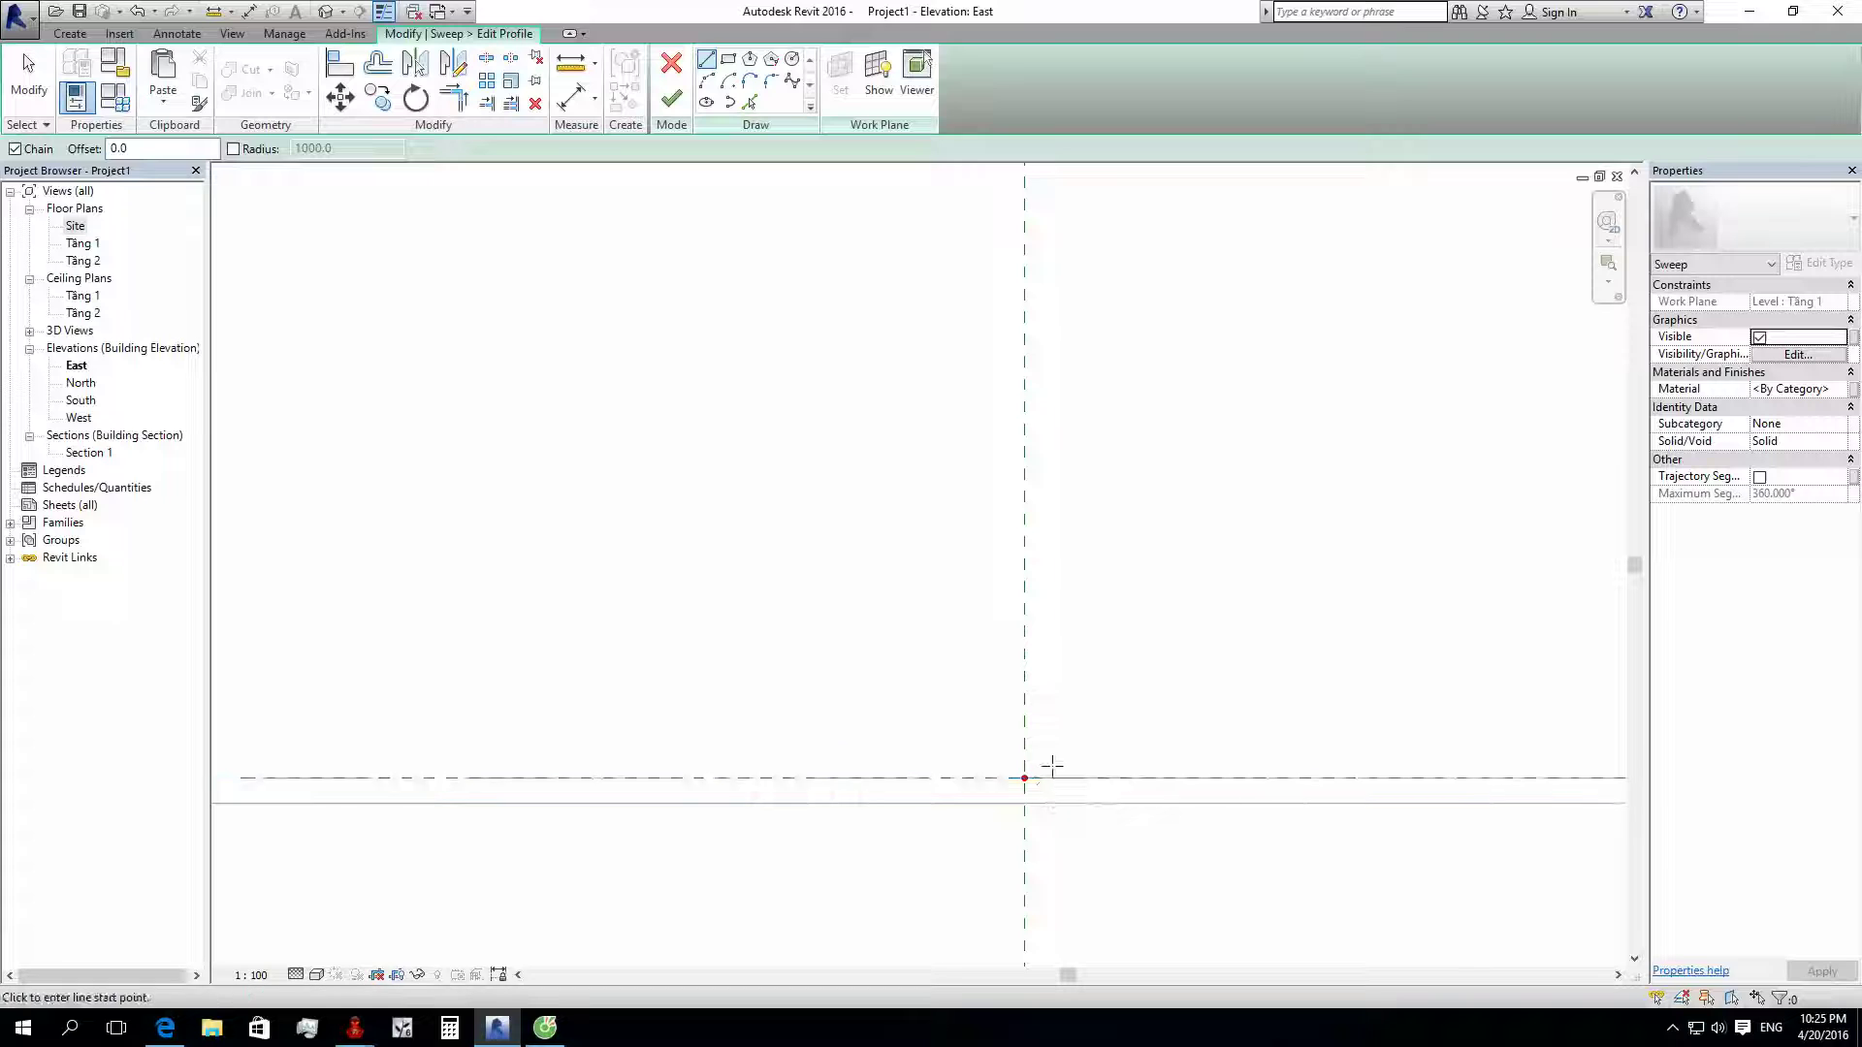
pyautogui.scroll(-3, 1261, 873)
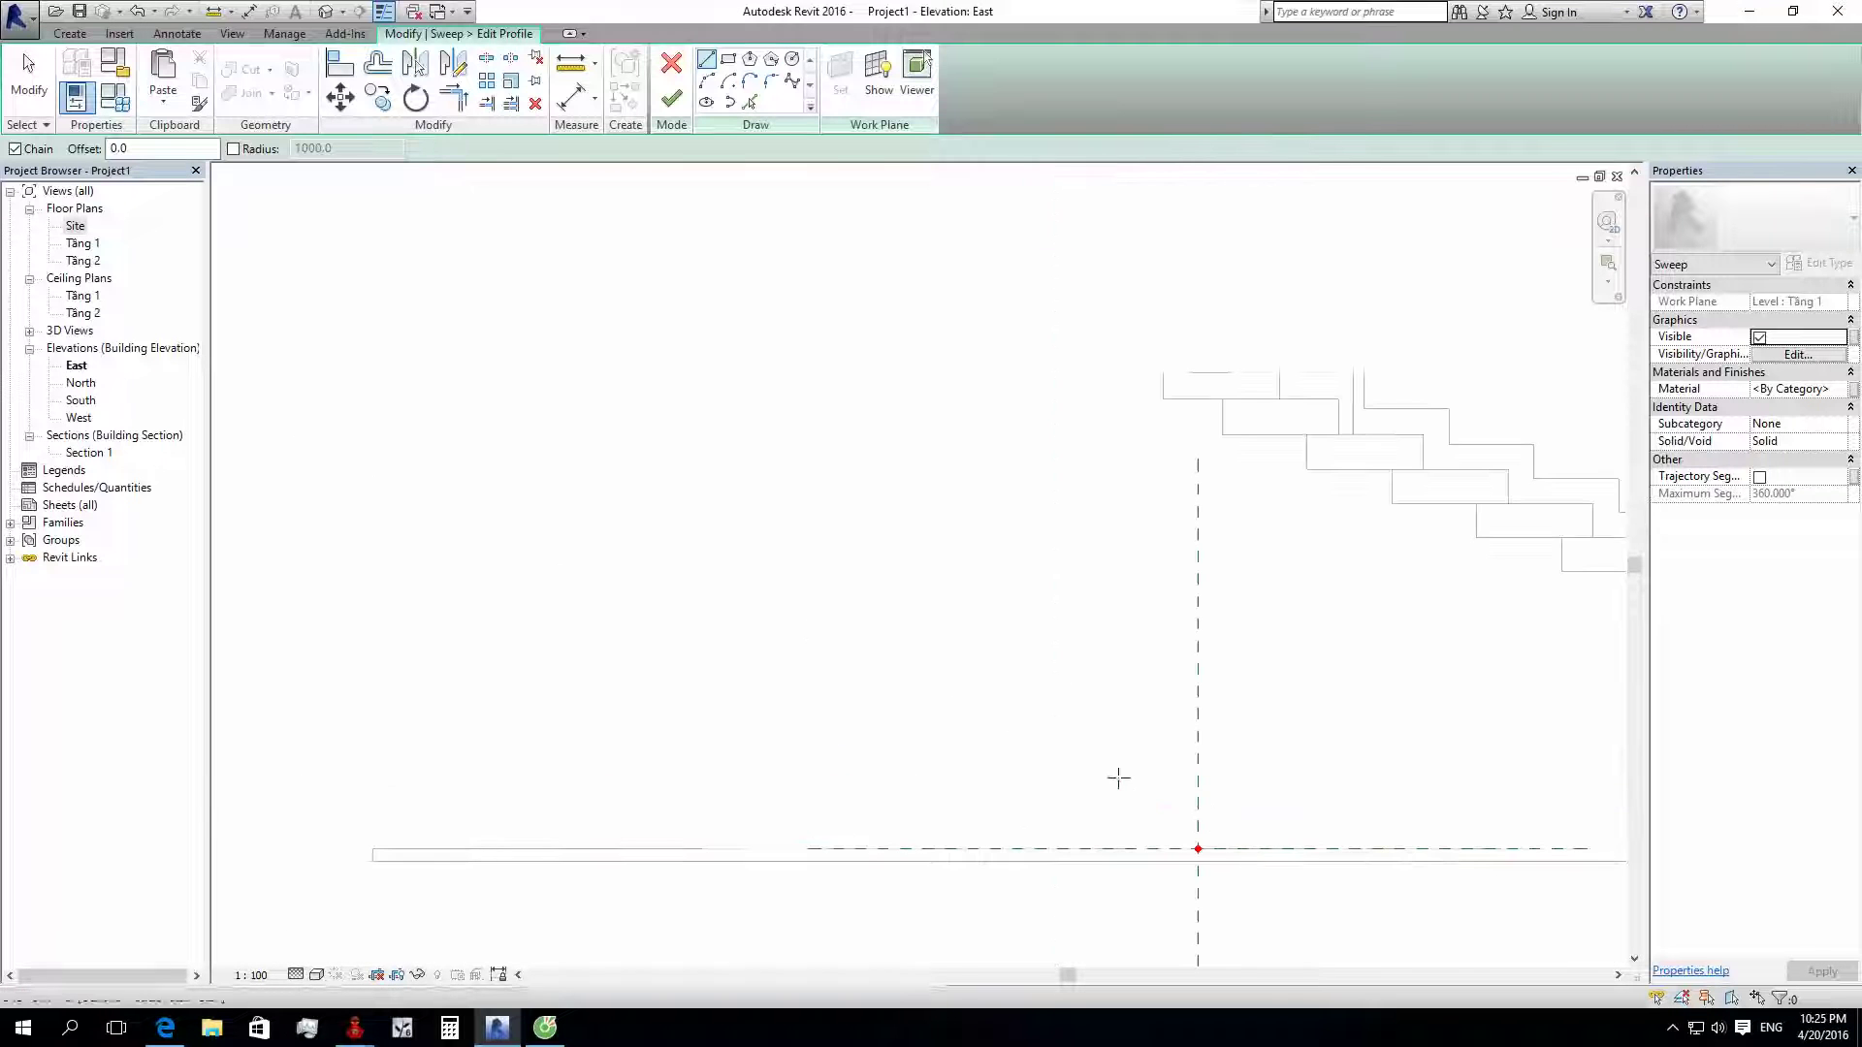
pyautogui.click(1258, 849)
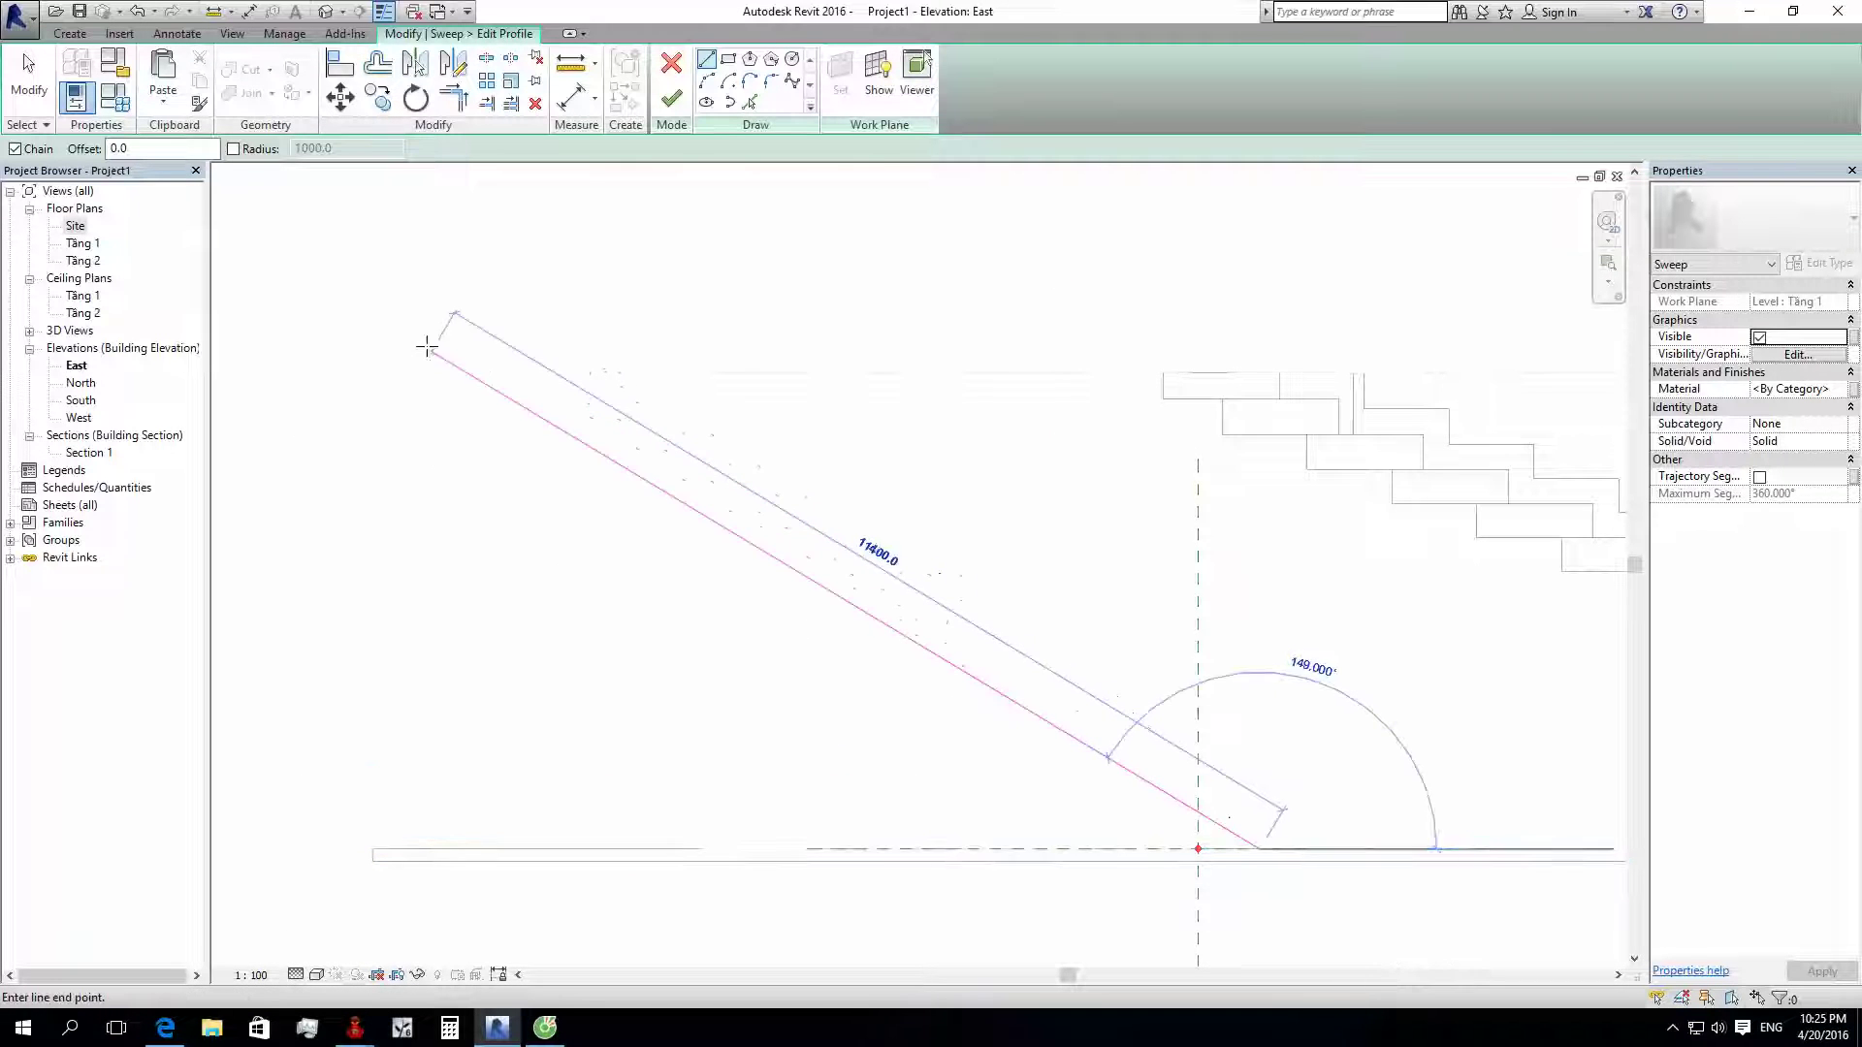
pyautogui.press('Escape')
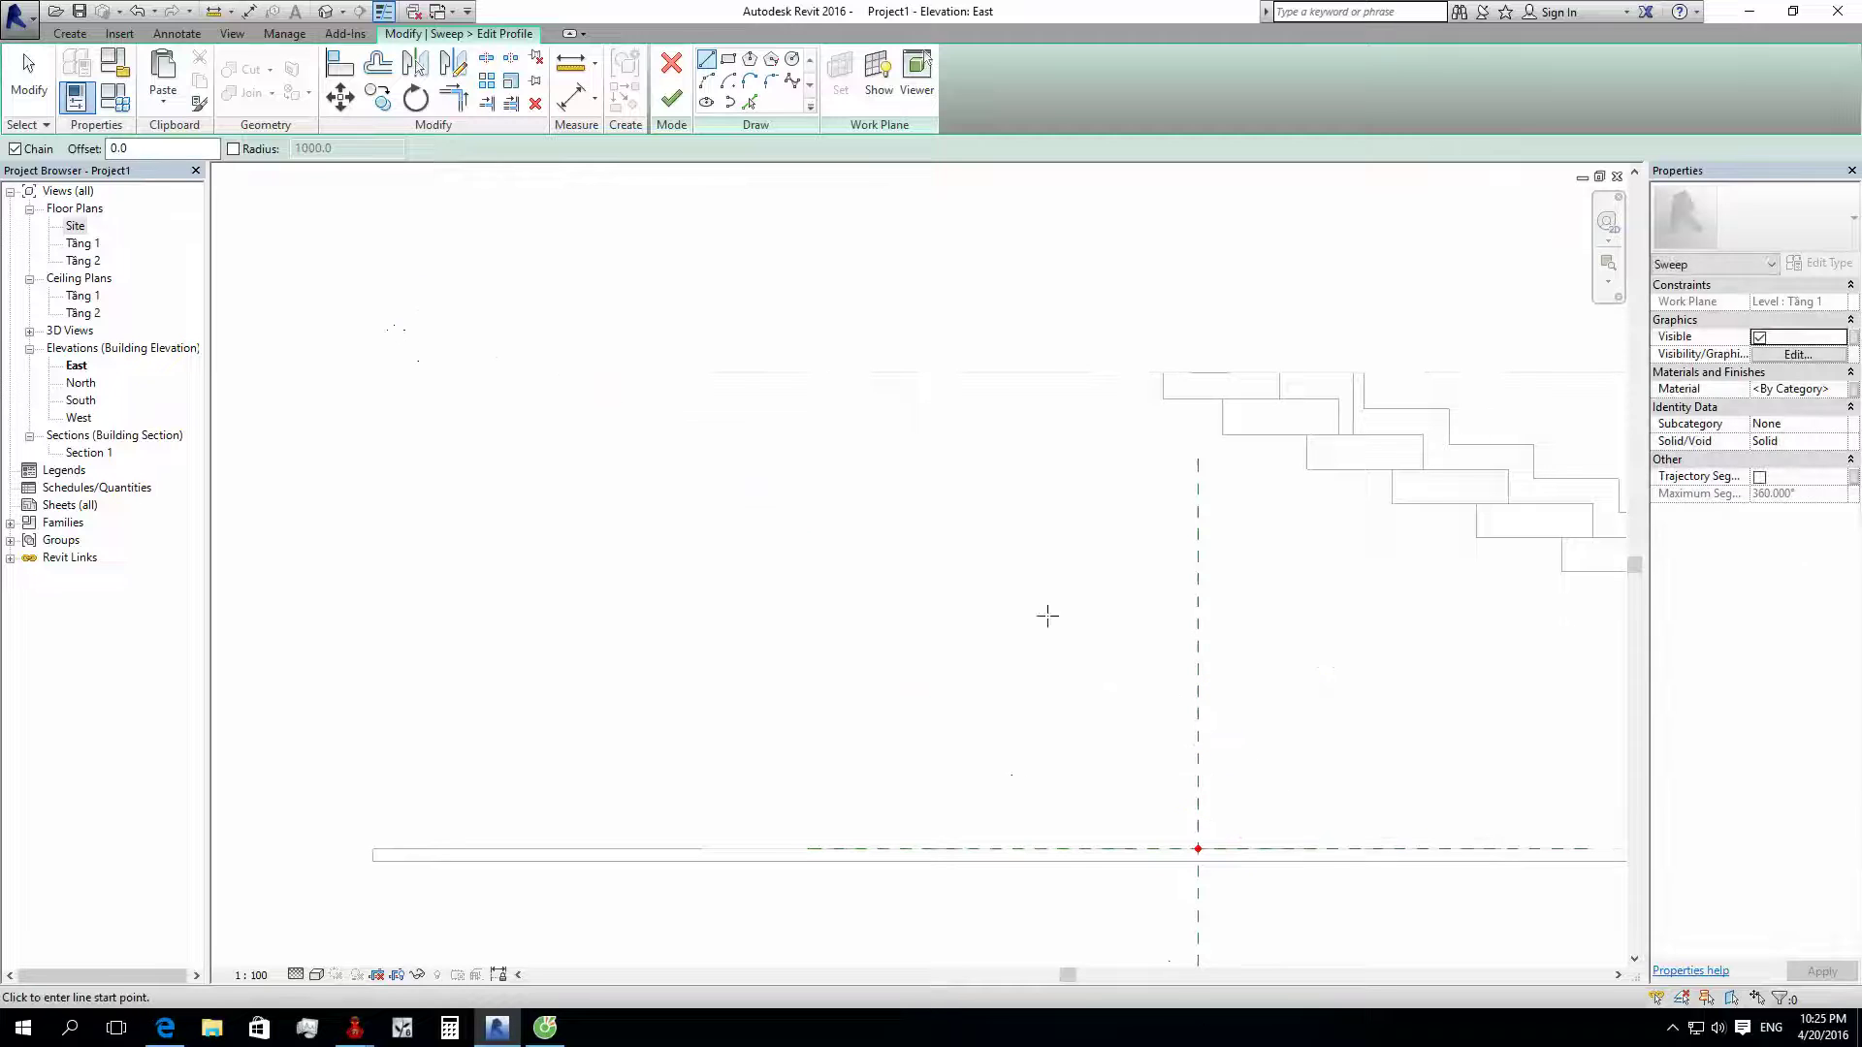
pyautogui.press('Escape')
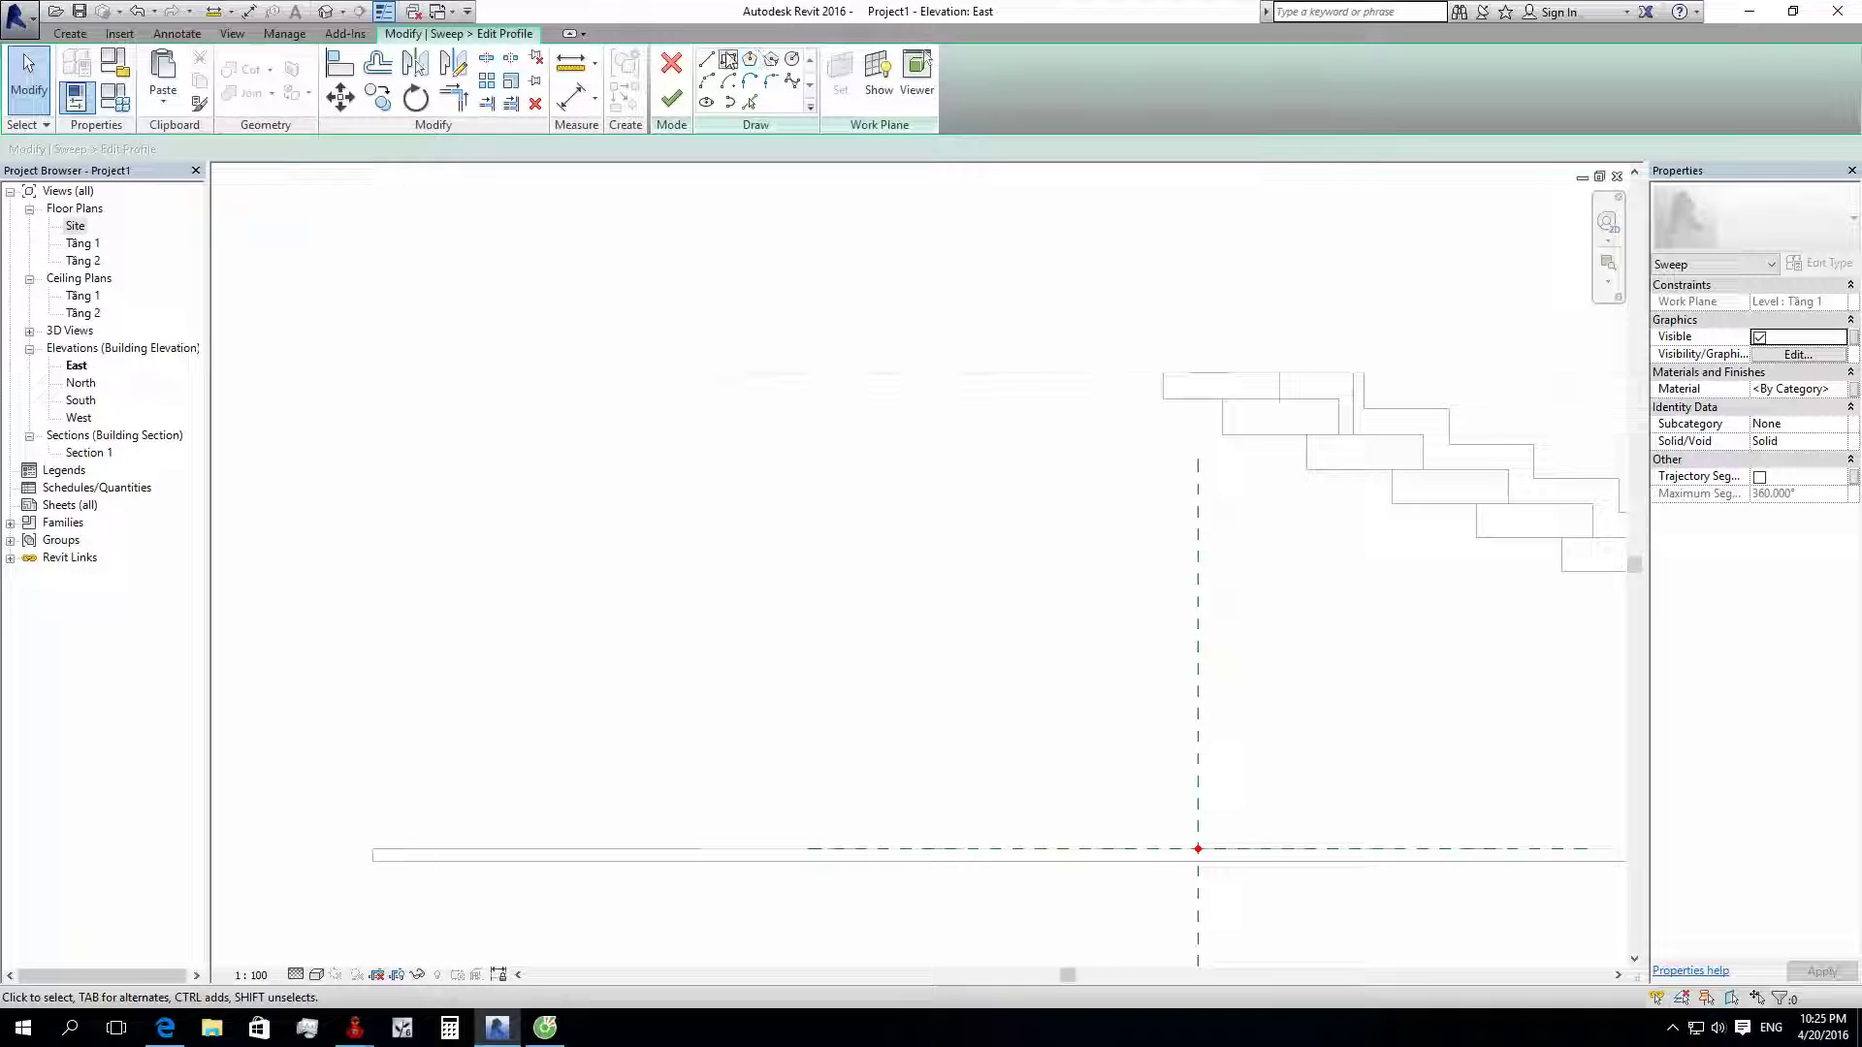
# Step: Draw a vertical reference plane at the top step and select it
pyautogui.click(70, 34)
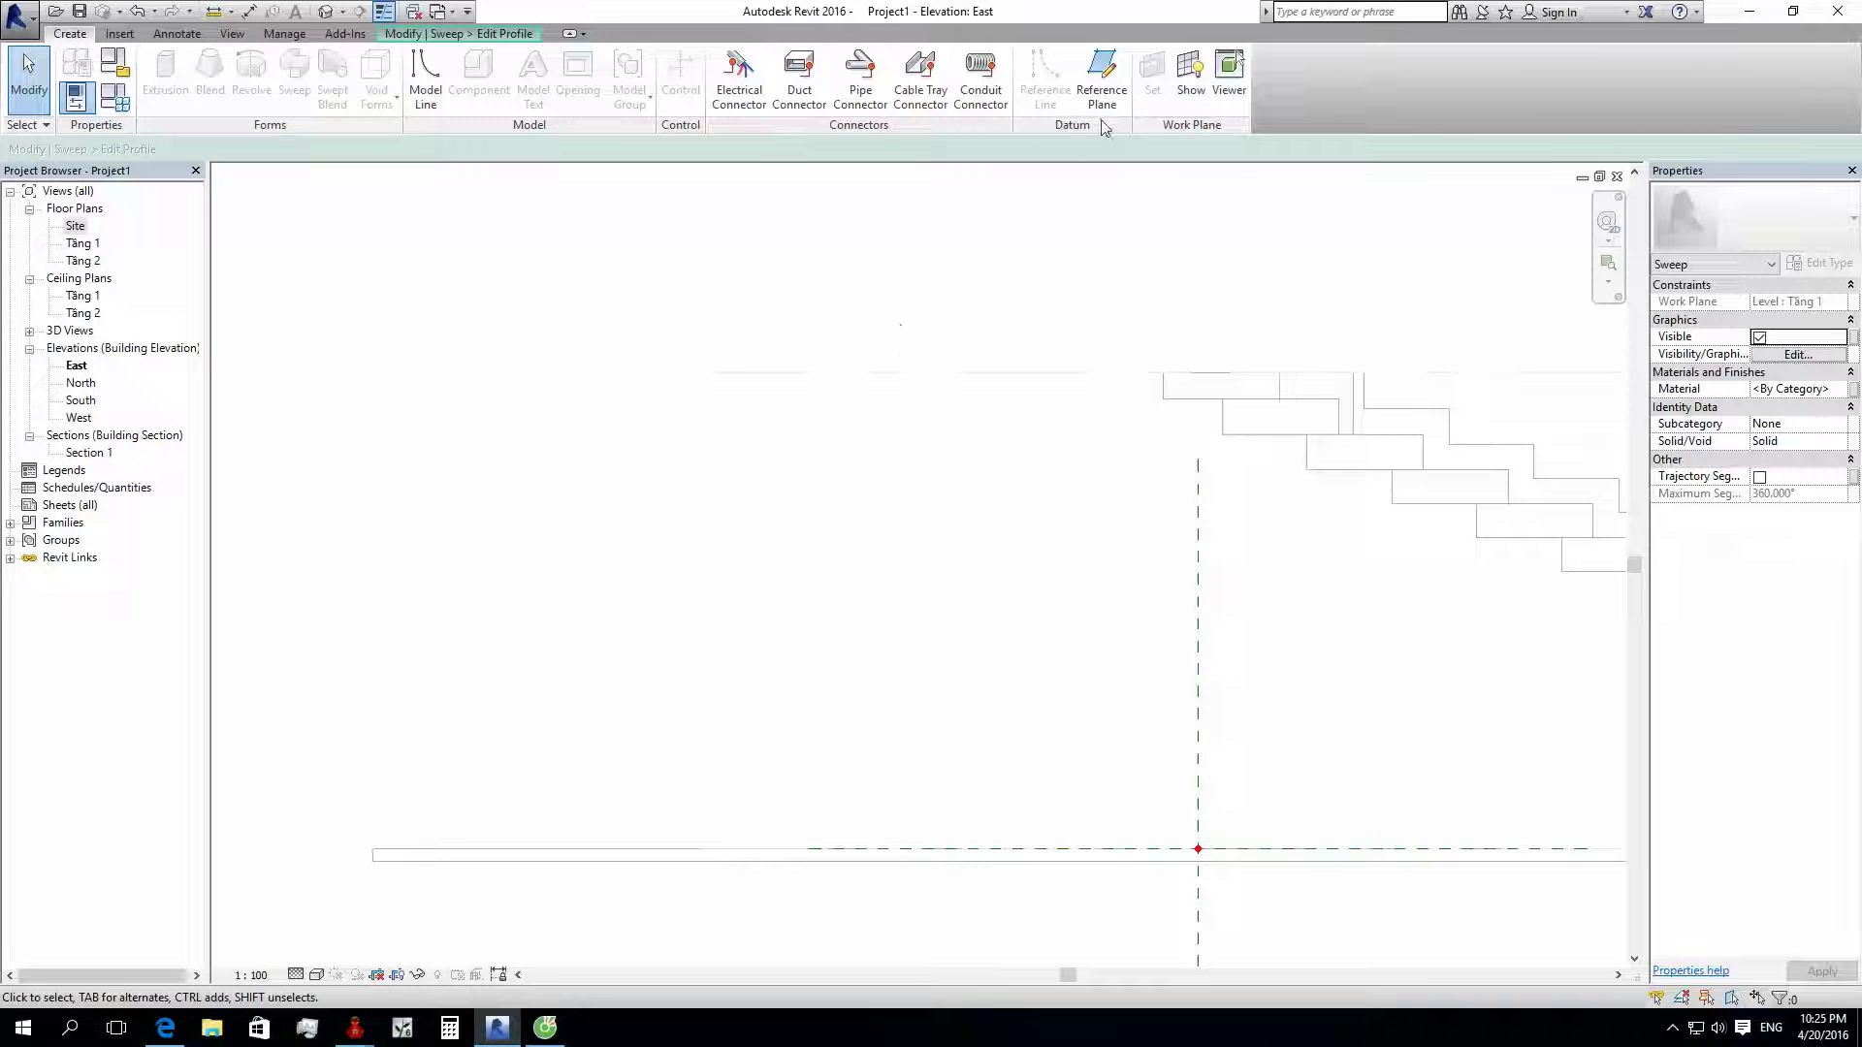
pyautogui.click(1101, 78)
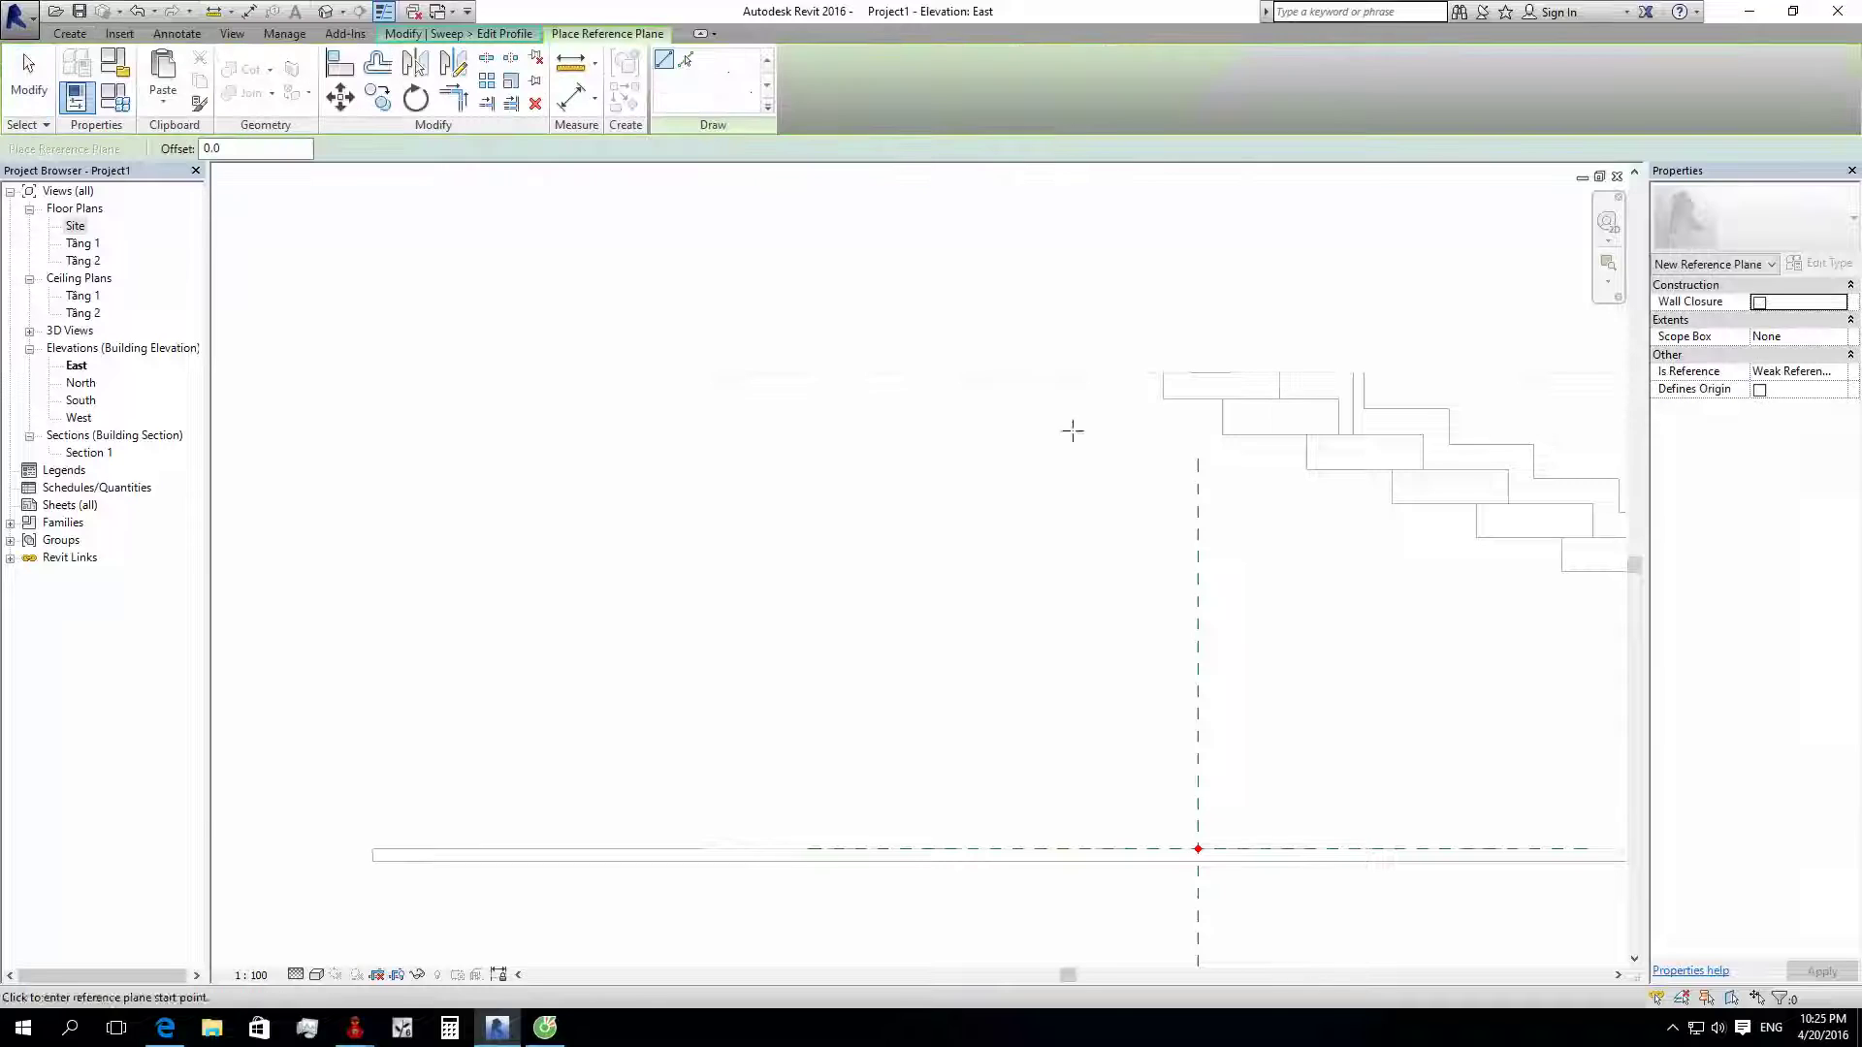
pyautogui.moveTo(1223, 887); pyautogui.dragTo(904, 755, button='middle')
pyautogui.scroll(-3, 915, 823)
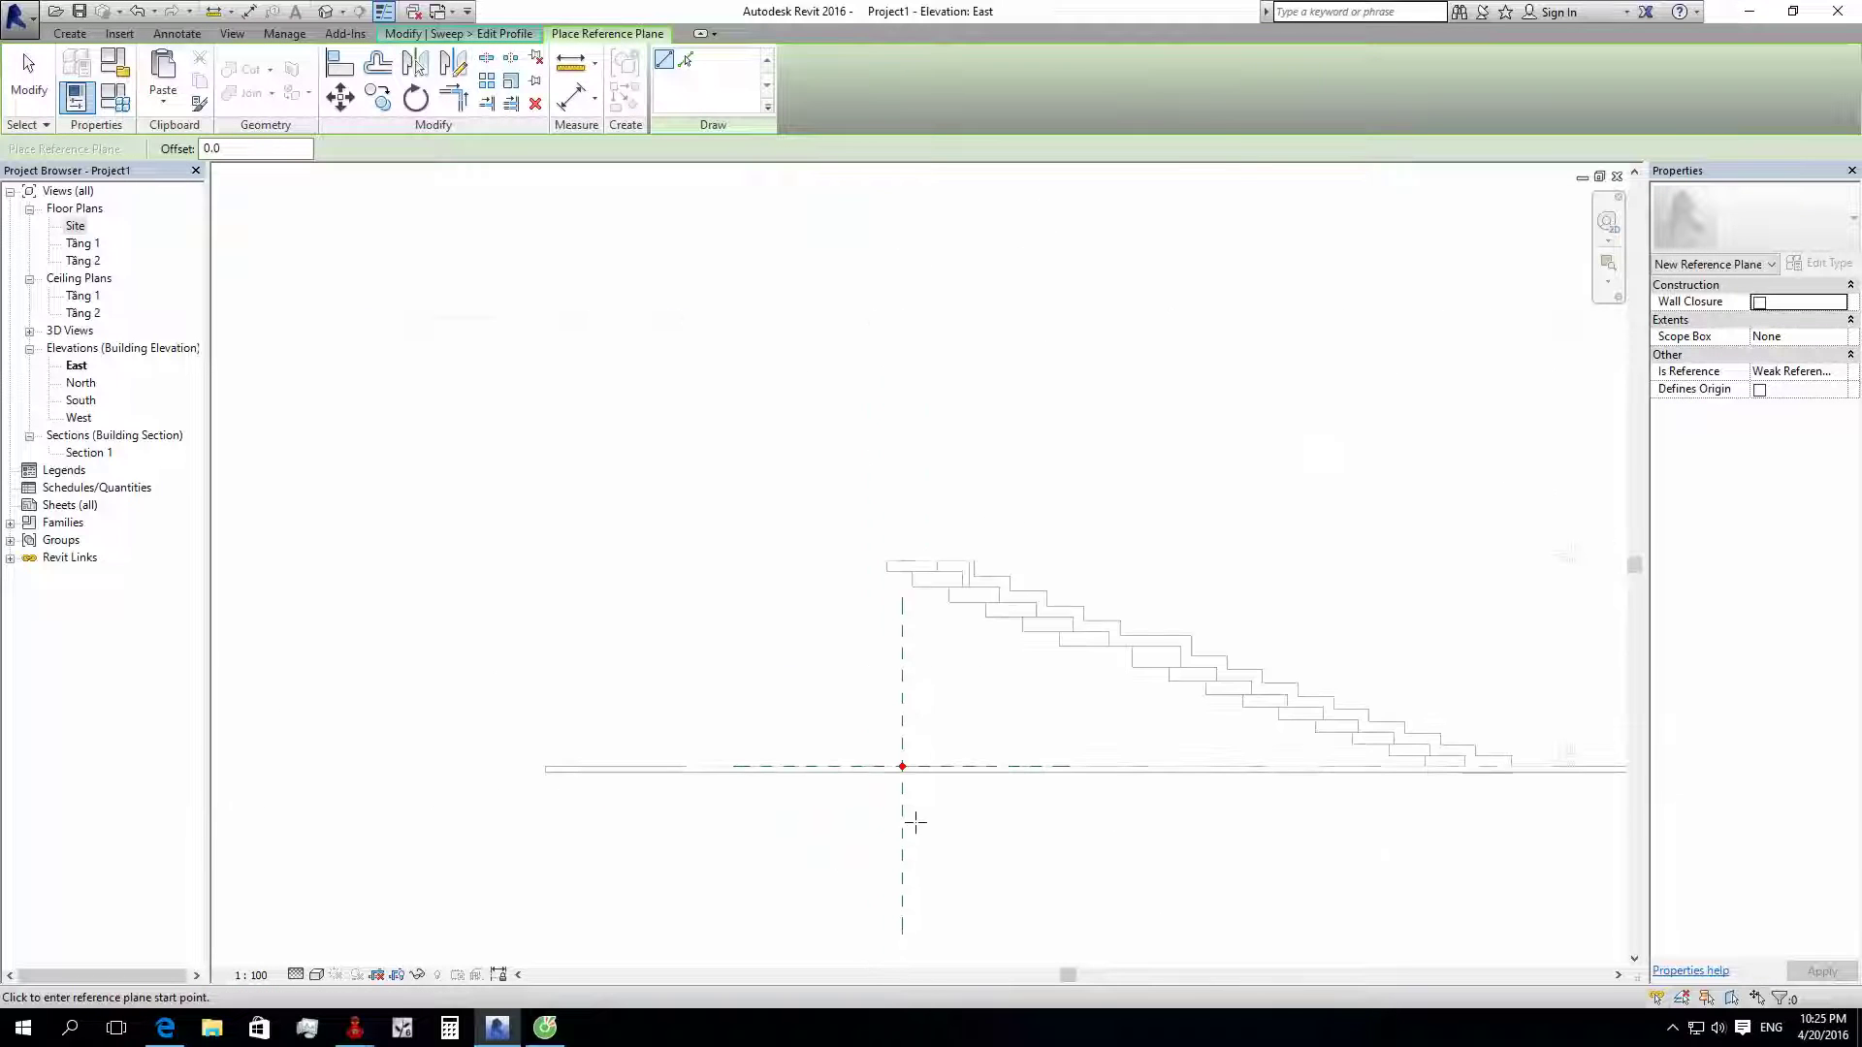
pyautogui.click(902, 934)
pyautogui.scroll(3, 902, 711)
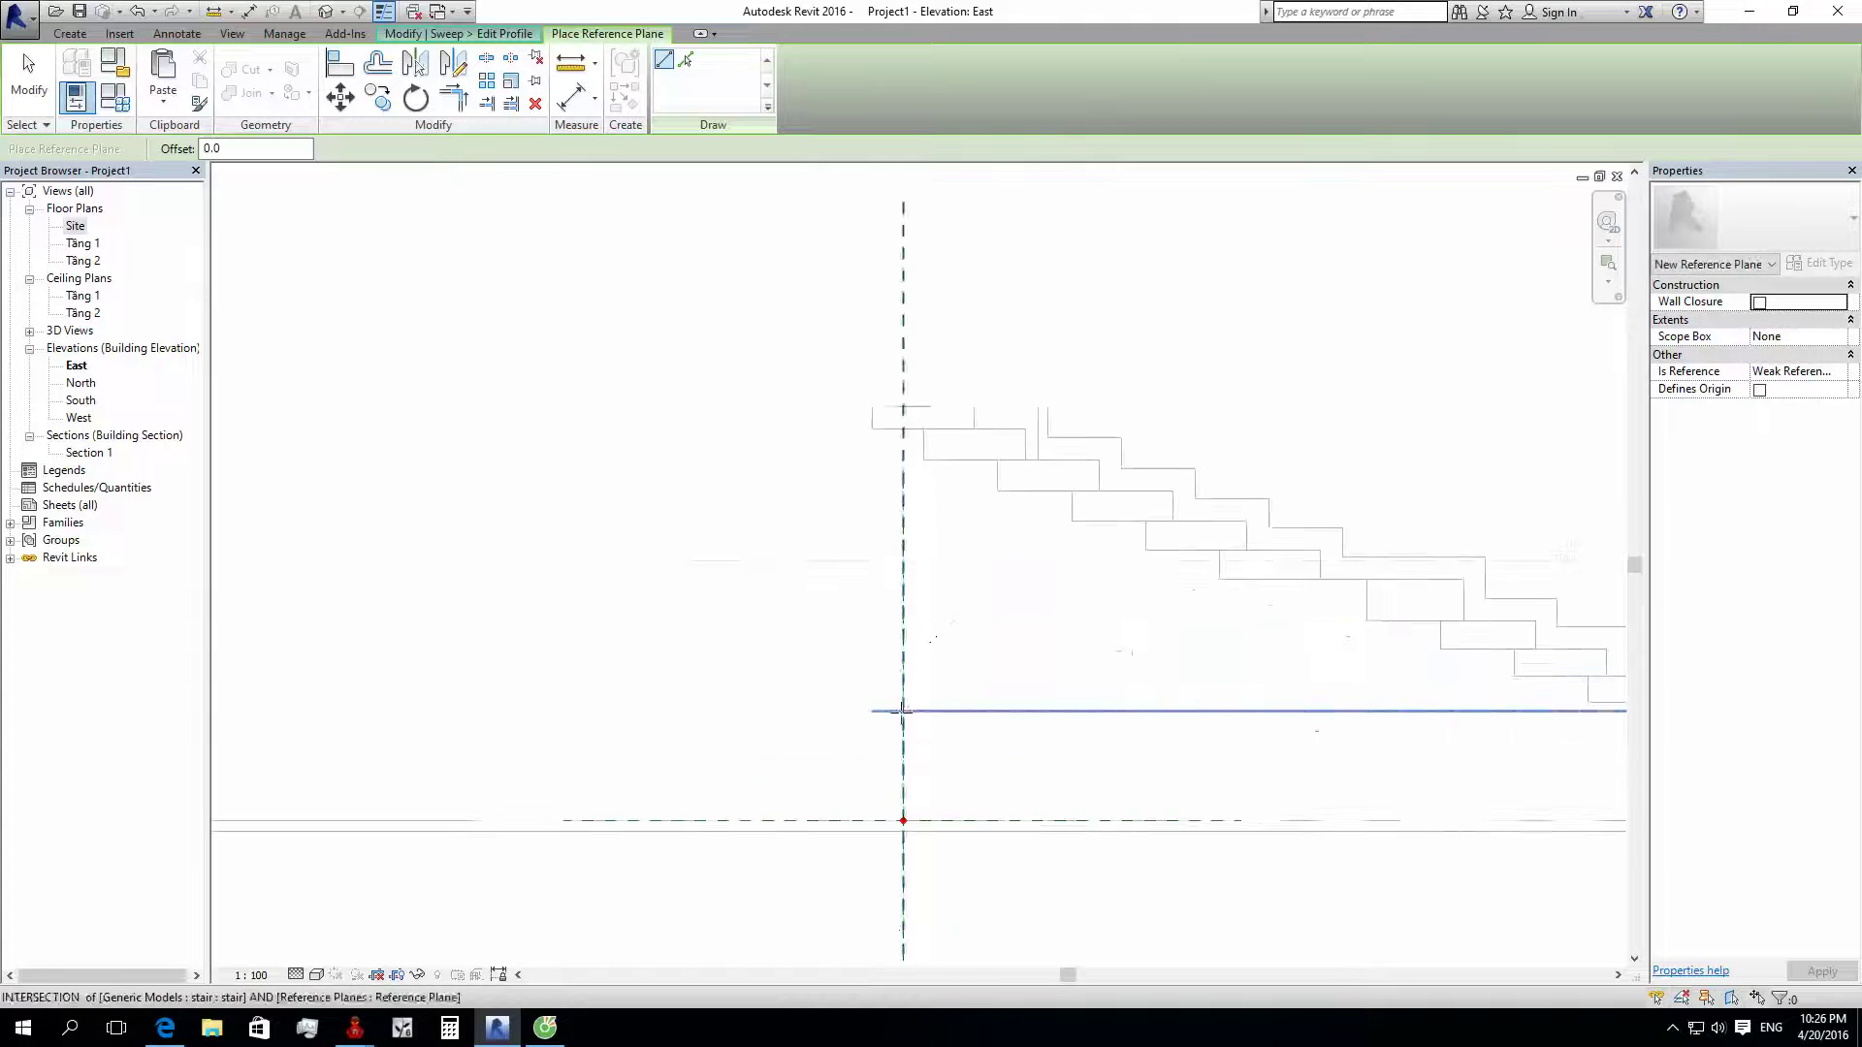
pyautogui.press('Escape')
pyautogui.press('Escape')
pyautogui.scroll(3, 926, 739)
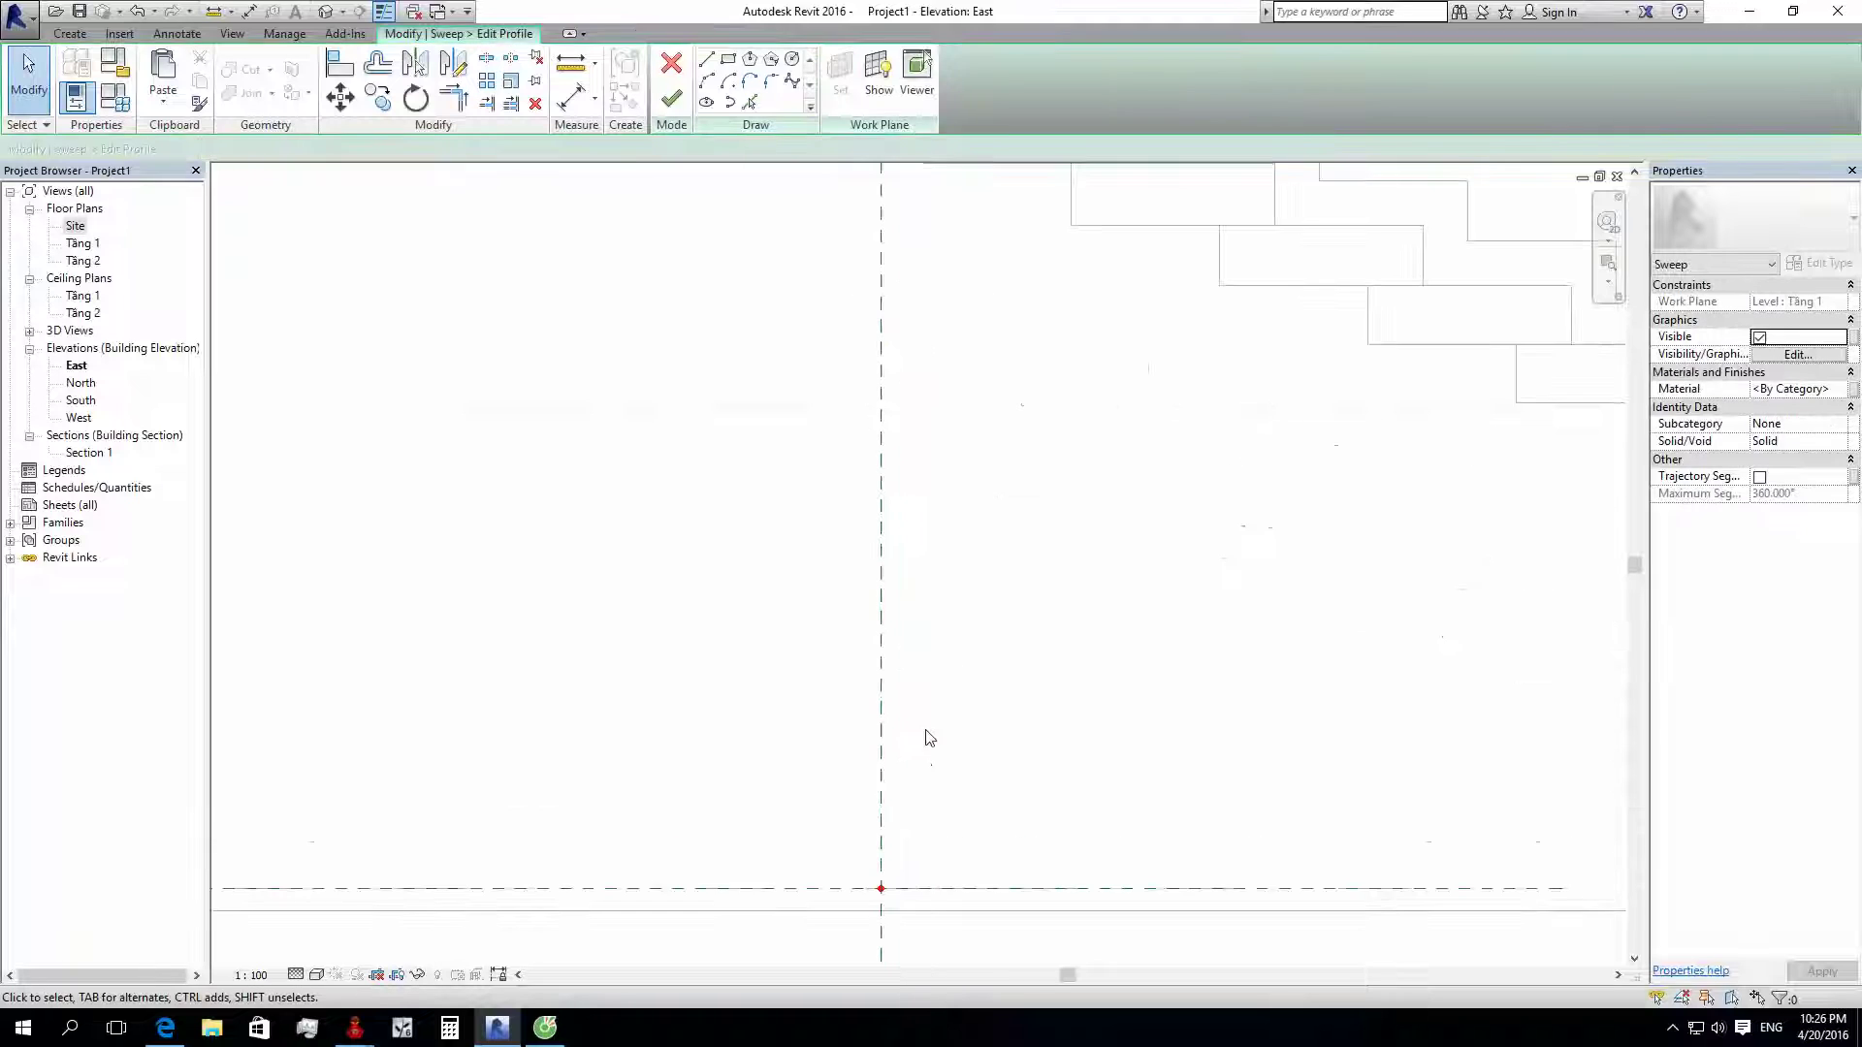
pyautogui.scroll(-3, 921, 466)
pyautogui.click(909, 388)
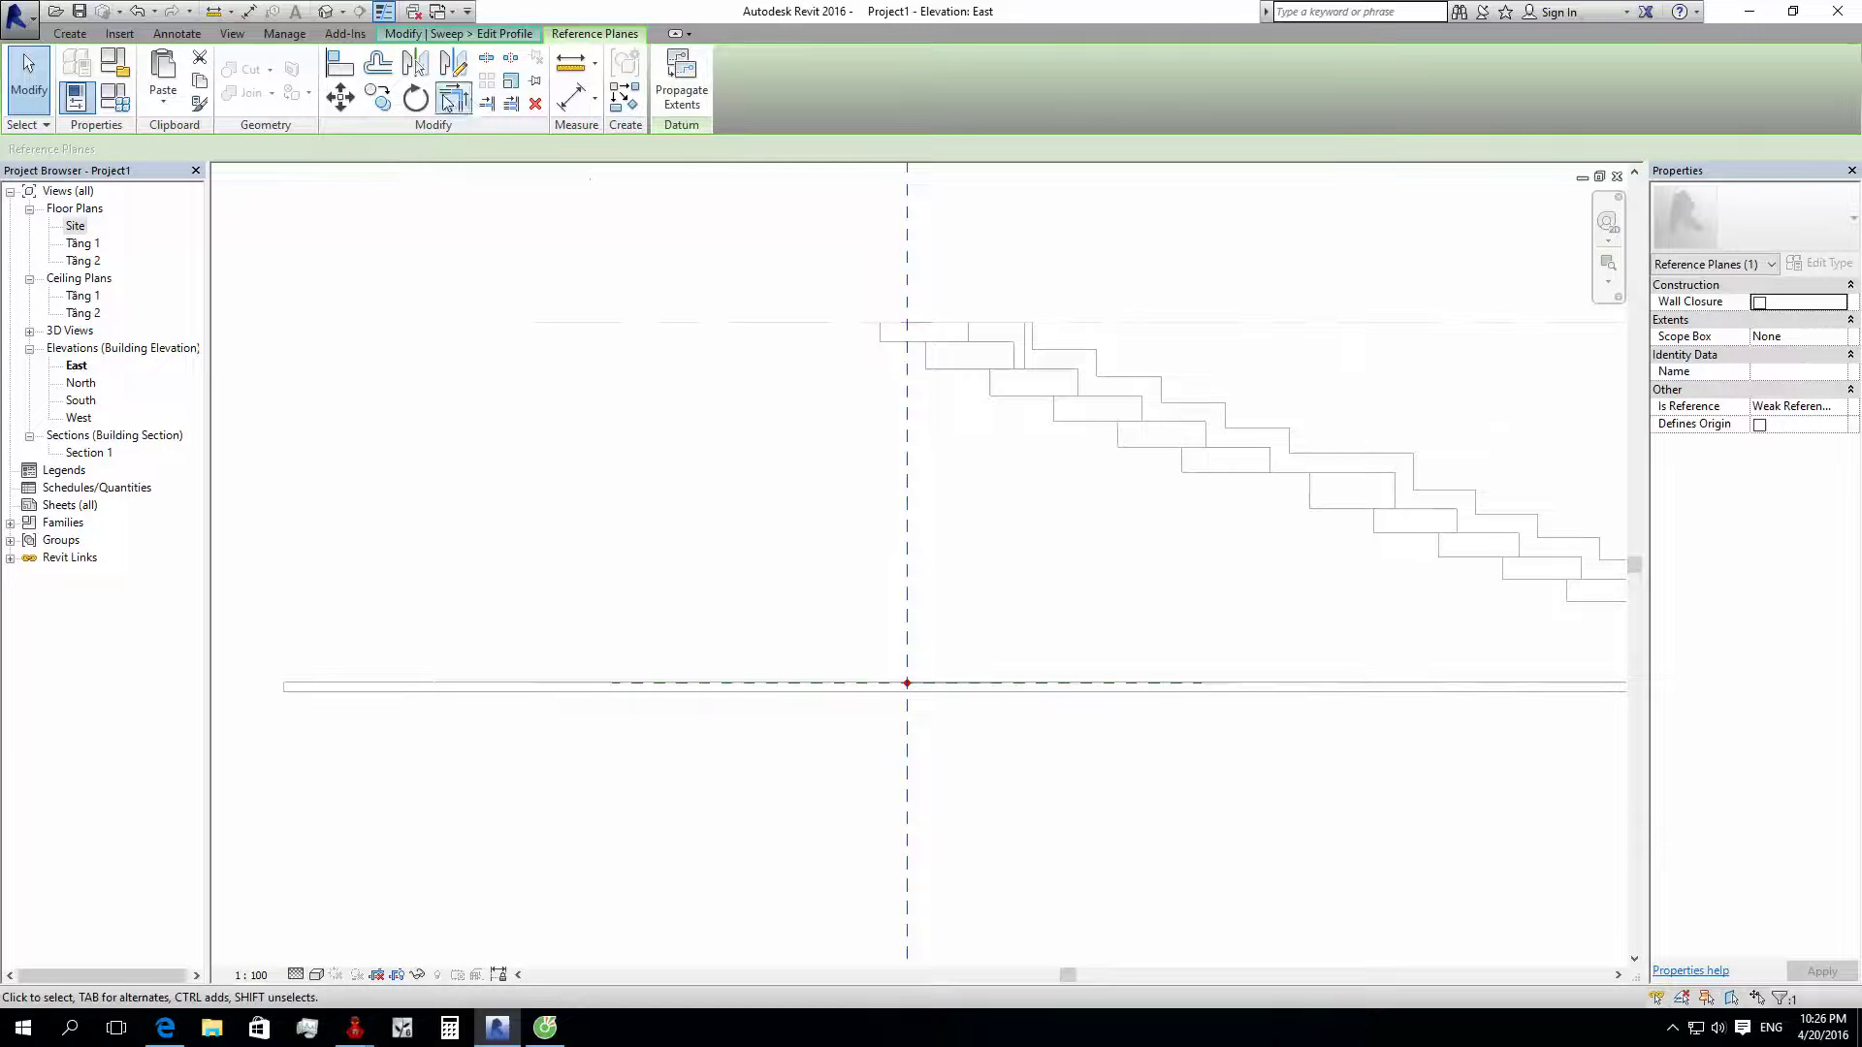
# Step: Move the selected reference plane 1000 left from the top-step intersection
pyautogui.click(392, 107)
pyautogui.scroll(-1, 951, 611)
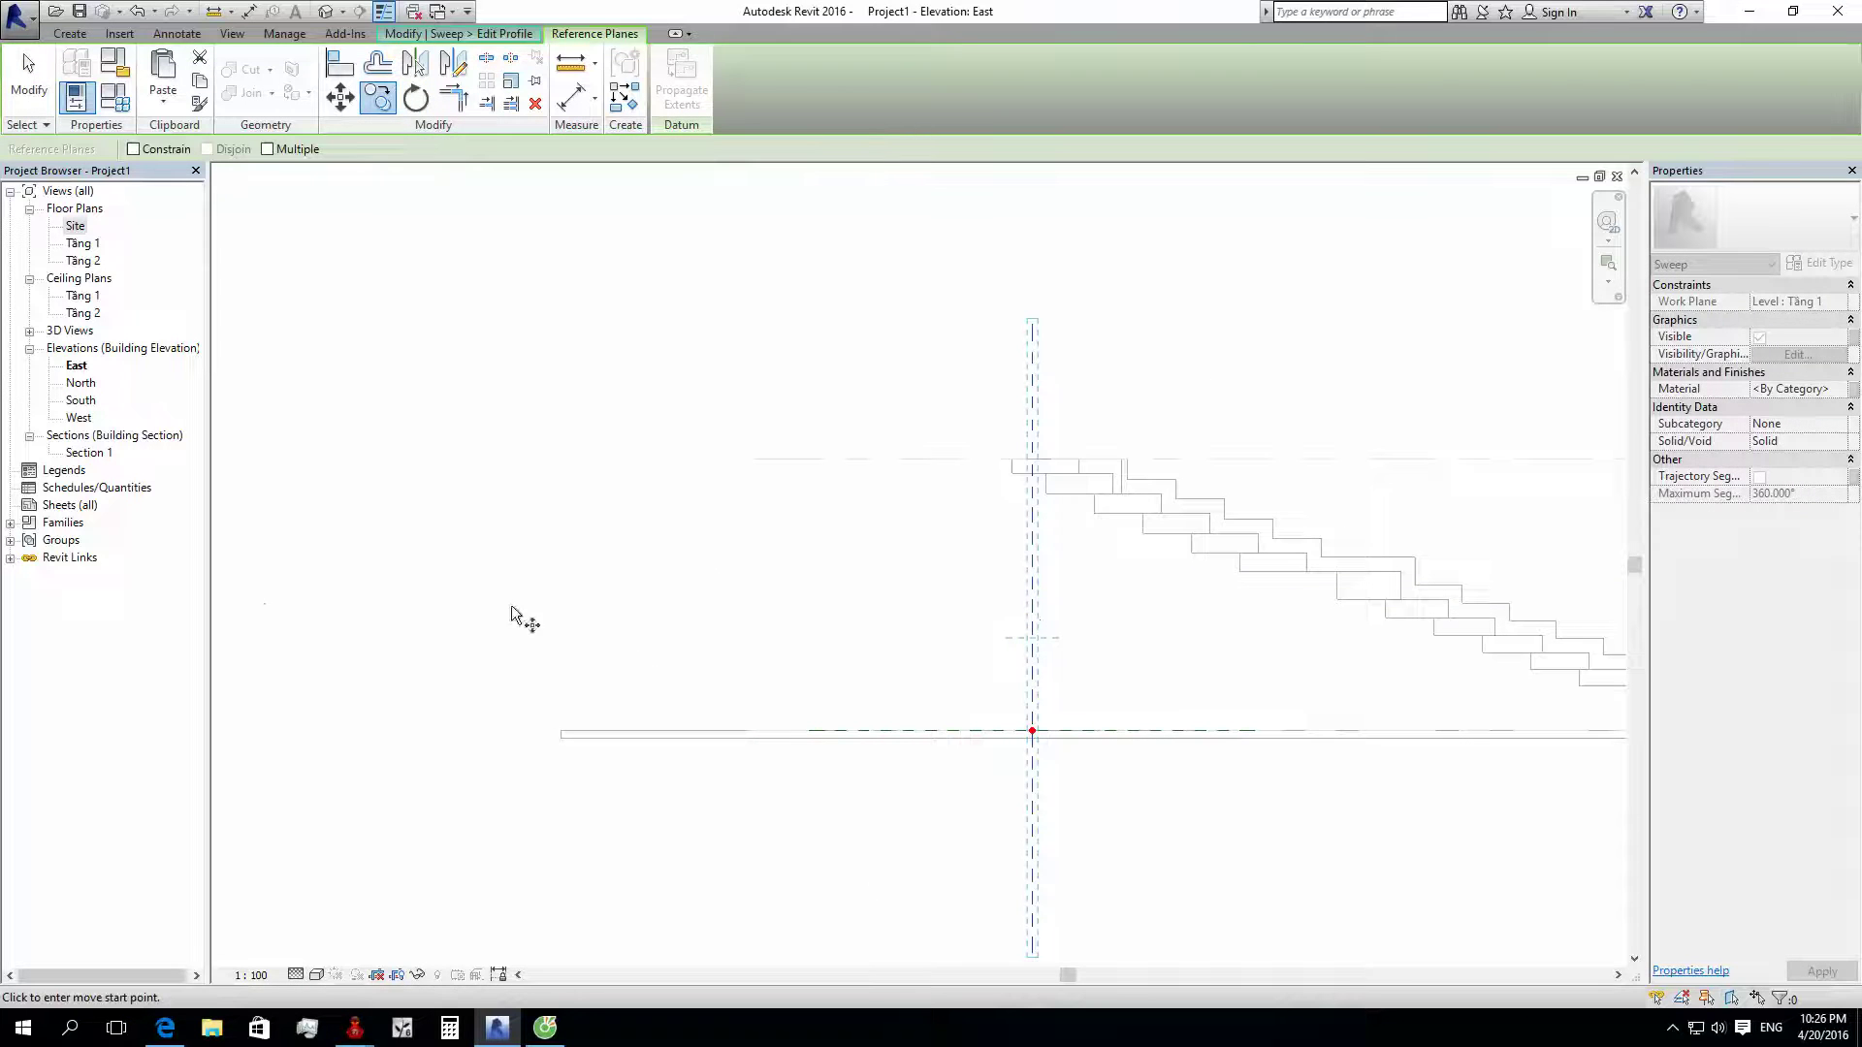
pyautogui.scroll(2, 1297, 533)
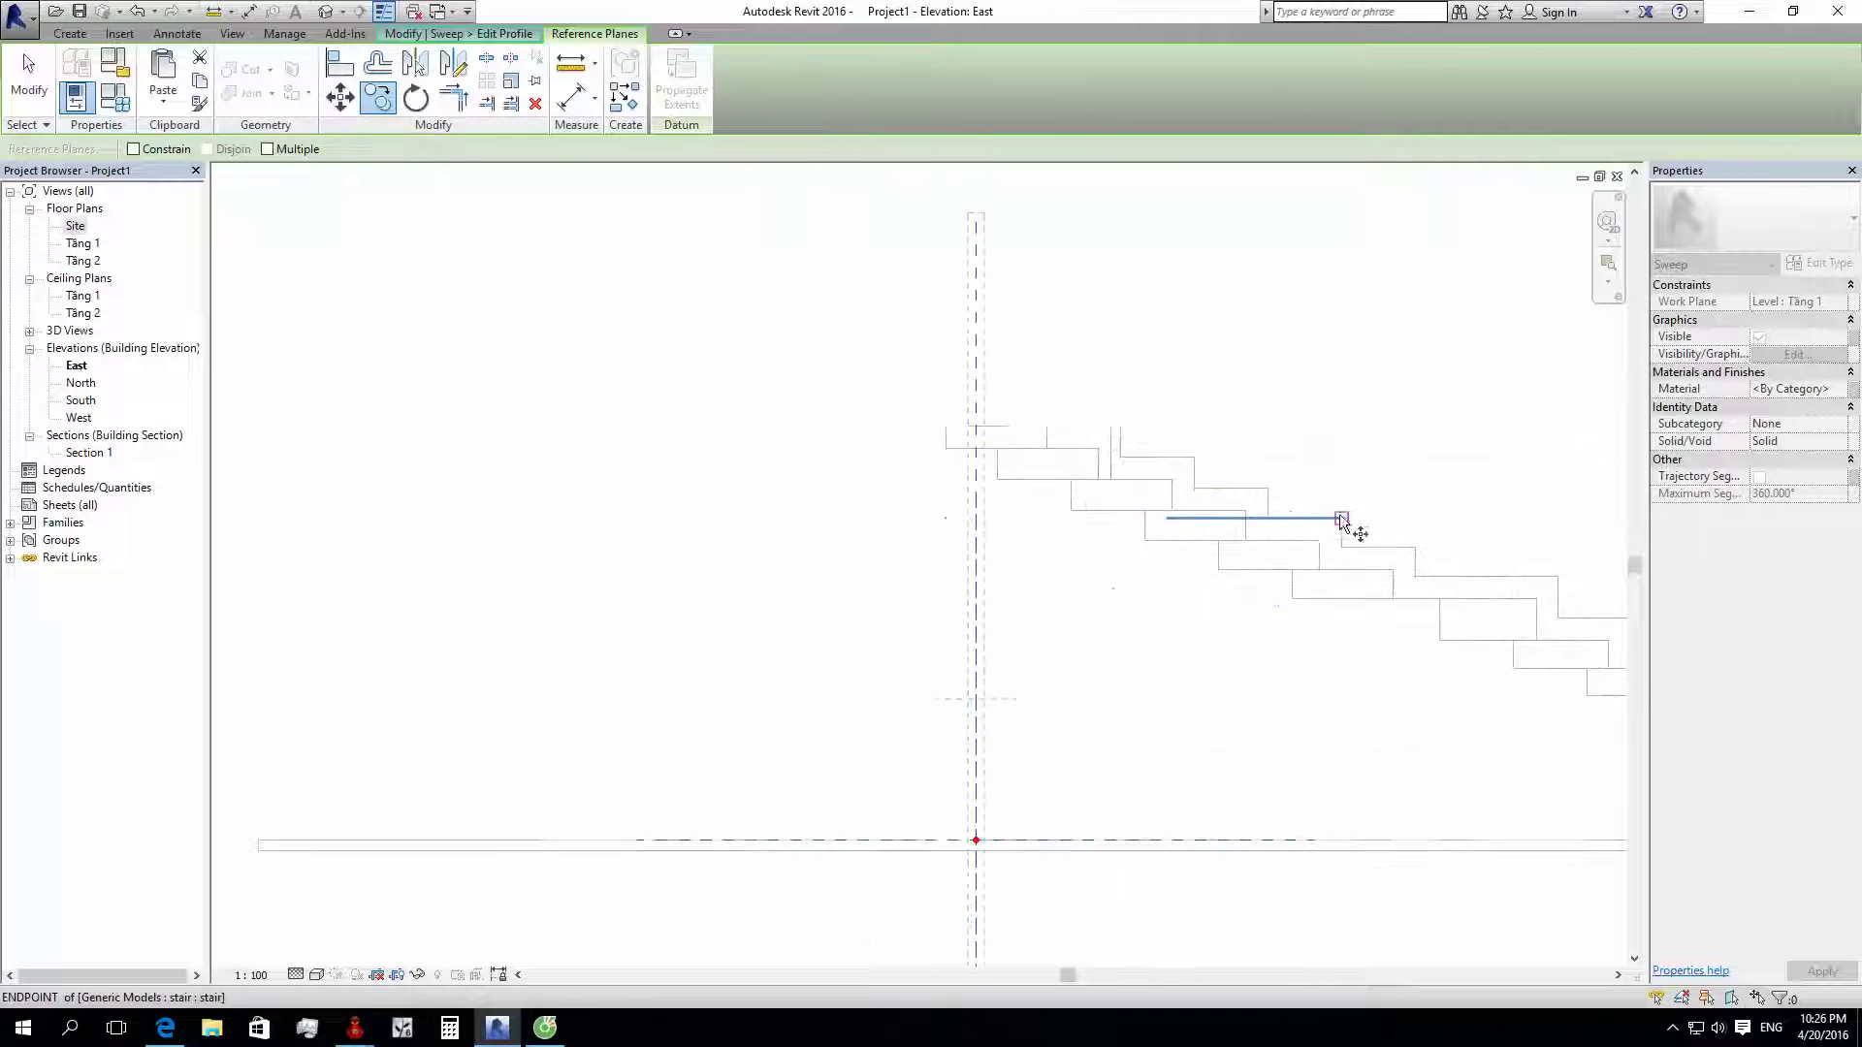
pyautogui.click(1340, 518)
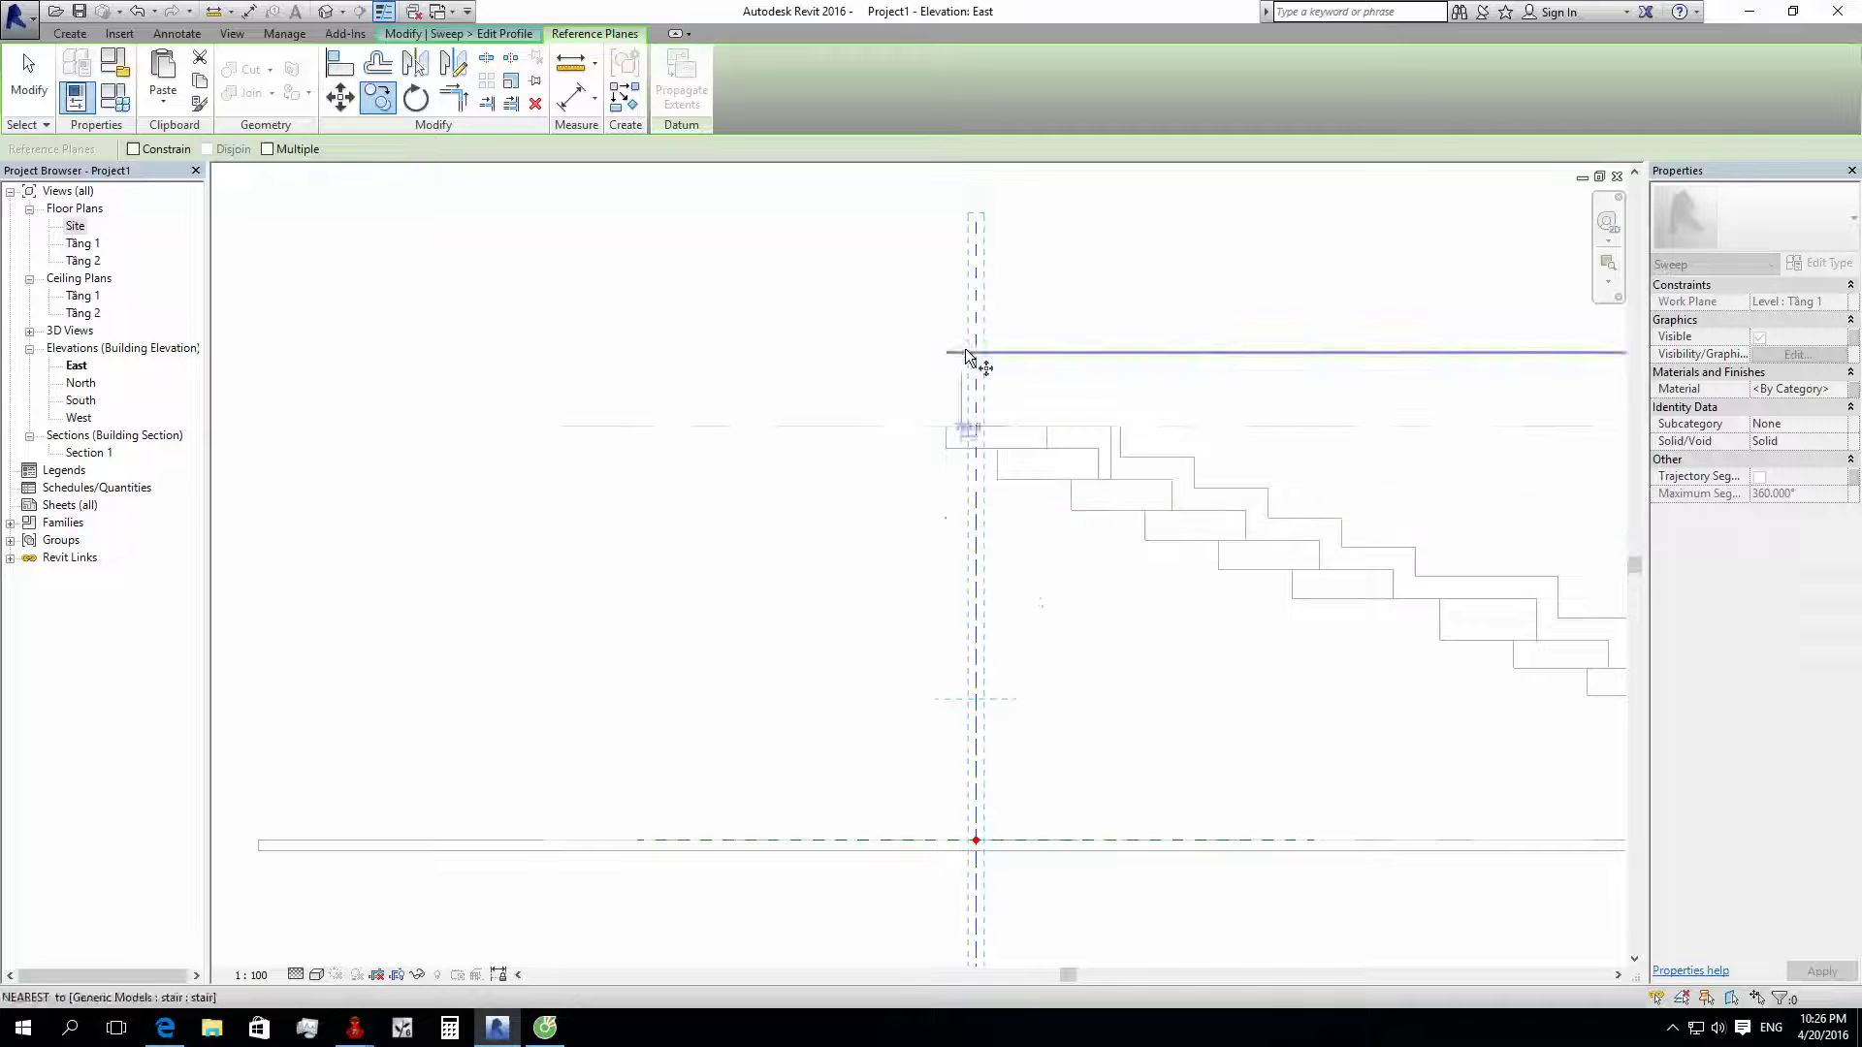
pyautogui.click(972, 555)
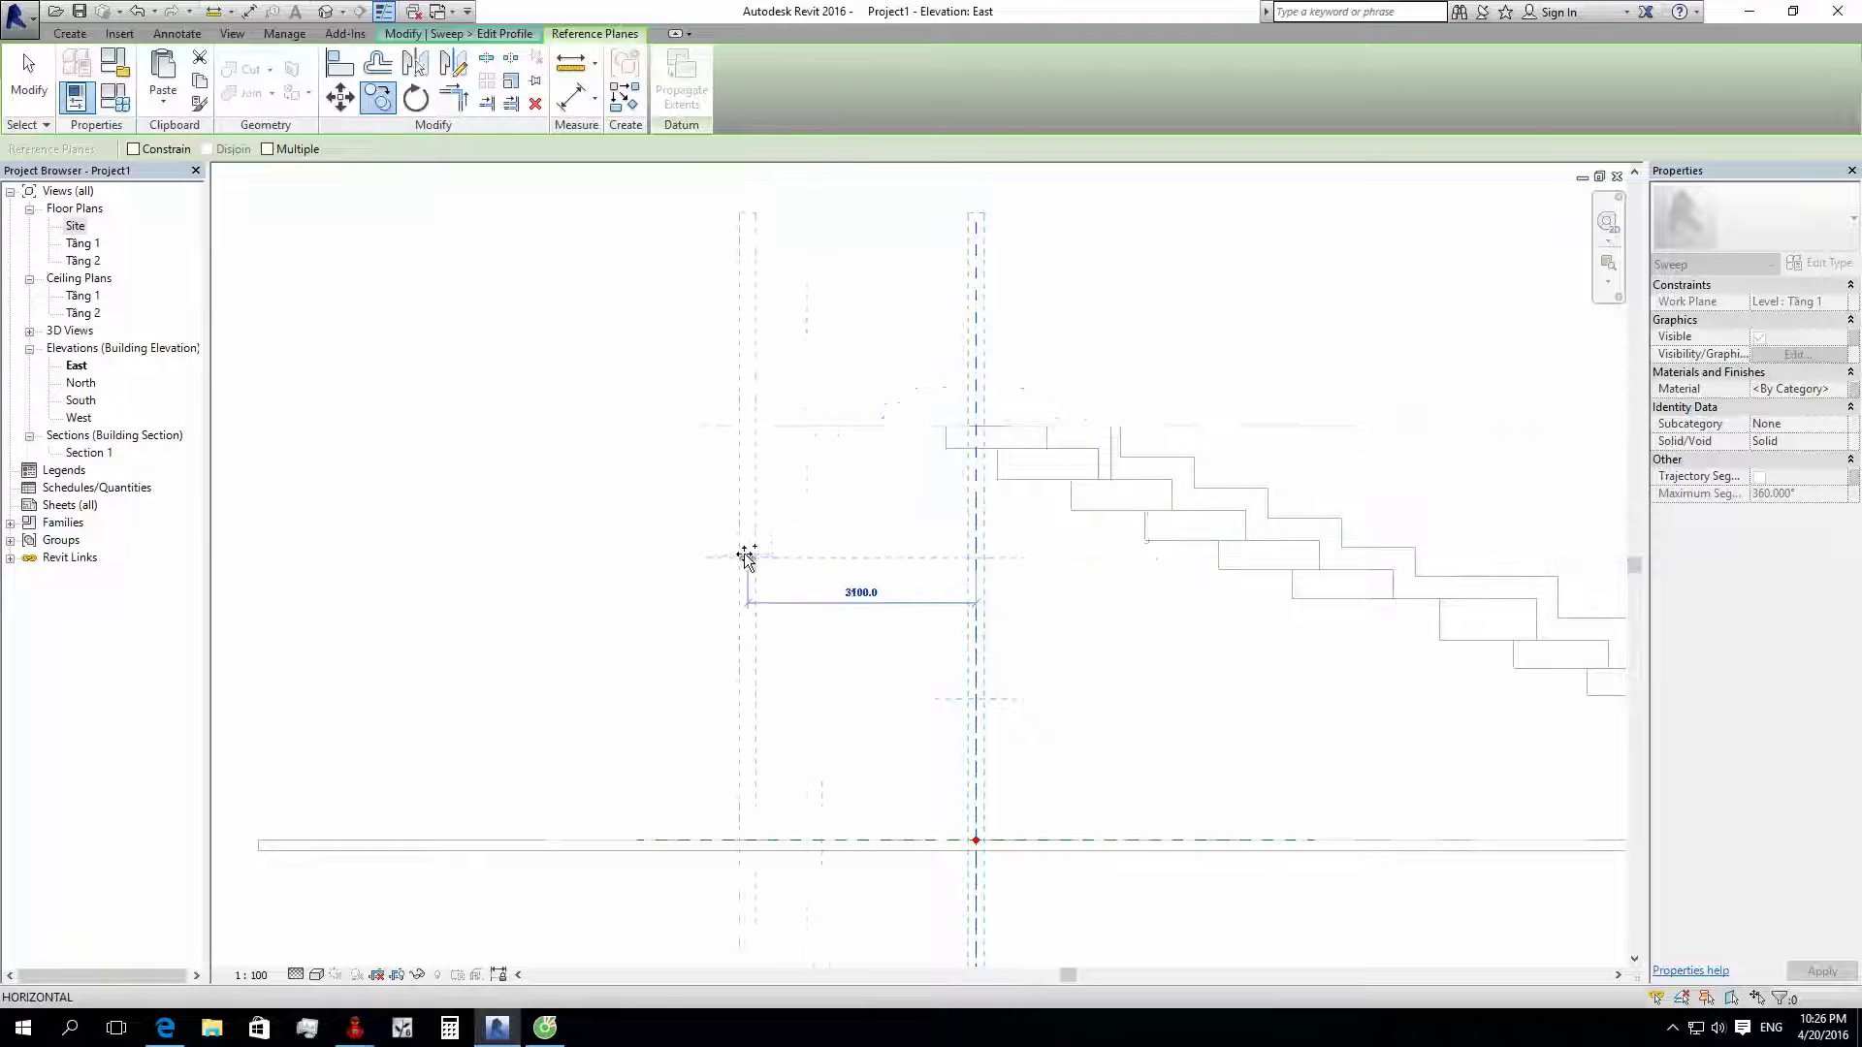
pyautogui.scroll(-5, 744, 553)
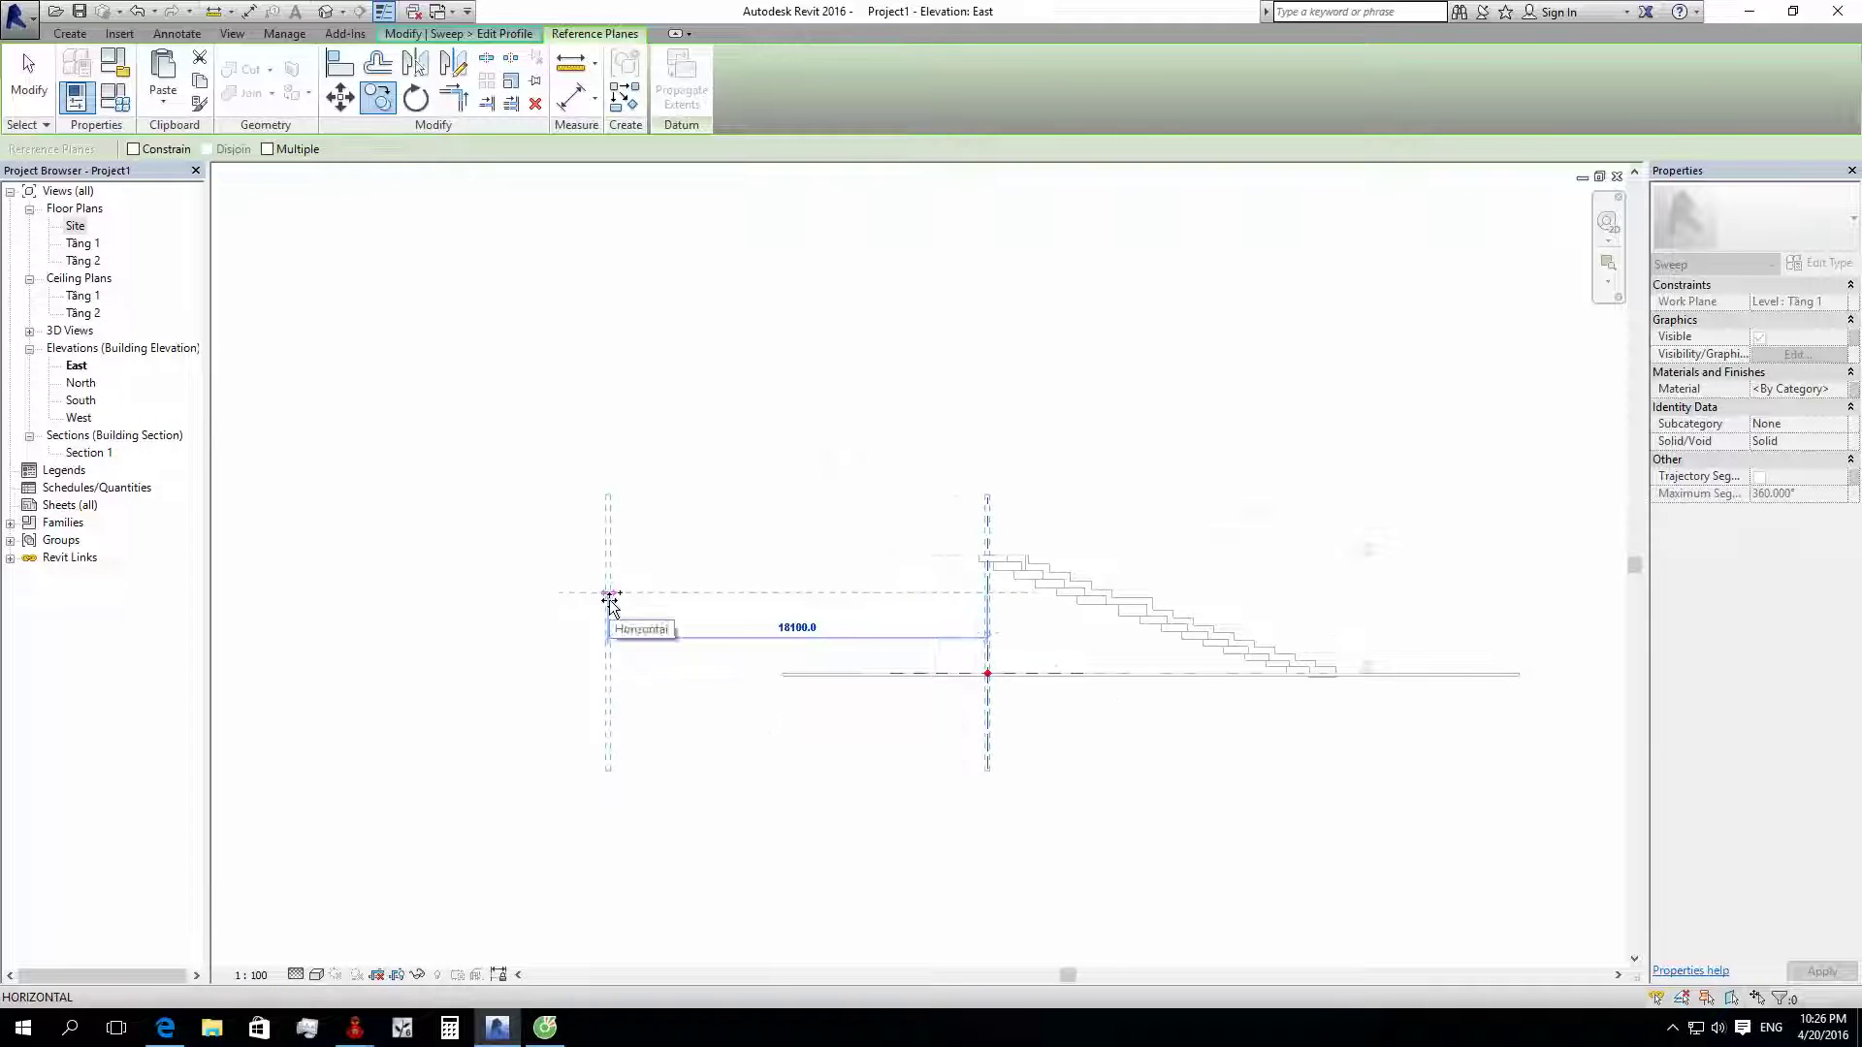
pyautogui.scroll(2, 1313, 657)
pyautogui.scroll(3, 1321, 686)
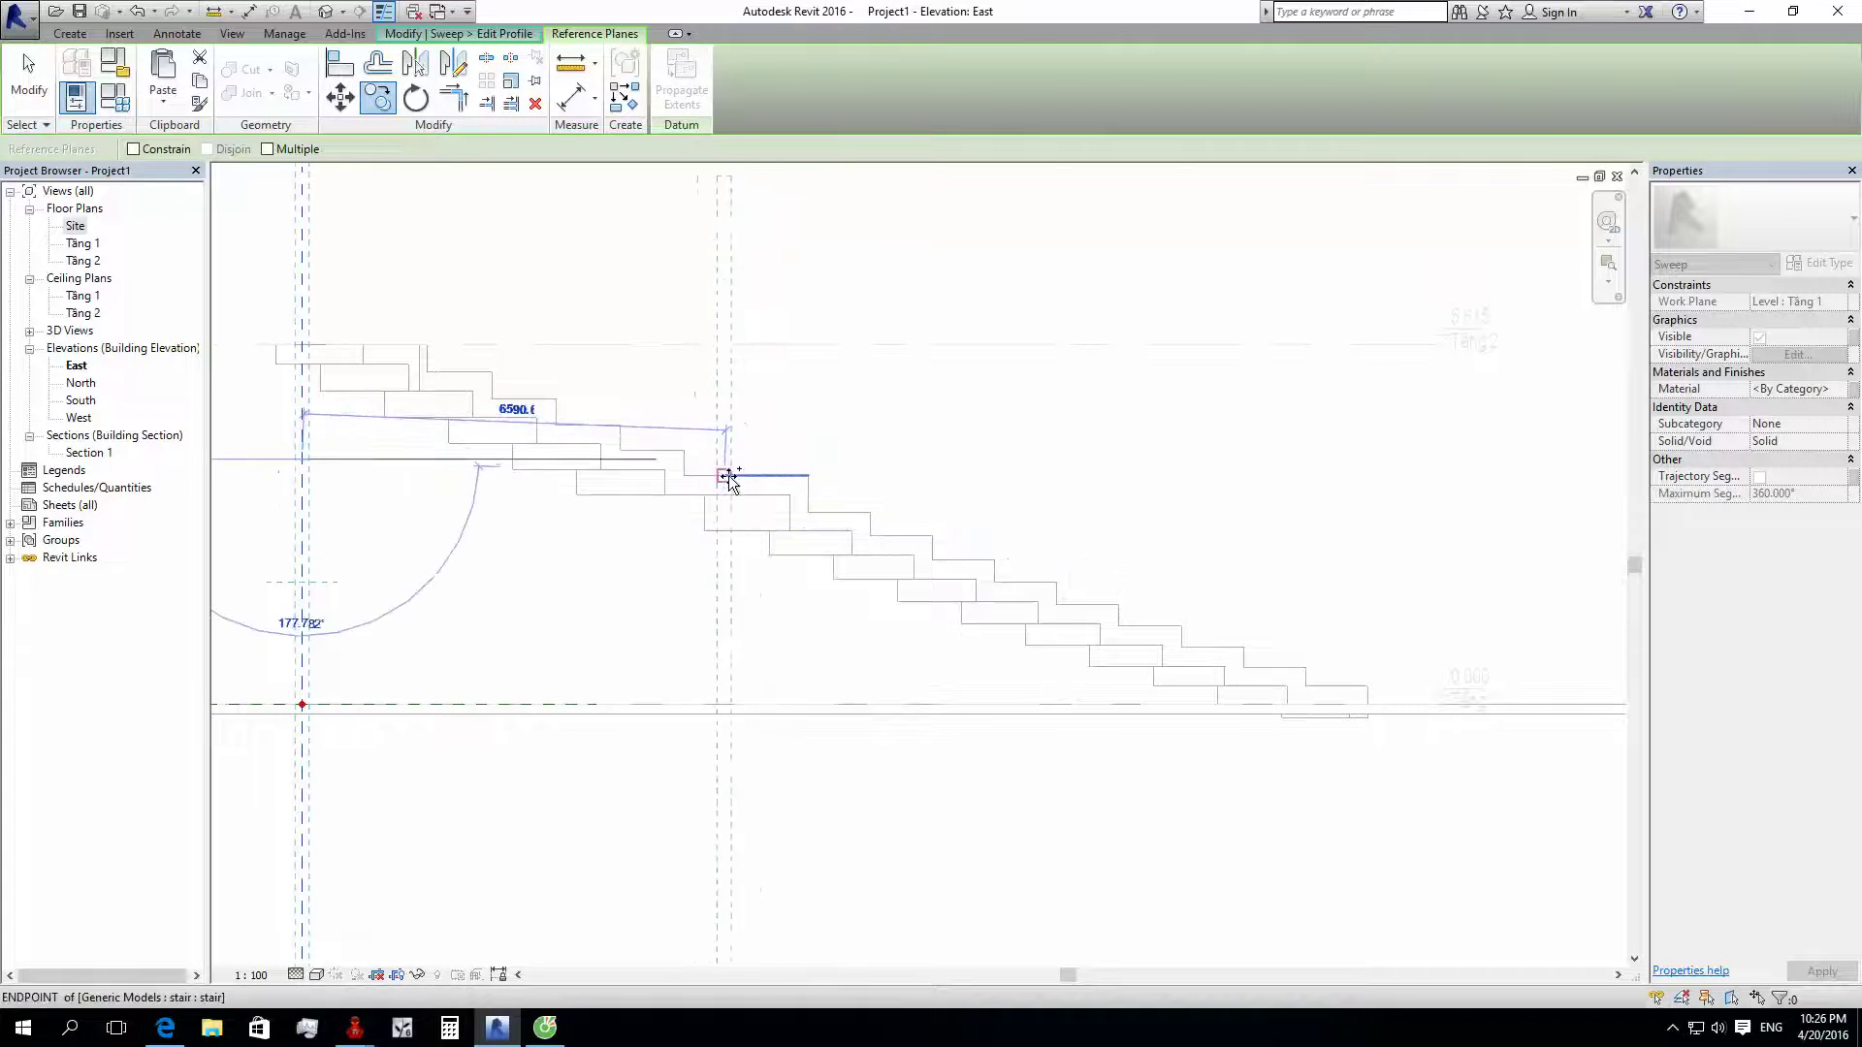
pyautogui.moveTo(827, 534); pyautogui.dragTo(982, 562, button='middle')
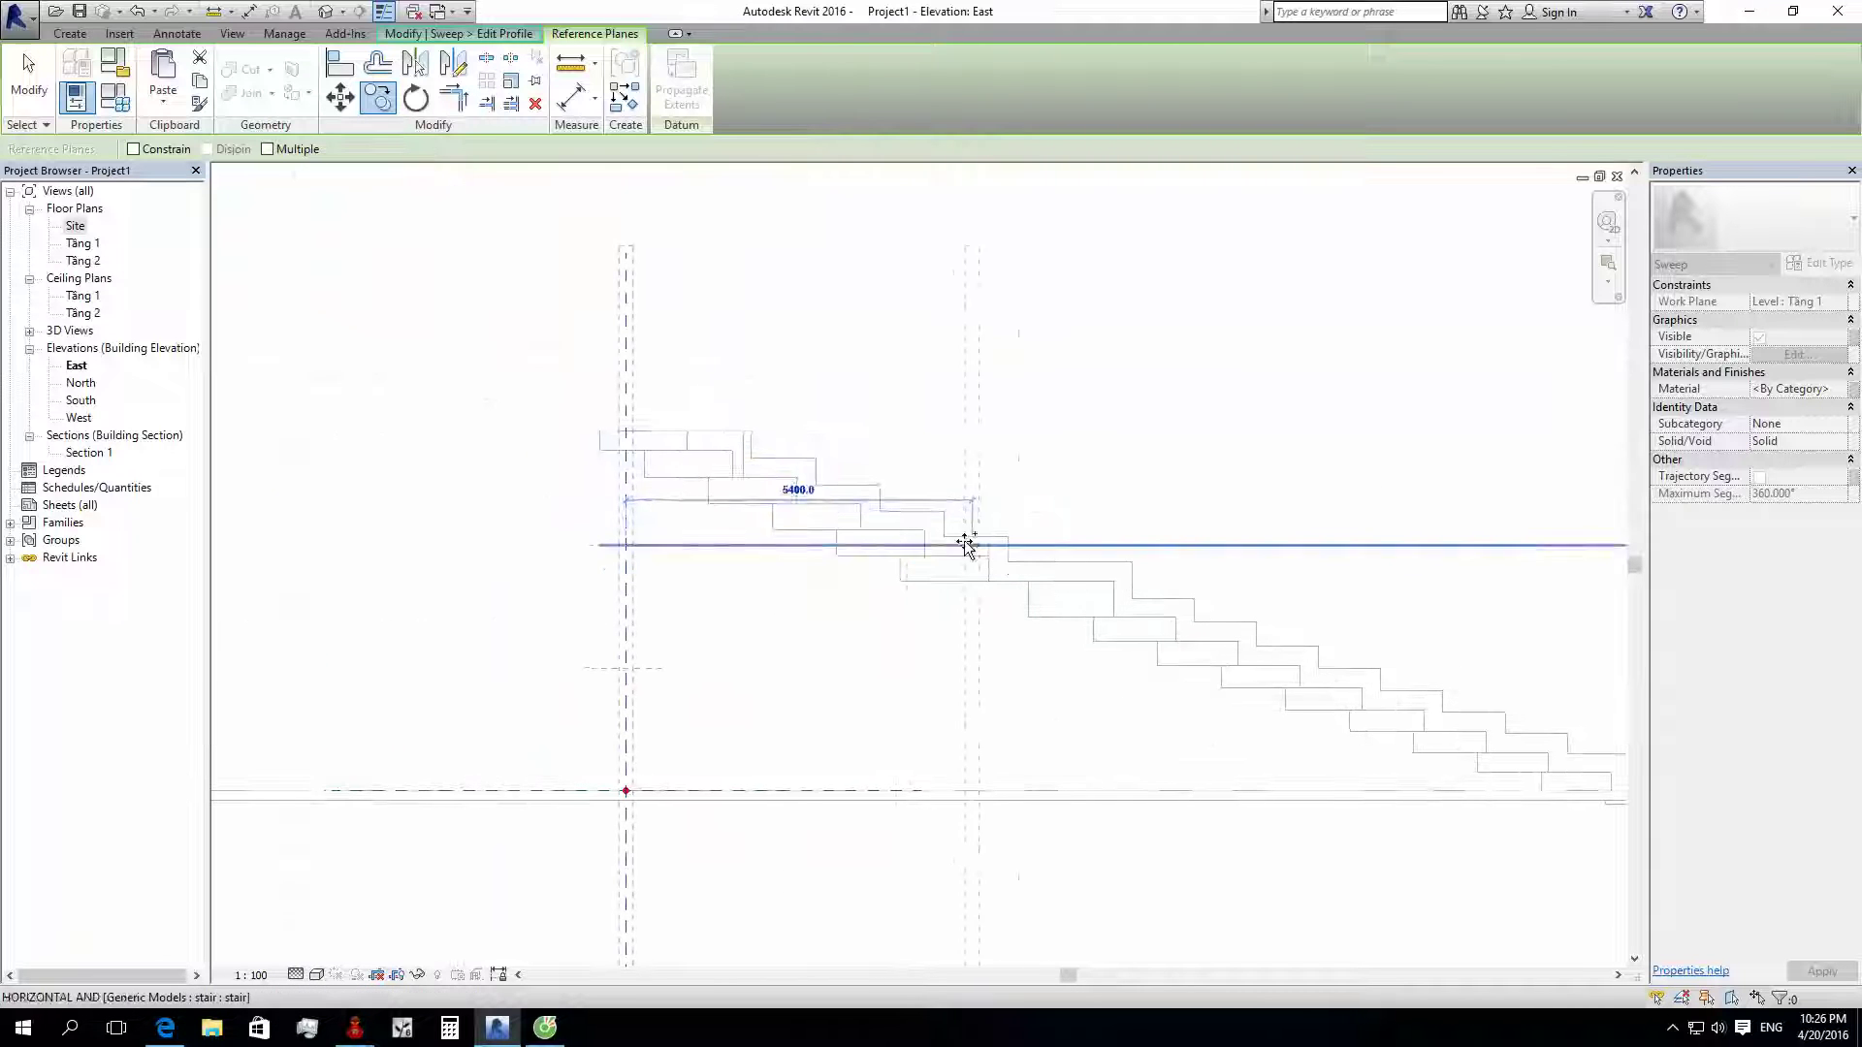
pyautogui.scroll(-3, 702, 427)
pyautogui.scroll(-1, 702, 427)
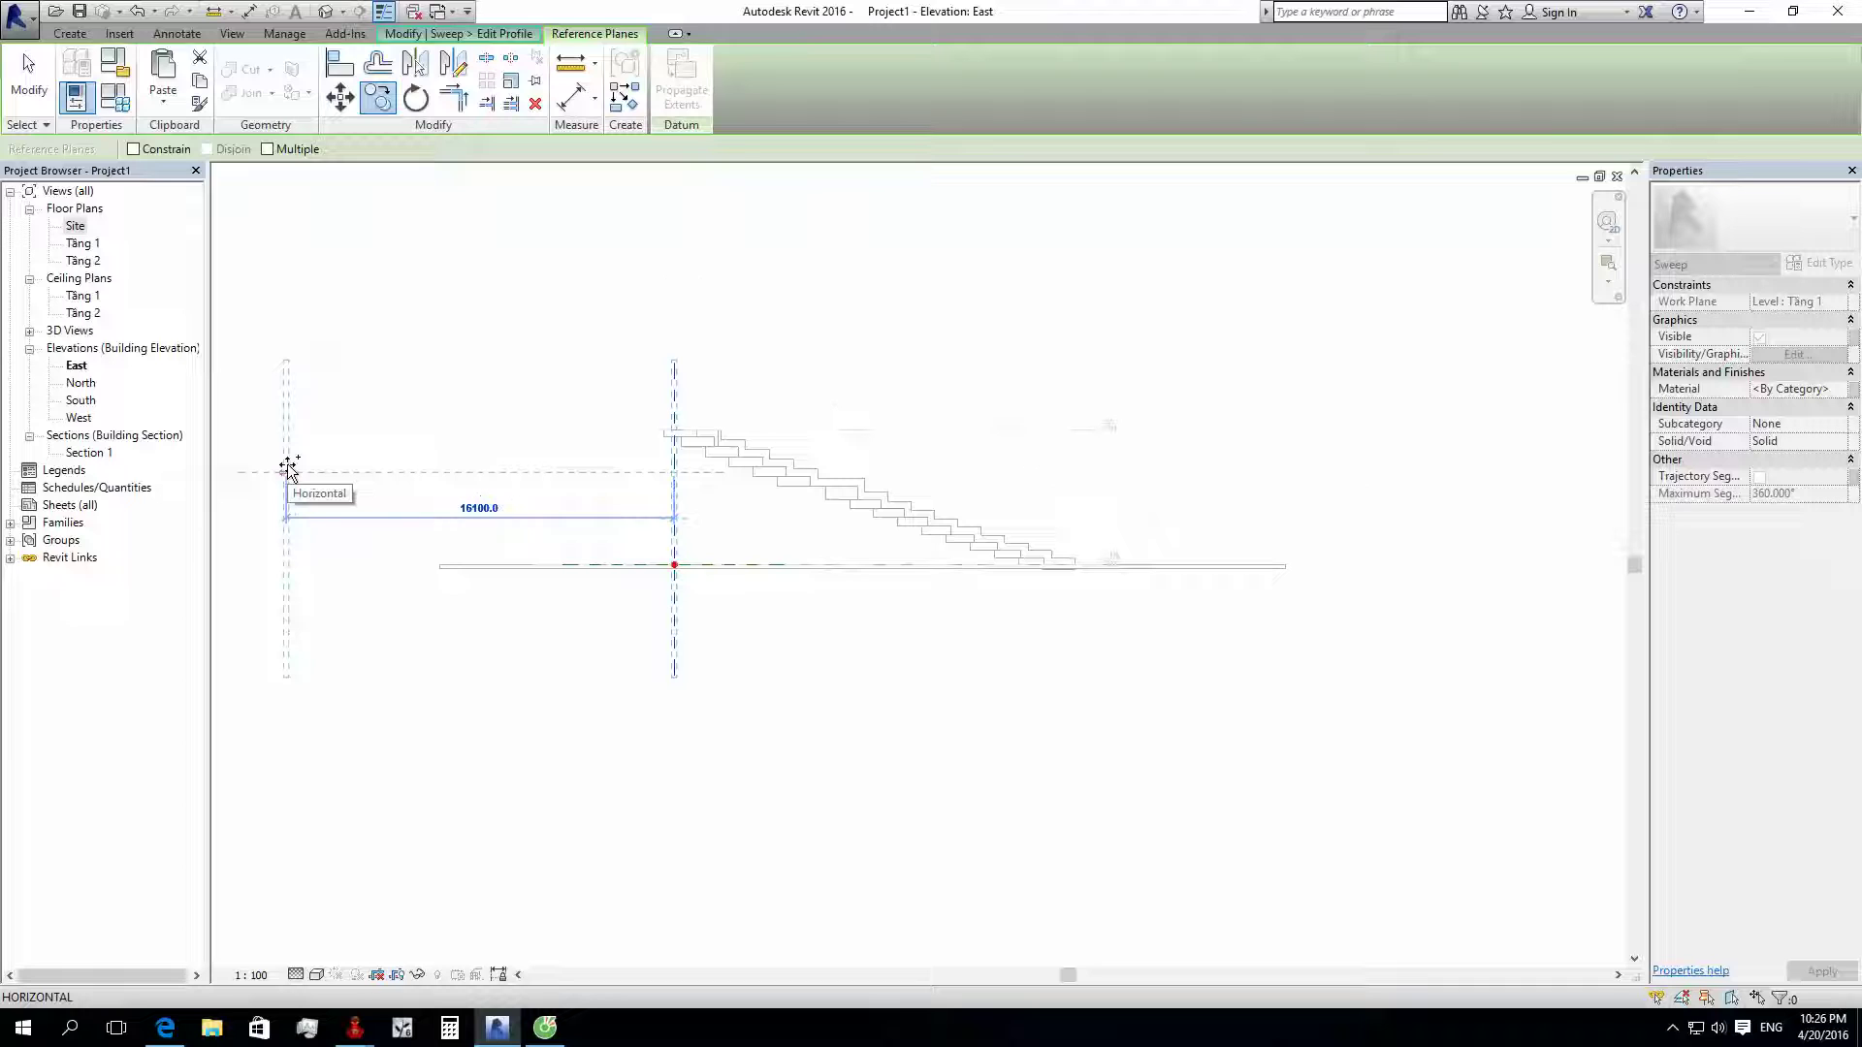
pyautogui.write('1000')
pyautogui.press('Return')
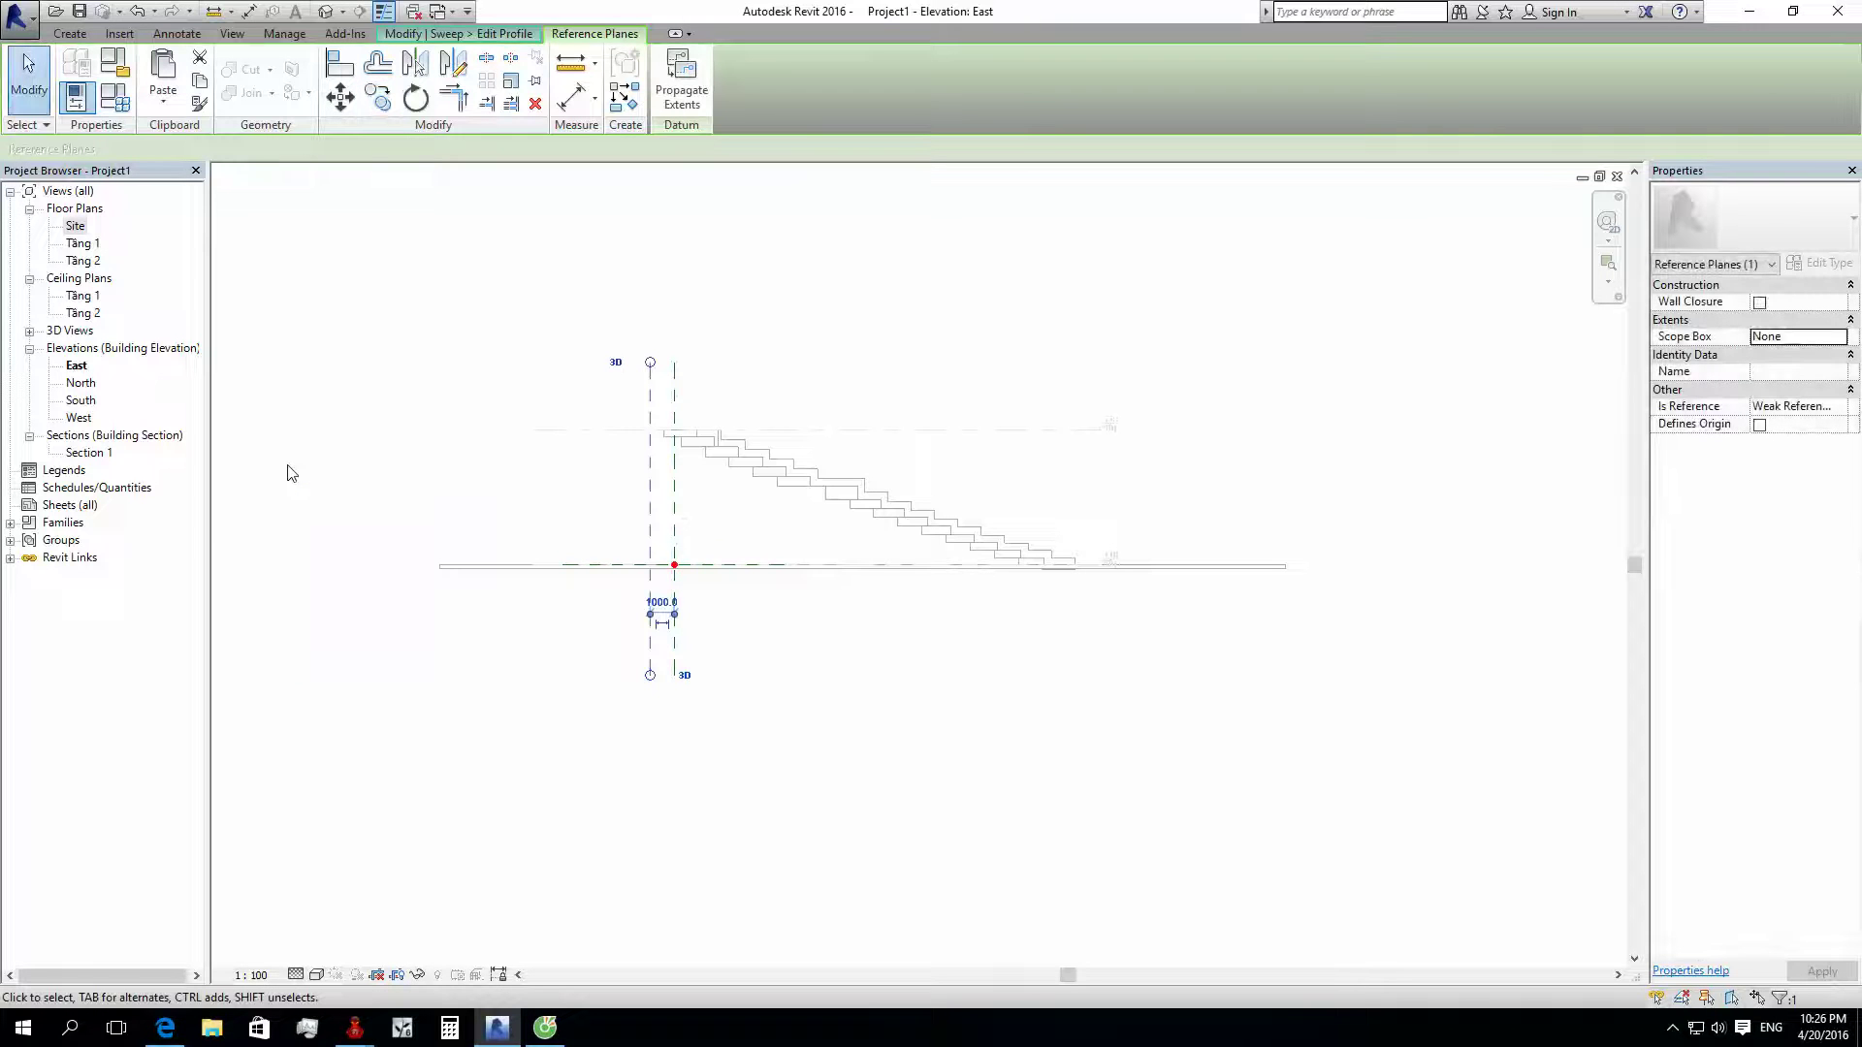
# Step: Copy the reference plane with Constrain on, placing three copies 1 m apart
pyautogui.click(378, 97)
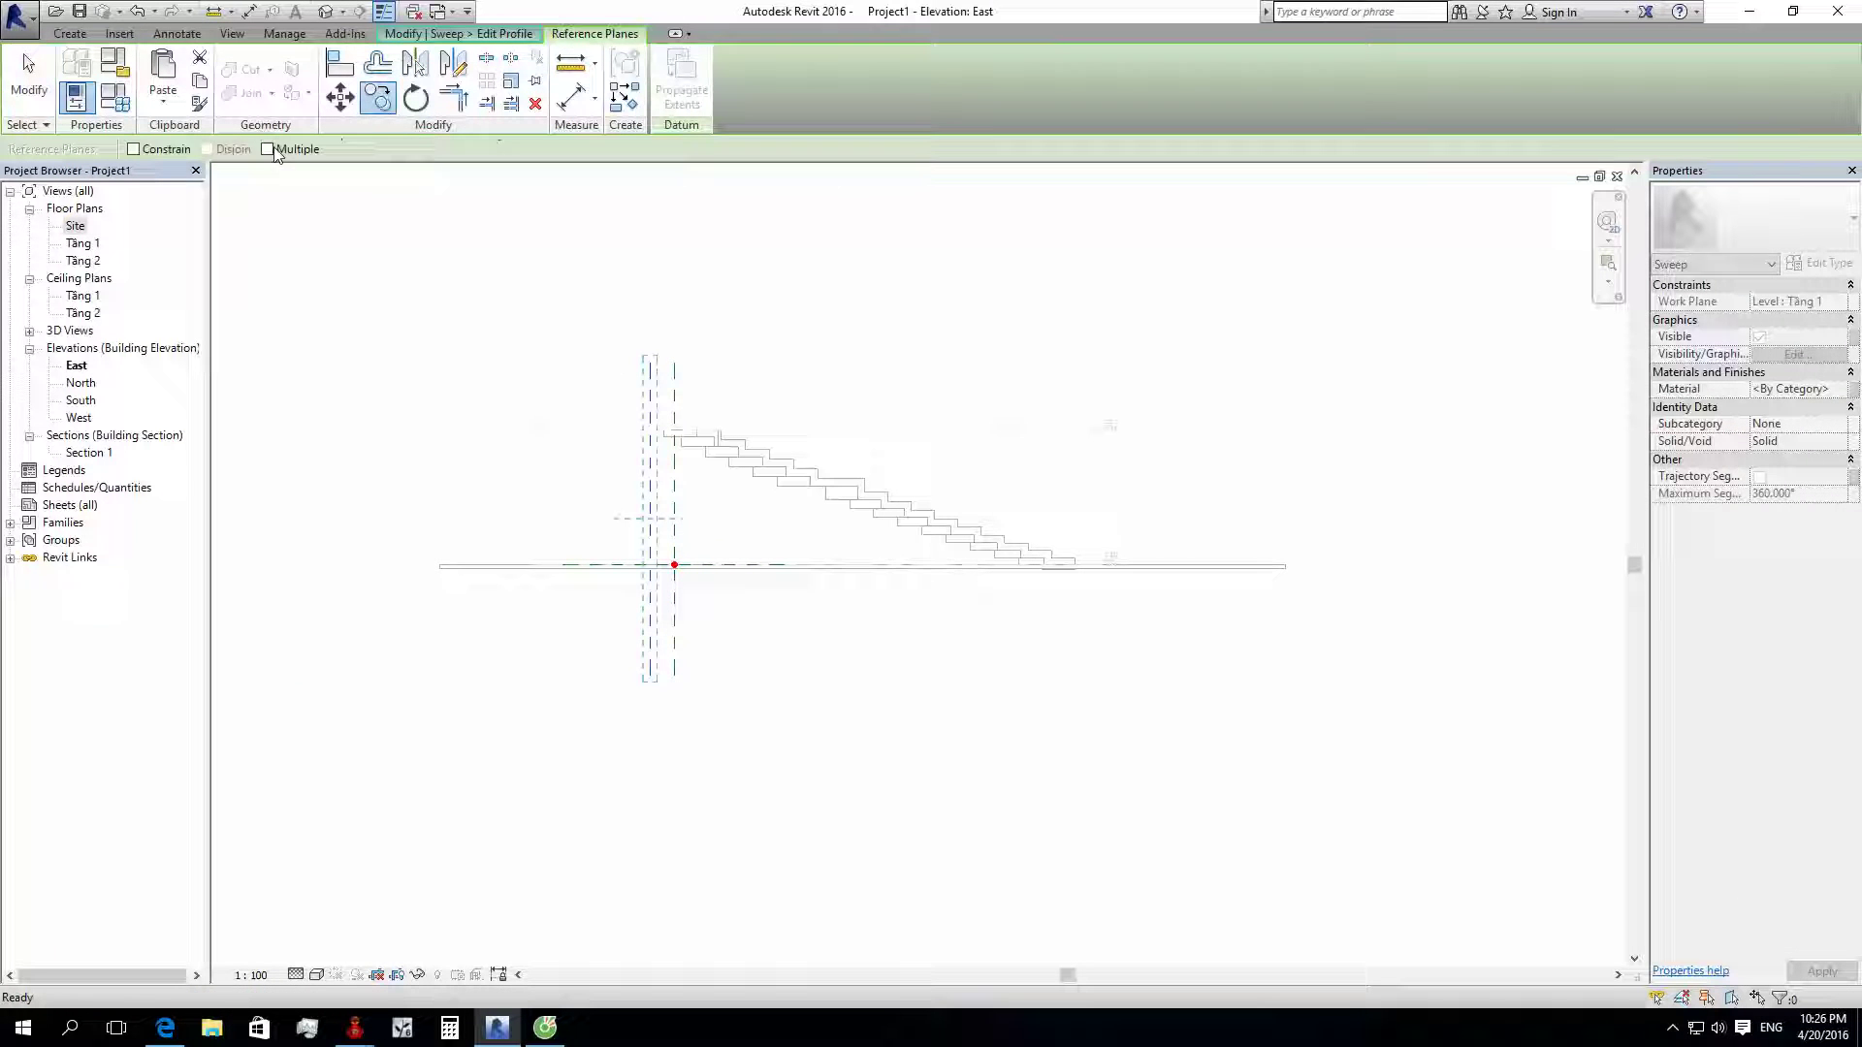
pyautogui.click(134, 151)
pyautogui.click(505, 351)
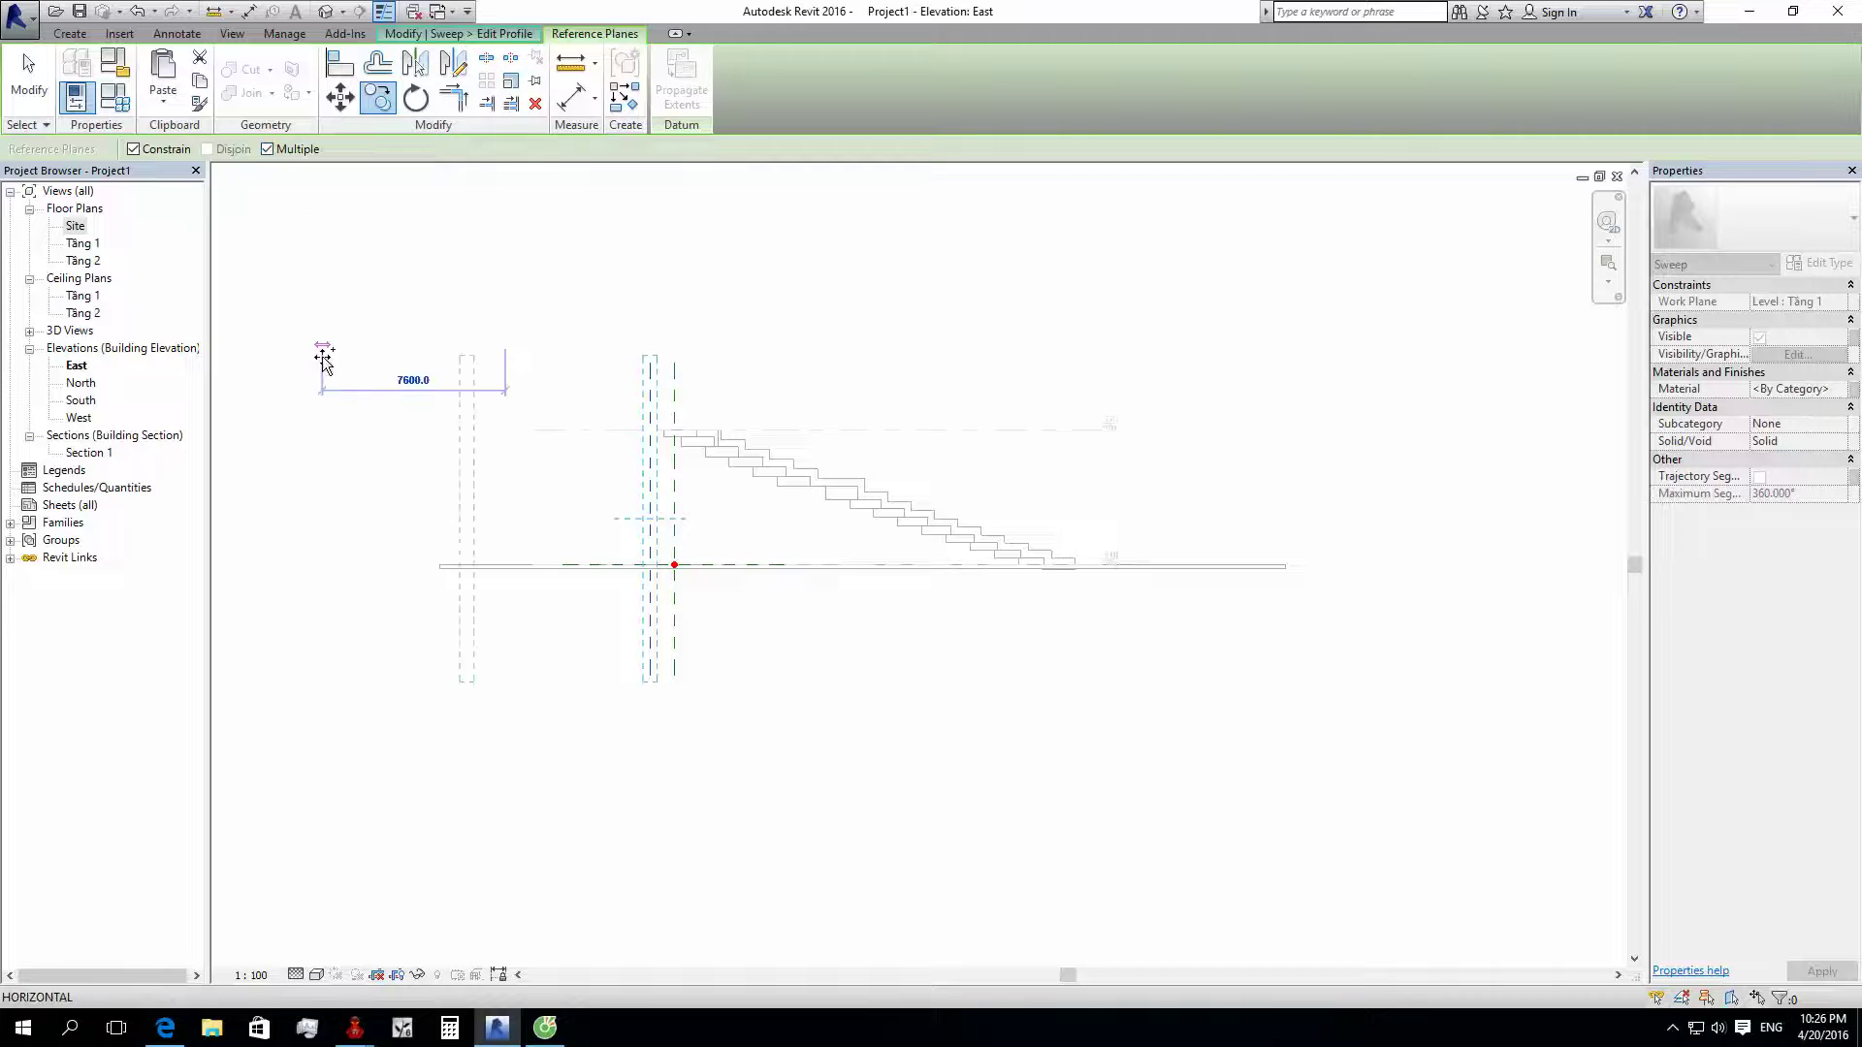
pyautogui.scroll(-2, 1397, 523)
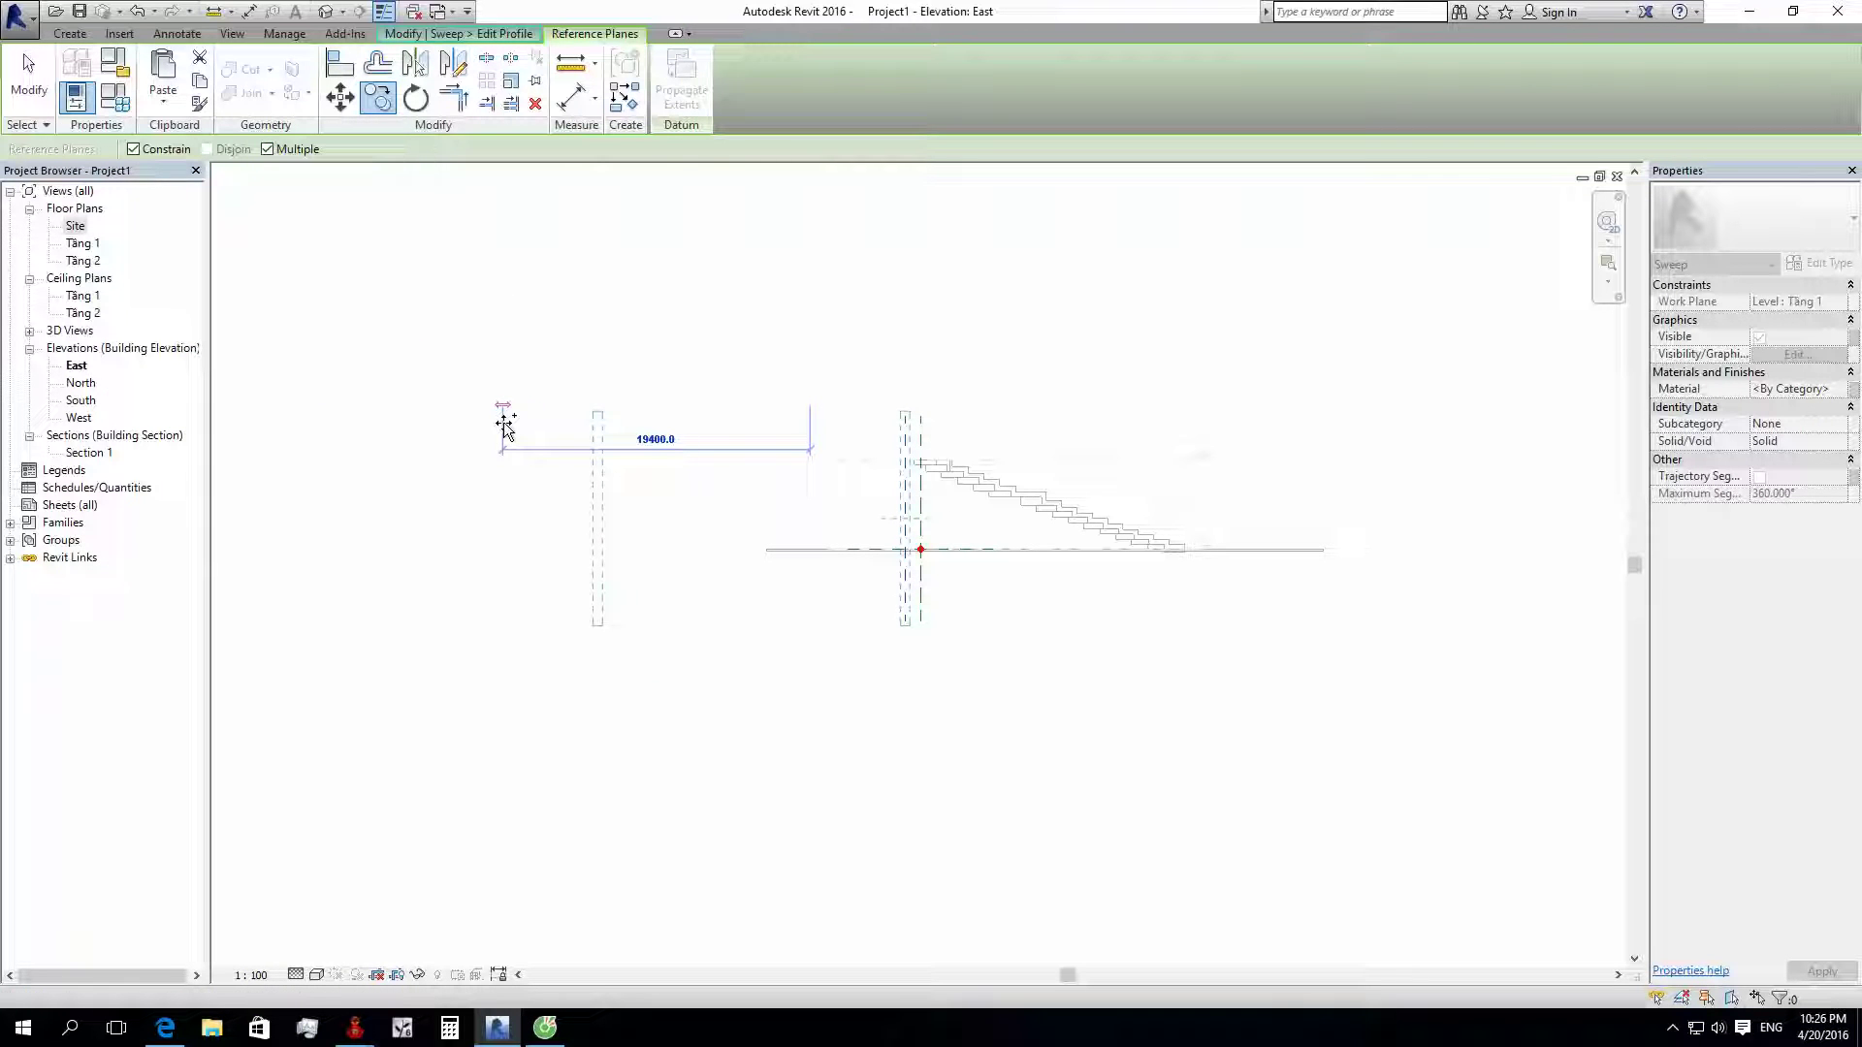
pyautogui.scroll(-1, 658, 446)
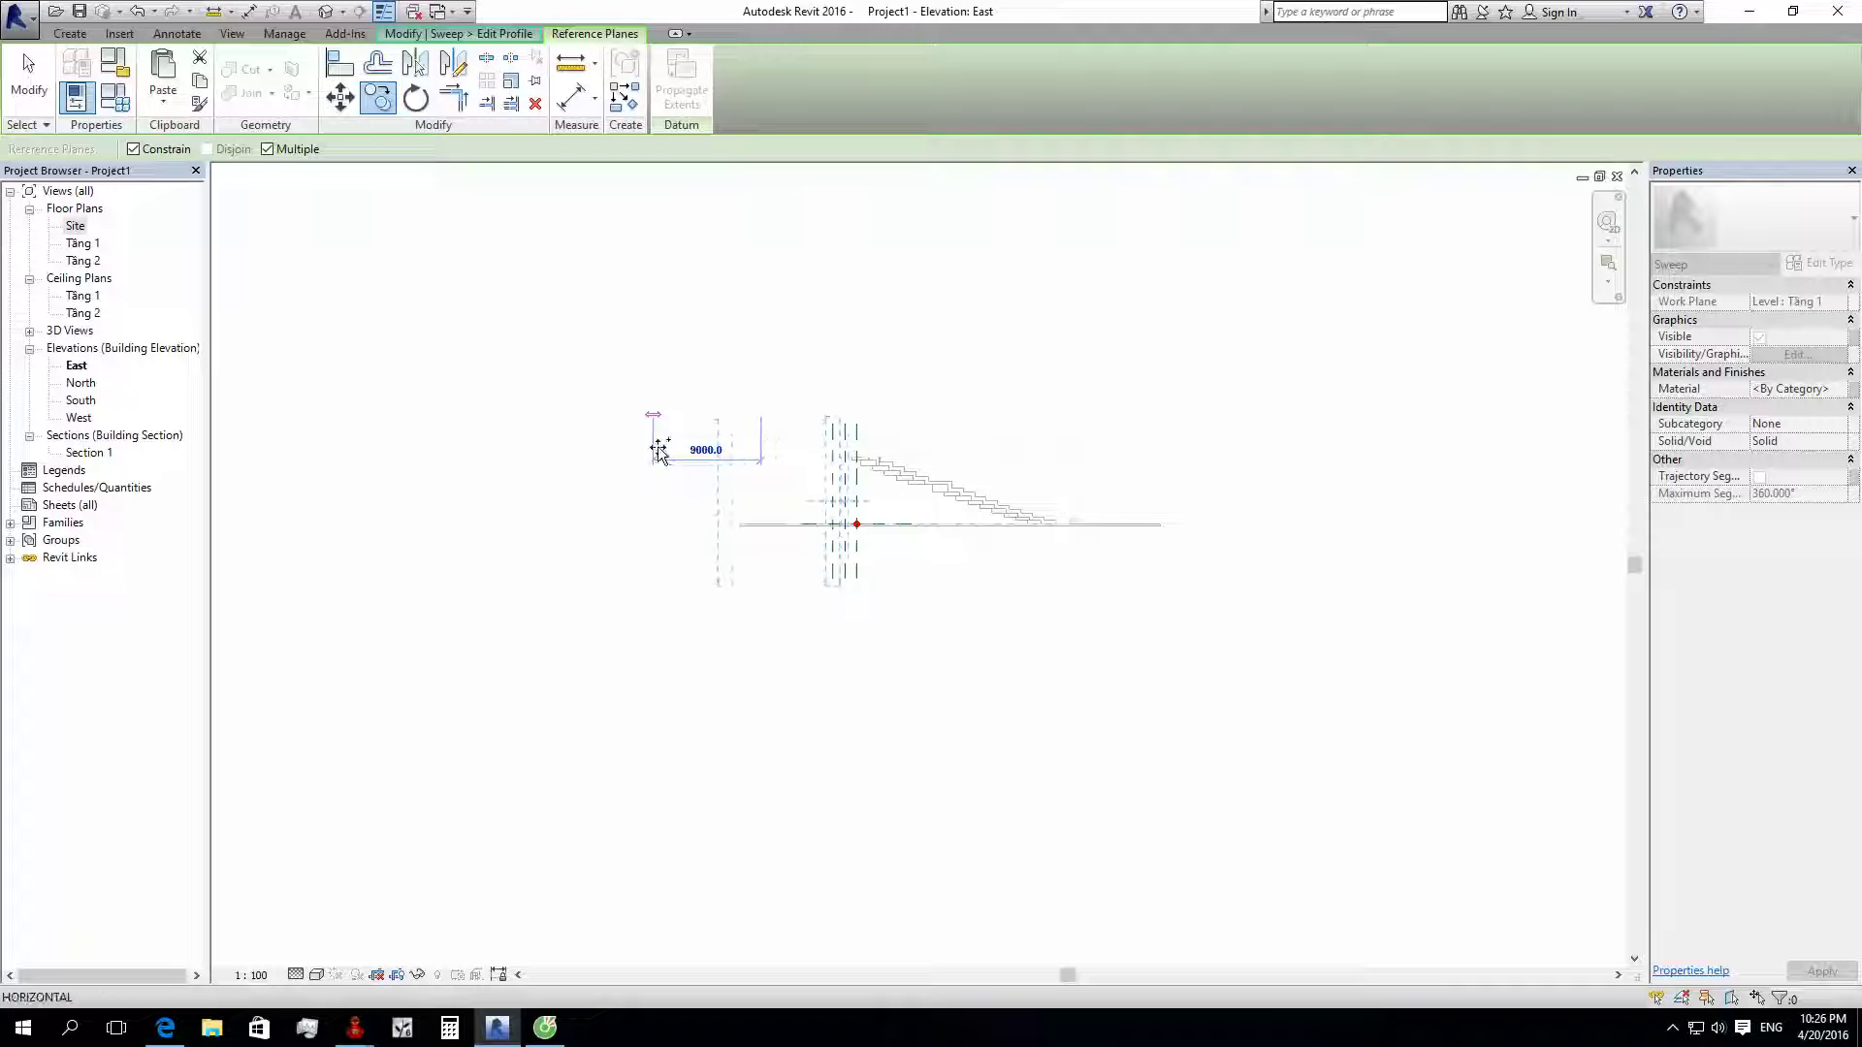
pyautogui.write('1m')
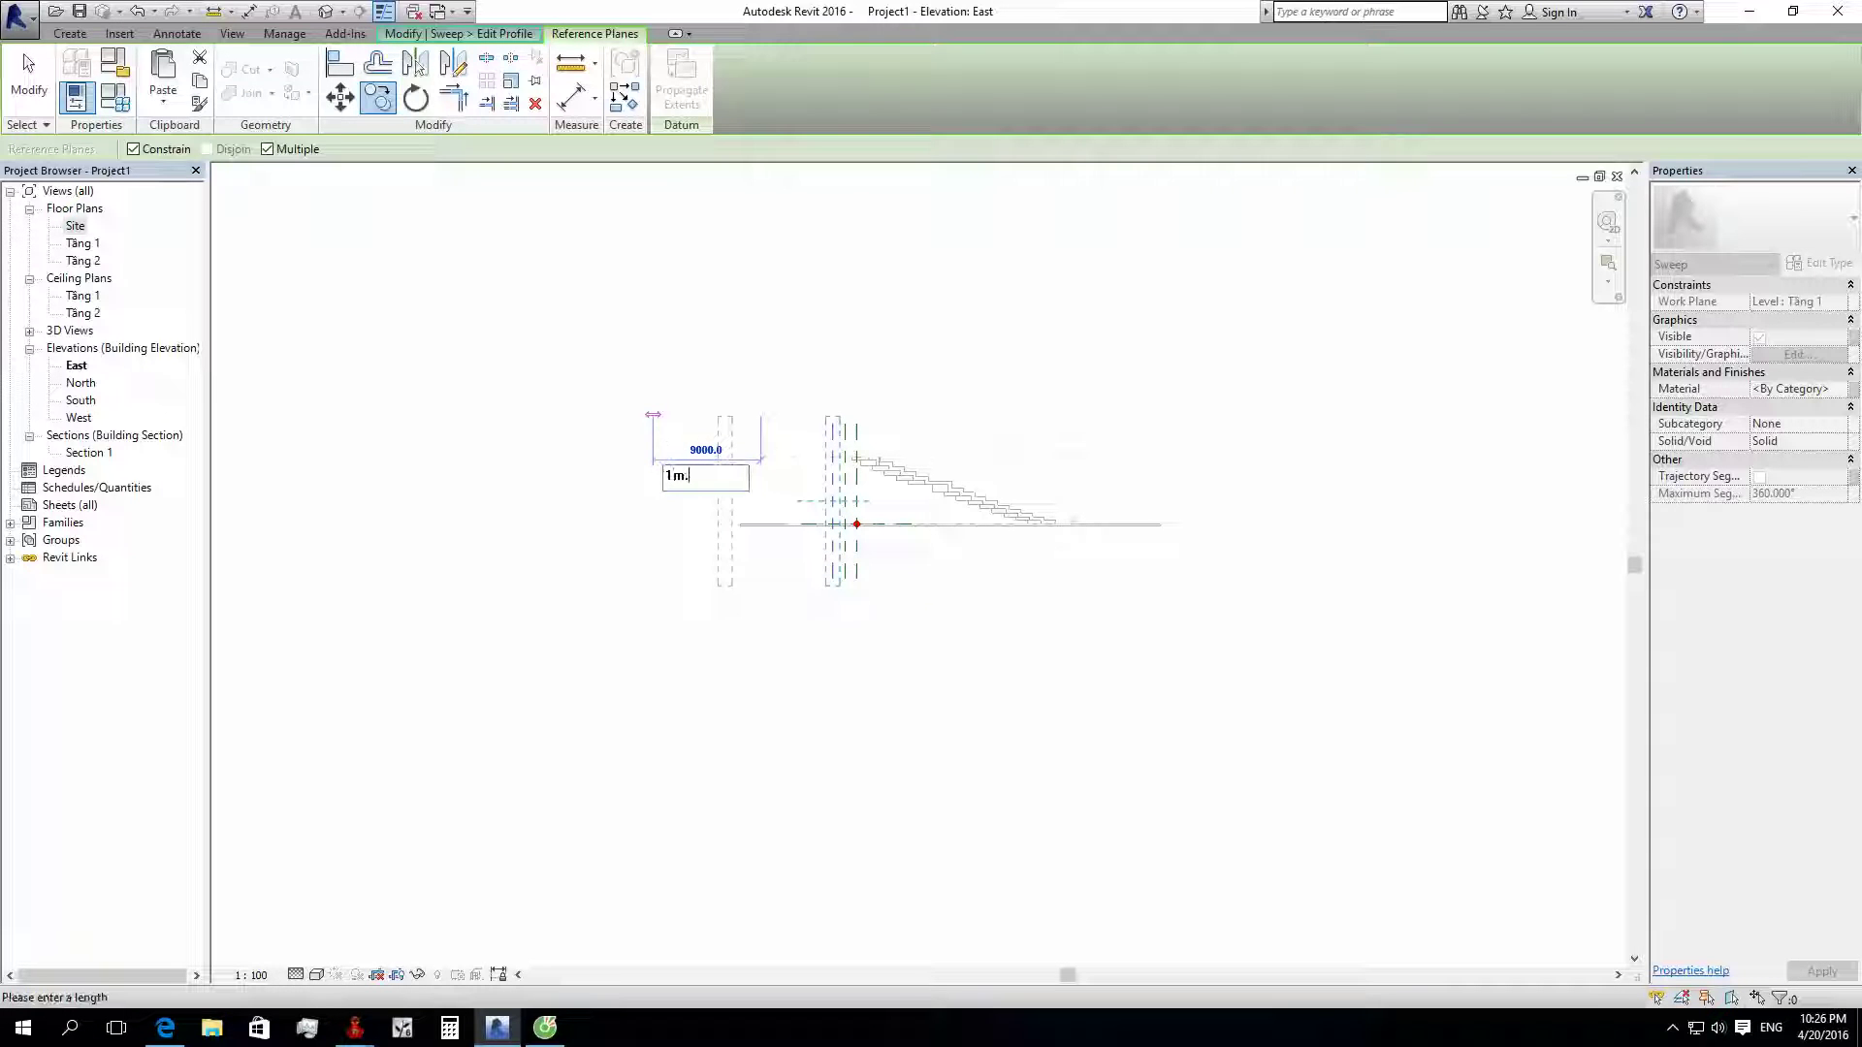
pyautogui.press('Return')
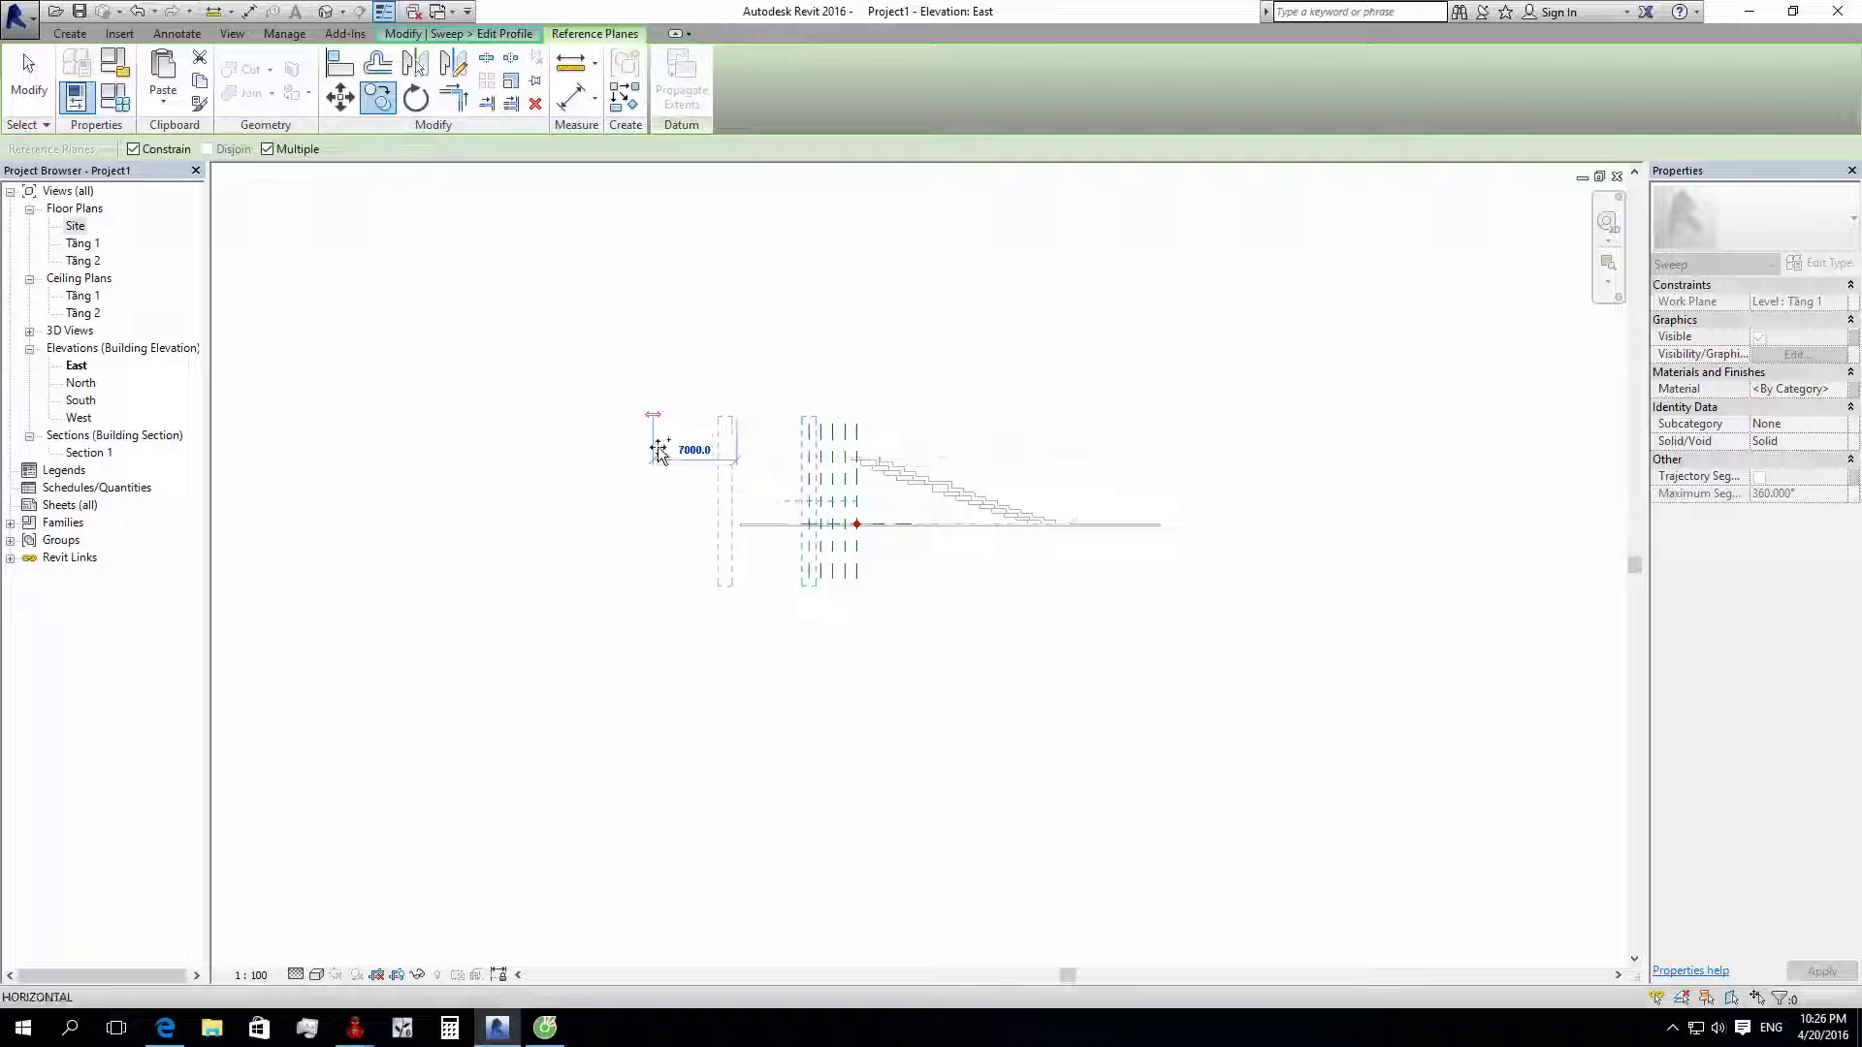
pyautogui.write('1m')
pyautogui.press('Return')
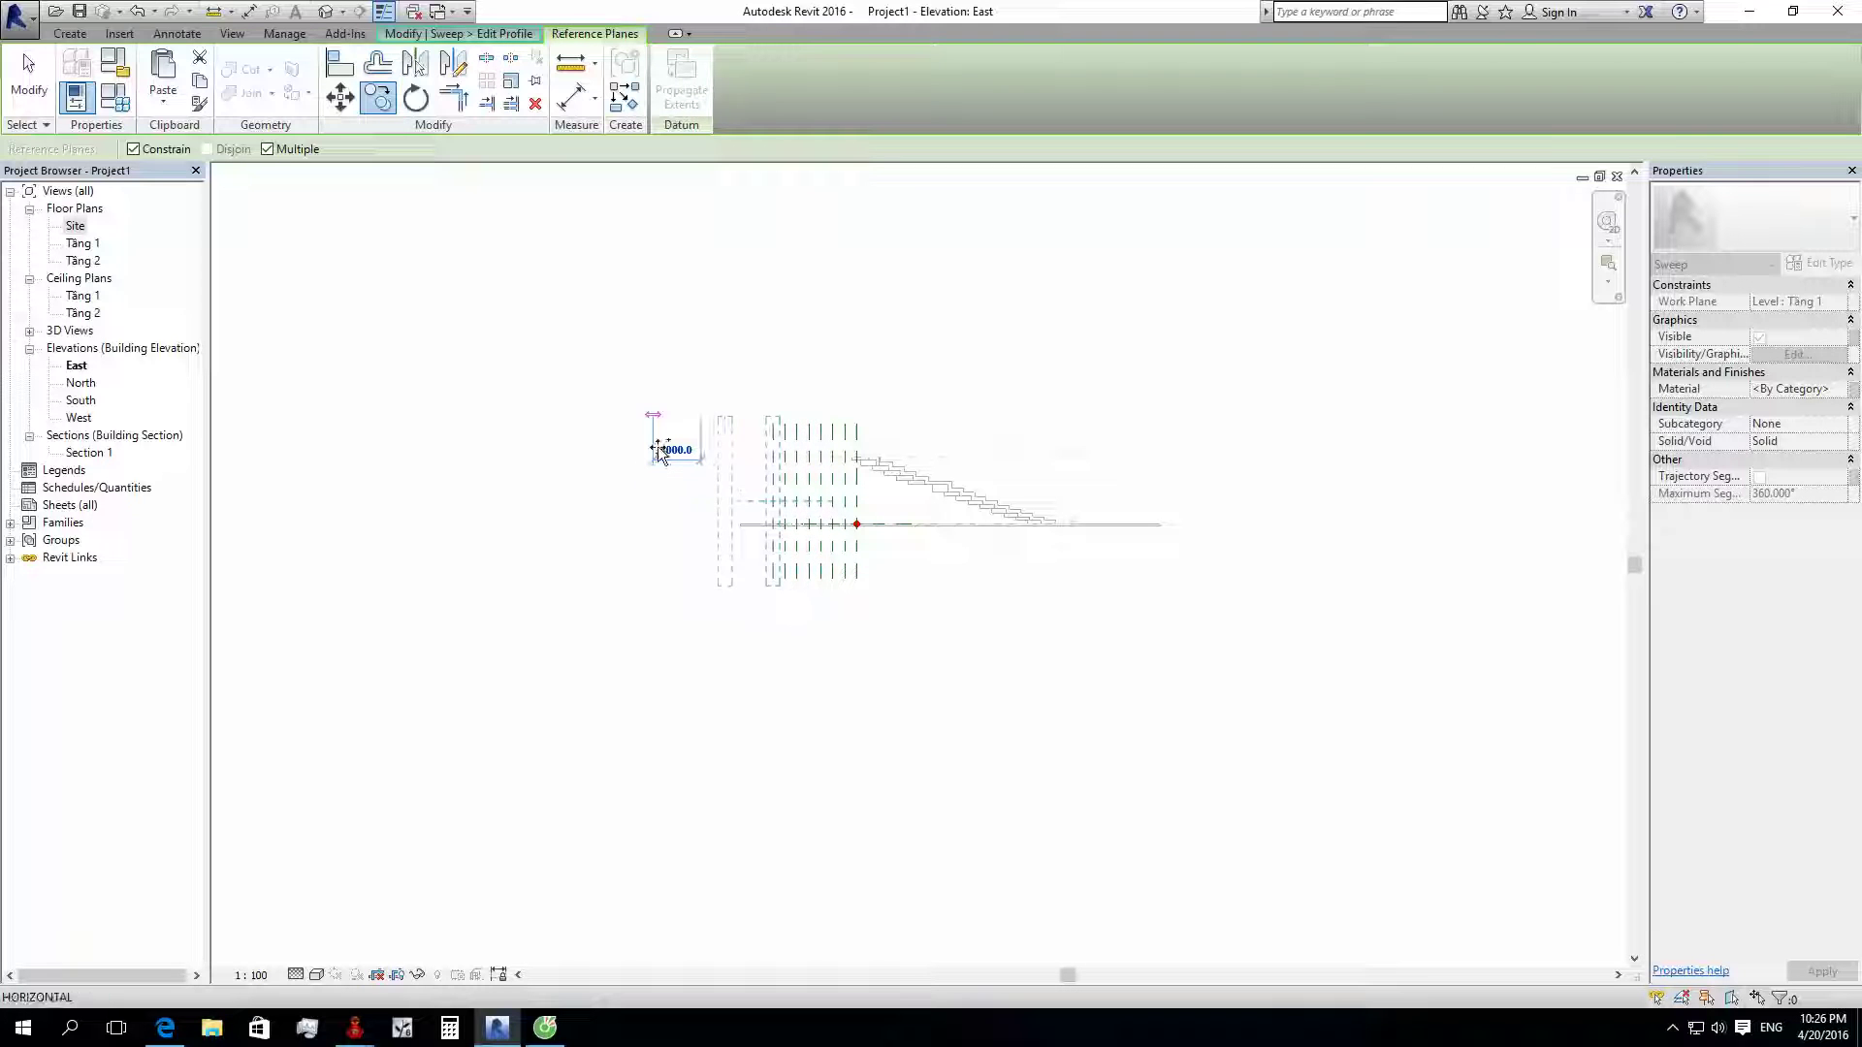
pyautogui.write('1m')
pyautogui.press('Return')
# Step: Add further plane copies at 16500, 15500 and 12500 from the base point
pyautogui.scroll(4, 776, 456)
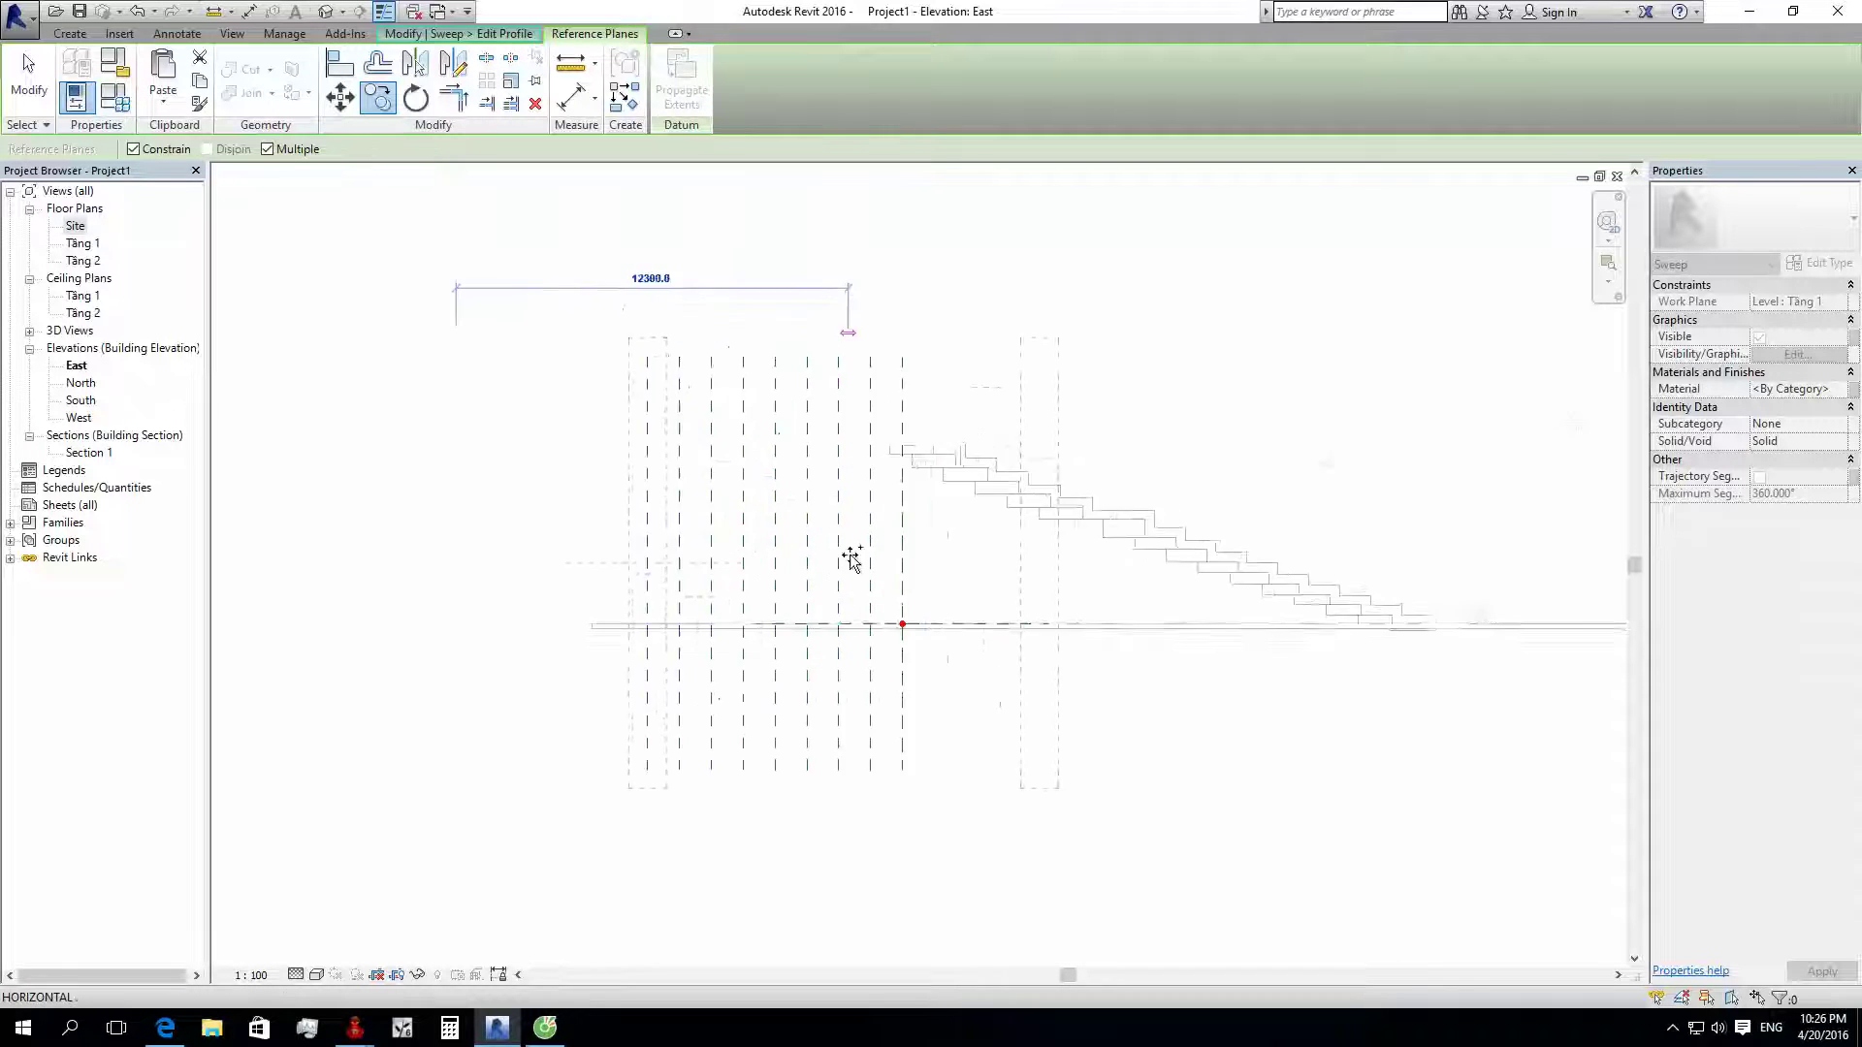
pyautogui.scroll(1, 850, 558)
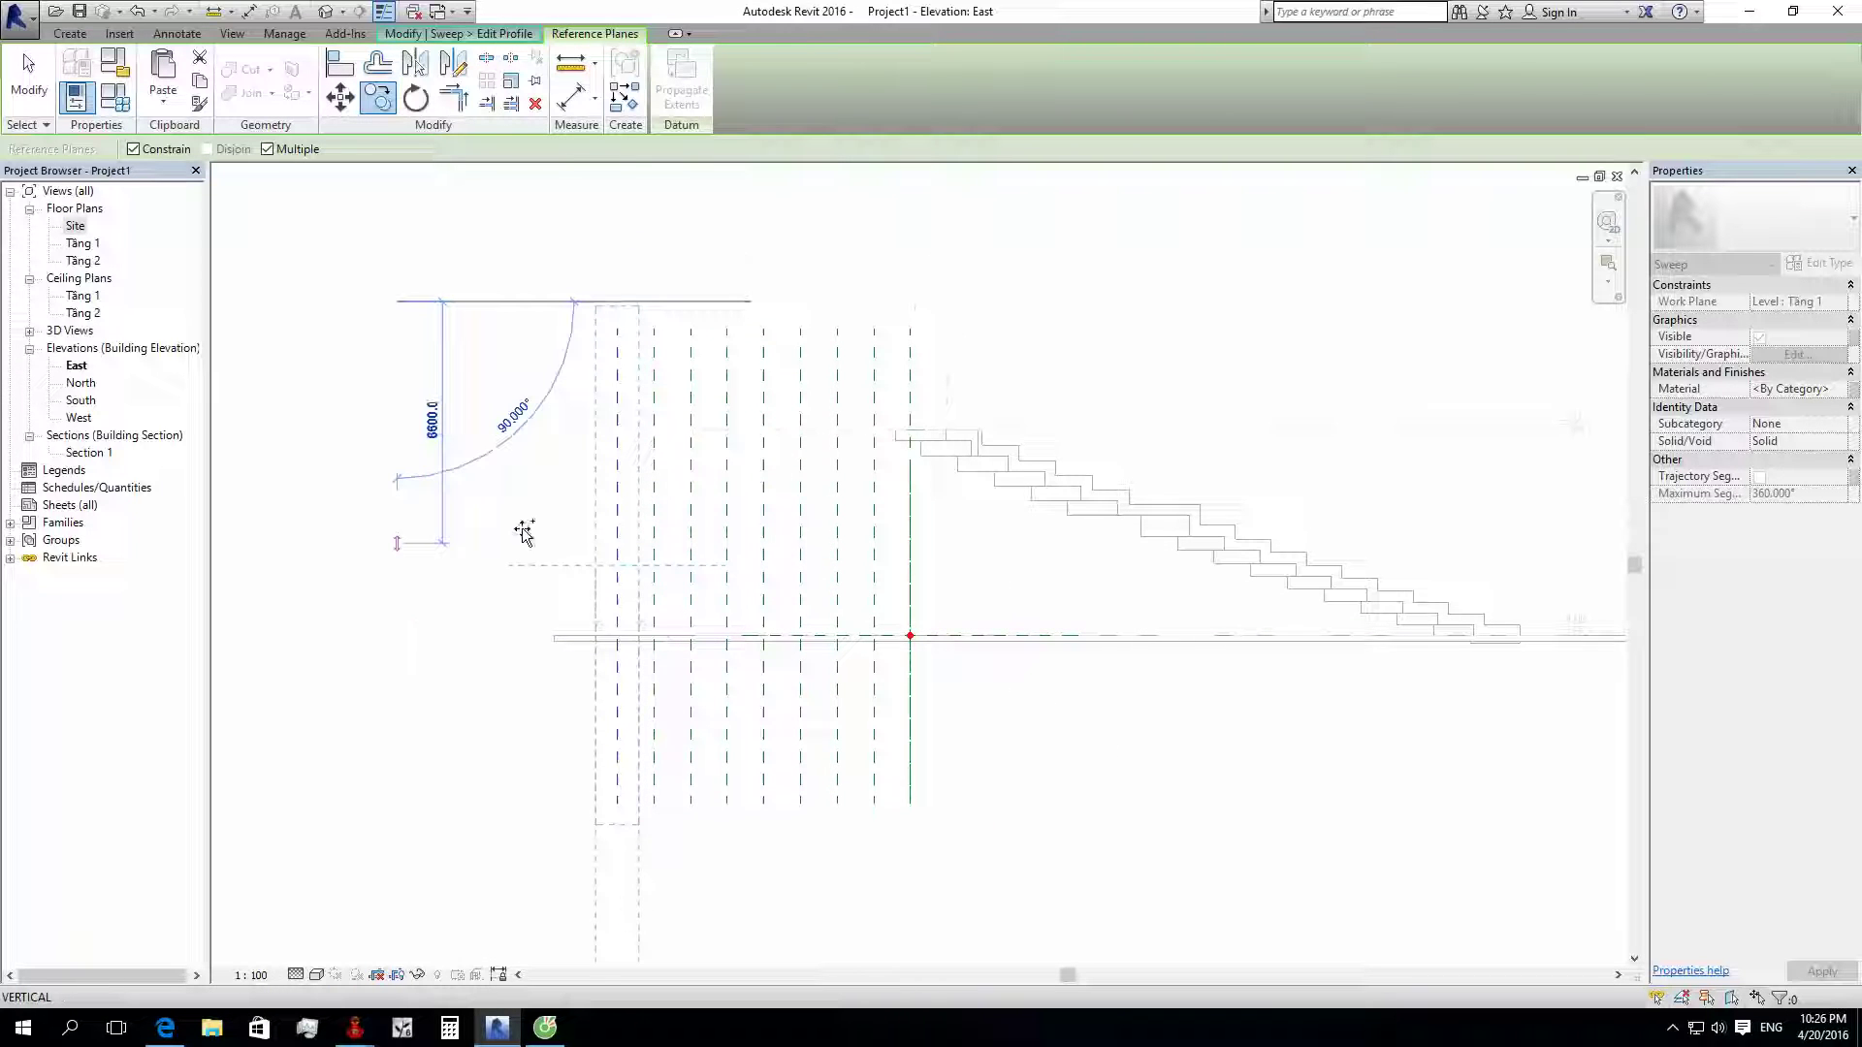
pyautogui.scroll(-2, 558, 330)
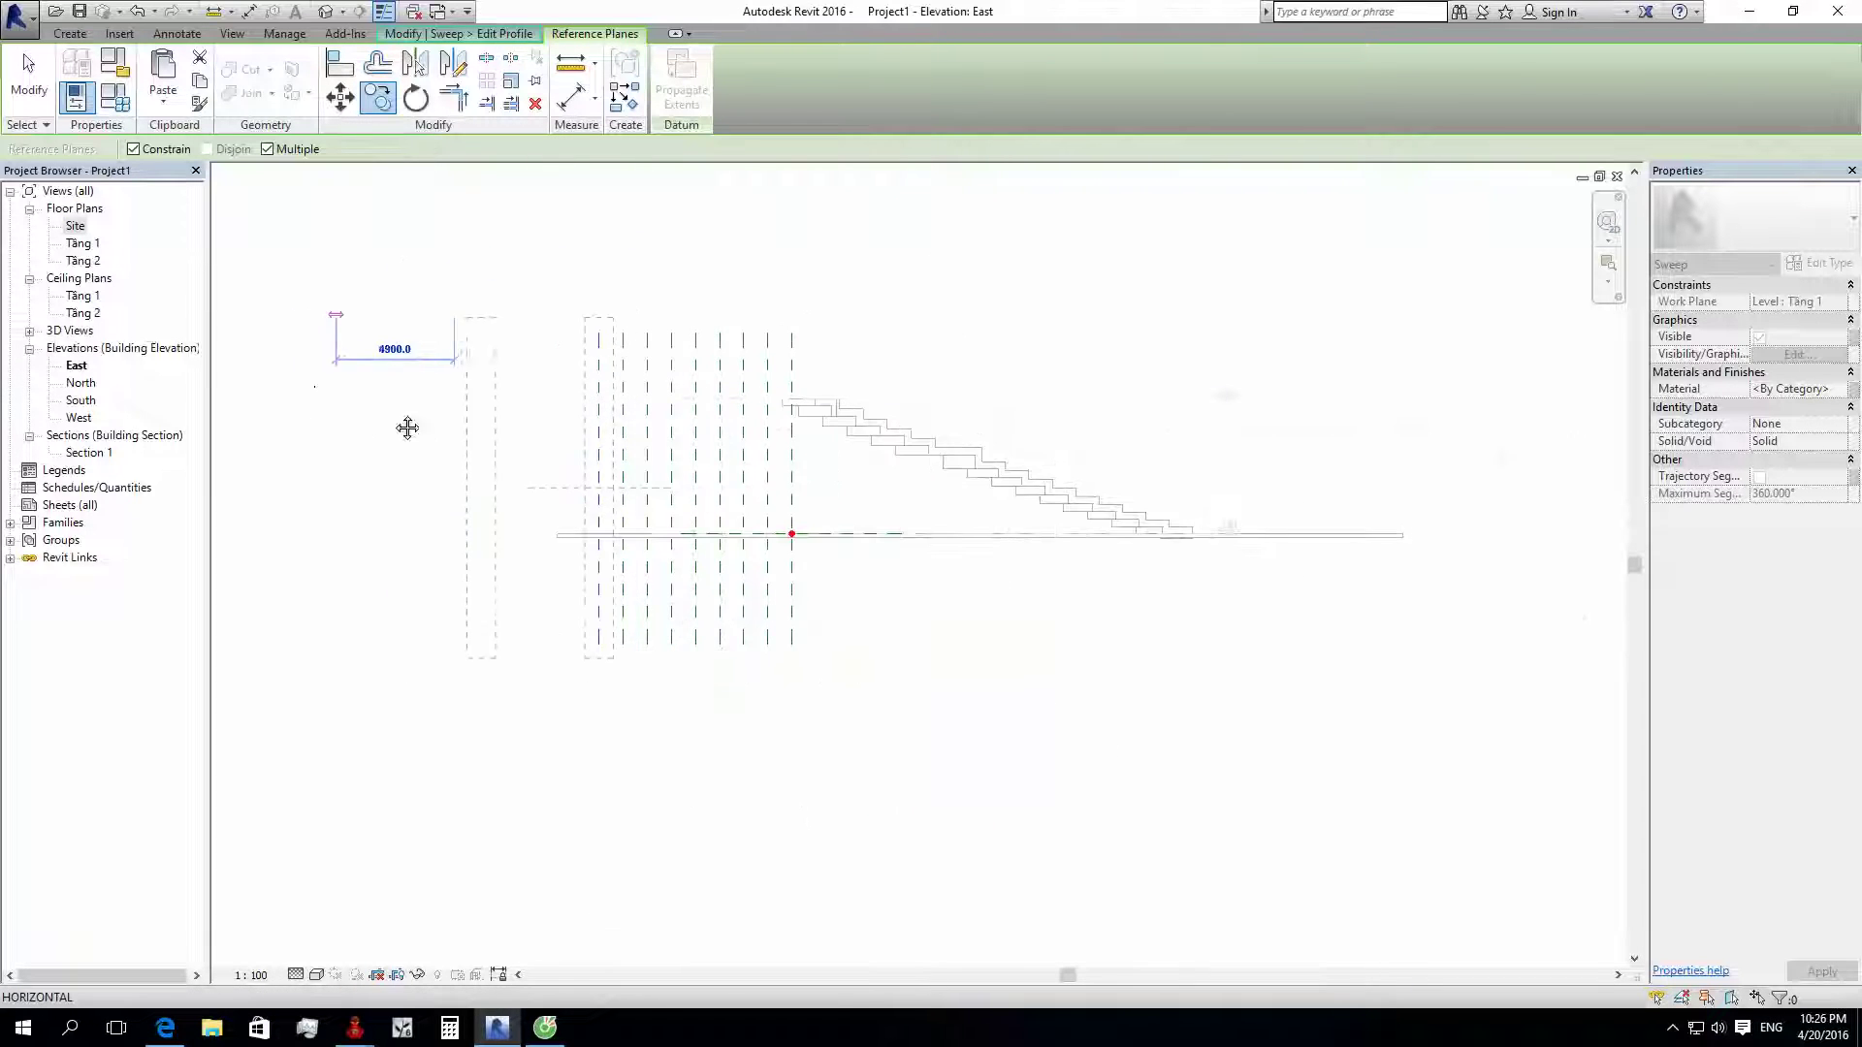
pyautogui.moveTo(313, 406); pyautogui.dragTo(605, 472, button='middle')
pyautogui.write('1')
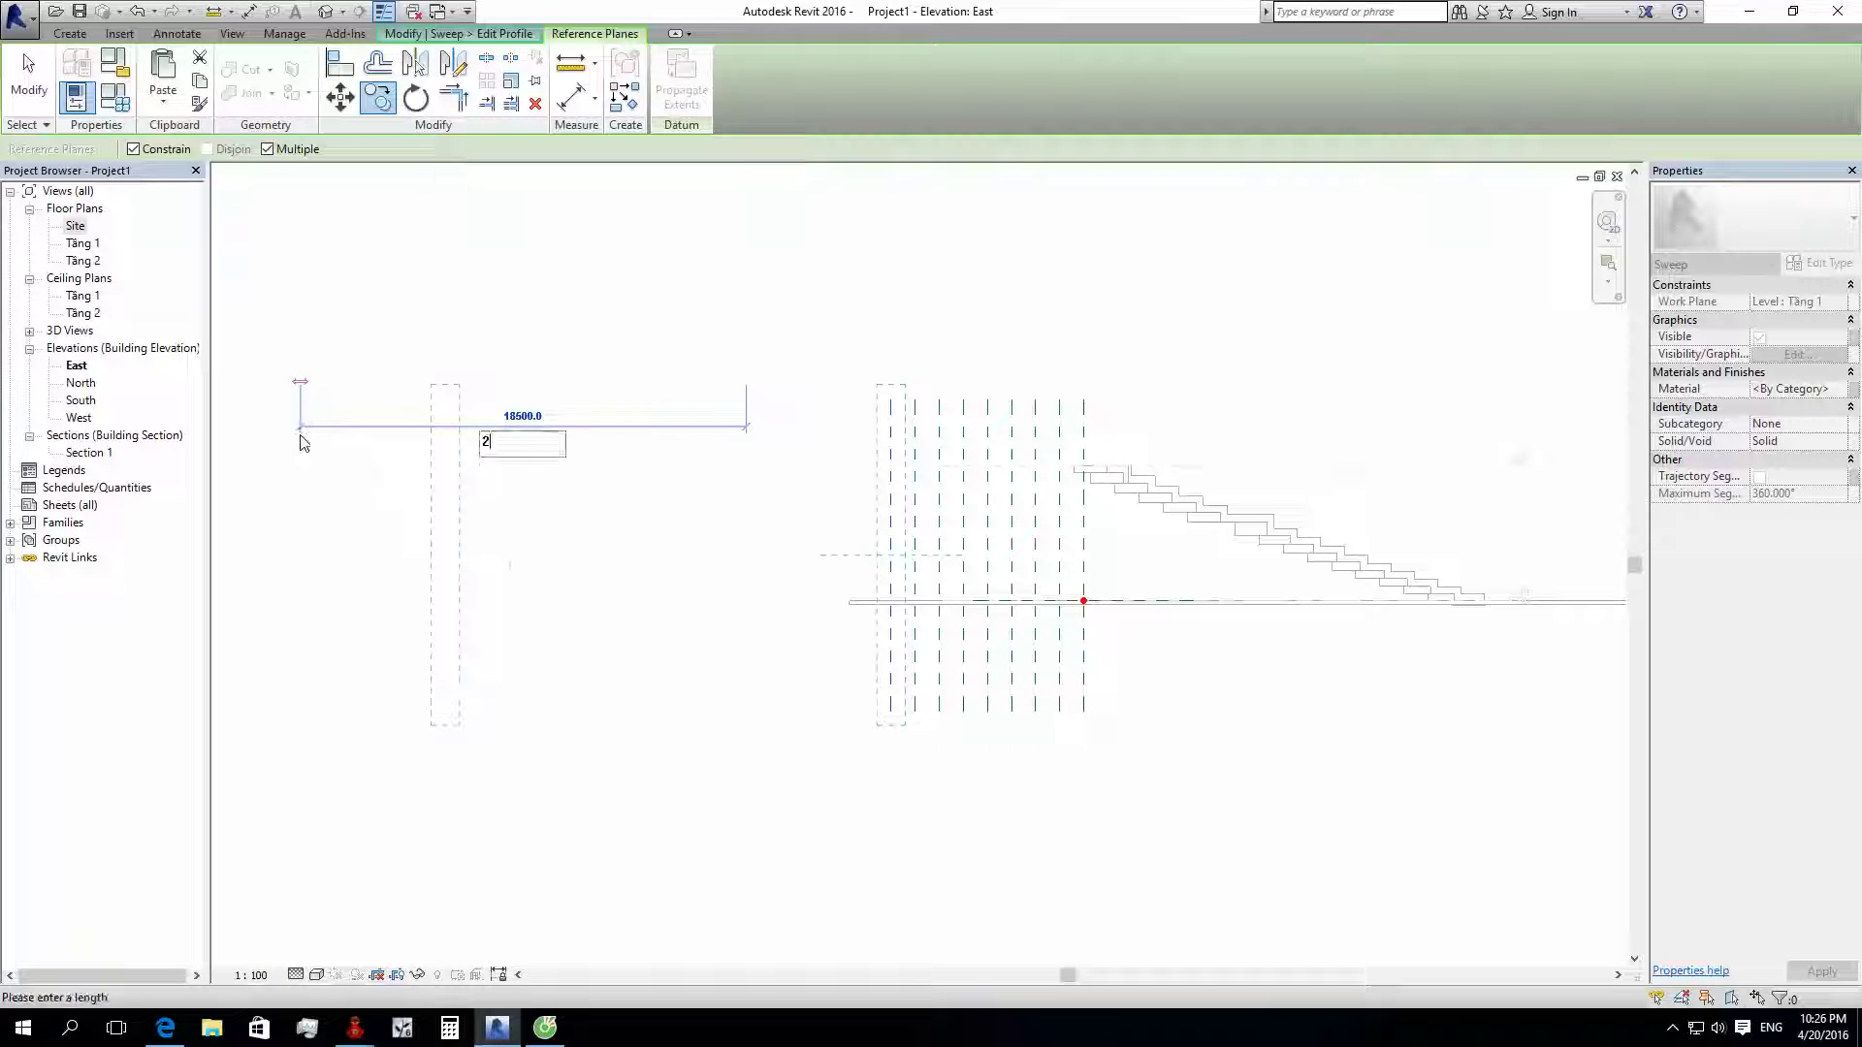
pyautogui.write('6500')
pyautogui.press('Return')
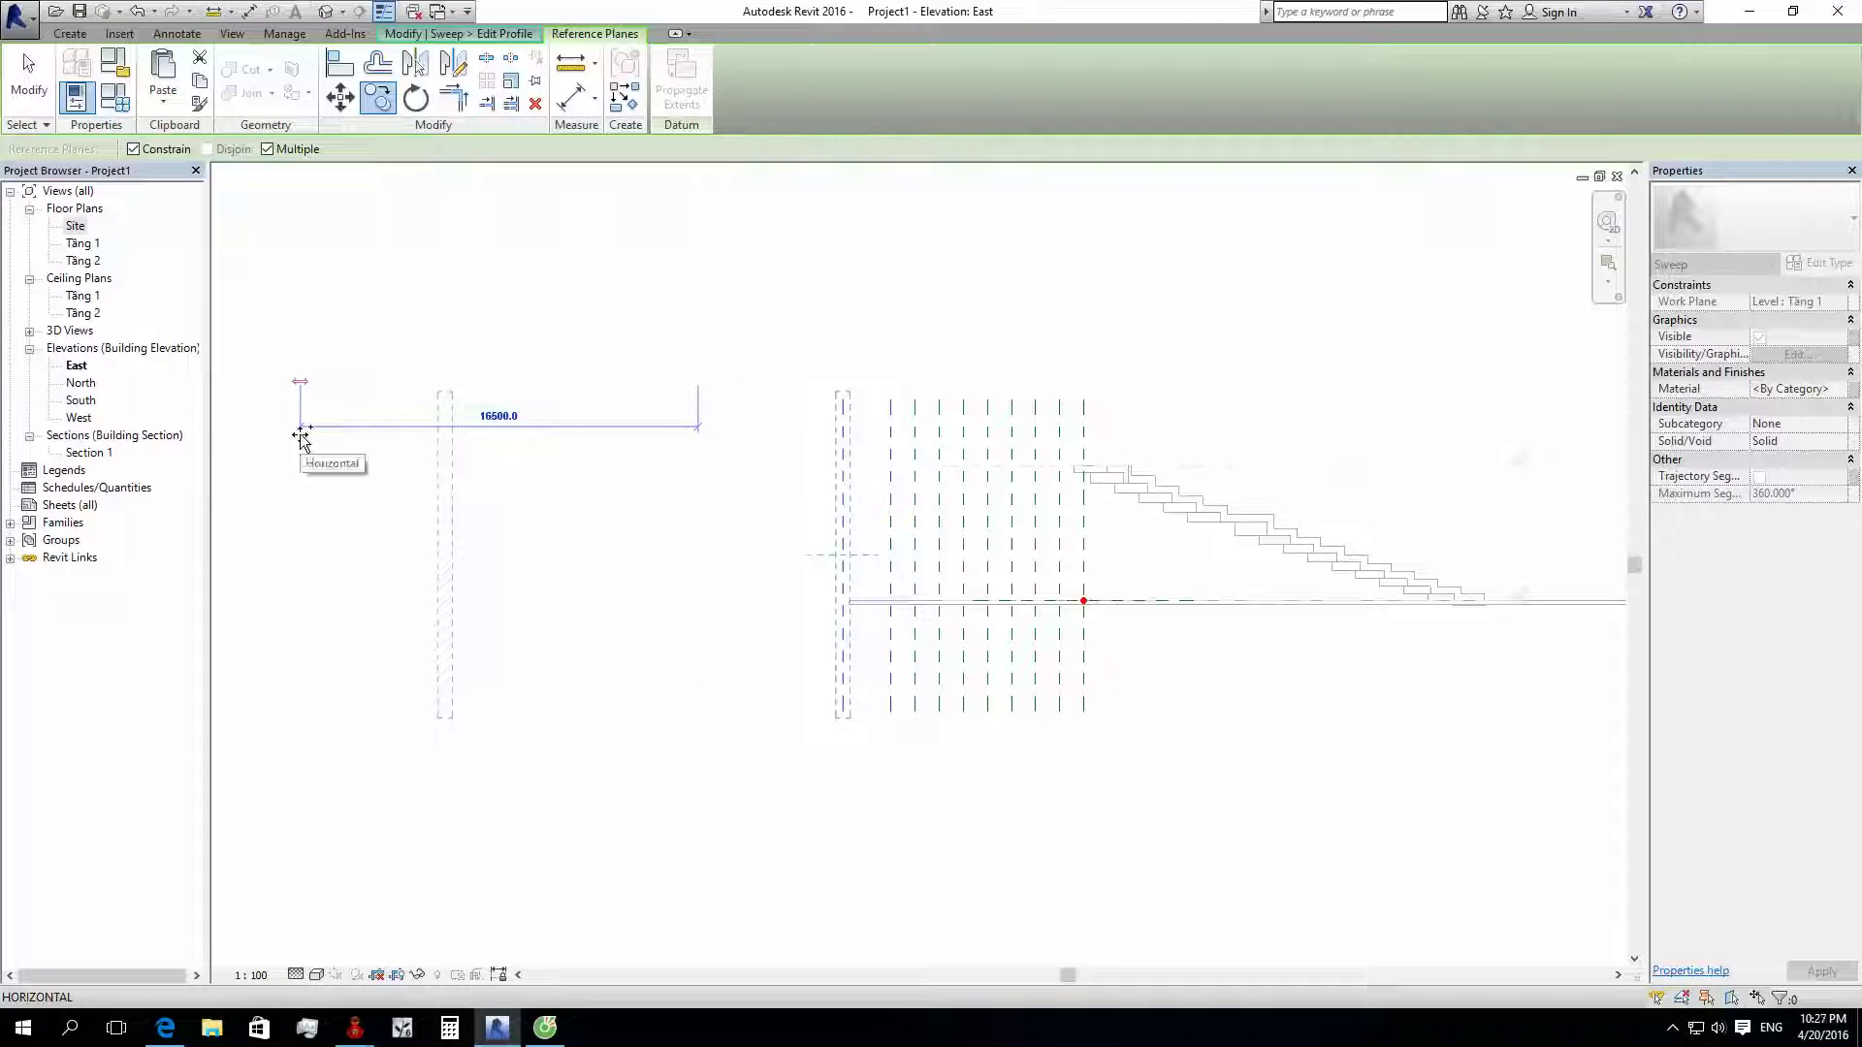
pyautogui.write('15500')
pyautogui.press('Return')
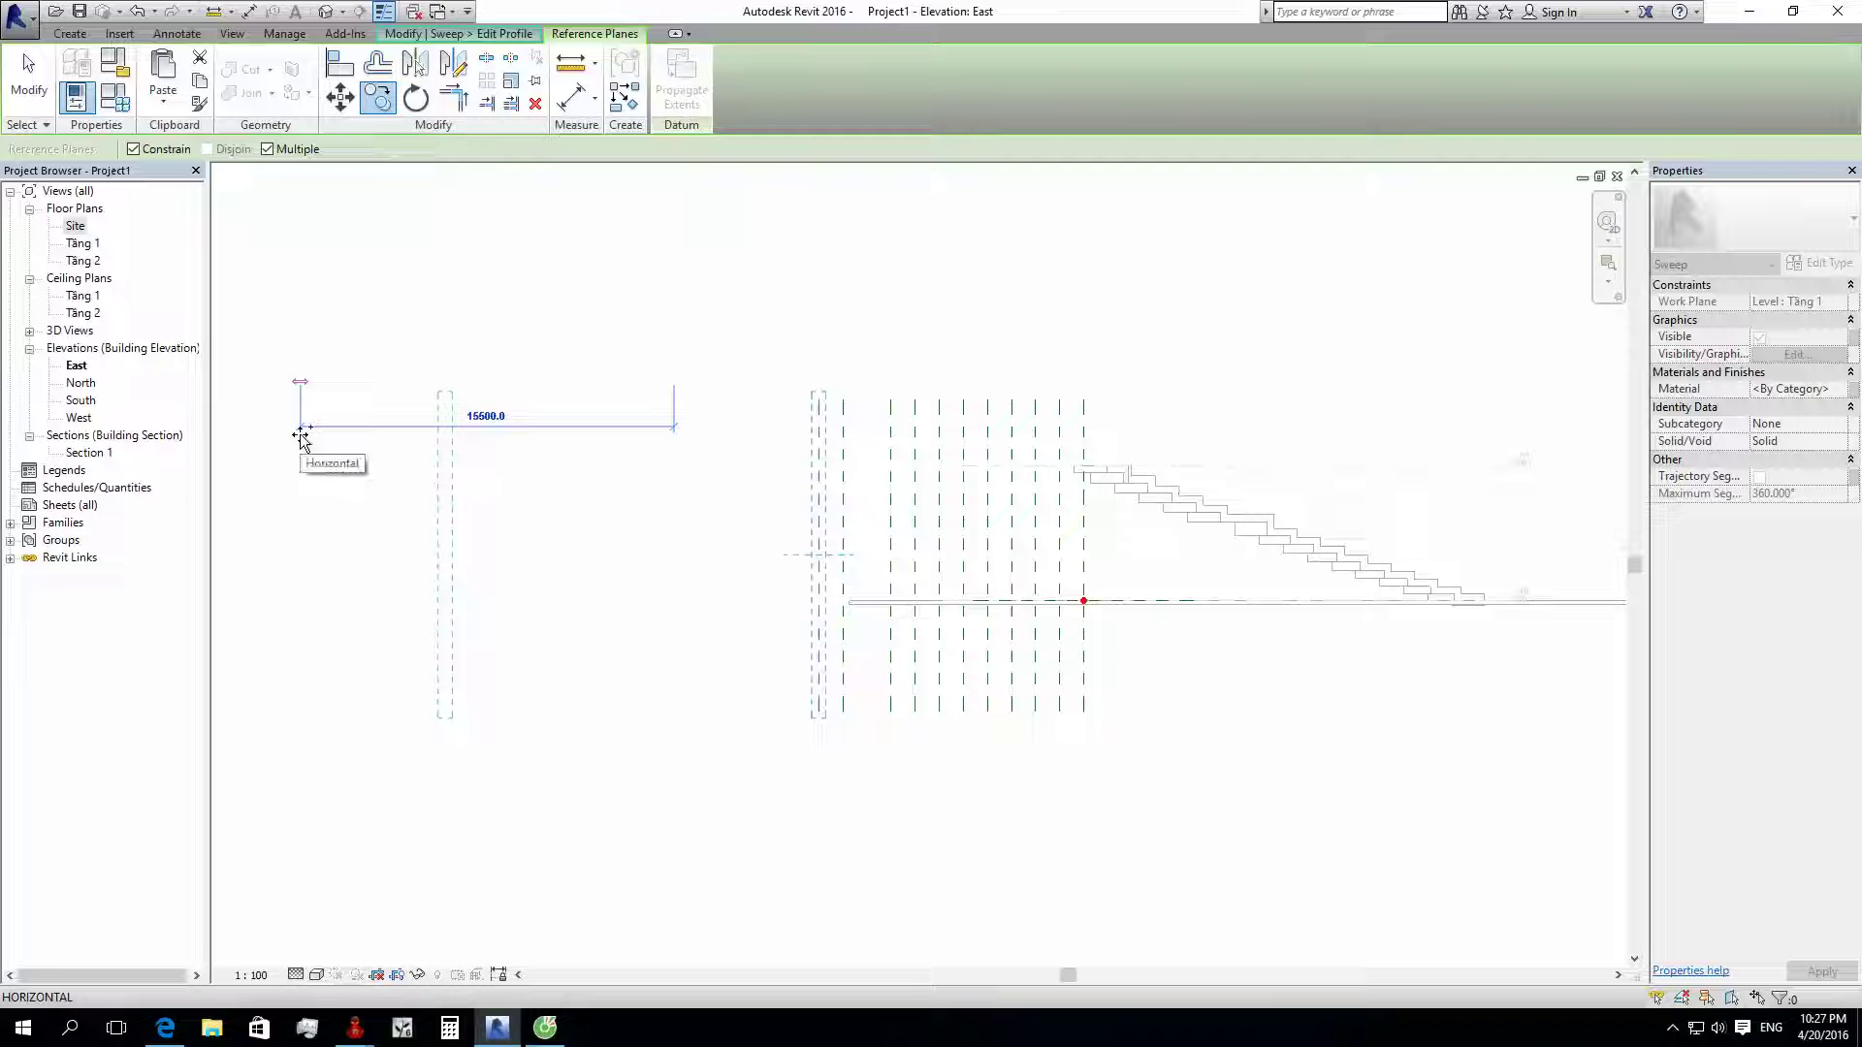
pyautogui.write('12500')
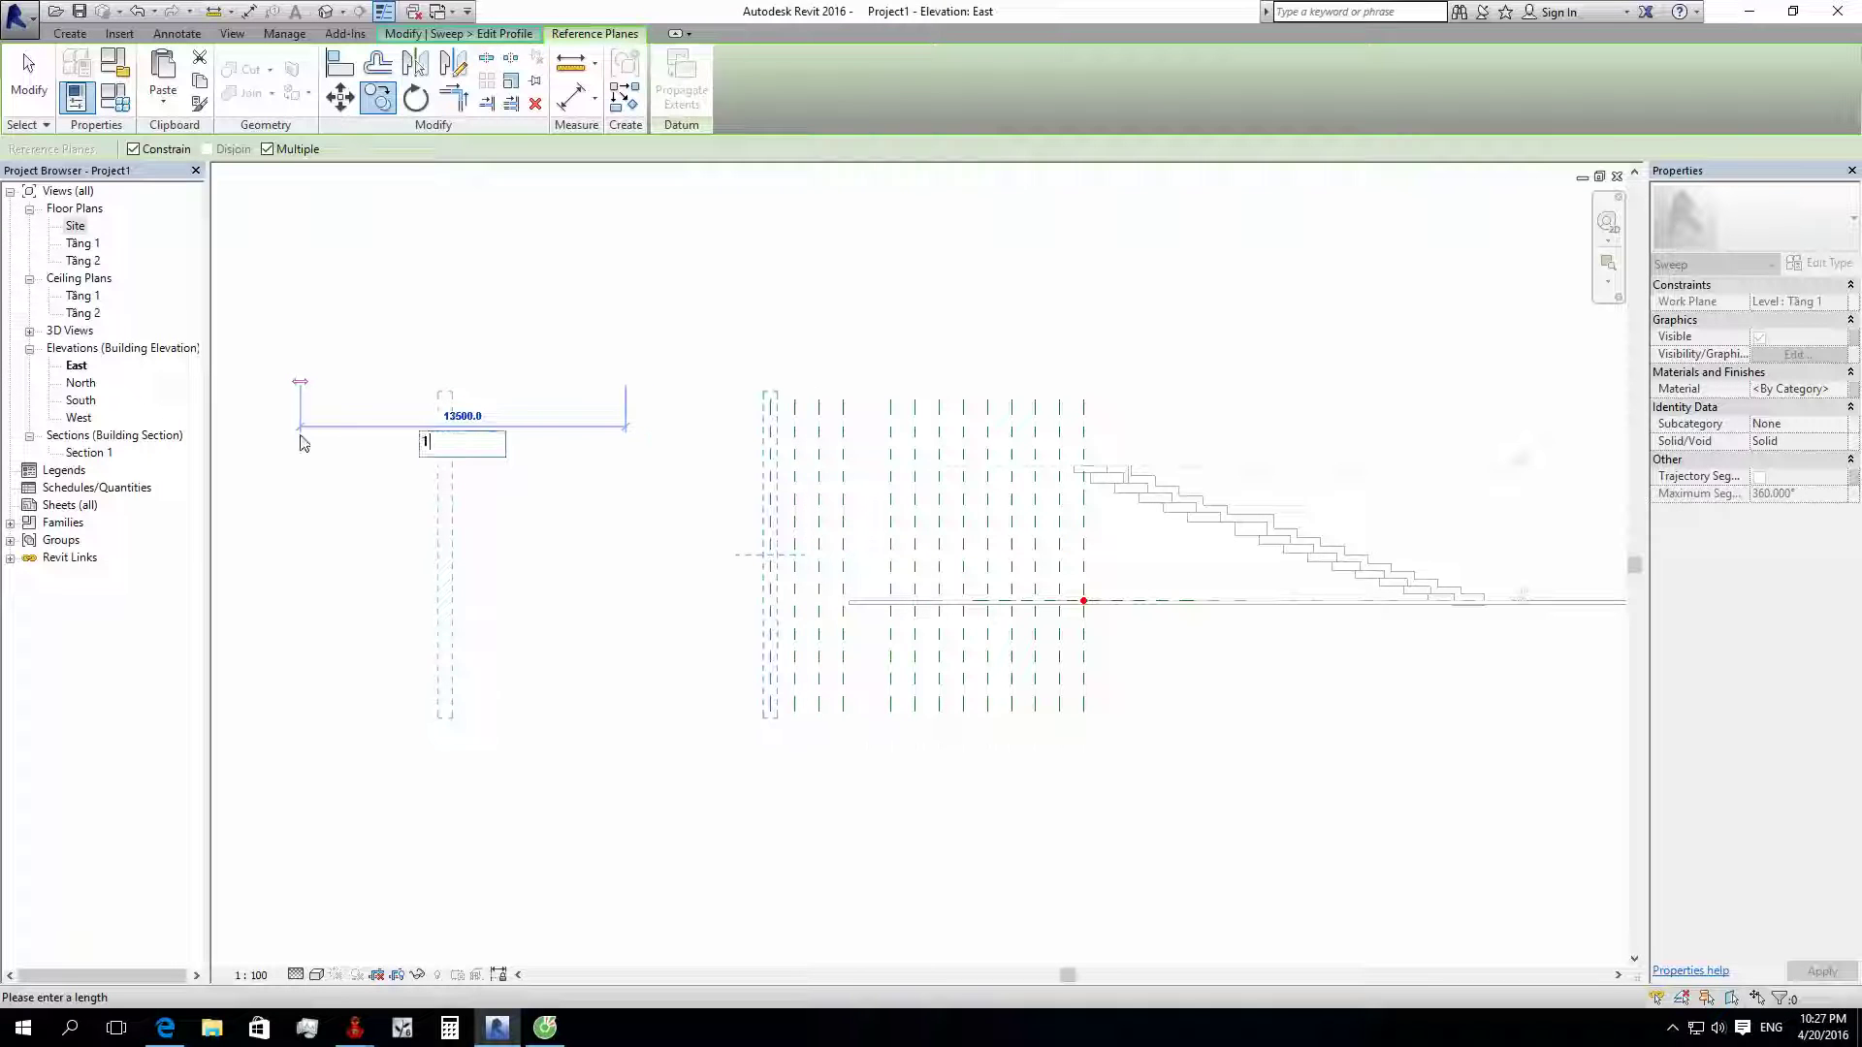
pyautogui.press('Return')
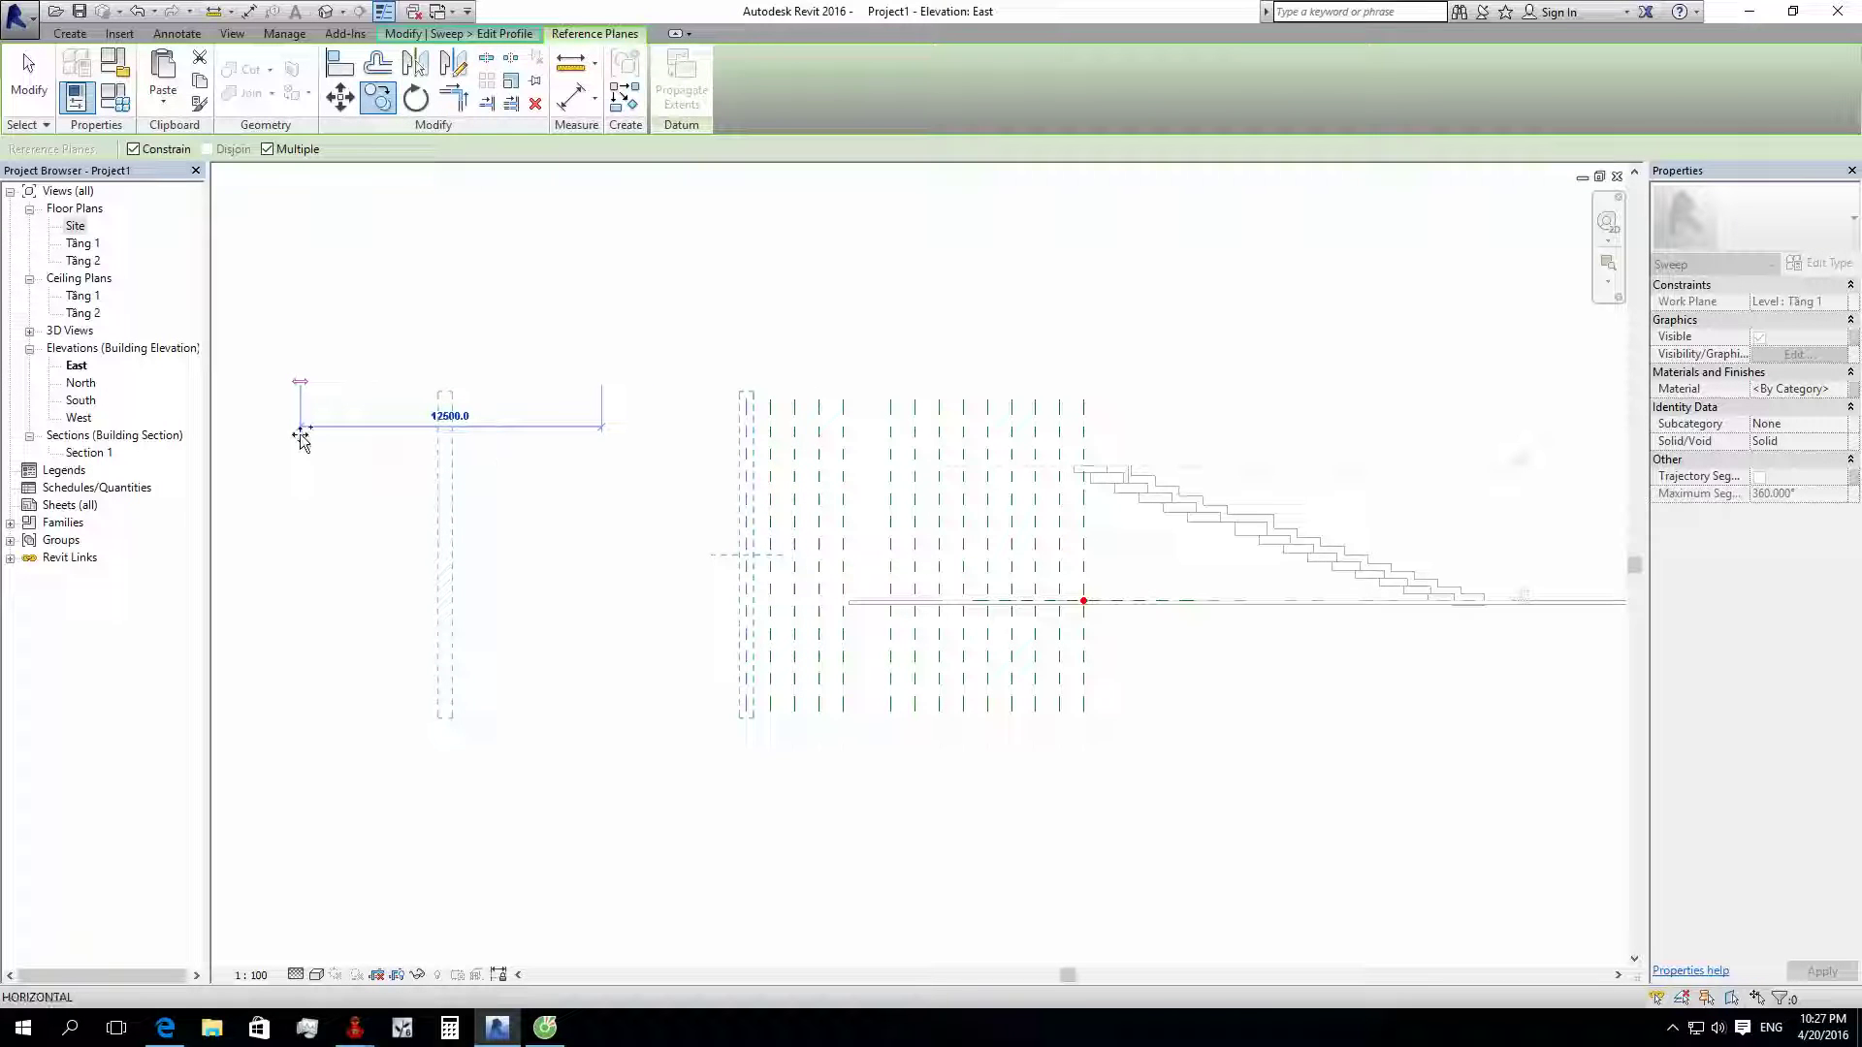
pyautogui.write('1')
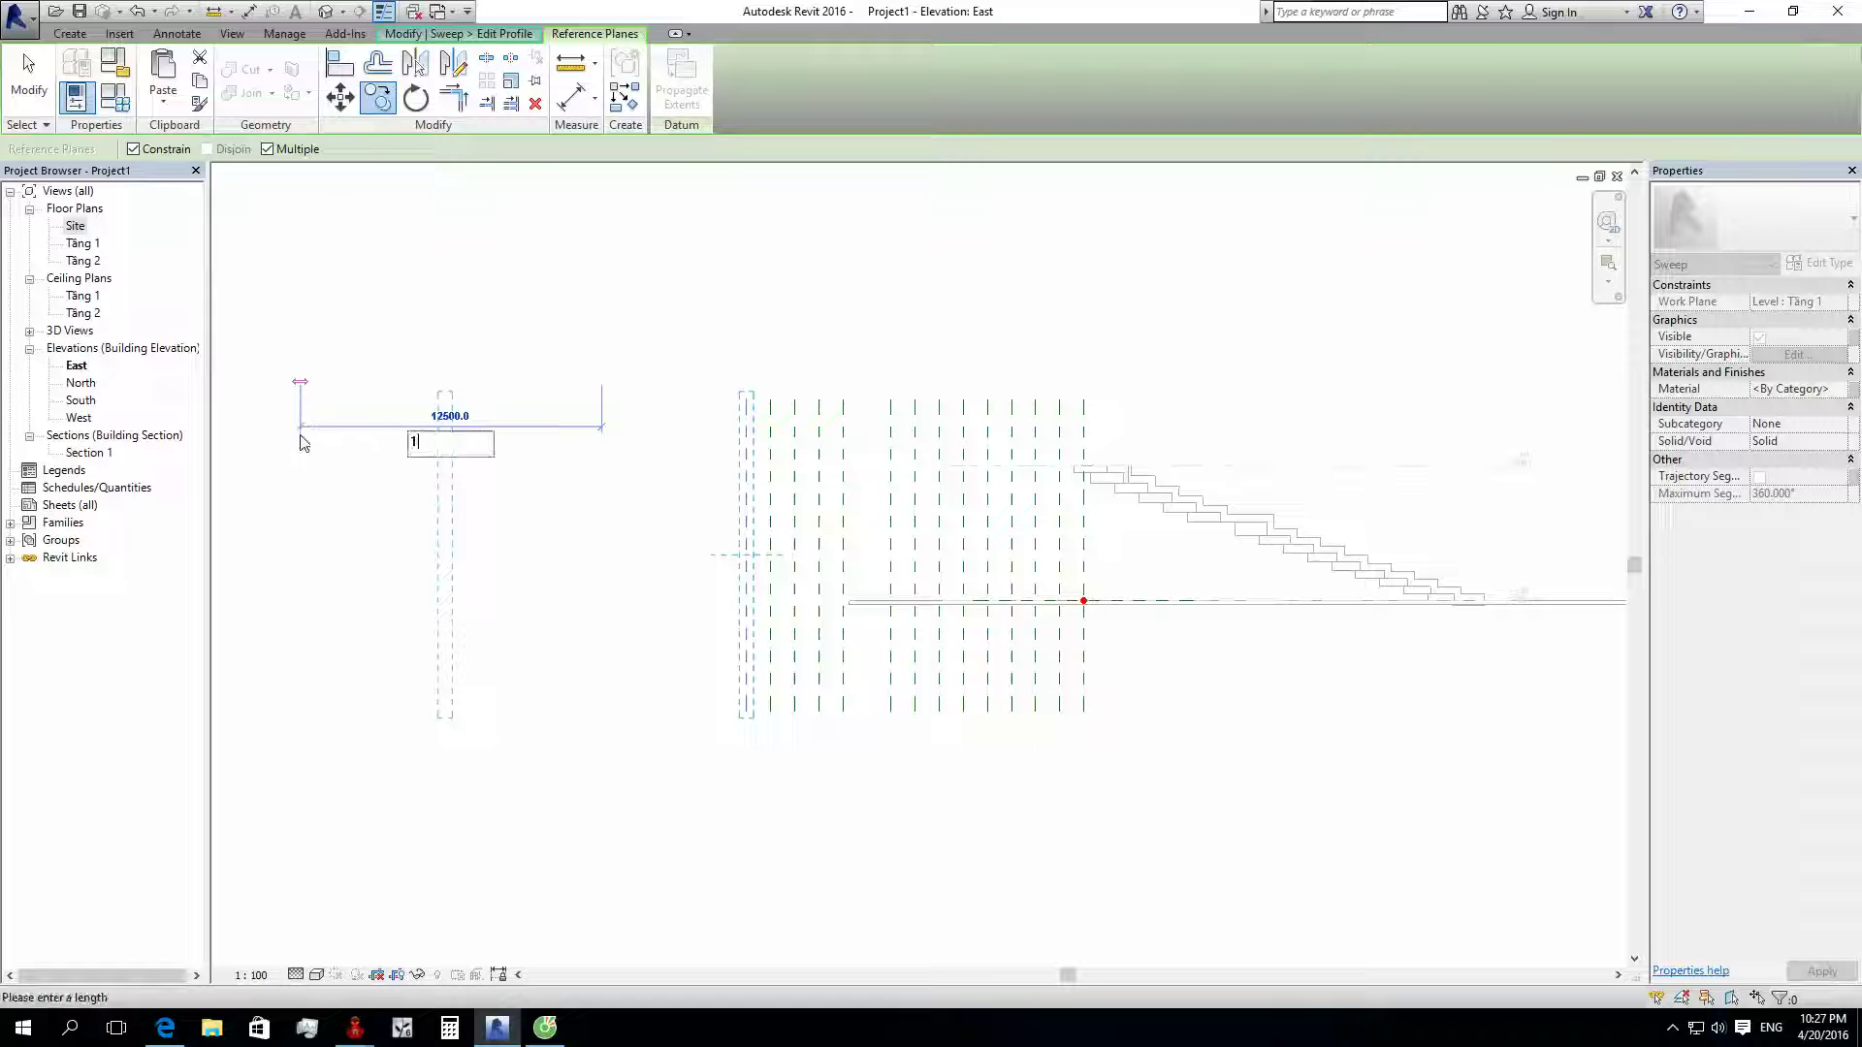
pyautogui.press('Escape')
pyautogui.press('Escape')
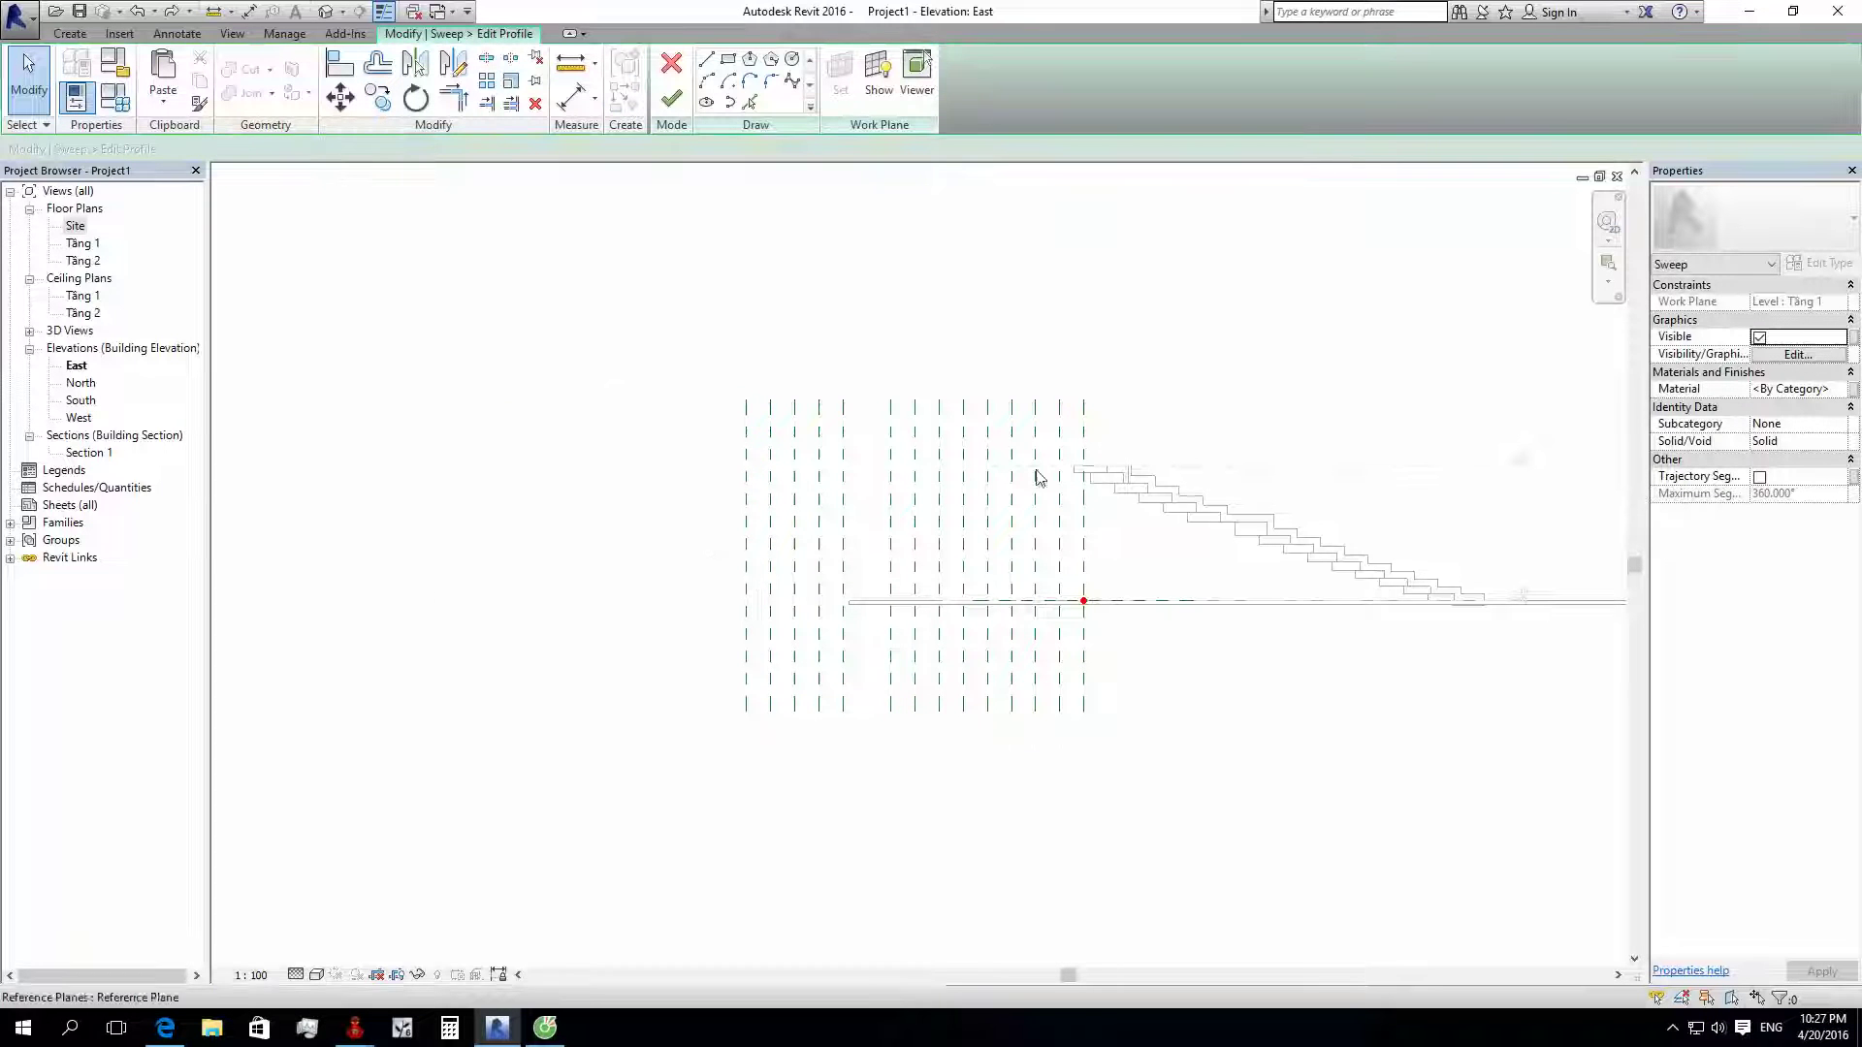
pyautogui.scroll(2, 1036, 477)
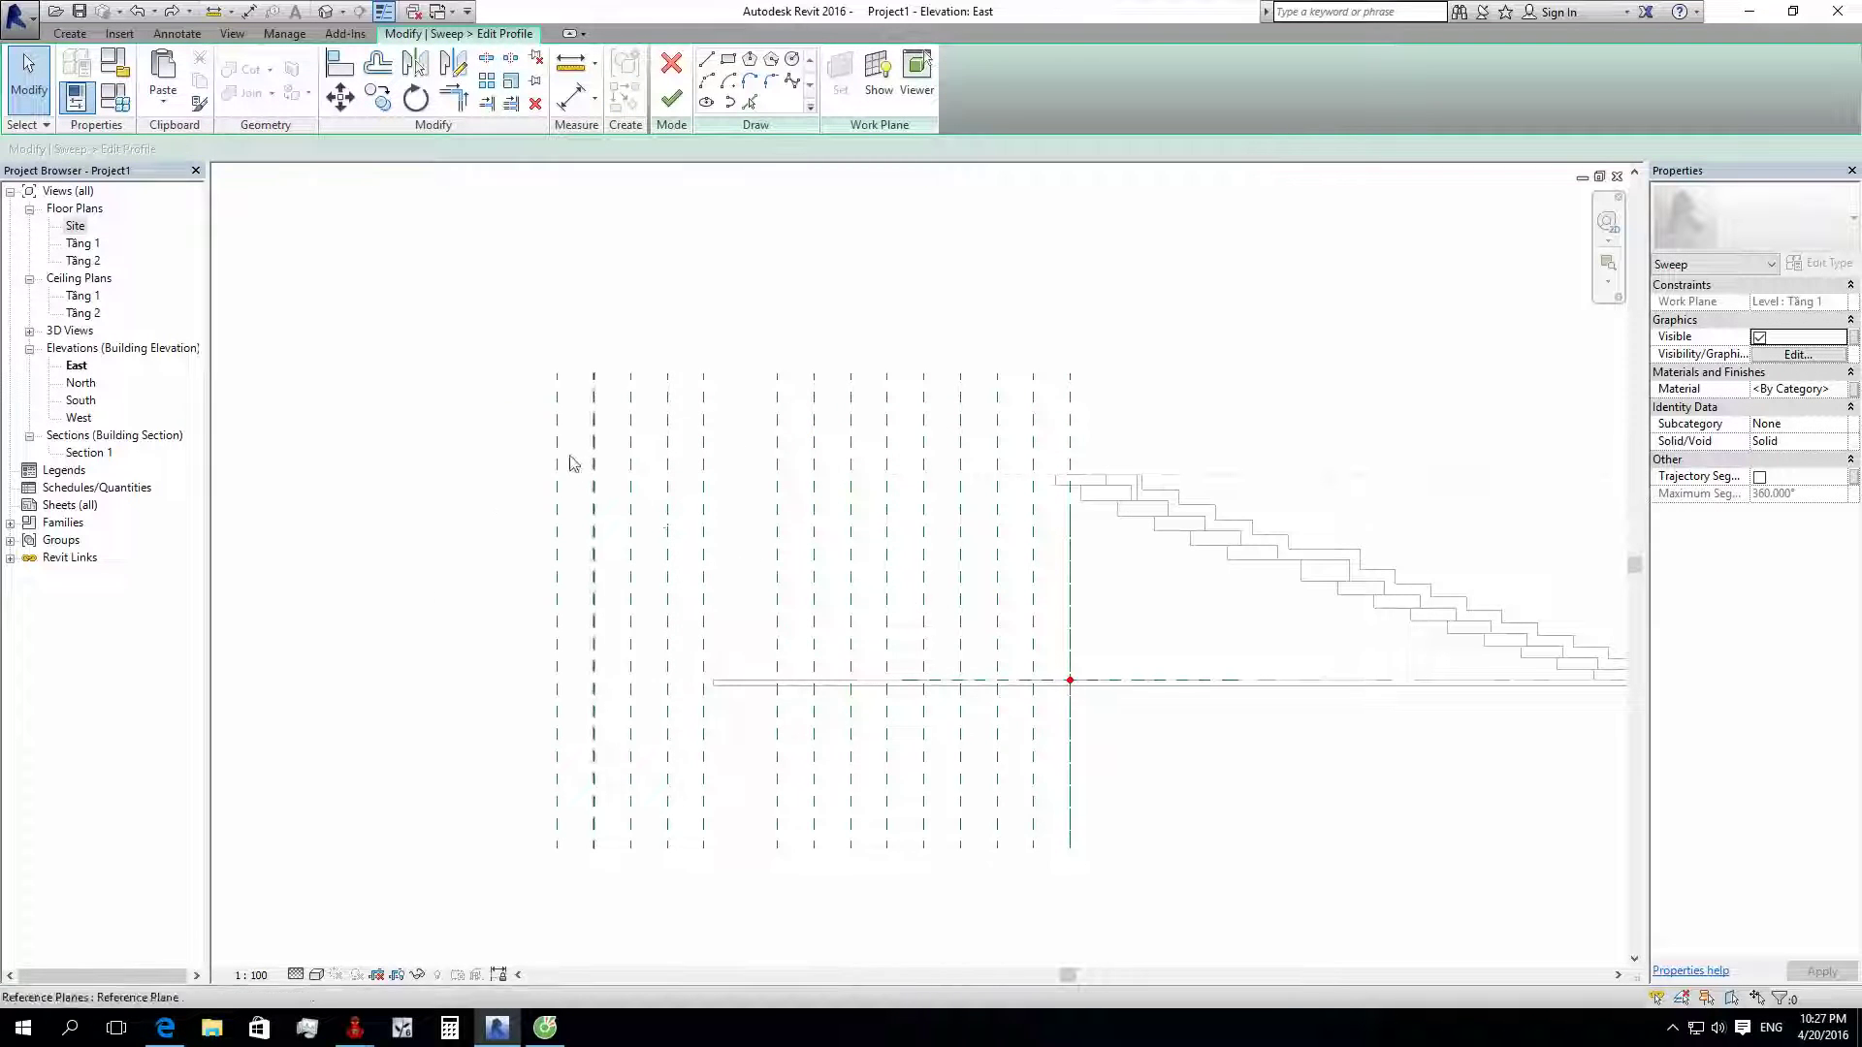
pyautogui.scroll(1, 491, 415)
pyautogui.scroll(1, 573, 507)
pyautogui.scroll(-2, 596, 510)
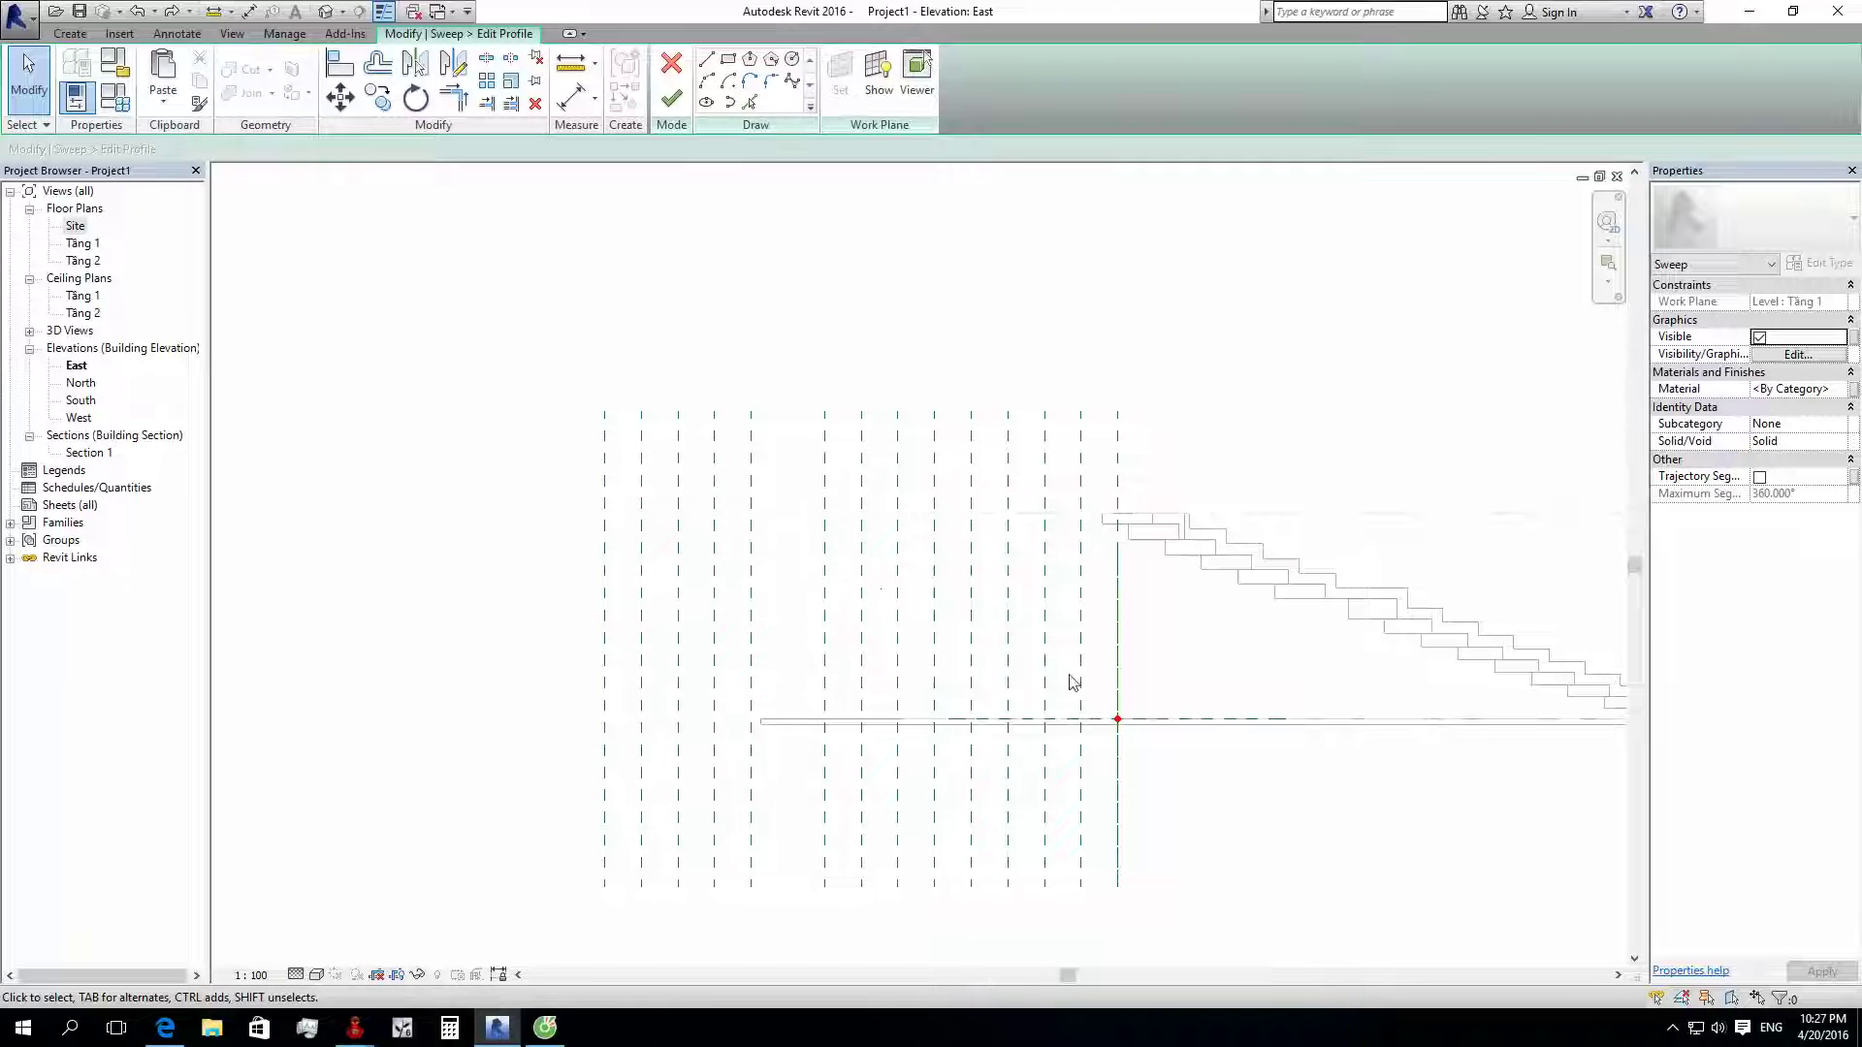
pyautogui.scroll(2, 1116, 719)
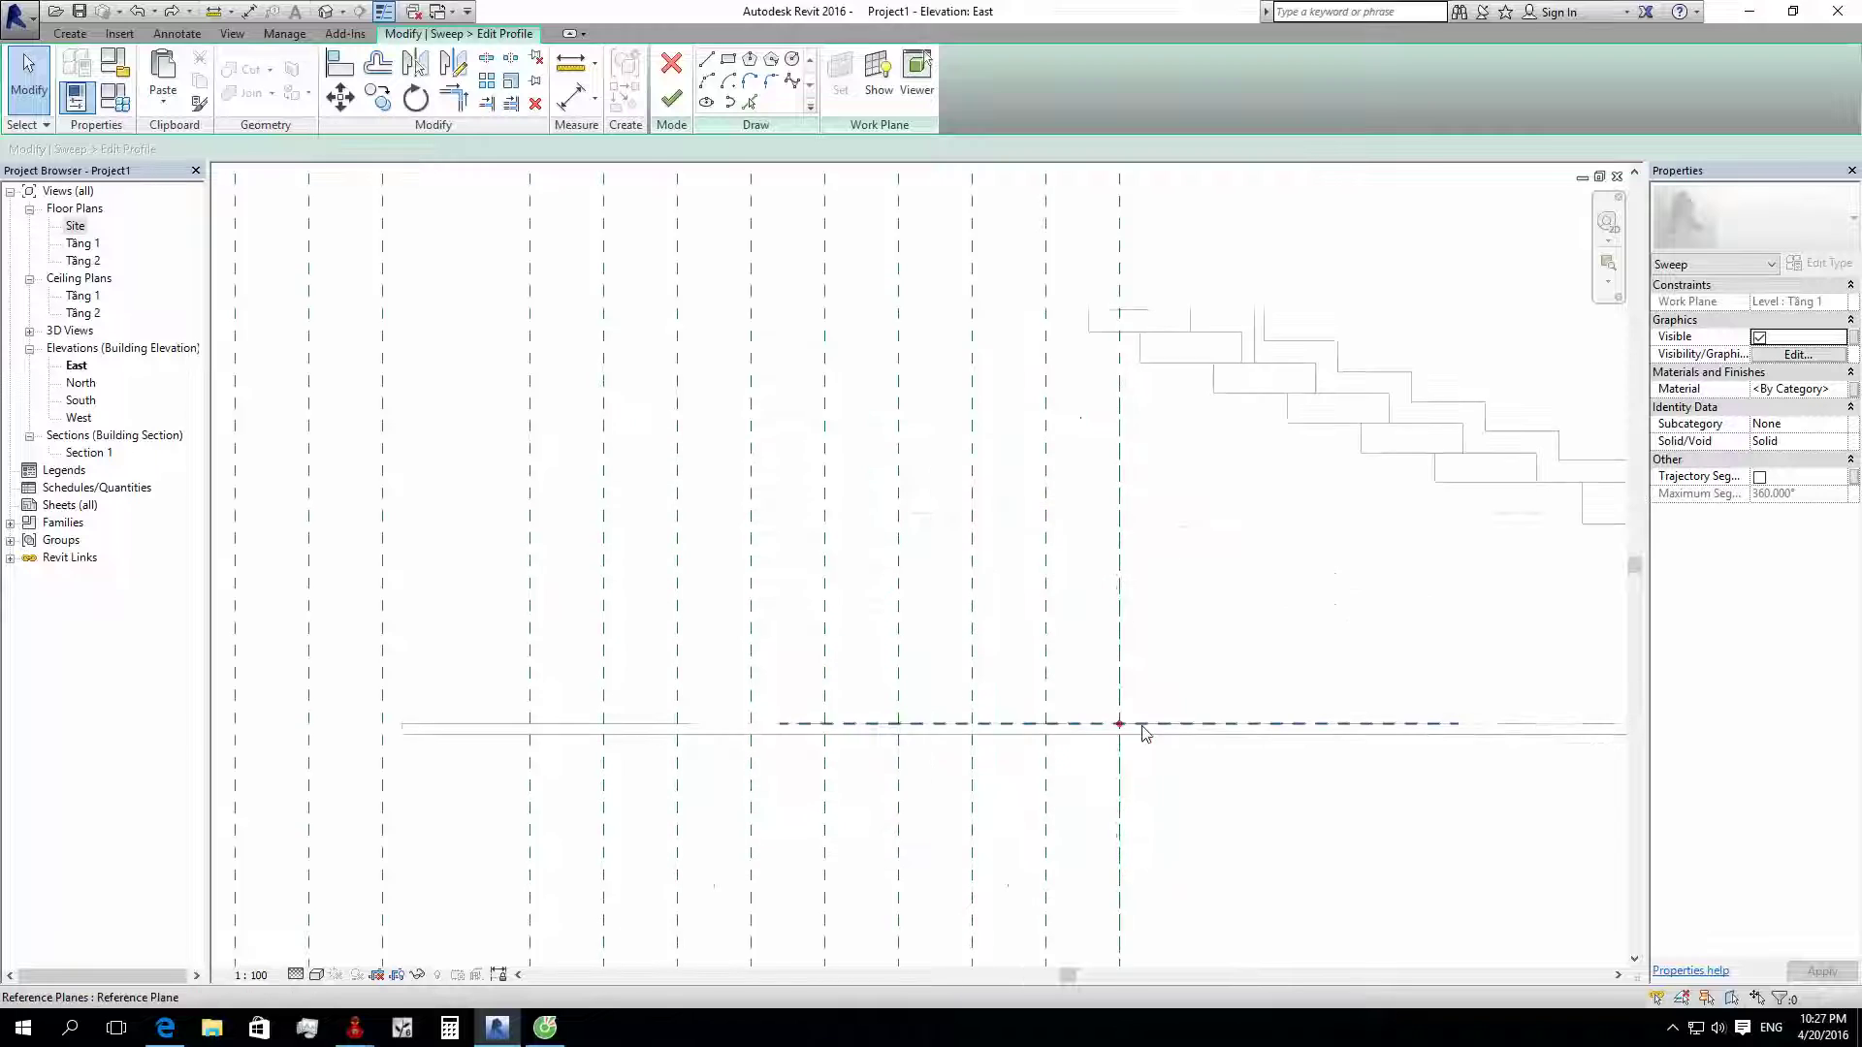
pyautogui.scroll(1, 1145, 735)
pyautogui.scroll(-2, 1164, 735)
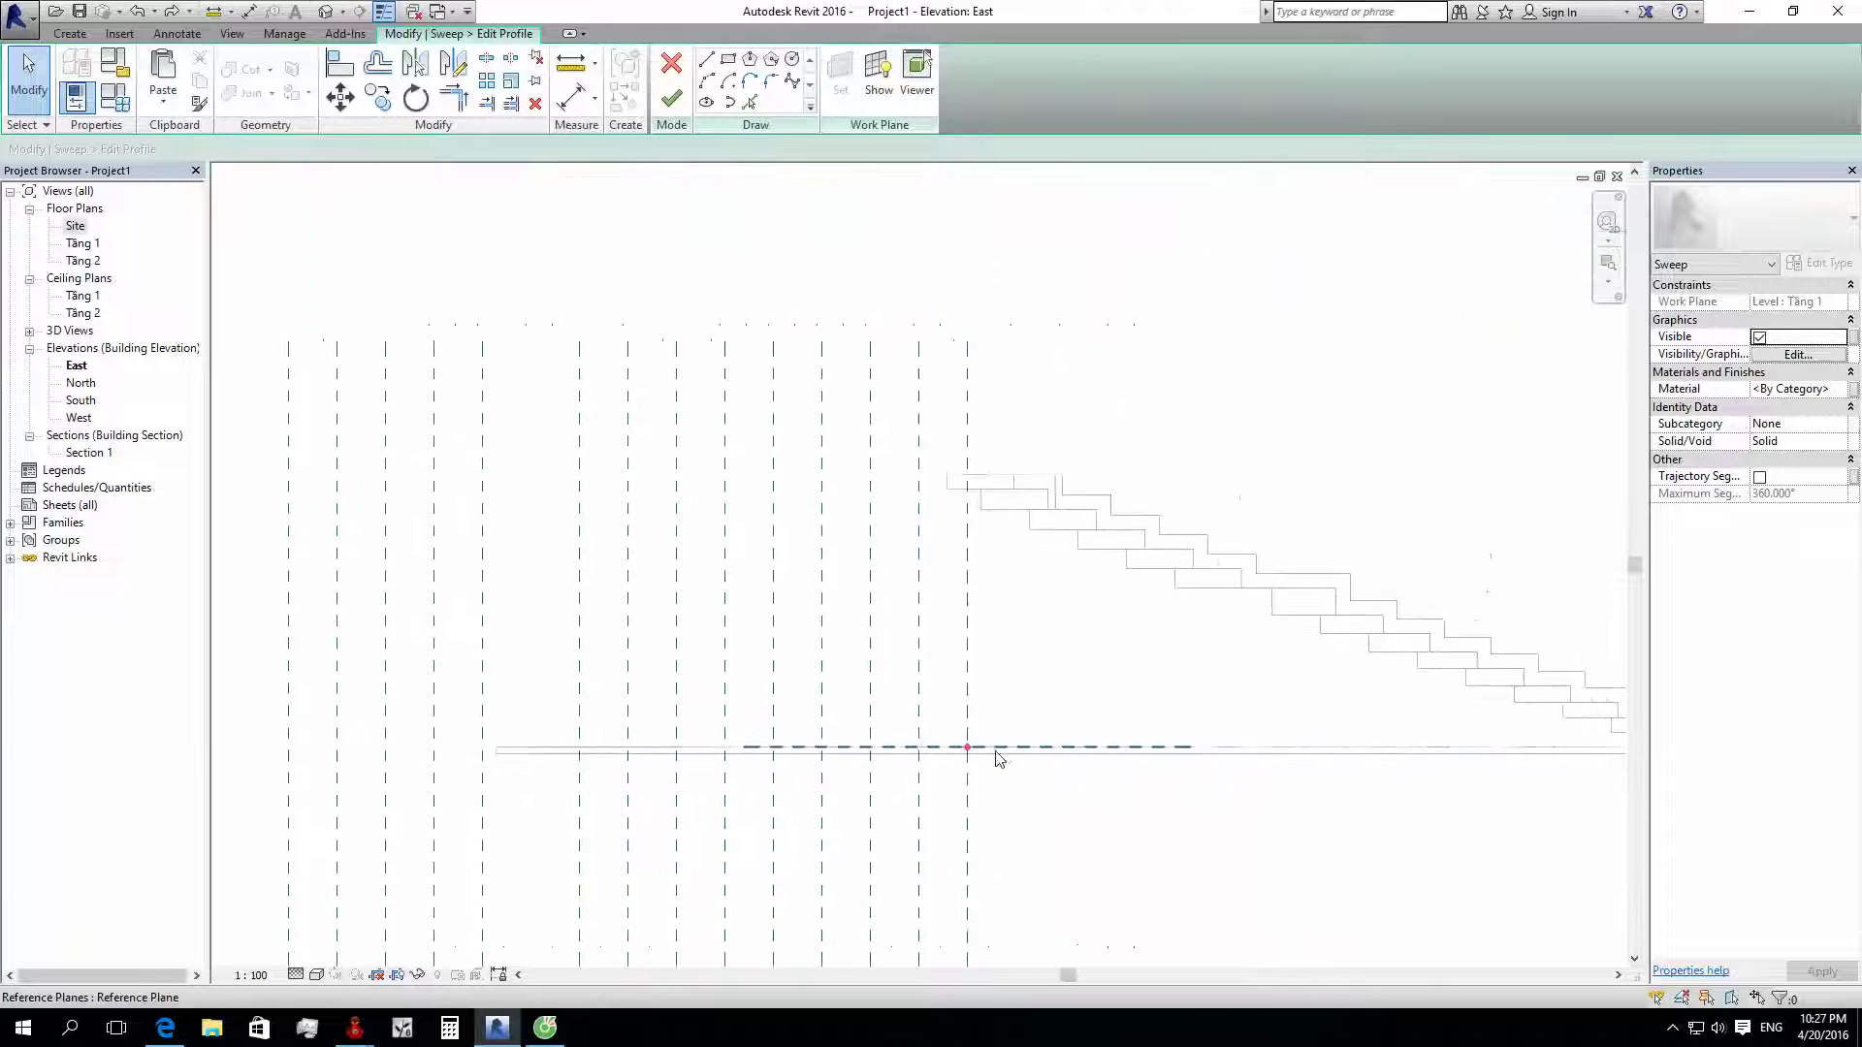
pyautogui.scroll(1, 940, 753)
pyautogui.moveTo(999, 759); pyautogui.dragTo(811, 793, button='middle')
pyautogui.scroll(1, 811, 793)
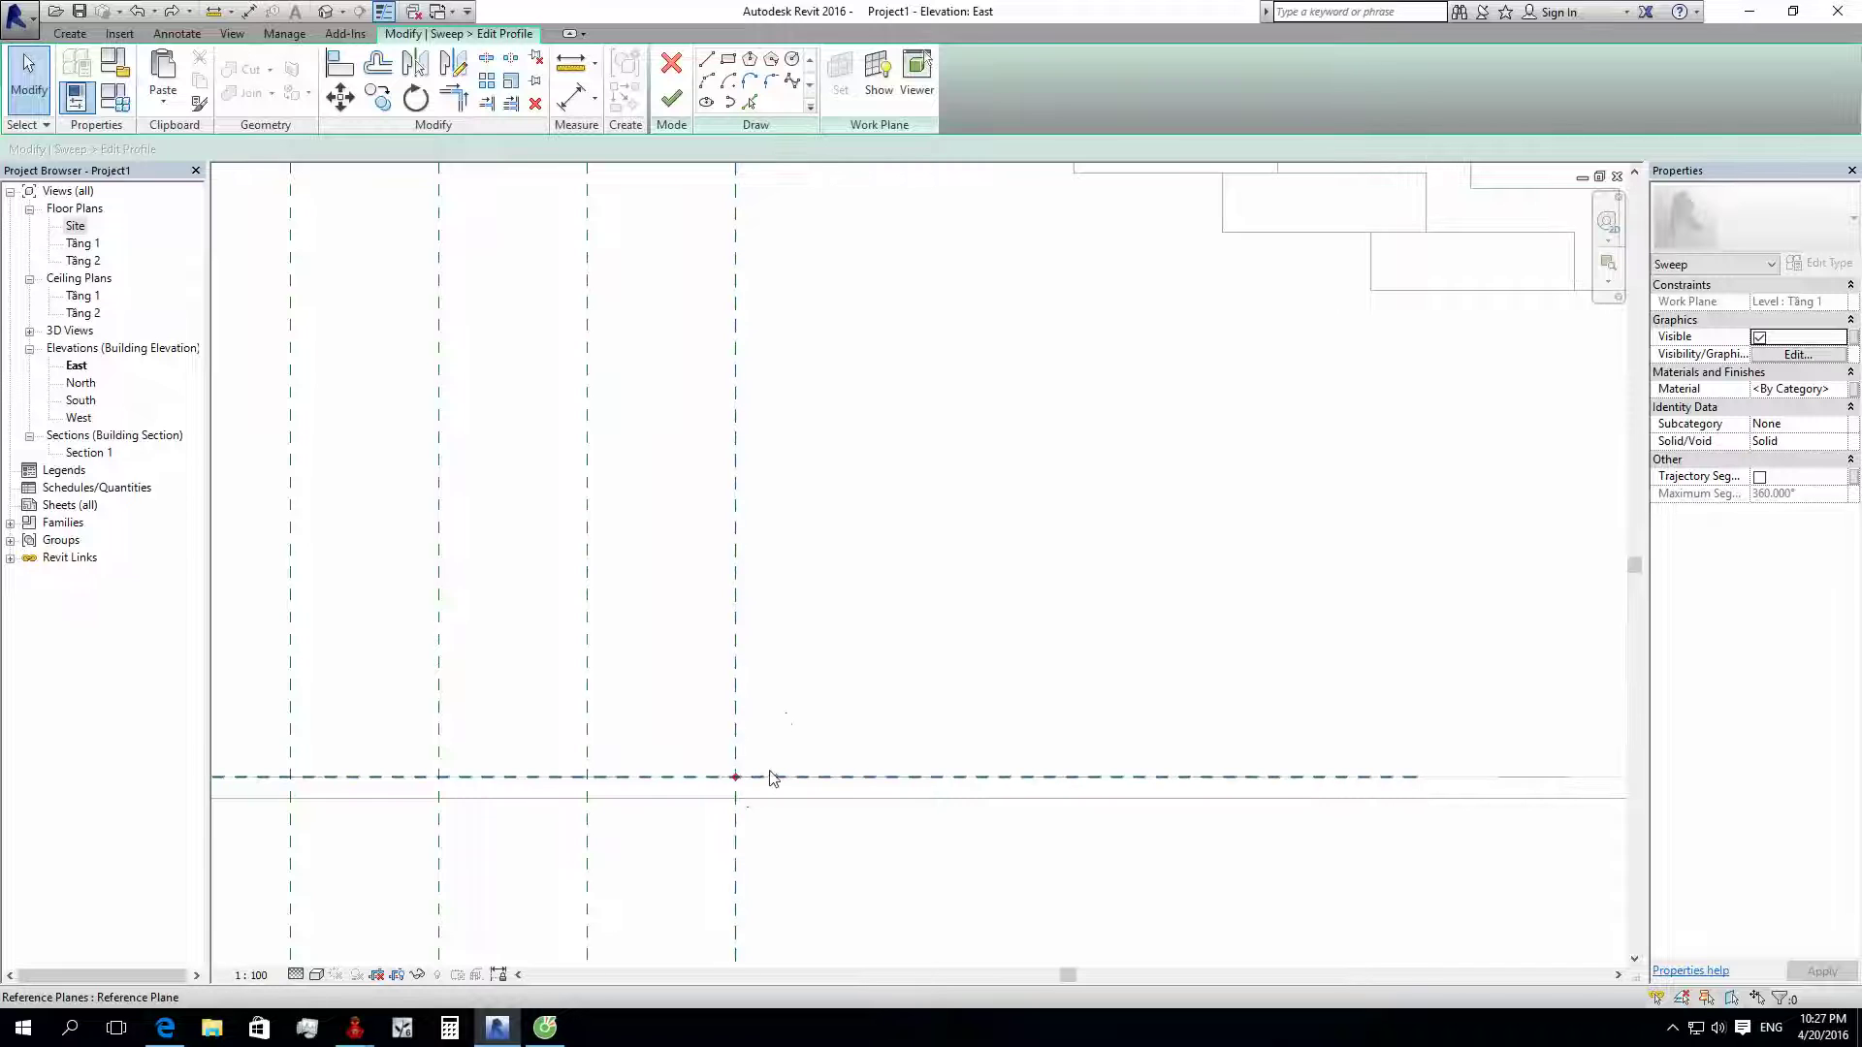
pyautogui.scroll(-2, 786, 708)
pyautogui.scroll(-1, 786, 708)
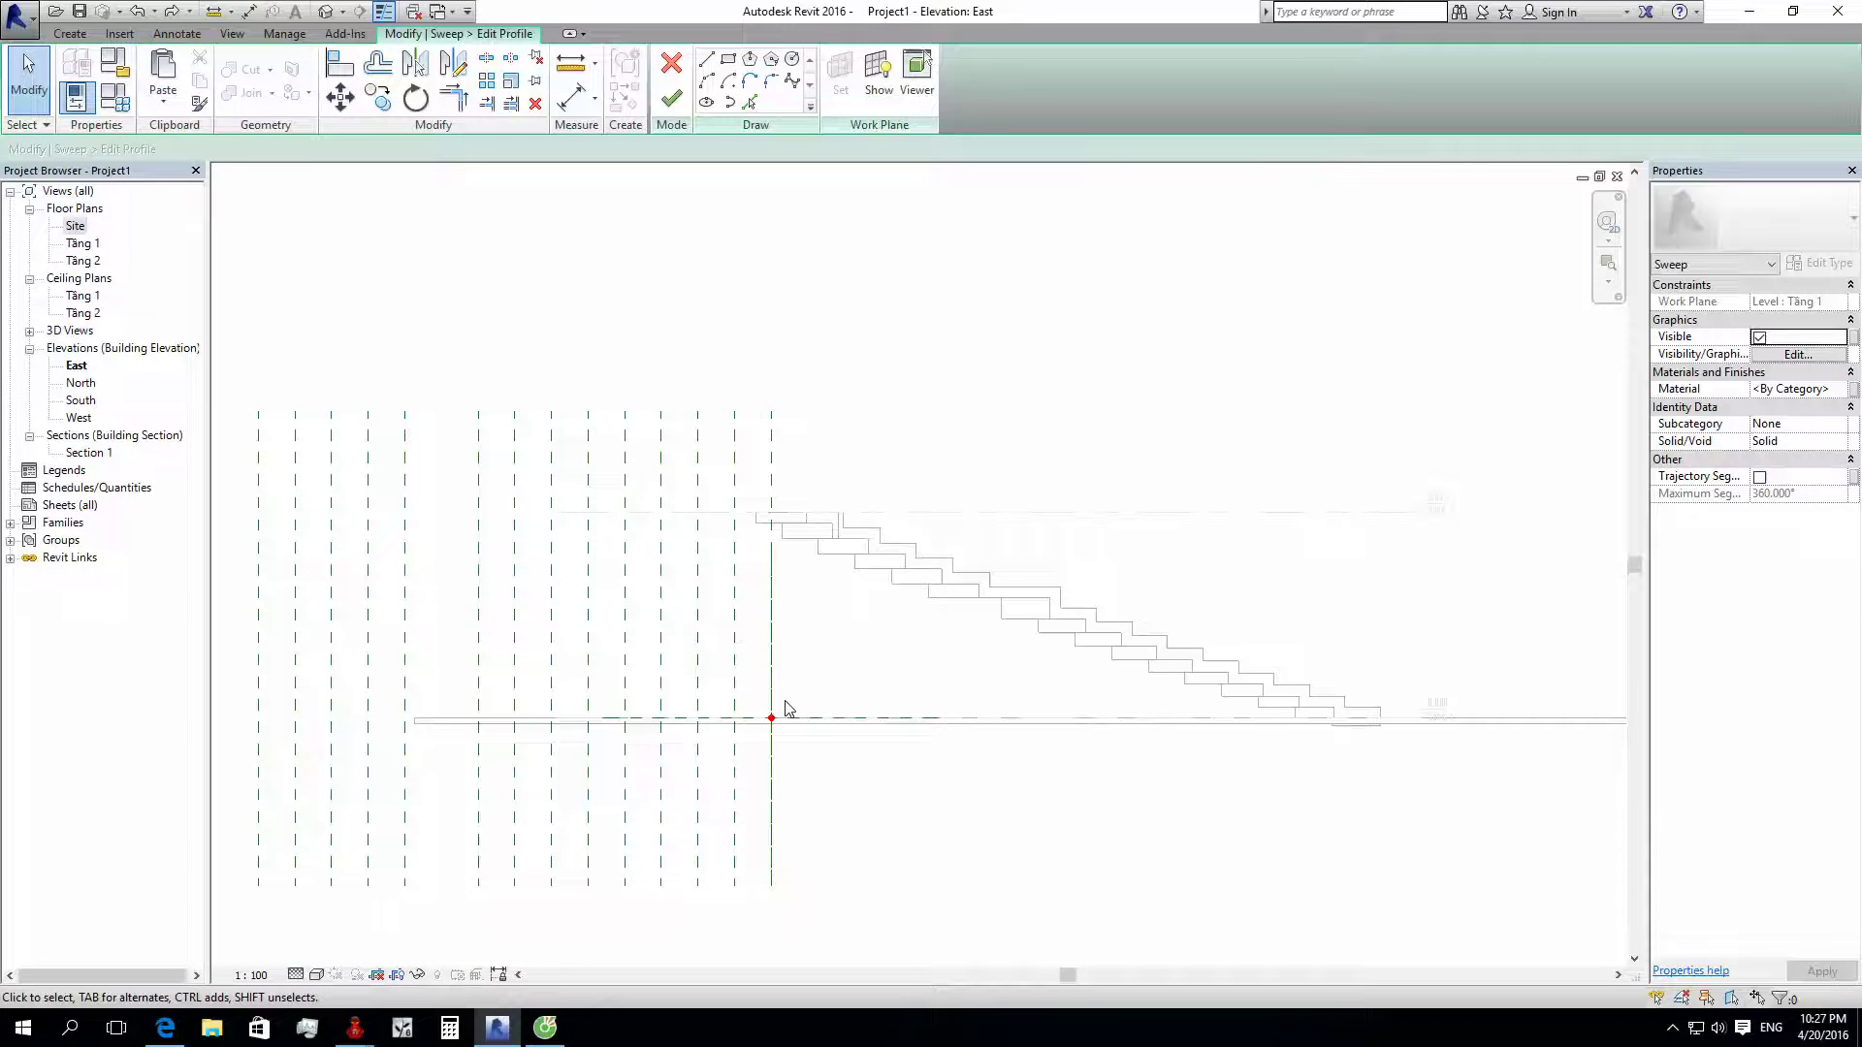
# Step: Copy the top-step reference plane once, further down the stepped profile
pyautogui.click(772, 485)
pyautogui.press('c')
pyautogui.press('o')
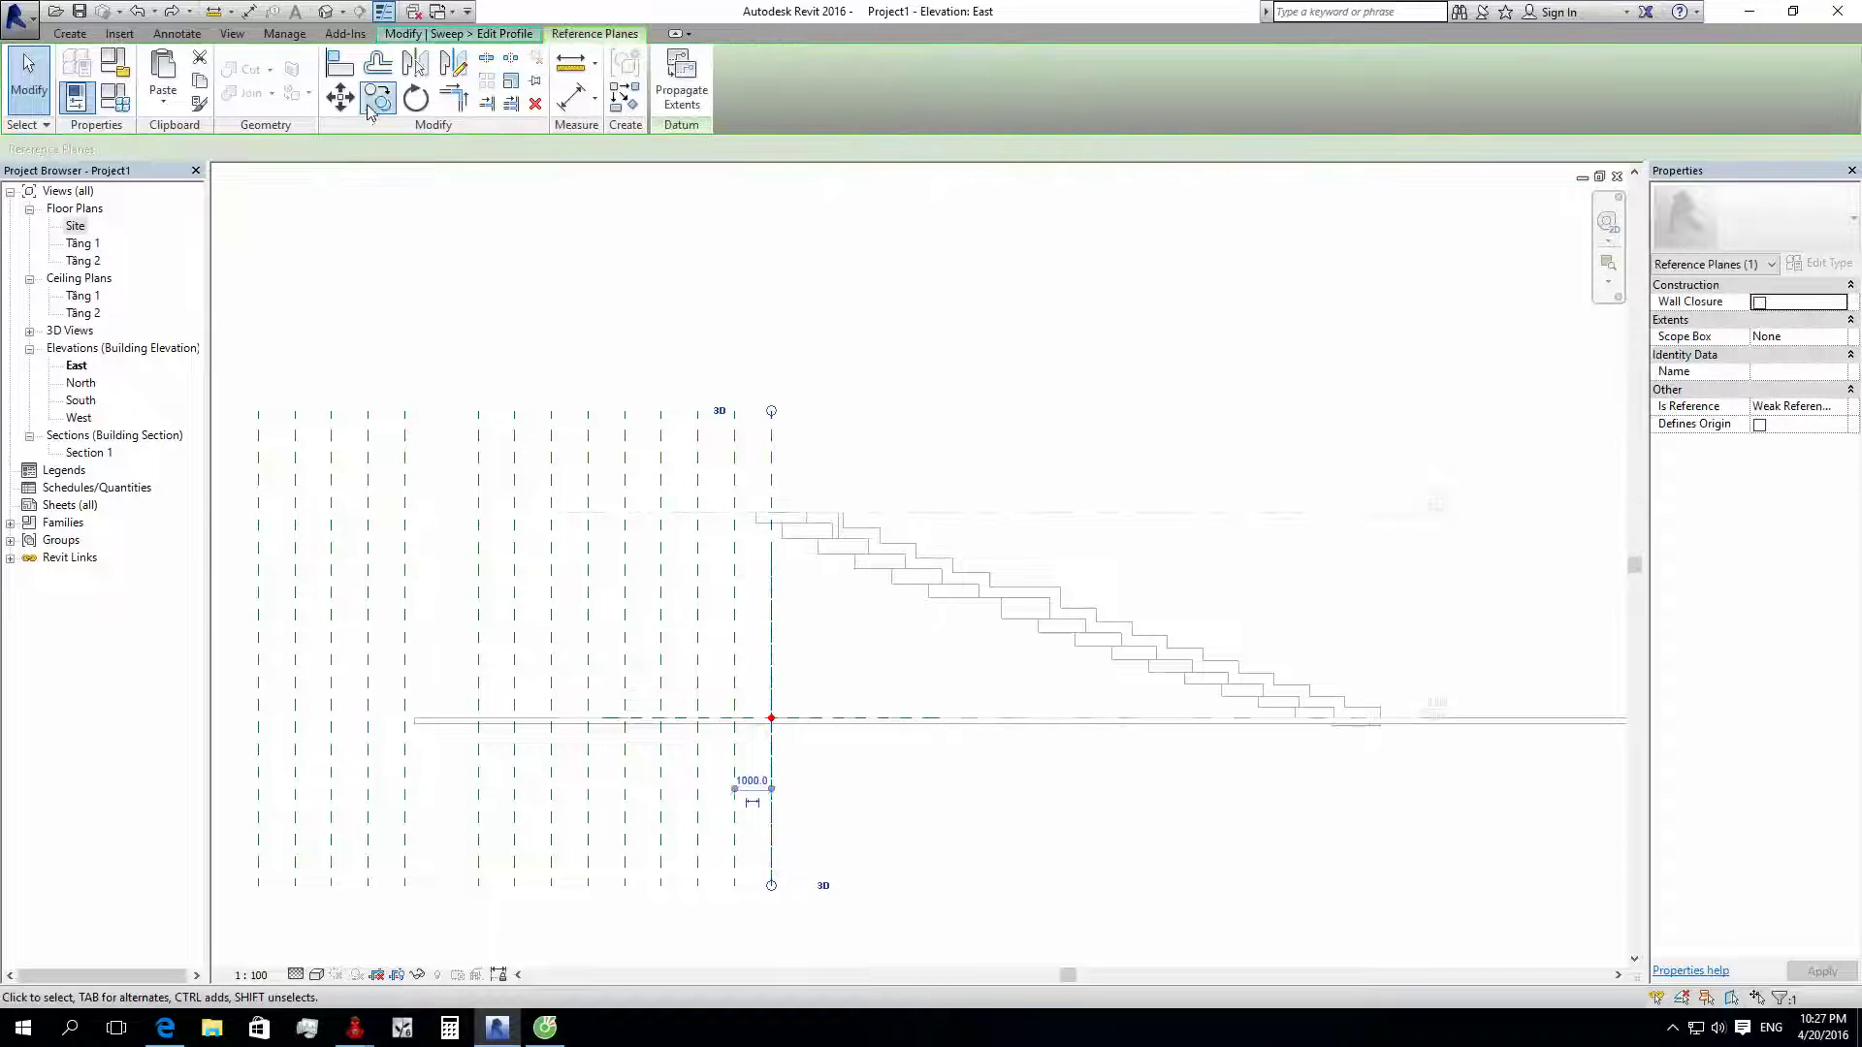
pyautogui.click(773, 476)
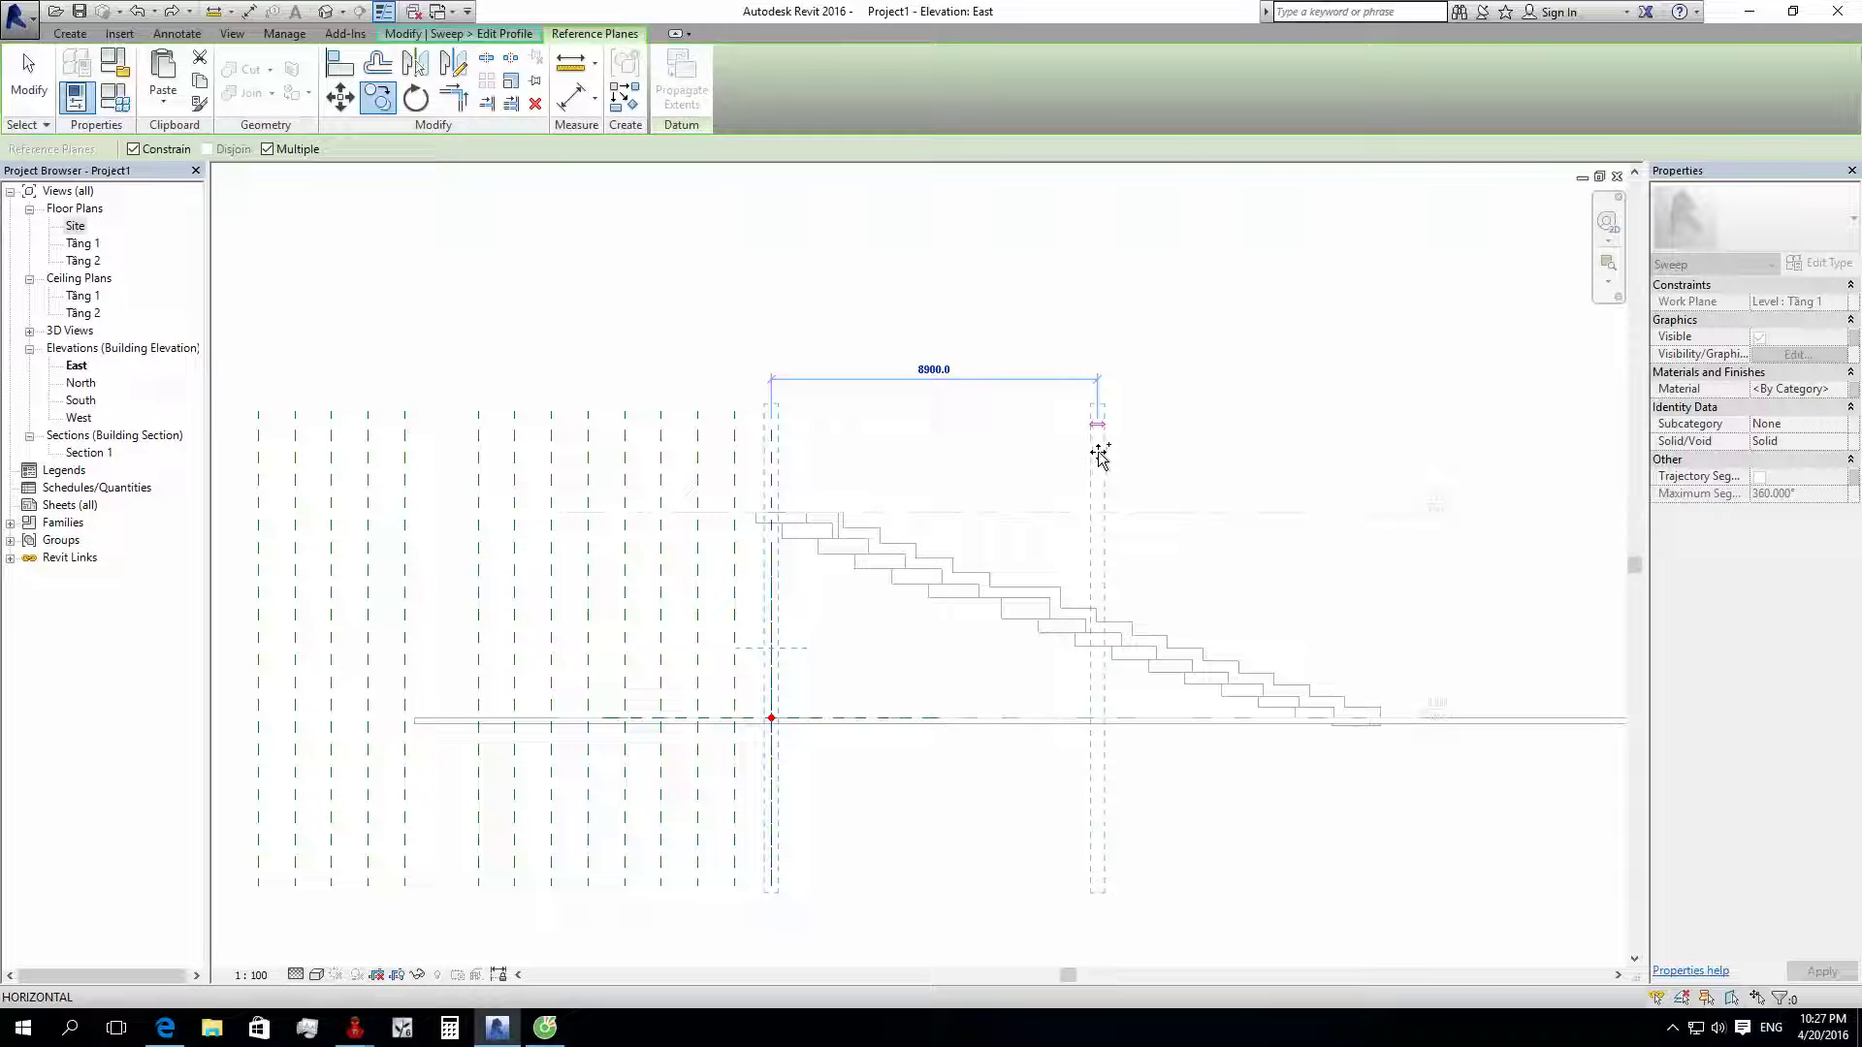
pyautogui.click(1101, 451)
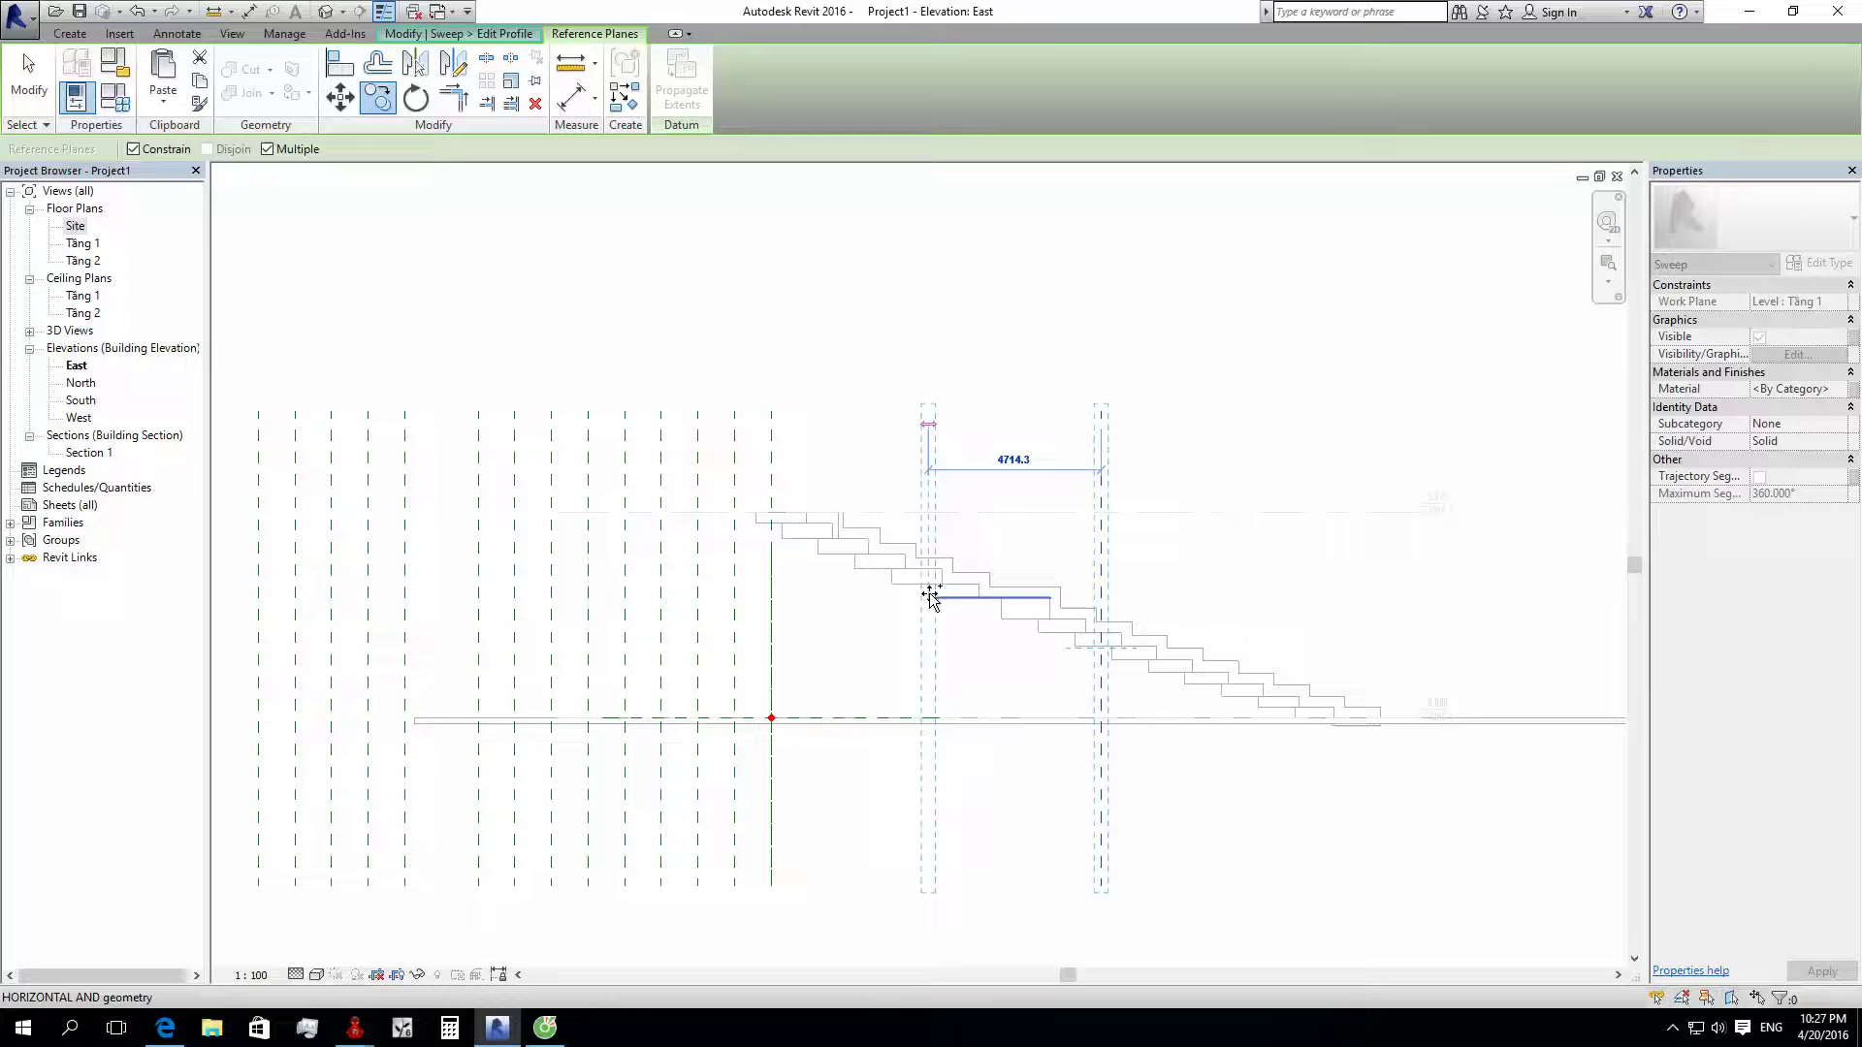
pyautogui.press('Escape')
pyautogui.press('Escape')
# Step: Zoom the elevation around the stairs' top end and switch to the Annotate tab
pyautogui.scroll(1, 1087, 764)
pyautogui.scroll(3, 1087, 746)
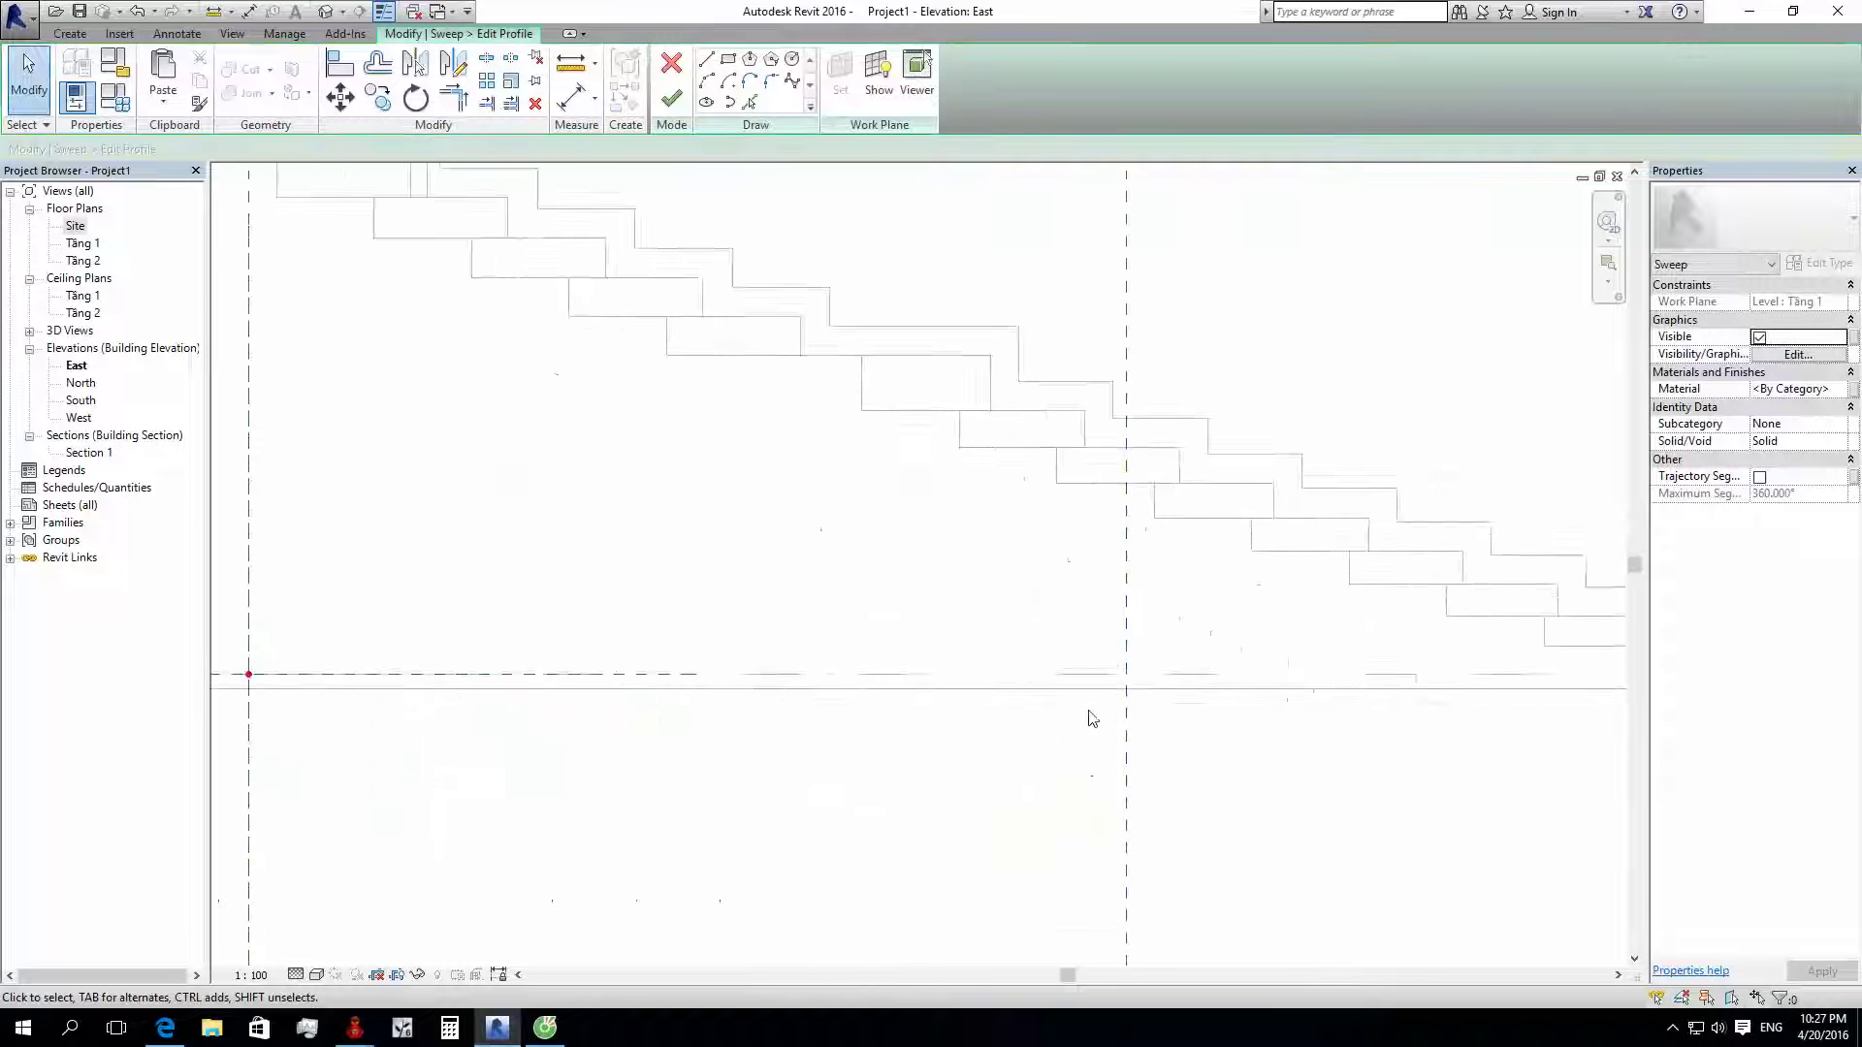
pyautogui.click(69, 33)
pyautogui.click(177, 33)
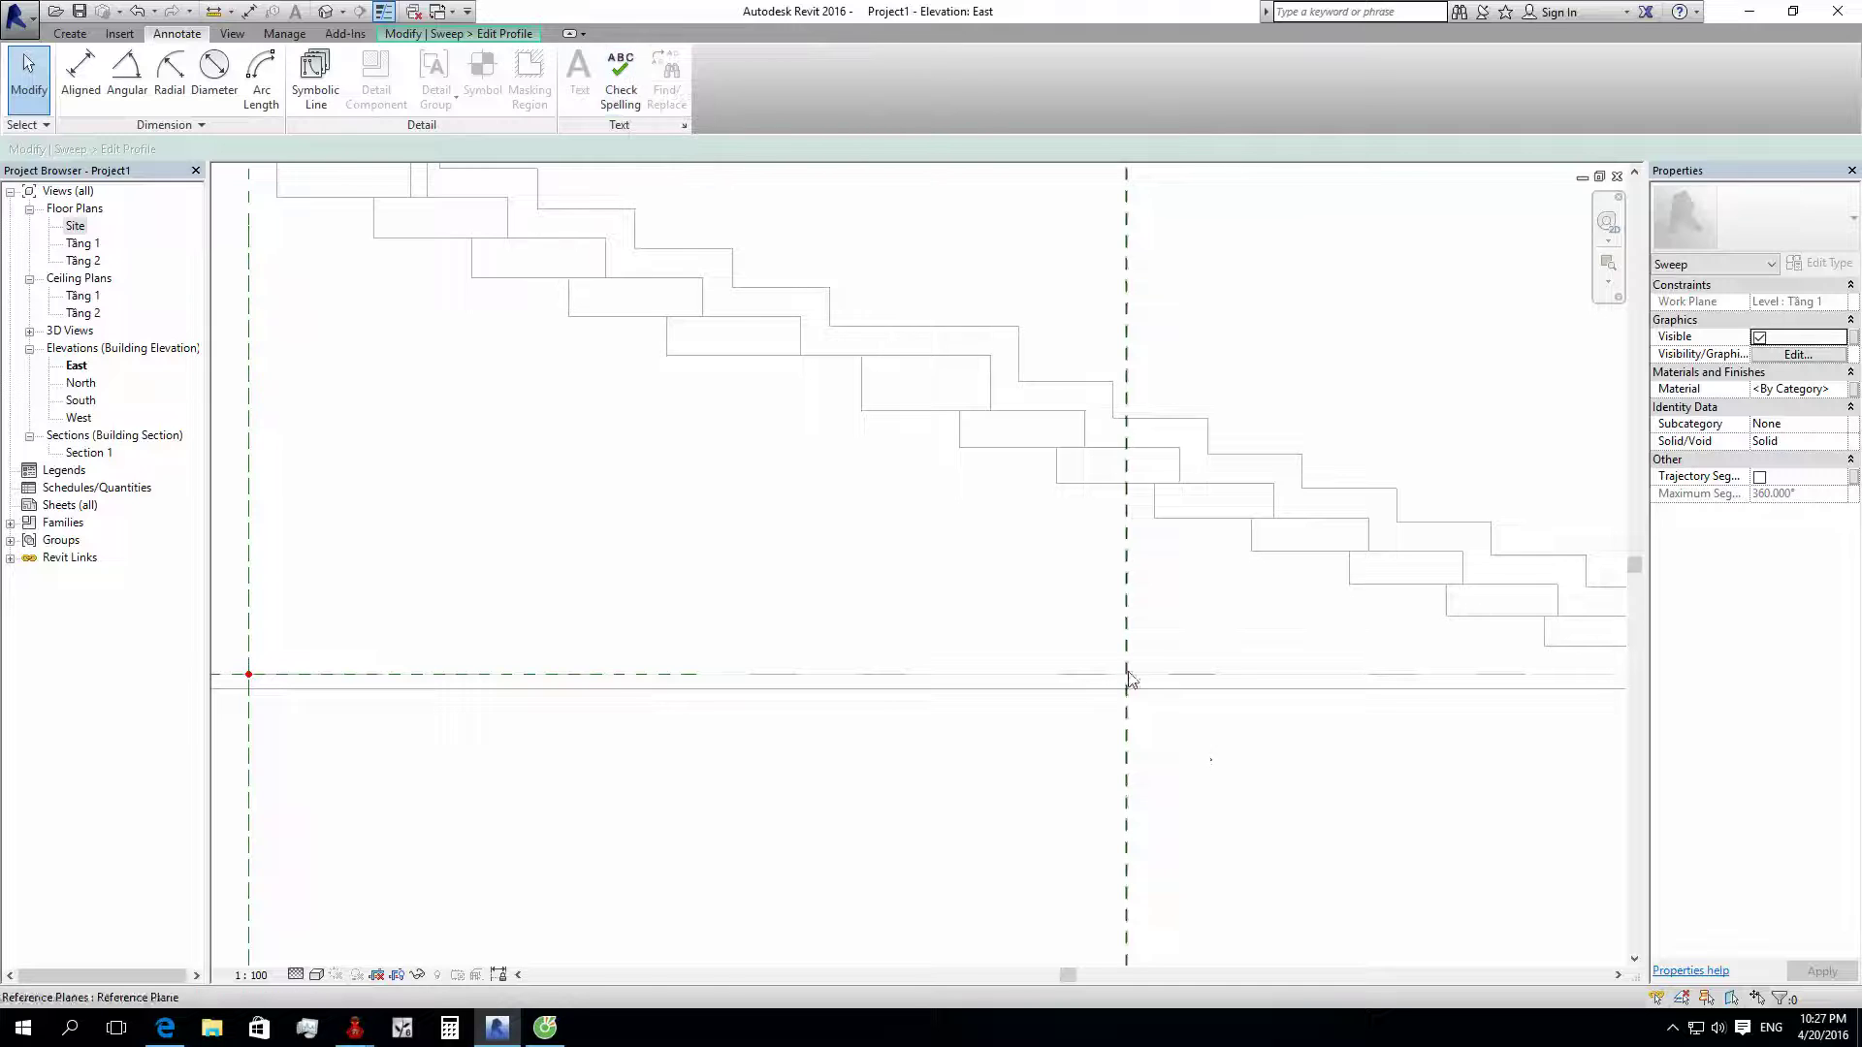
pyautogui.scroll(-3, 1128, 679)
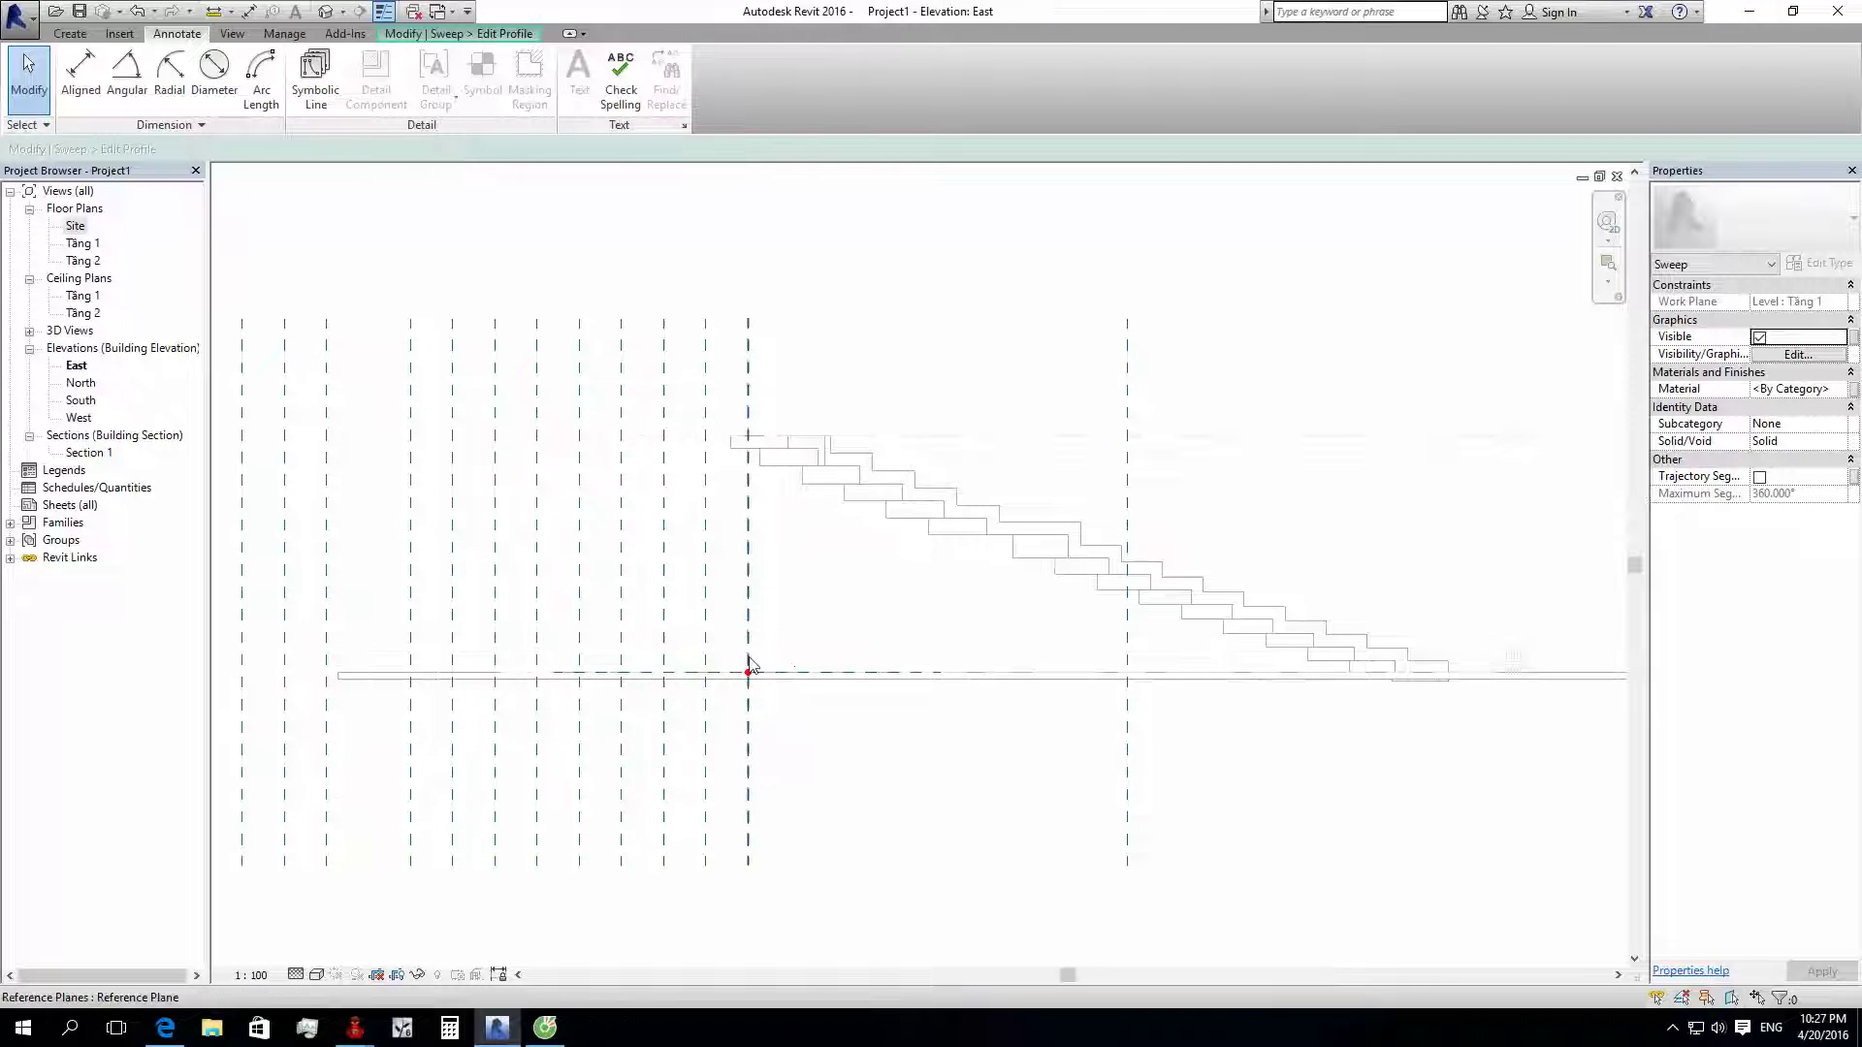
pyautogui.scroll(2, 748, 666)
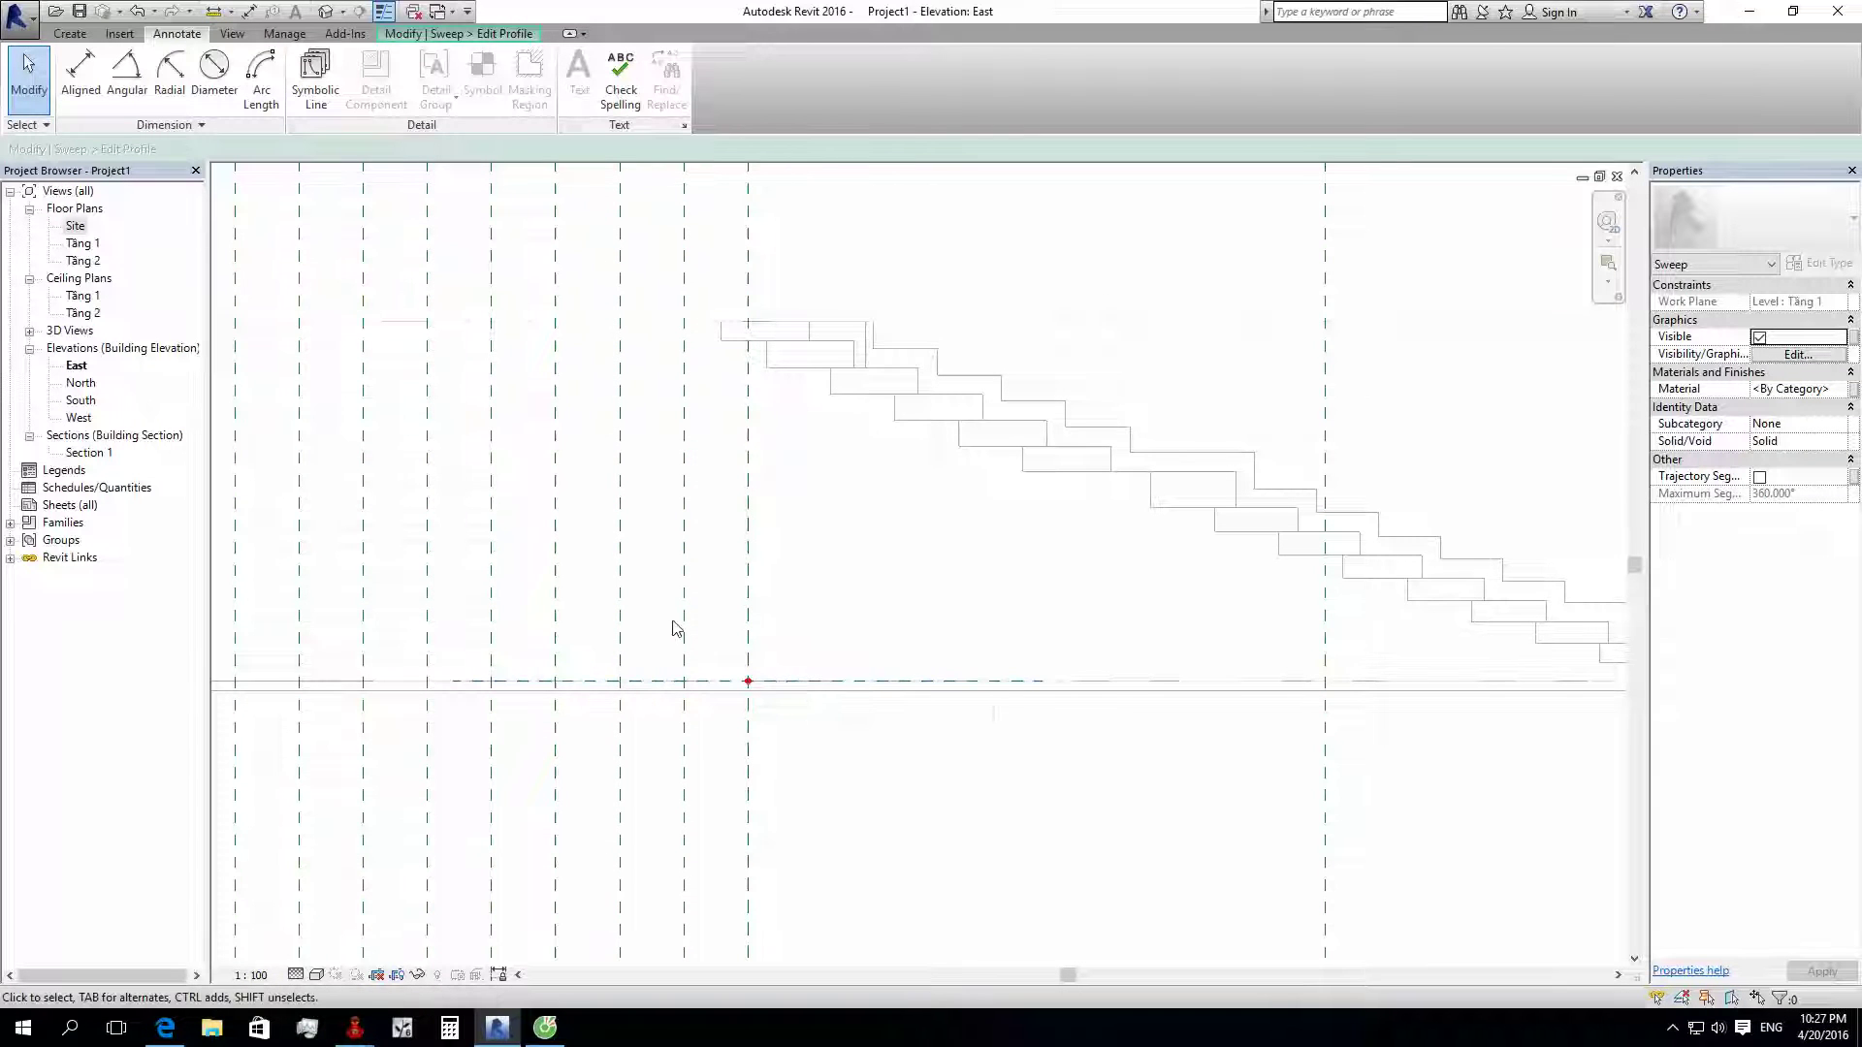
pyautogui.scroll(3, 760, 644)
pyautogui.scroll(-2, 760, 644)
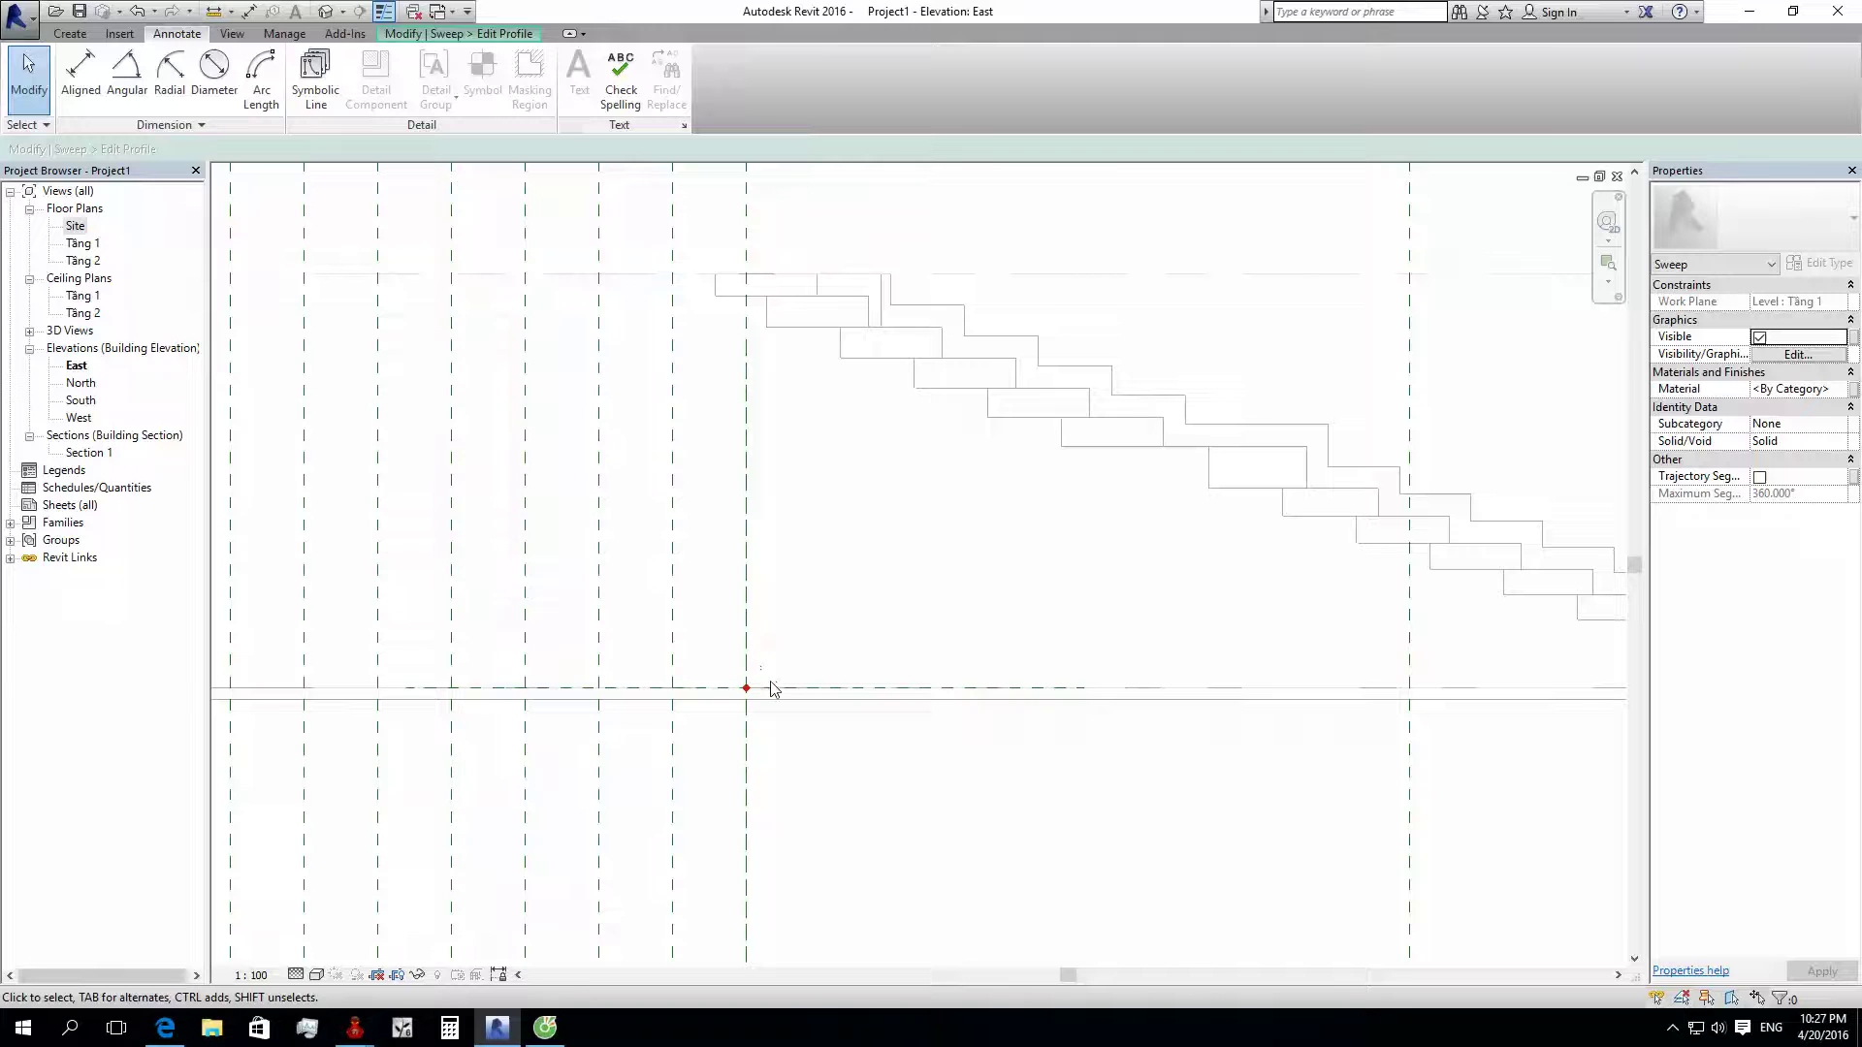
# Step: Place a horizontal reference plane offset 1000 above the floor line
pyautogui.press('r')
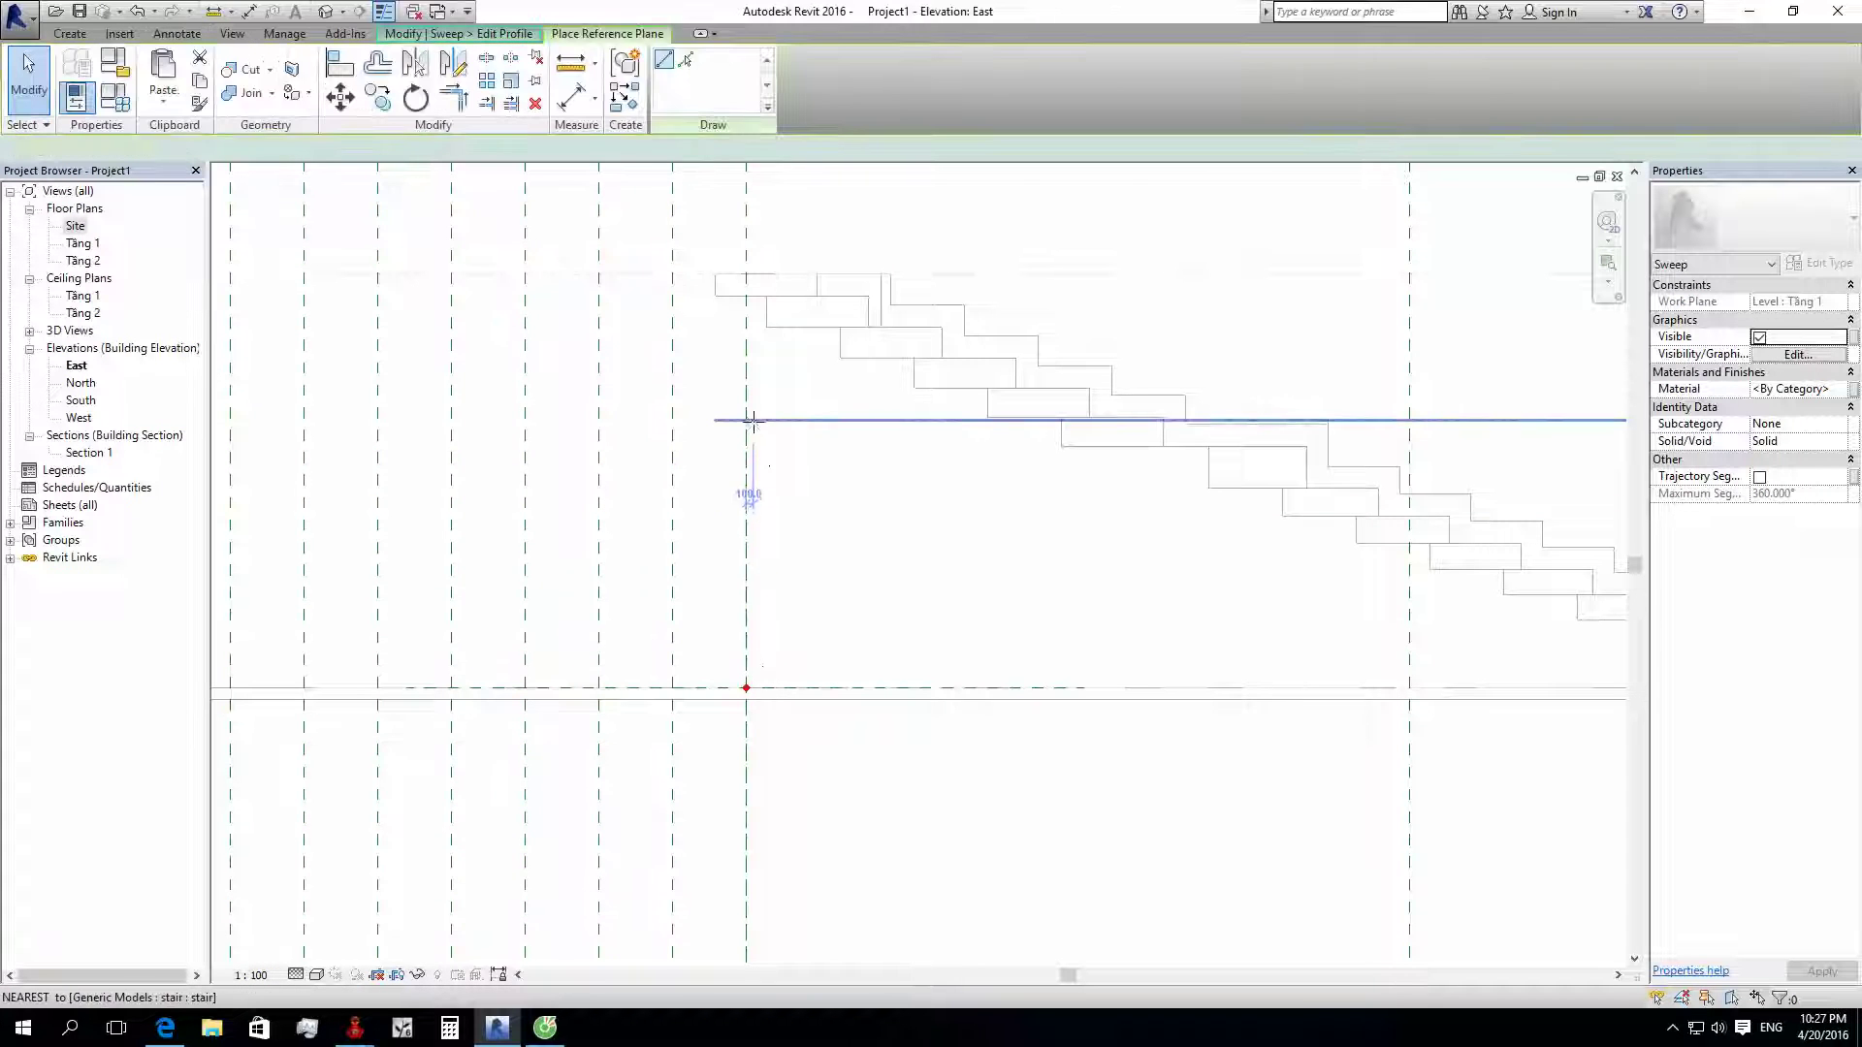
pyautogui.press('p')
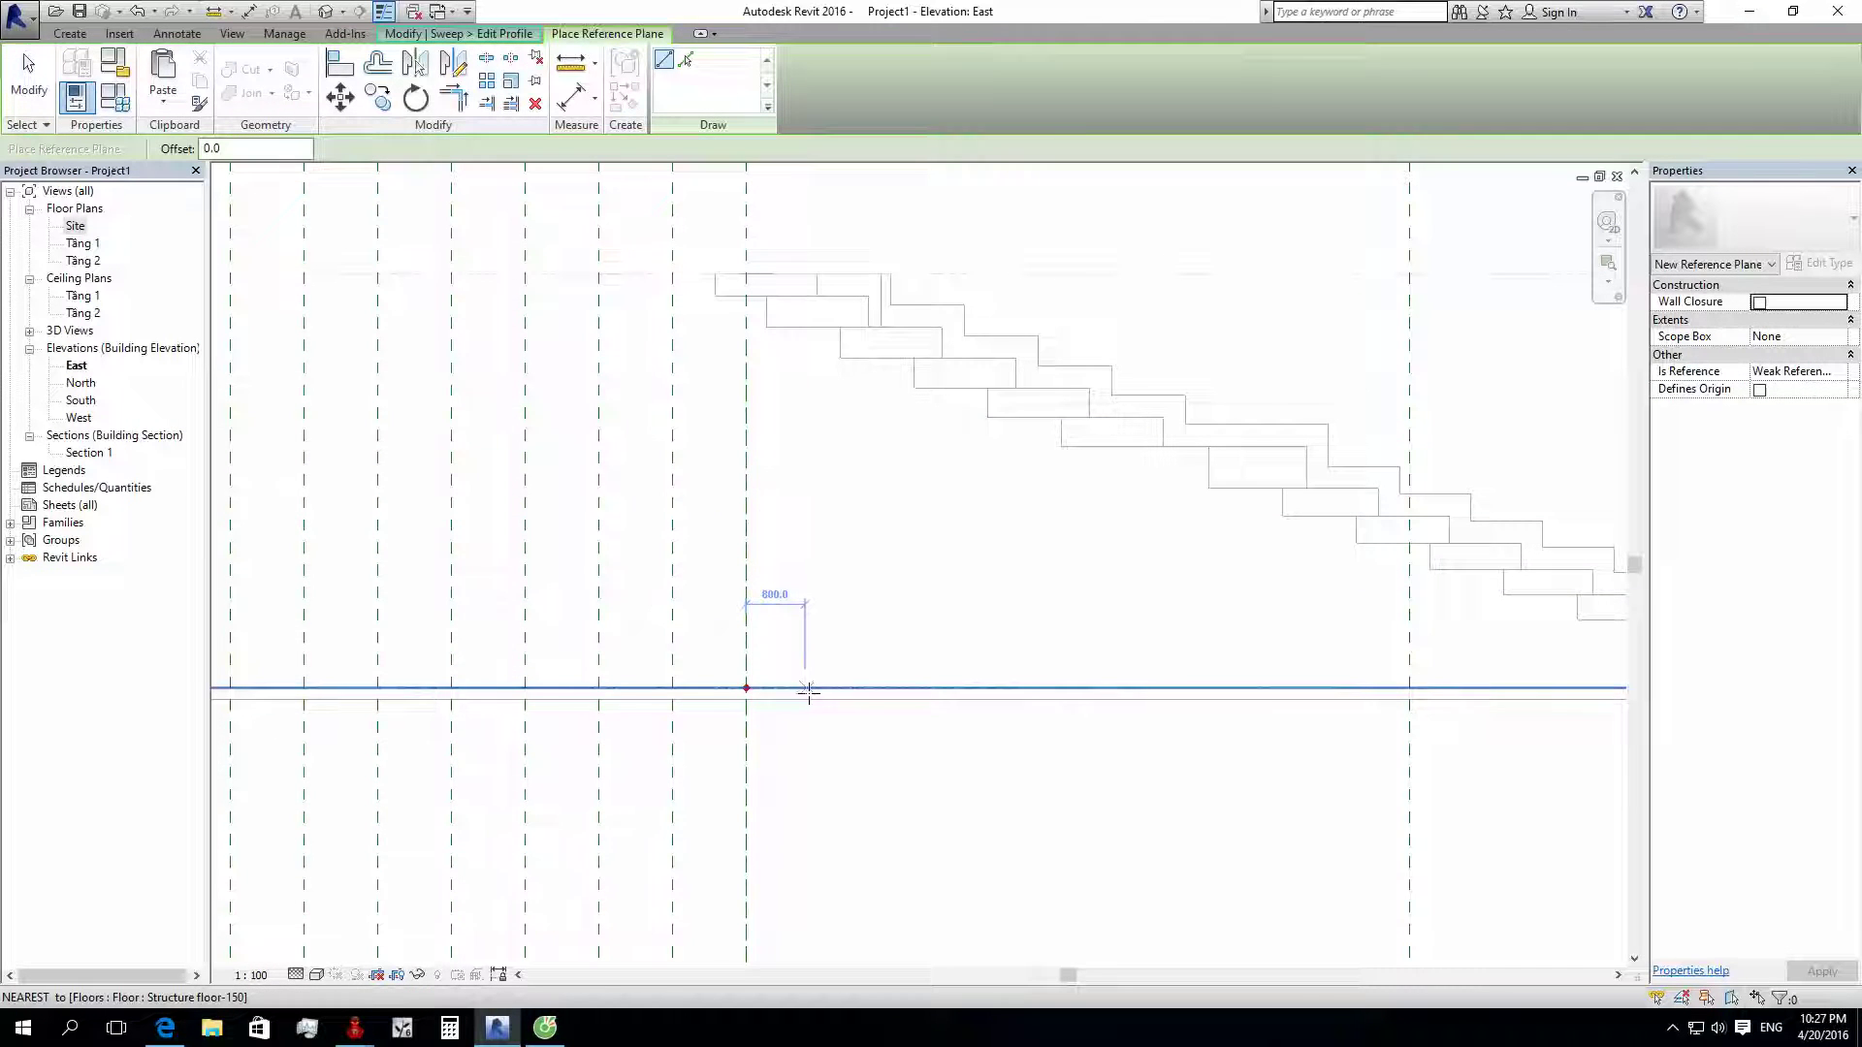
pyautogui.click(809, 689)
pyautogui.click(688, 60)
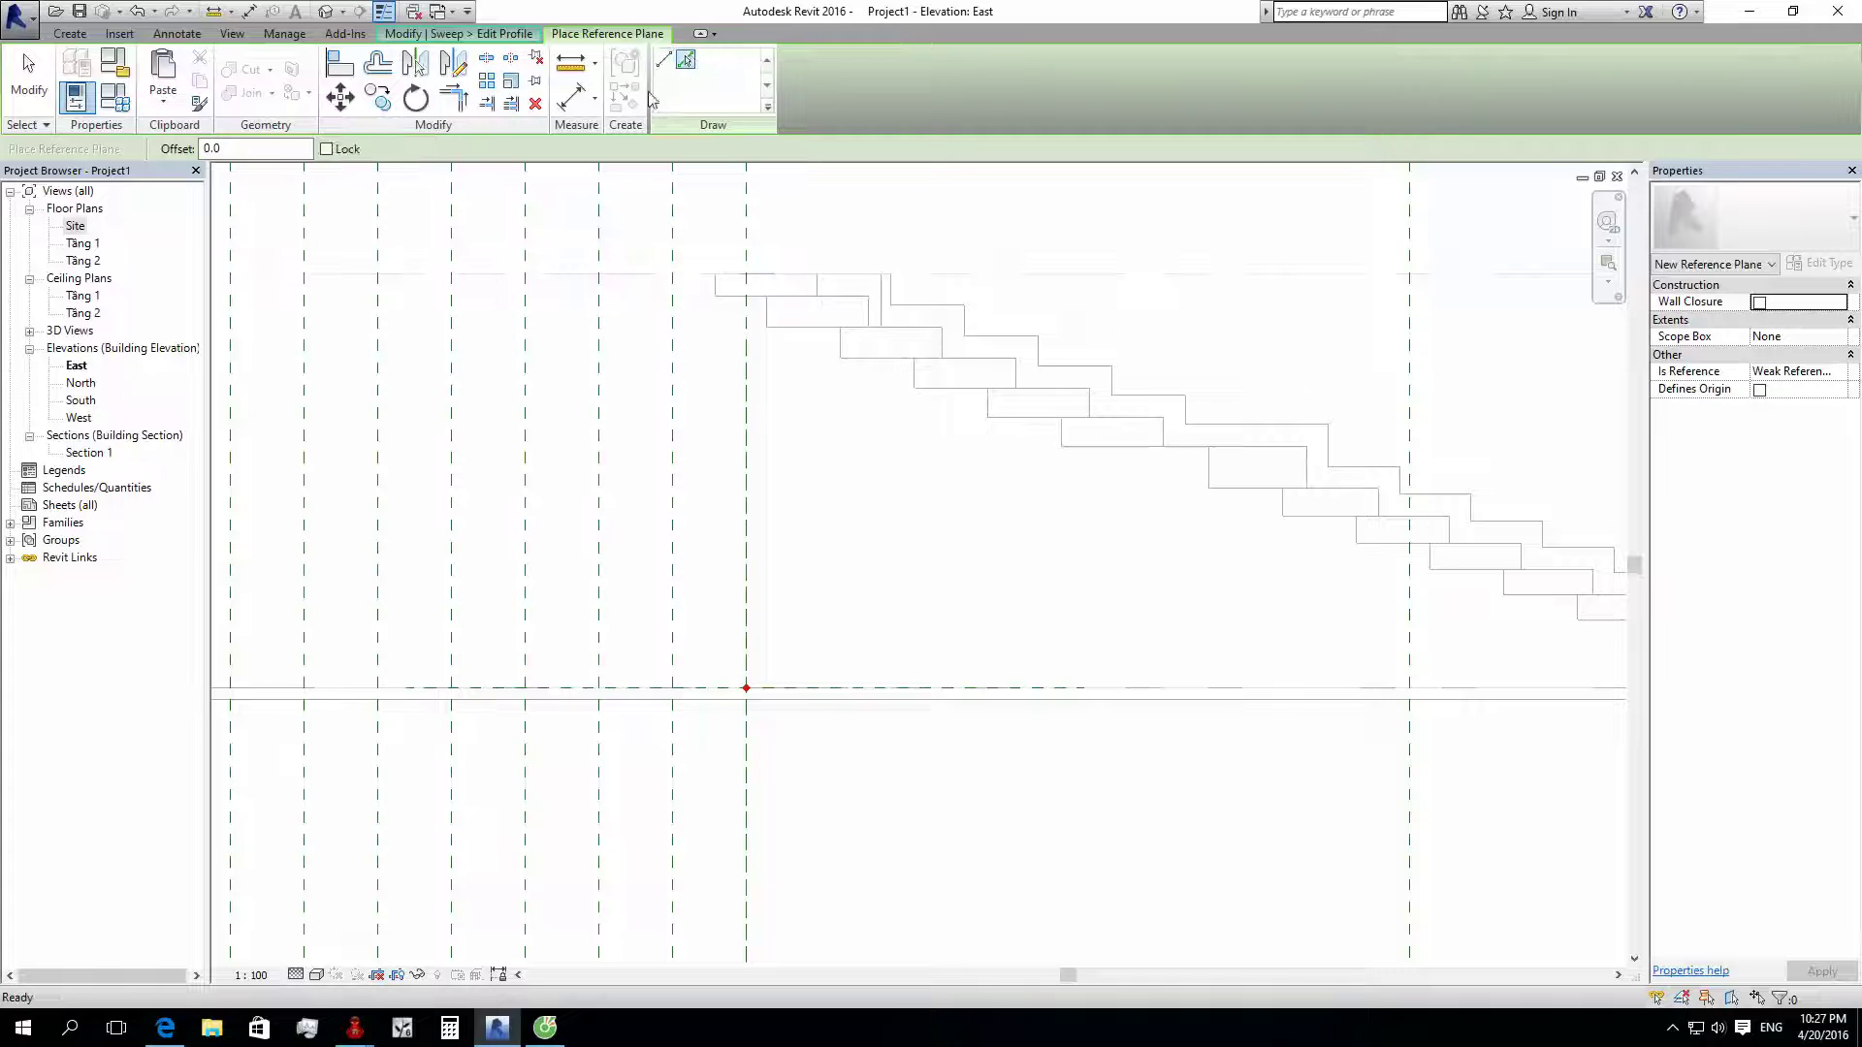
pyautogui.click(664, 60)
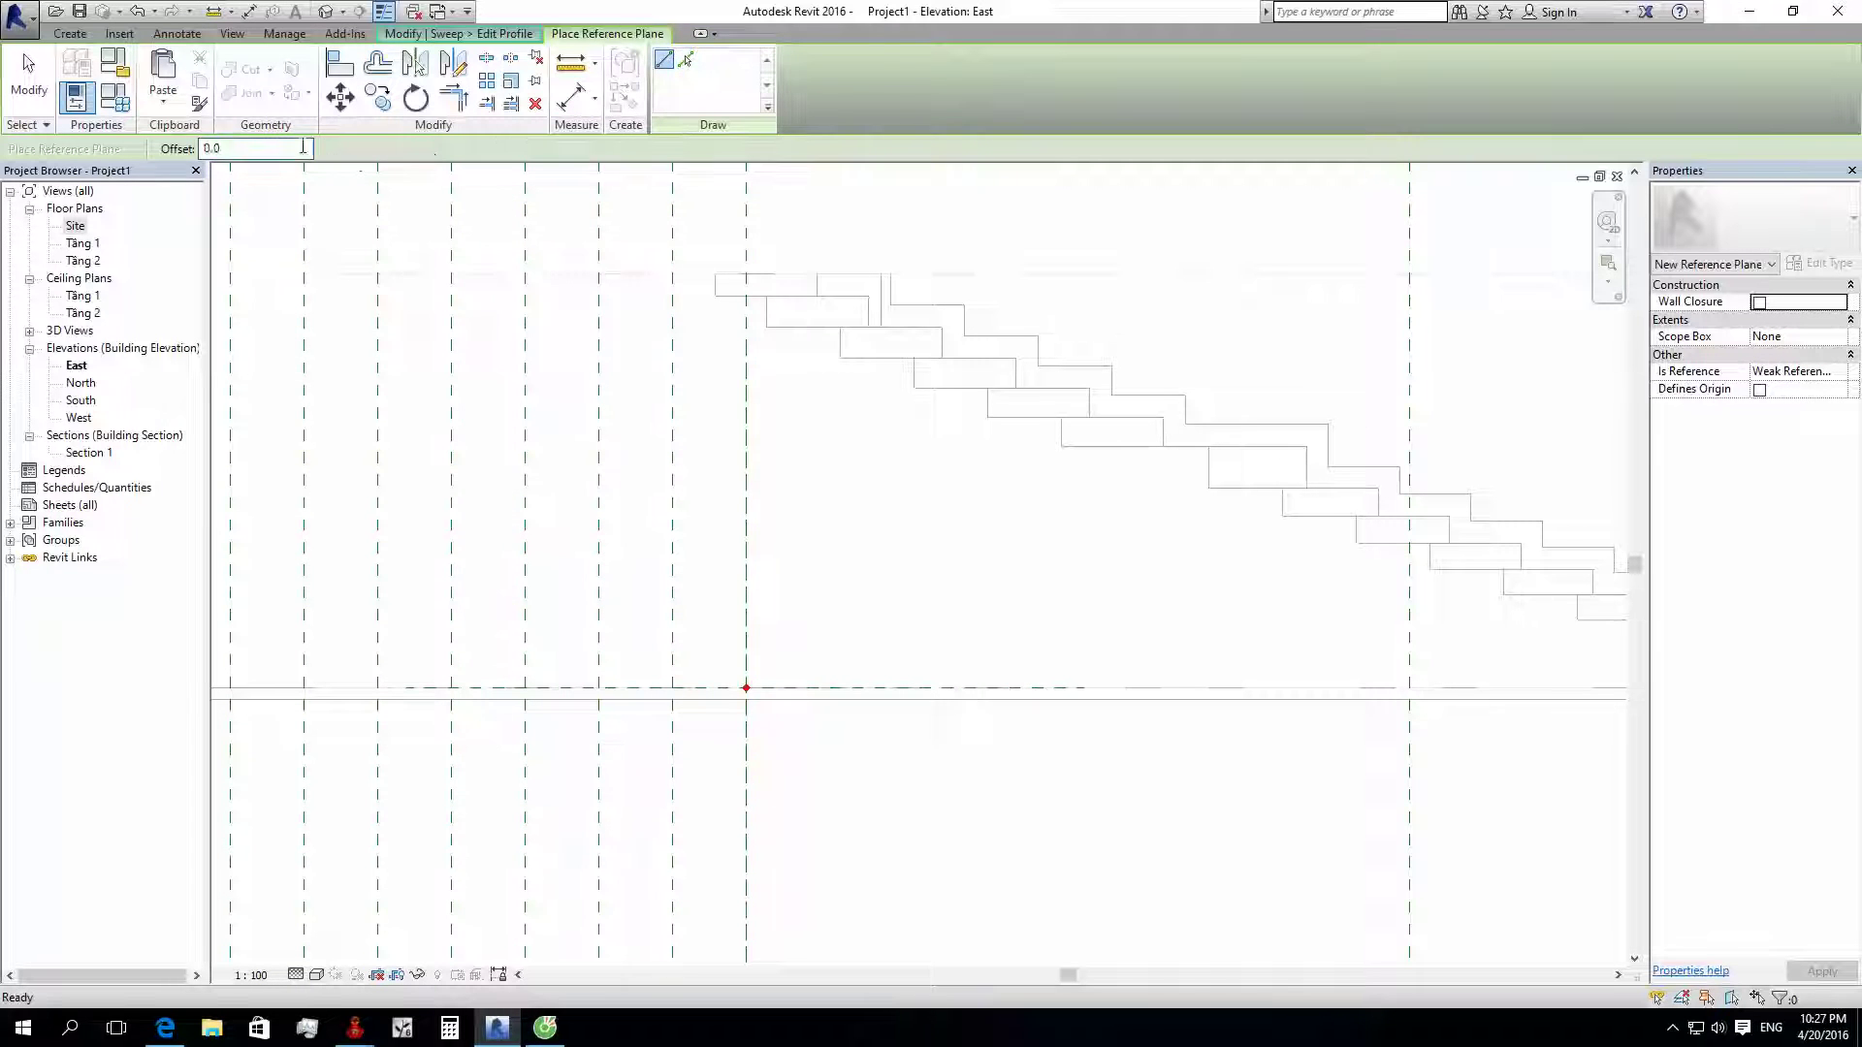
pyautogui.write('1')
pyautogui.click(525, 274)
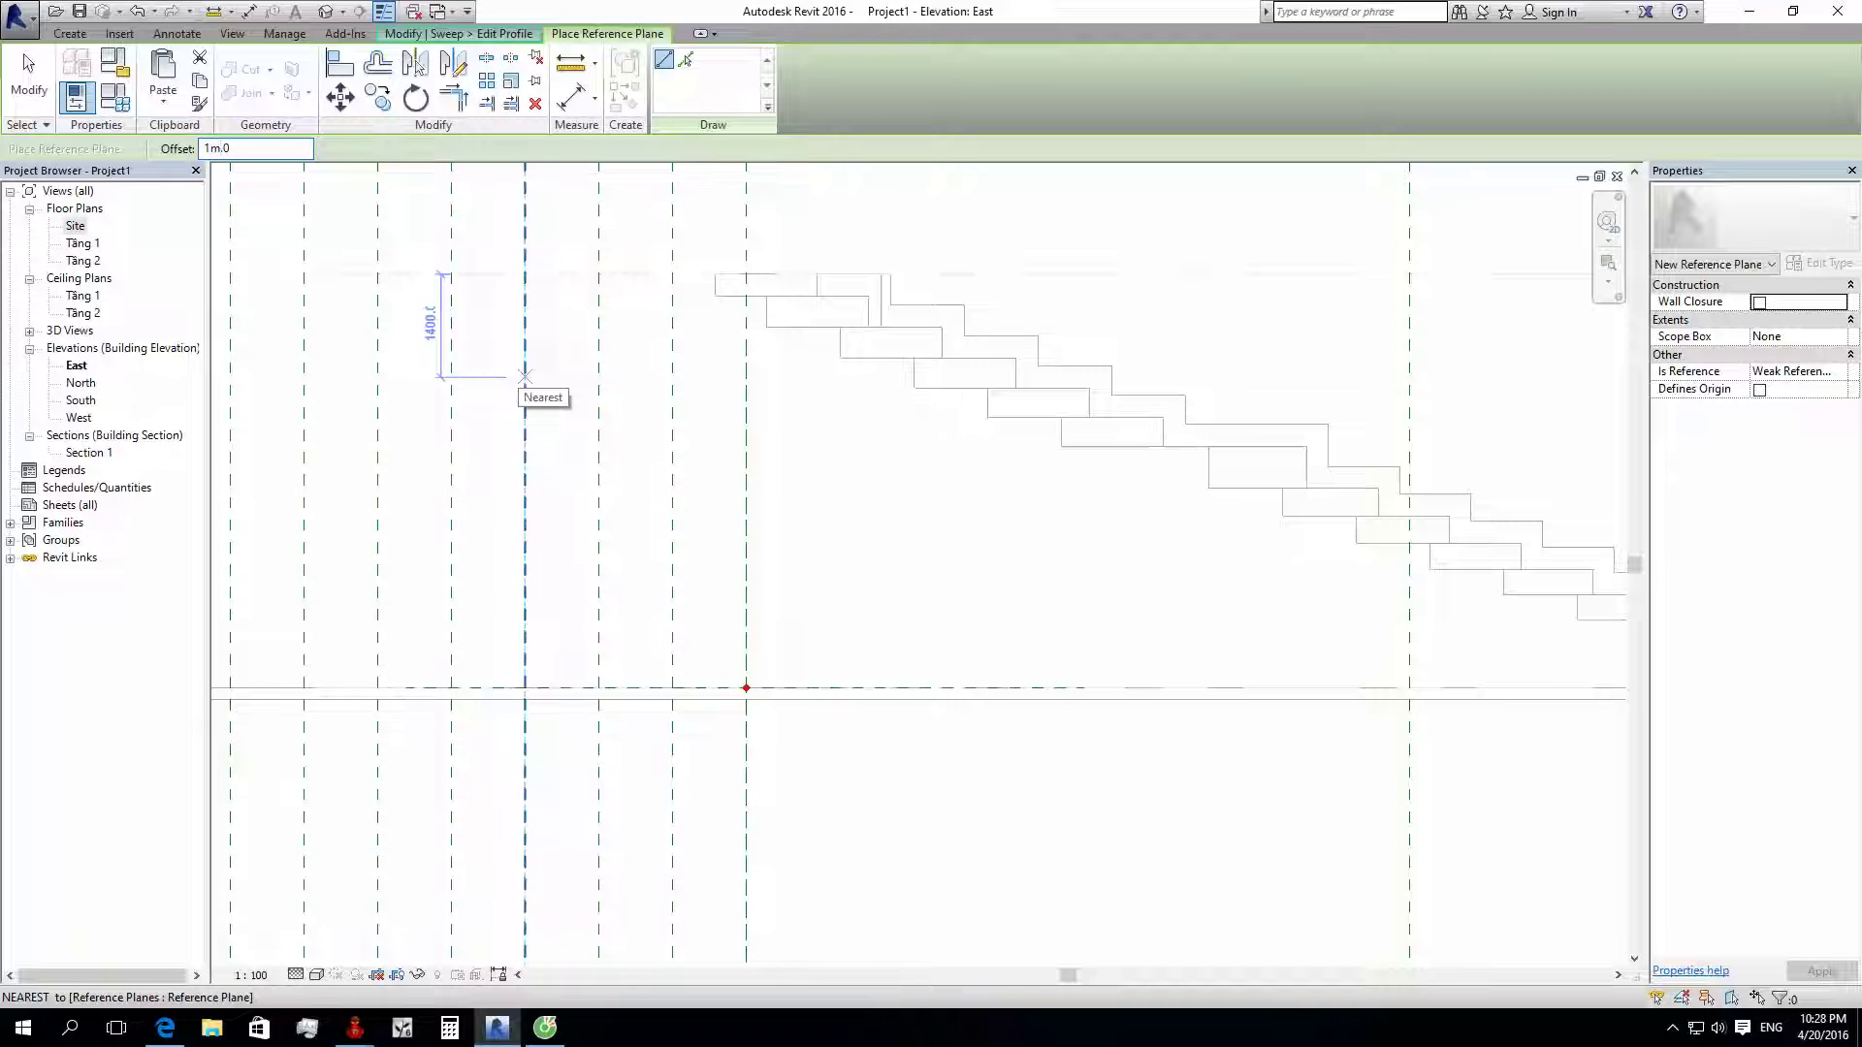
pyautogui.click(525, 376)
pyautogui.write('0')
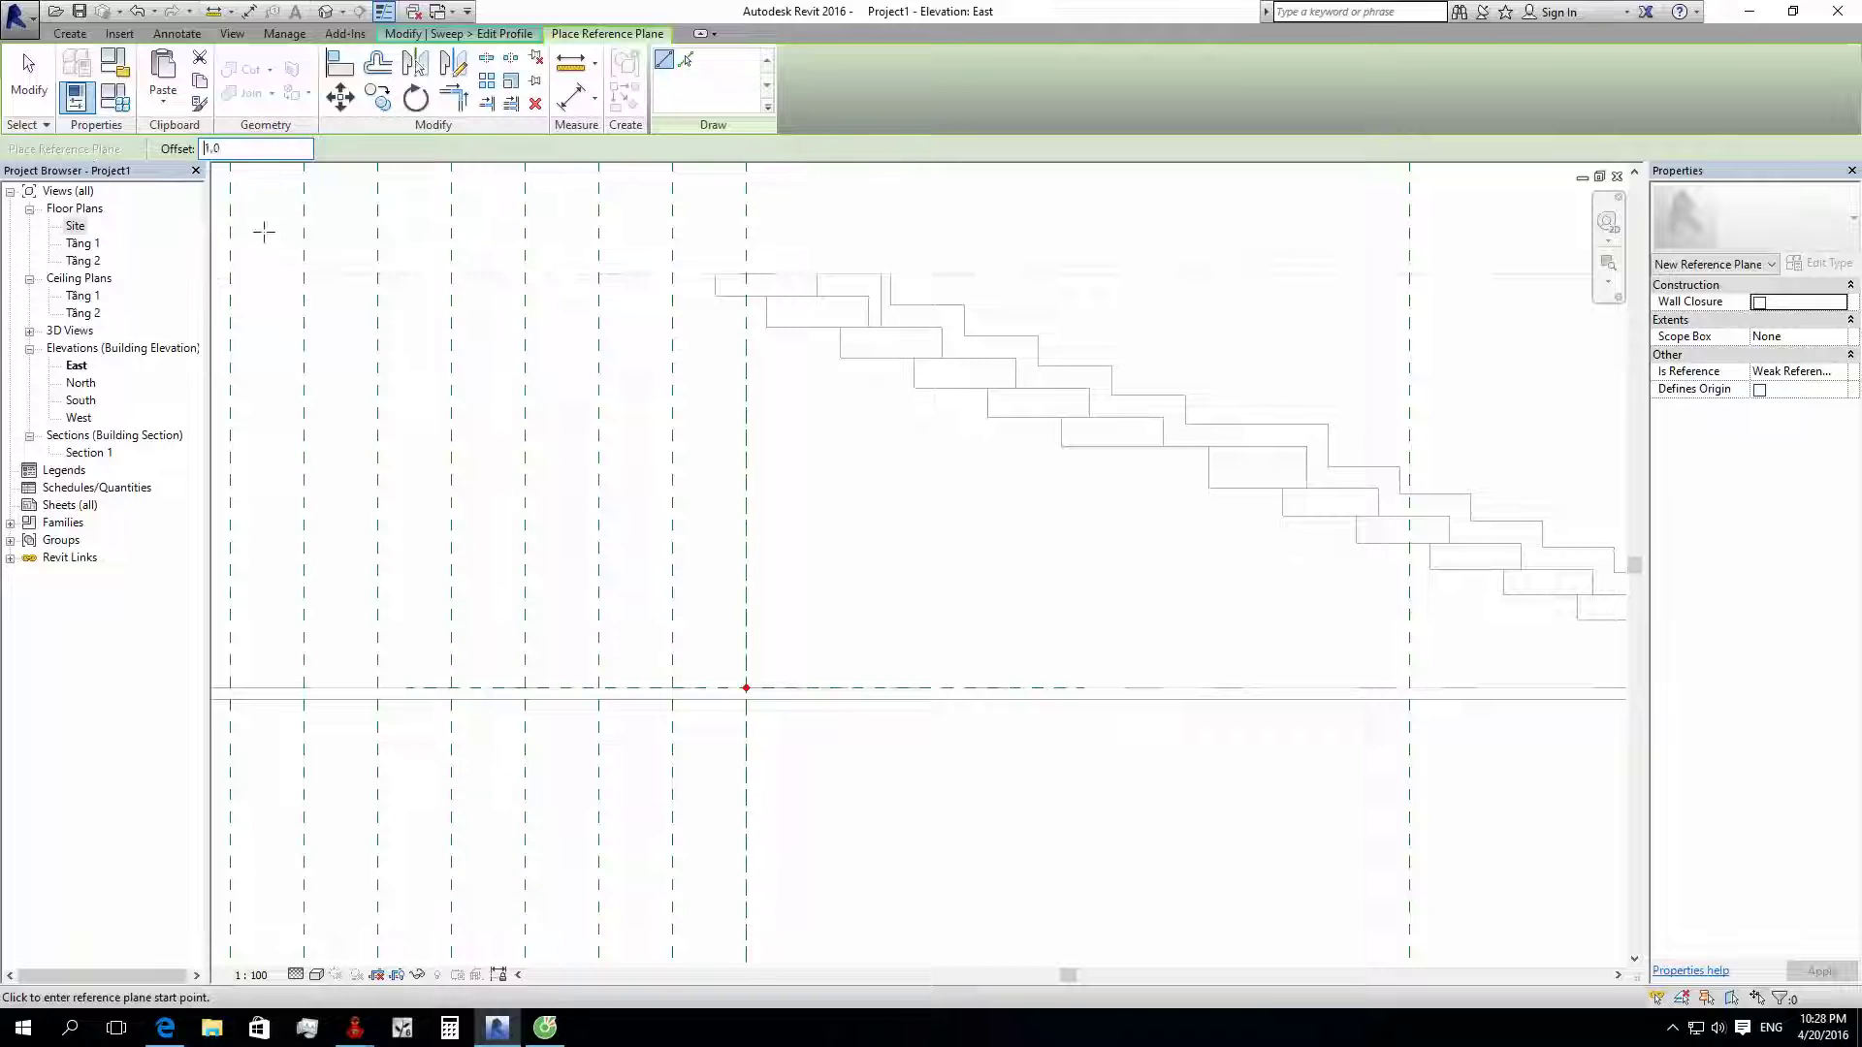
pyautogui.write('m')
pyautogui.moveTo(246, 148); pyautogui.dragTo(92, 143)
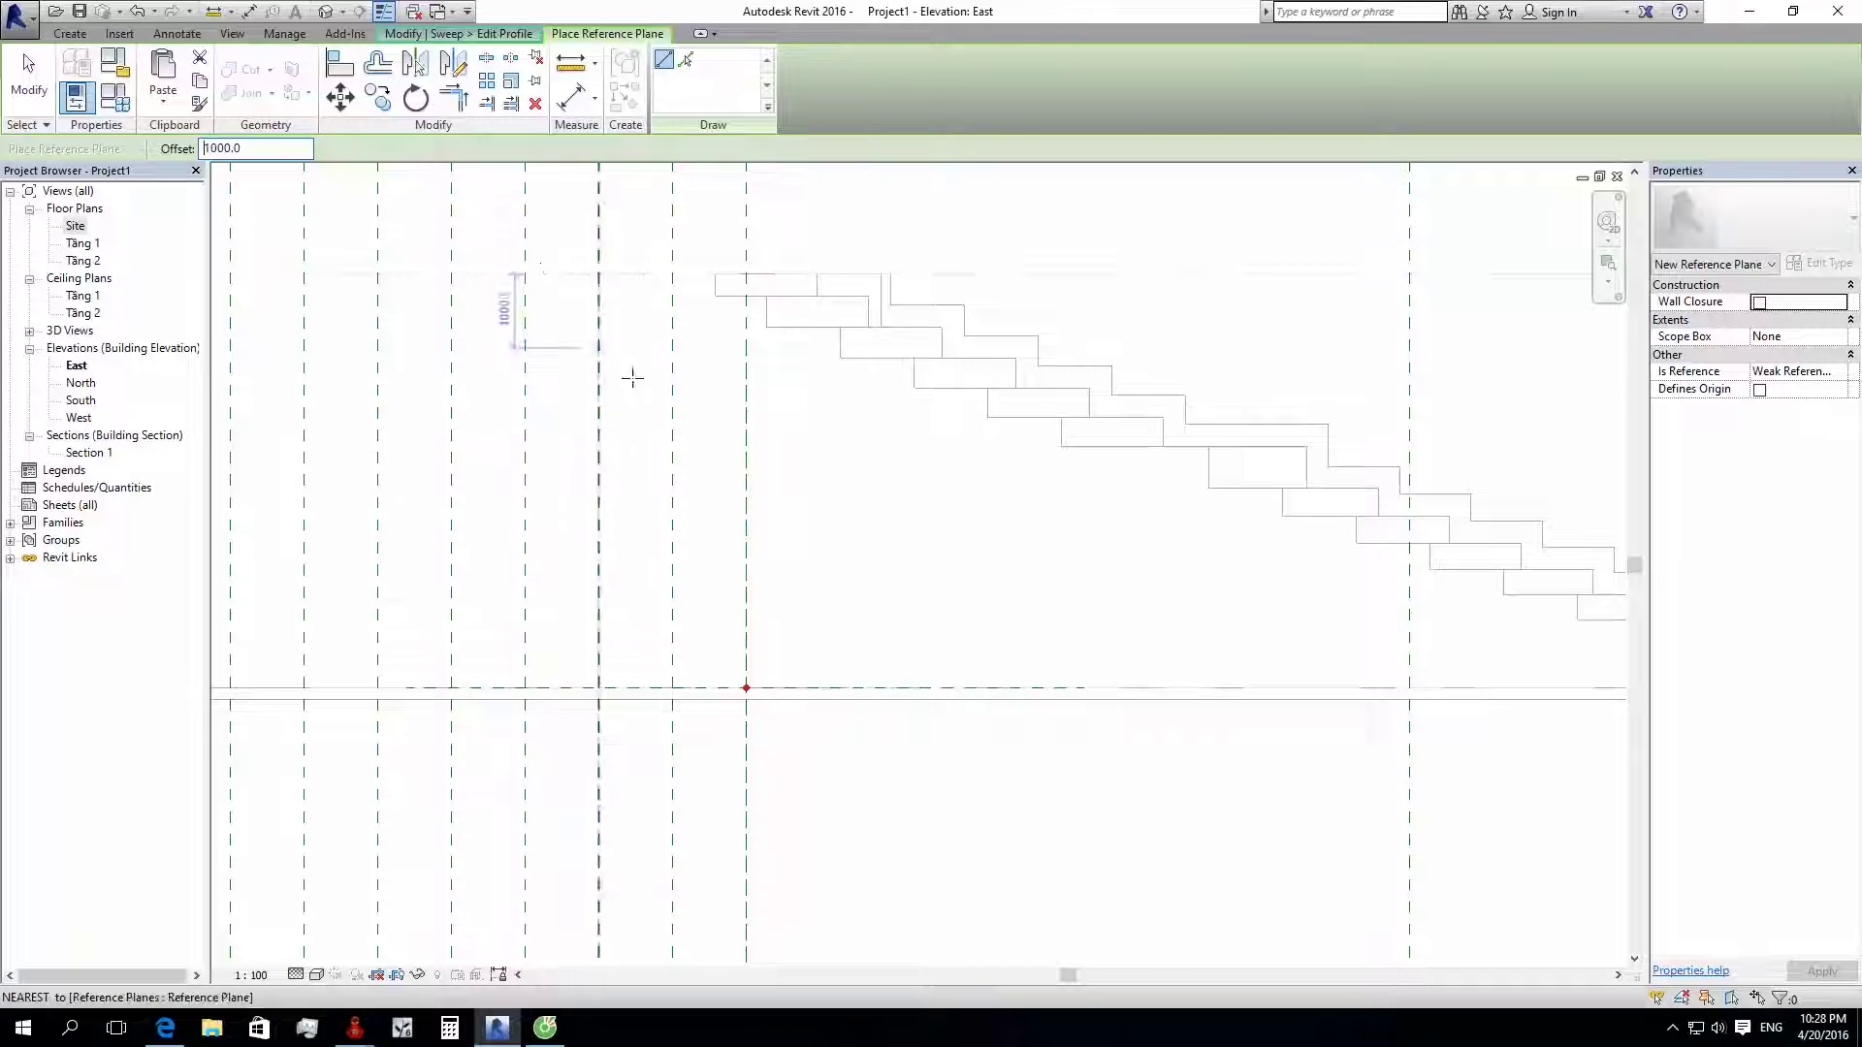
pyautogui.scroll(2, 799, 669)
pyautogui.click(717, 698)
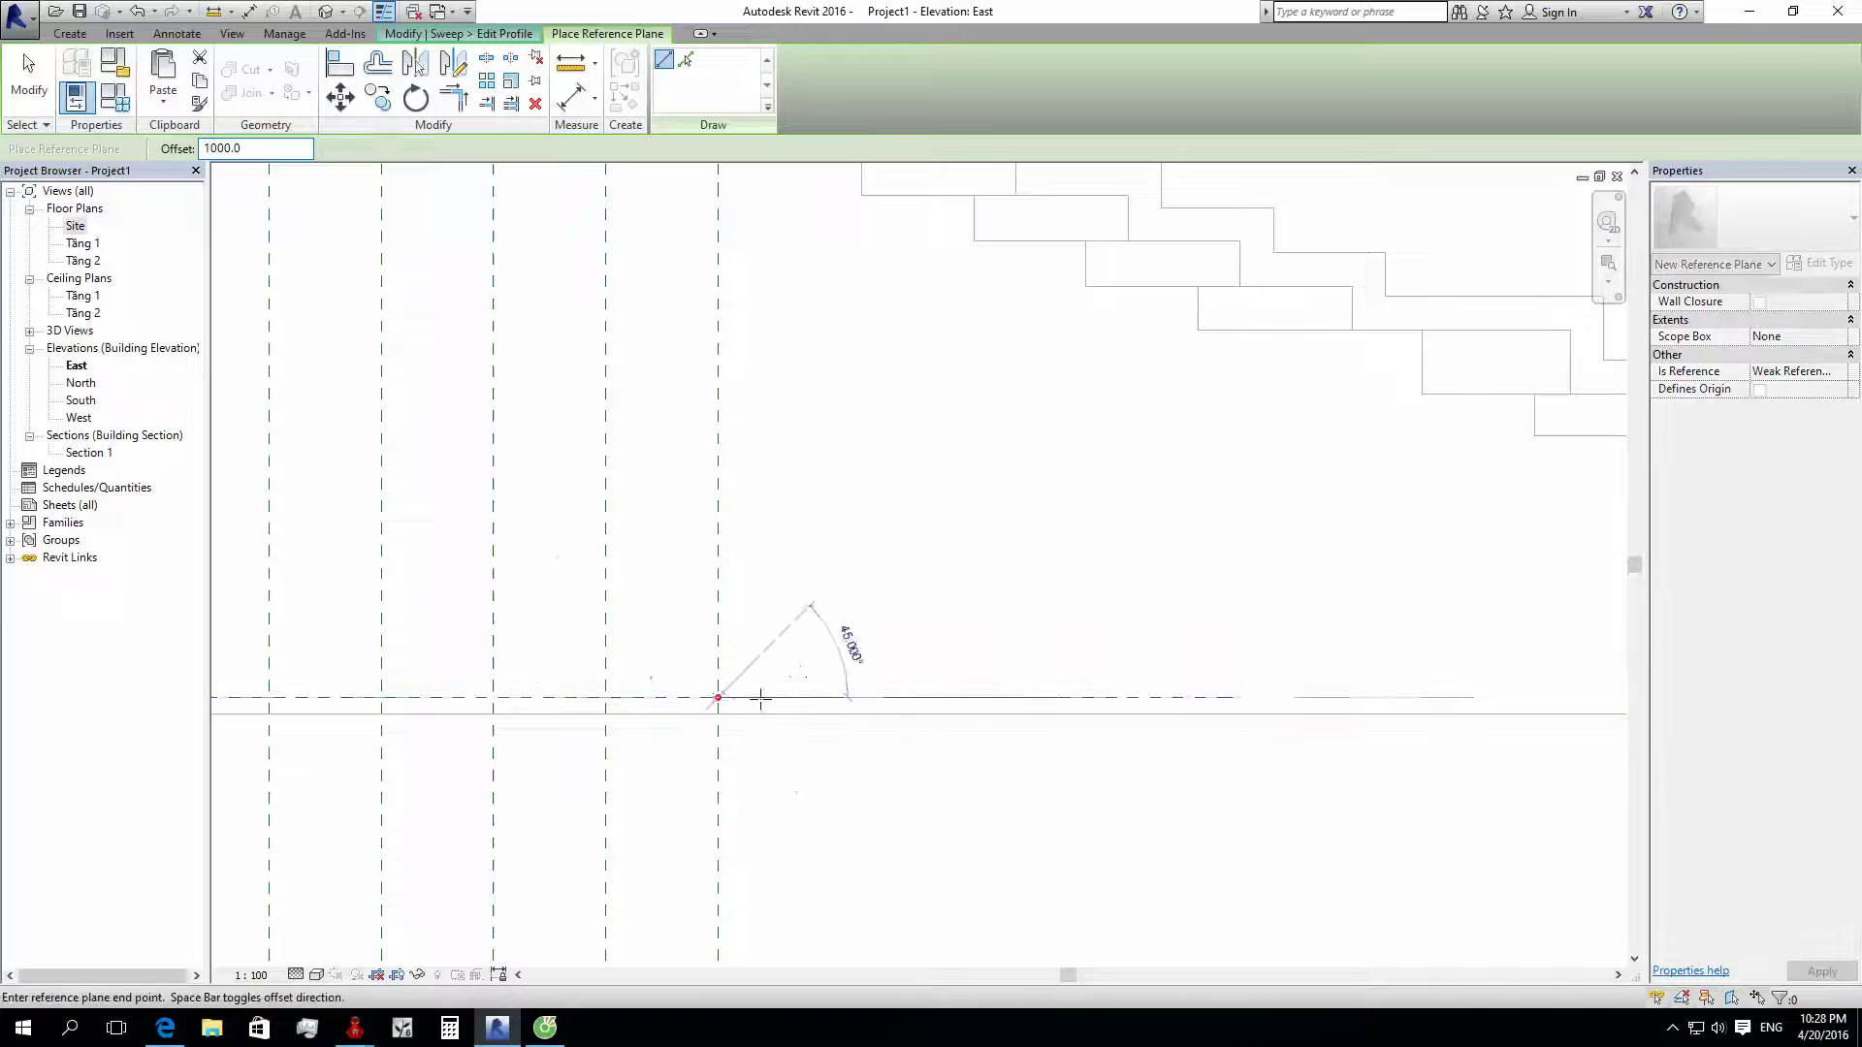
pyautogui.click(916, 693)
pyautogui.press('Escape')
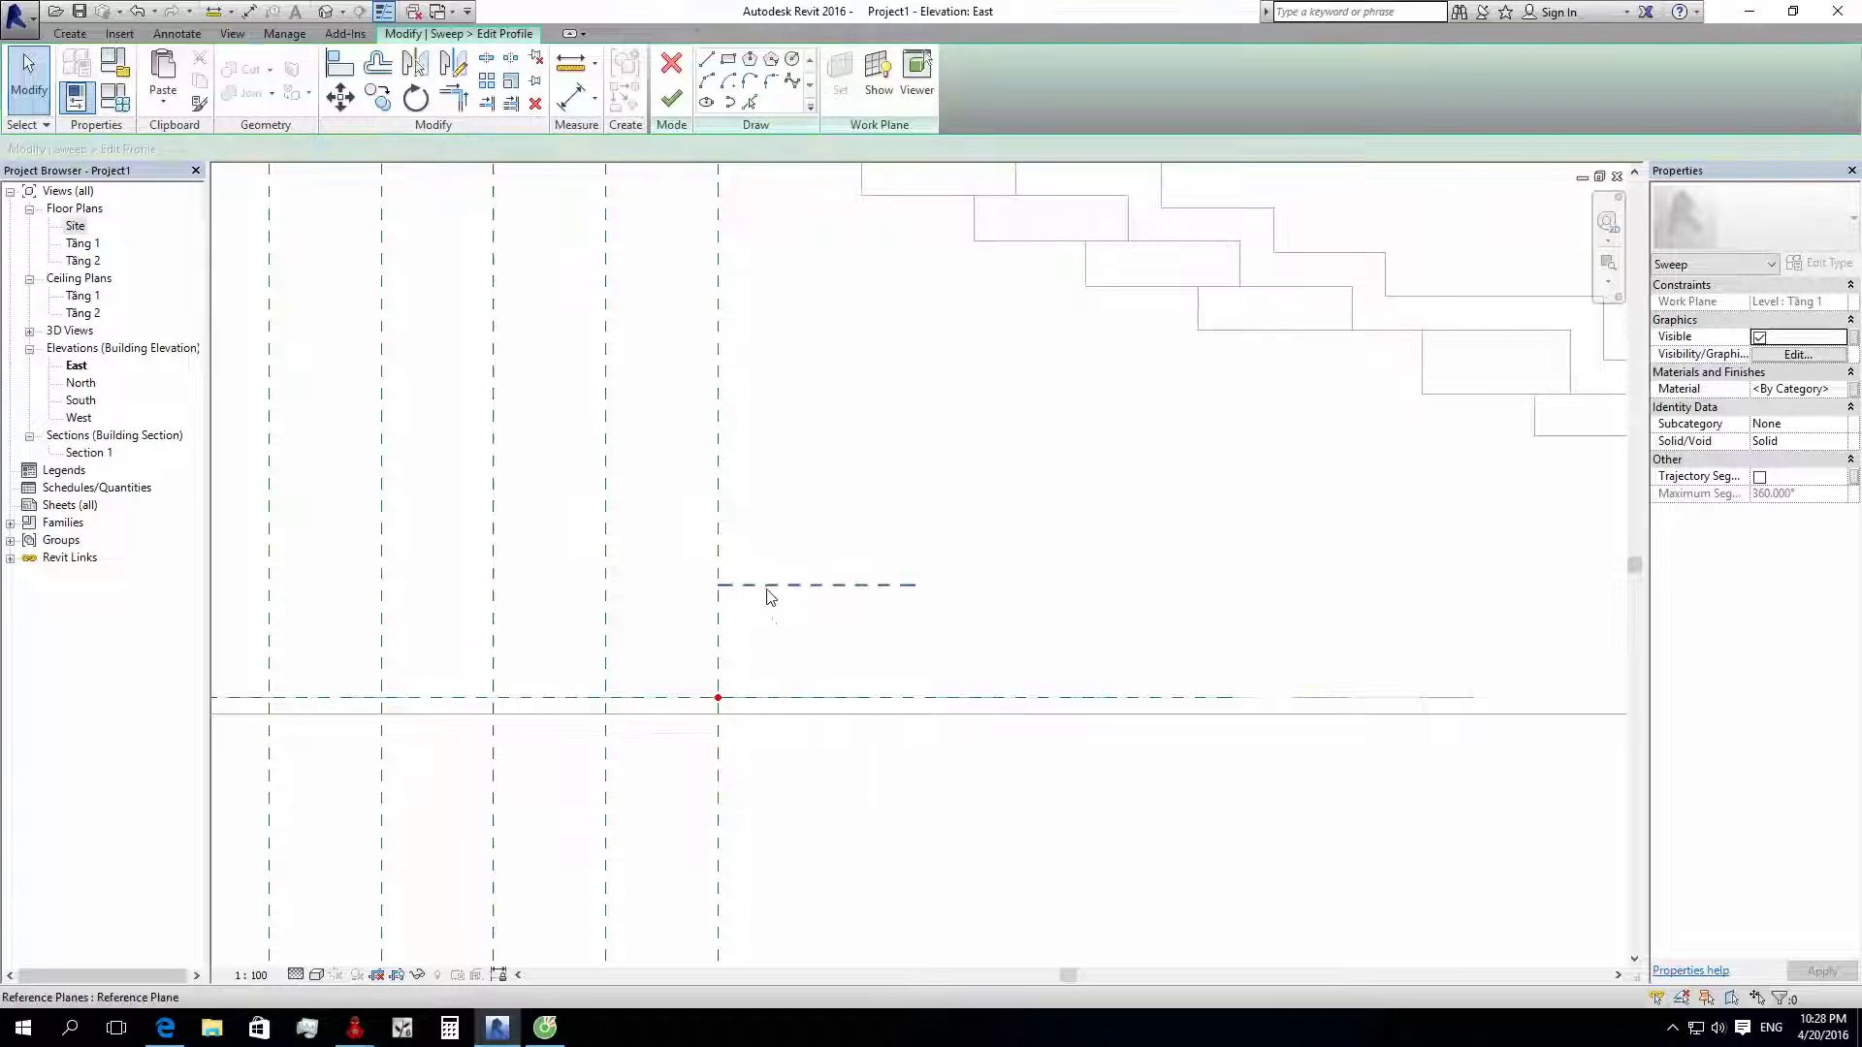
# Step: Extend the new horizontal reference plane further to the left
pyautogui.scroll(2, 760, 586)
pyautogui.moveTo(703, 583); pyautogui.dragTo(520, 583)
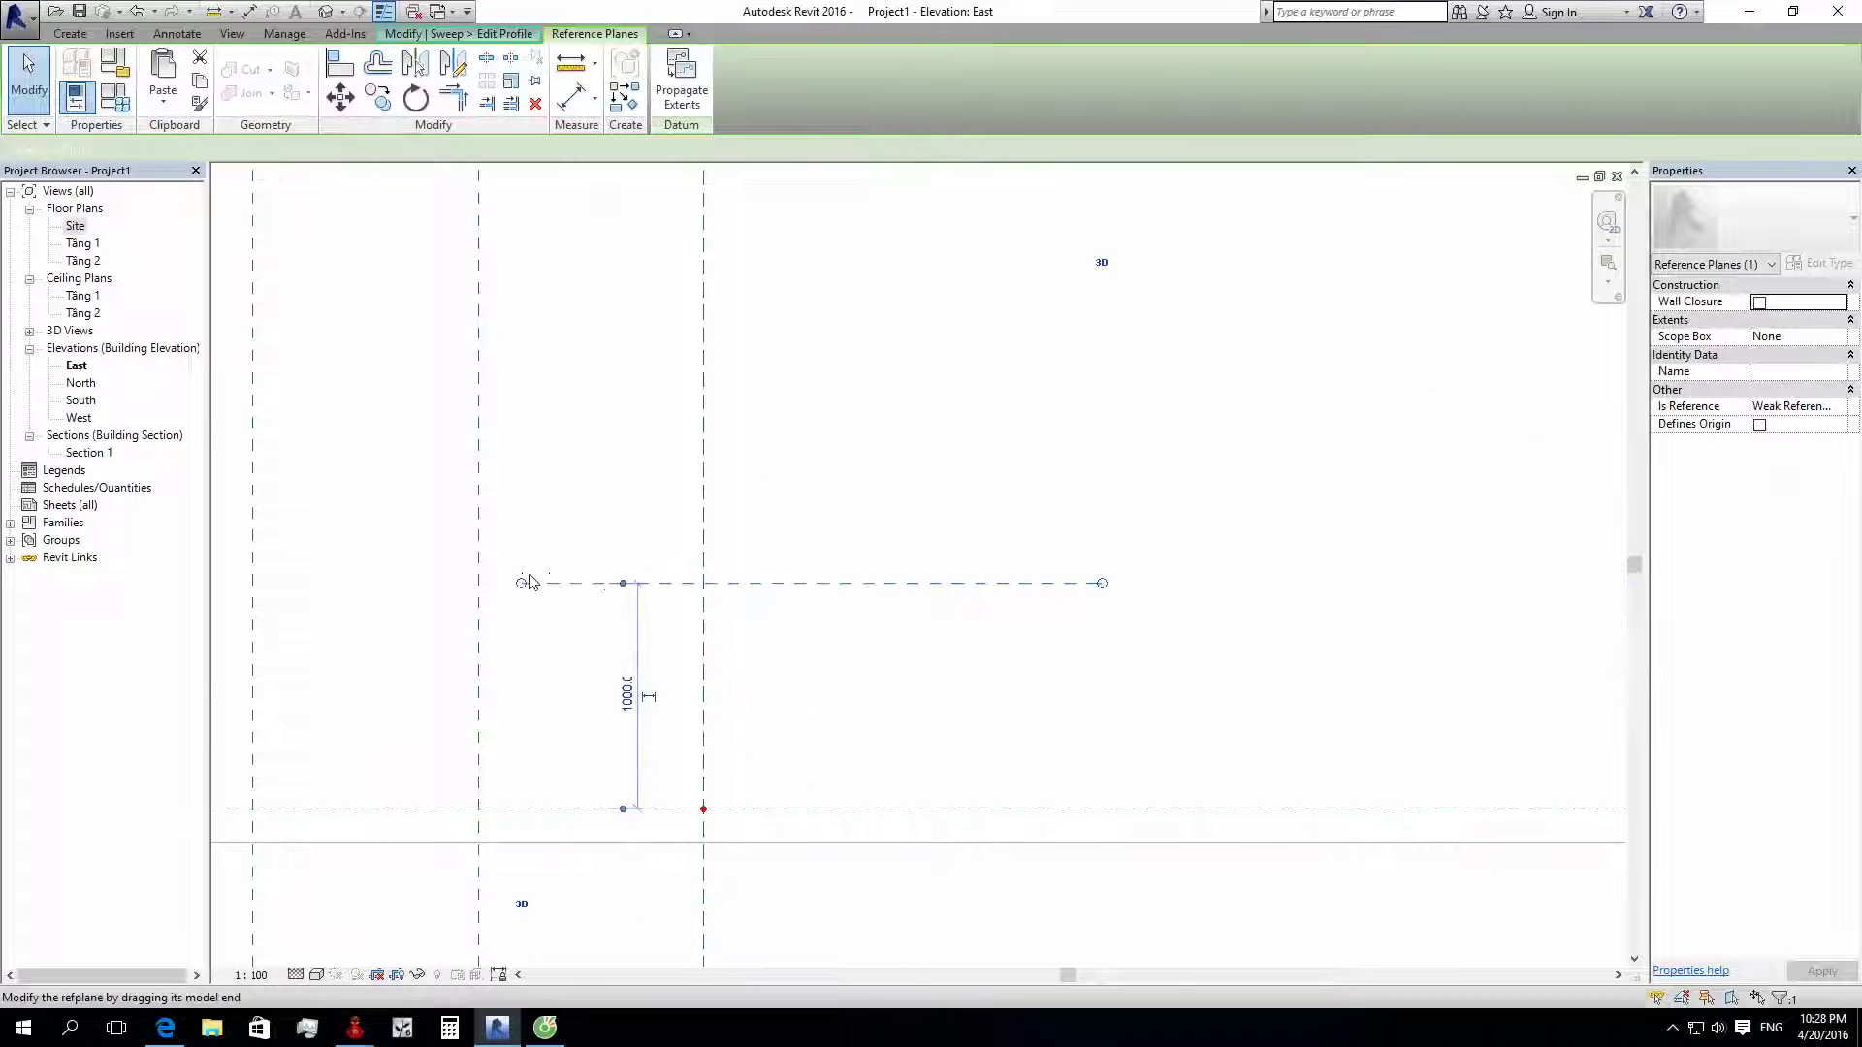
pyautogui.press('Escape')
pyautogui.scroll(2, 698, 585)
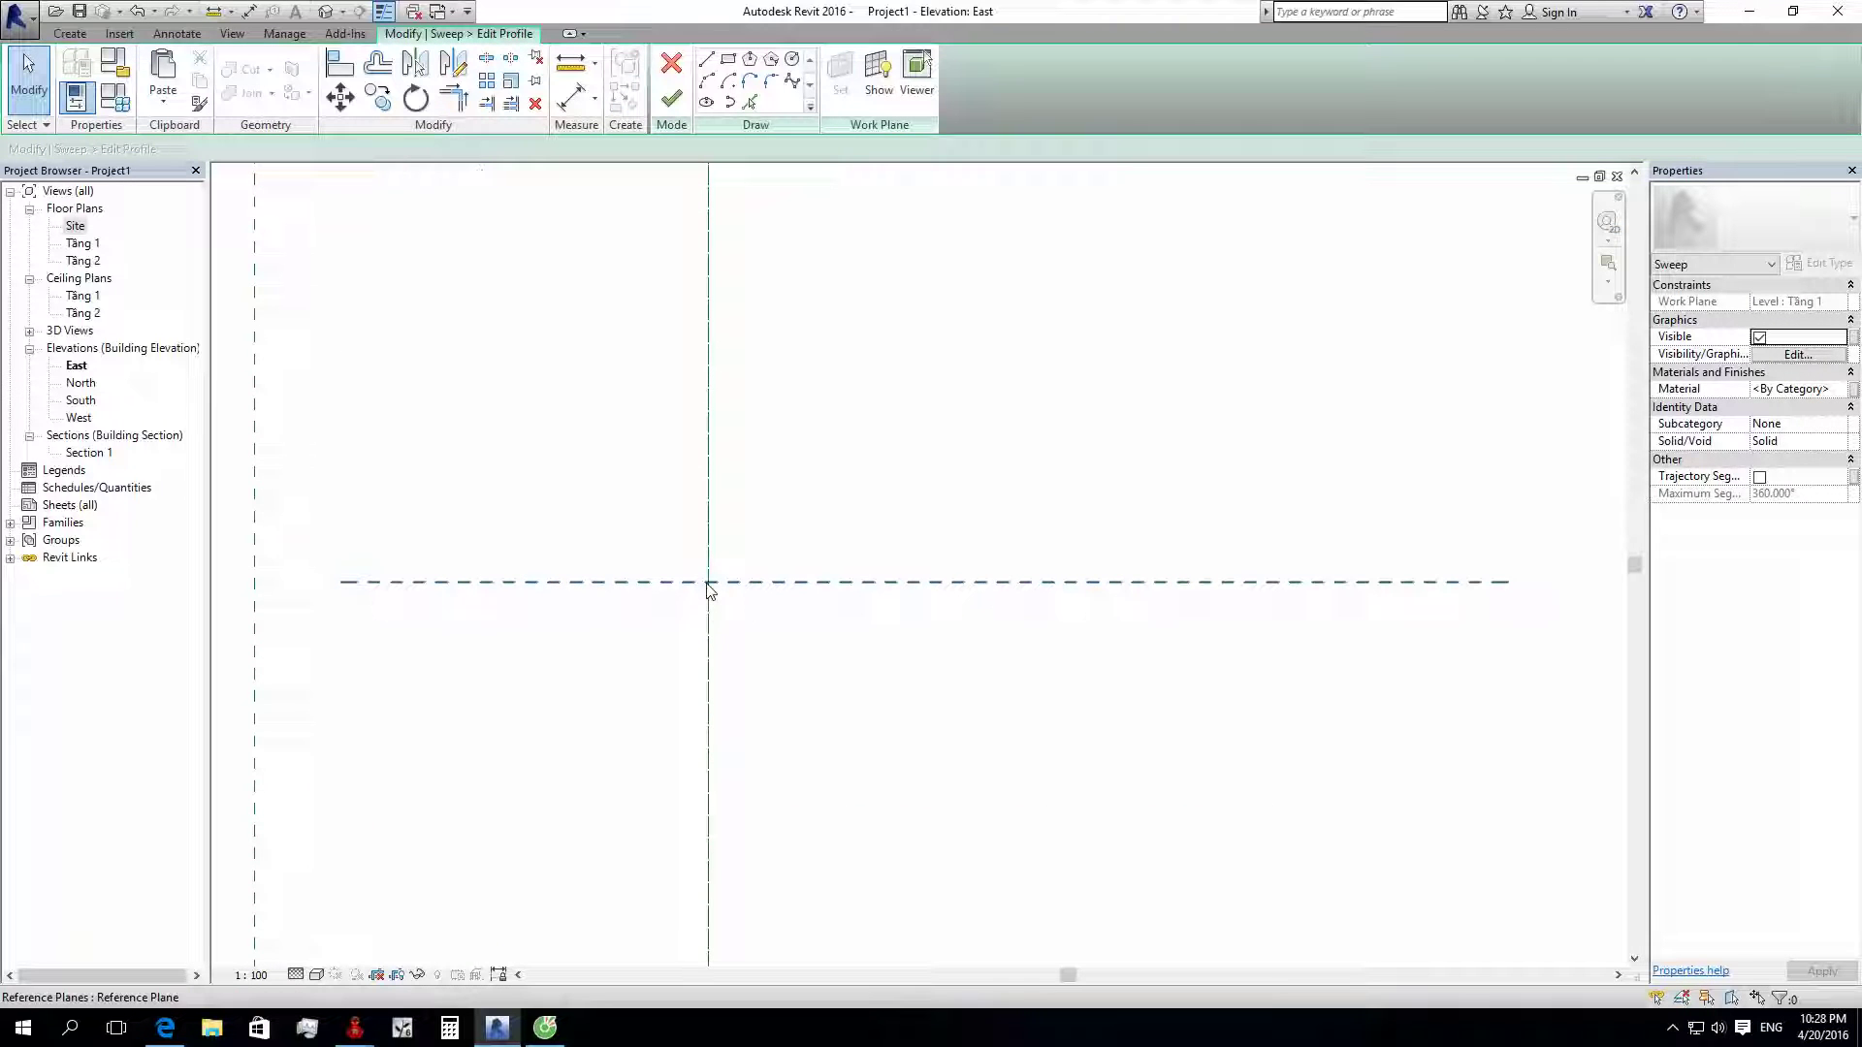
pyautogui.scroll(-2, 707, 586)
pyautogui.scroll(-3, 708, 586)
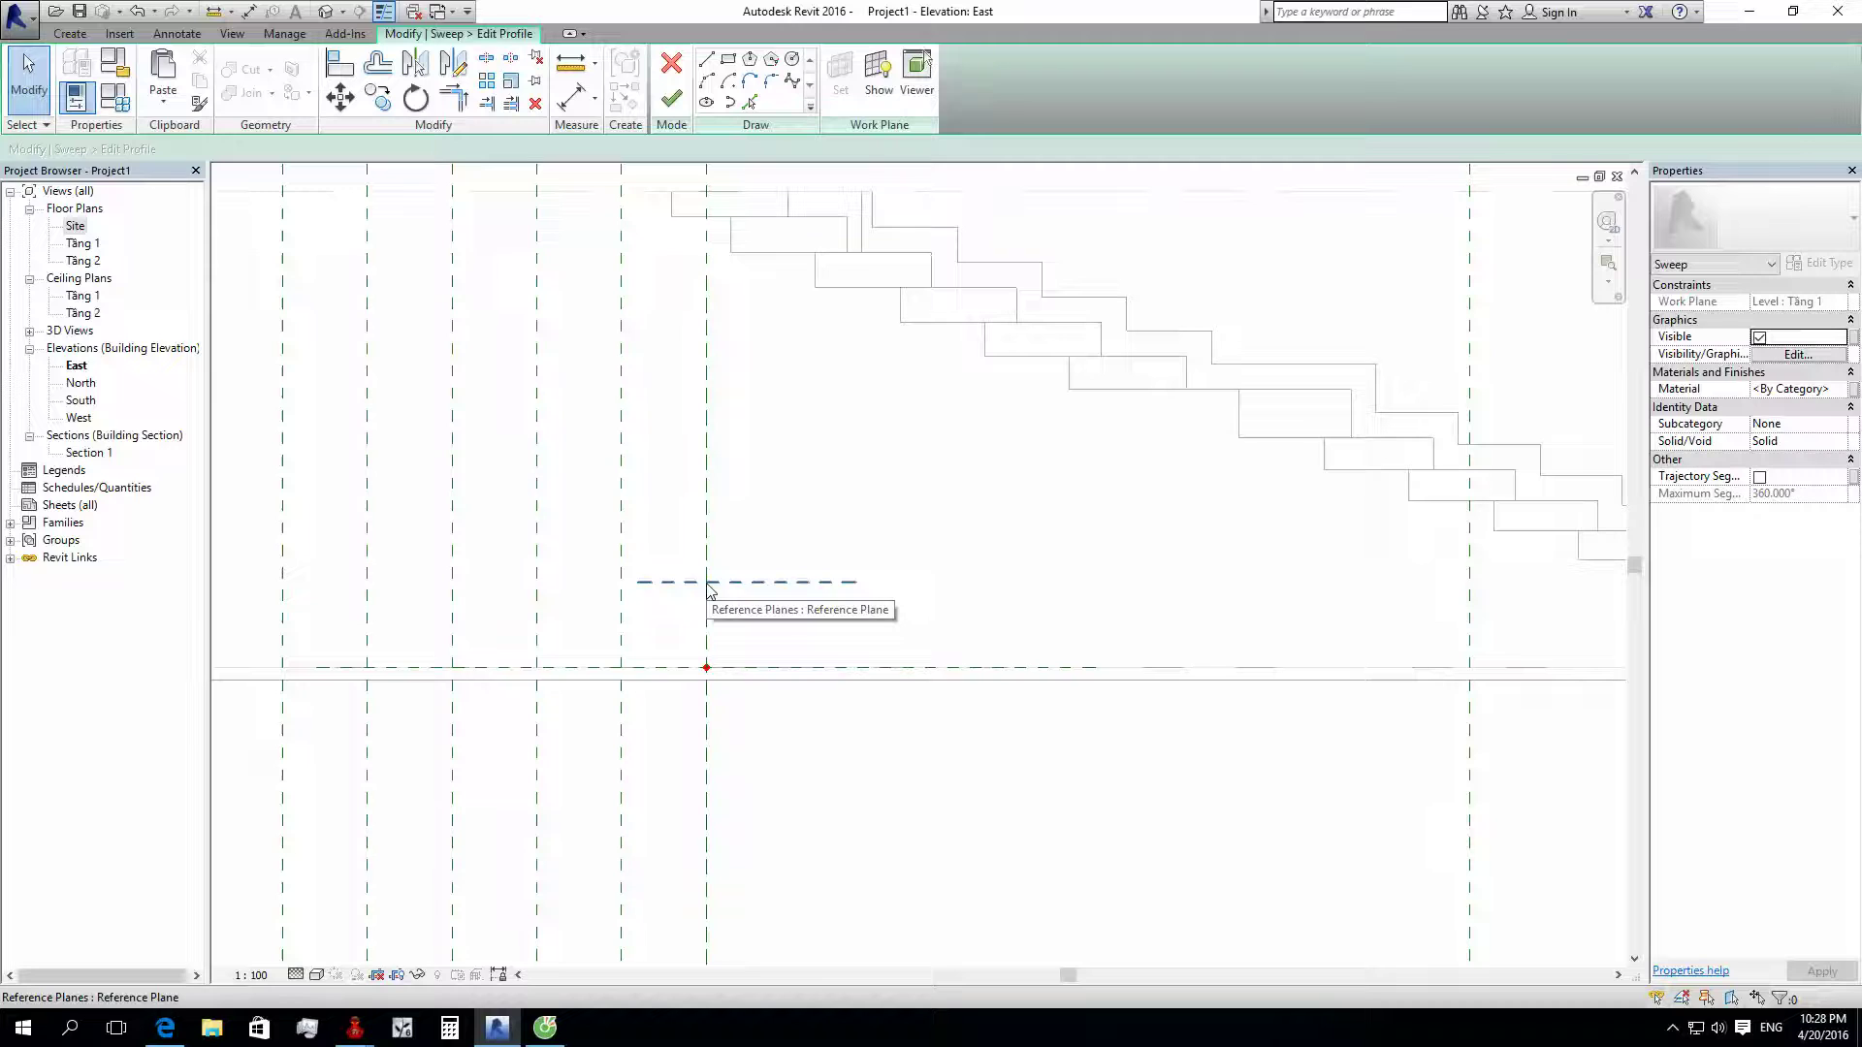
pyautogui.scroll(1, 726, 677)
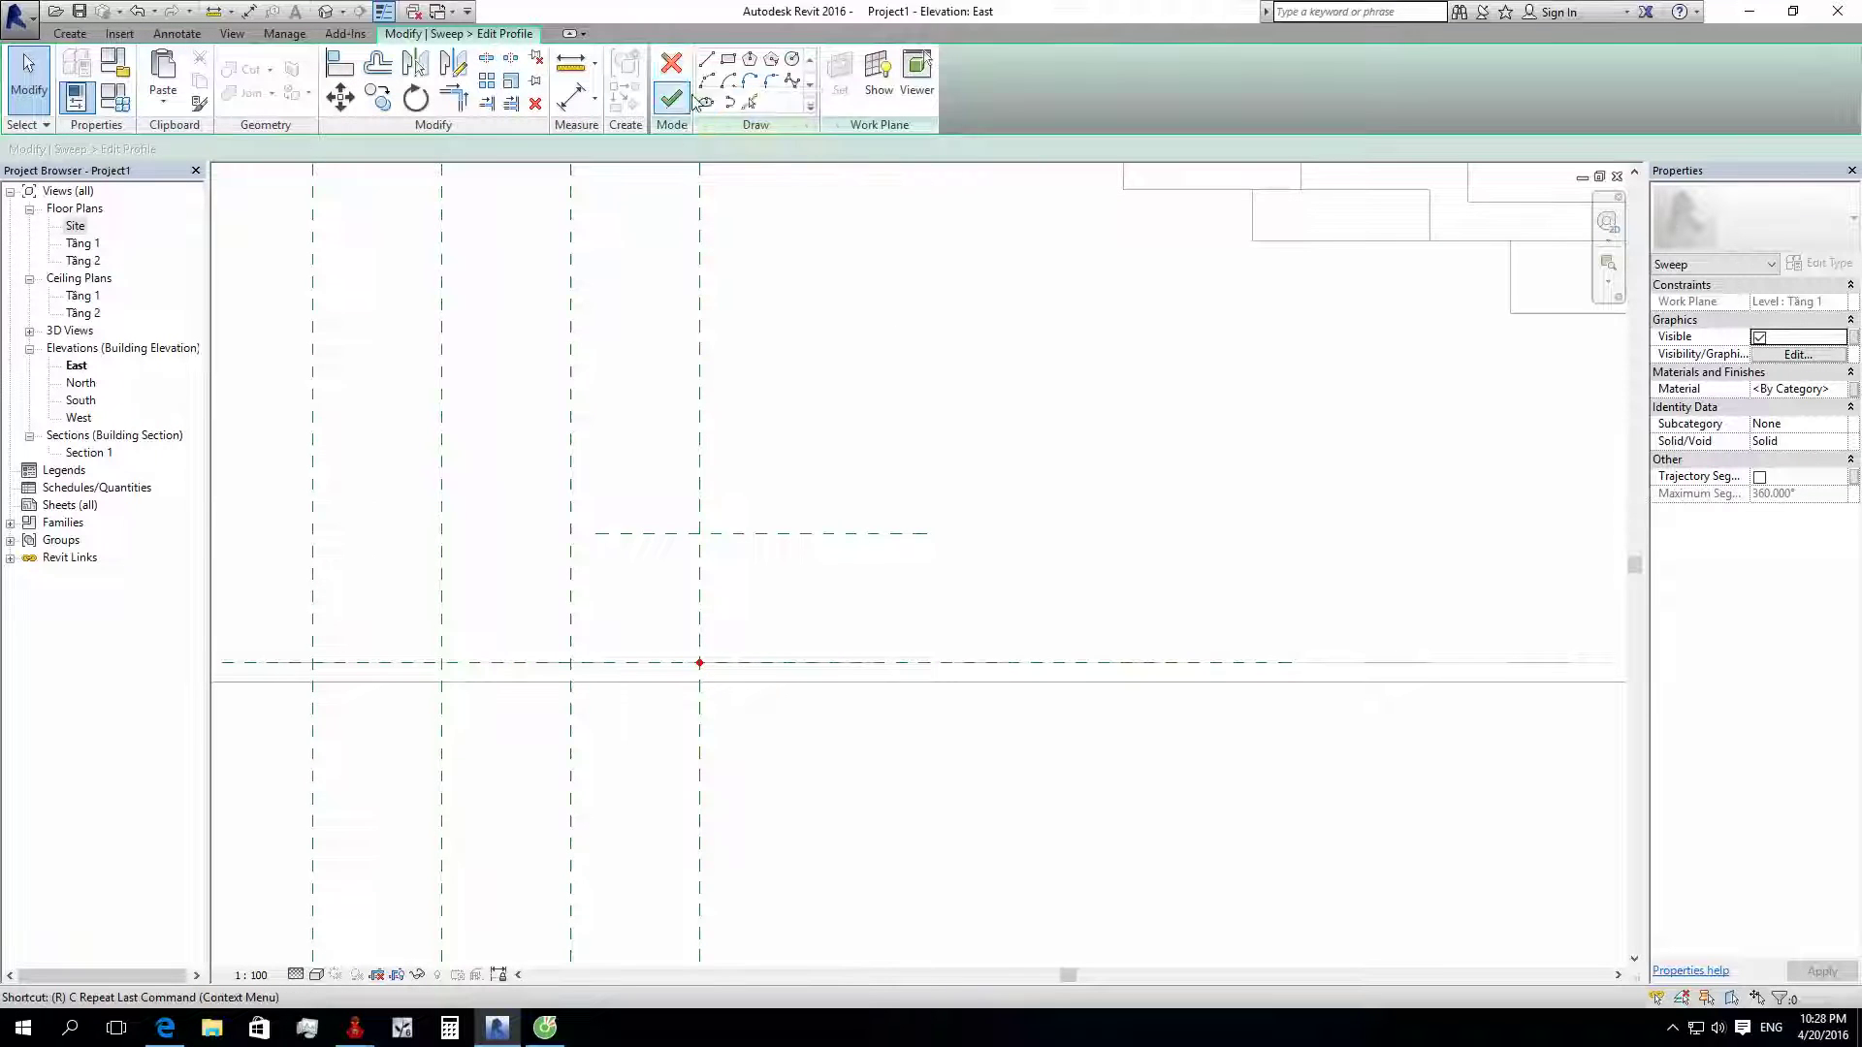
# Step: Draw a sloped reference plane falling from the horizontal plane to the lower right
pyautogui.press('r')
pyautogui.press('p')
pyautogui.scroll(-2, 887, 282)
pyautogui.click(781, 427)
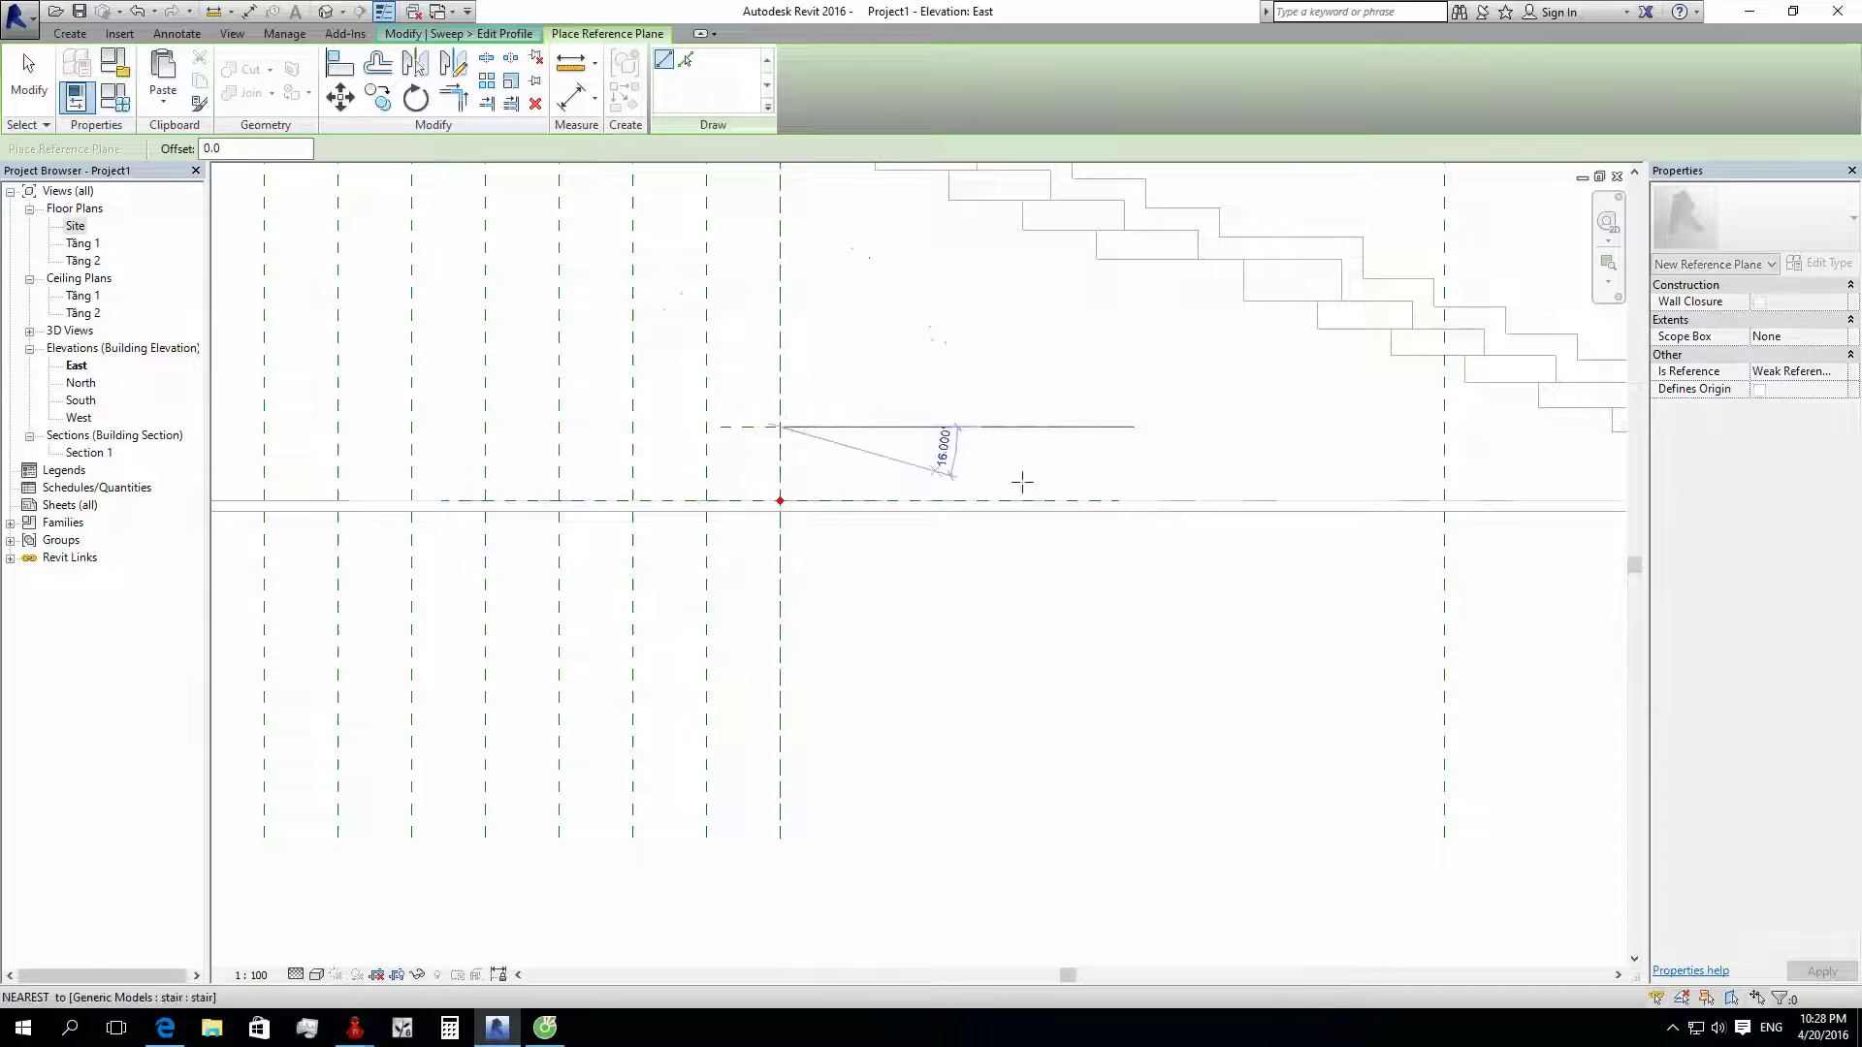
pyautogui.click(1439, 501)
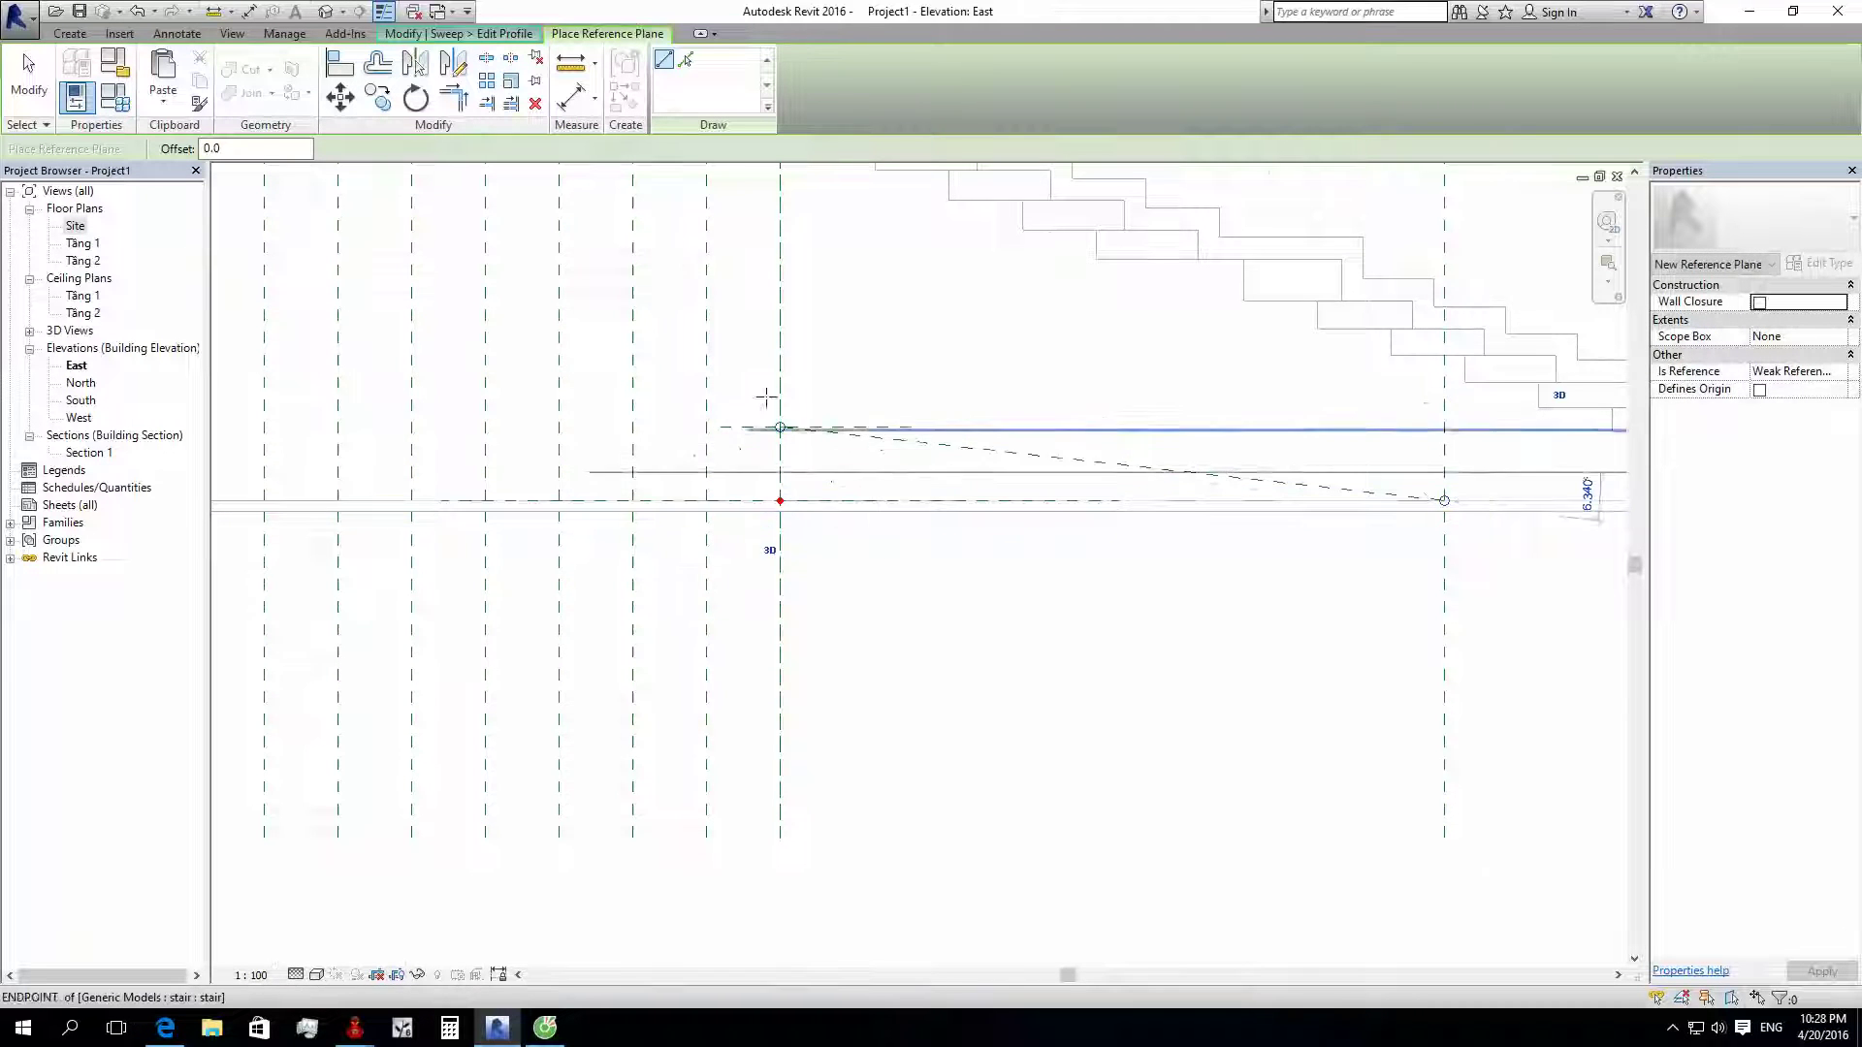
pyautogui.scroll(3, 776, 407)
pyautogui.press('Escape')
pyautogui.press('Escape')
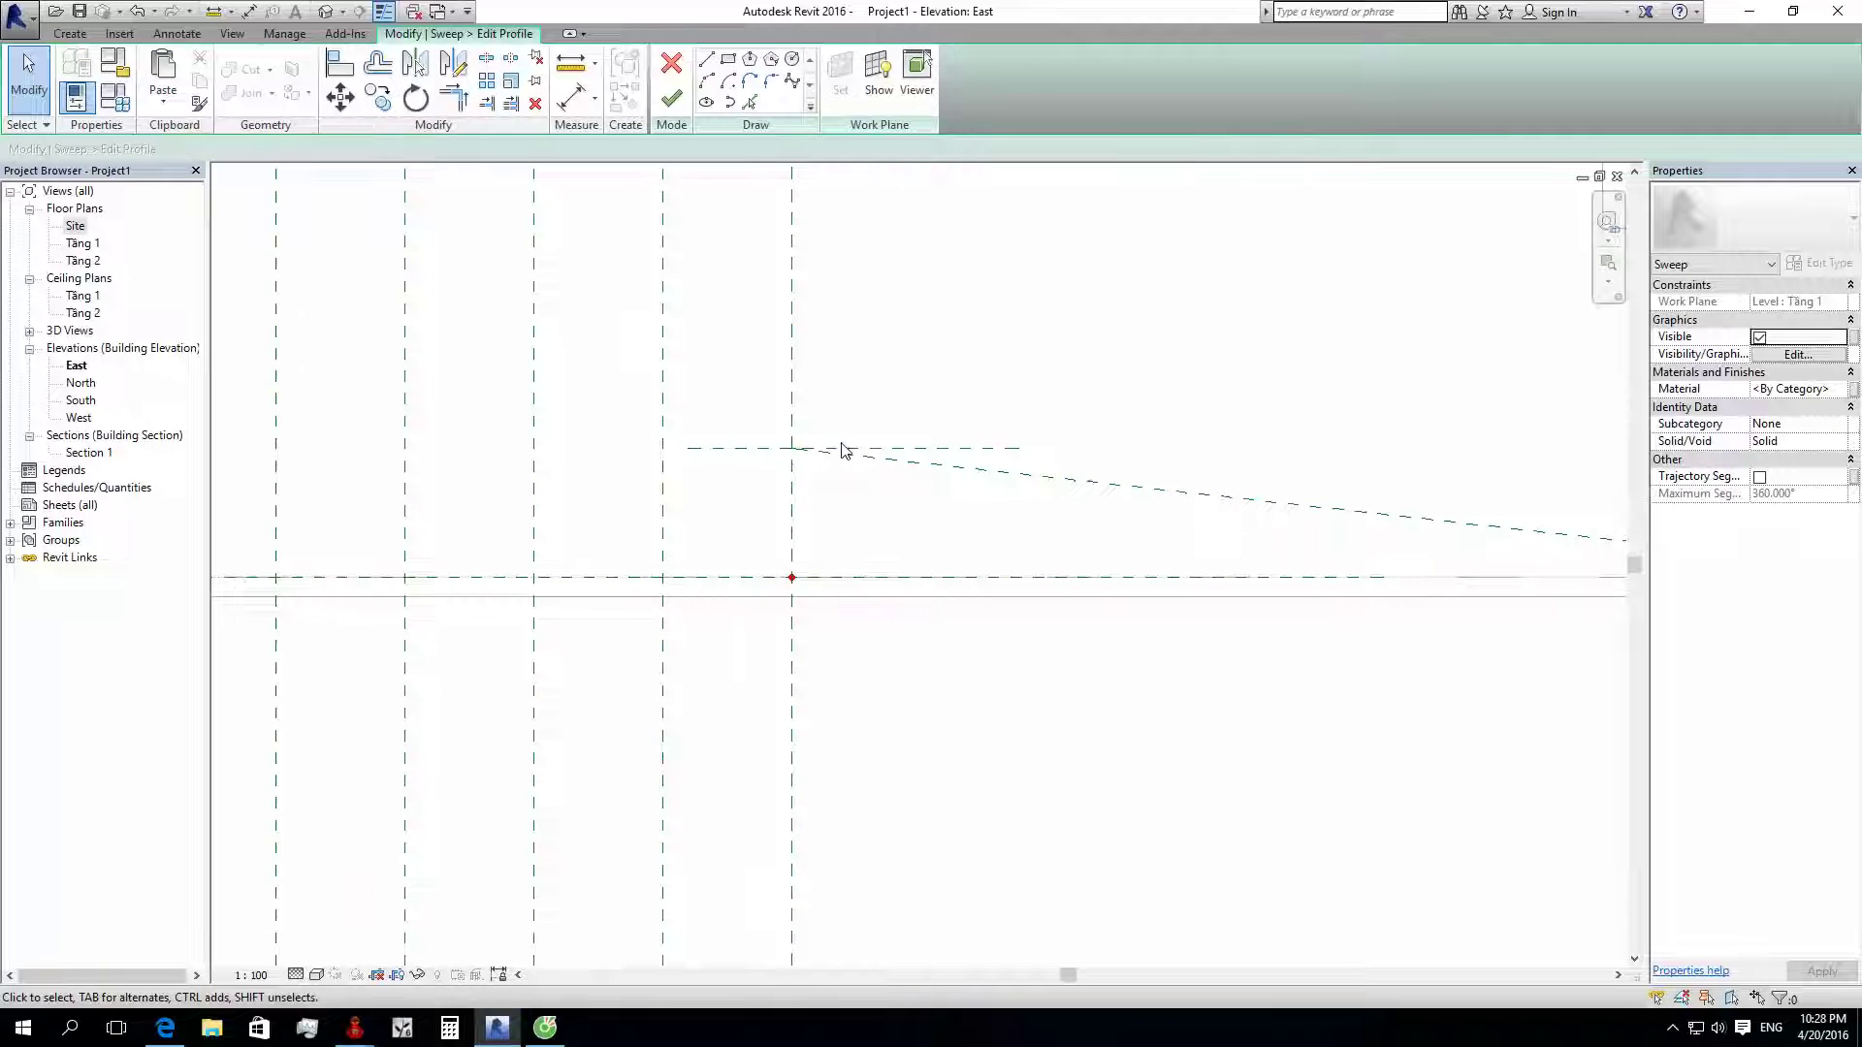
pyautogui.click(842, 449)
# Step: Copy the selected reference plane at a 200 offset
pyautogui.press('c')
pyautogui.press('o')
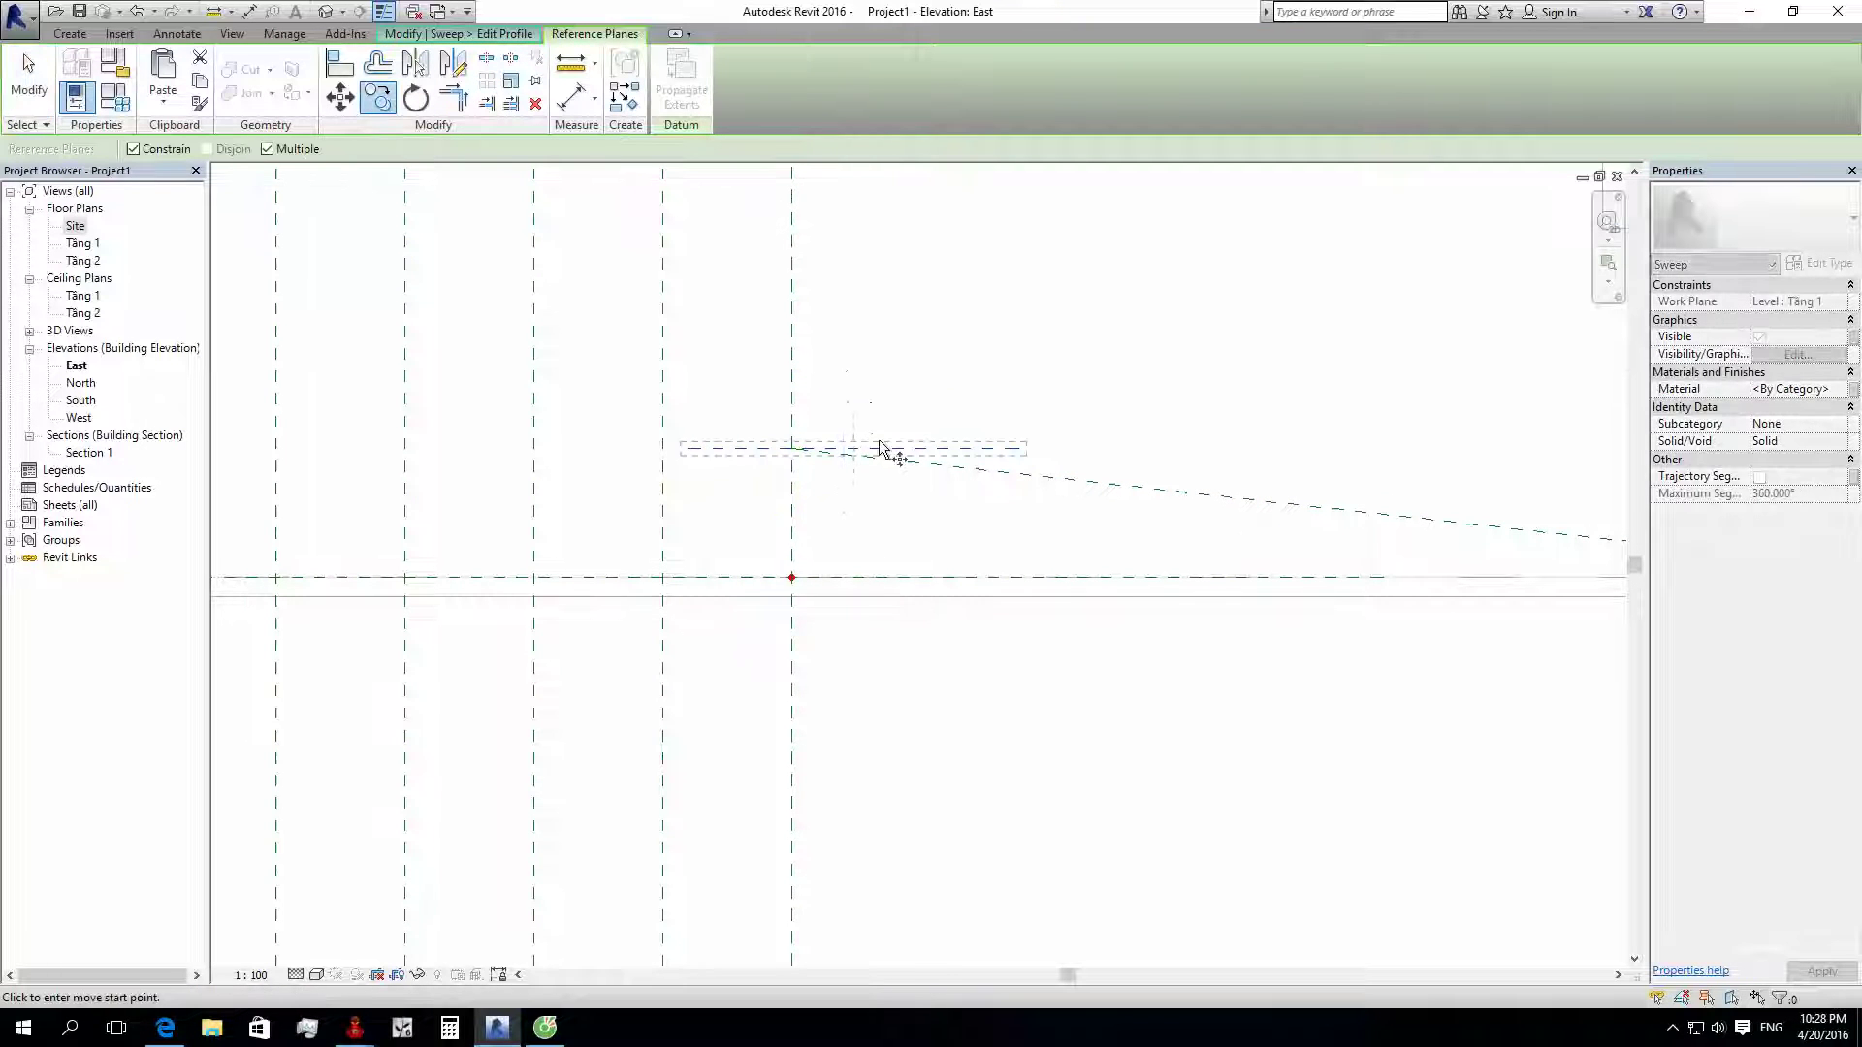
pyautogui.click(880, 449)
pyautogui.write('200')
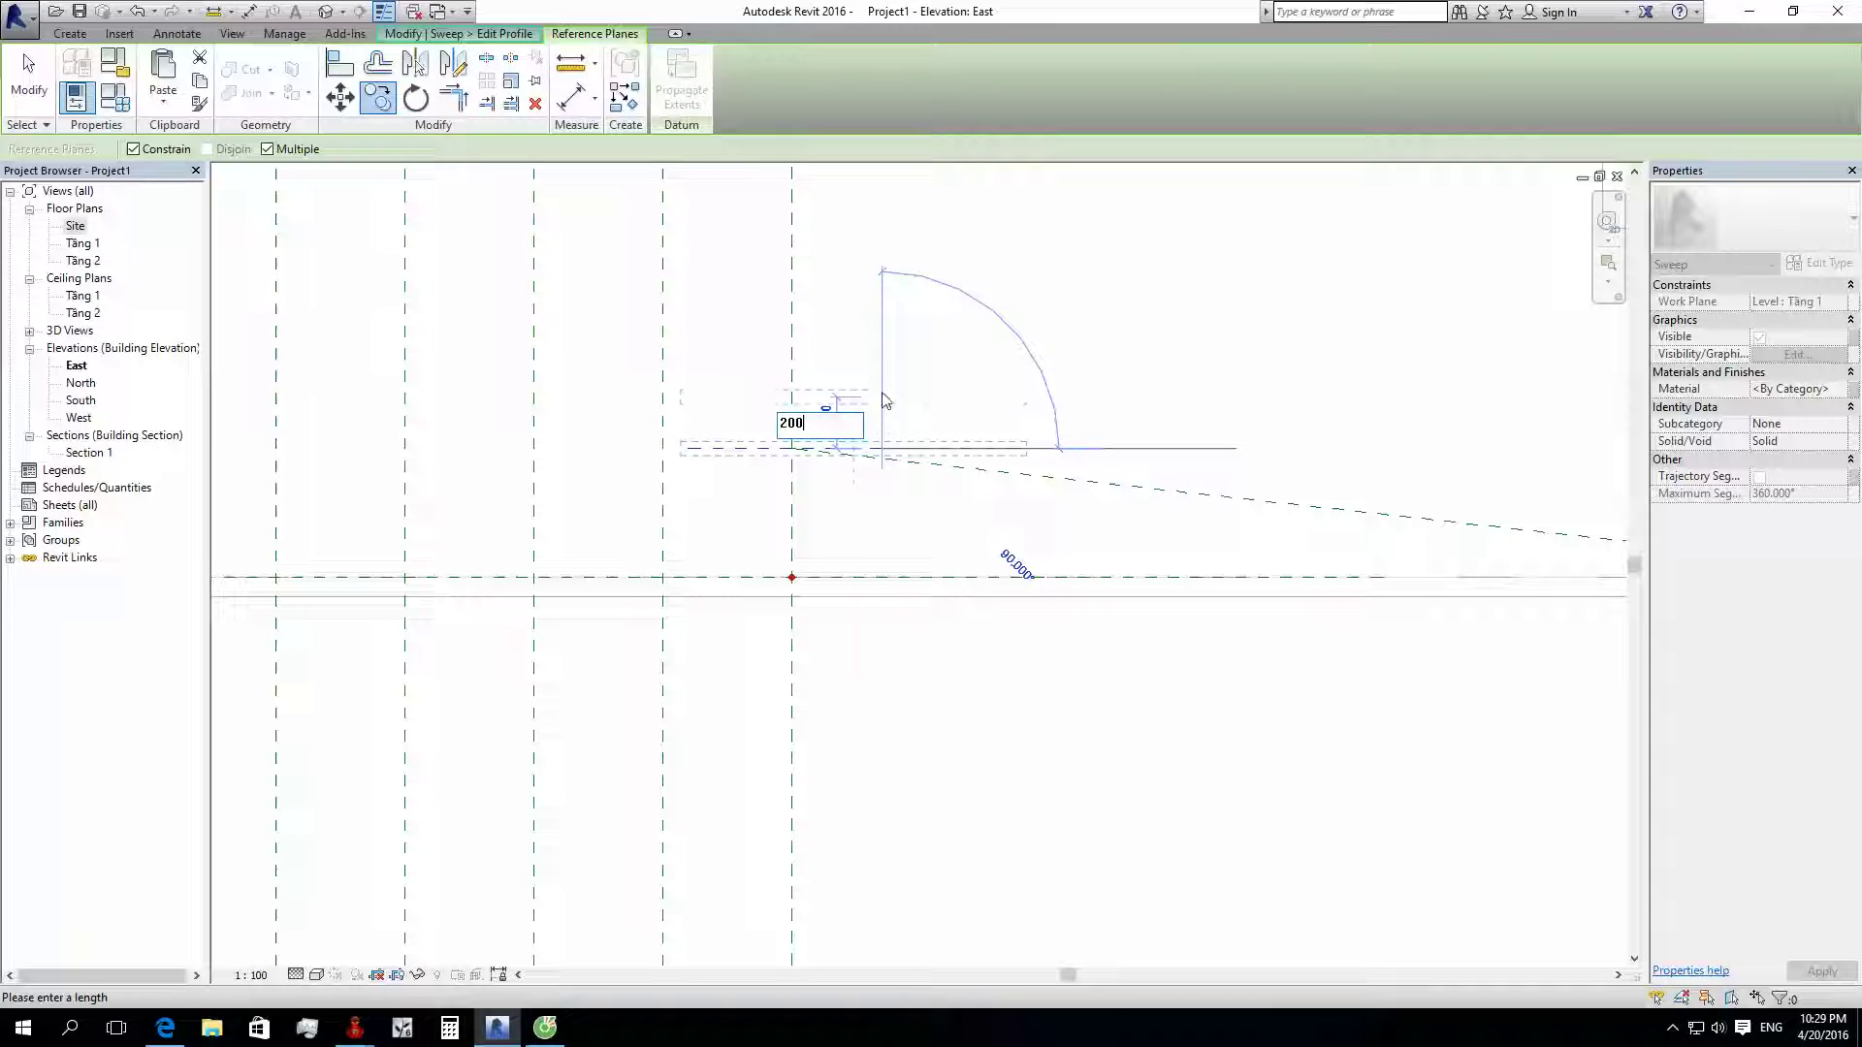
pyautogui.press('Return')
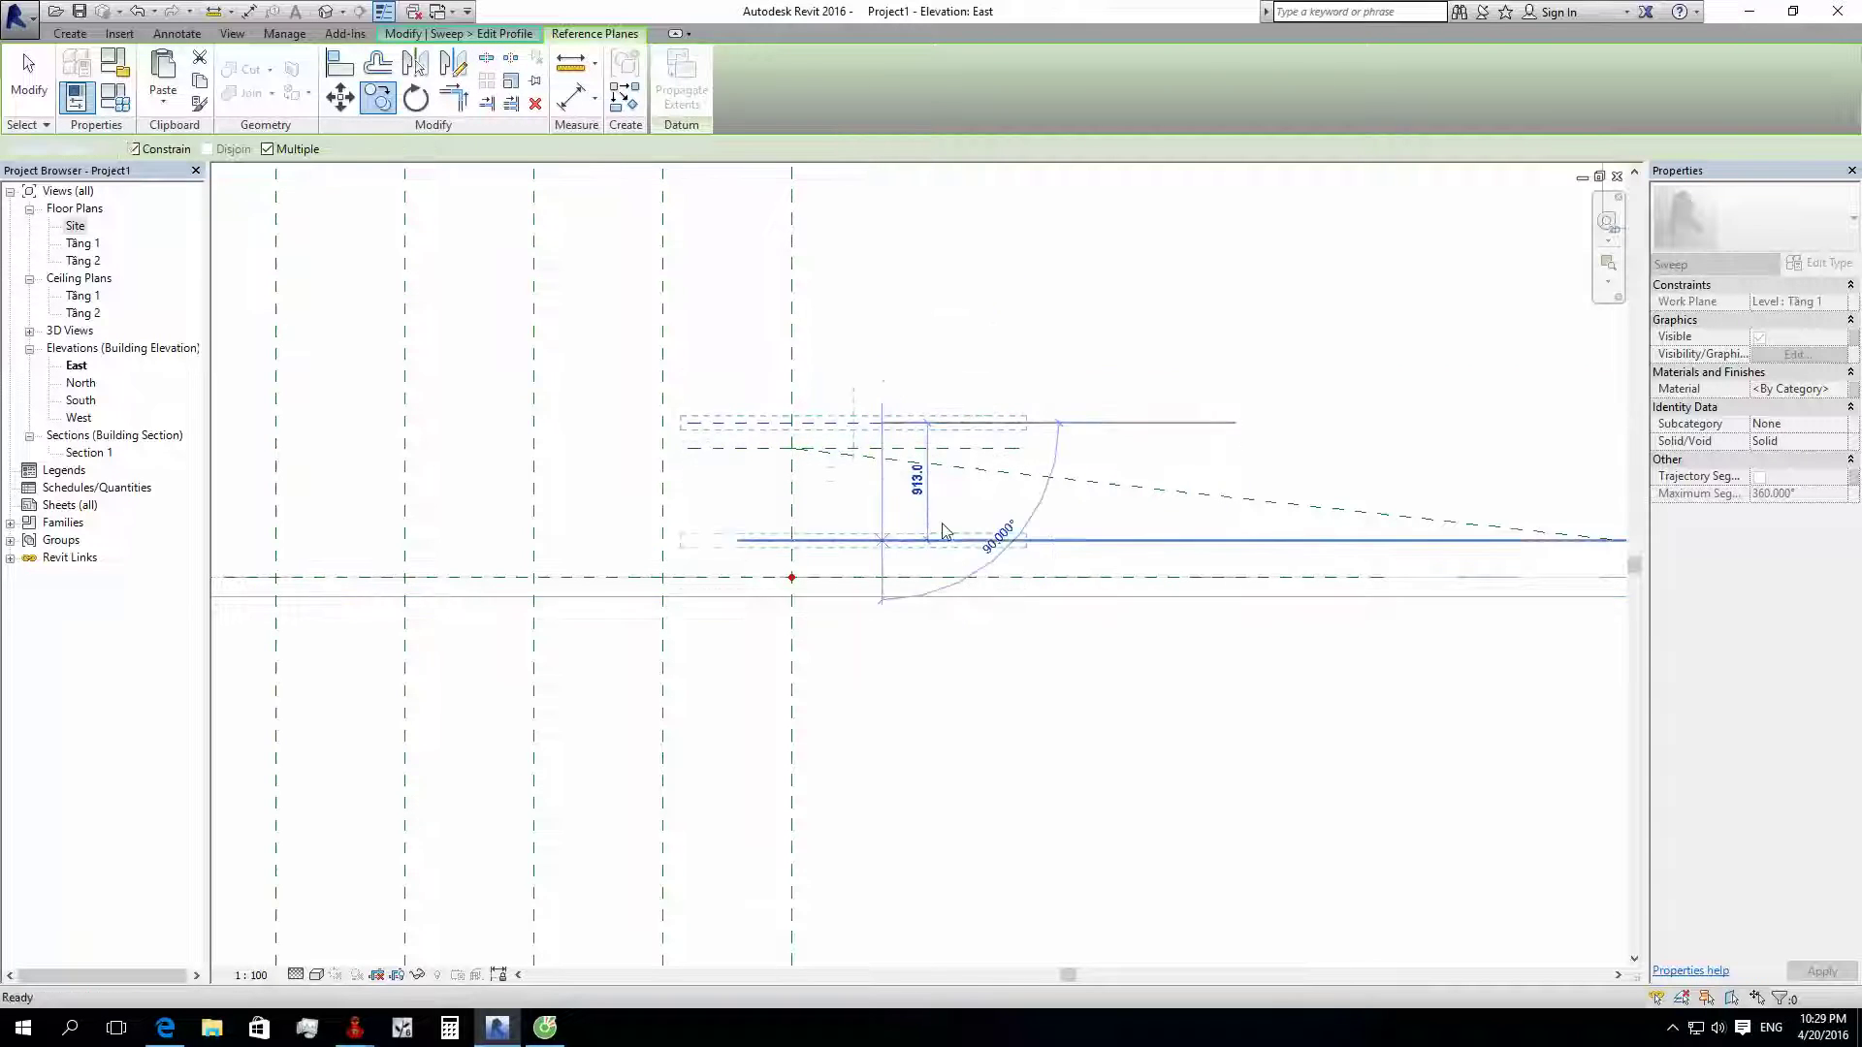
pyautogui.press('Escape')
pyautogui.scroll(-2, 866, 500)
pyautogui.scroll(1, 830, 451)
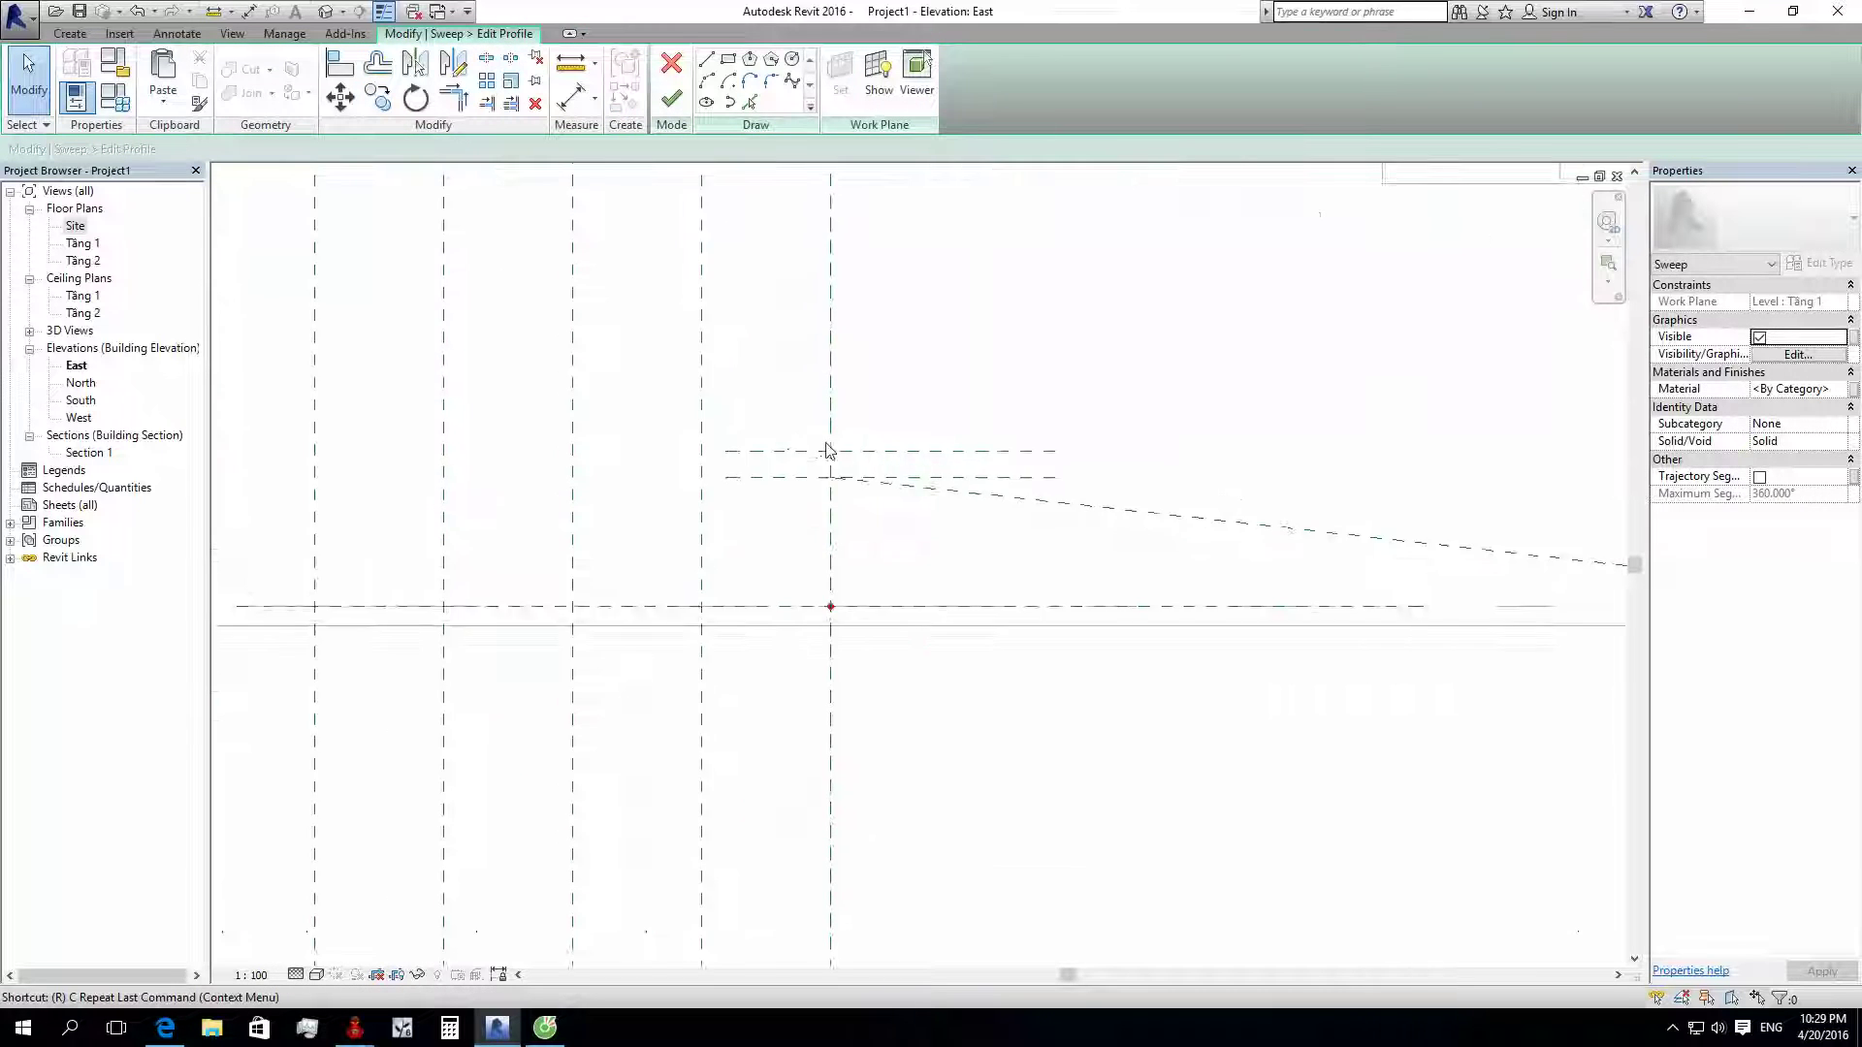
pyautogui.scroll(2, 819, 446)
# Step: Draw a new reference plane starting at the planes' intersection
pyautogui.click(70, 33)
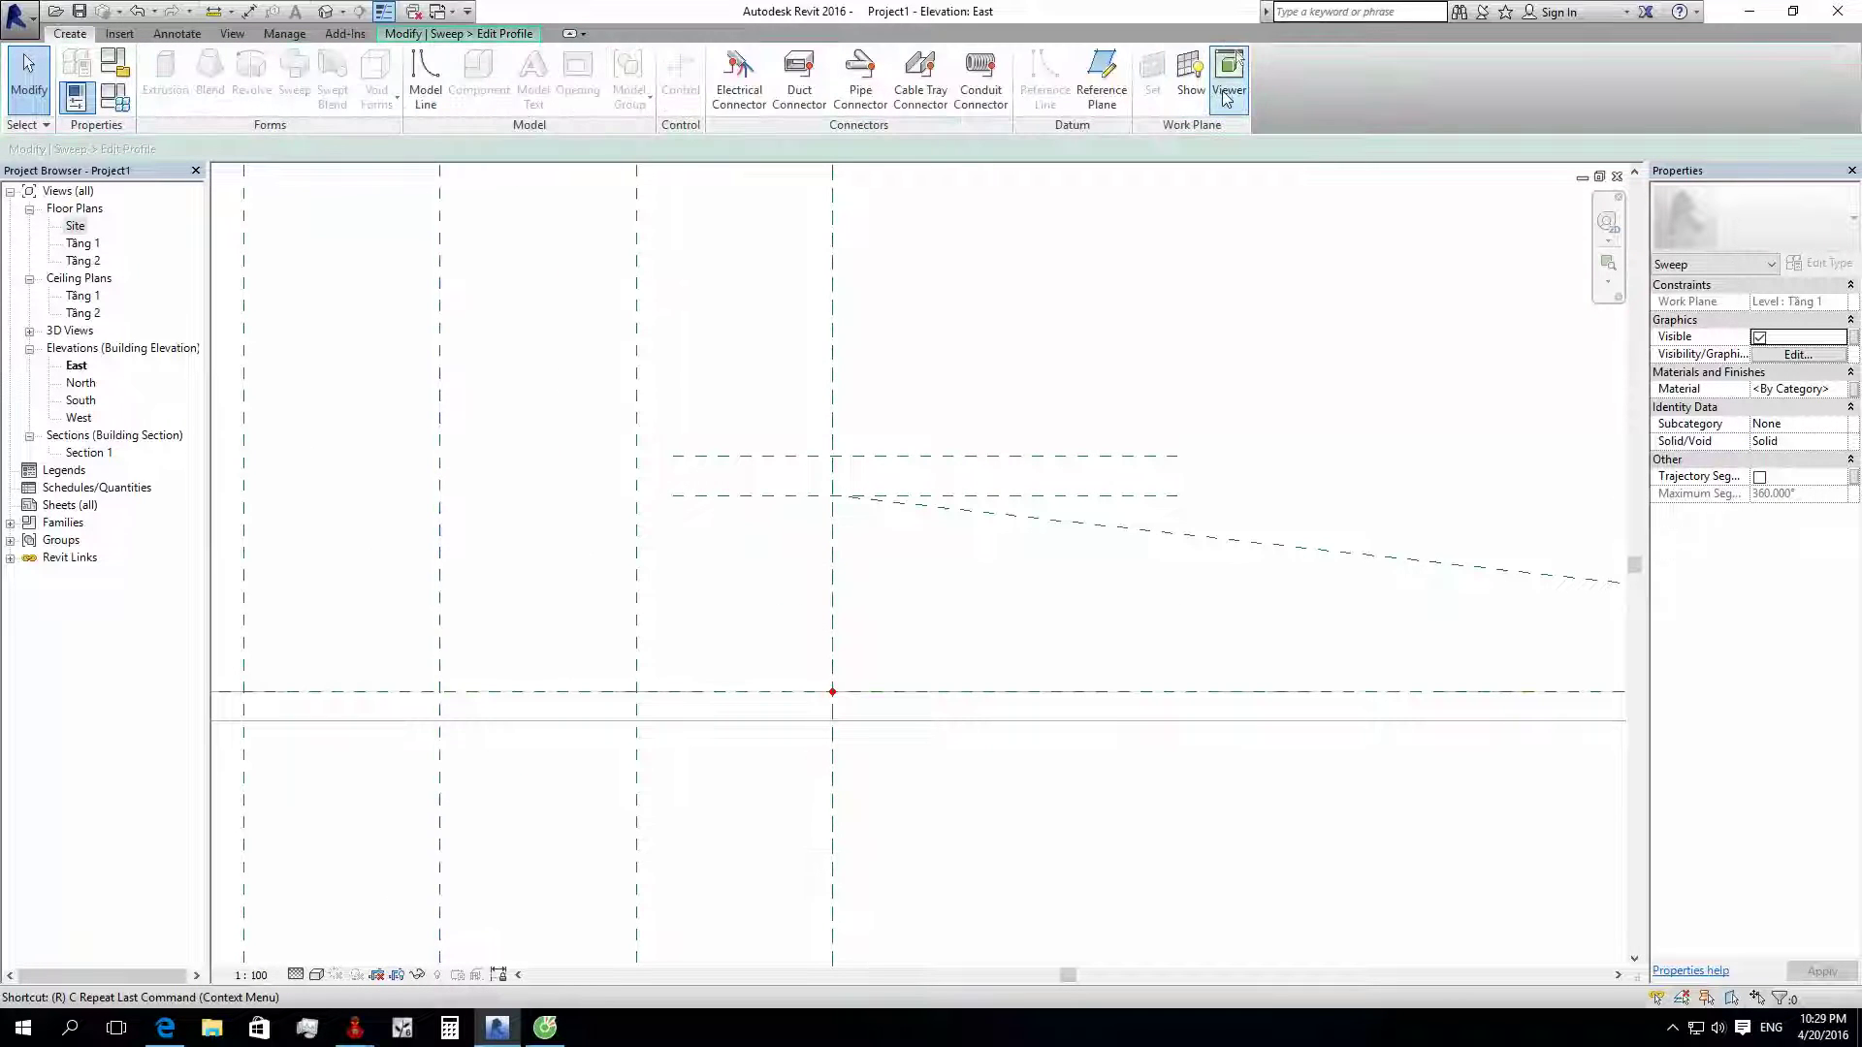
pyautogui.click(1101, 67)
pyautogui.scroll(1, 834, 451)
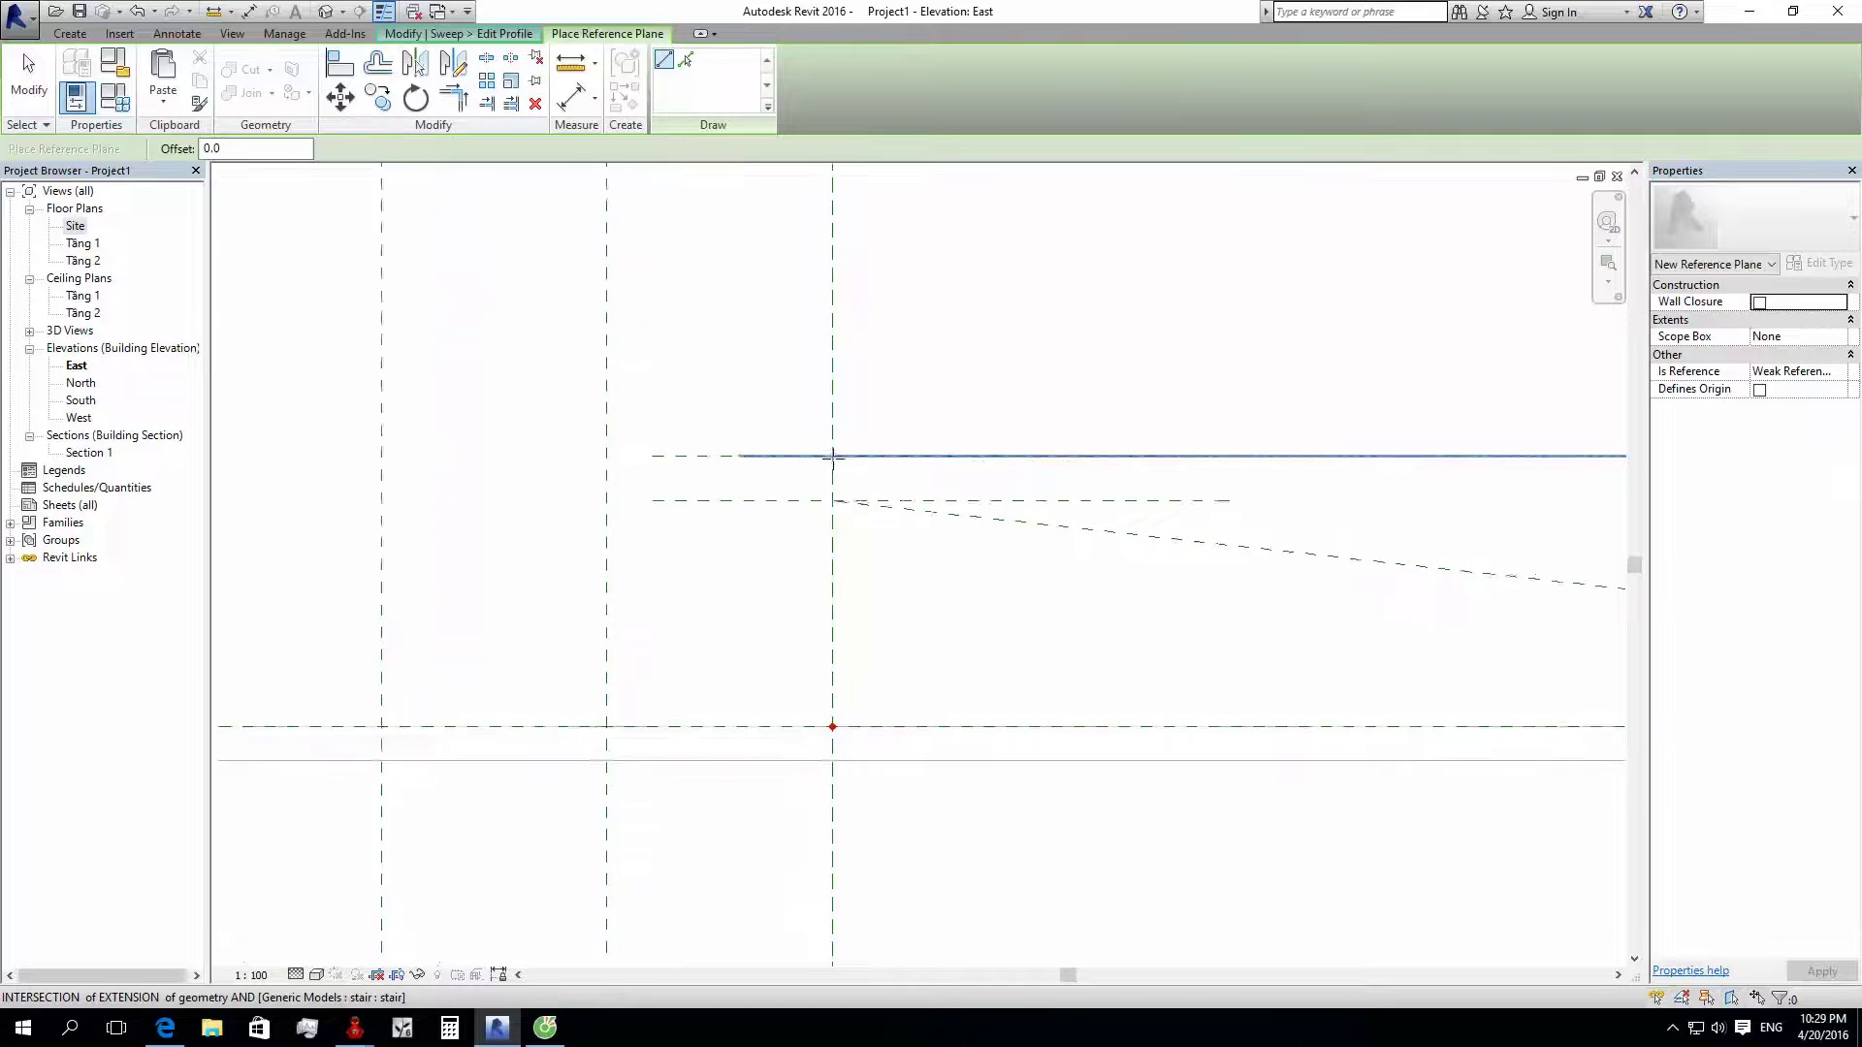
pyautogui.scroll(2, 834, 451)
pyautogui.click(834, 454)
pyautogui.scroll(-3, 834, 454)
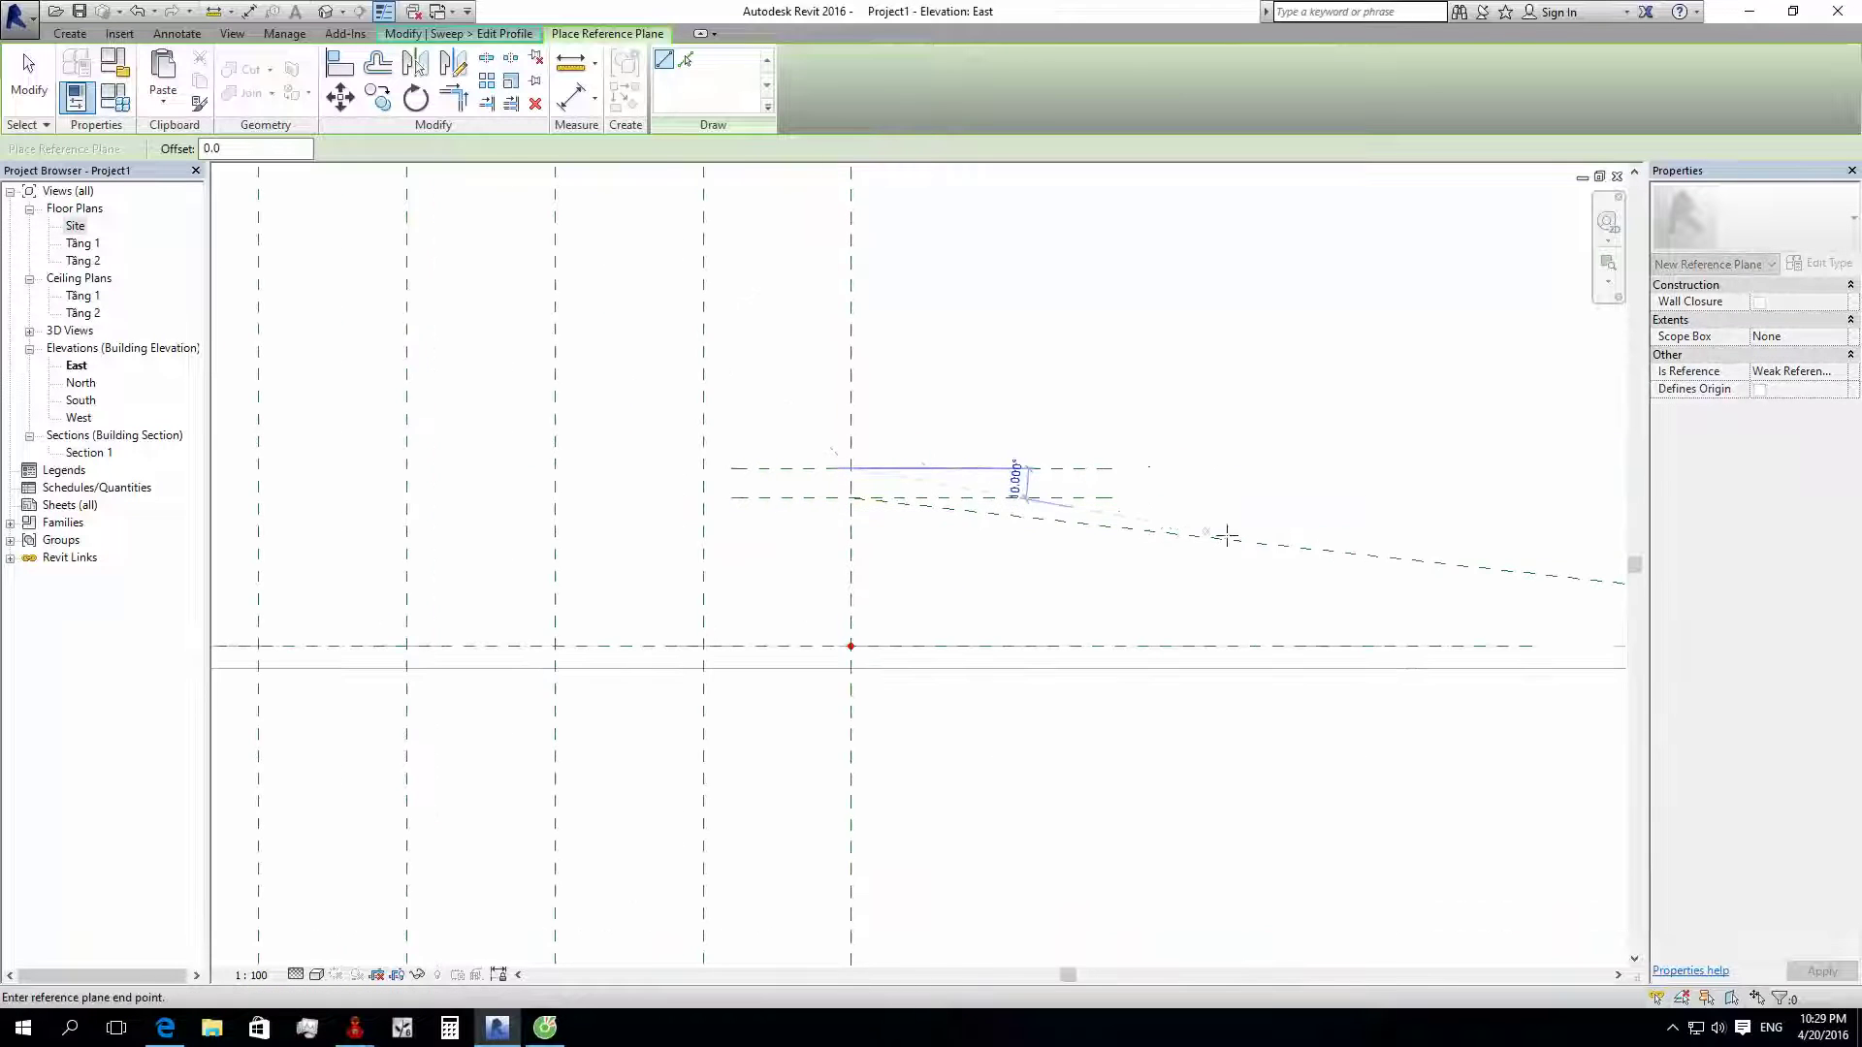
pyautogui.moveTo(1226, 532)
pyautogui.mouseDown(button='middle')
pyautogui.moveTo(728, 449)
pyautogui.moveTo(999, 585)
pyautogui.mouseUp(button='middle')
pyautogui.click(1048, 488)
pyautogui.scroll(-2, 1048, 488)
pyautogui.press('Escape')
pyautogui.press('Escape')
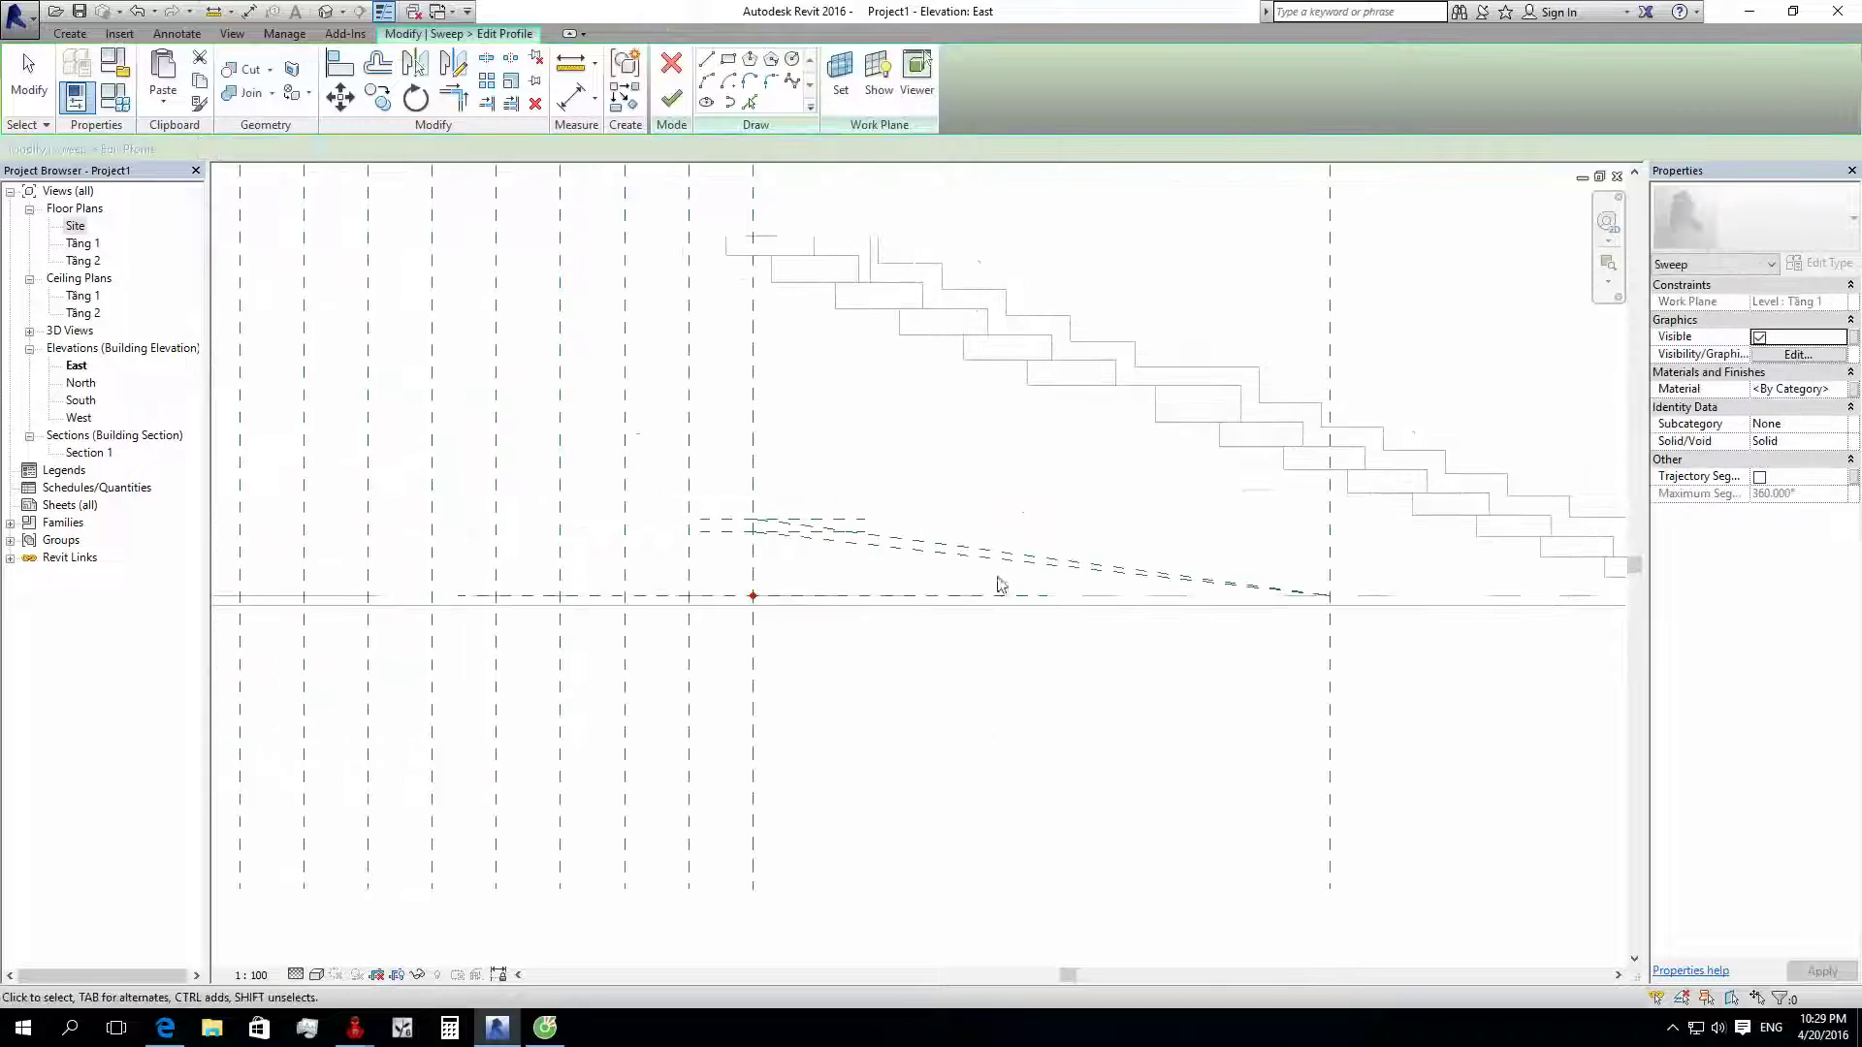
pyautogui.scroll(5, 753, 523)
# Step: Extend the sloped reference plane further left, ready to start a horizontal plane from it
pyautogui.click(805, 515)
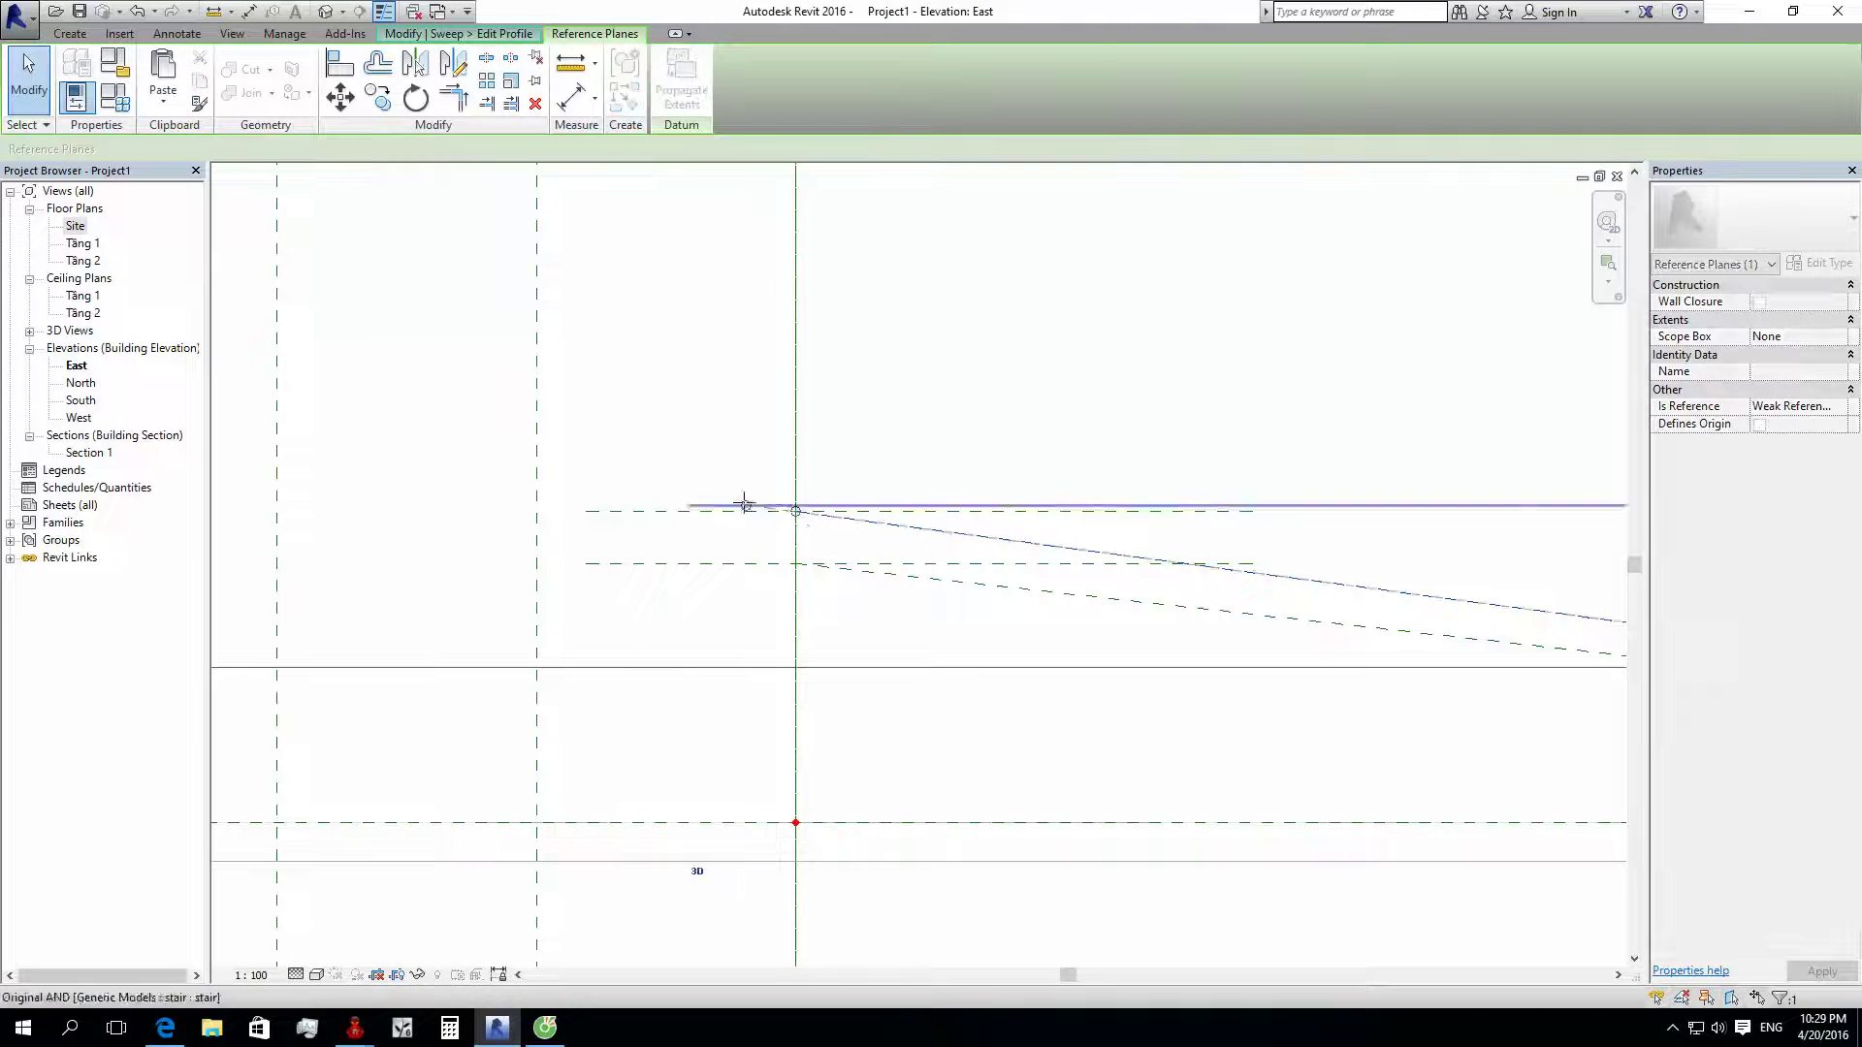
pyautogui.moveTo(795, 512); pyautogui.dragTo(445, 457)
pyautogui.moveTo(436, 456); pyautogui.dragTo(686, 515, button='middle')
pyautogui.scroll(-1, 686, 515)
pyautogui.press('Escape')
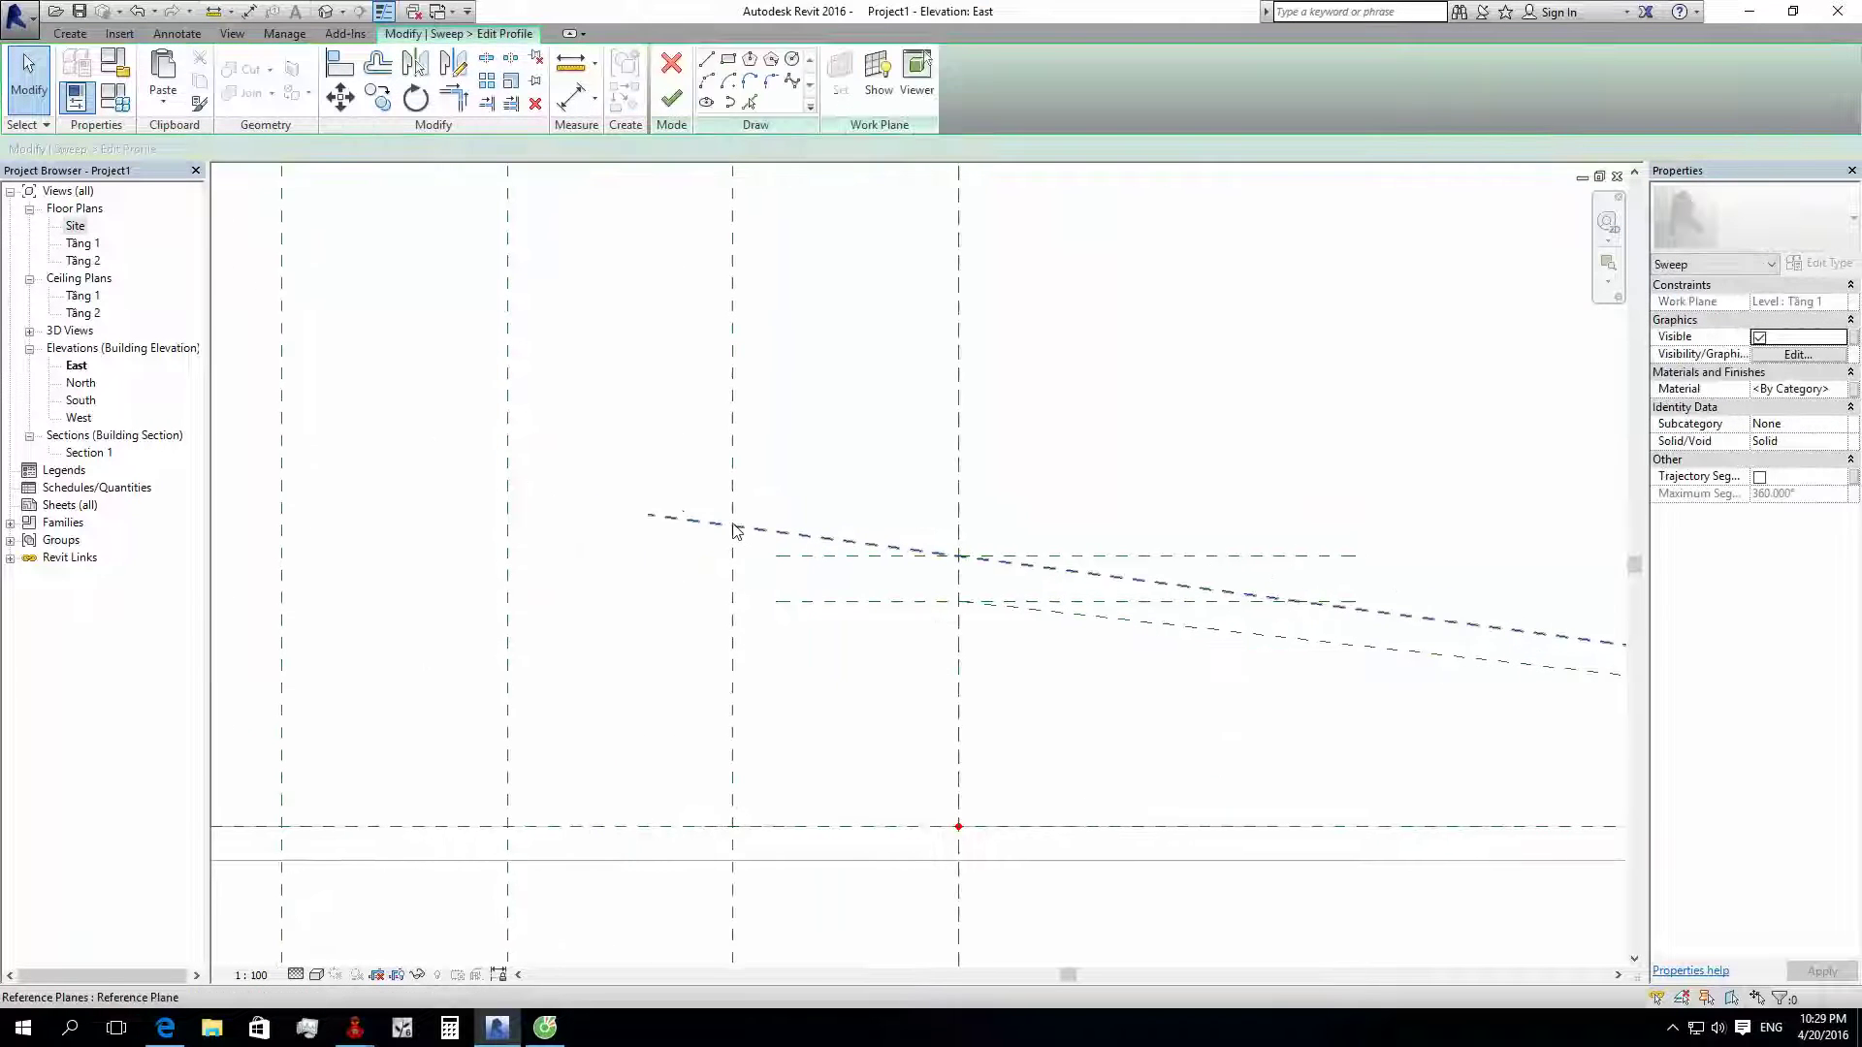
pyautogui.scroll(-1, 734, 530)
pyautogui.scroll(-1, 732, 533)
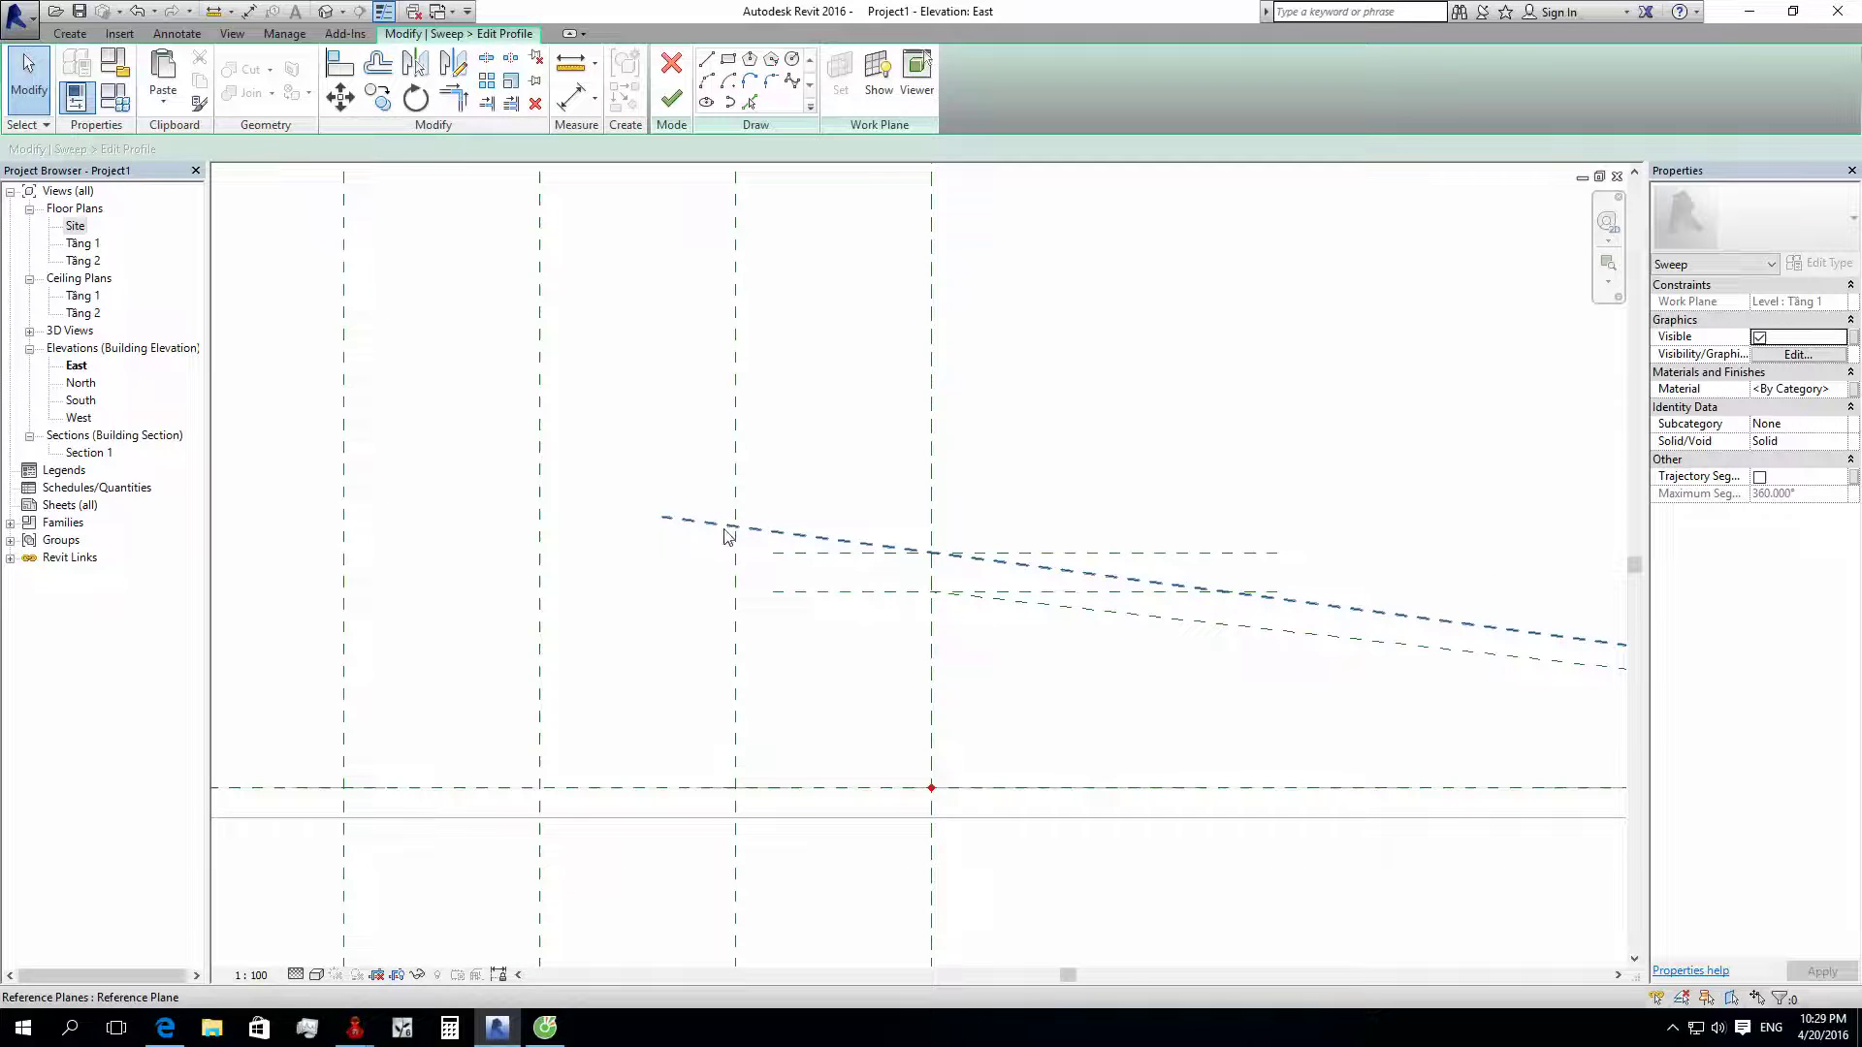
pyautogui.press('r')
pyautogui.press('p')
pyautogui.scroll(2, 723, 529)
# Step: Draw a short horizontal reference plane from the sloped plane to the vertical plane
pyautogui.click(748, 533)
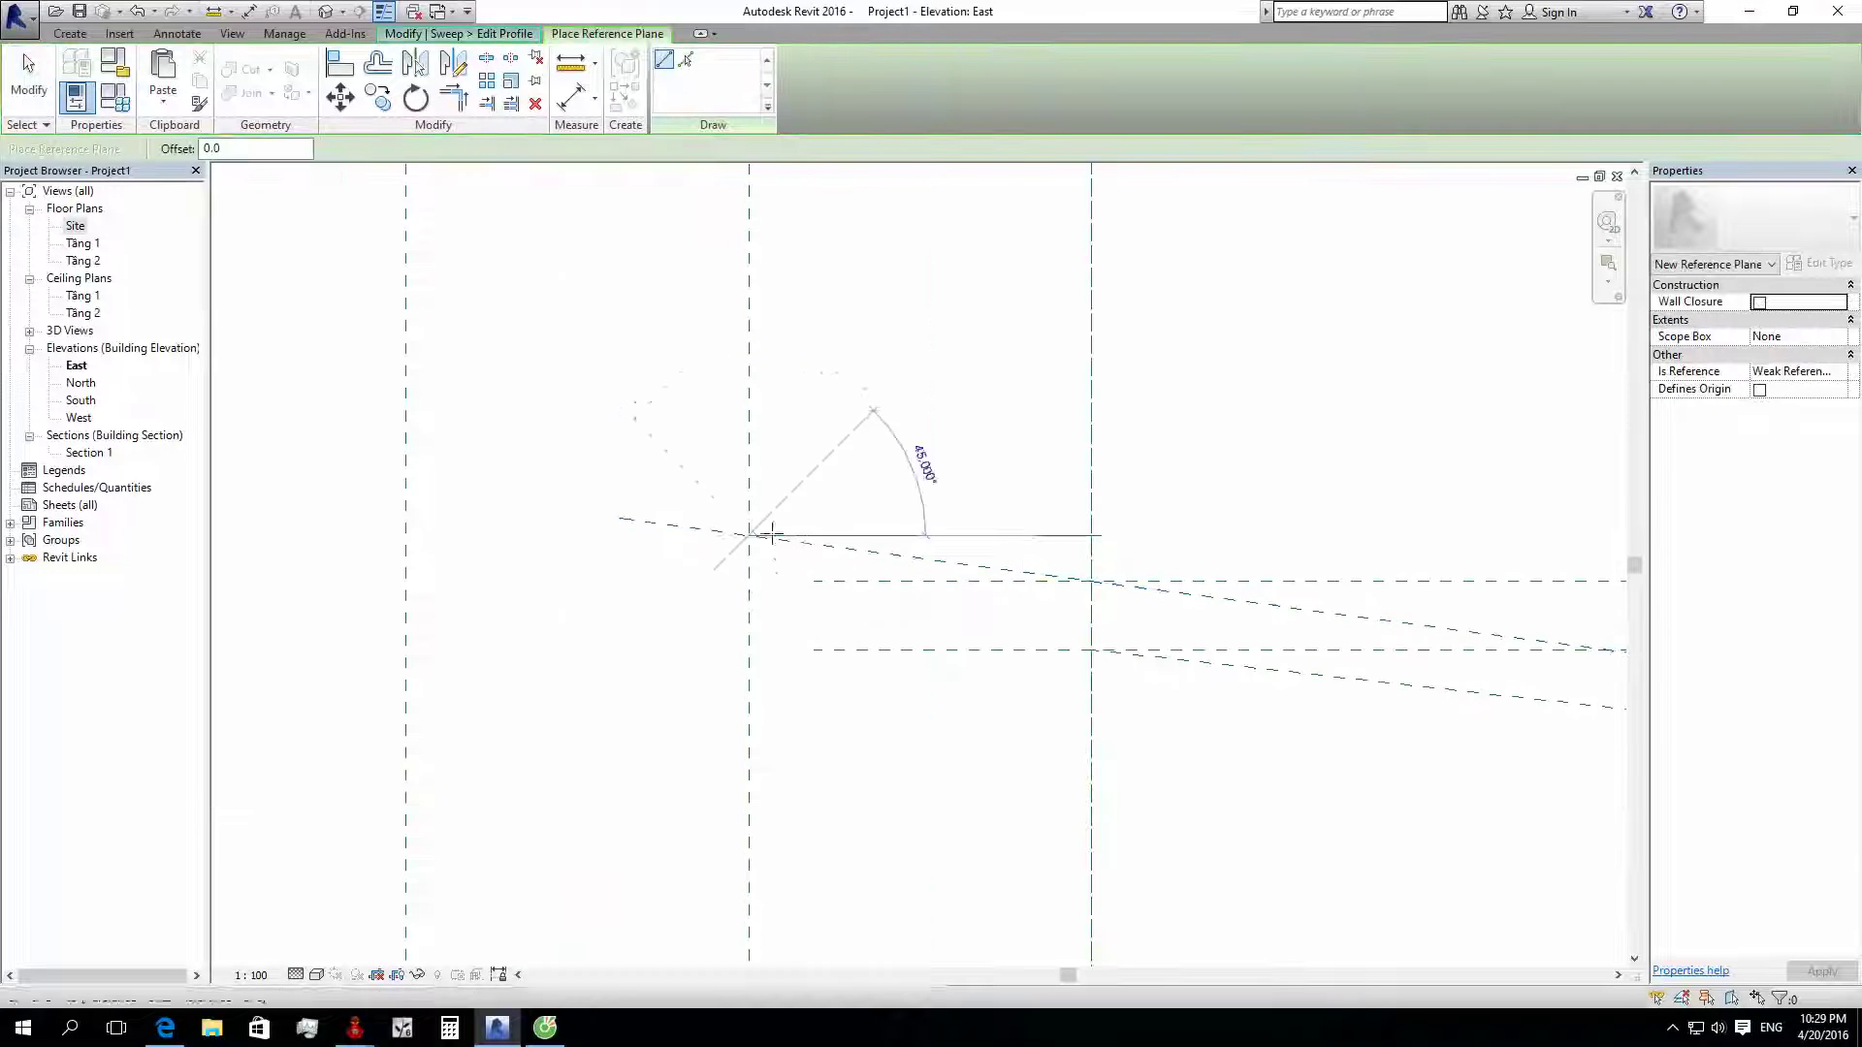
pyautogui.click(1078, 534)
pyautogui.press('Escape')
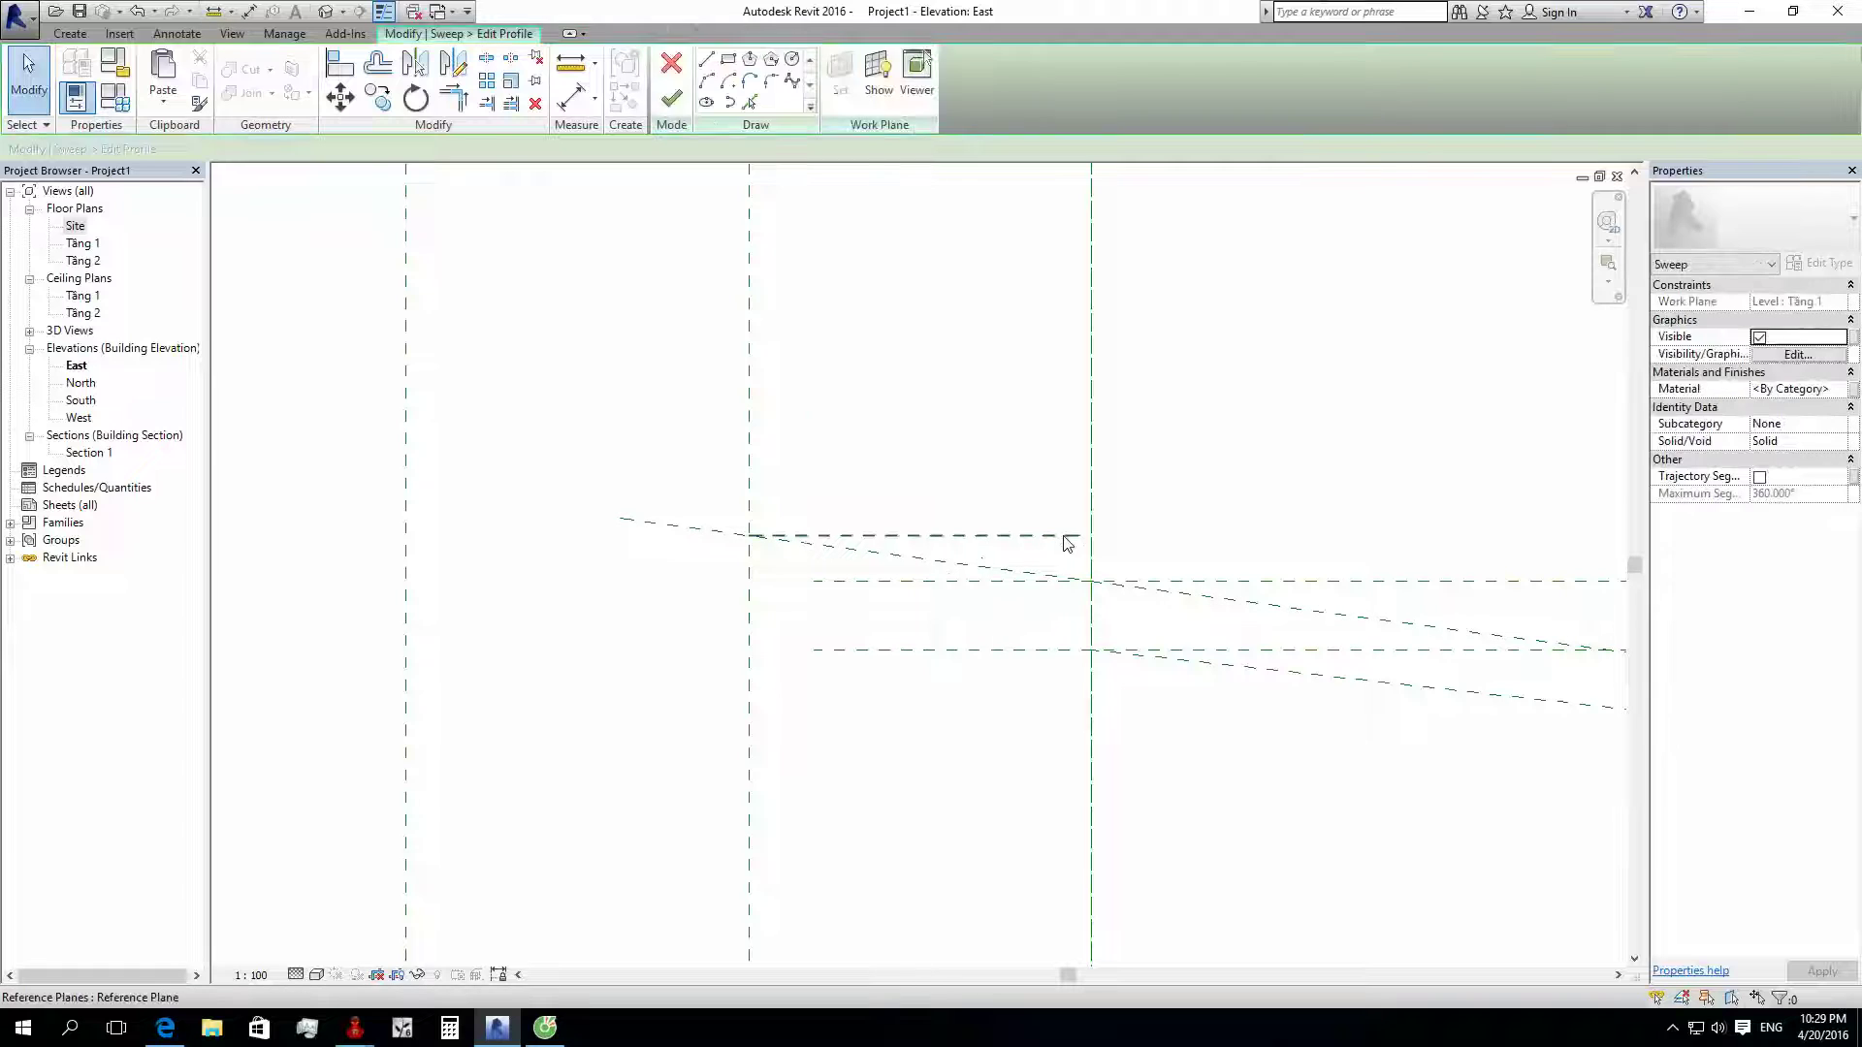
pyautogui.moveTo(1080, 539); pyautogui.dragTo(1091, 536)
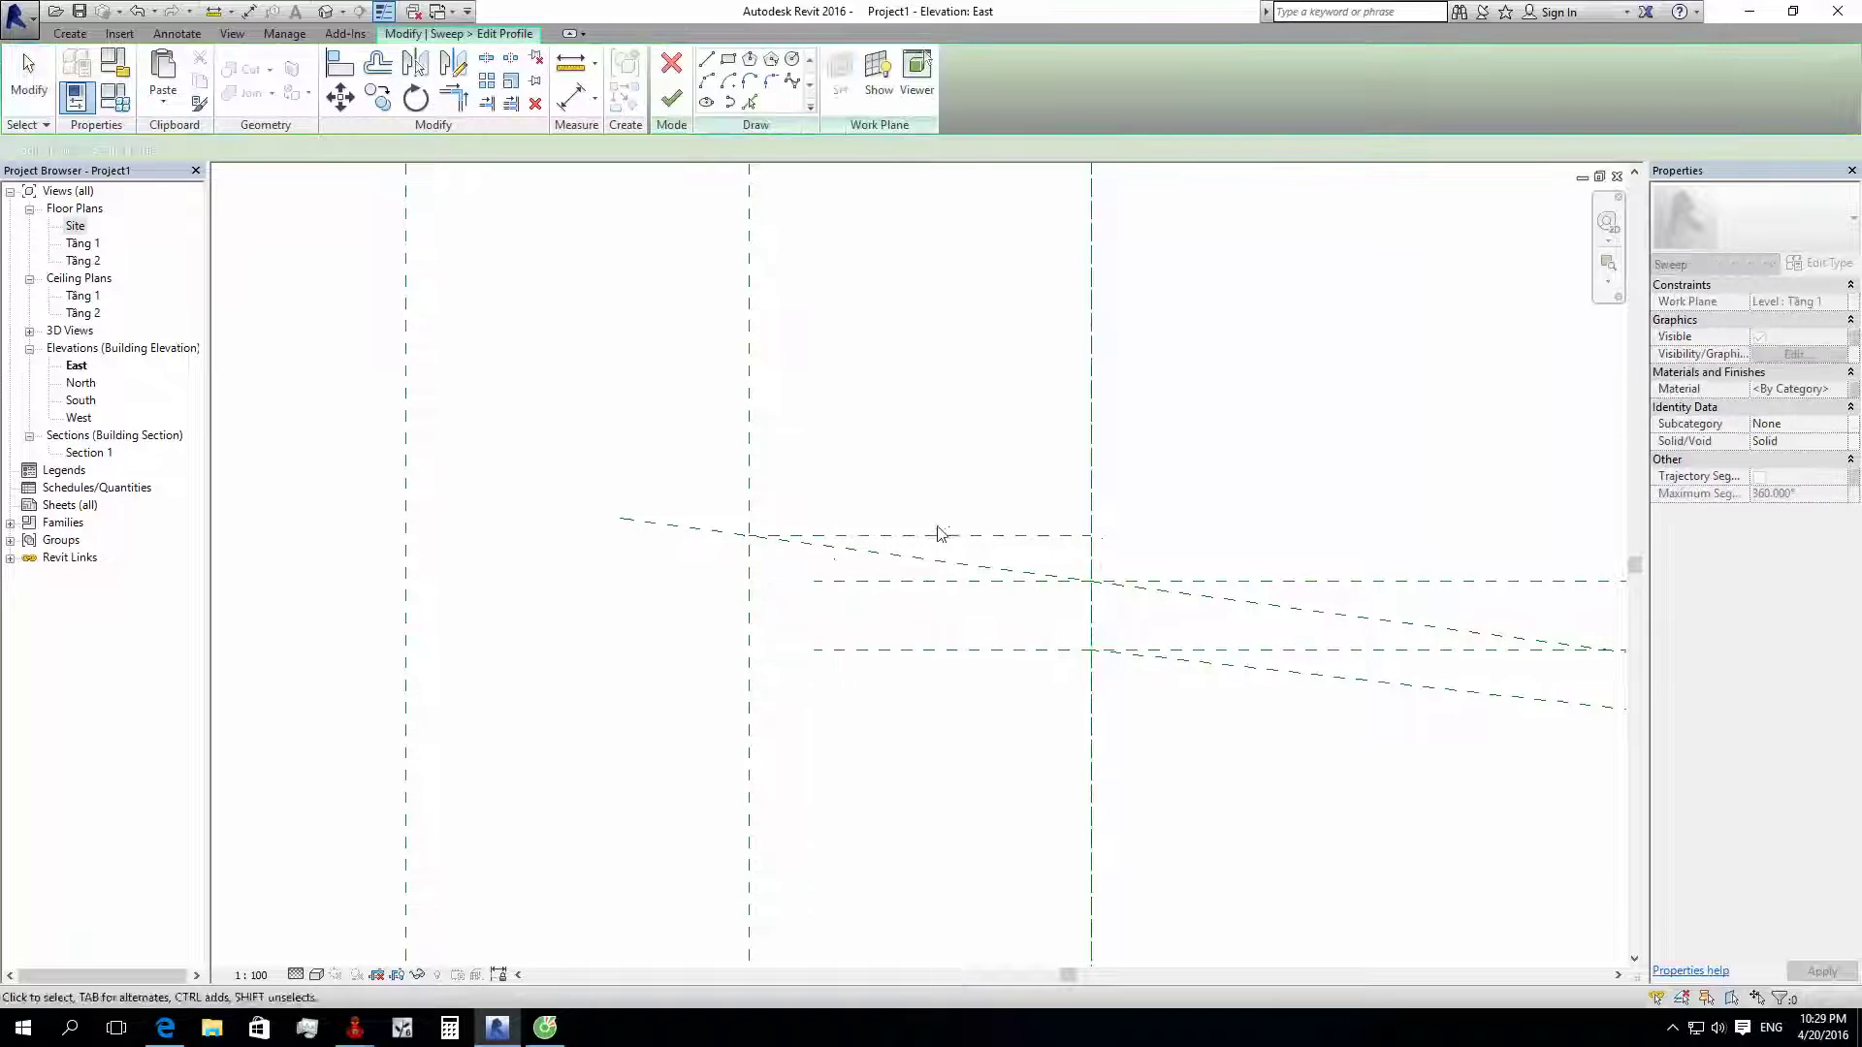
pyautogui.scroll(-3, 871, 444)
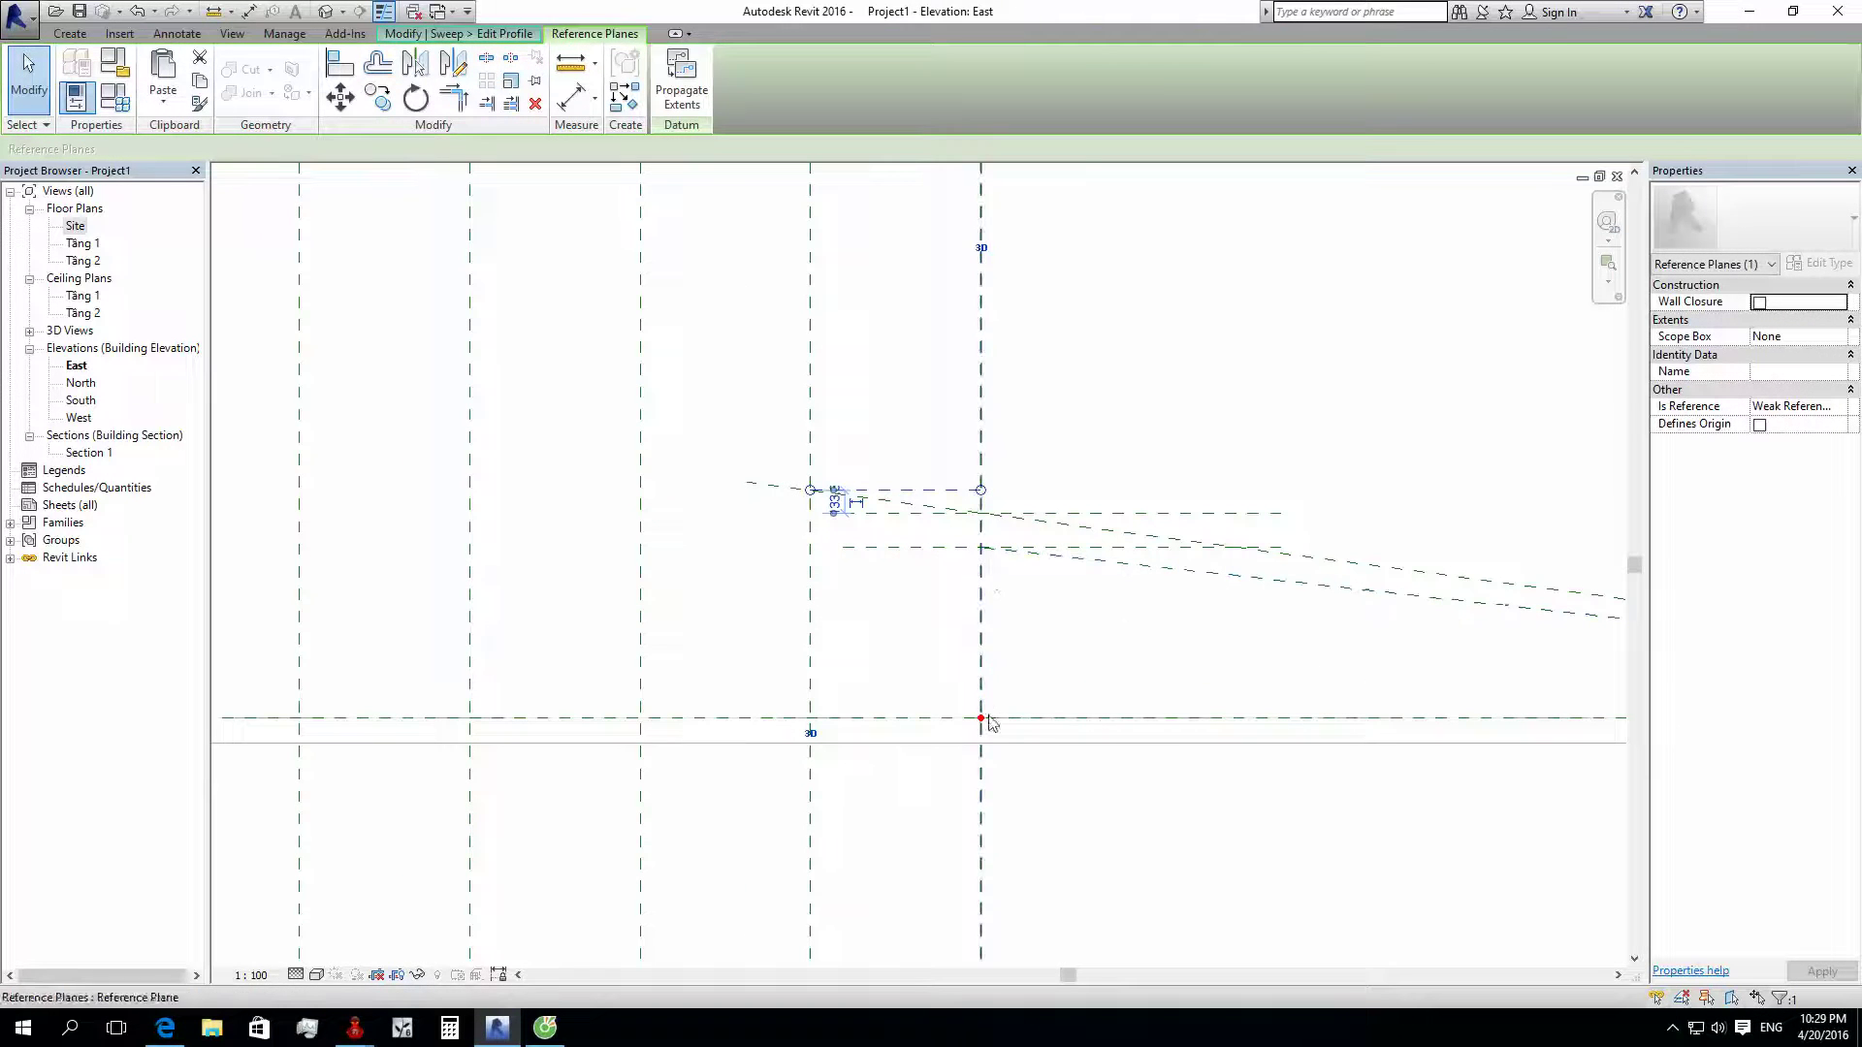
pyautogui.scroll(2, 848, 456)
# Step: Copy the short horizontal reference plane 1000 straight down
pyautogui.click(379, 97)
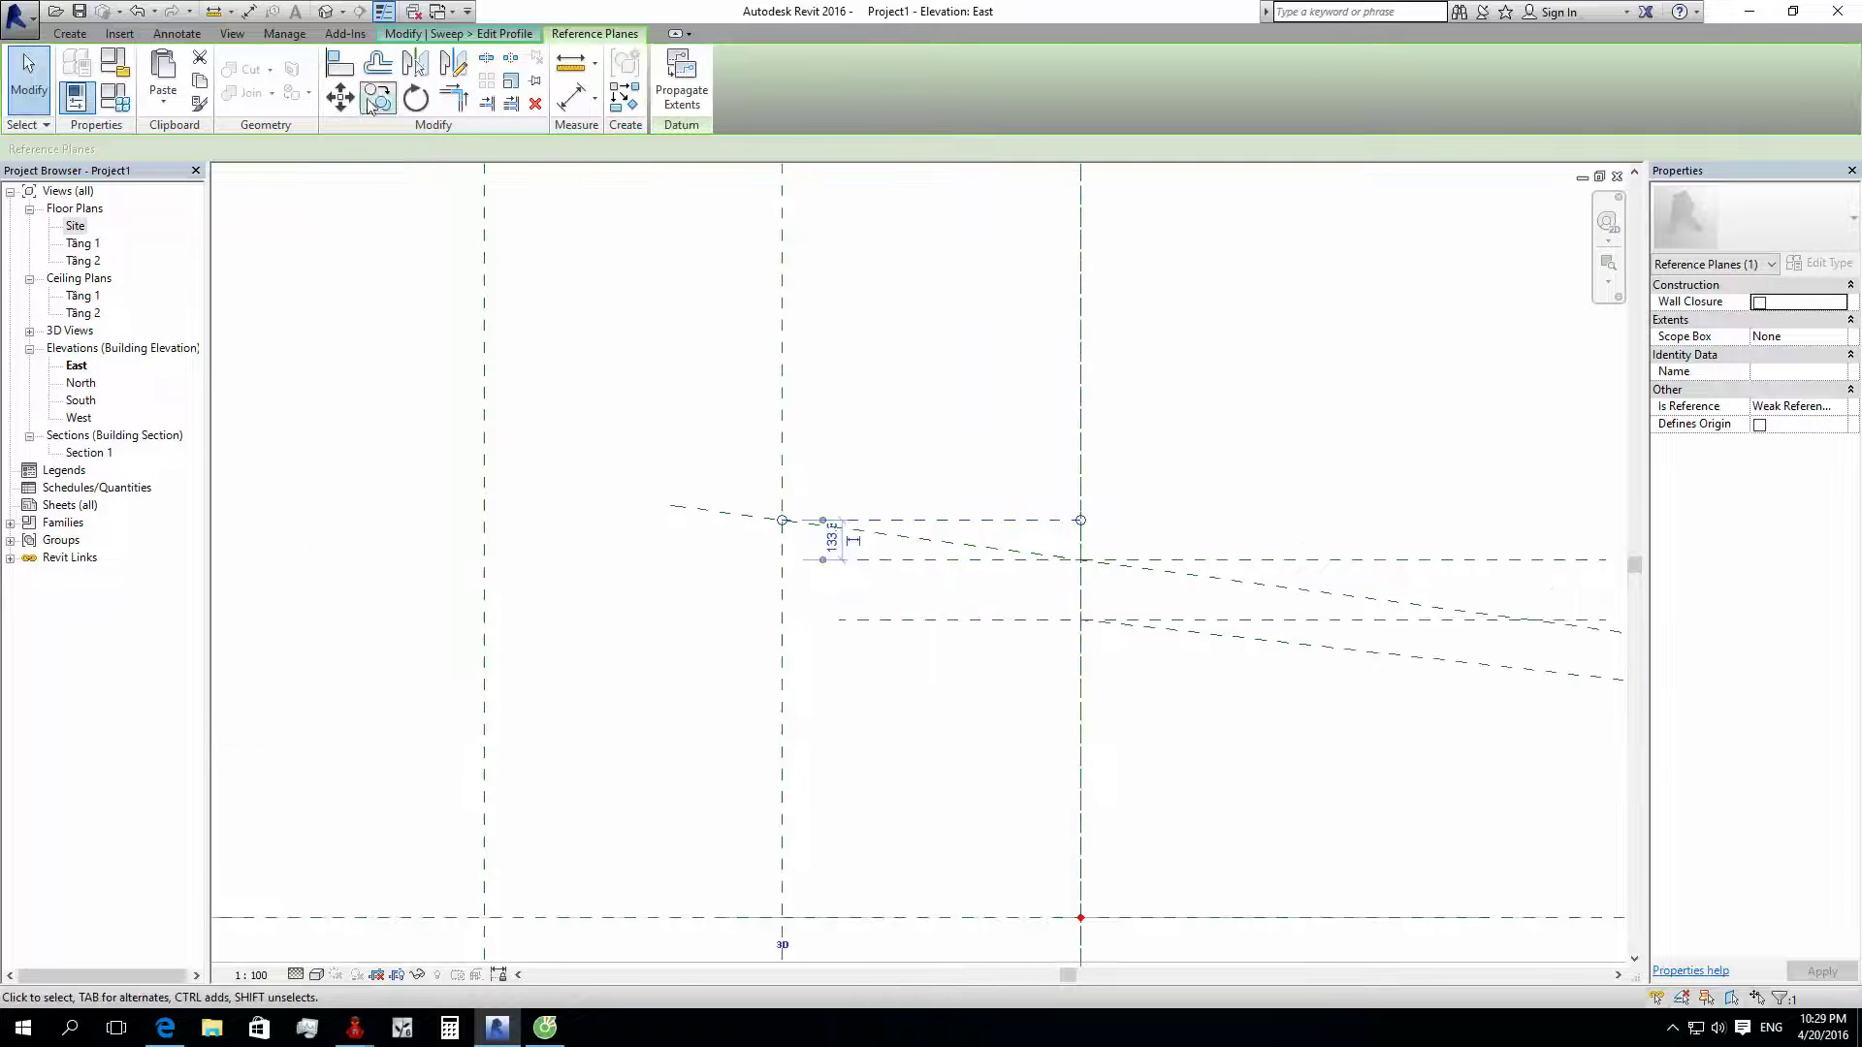
pyautogui.click(979, 557)
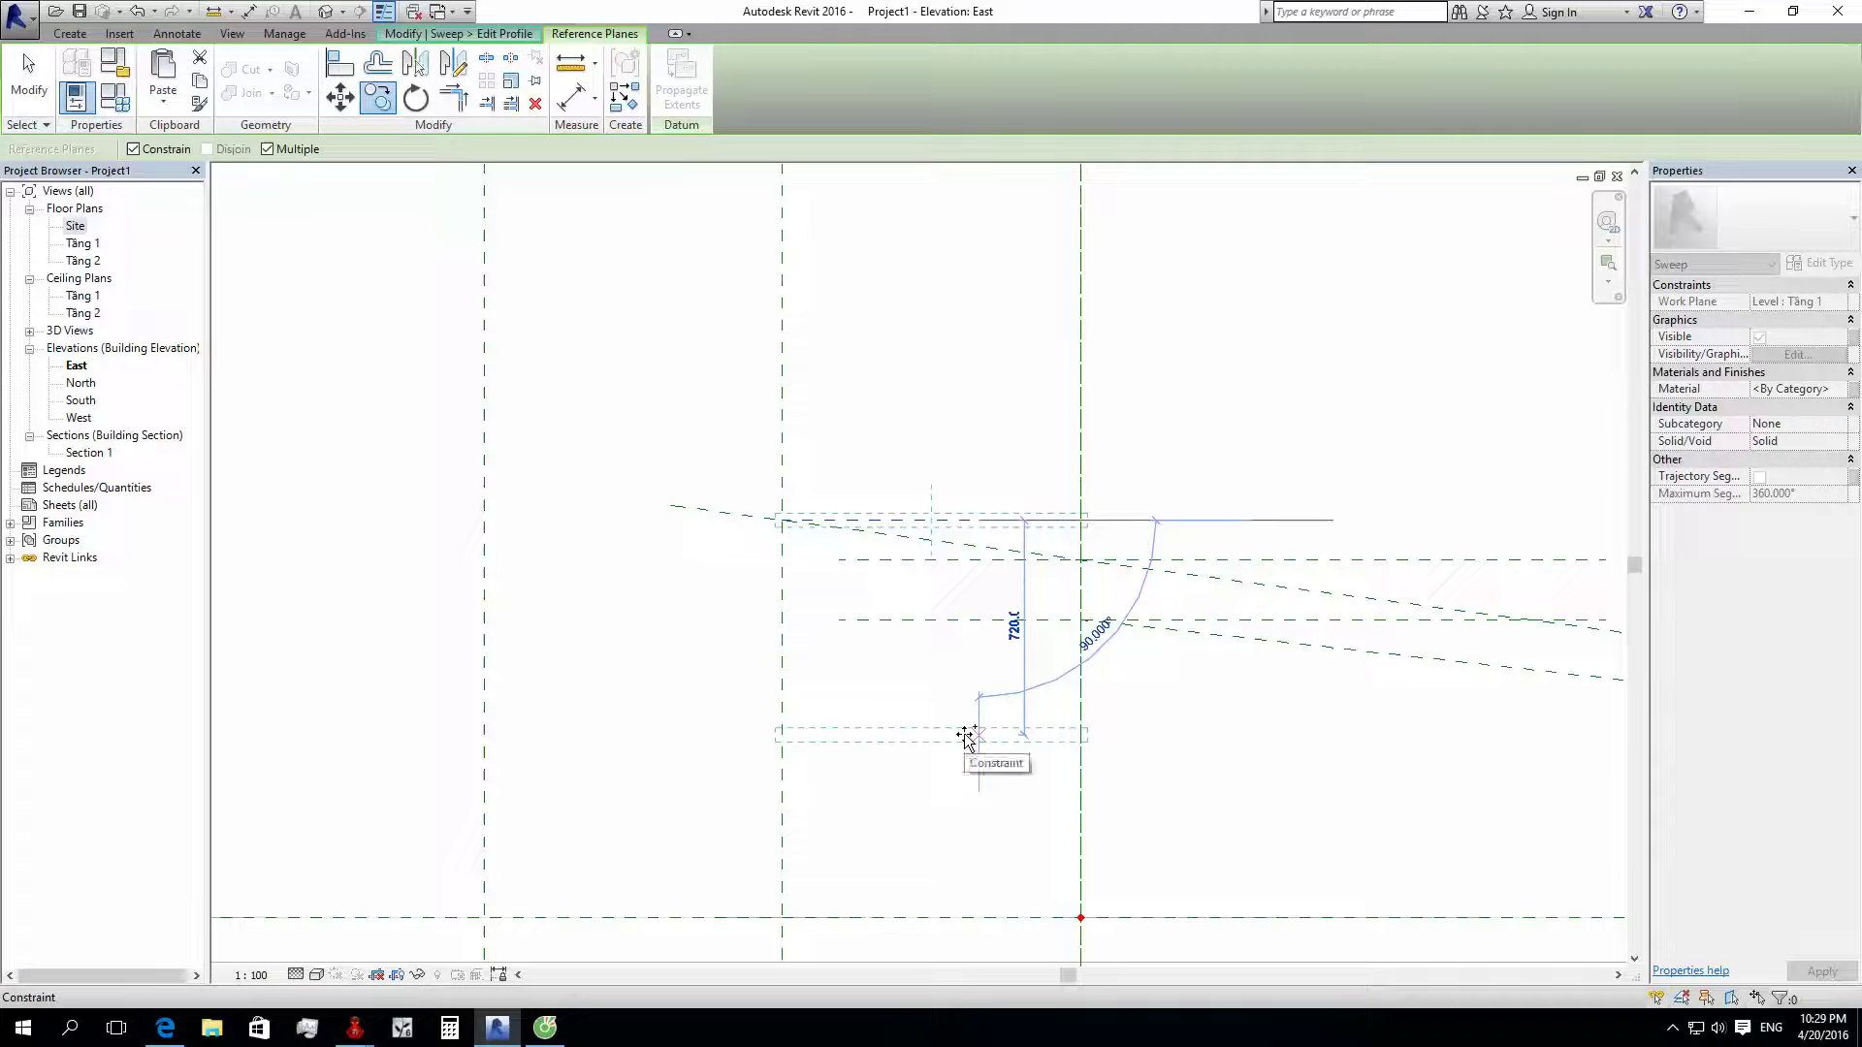
pyautogui.write('1m')
pyautogui.press('Return')
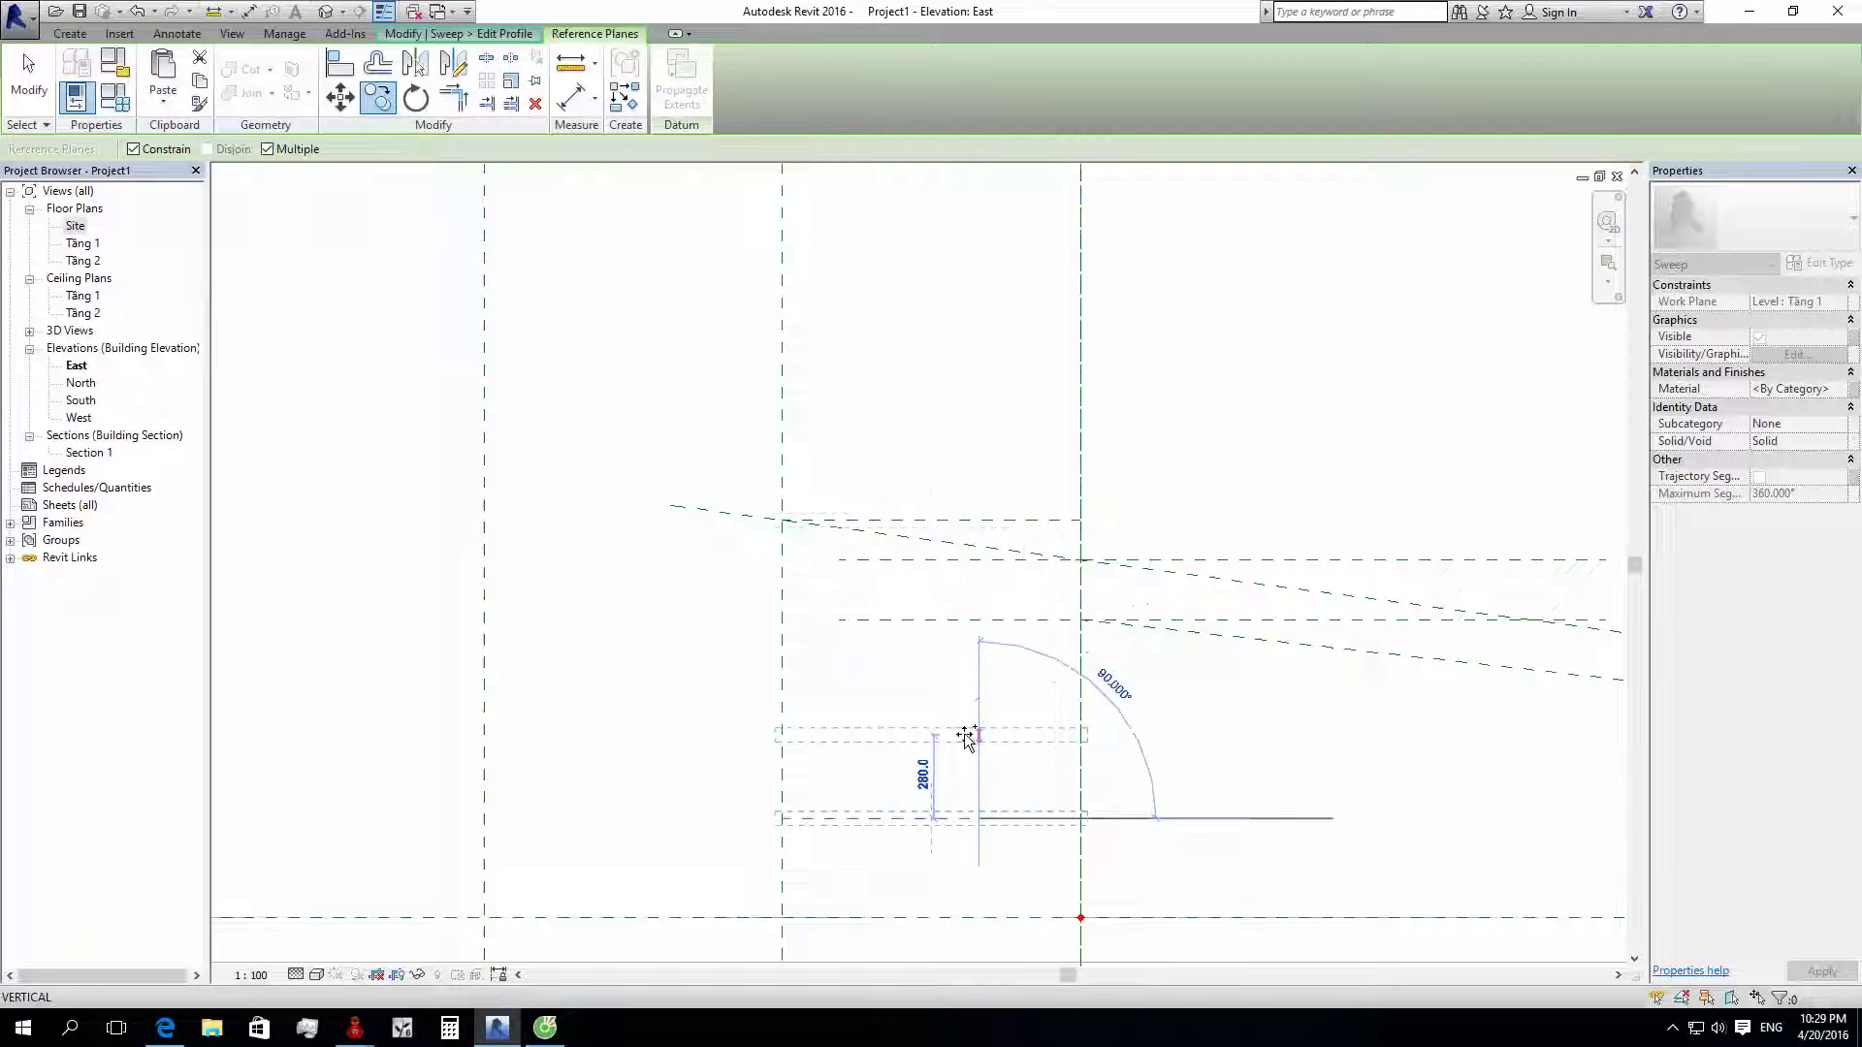
pyautogui.press('Escape')
pyautogui.scroll(-1, 1035, 773)
pyautogui.scroll(-1, 1103, 829)
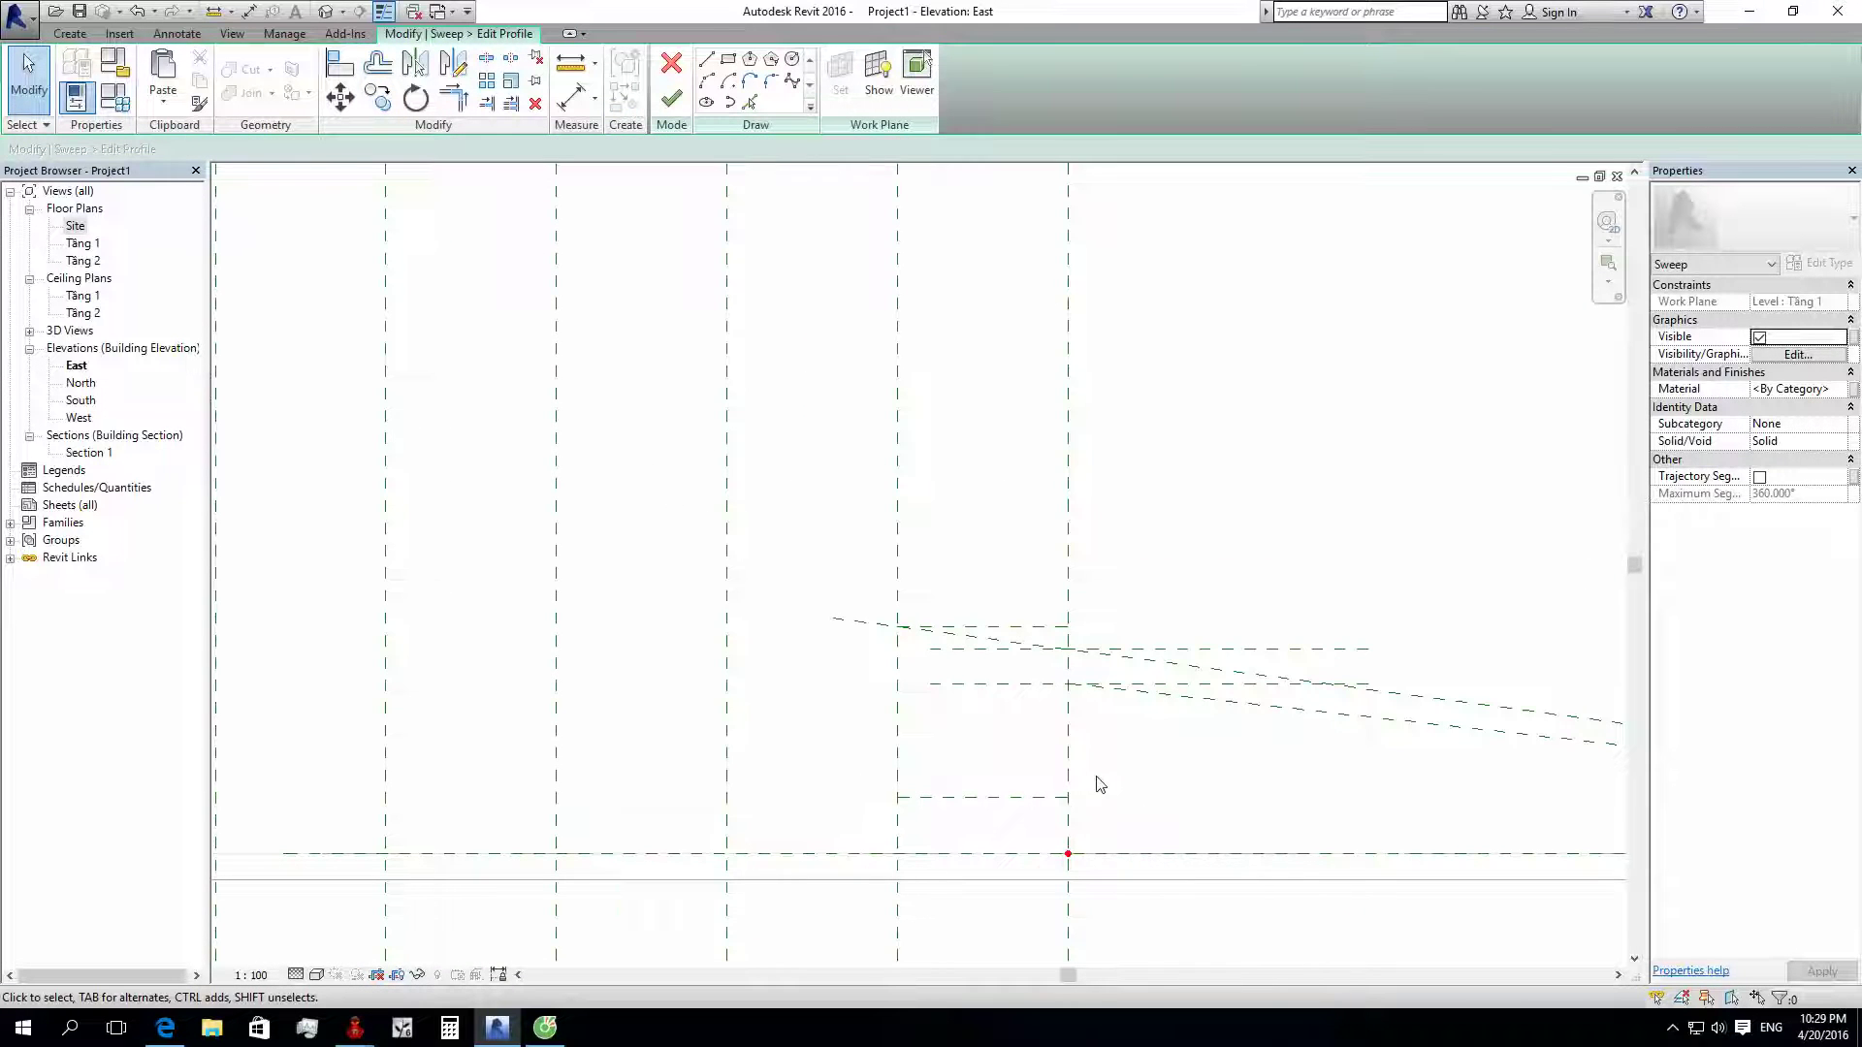
pyautogui.scroll(1, 1069, 734)
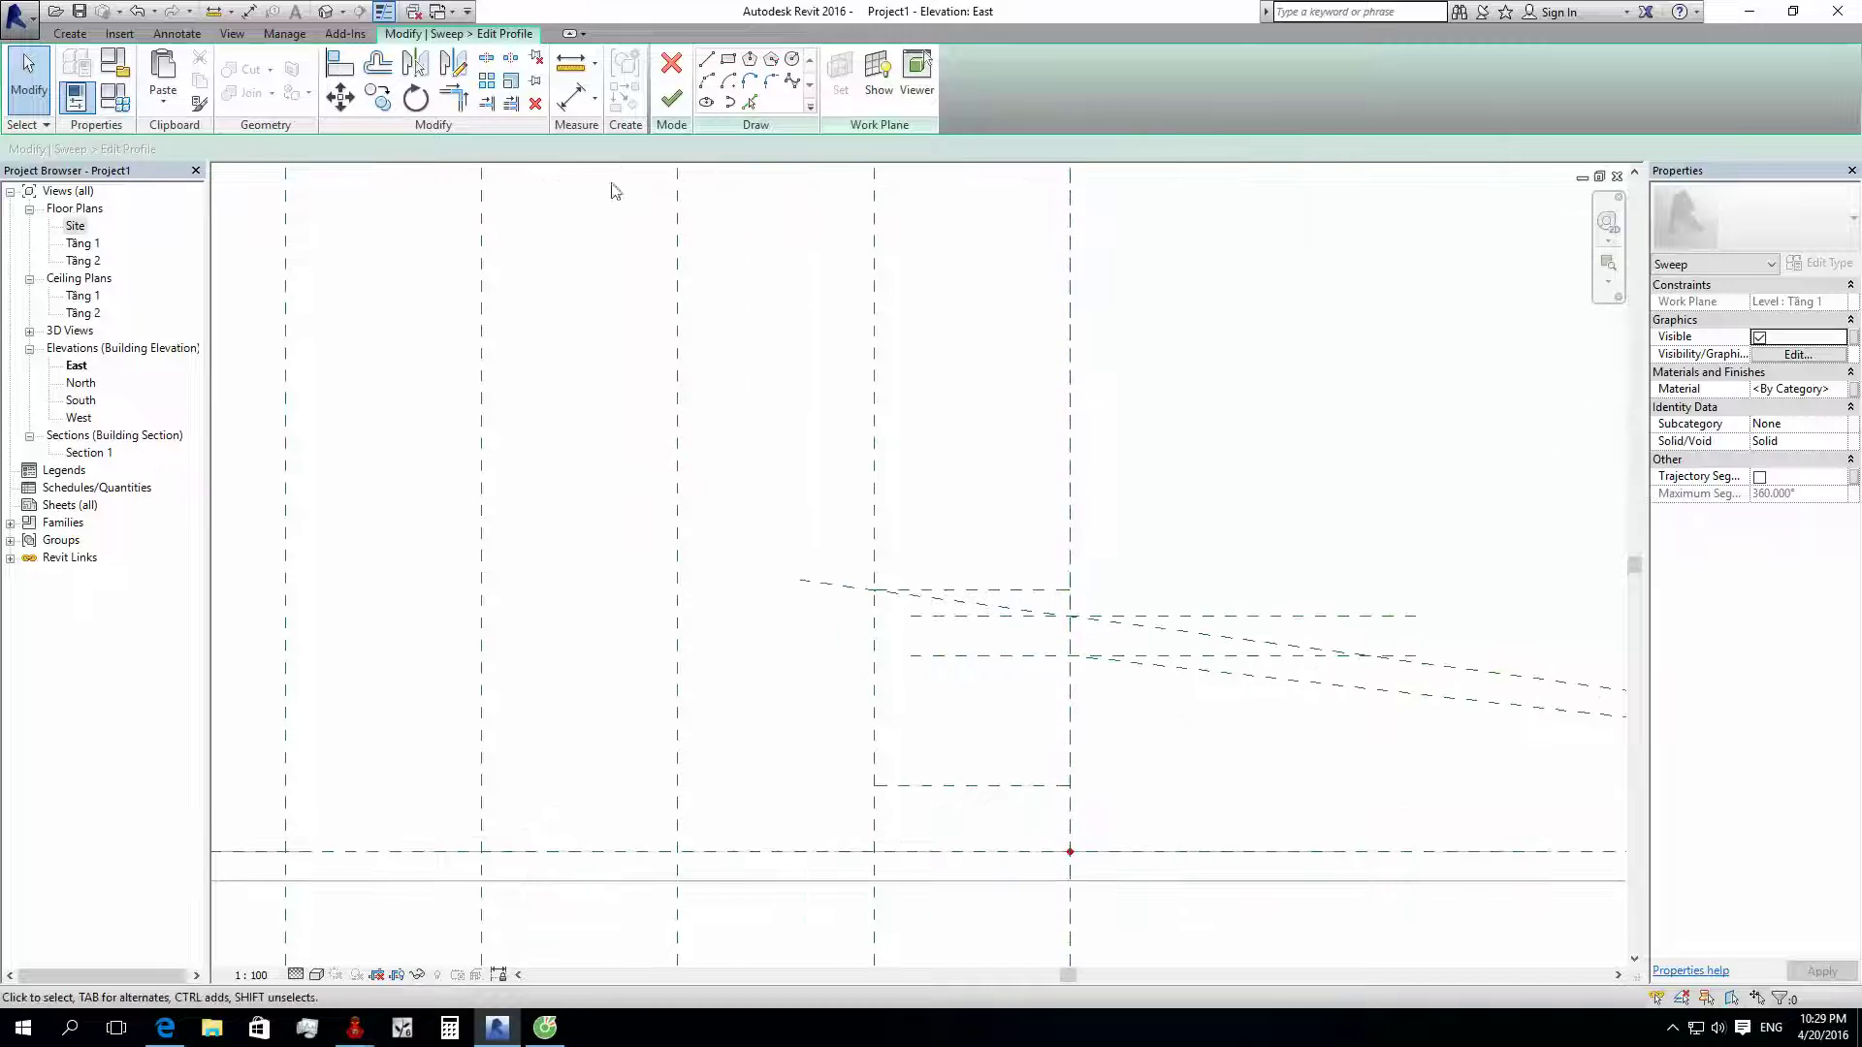
pyautogui.click(749, 102)
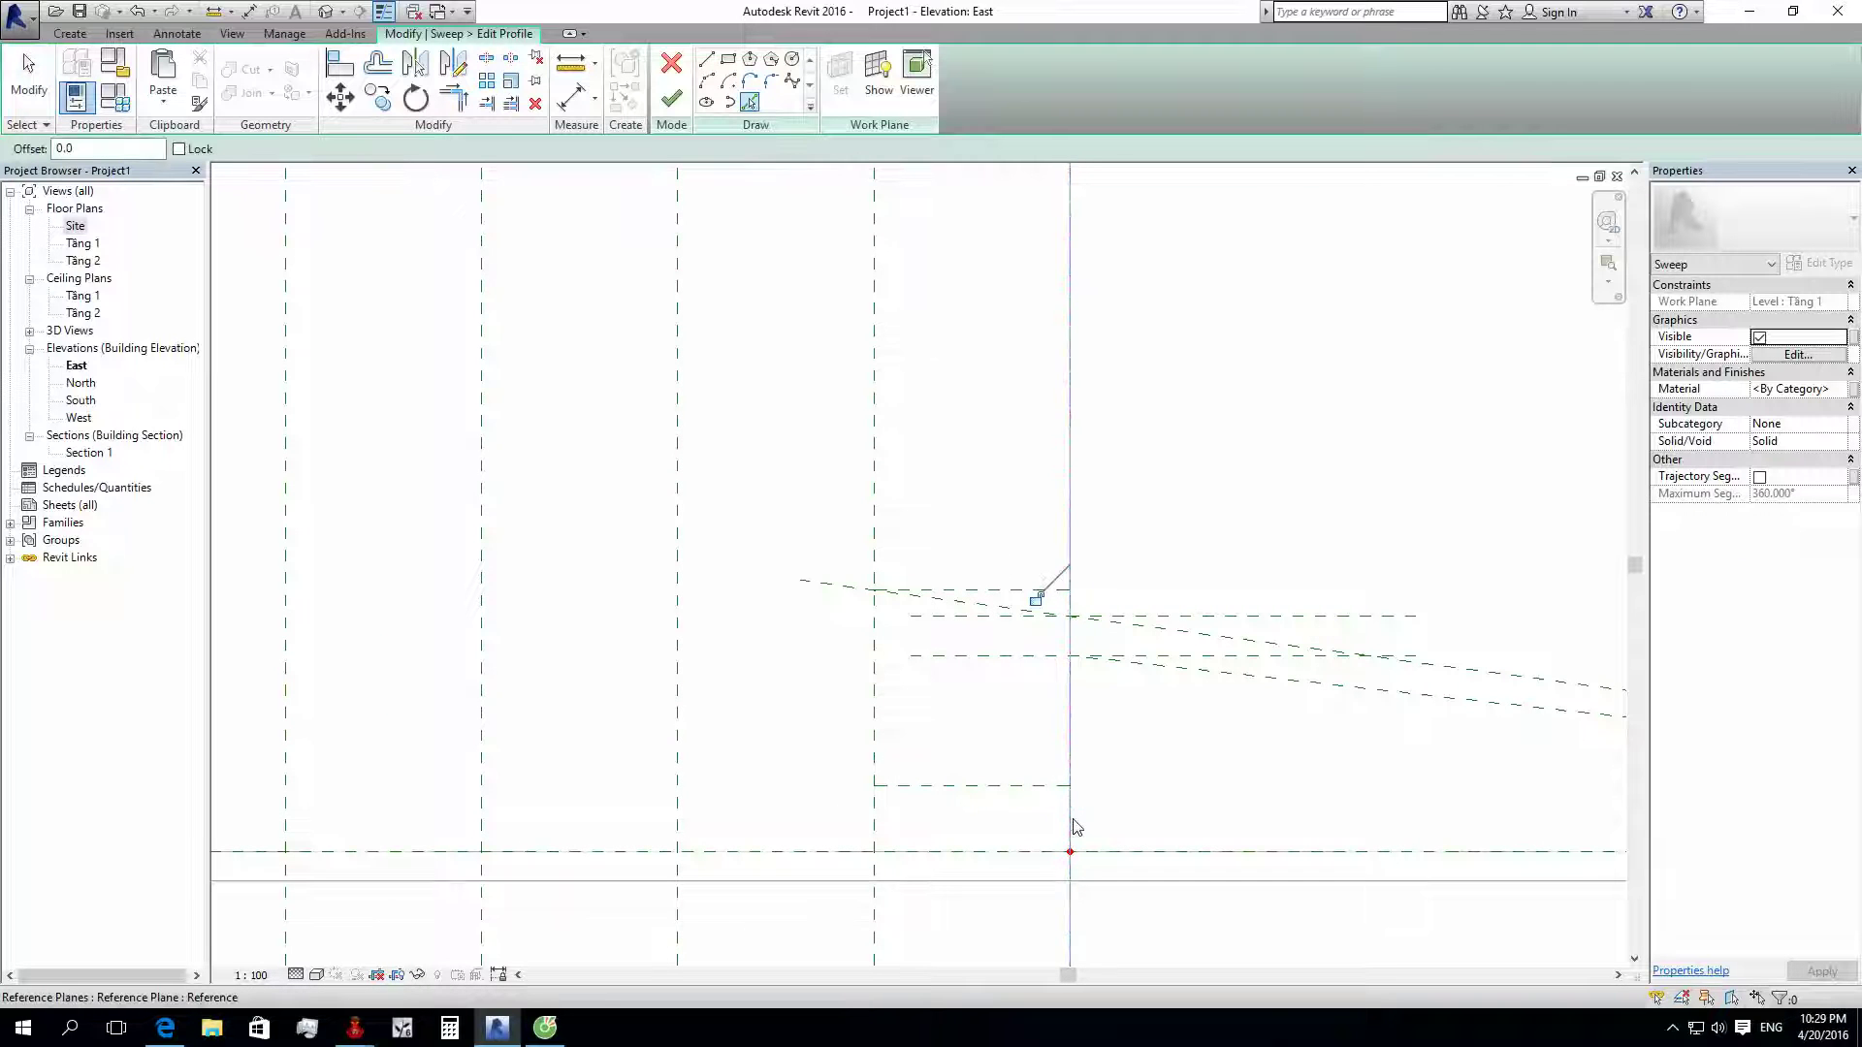
# Step: Pick the lower horizontal and vertical planes as profile lines, trimmed to corners
pyautogui.click(1002, 786)
pyautogui.press('t')
pyautogui.press('r')
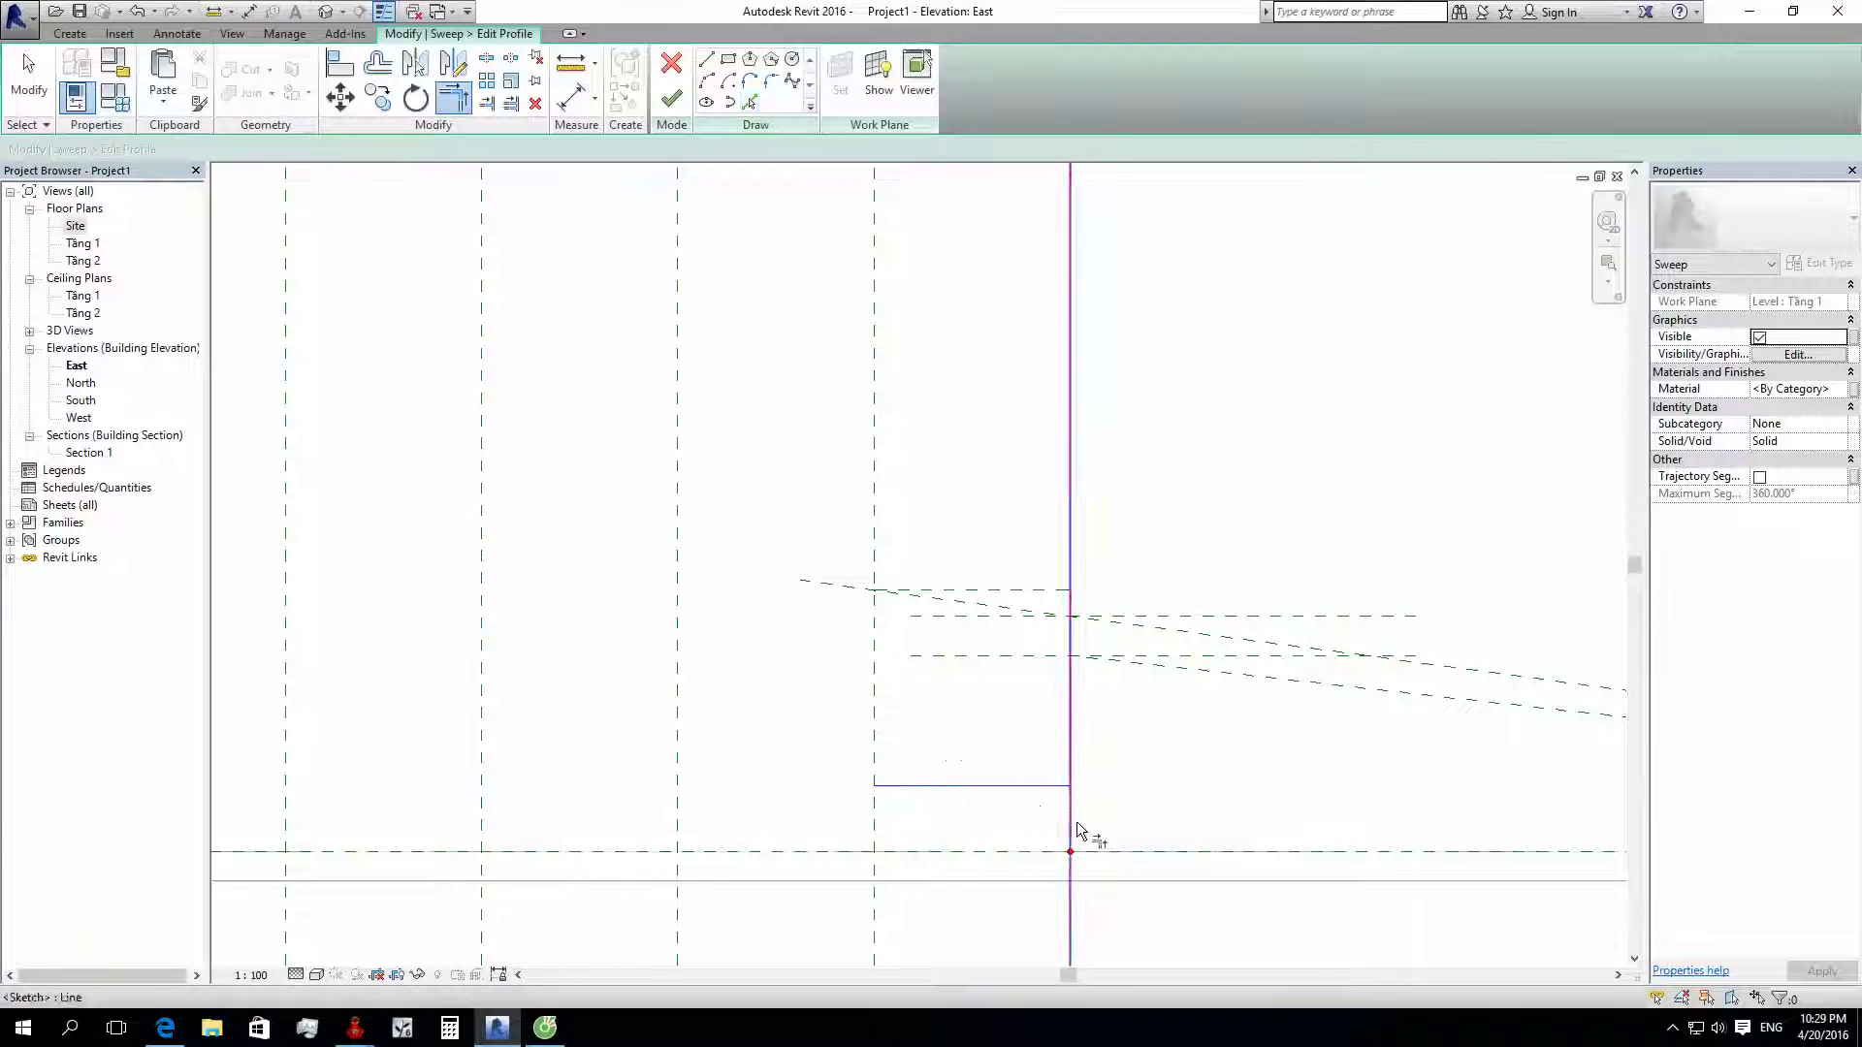
pyautogui.click(1074, 834)
pyautogui.click(1058, 786)
pyautogui.click(756, 101)
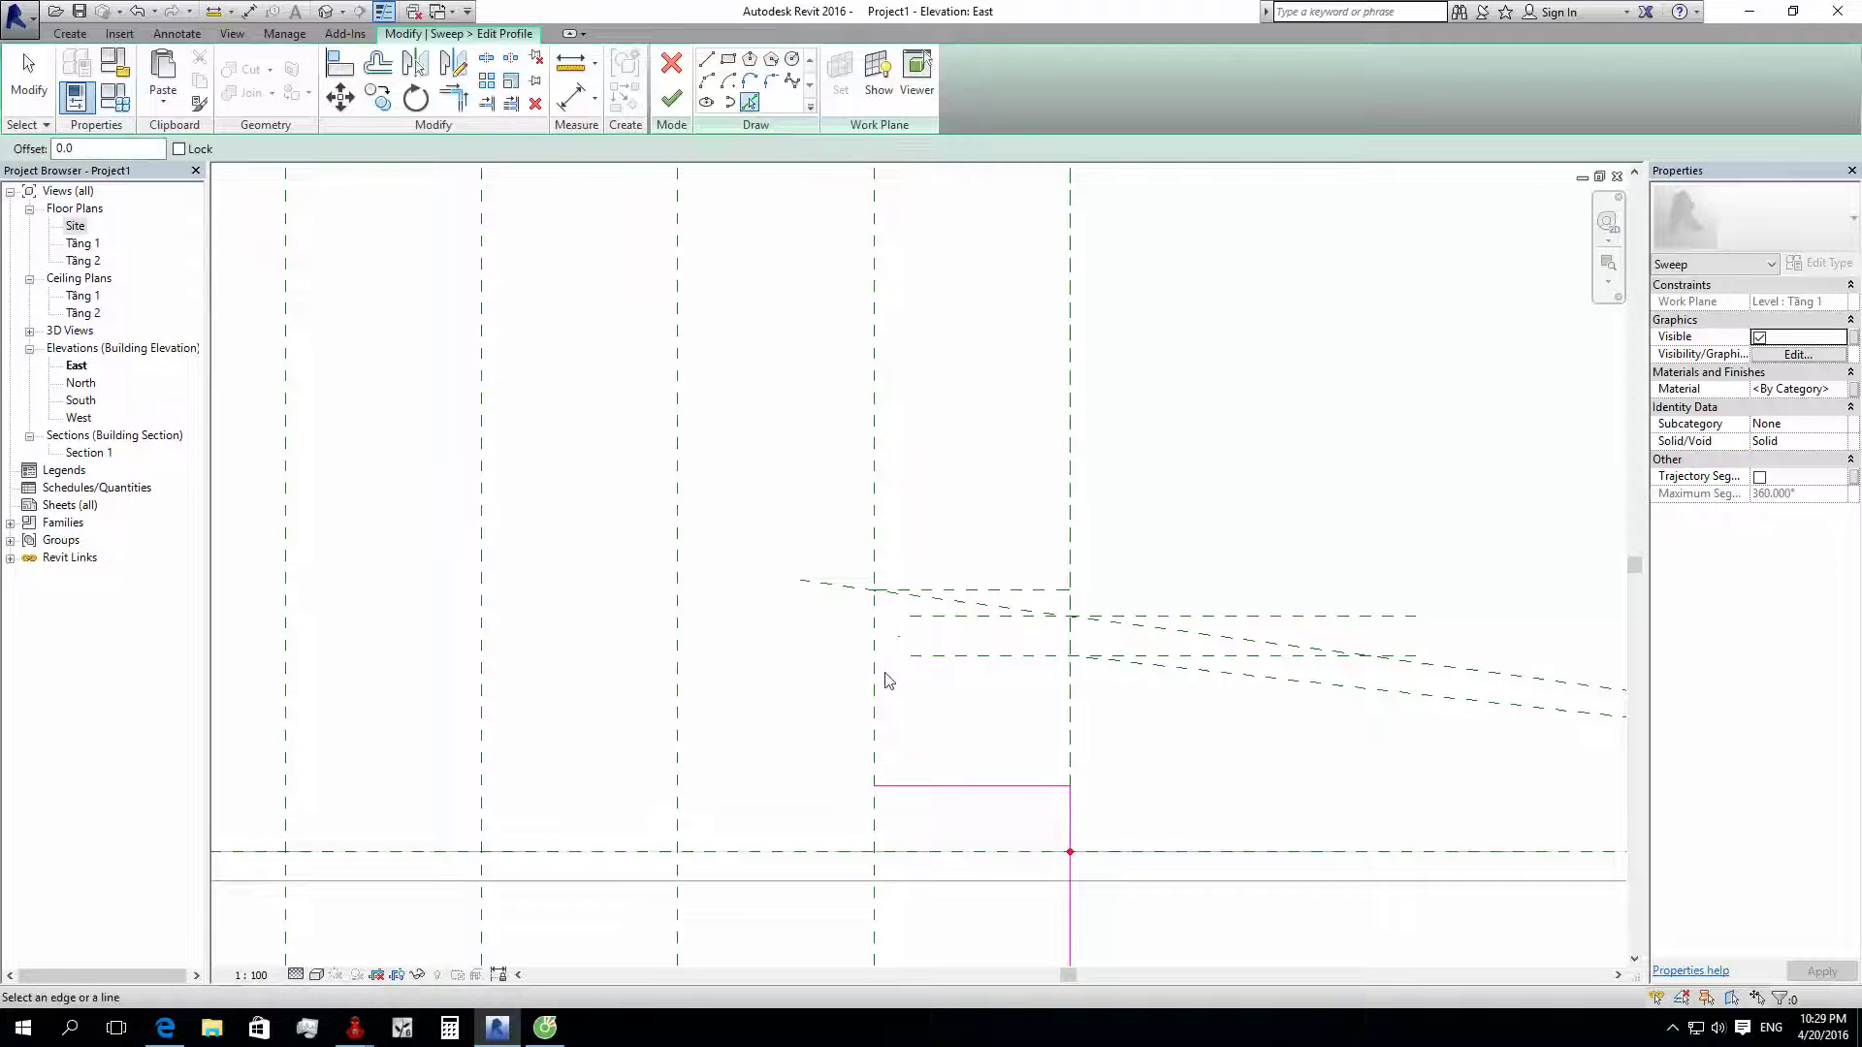
pyautogui.click(878, 685)
pyautogui.press('t')
pyautogui.press('r')
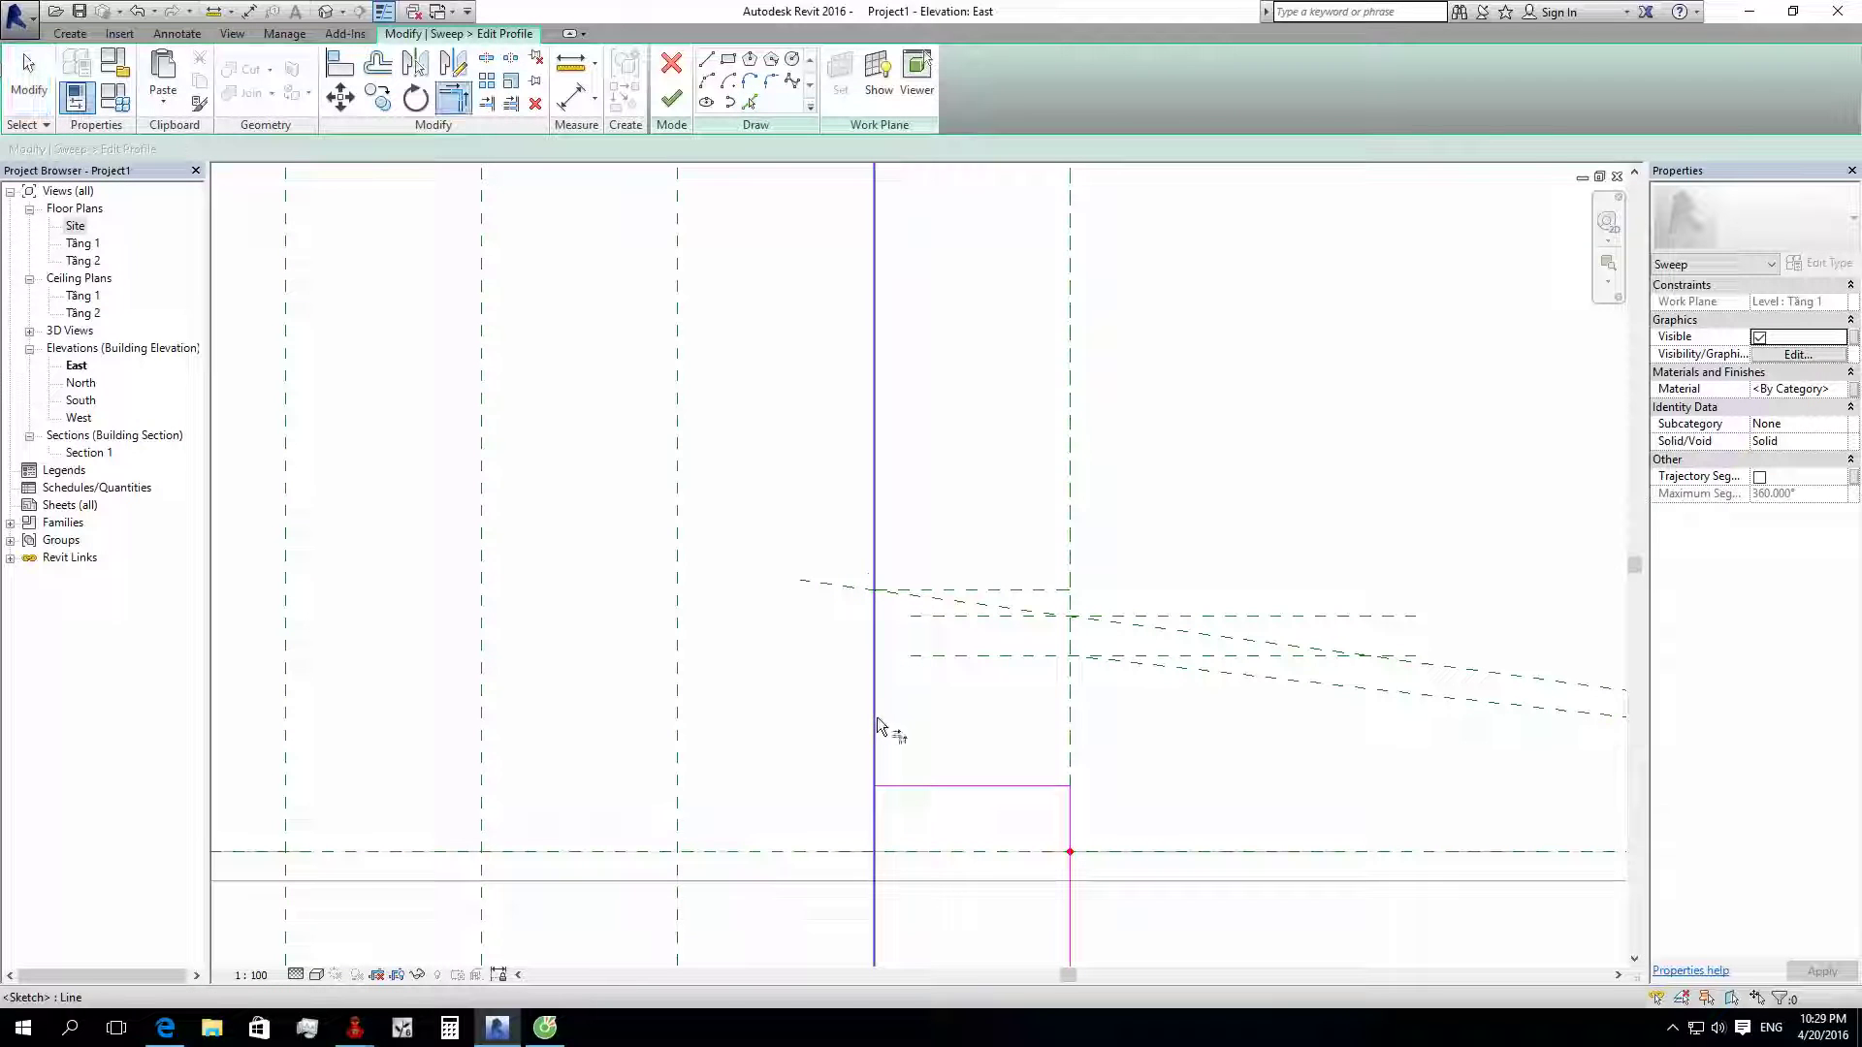
pyautogui.click(912, 785)
pyautogui.press('Escape')
# Step: Copy the lower horizontal reference plane 1200 upward and select the new plane
pyautogui.click(928, 591)
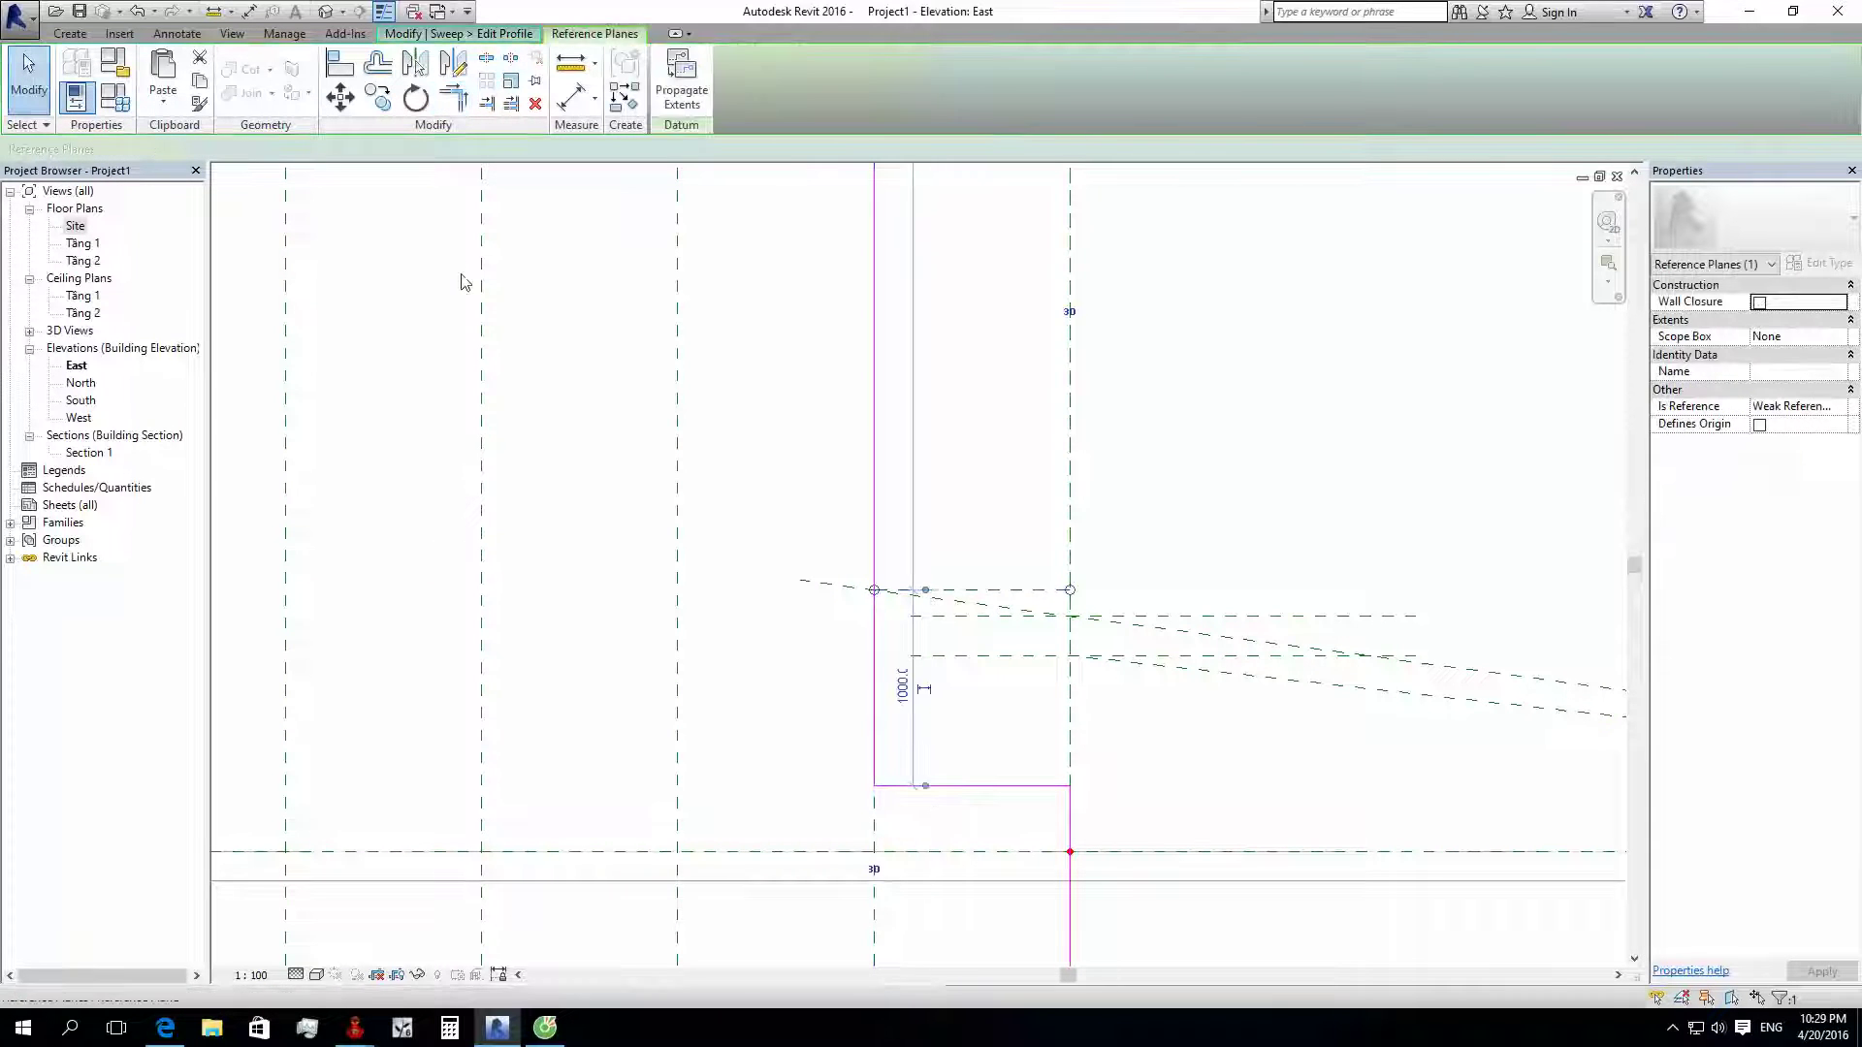
pyautogui.click(378, 97)
pyautogui.click(1003, 589)
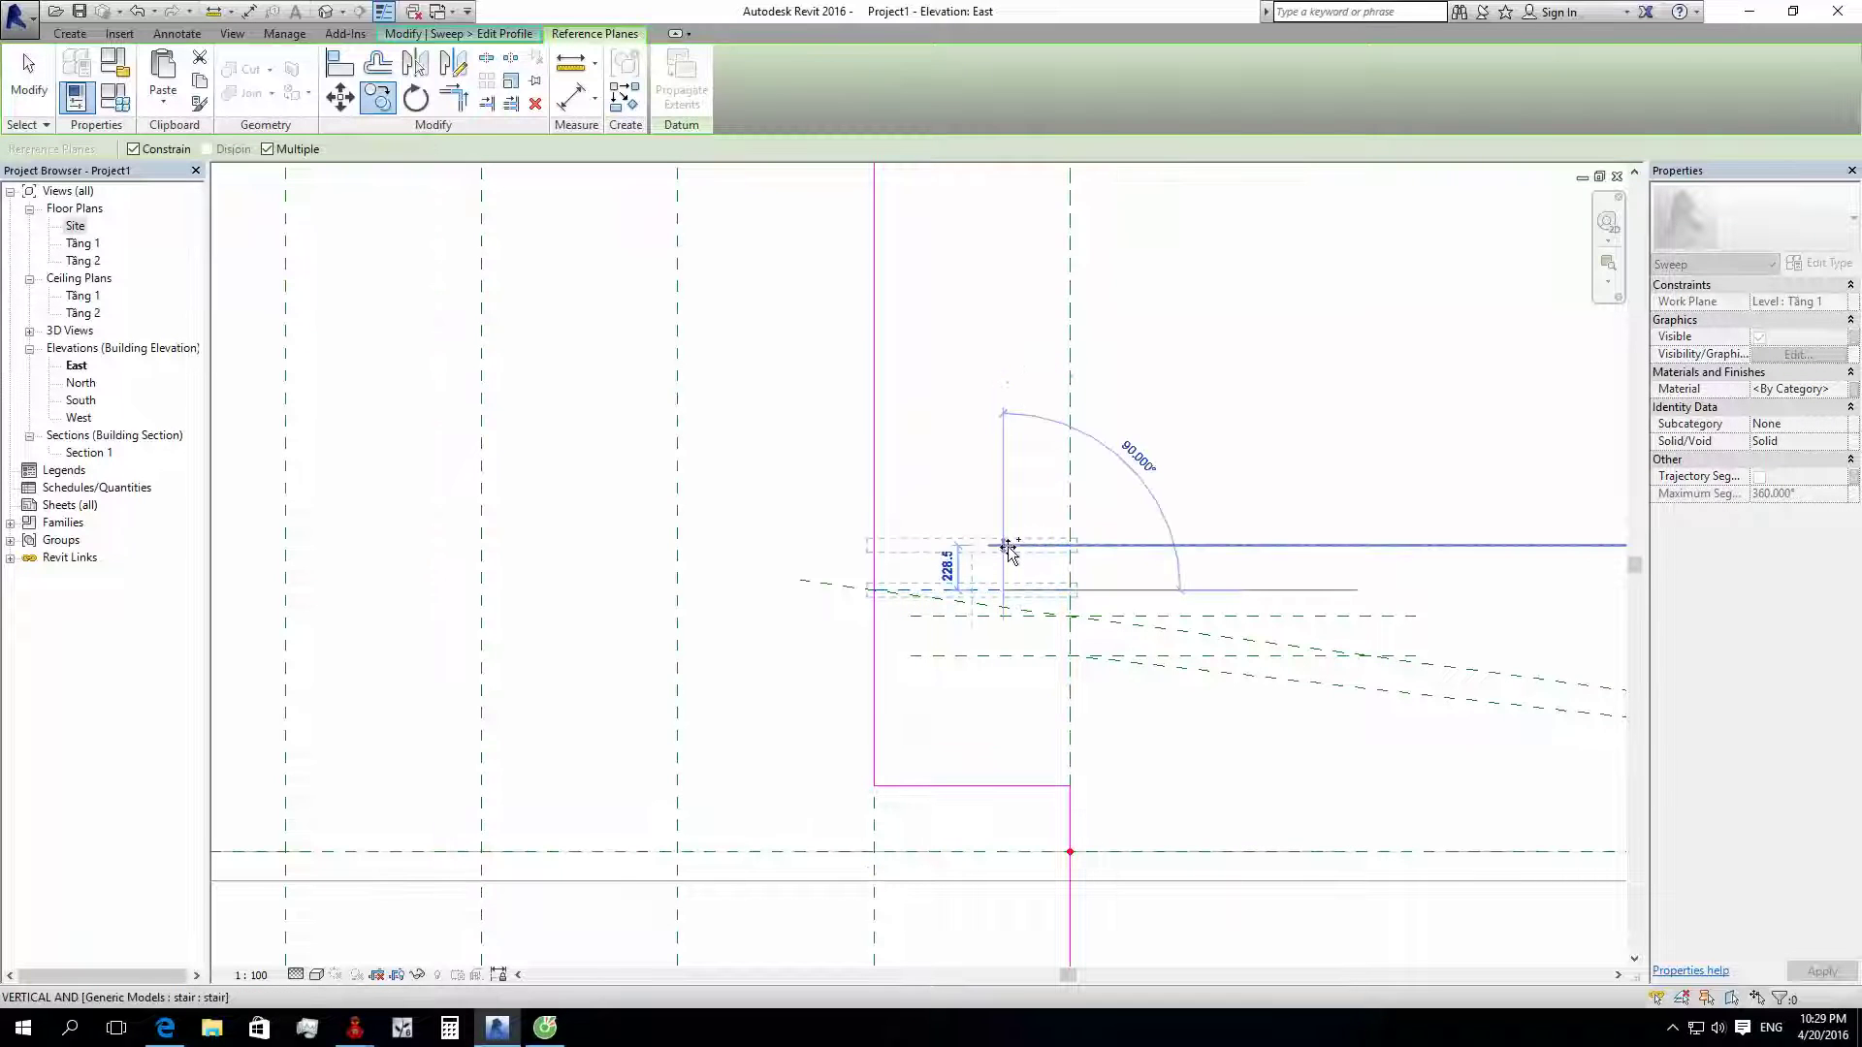
pyautogui.write('20')
pyautogui.press('Return')
pyautogui.press('Escape')
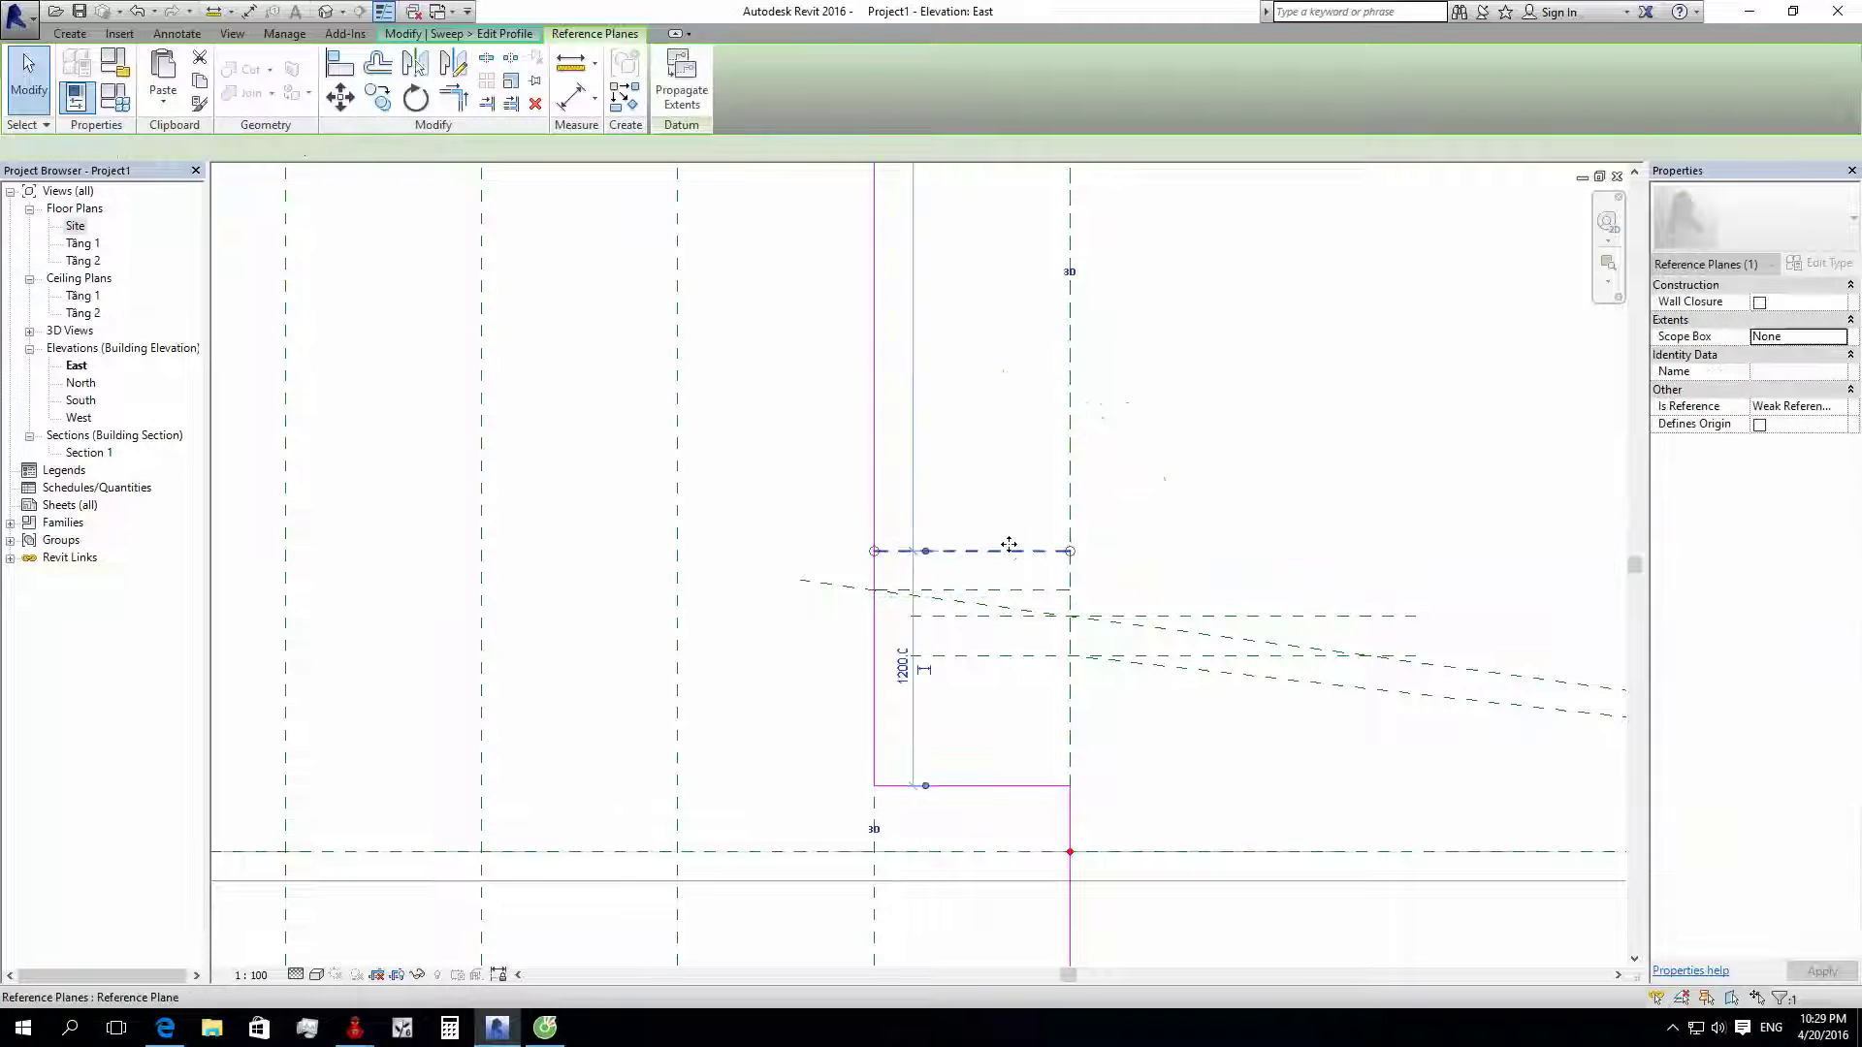
pyautogui.press('Escape')
pyautogui.scroll(-2, 921, 450)
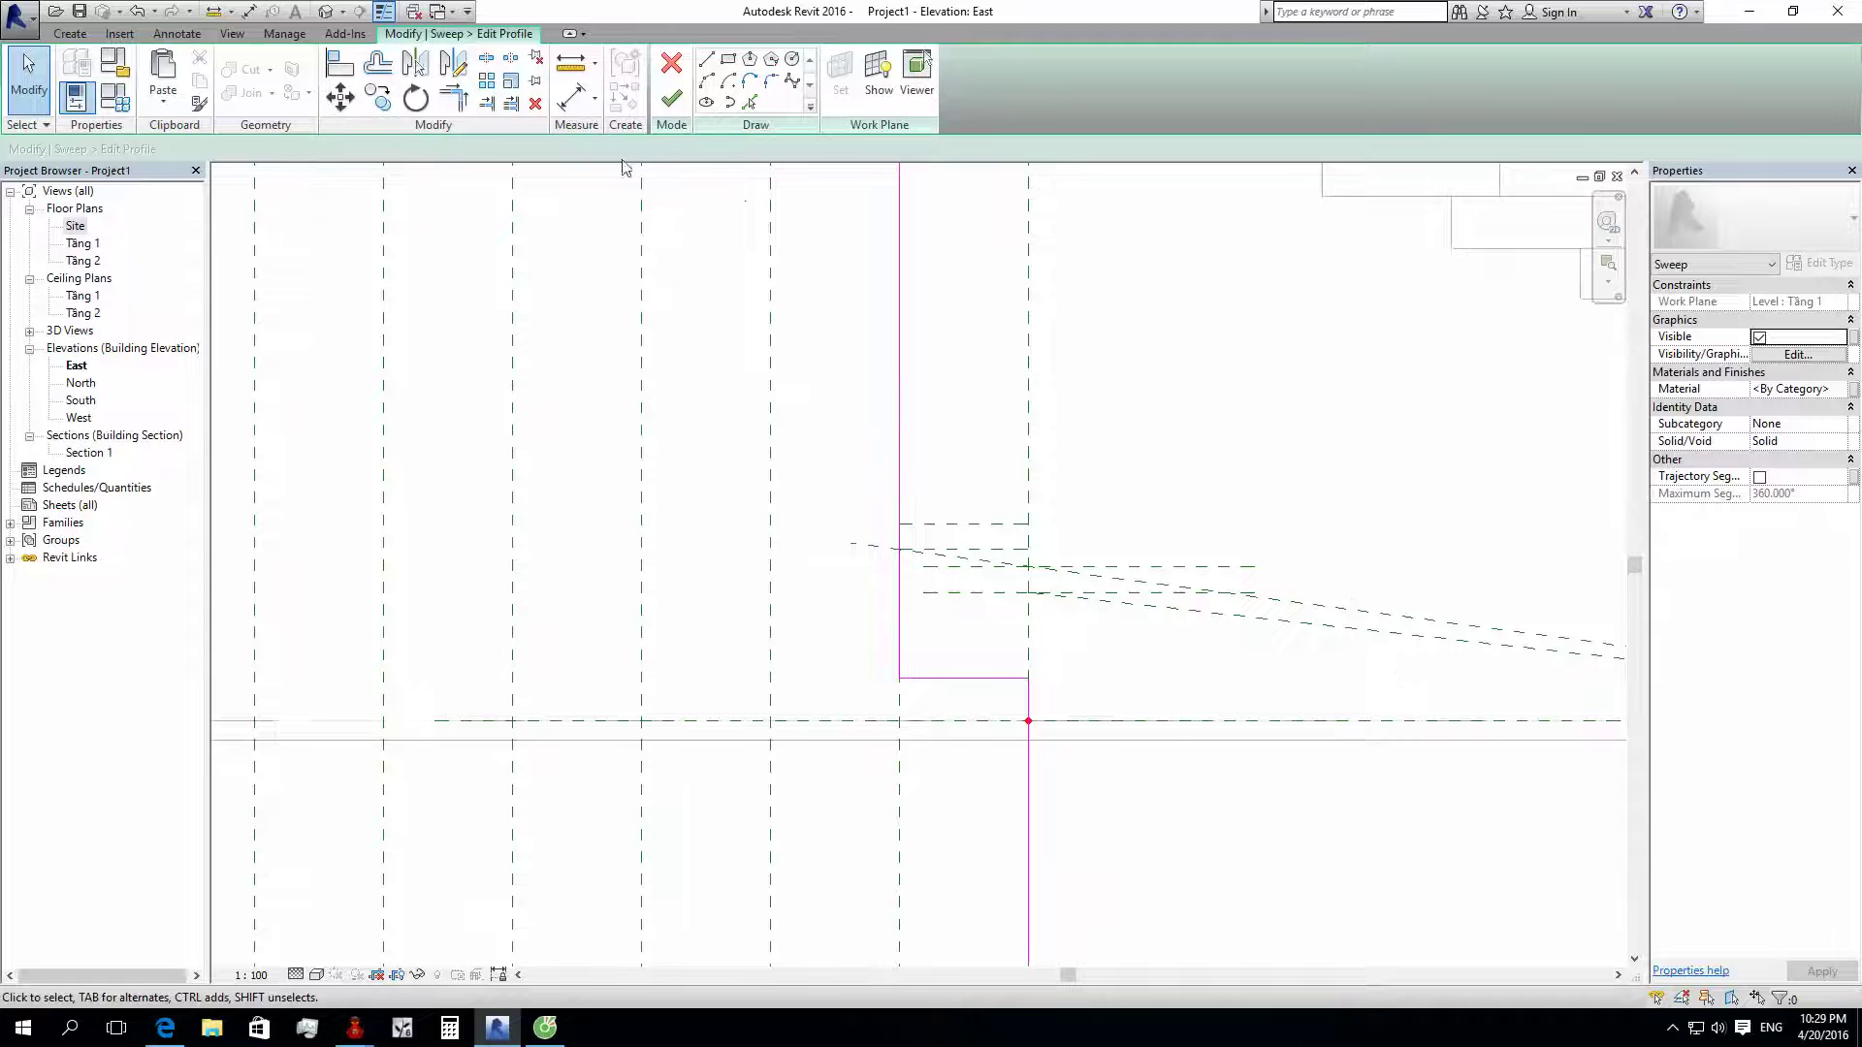
pyautogui.click(987, 524)
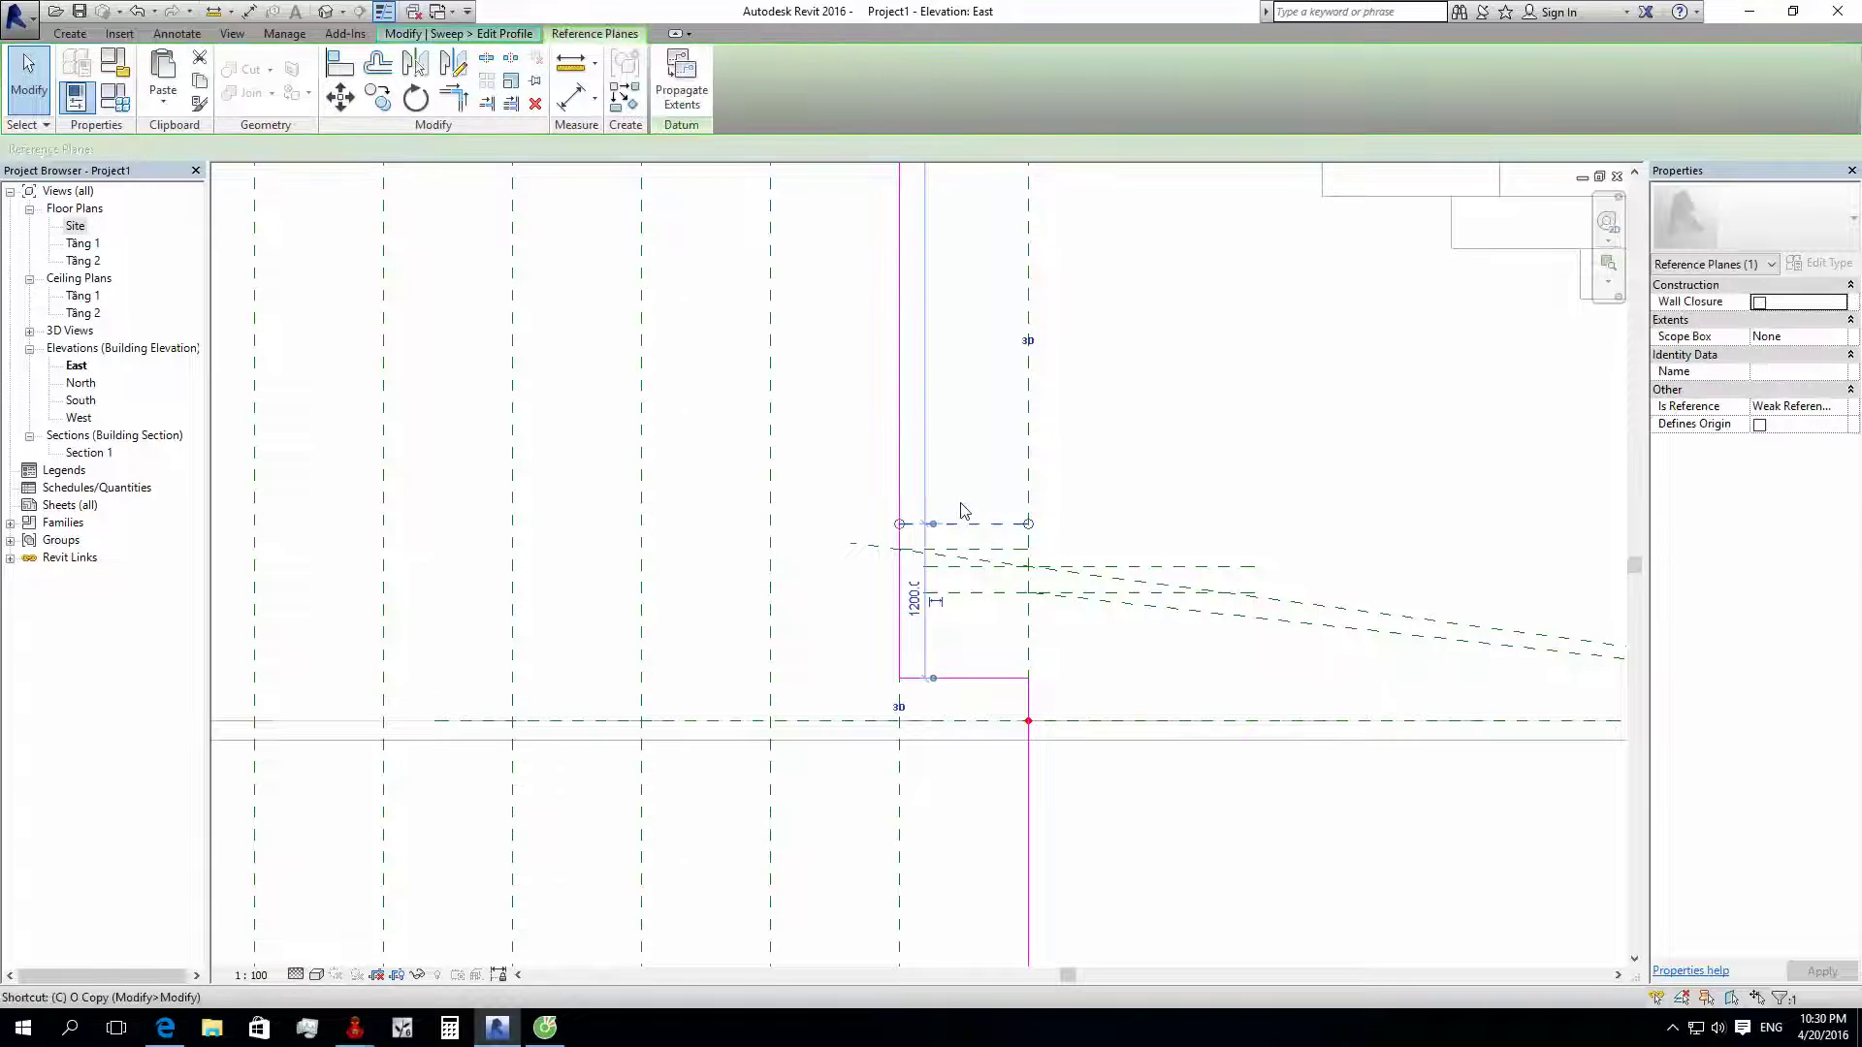
# Step: Place a new reference plane near the sloped plane
pyautogui.press('r')
pyautogui.press('p')
pyautogui.scroll(-2, 964, 528)
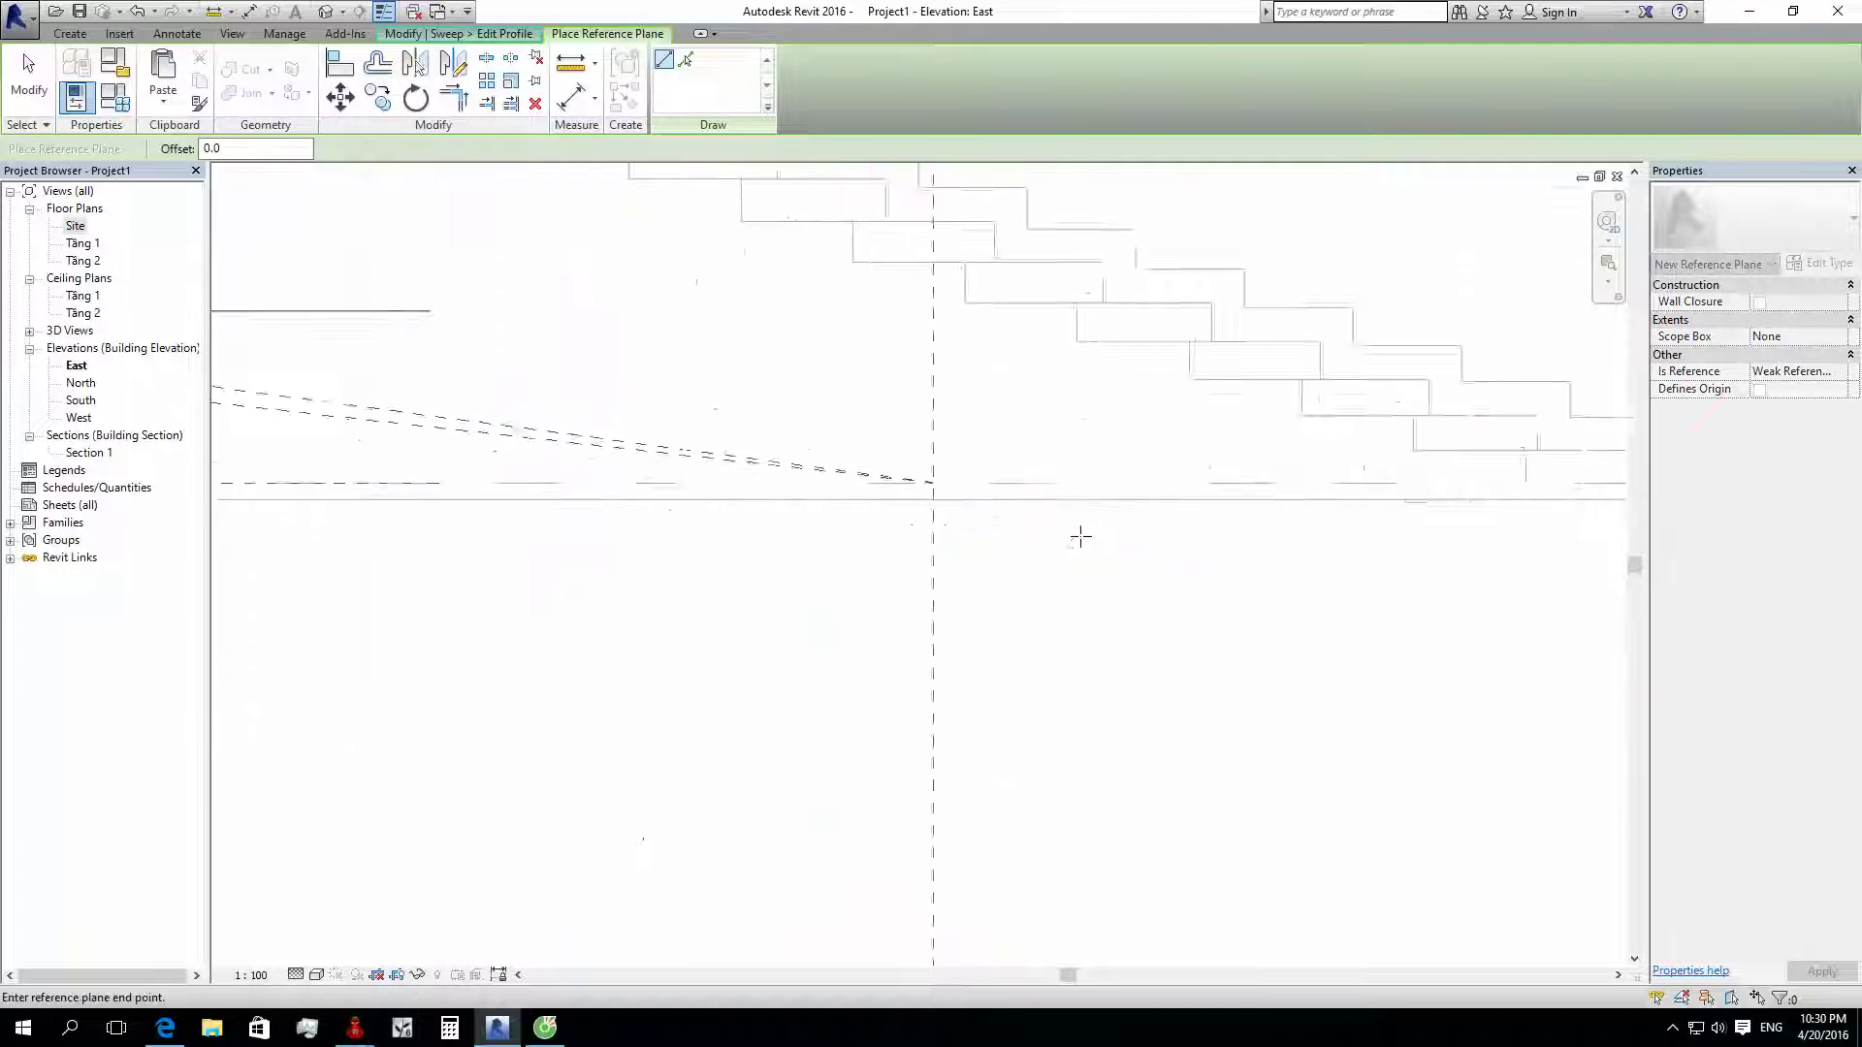
pyautogui.click(907, 291)
pyautogui.scroll(2, 525, 387)
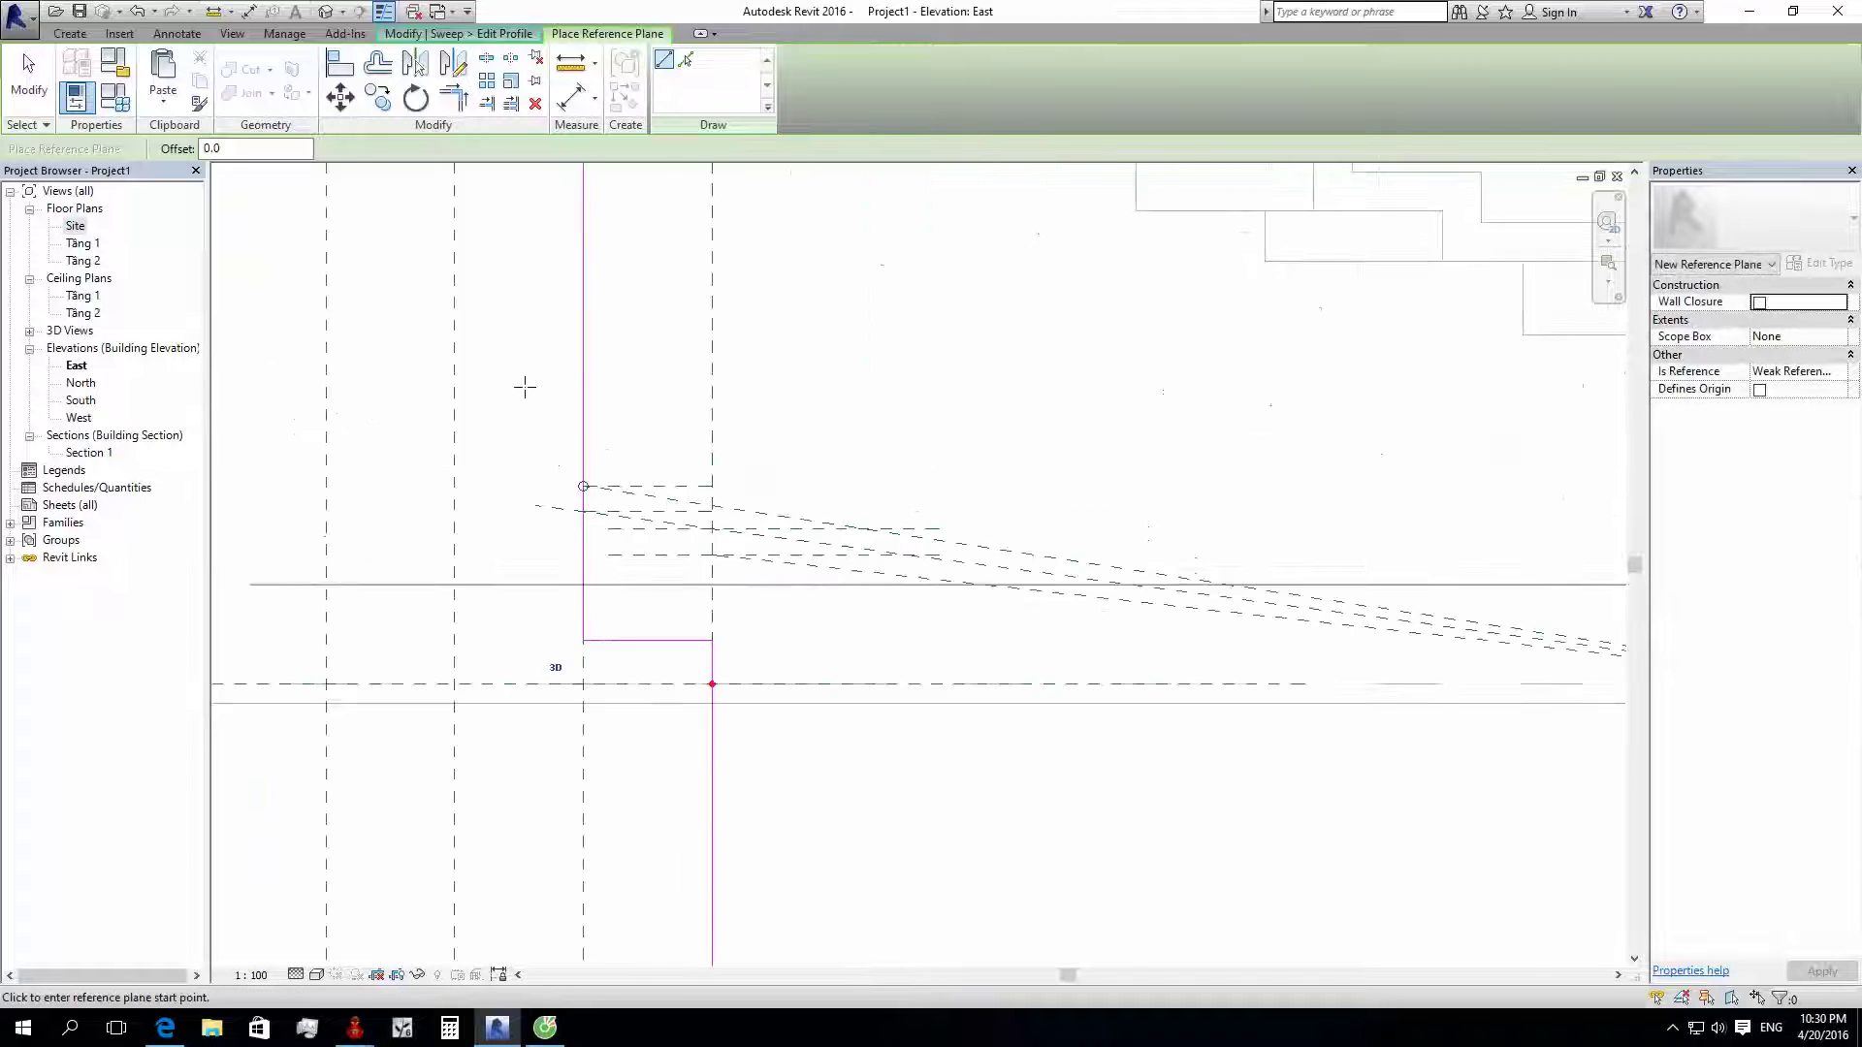
pyautogui.scroll(1, 524, 387)
pyautogui.press('Escape')
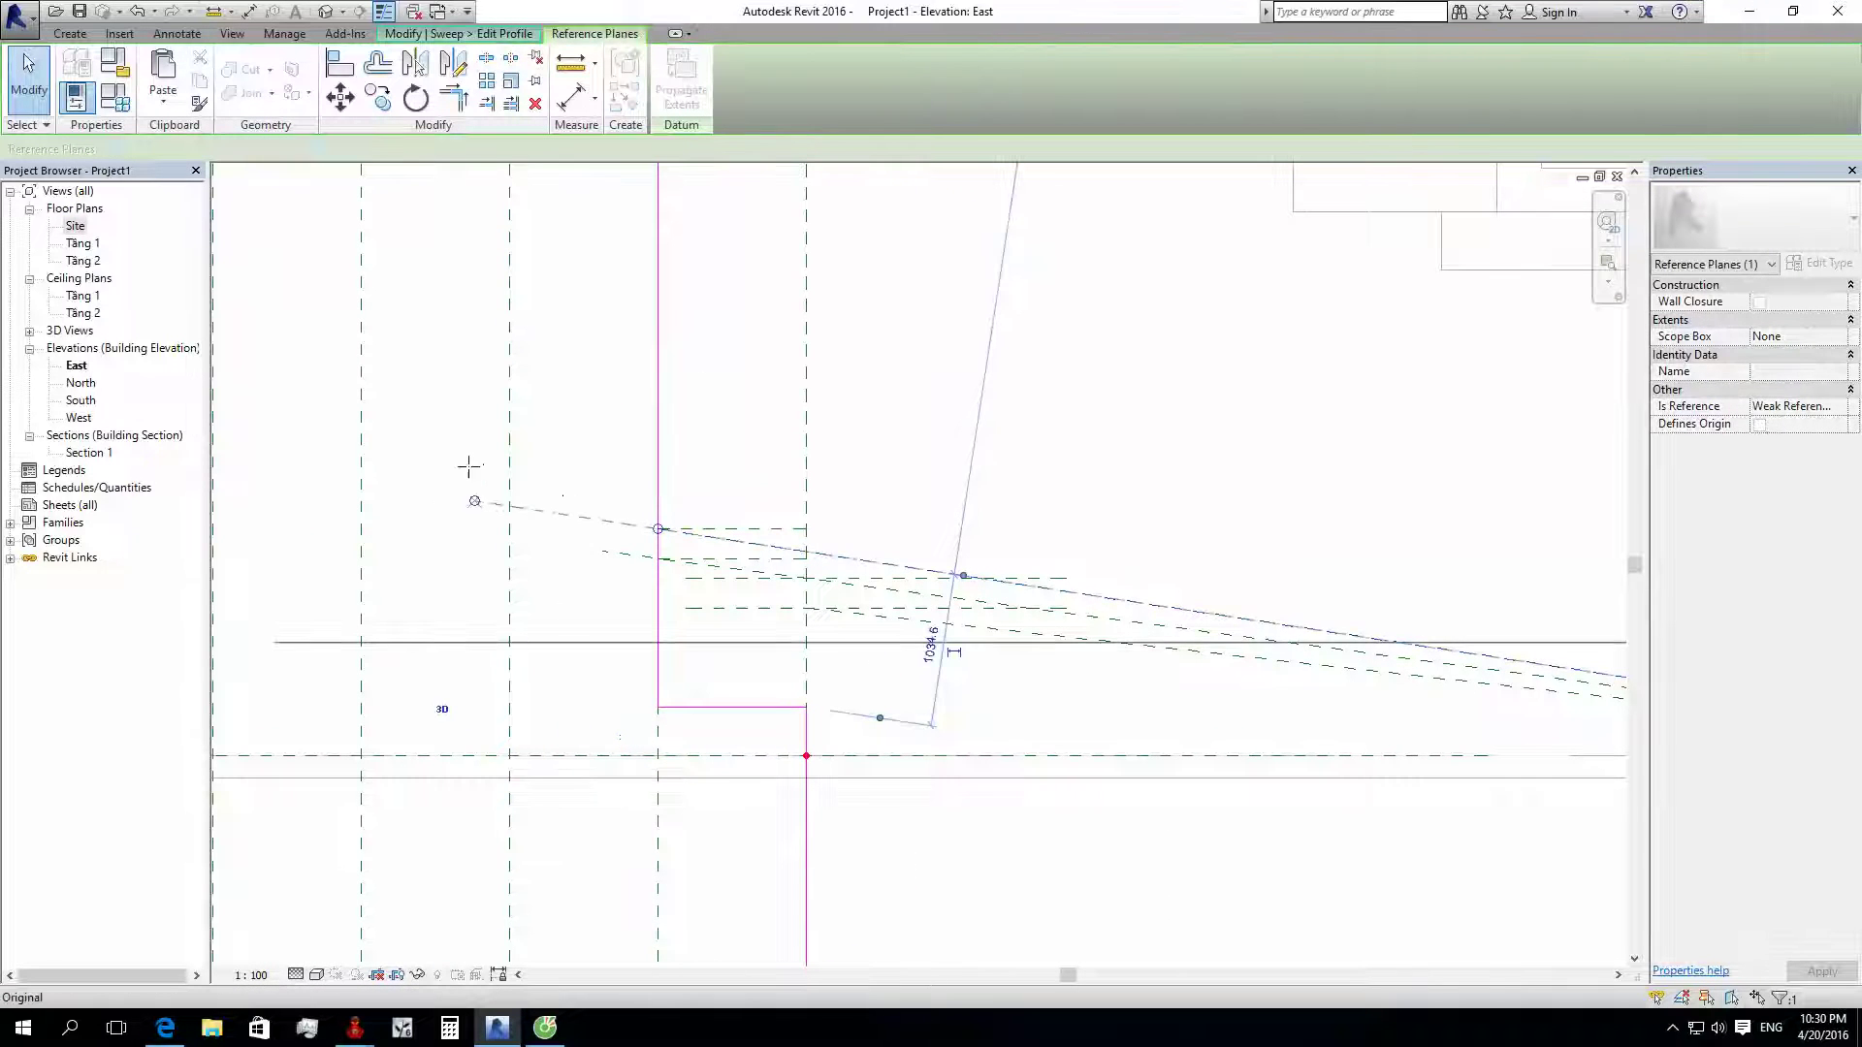
pyautogui.press('Escape')
pyautogui.scroll(2, 483, 485)
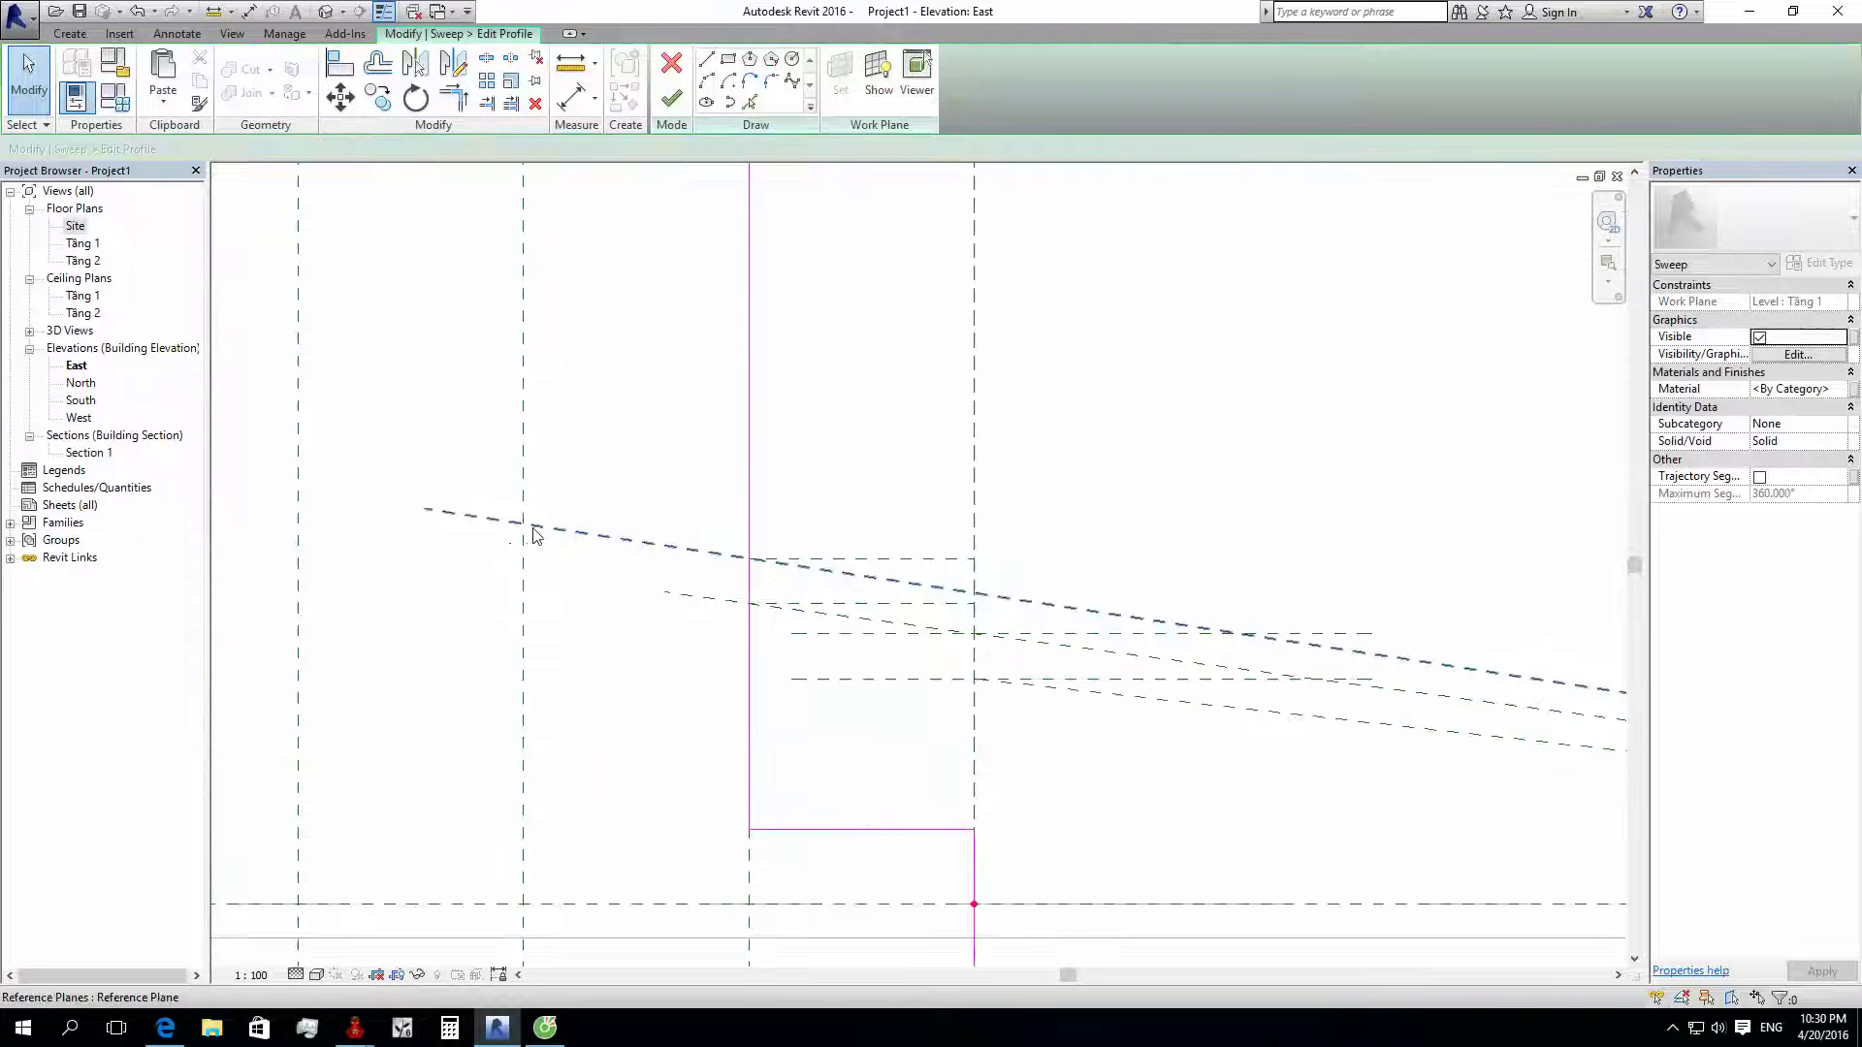
# Step: Add a horizontal reference plane ending at the profile line, and copy it downward
pyautogui.press('r')
pyautogui.press('p')
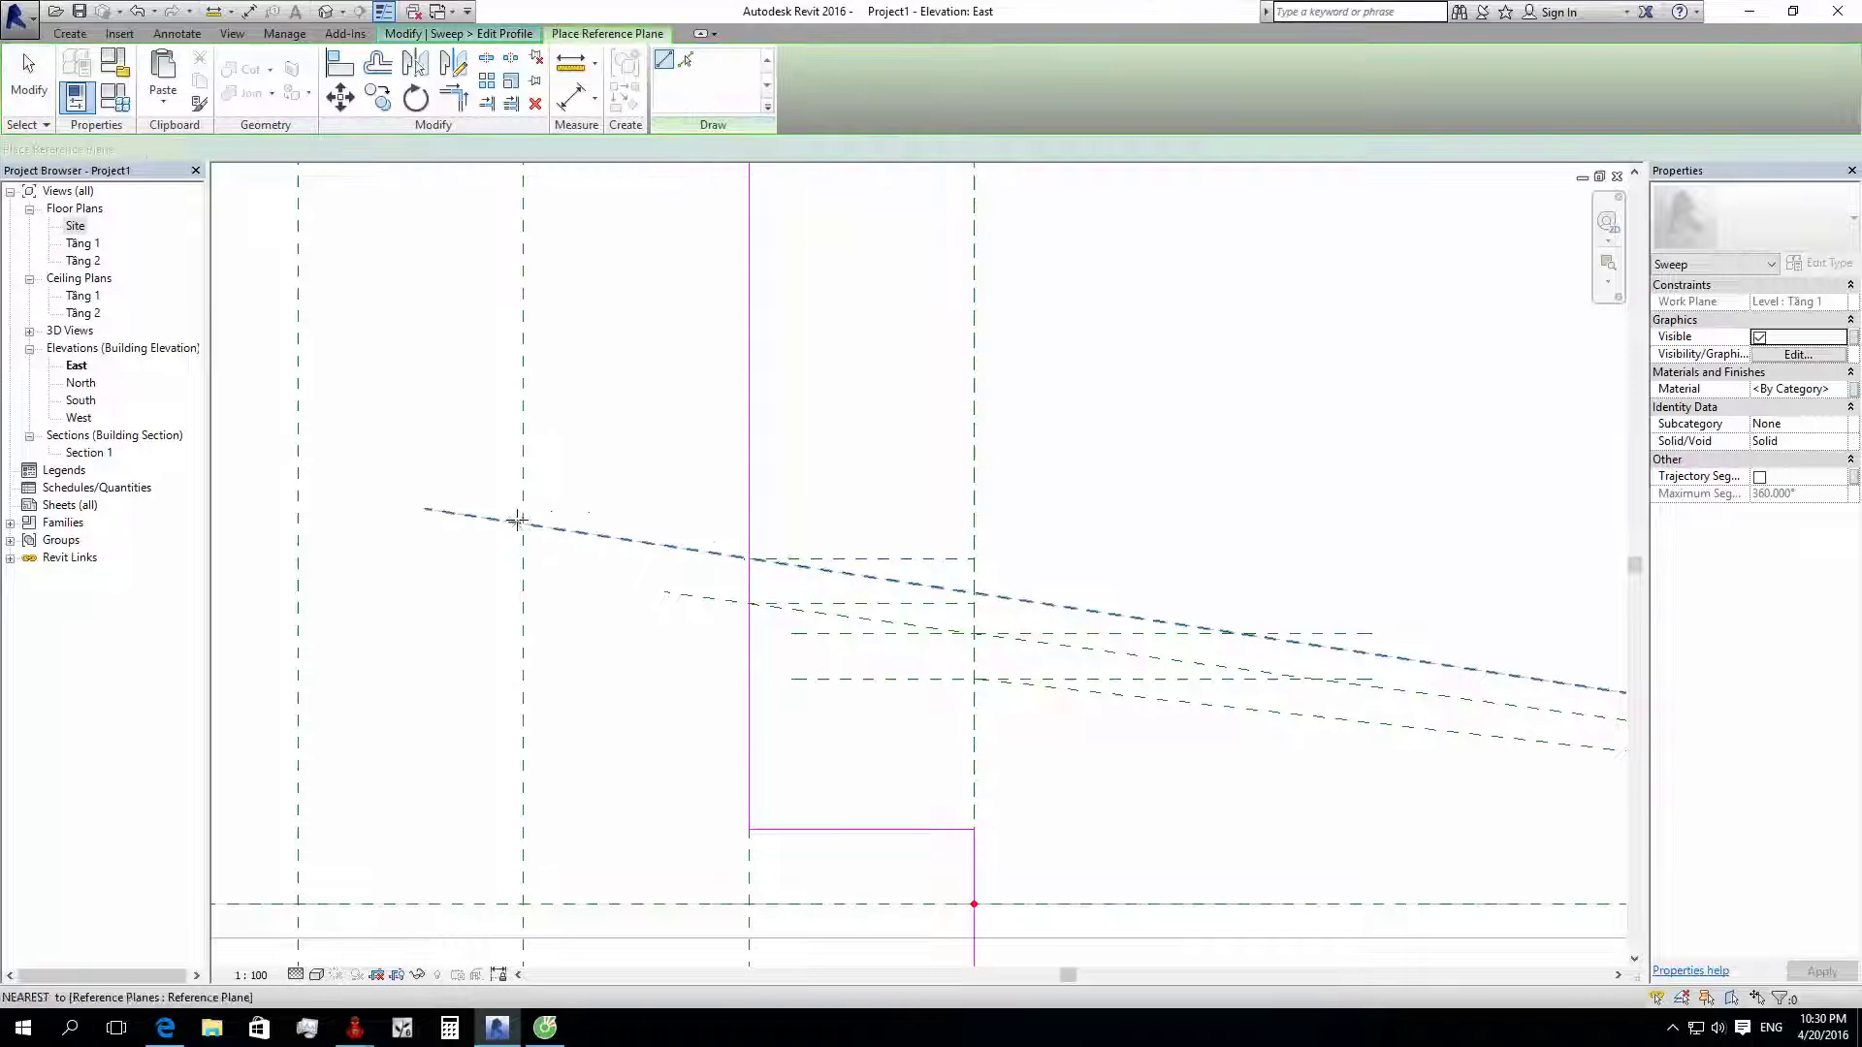
pyautogui.click(742, 523)
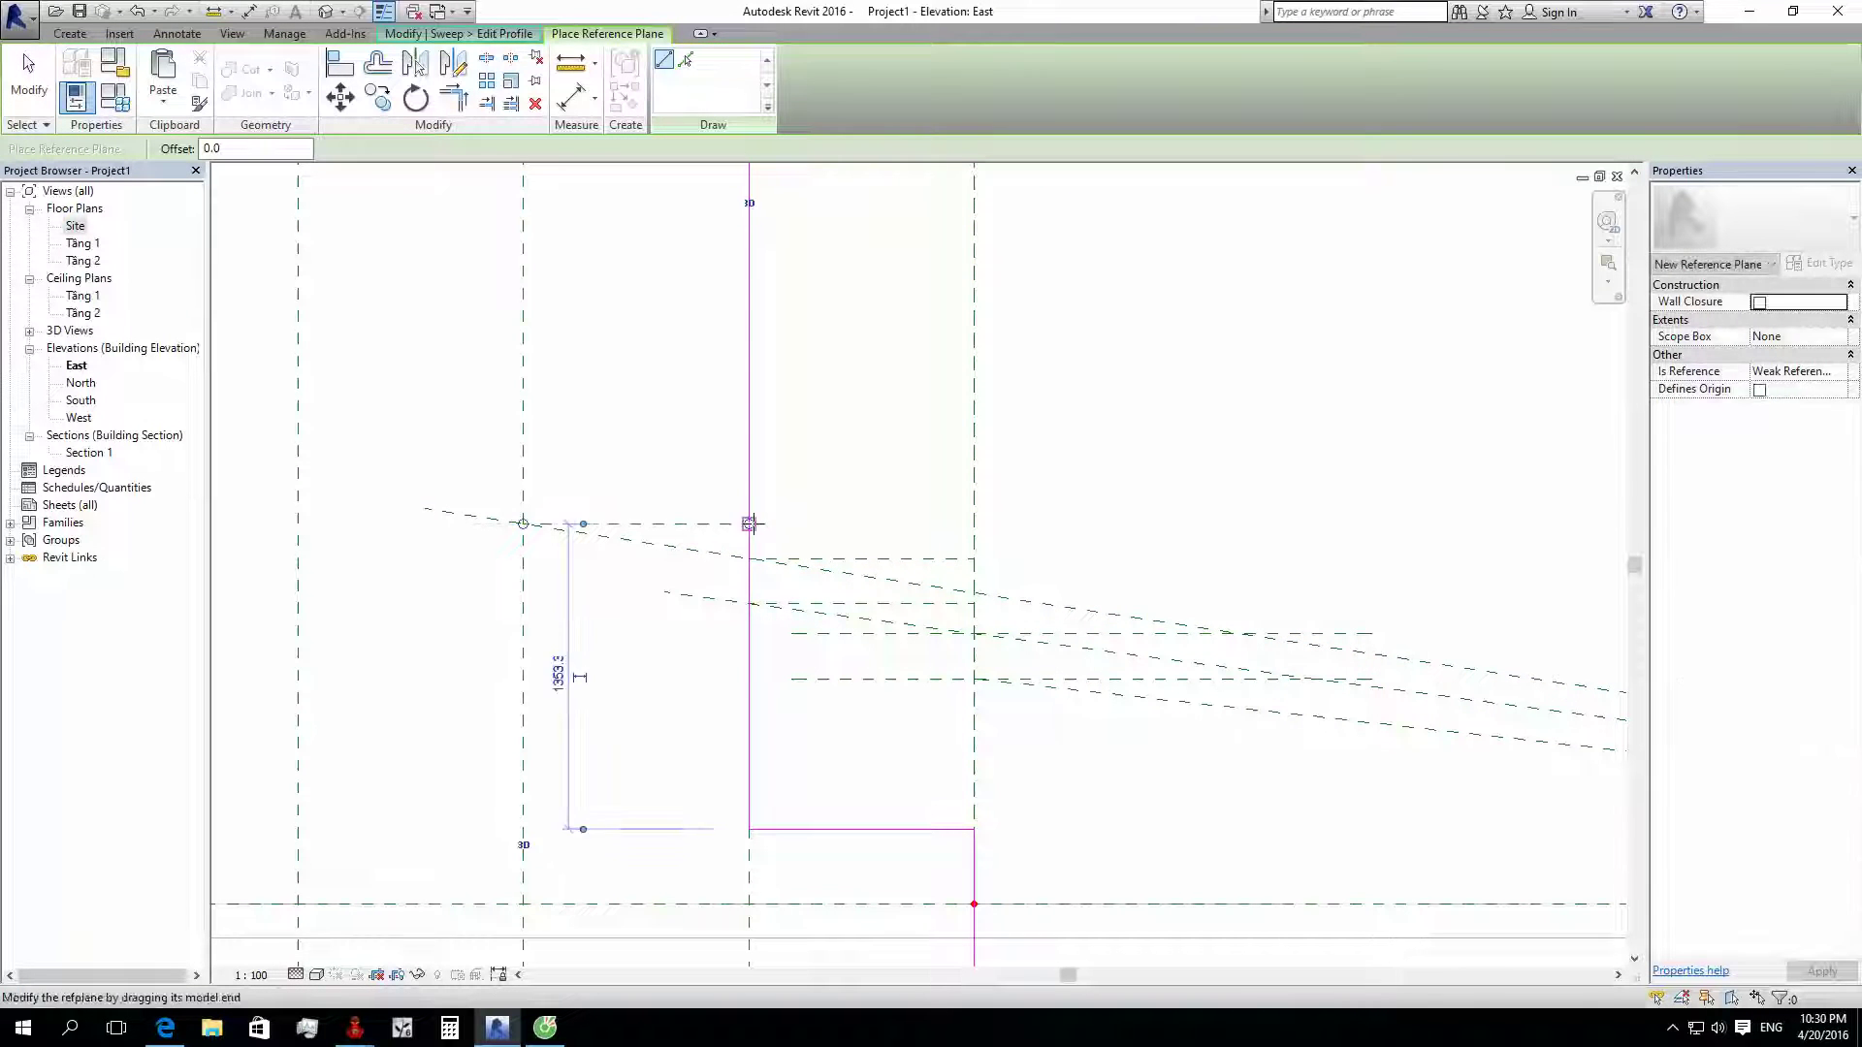
pyautogui.press('Escape')
pyautogui.click(378, 97)
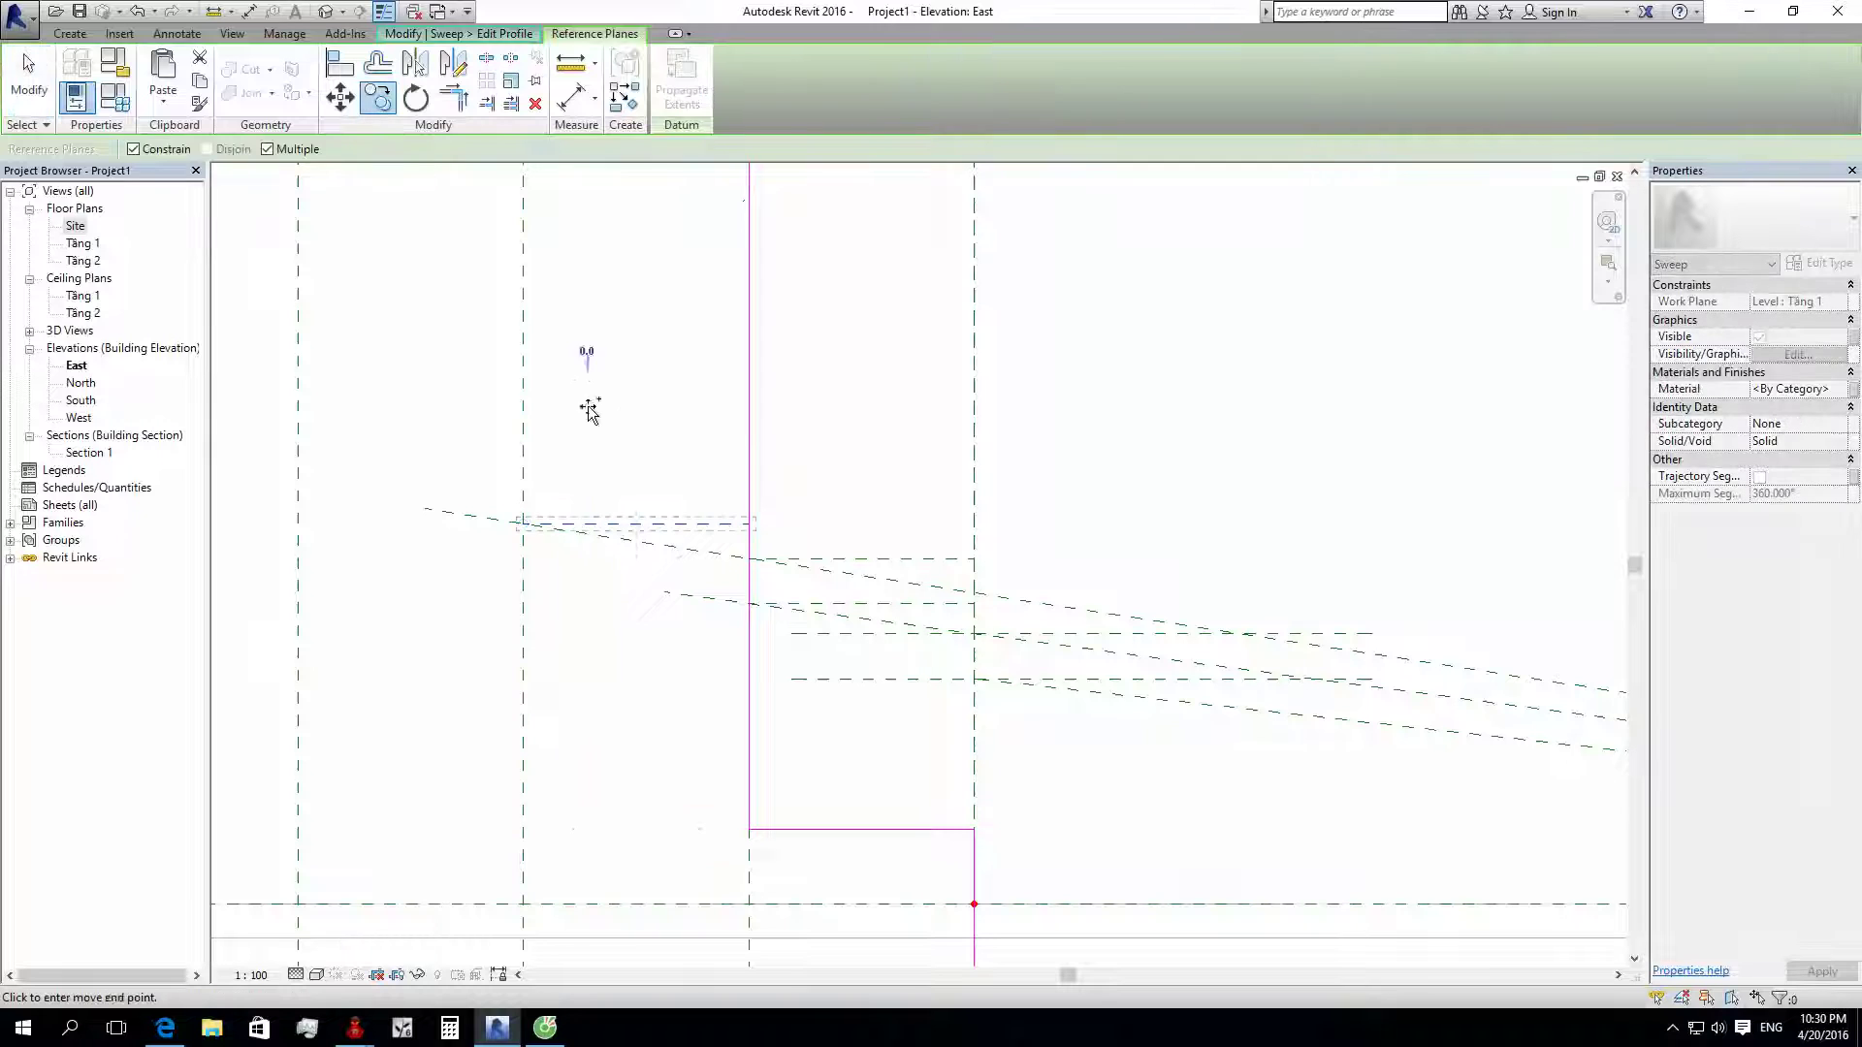
pyautogui.click(590, 405)
pyautogui.write('1m')
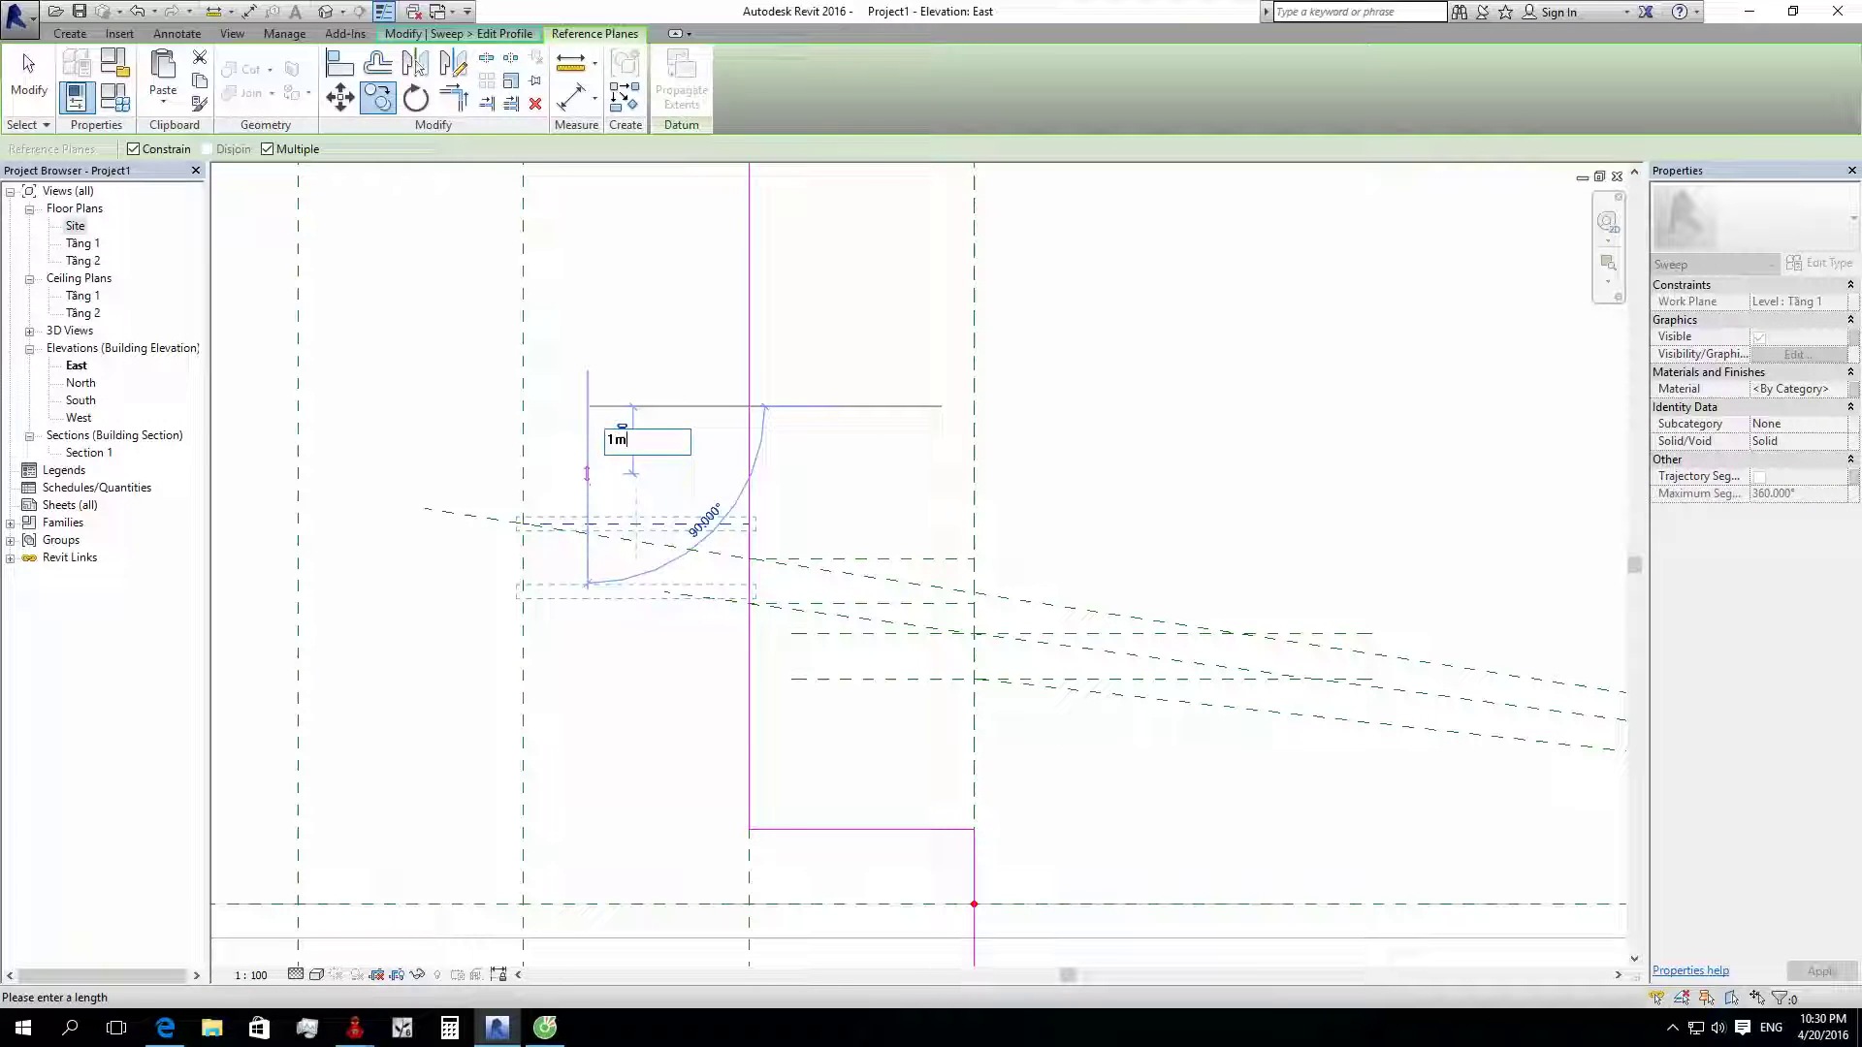
pyautogui.press('Return')
pyautogui.press('Escape')
pyautogui.press('Escape')
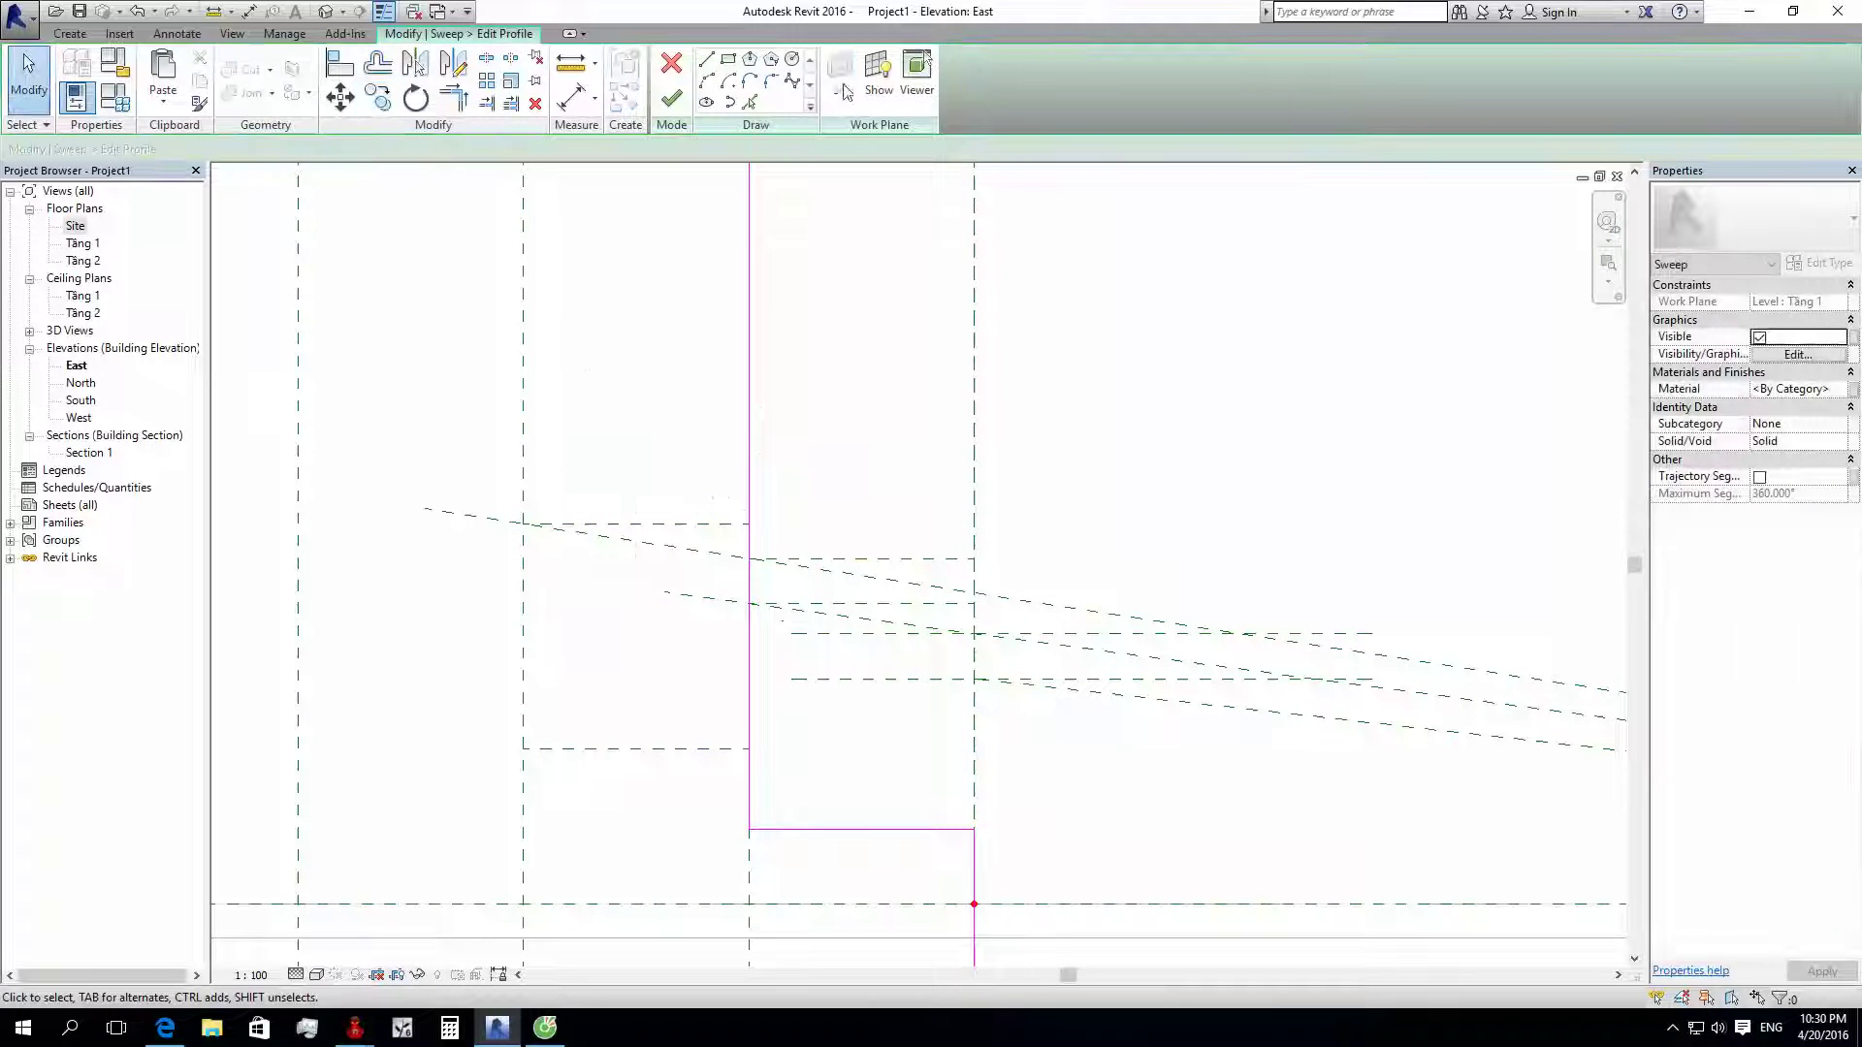
# Step: Trim the new horizontal and vertical profile lines to a corner, and pick the left vertical plane
pyautogui.click(754, 105)
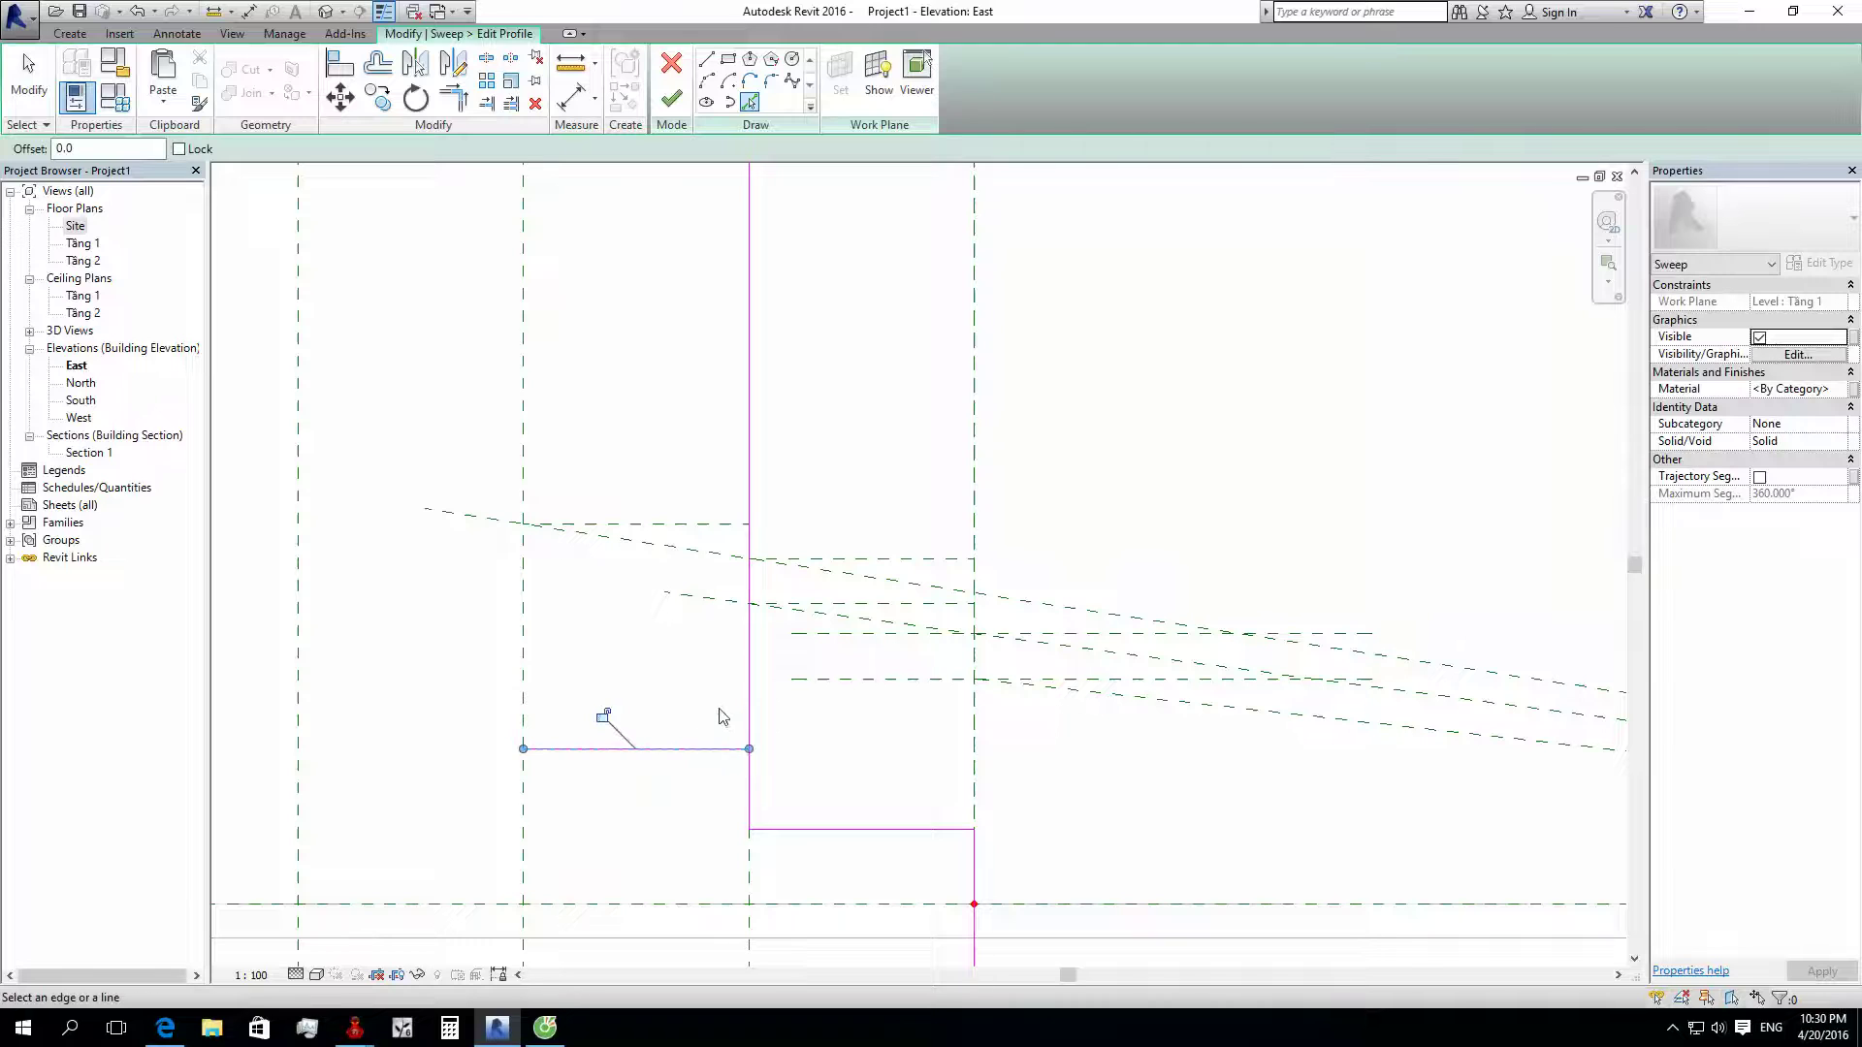
pyautogui.press('t')
pyautogui.press('r')
pyautogui.click(715, 749)
pyautogui.click(753, 789)
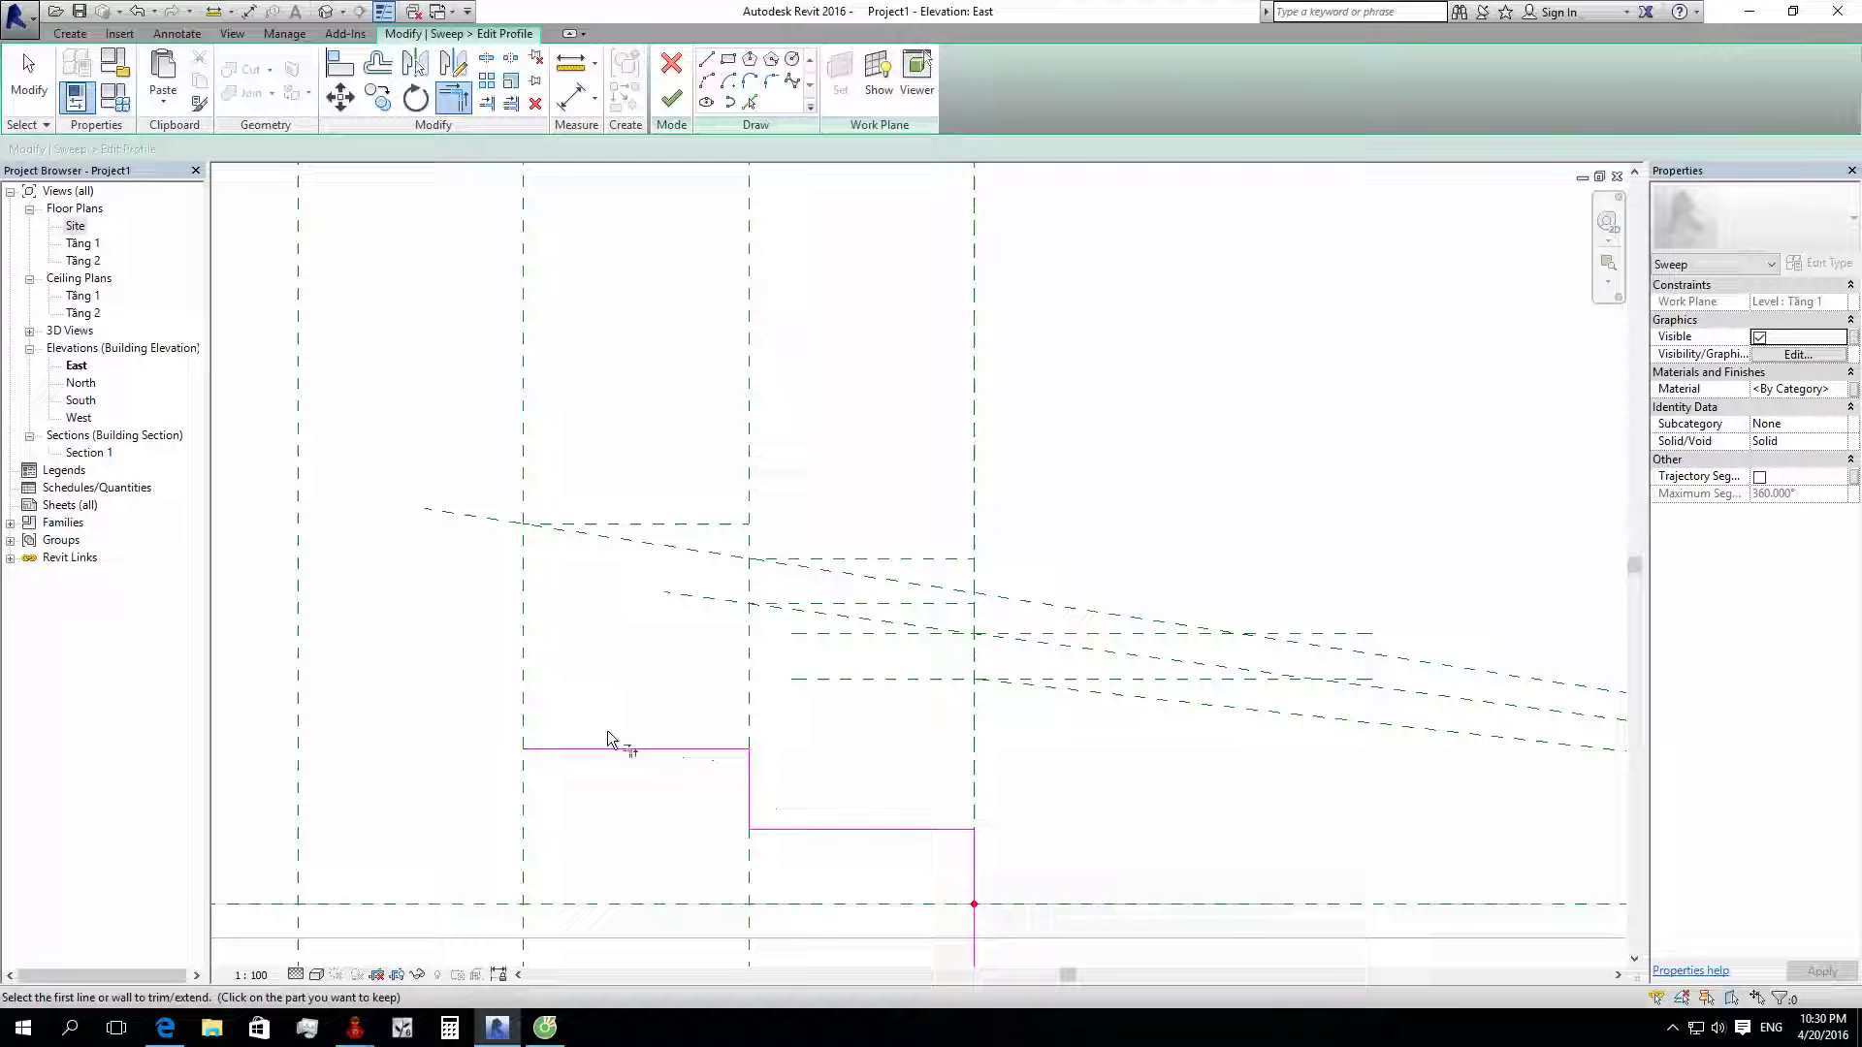
pyautogui.click(744, 109)
pyautogui.click(524, 666)
pyautogui.press('Escape')
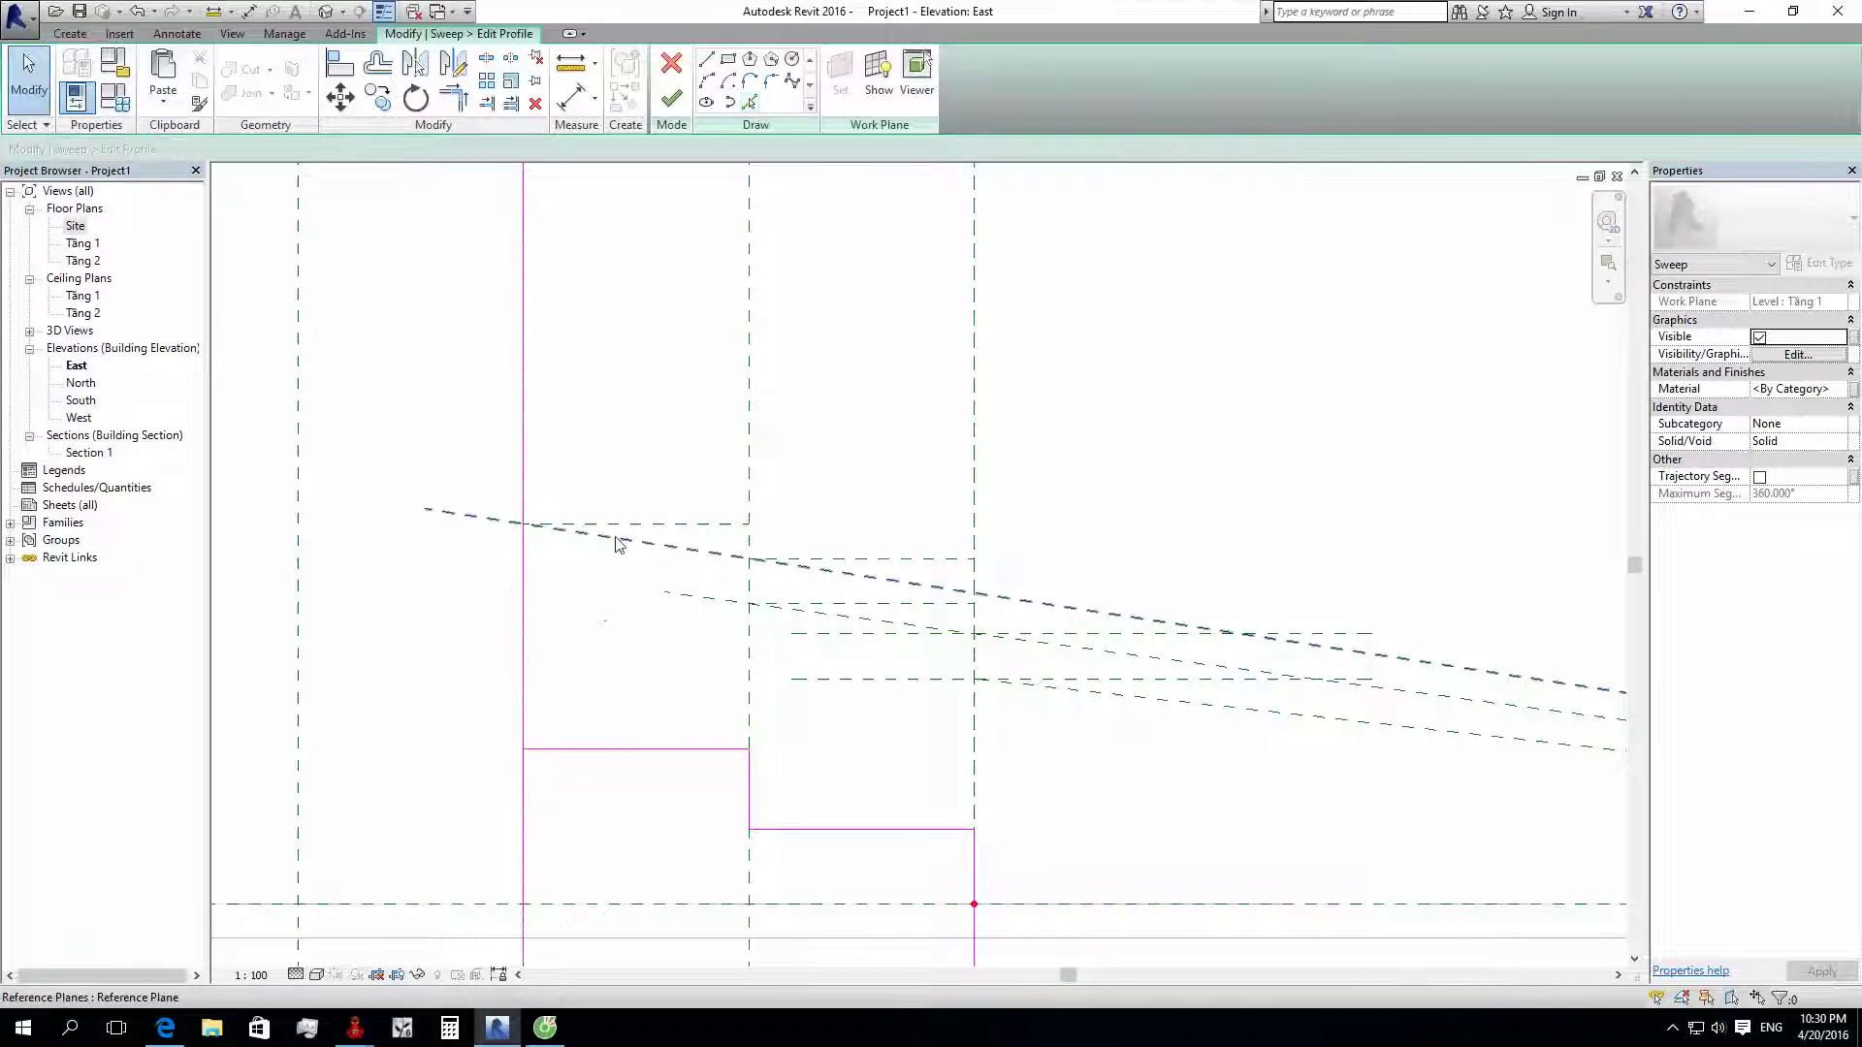
# Step: Copy the short horizontal reference plane 200 above the original
pyautogui.click(617, 525)
pyautogui.press('c')
pyautogui.press('o')
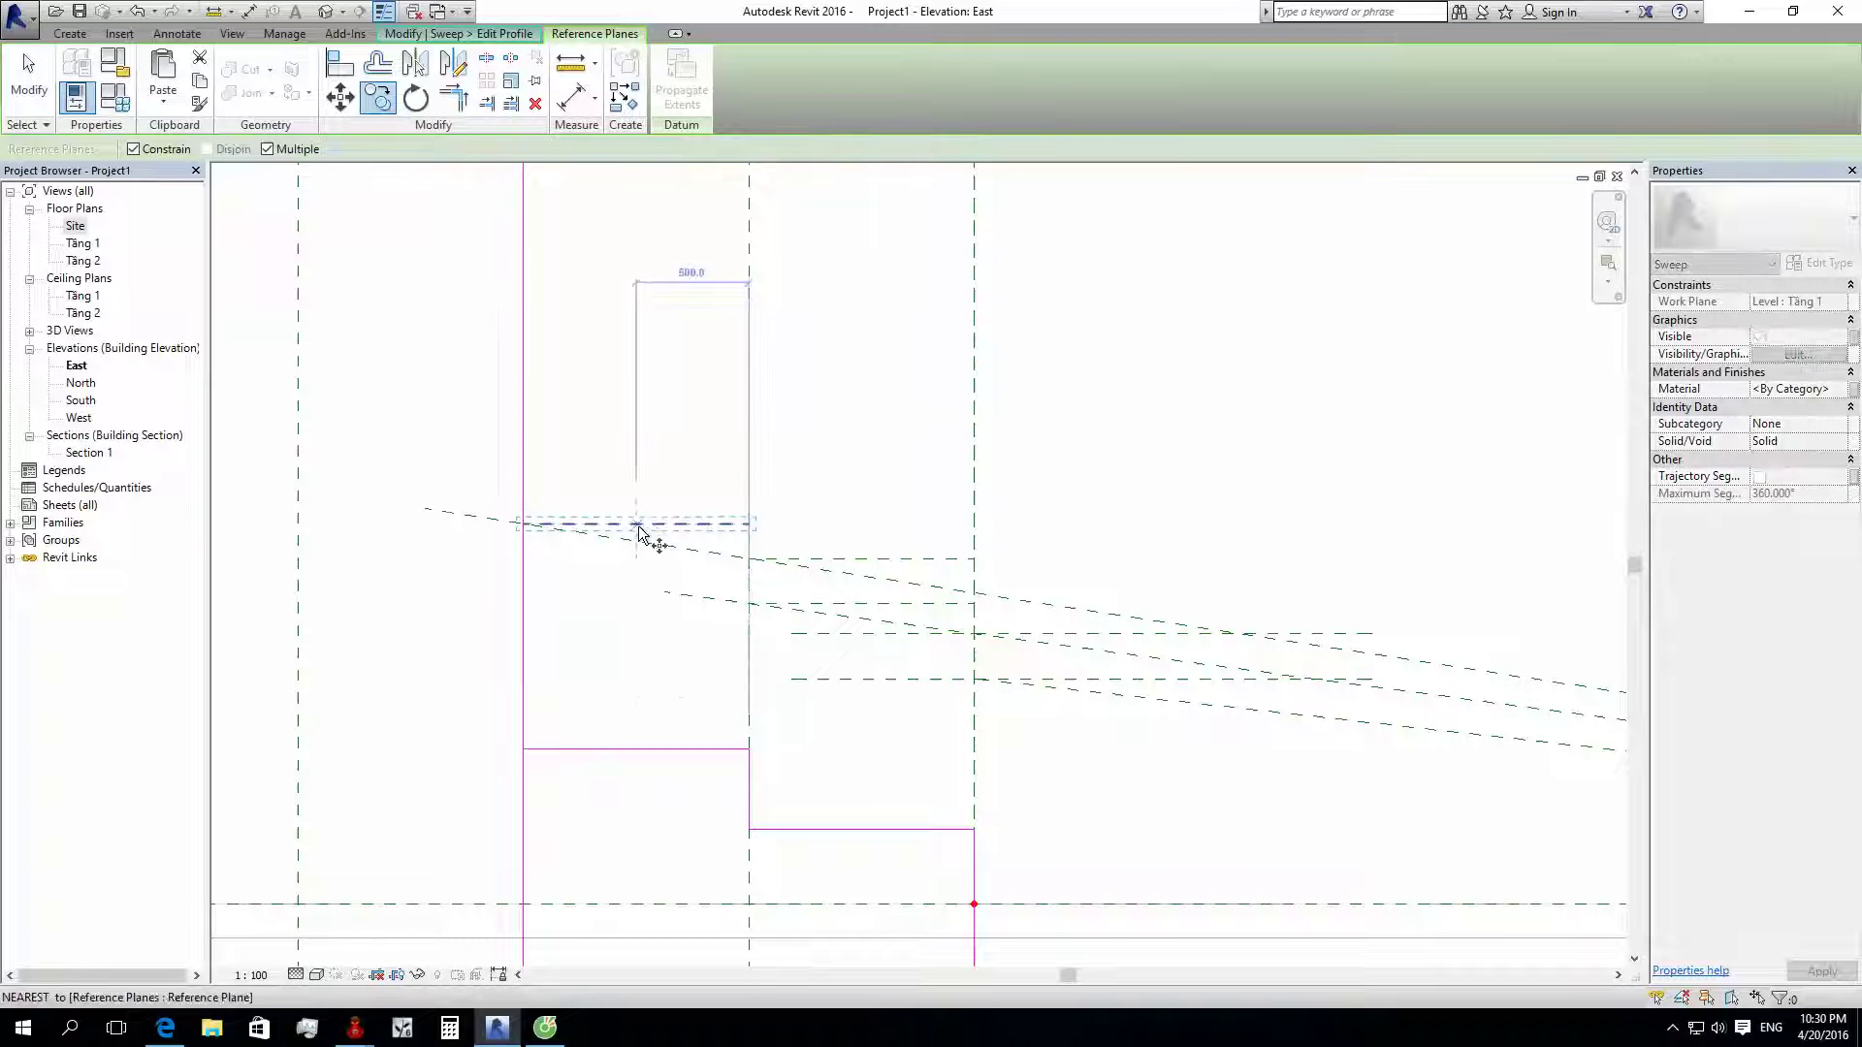
pyautogui.click(638, 527)
pyautogui.write('00.0')
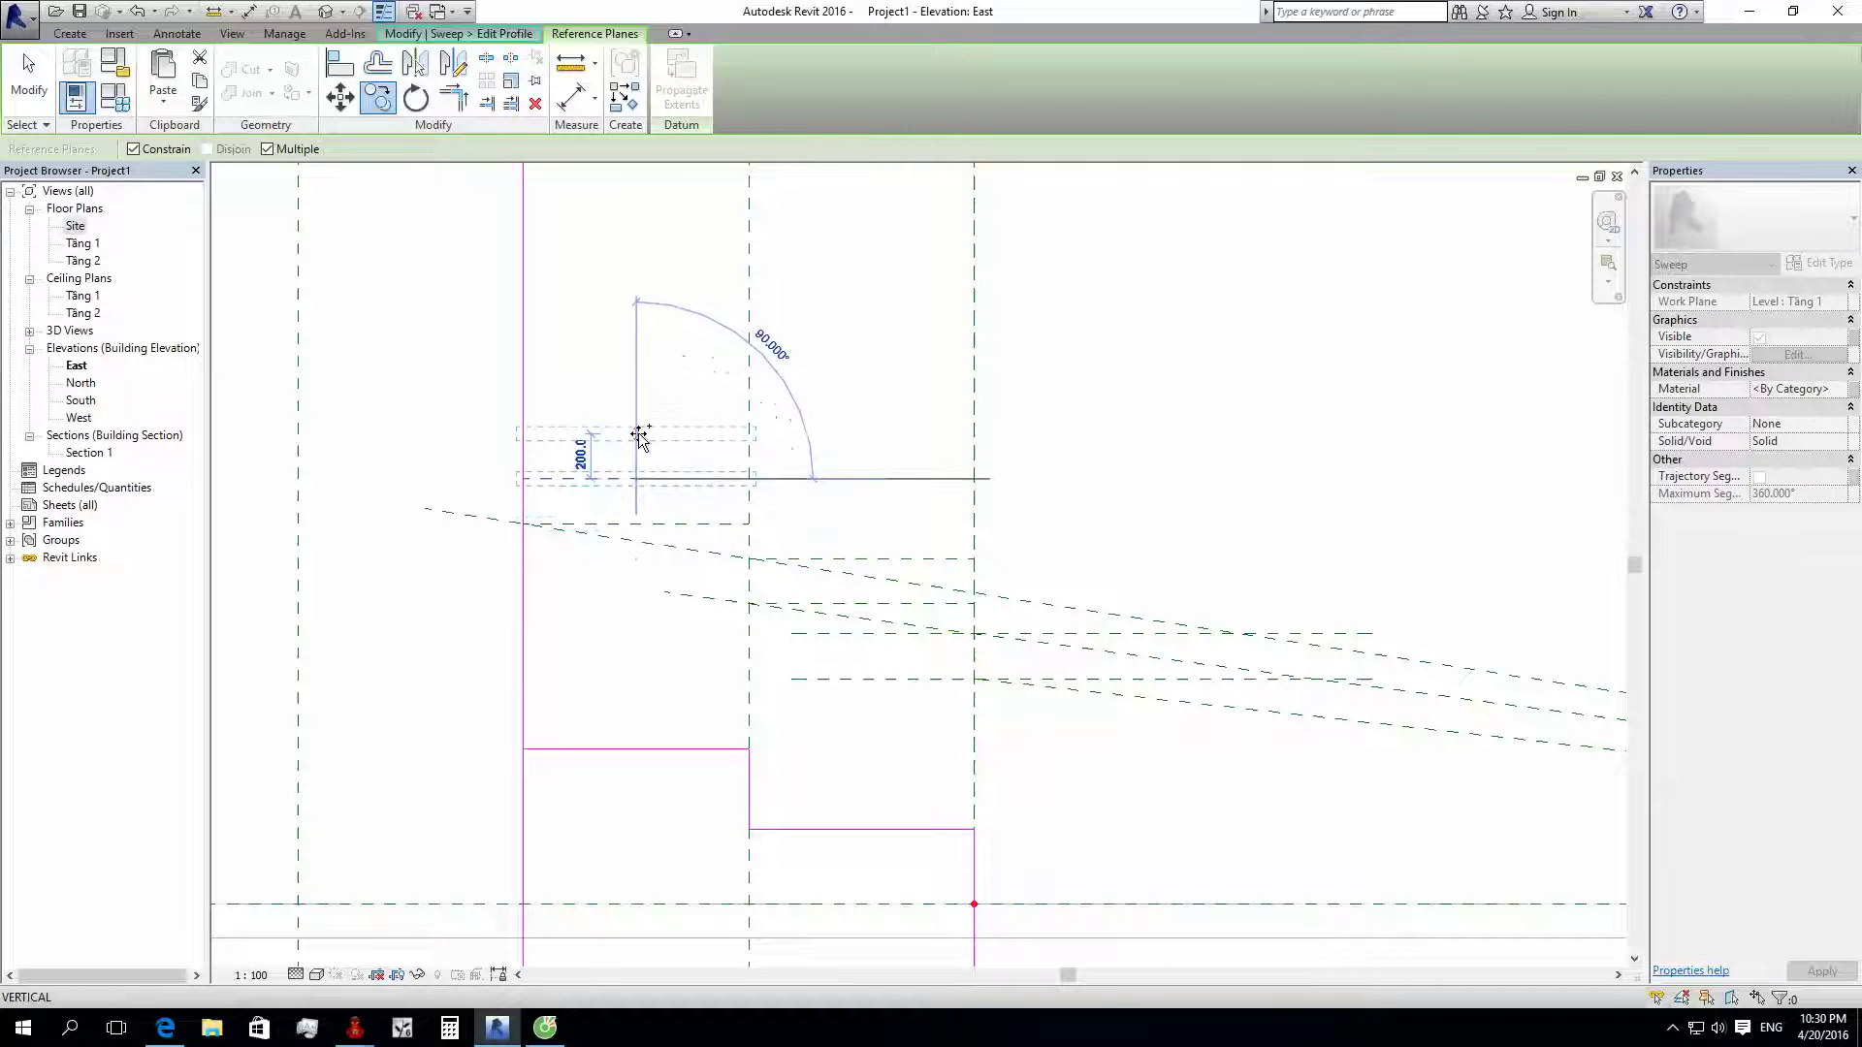
pyautogui.press('Return')
pyautogui.press('Escape')
# Step: Add a reference plane from the line endpoint and extend its end further left
pyautogui.press('r')
pyautogui.press('p')
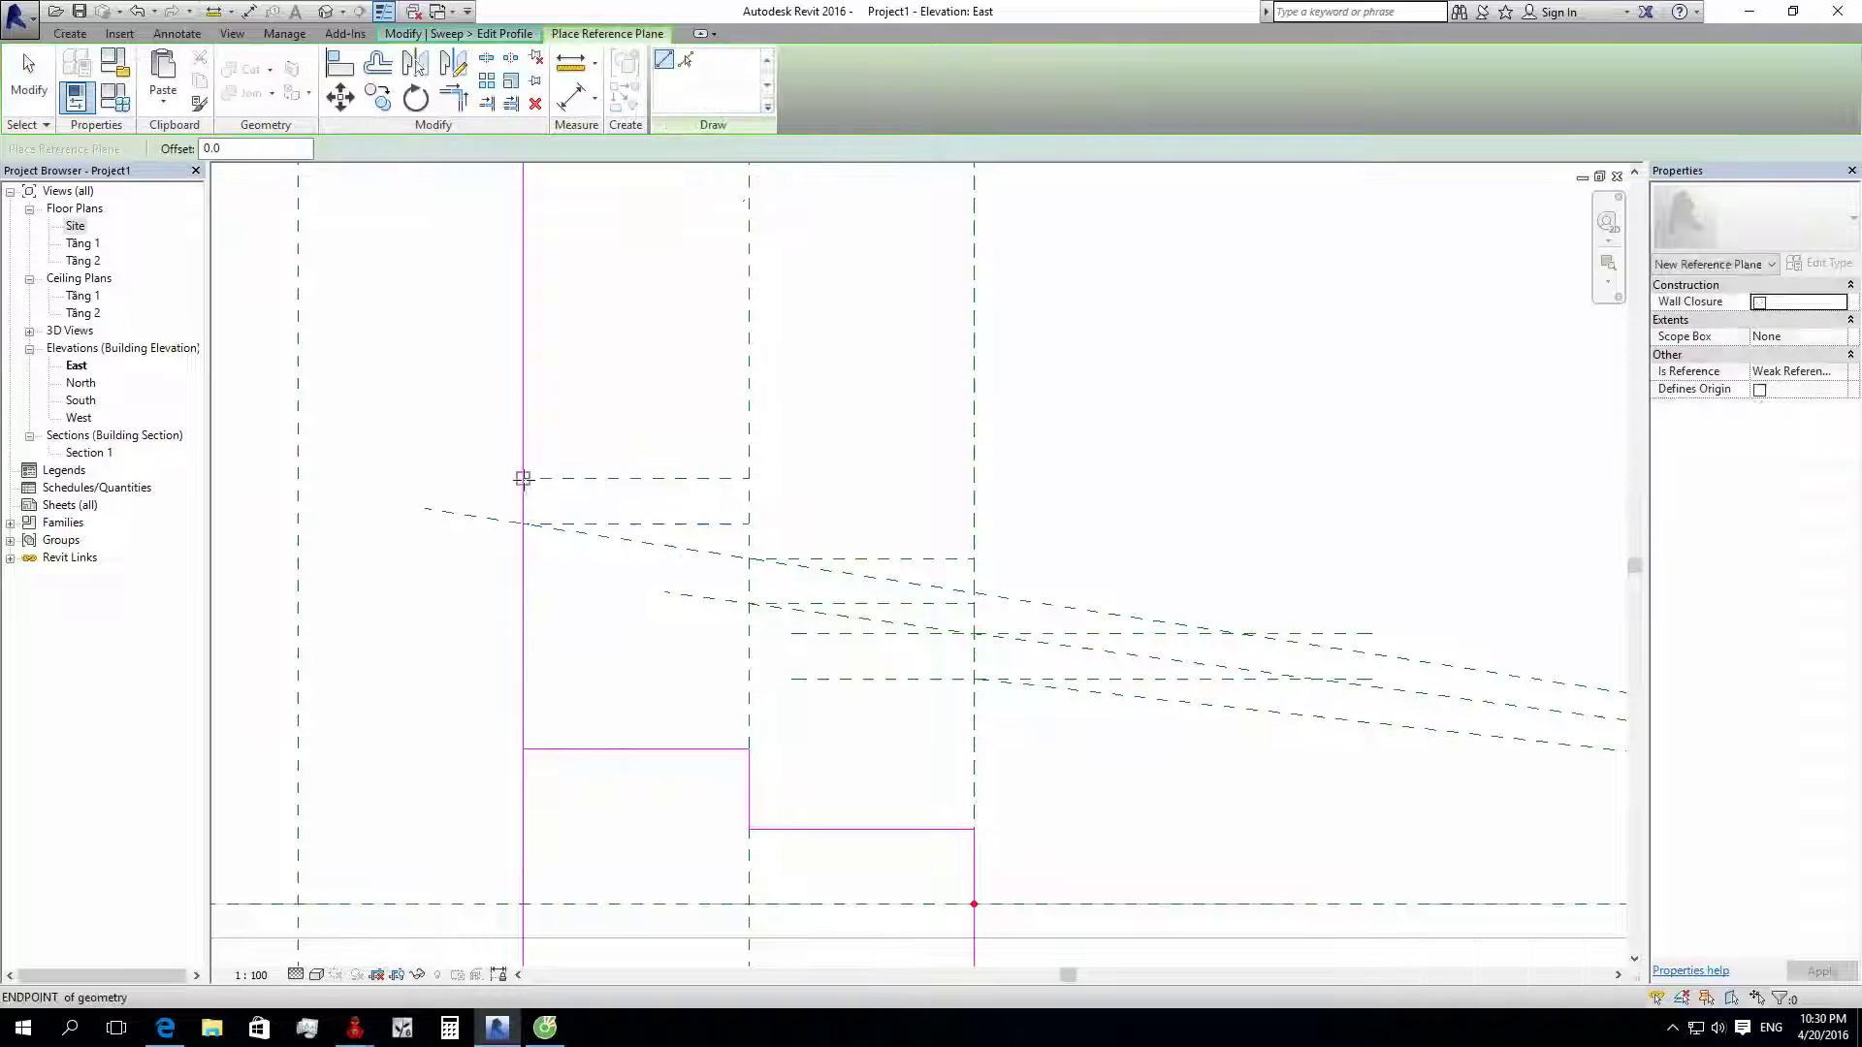
pyautogui.scroll(-3, 592, 485)
pyautogui.click(1089, 606)
pyautogui.click(1115, 445)
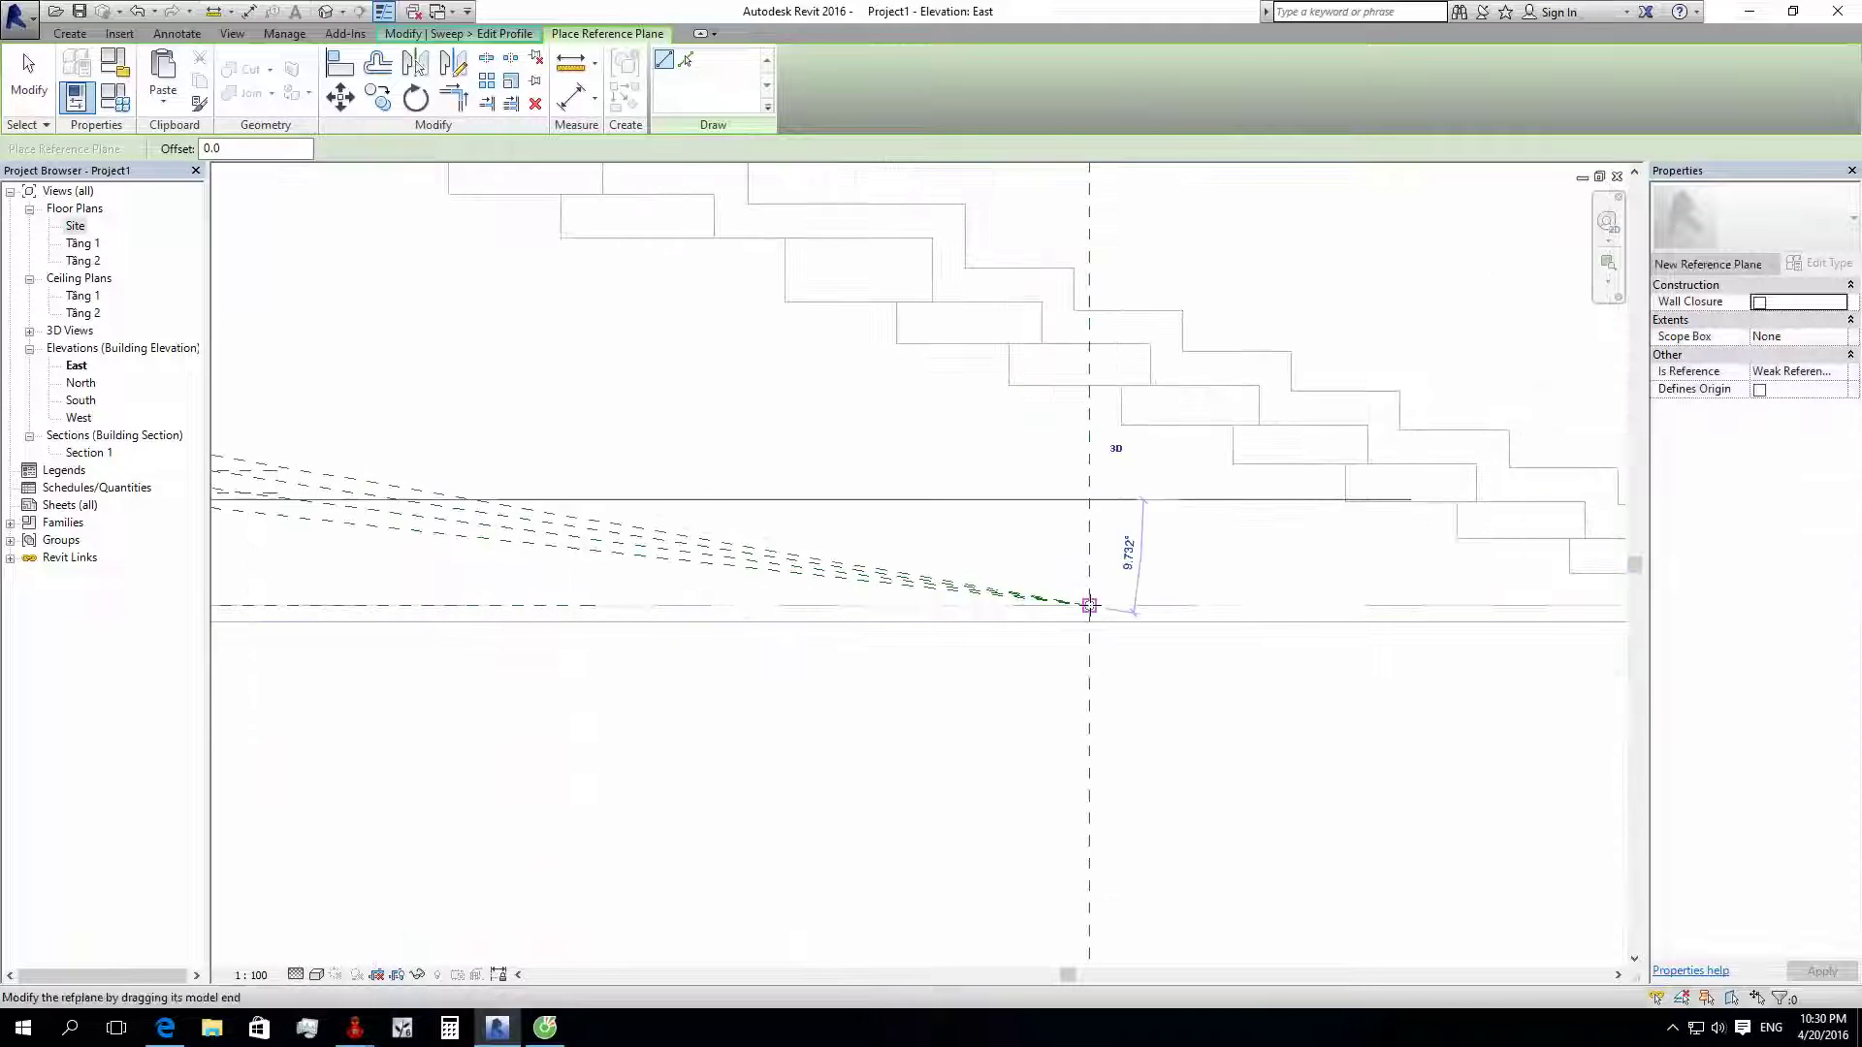
pyautogui.scroll(5, 970, 579)
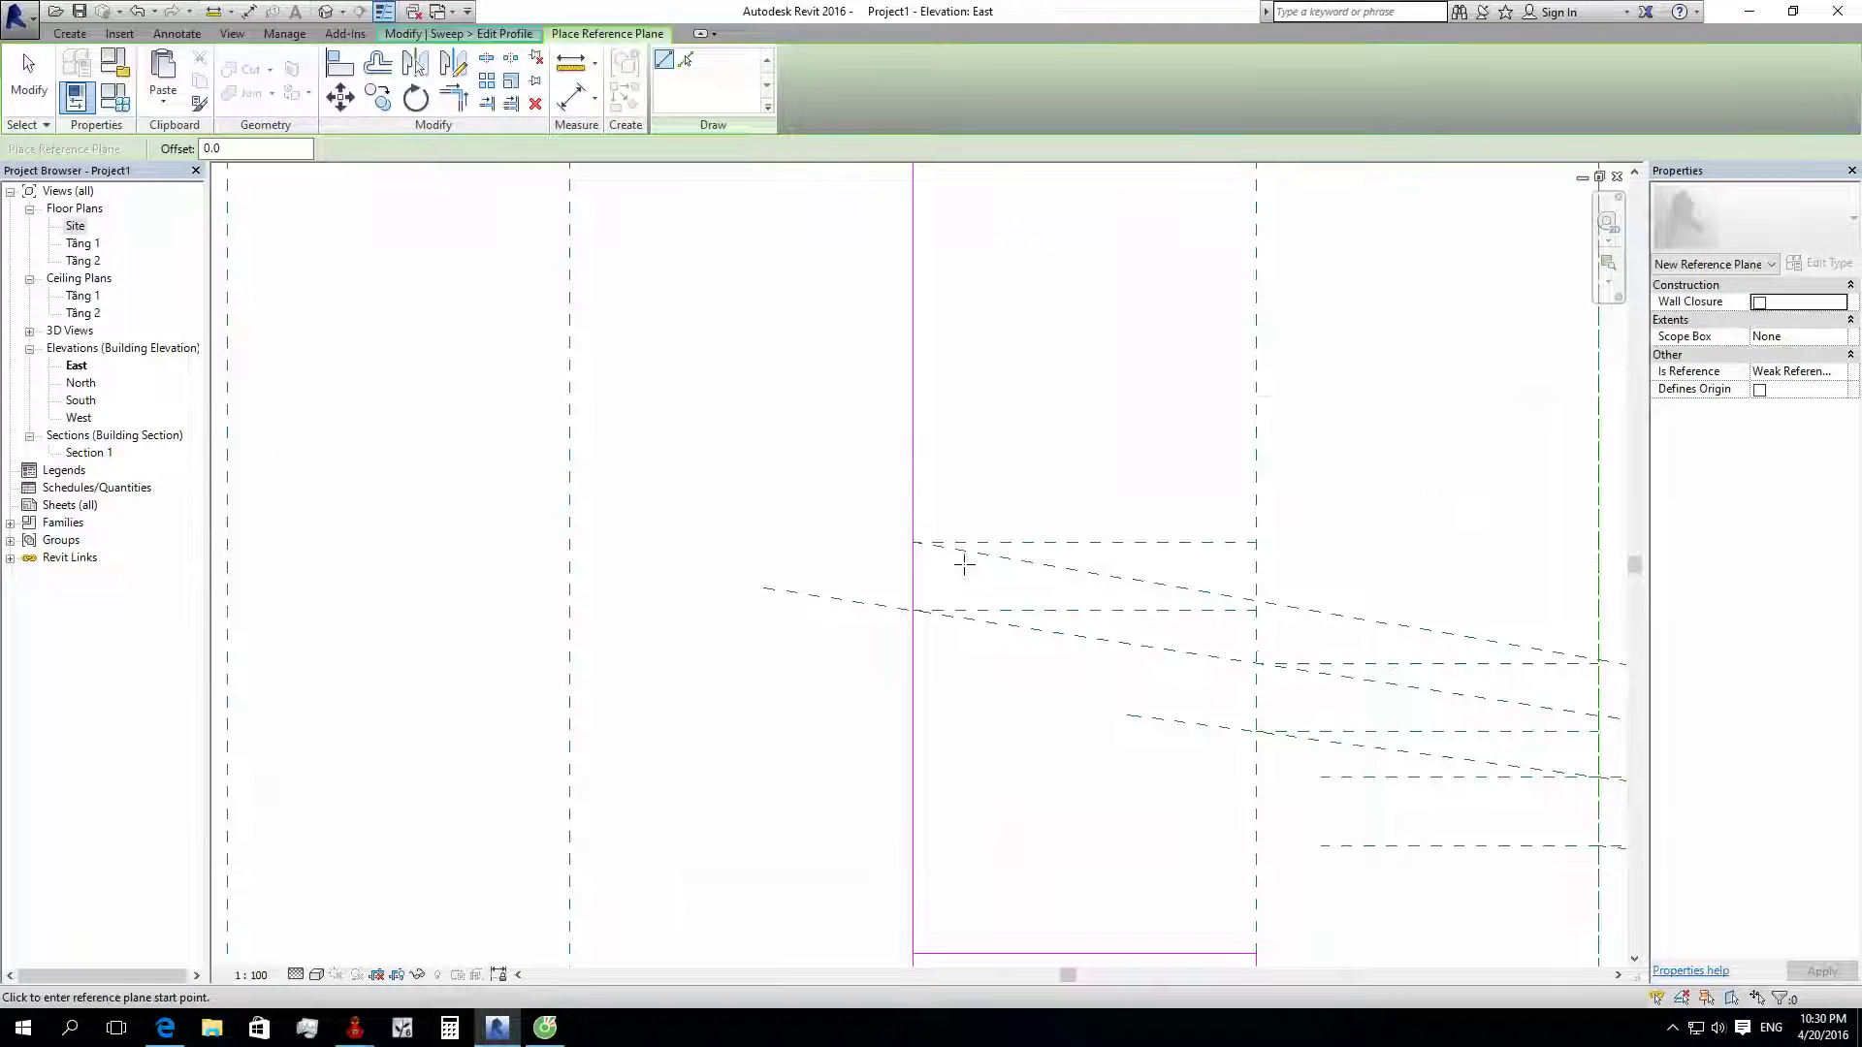
pyautogui.press('Escape')
pyautogui.click(970, 552)
pyautogui.moveTo(913, 542); pyautogui.dragTo(638, 494)
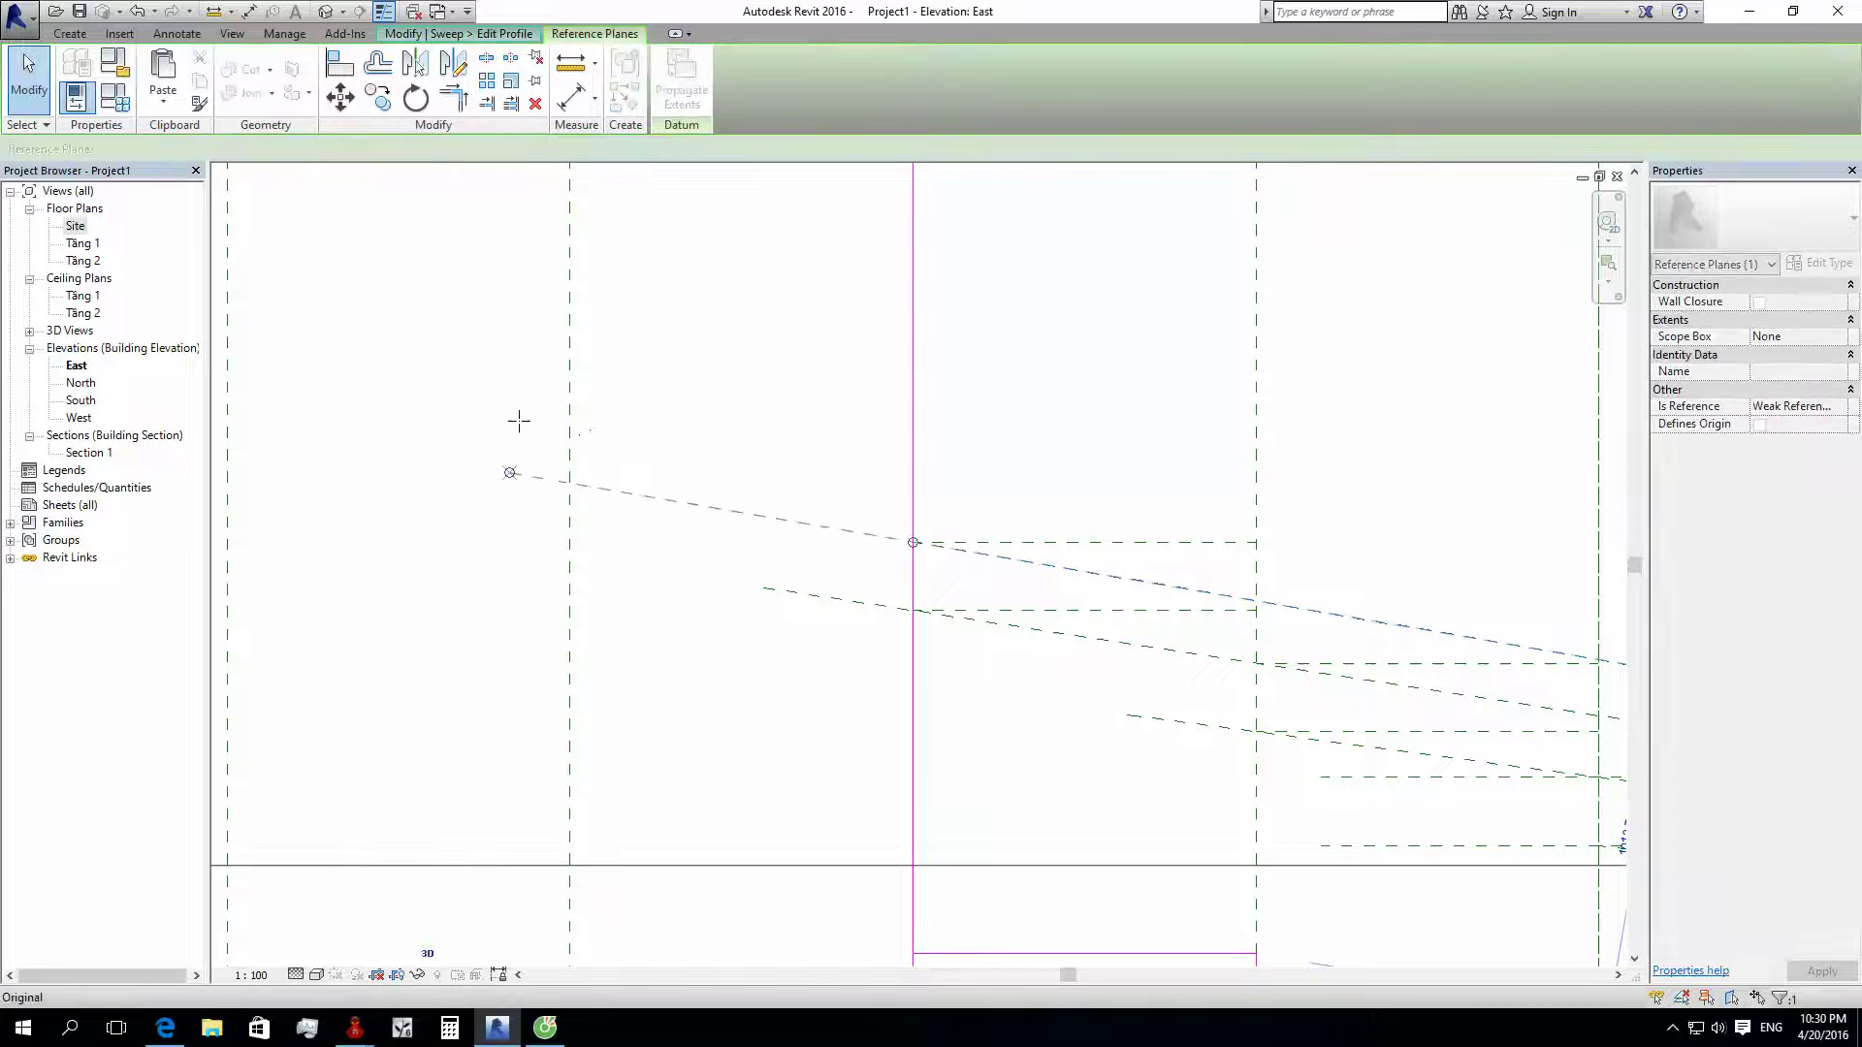
pyautogui.press('Escape')
# Step: Add a horizontal reference plane at the intersection, then trace and delete an unwanted profile line
pyautogui.press('r')
pyautogui.press('p')
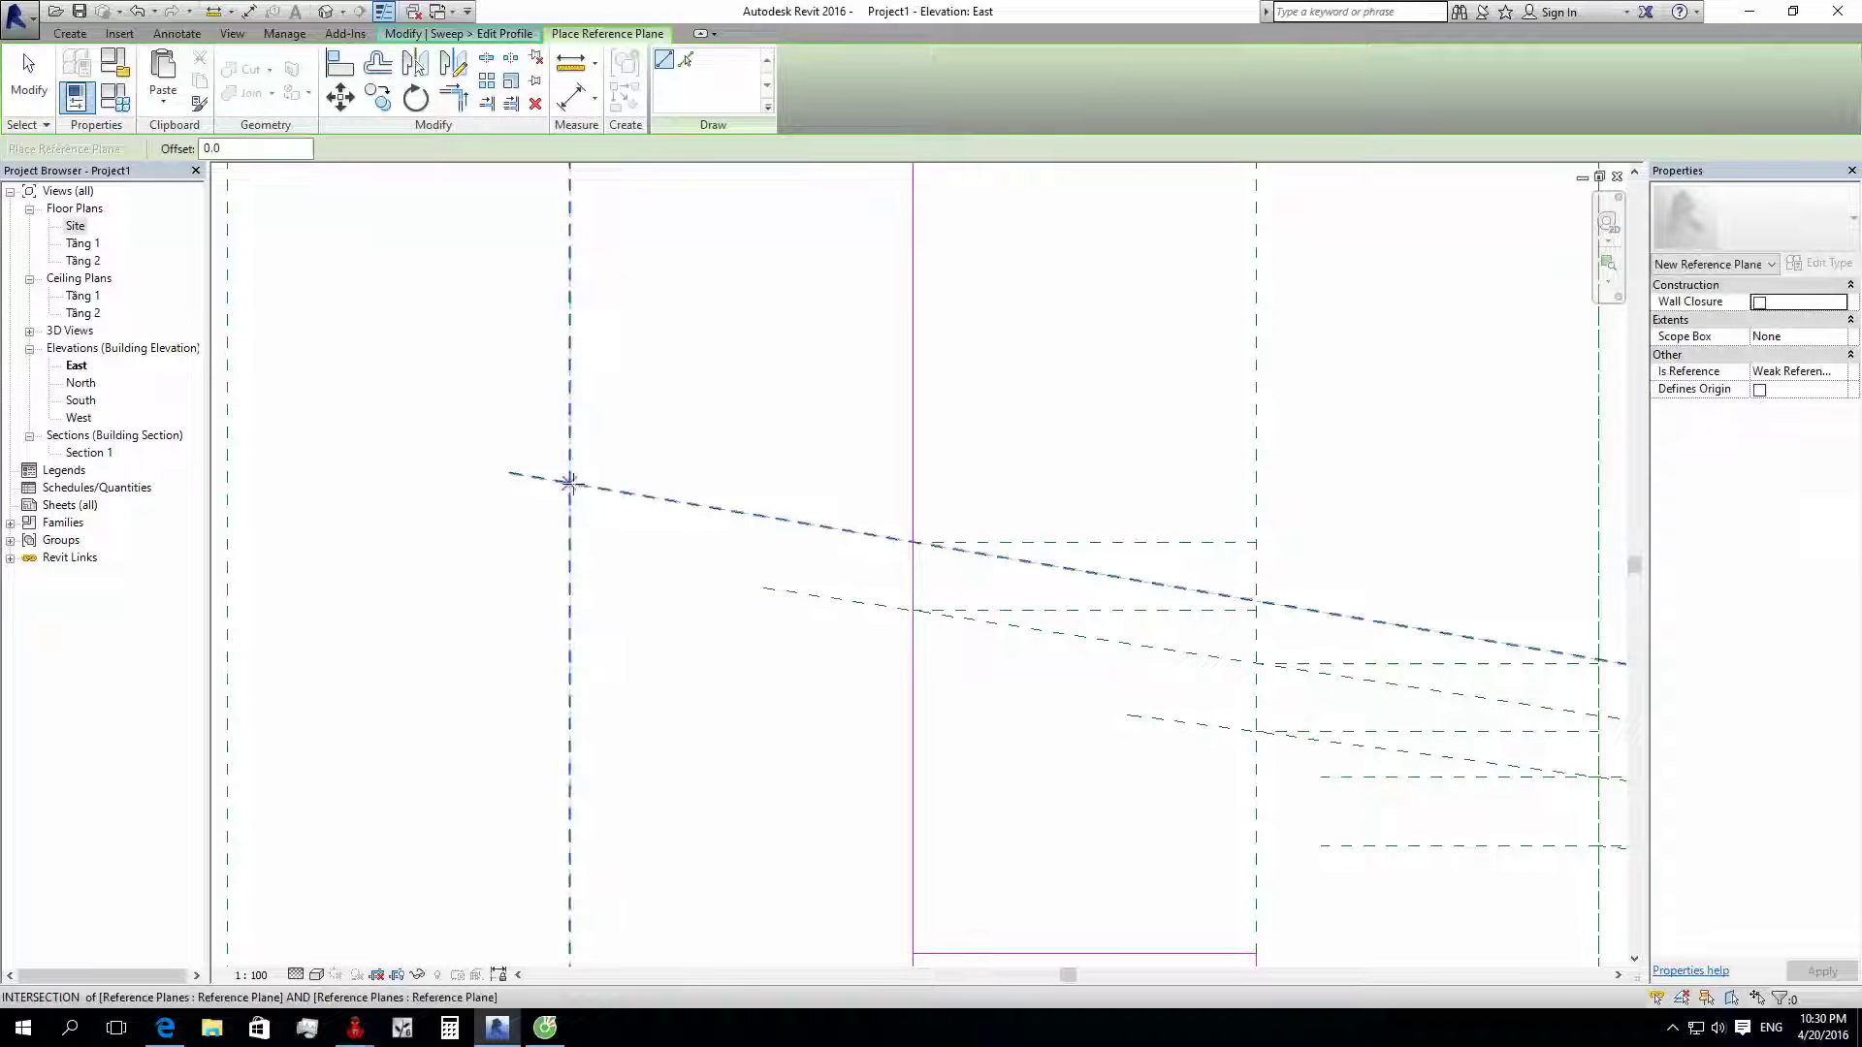
pyautogui.click(570, 482)
pyautogui.click(911, 483)
pyautogui.press('Escape')
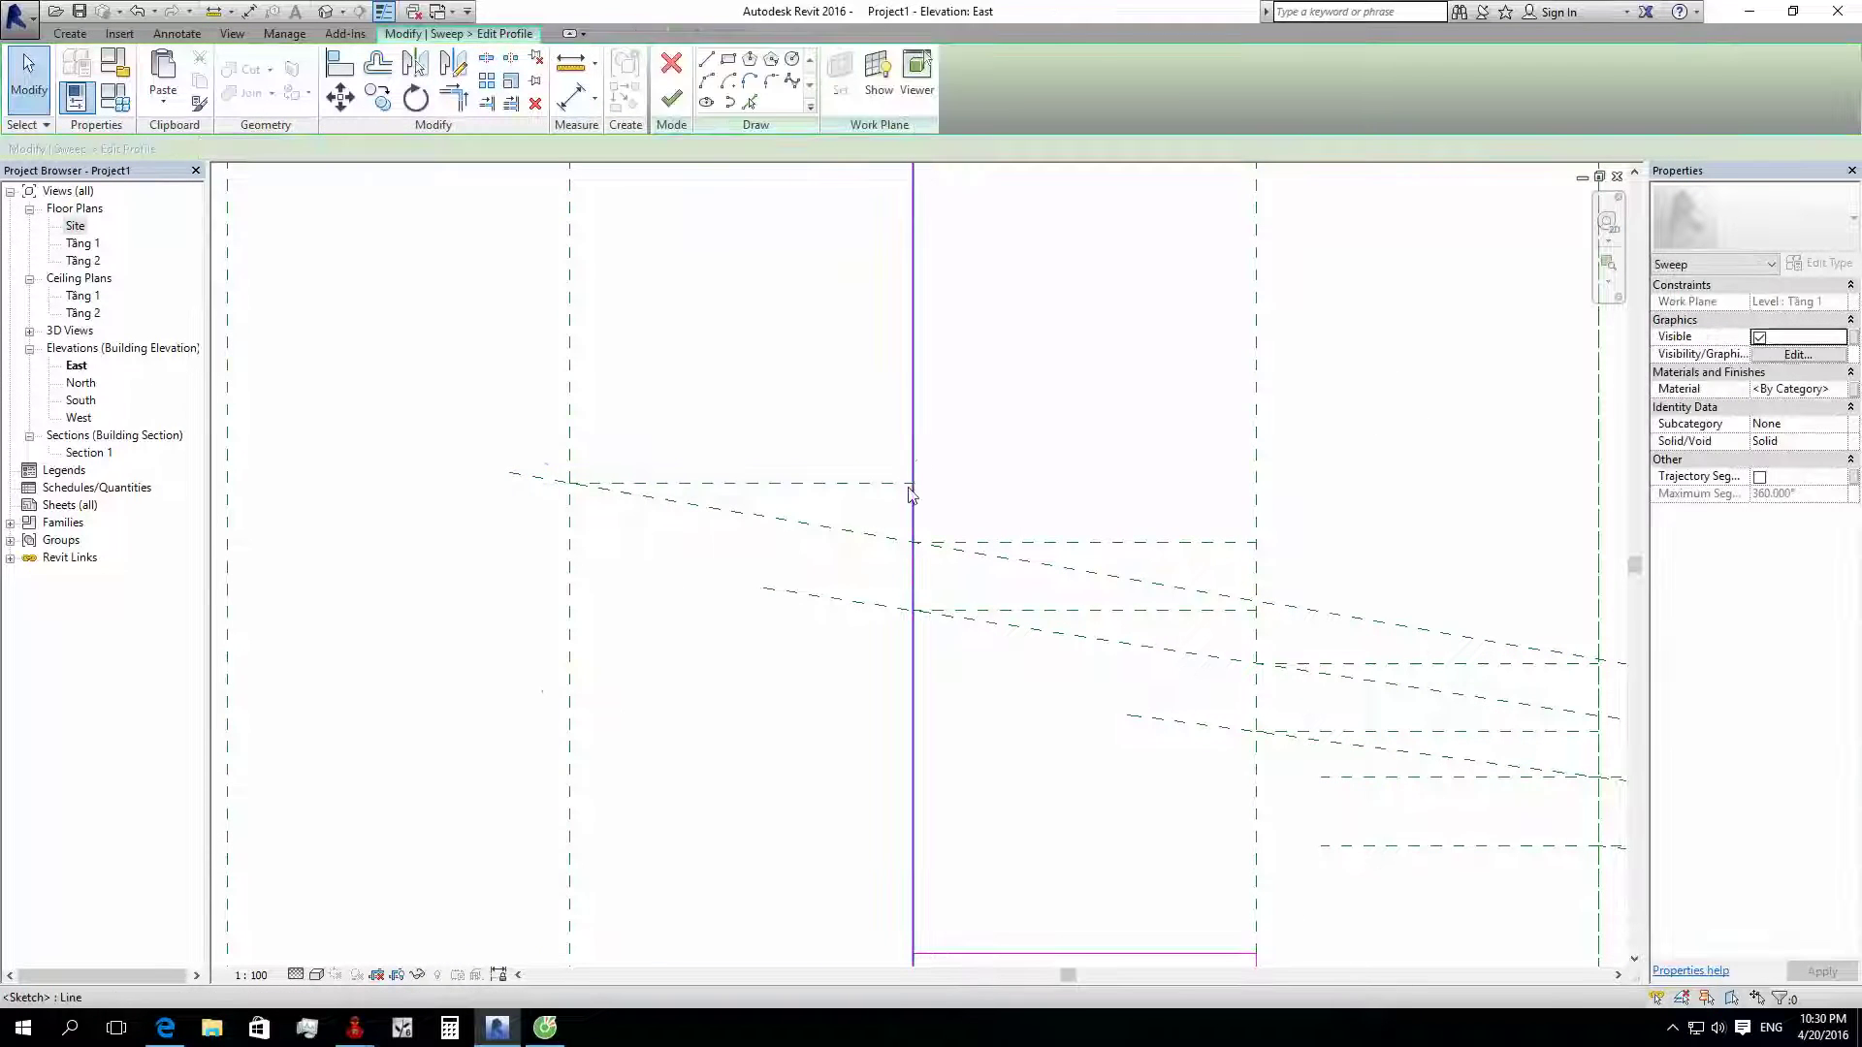
pyautogui.scroll(-2, 900, 407)
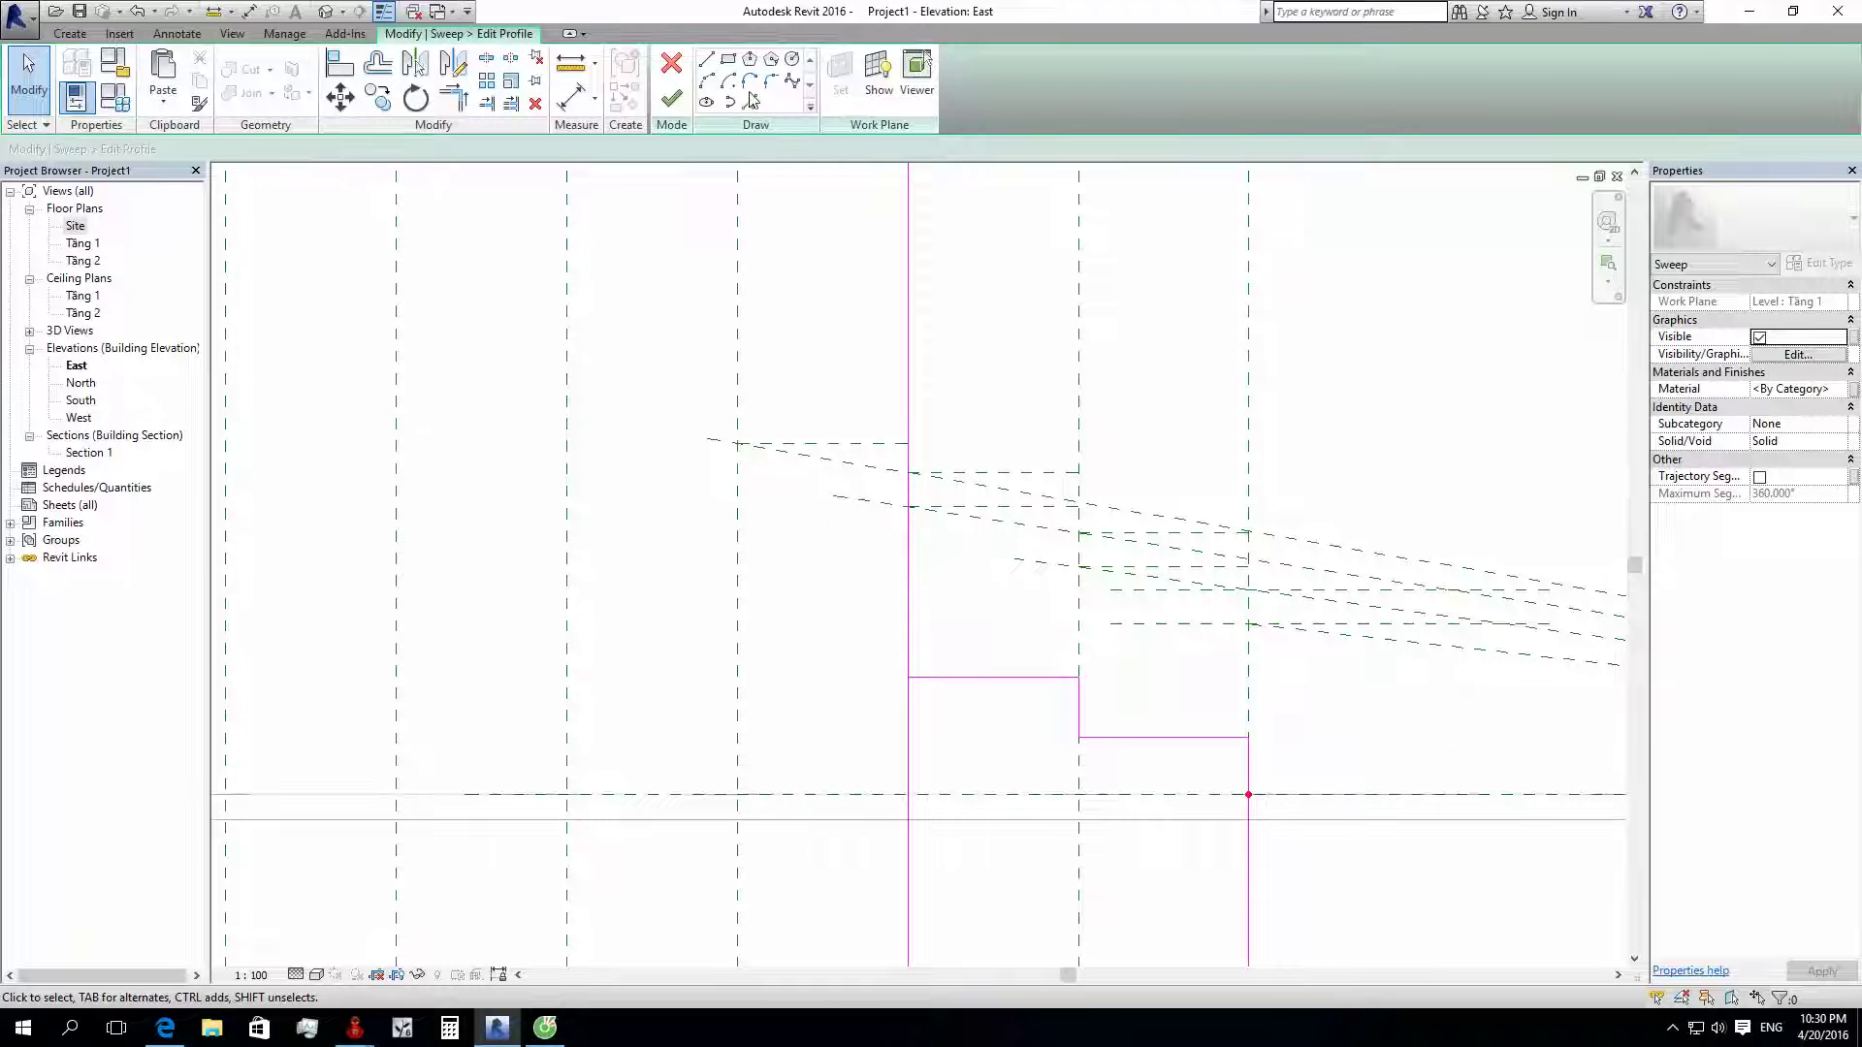
pyautogui.click(750, 101)
pyautogui.click(840, 447)
pyautogui.press('Escape')
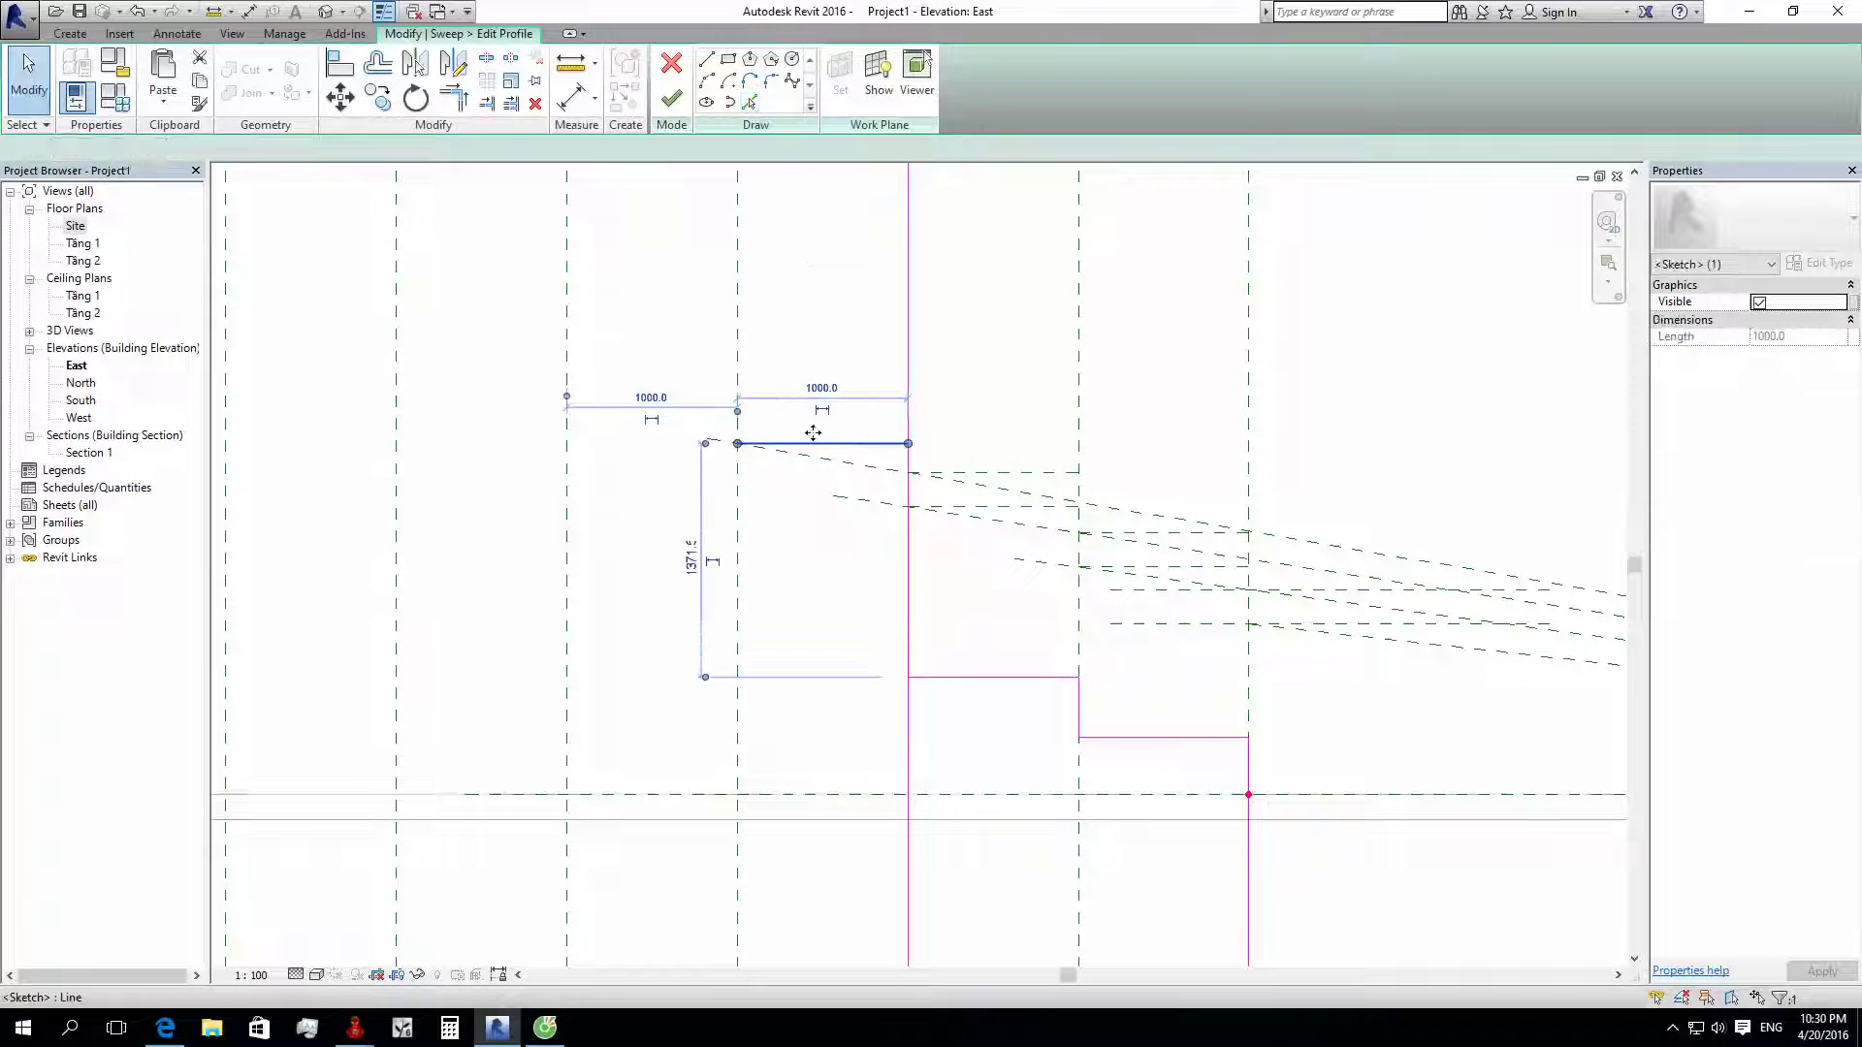
pyautogui.press('Delete')
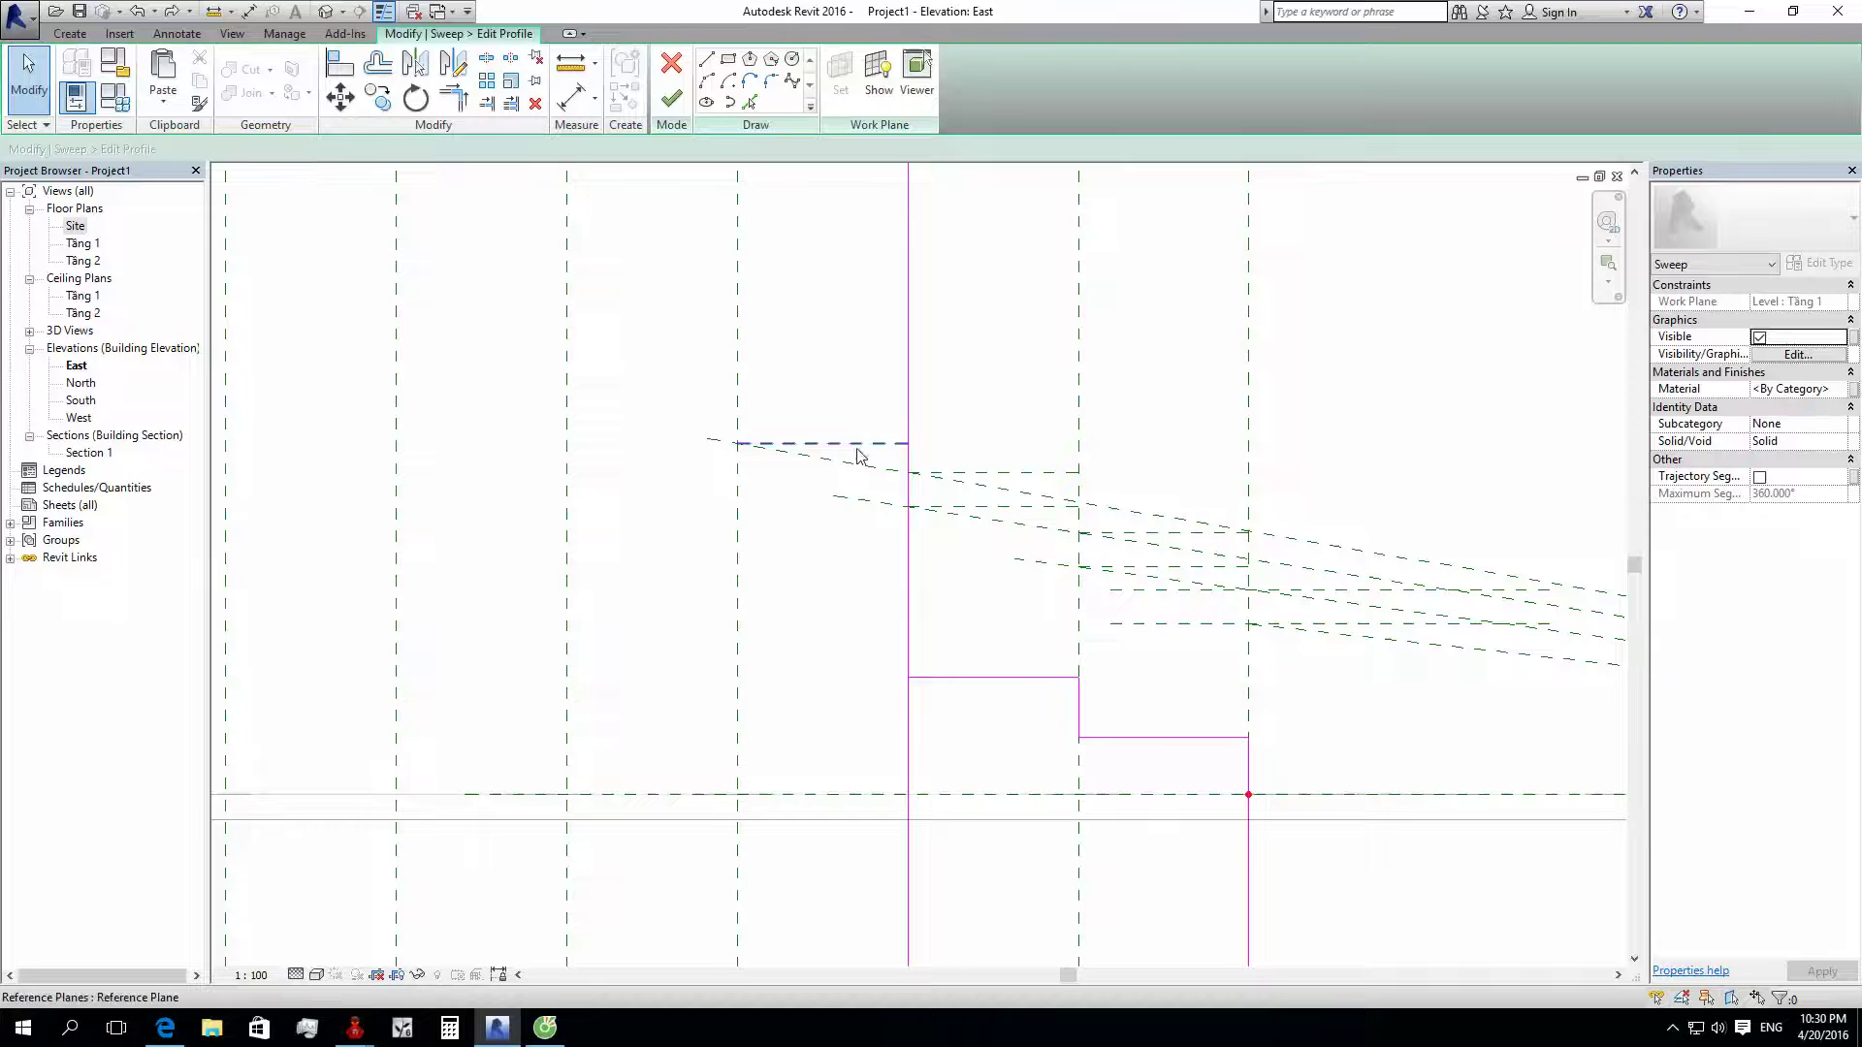
# Step: Copy the top-step reference plane lower down
pyautogui.click(844, 443)
pyautogui.press('c')
pyautogui.press('o')
pyautogui.click(582, 323)
pyautogui.write('126')
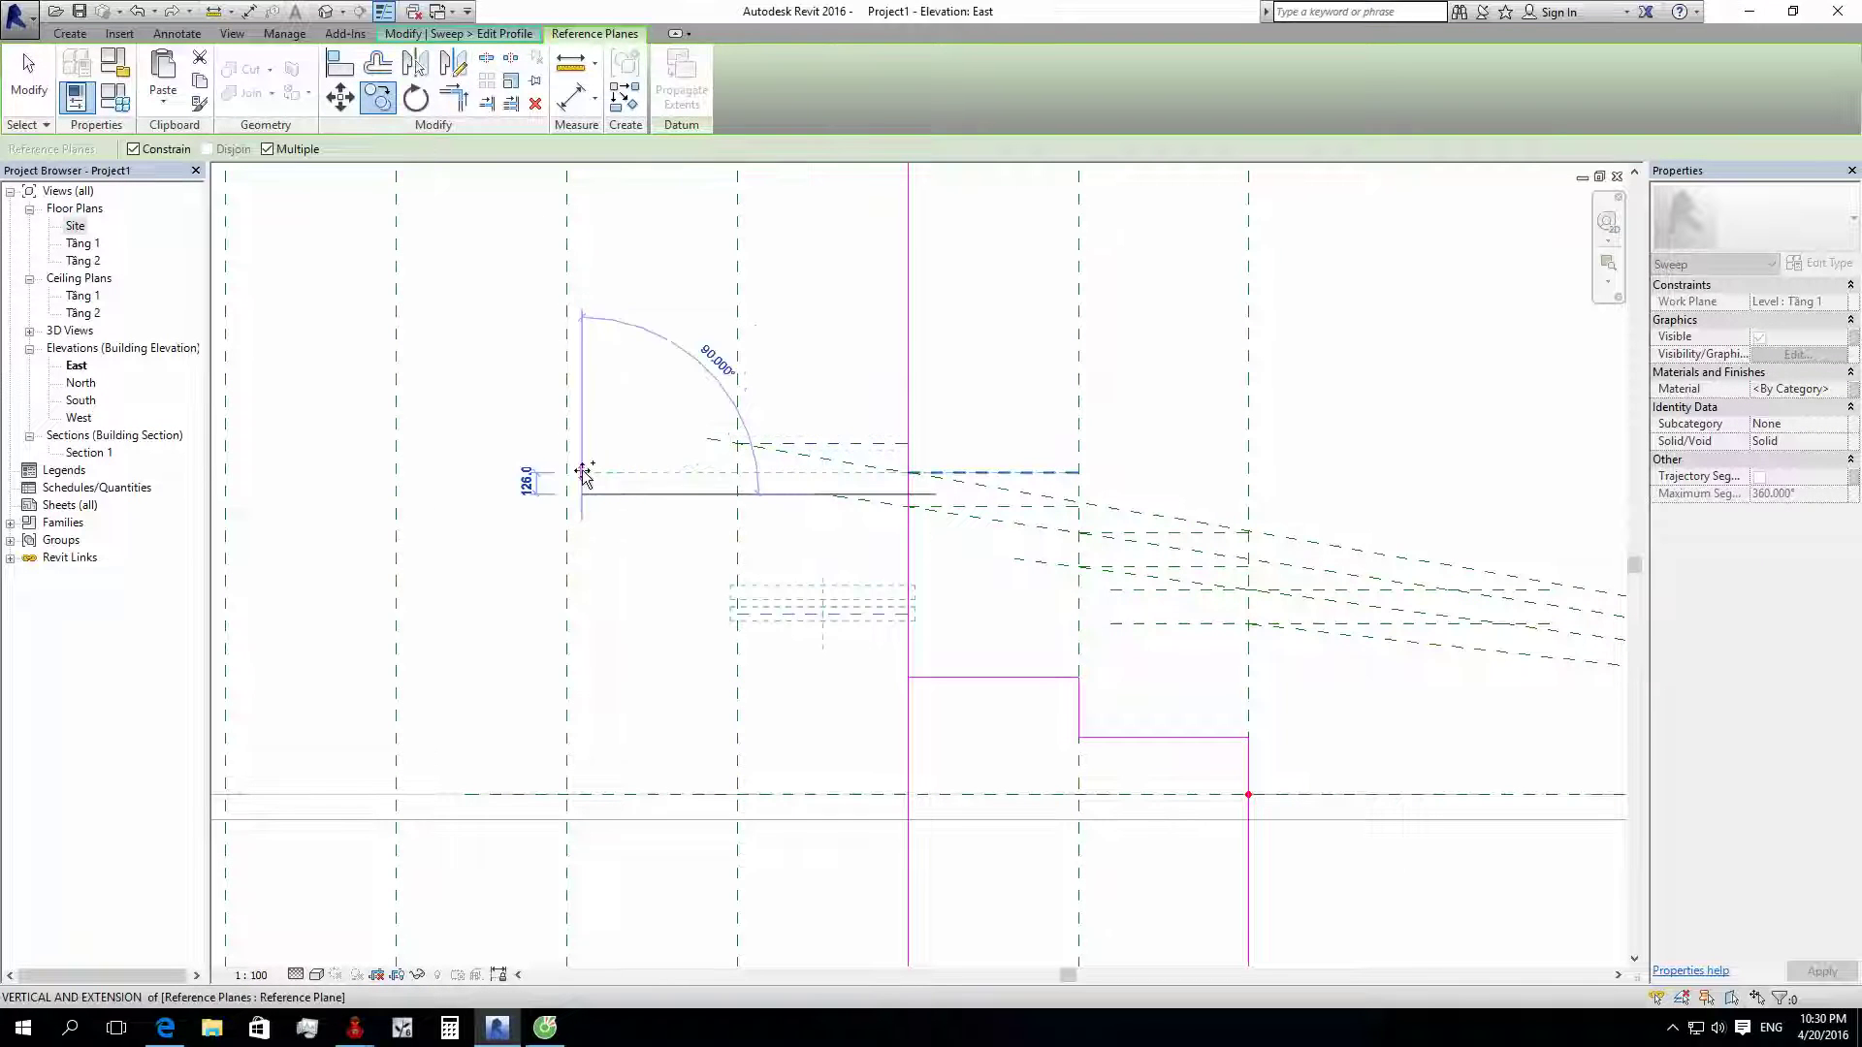
pyautogui.press('Return')
pyautogui.press('Escape')
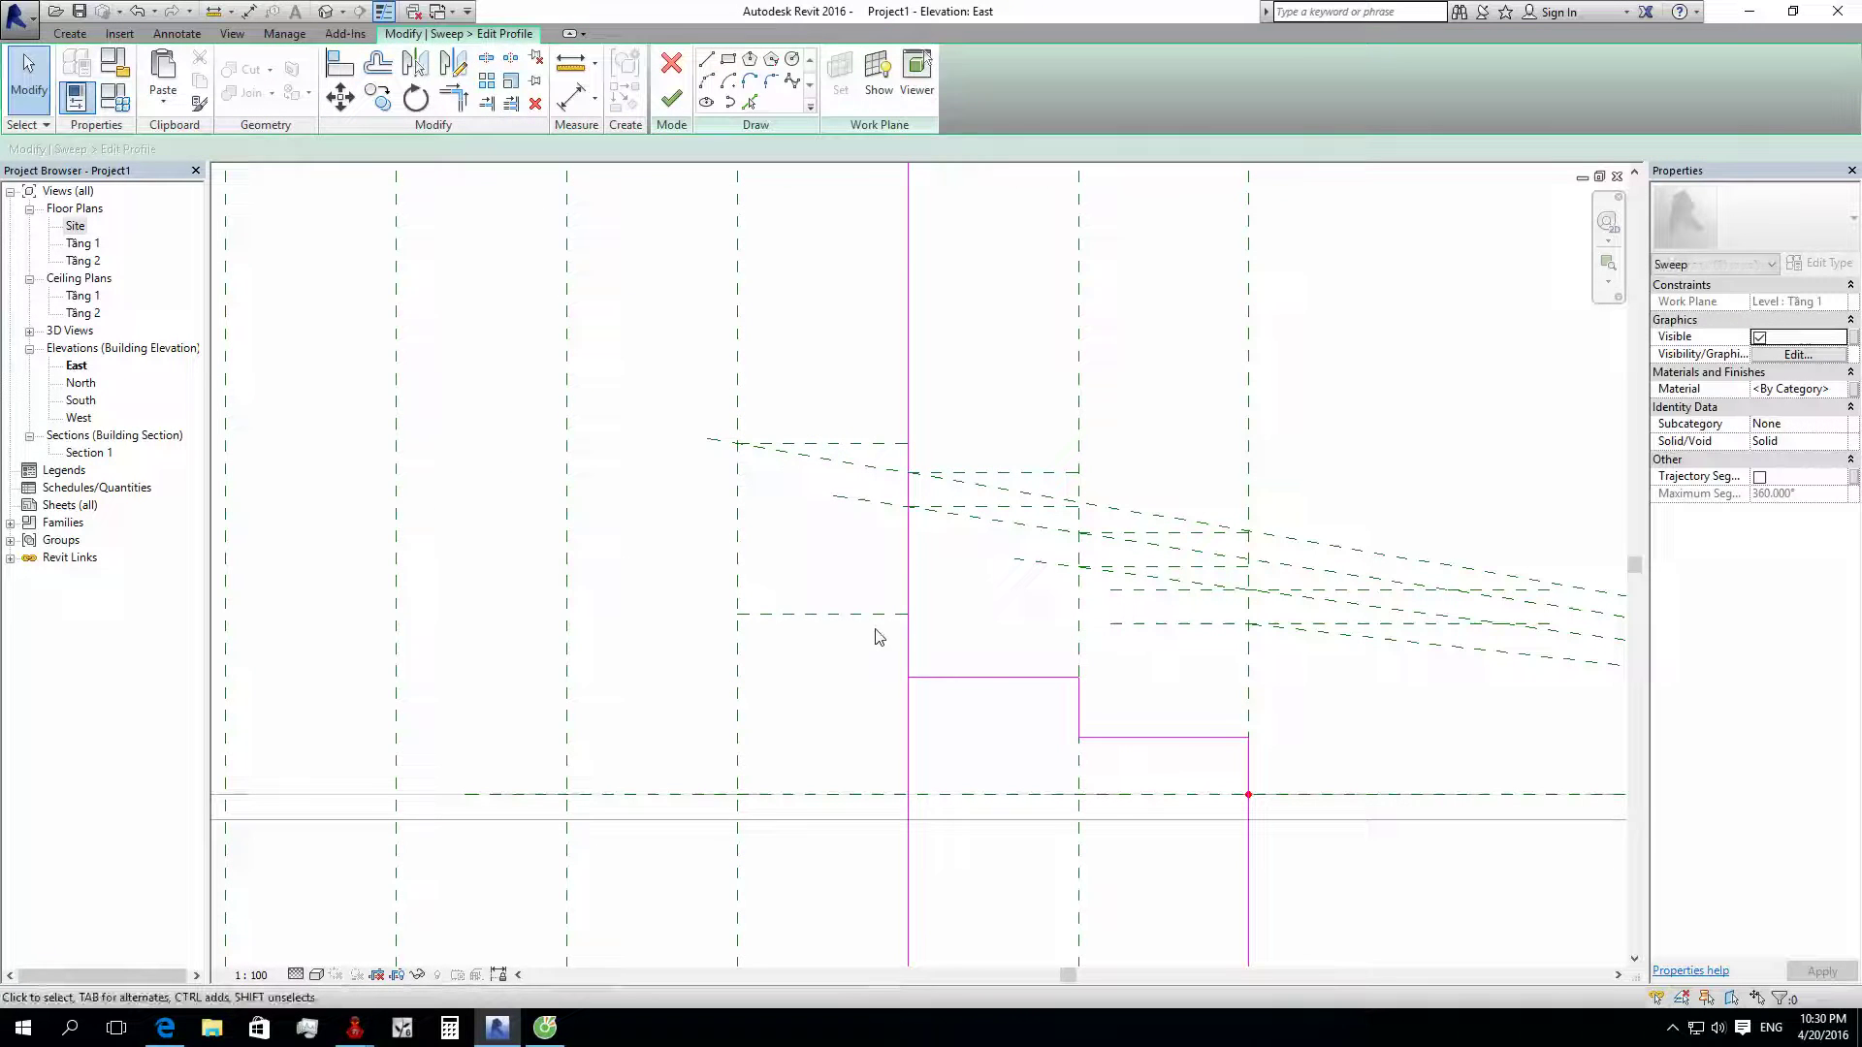
# Step: Trim the vertical profile line to form a step corner
pyautogui.press('t')
pyautogui.press('r')
pyautogui.click(913, 655)
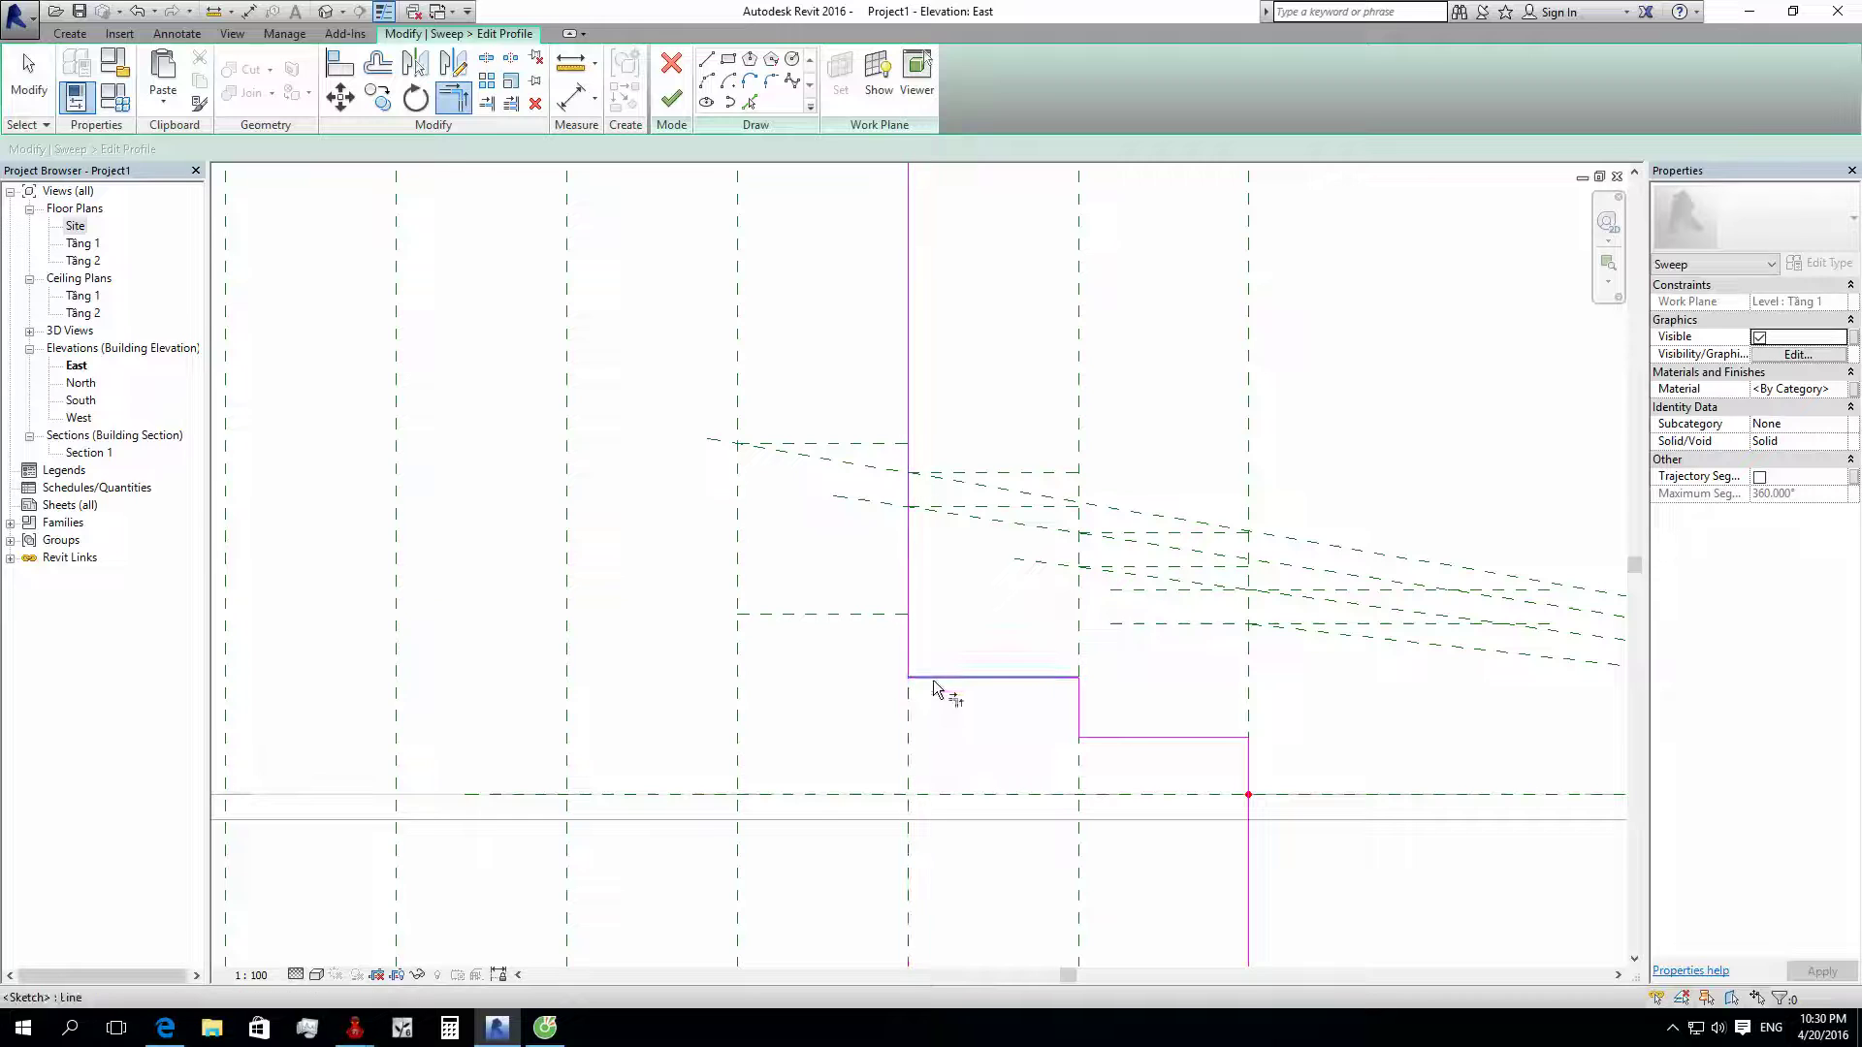
pyautogui.click(749, 102)
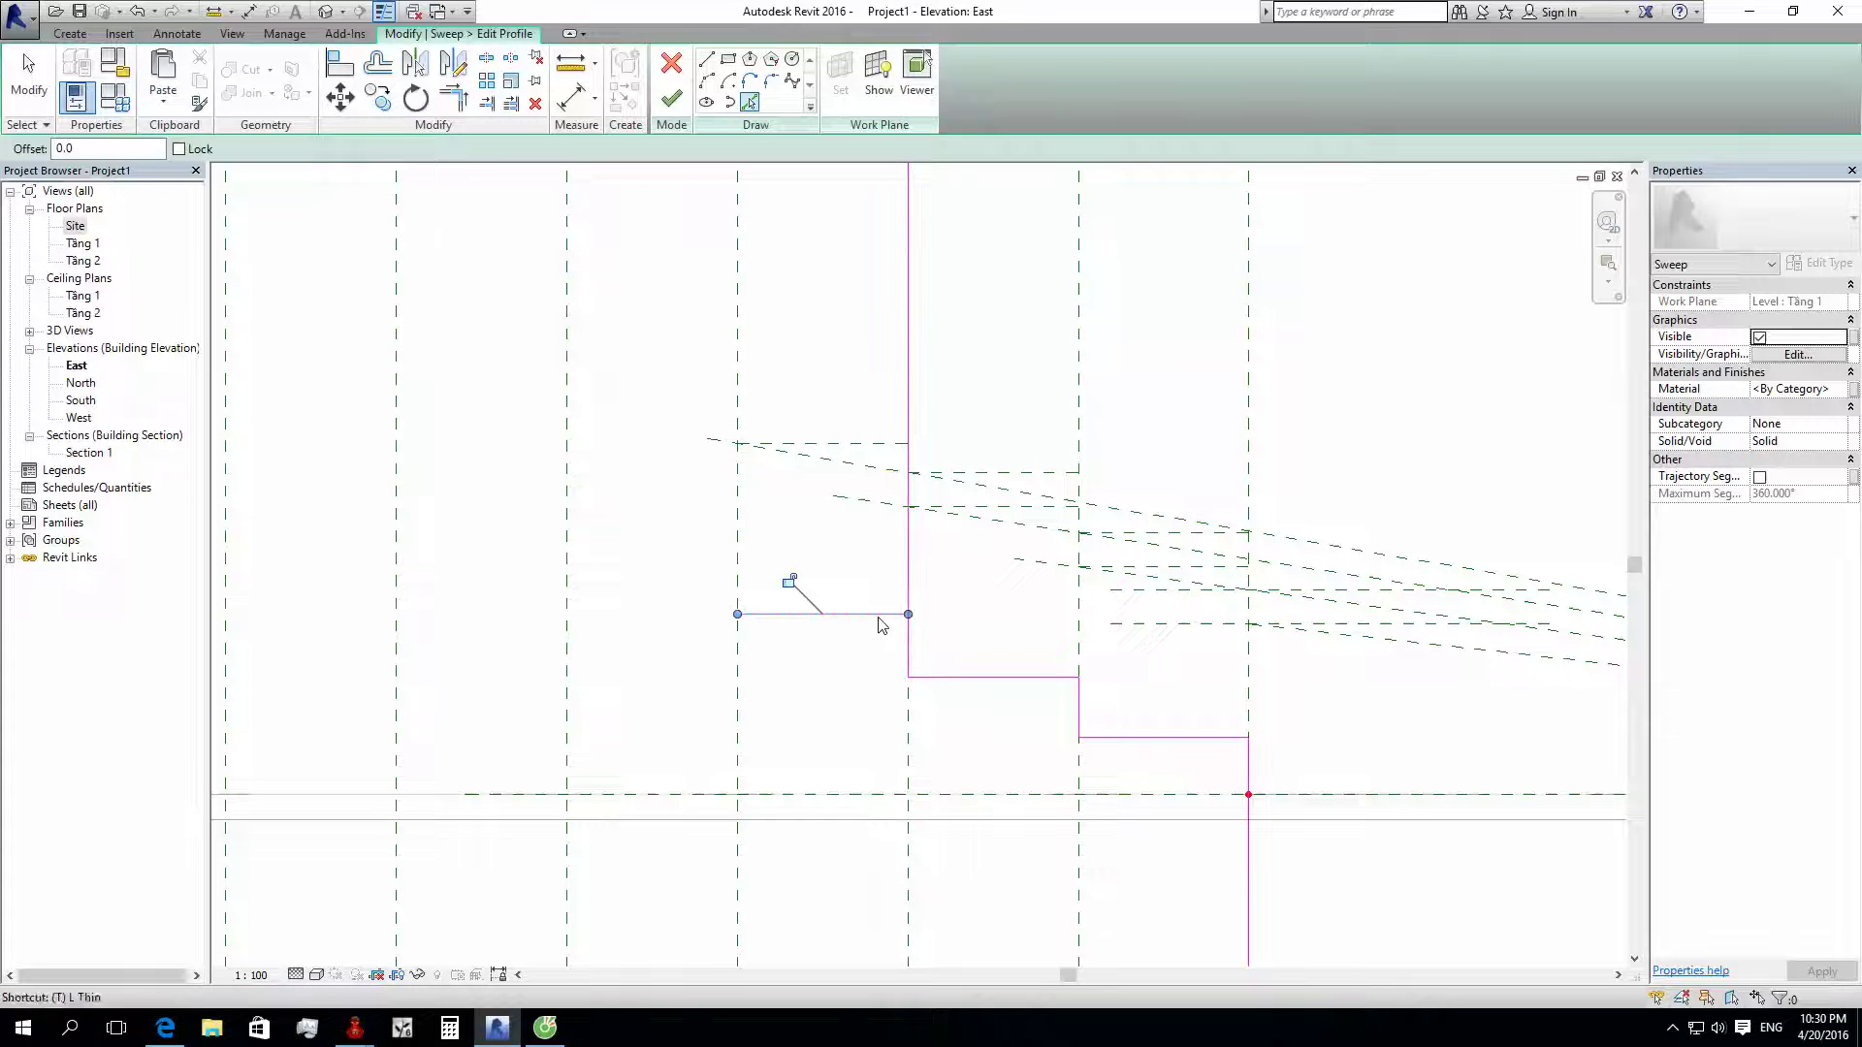
pyautogui.press('r')
pyautogui.click(749, 102)
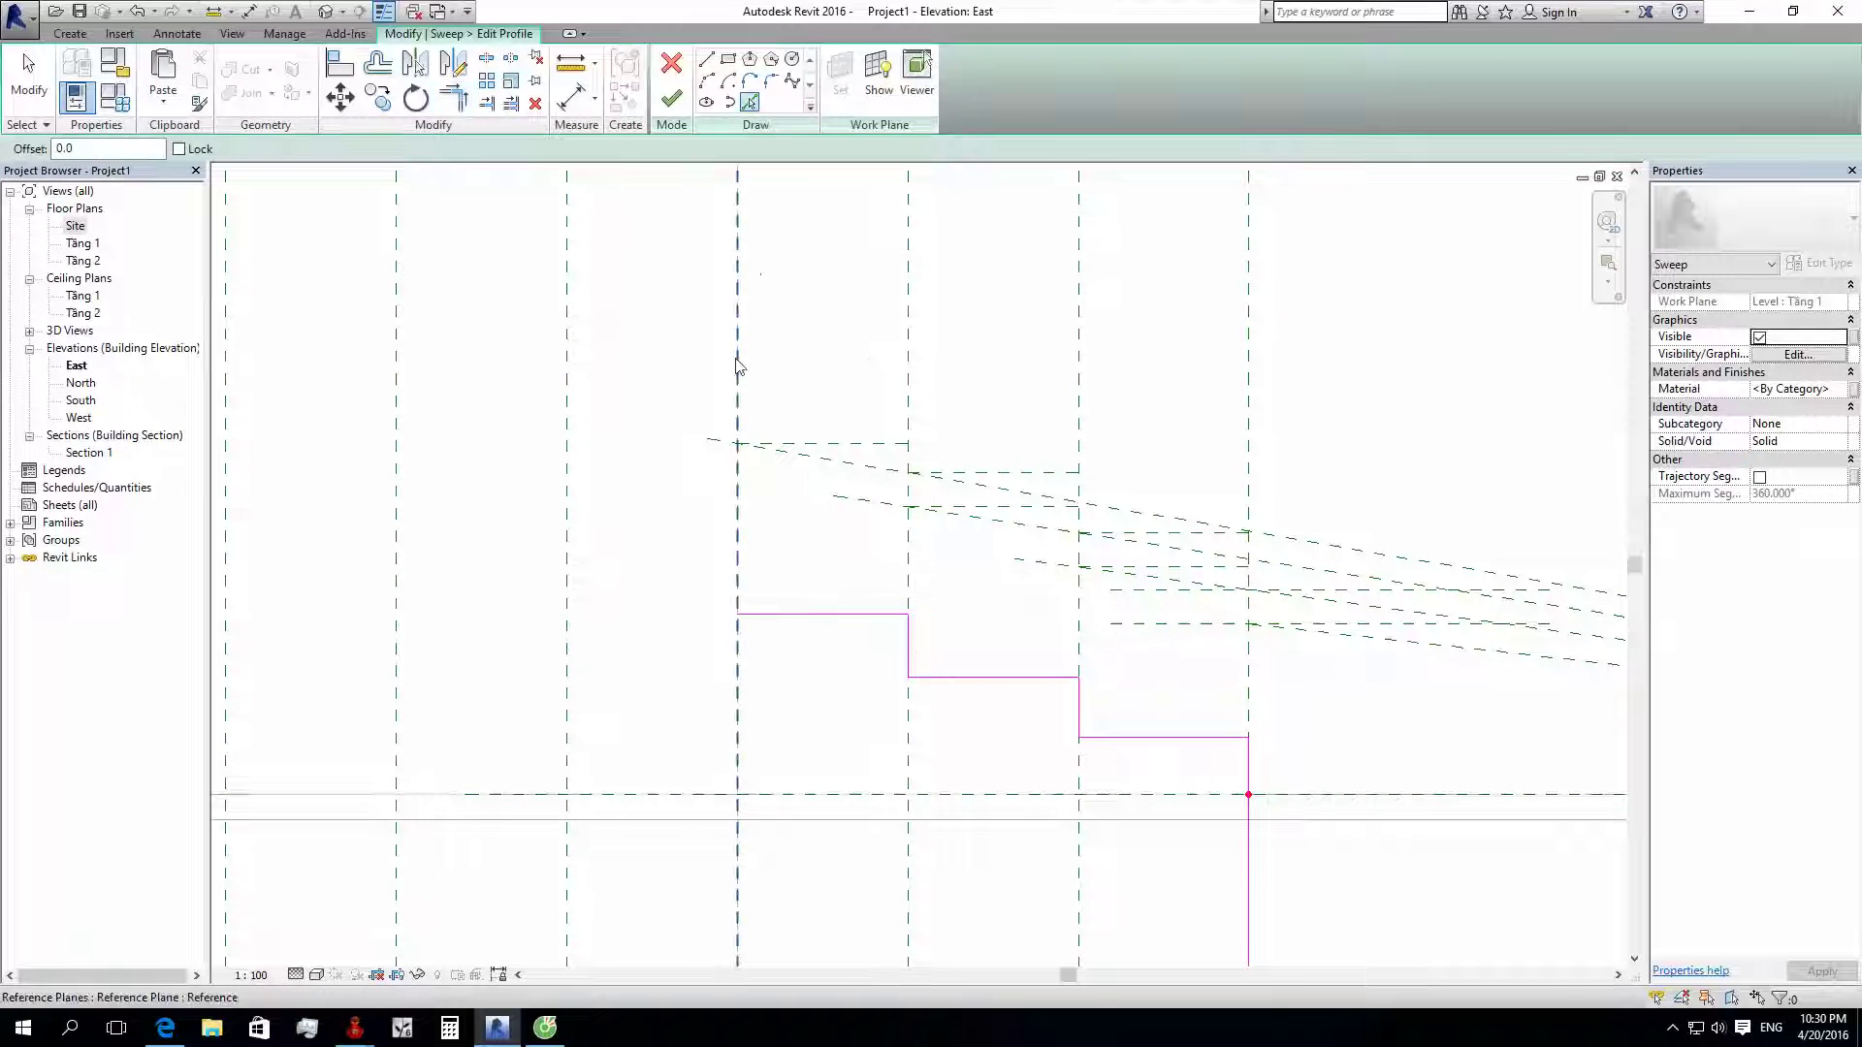
# Step: Add a profile line along the vertical reference plane toward the staircase
pyautogui.scroll(-1, 707, 560)
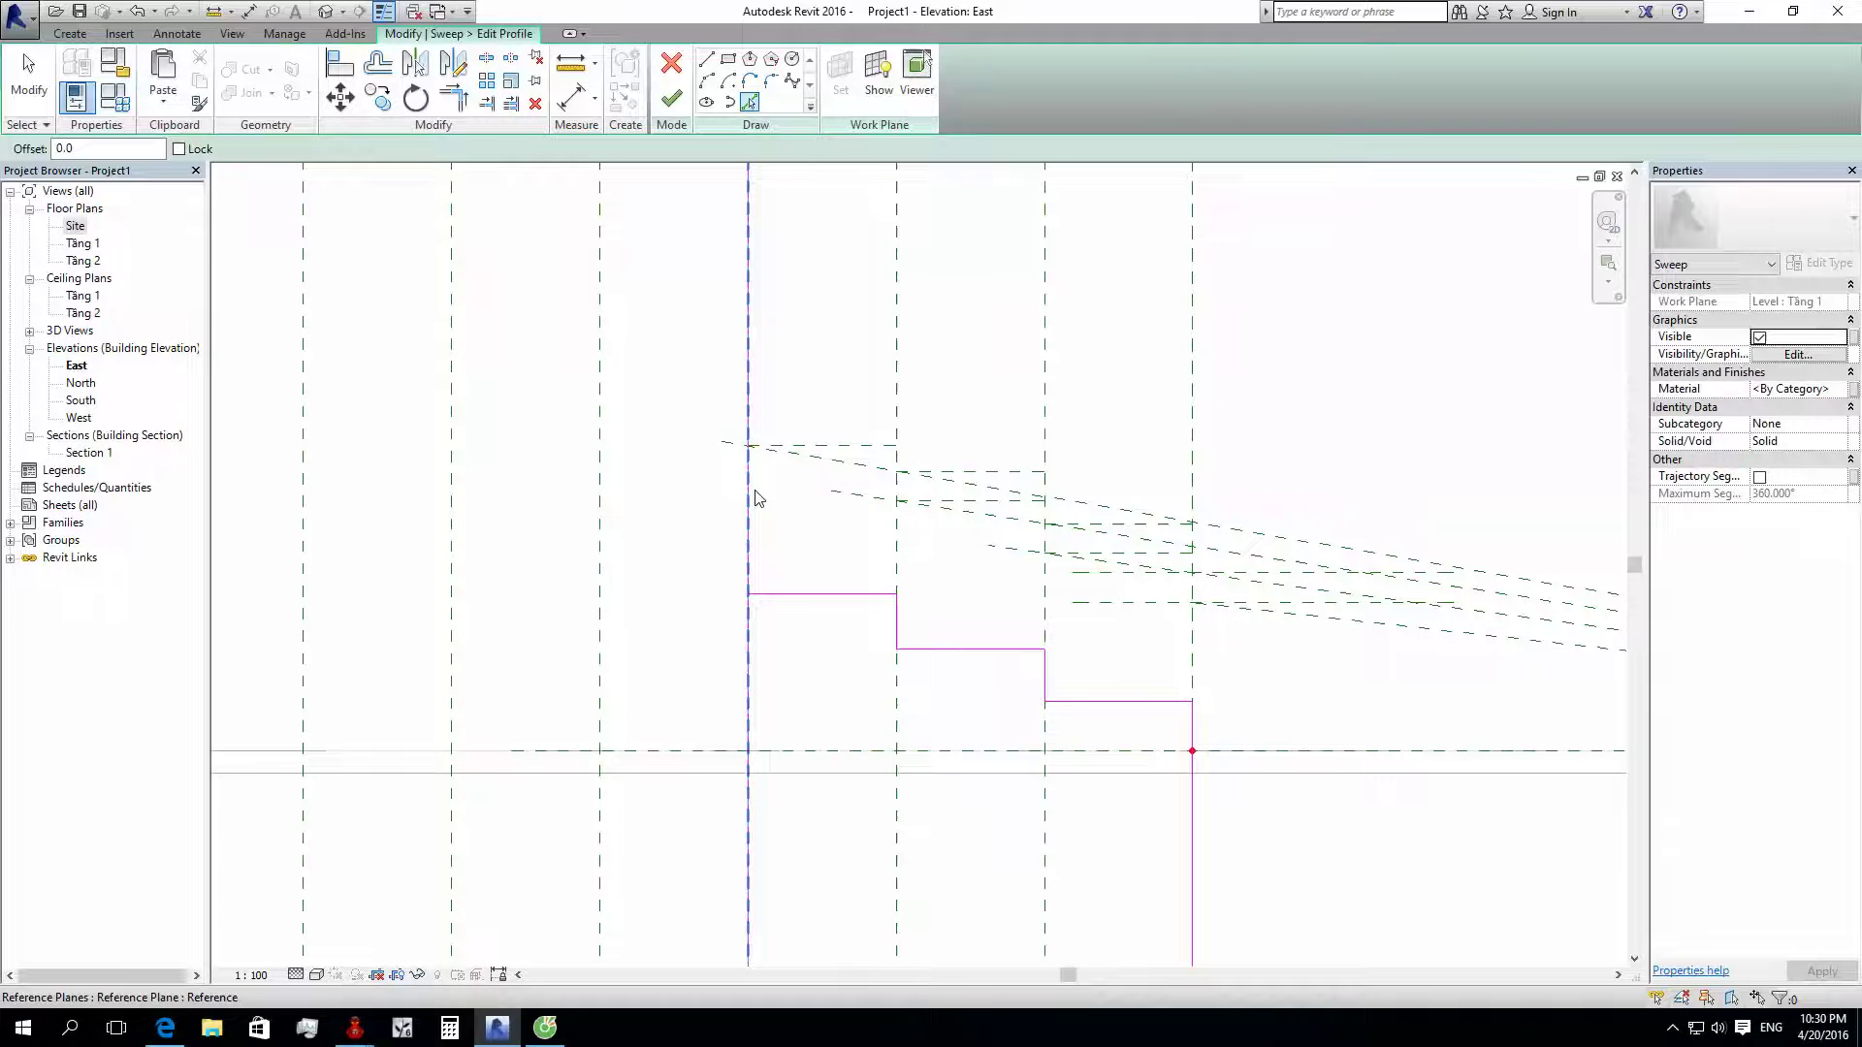
pyautogui.scroll(-3, 760, 499)
pyautogui.moveTo(941, 537); pyautogui.dragTo(1043, 546, button='middle')
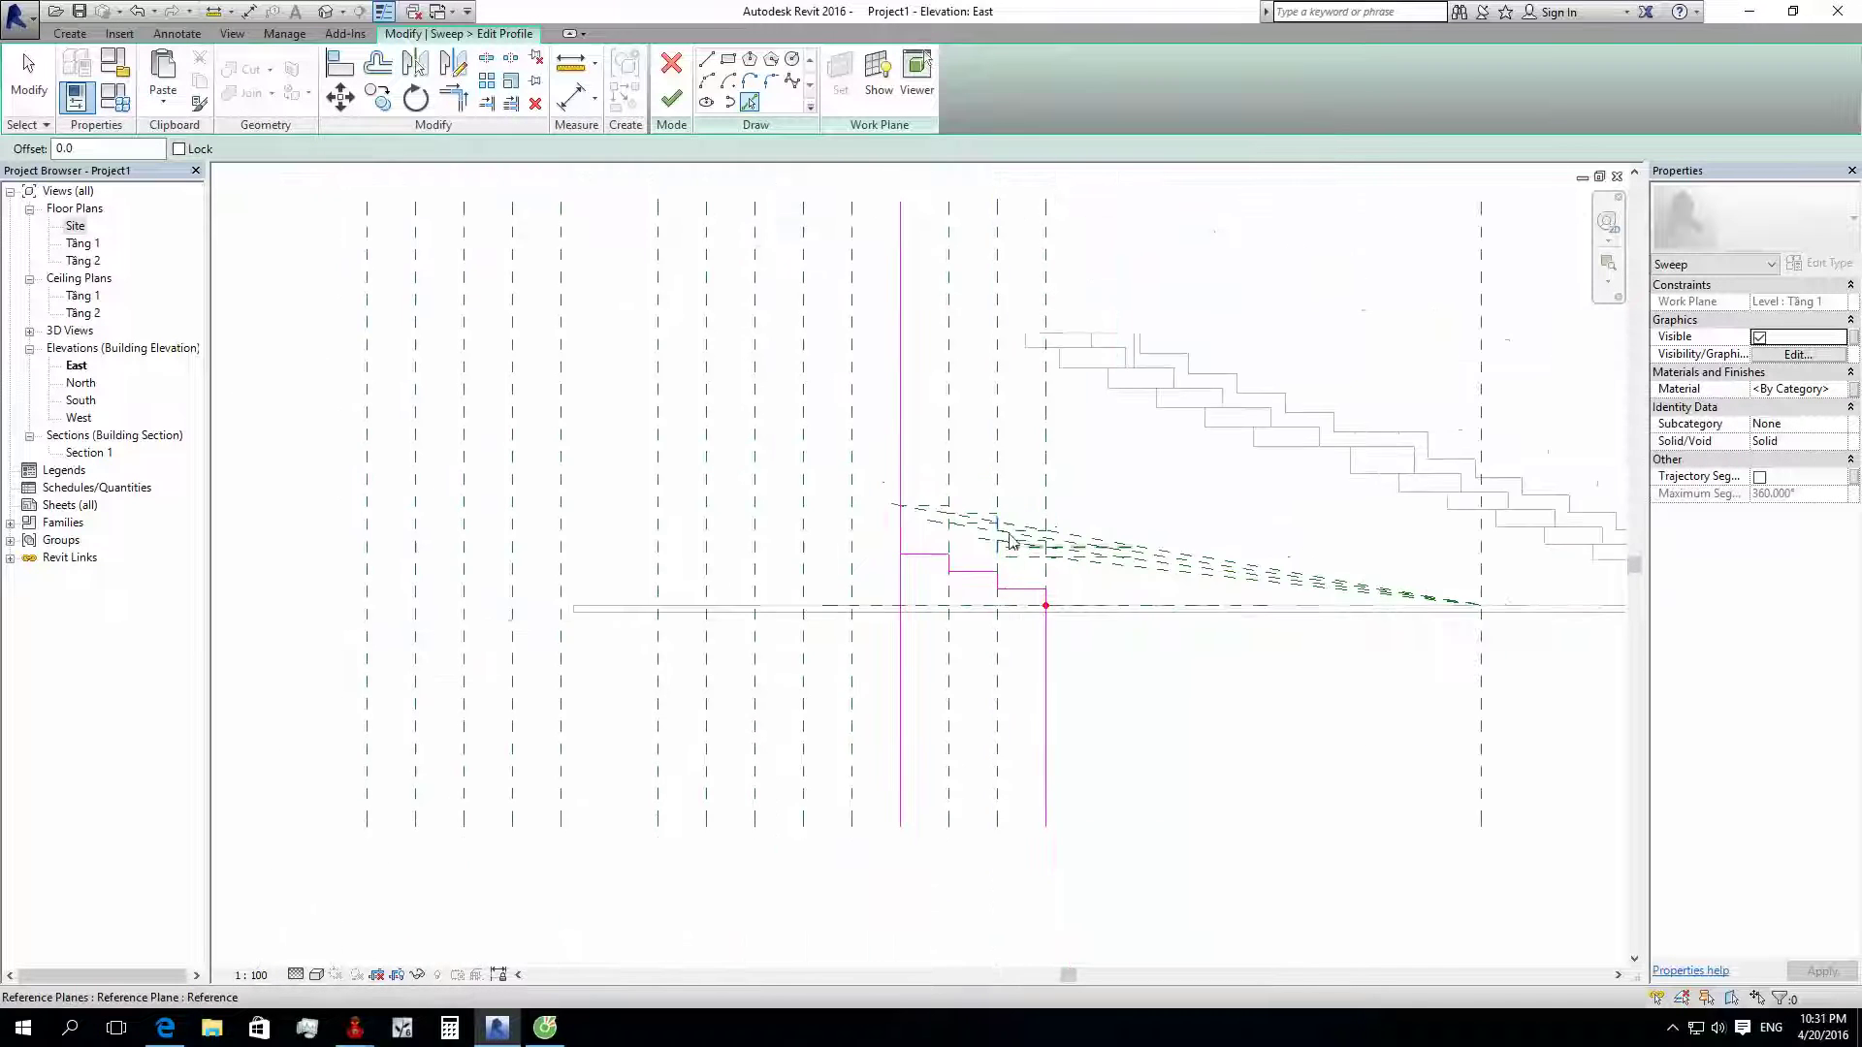
pyautogui.scroll(4, 951, 630)
pyautogui.click(911, 667)
pyautogui.press('t')
pyautogui.press('r')
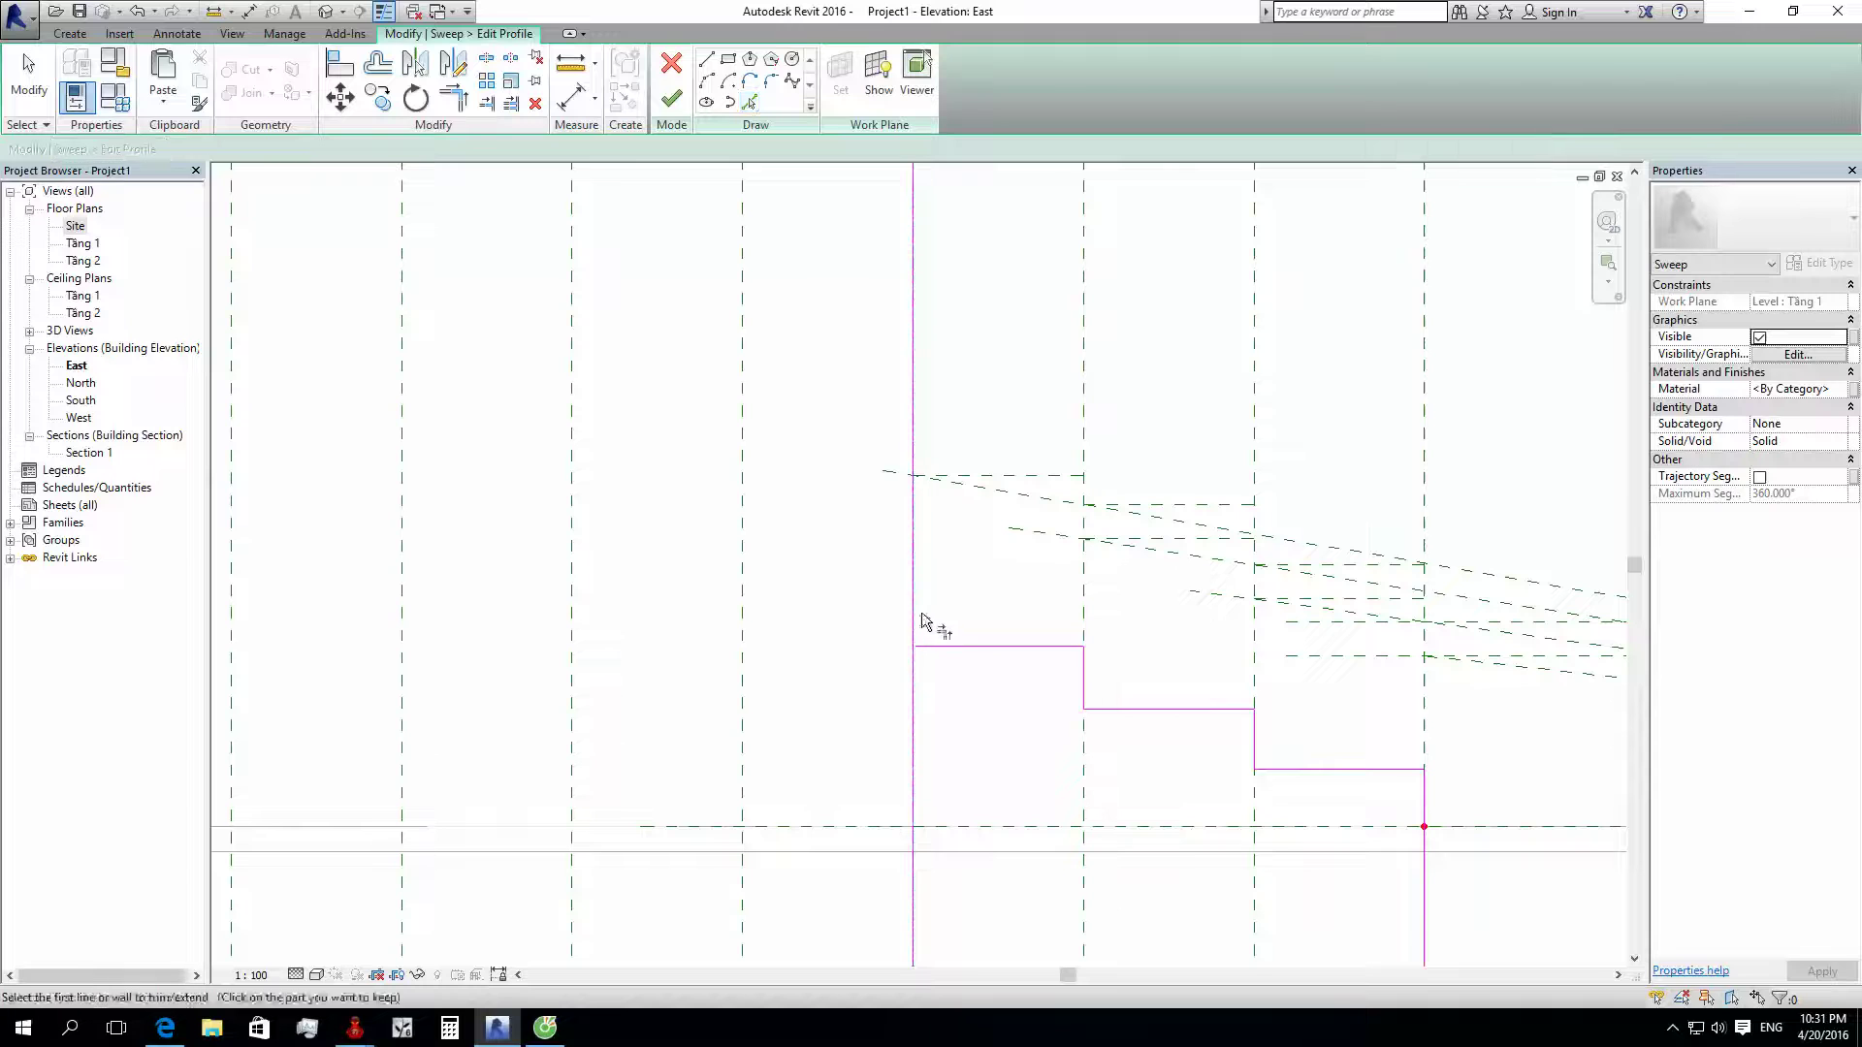
pyautogui.press('Escape')
# Step: Copy another reference plane at the entered distance, then begin a new plane from its end
pyautogui.click(956, 475)
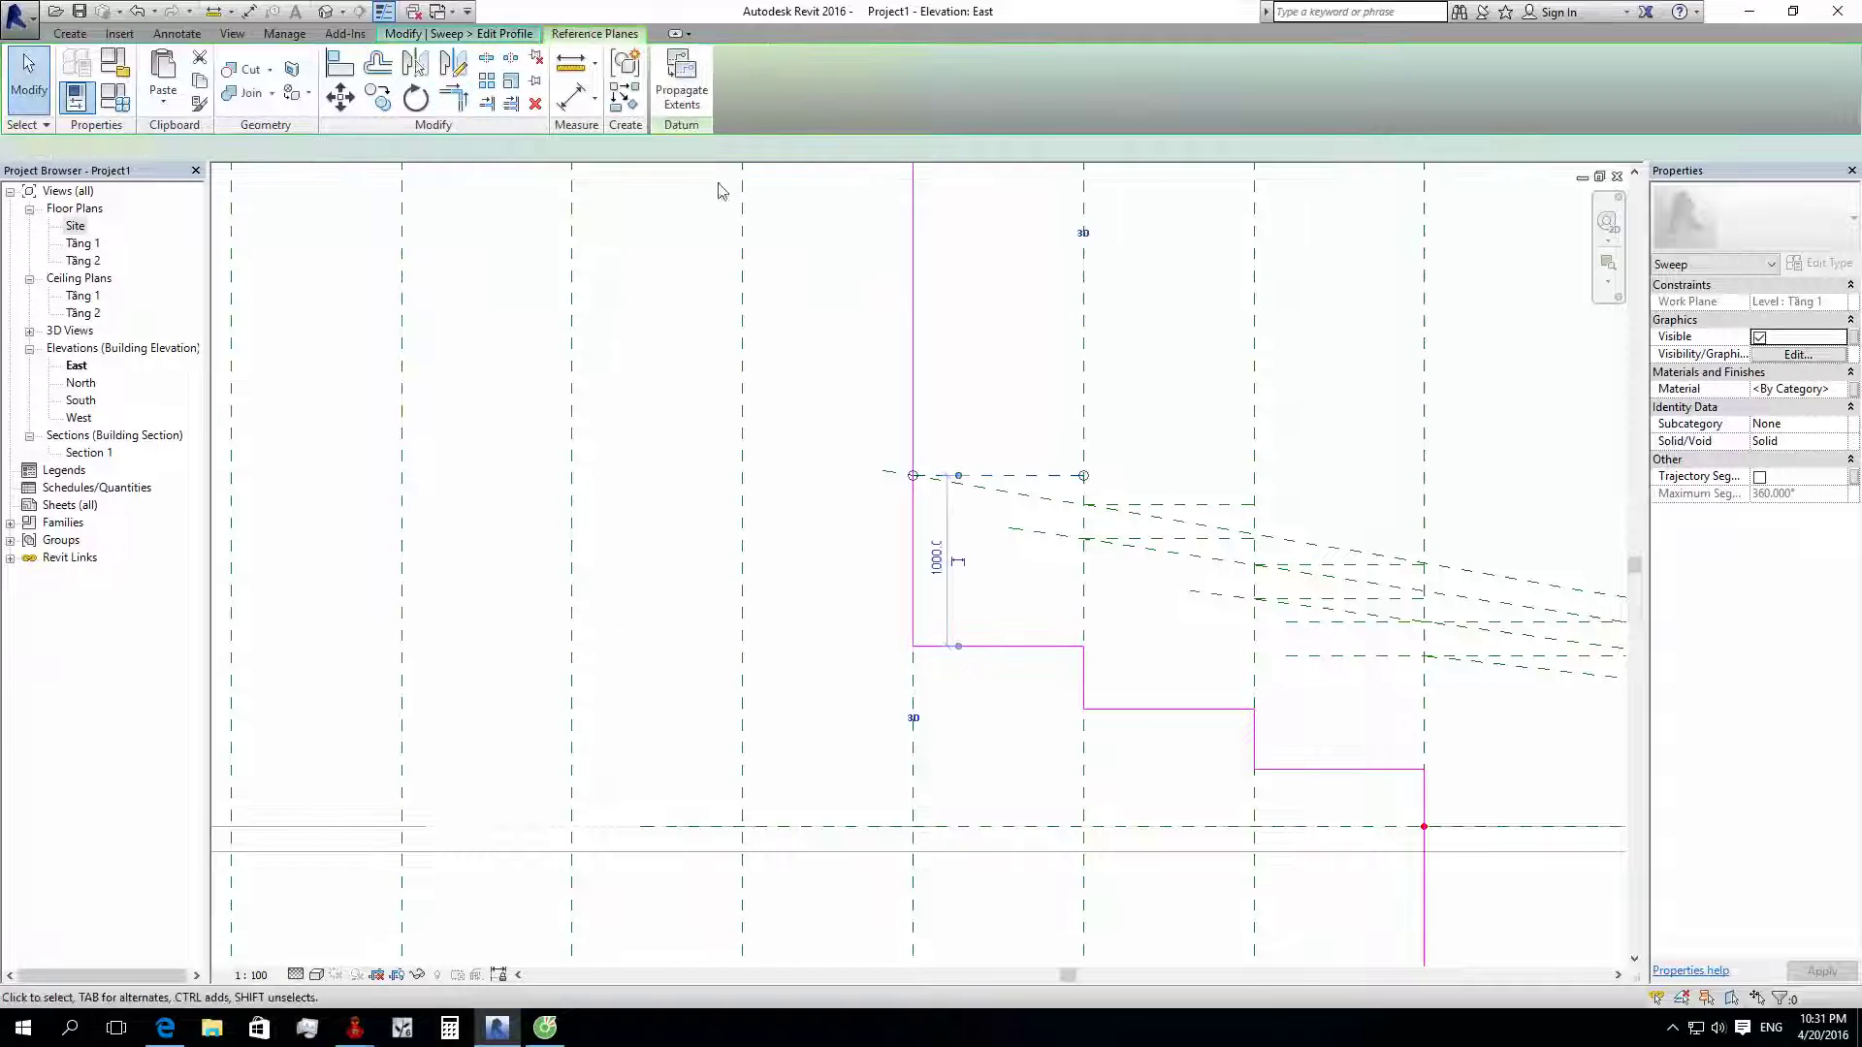
pyautogui.press('c')
pyautogui.press('o')
pyautogui.click(781, 561)
pyautogui.write('2')
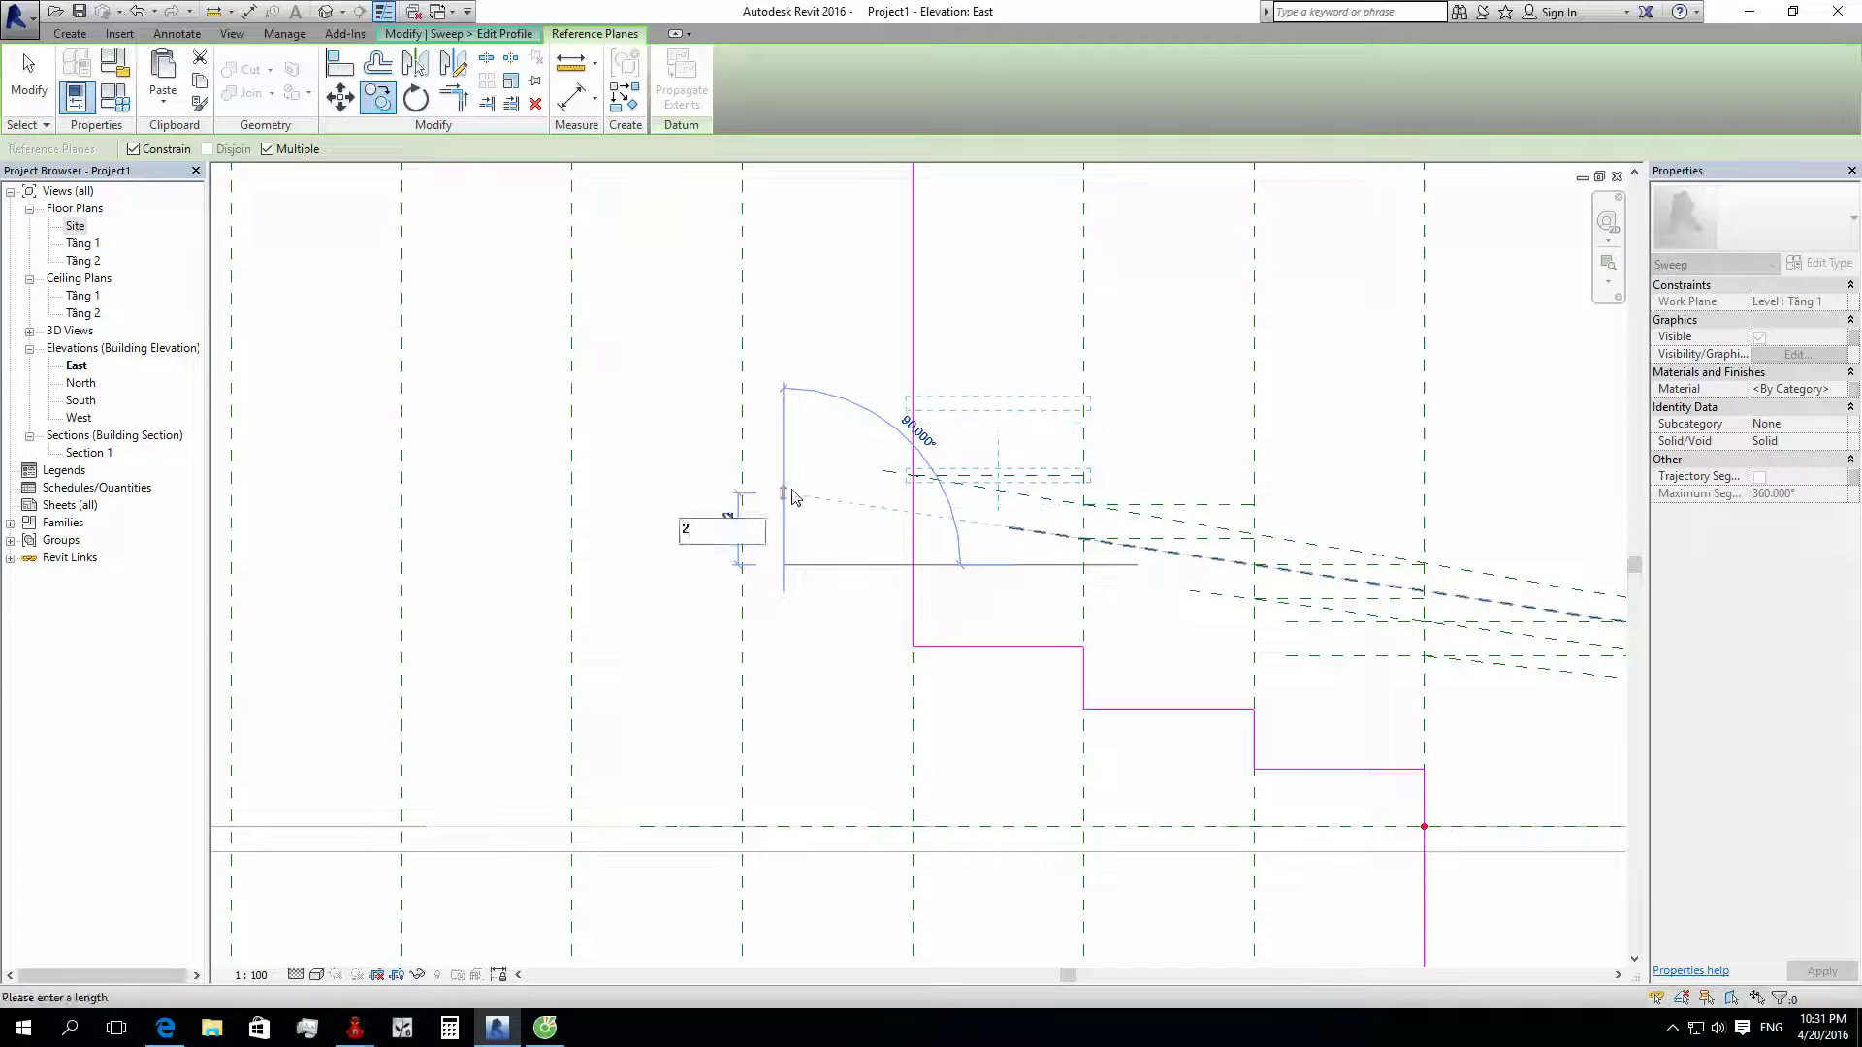
pyautogui.press('Return')
pyautogui.press('Escape')
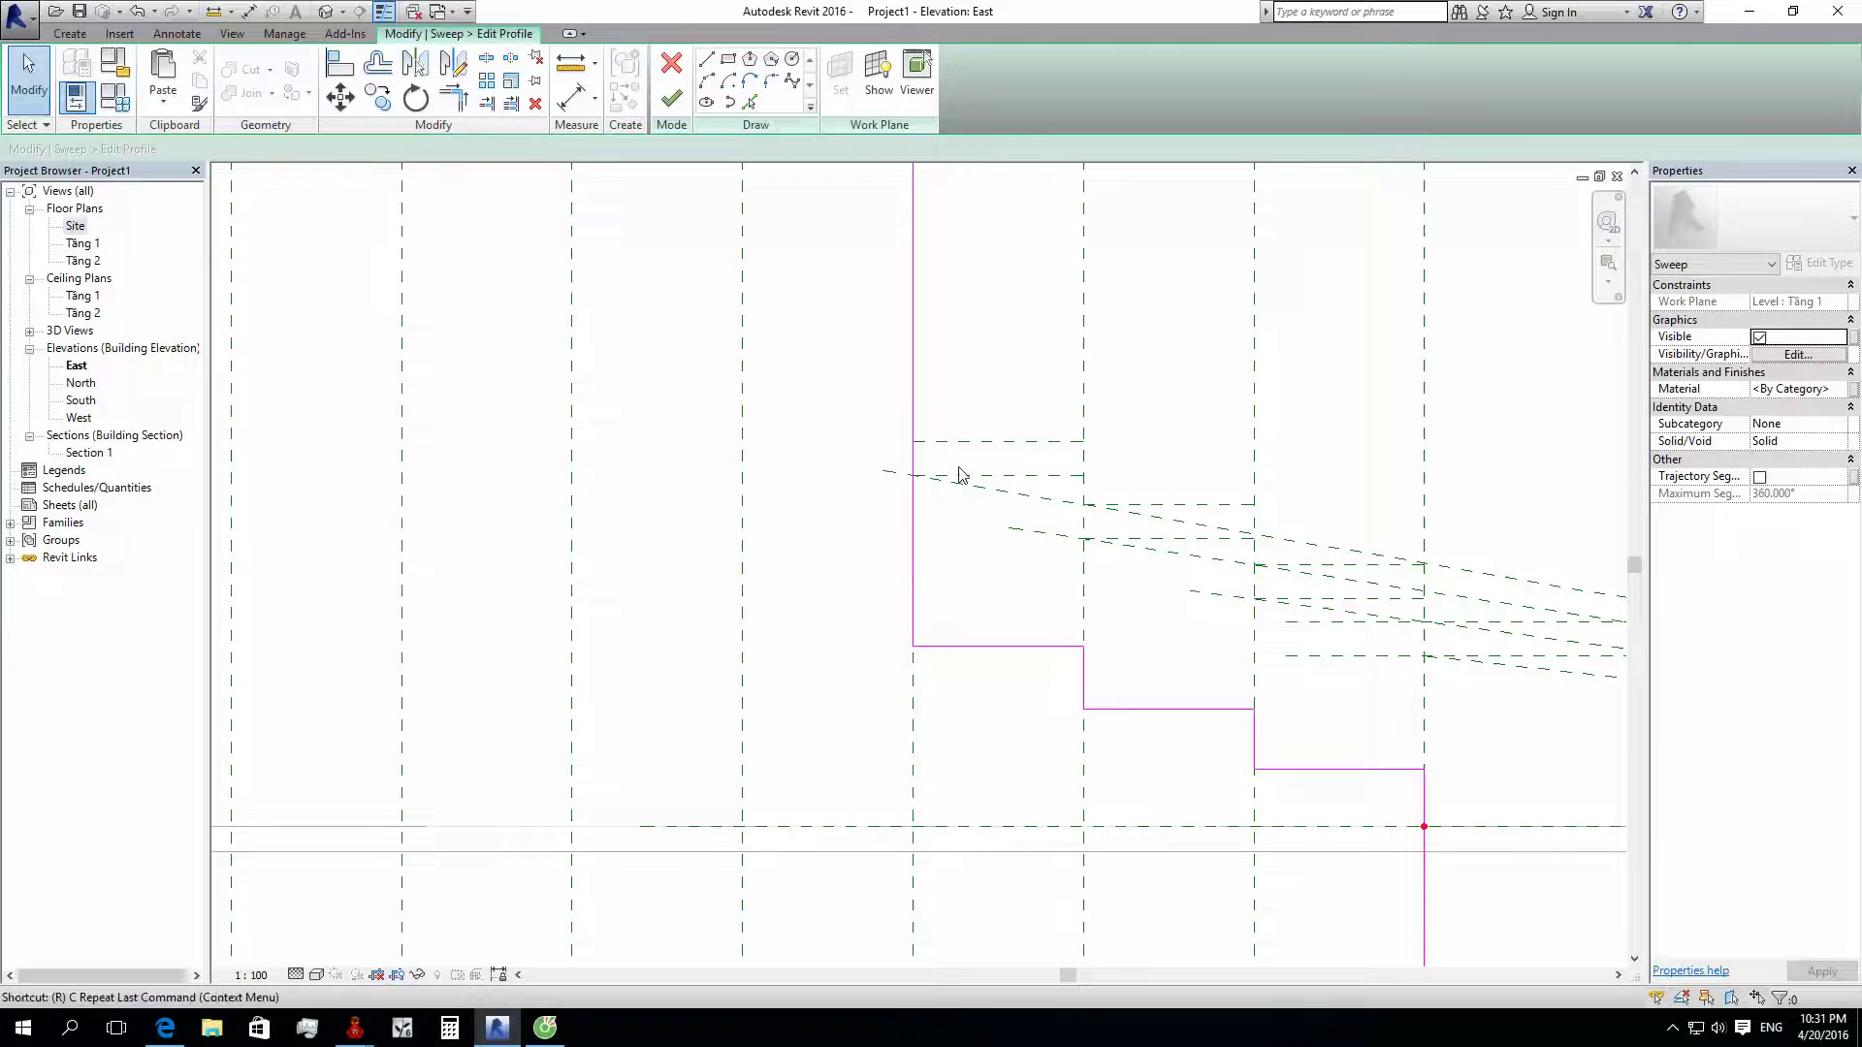
pyautogui.press('r')
pyautogui.press('p')
pyautogui.click(912, 441)
pyautogui.scroll(-4, 936, 485)
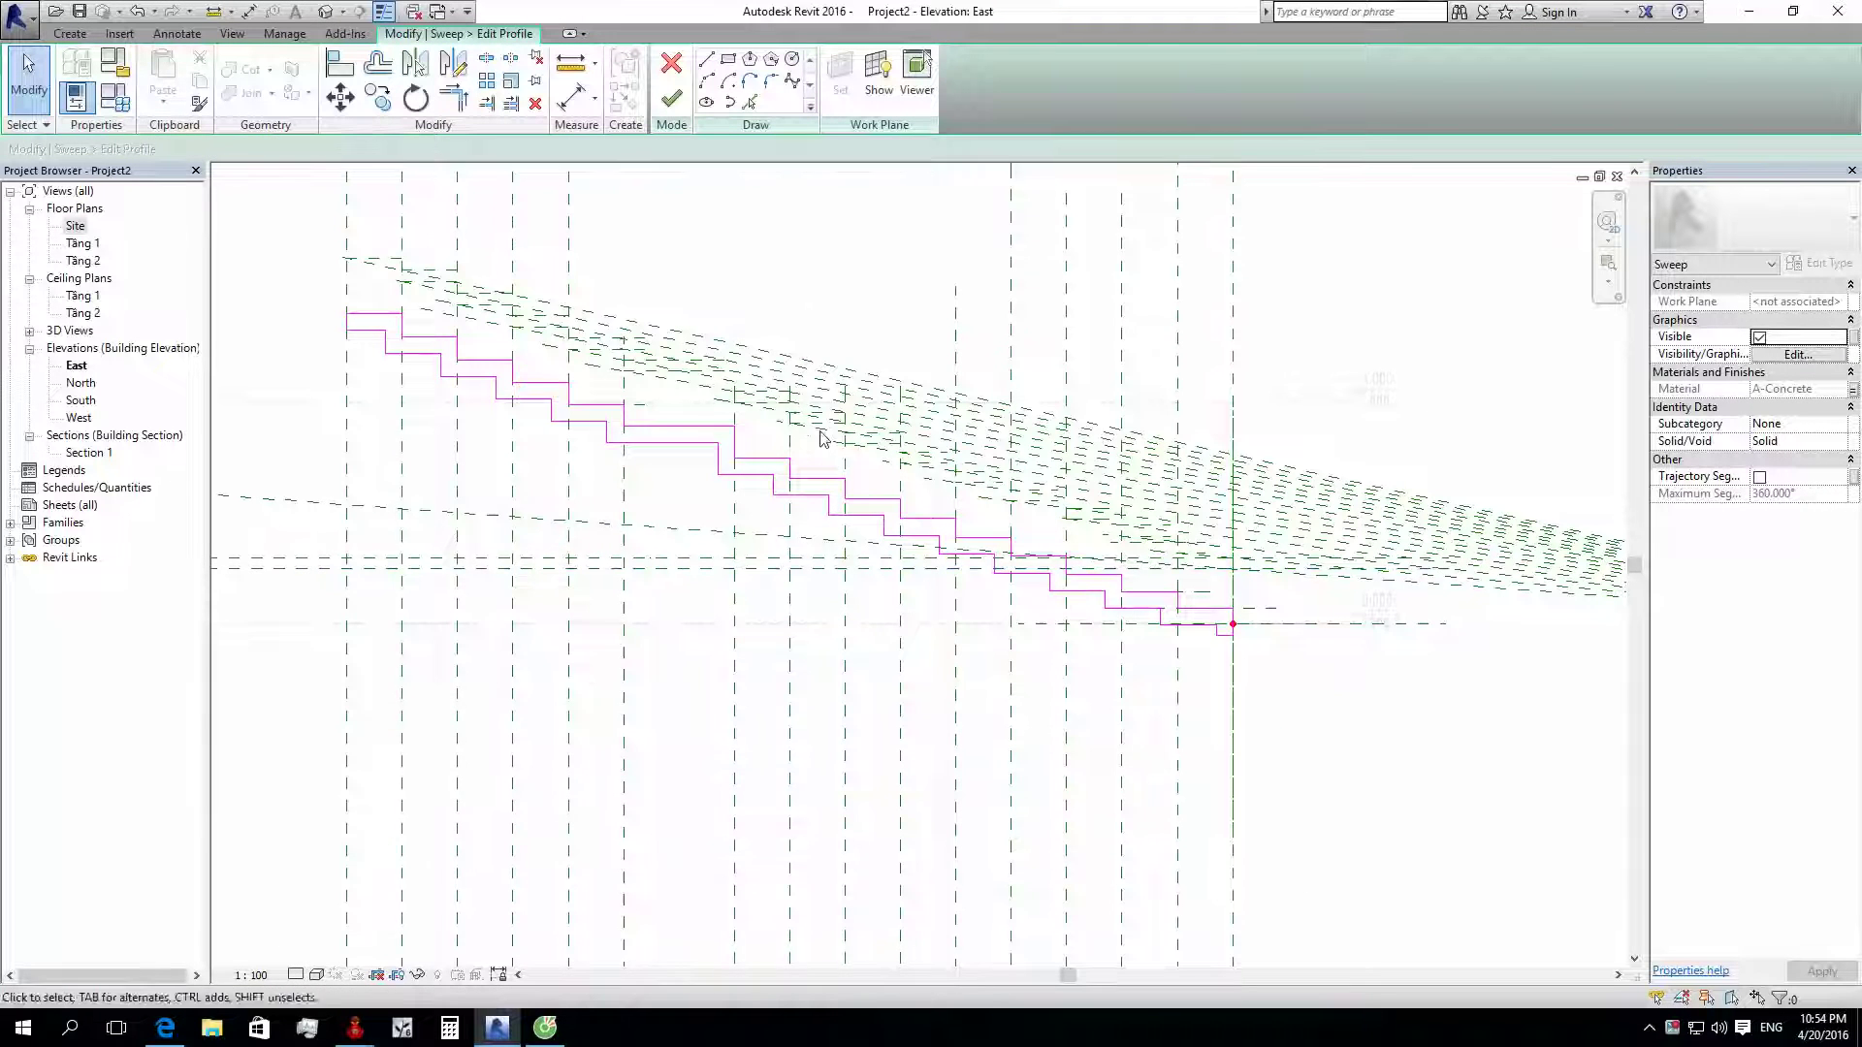
# Step: Check the stepped profile in the East elevation, then switch to Default 3D View
pyautogui.scroll(-1, 820, 438)
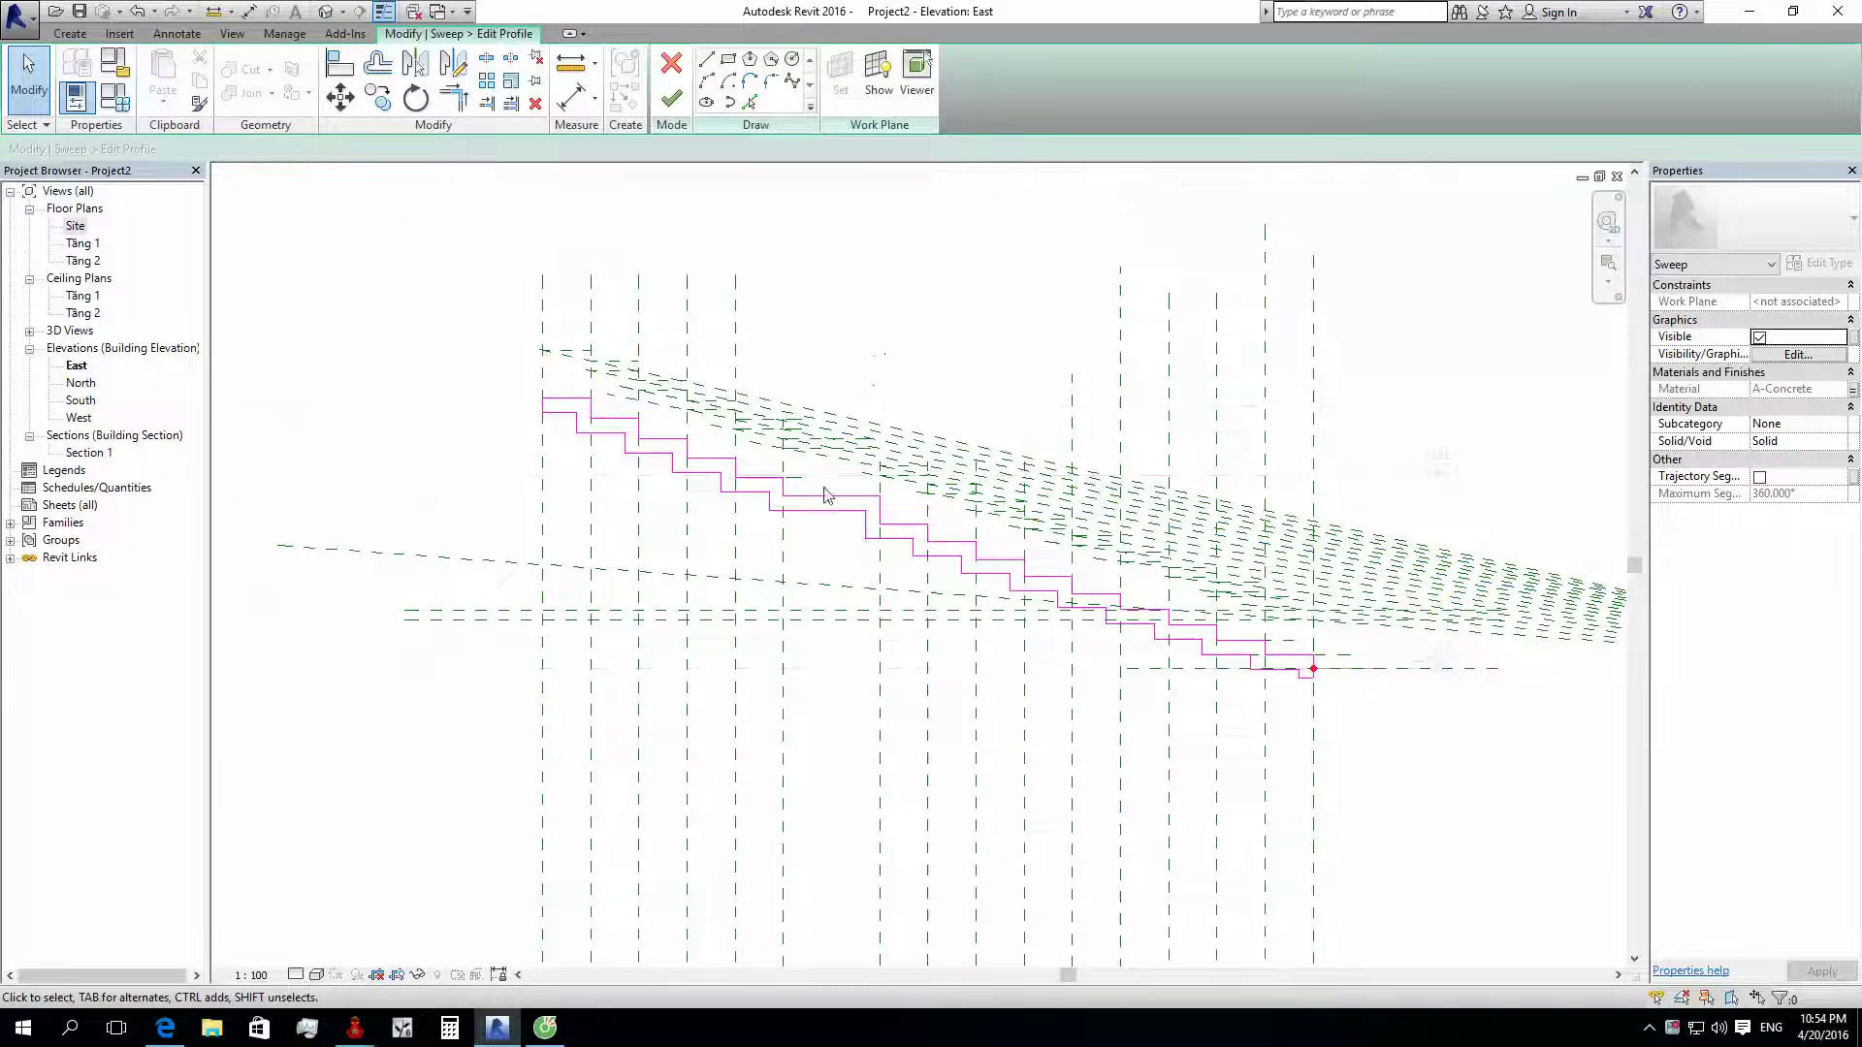
pyautogui.scroll(2, 825, 495)
pyautogui.scroll(-1, 381, 340)
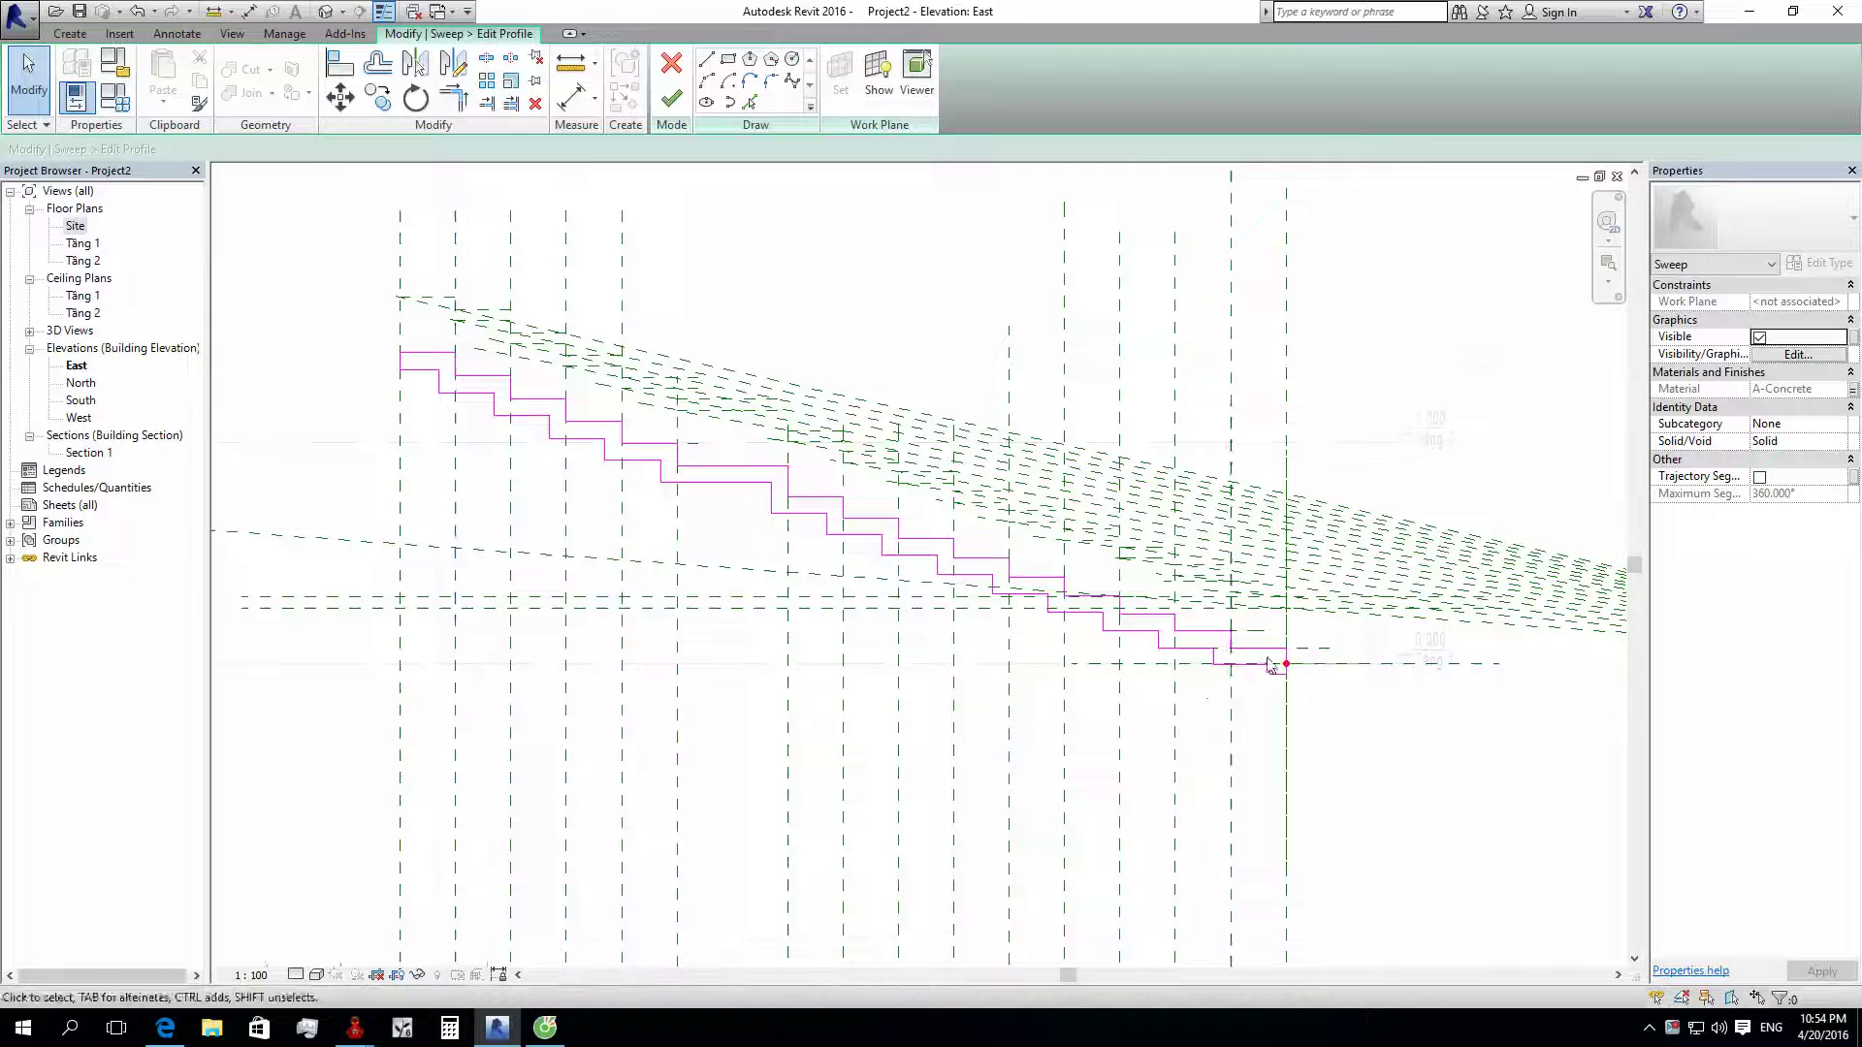
pyautogui.scroll(1, 1271, 665)
pyautogui.scroll(-1, 550, 432)
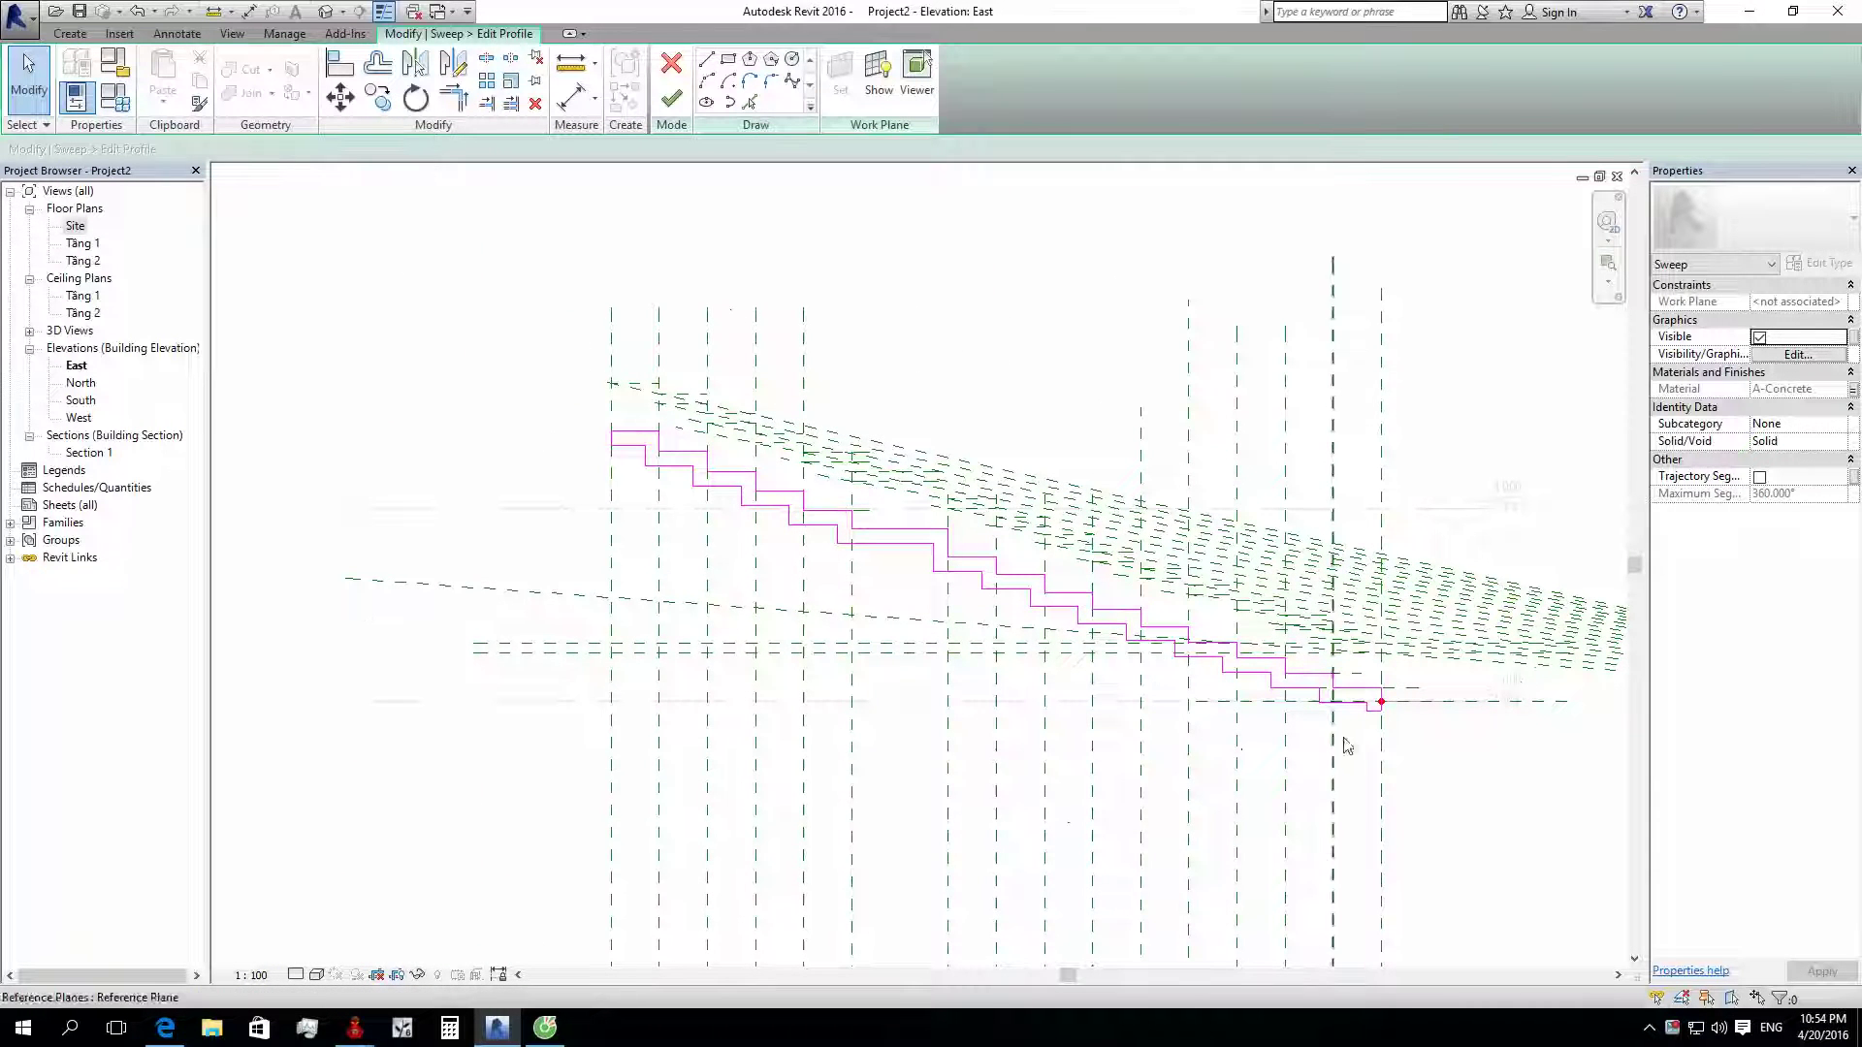
pyautogui.click(324, 12)
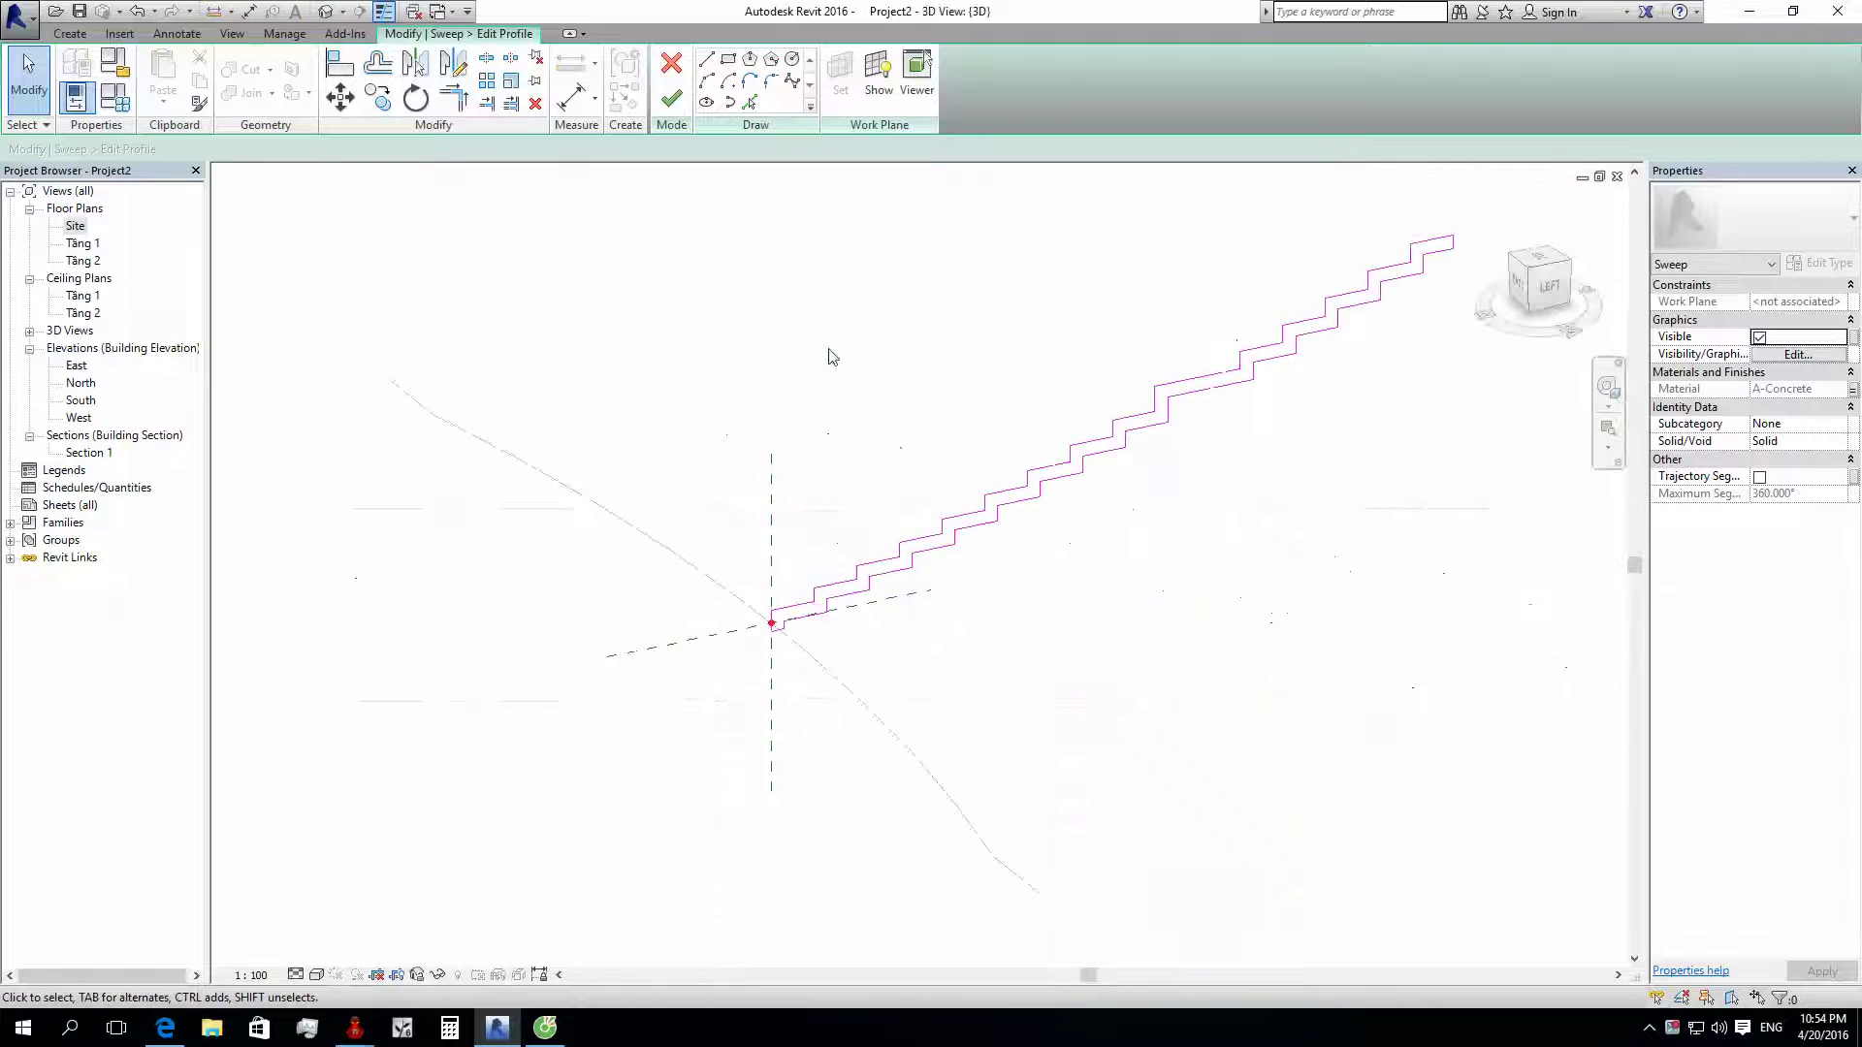
# Step: Finish the profile and sweep edits, orbit to view from above, and open the Site floor plan
pyautogui.click(672, 100)
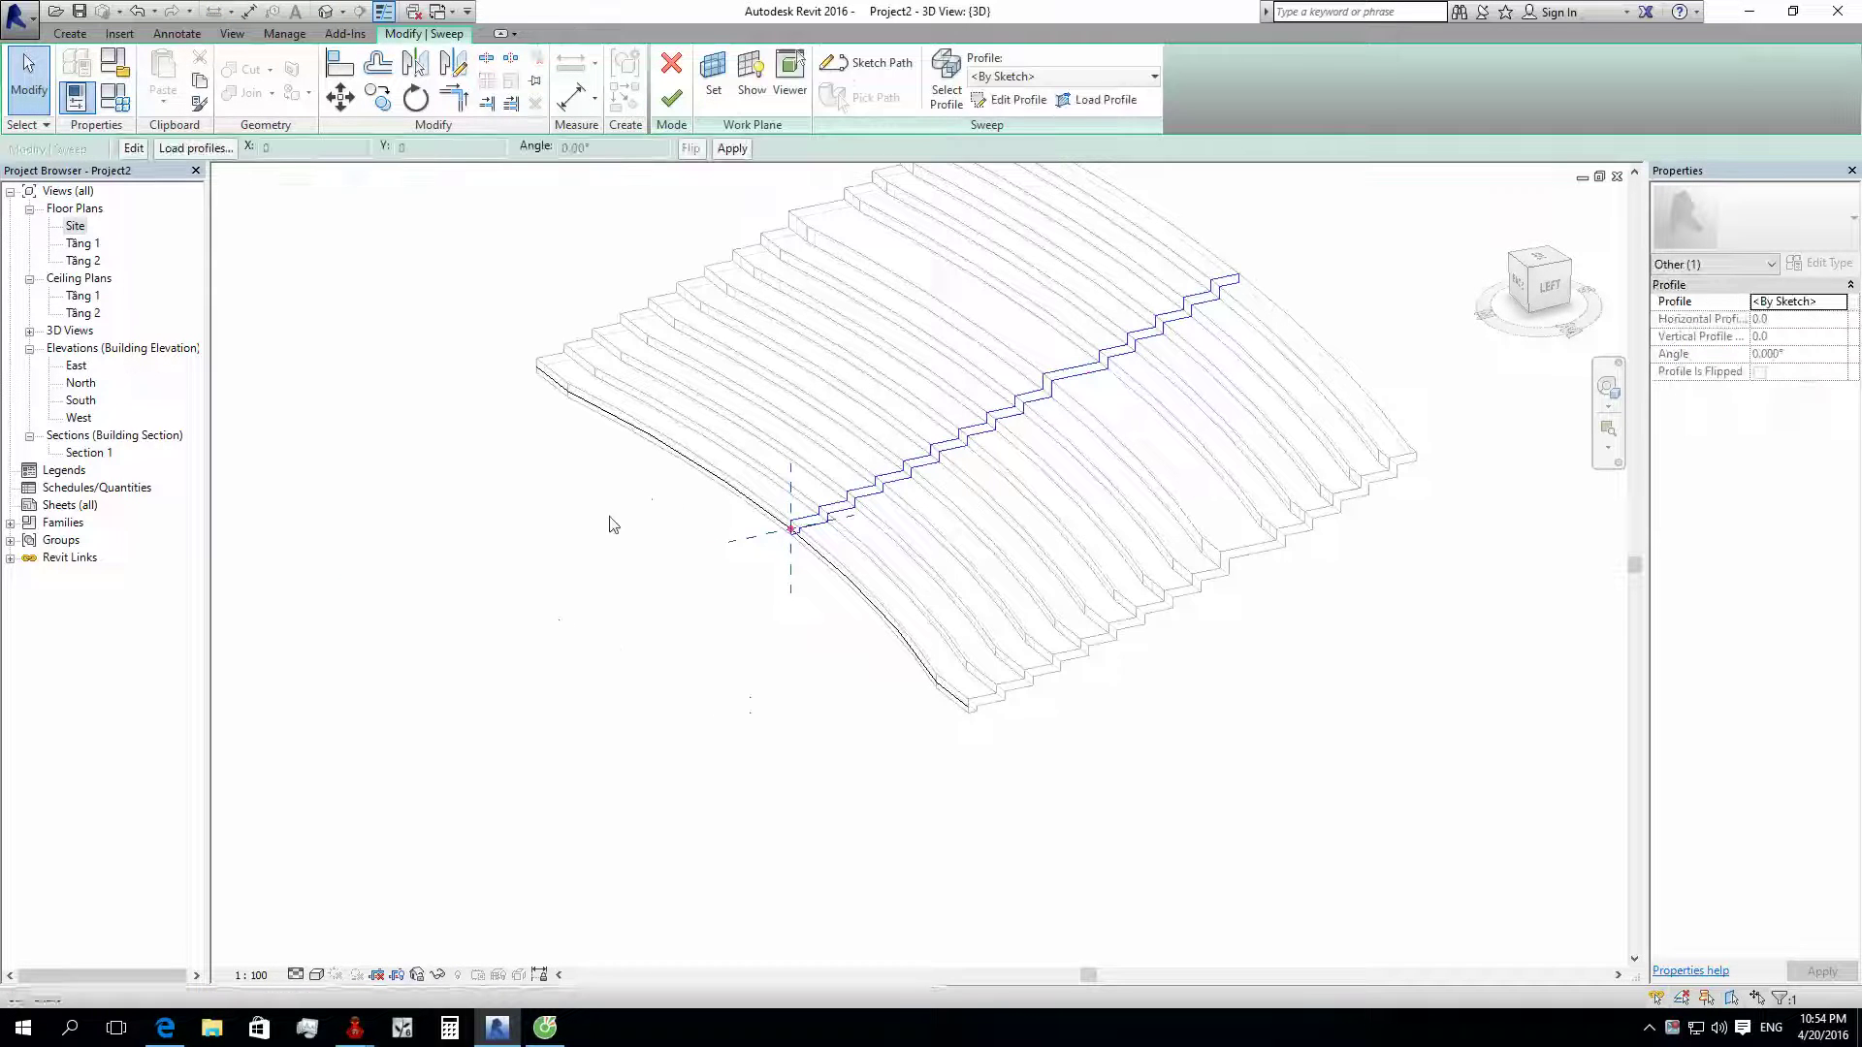
pyautogui.moveTo(607, 524)
pyautogui.keyDown('shift'); pyautogui.mouseDown(button='middle')
pyautogui.moveTo(1131, 631)
pyautogui.moveTo(1160, 332)
pyautogui.mouseUp(button='middle'); pyautogui.keyUp('shift')
pyautogui.click(671, 98)
pyautogui.click(1154, 296)
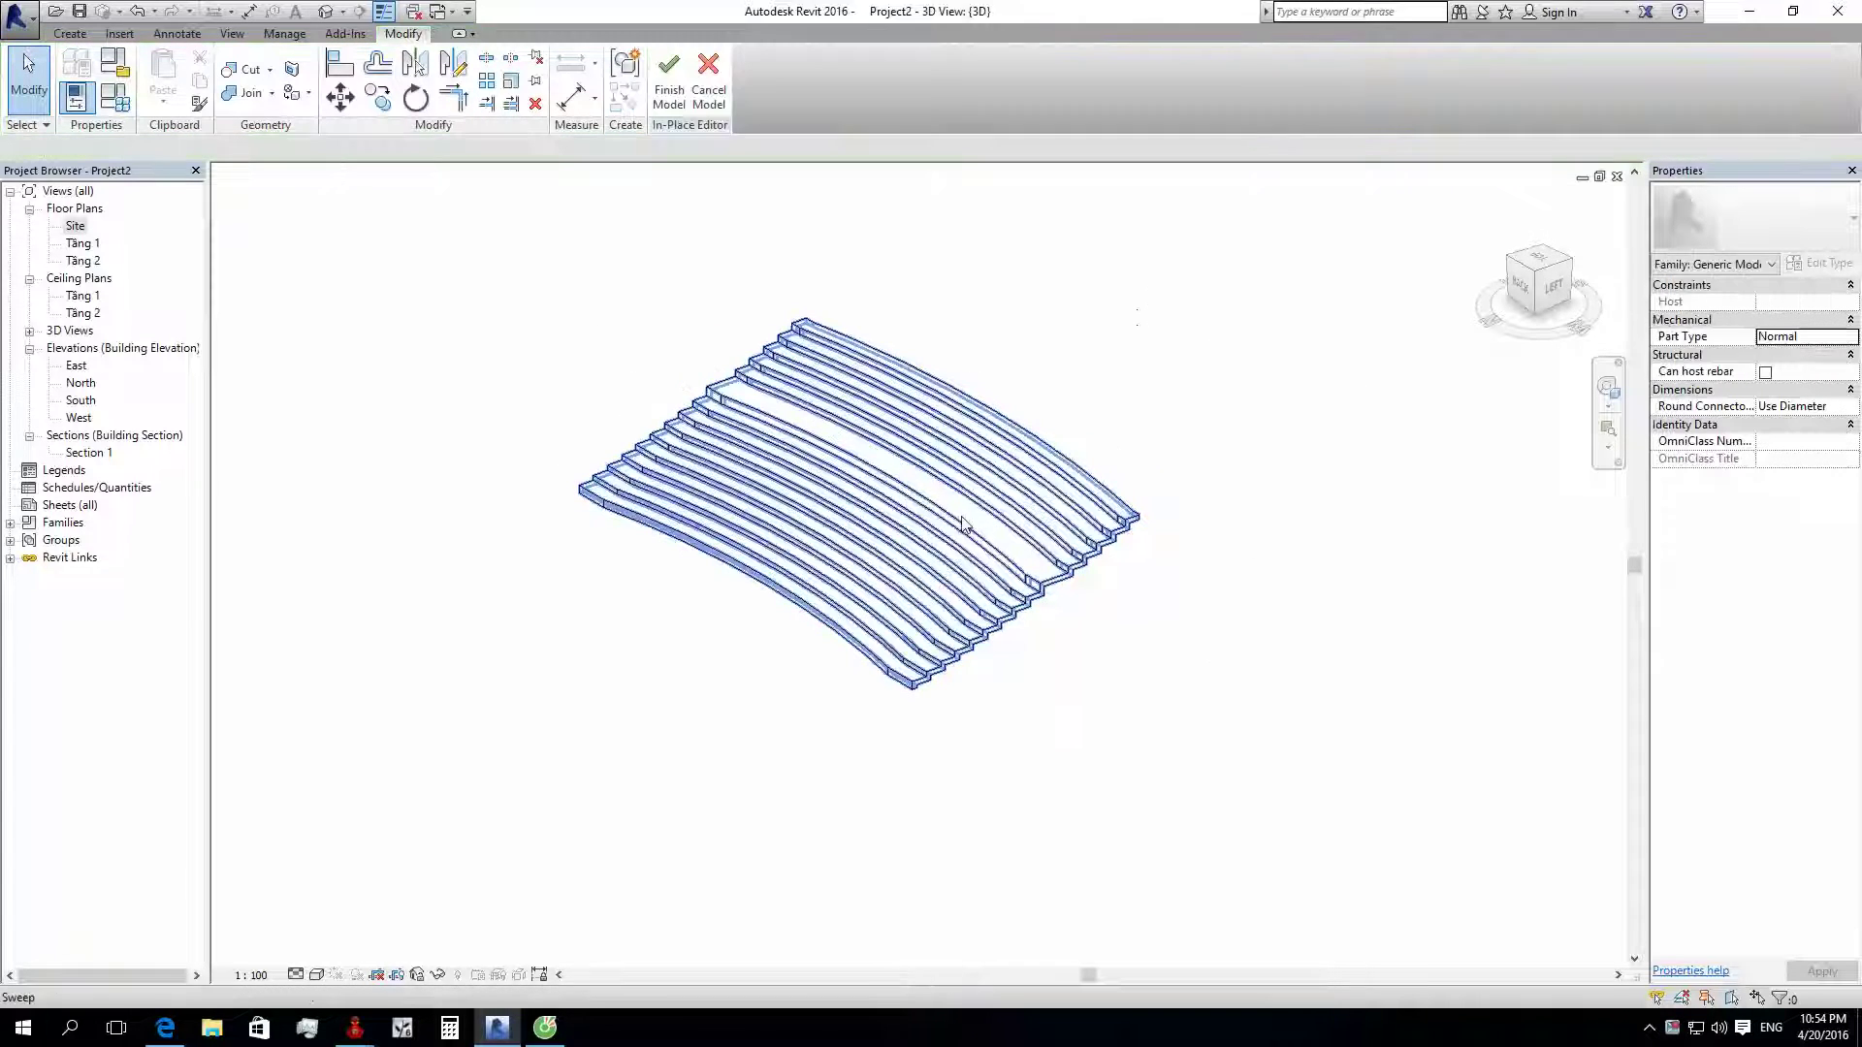
pyautogui.keyDown('shift'); pyautogui.moveTo(963, 524); pyautogui.dragTo(1219, 716, button='middle'); pyautogui.keyUp('shift')
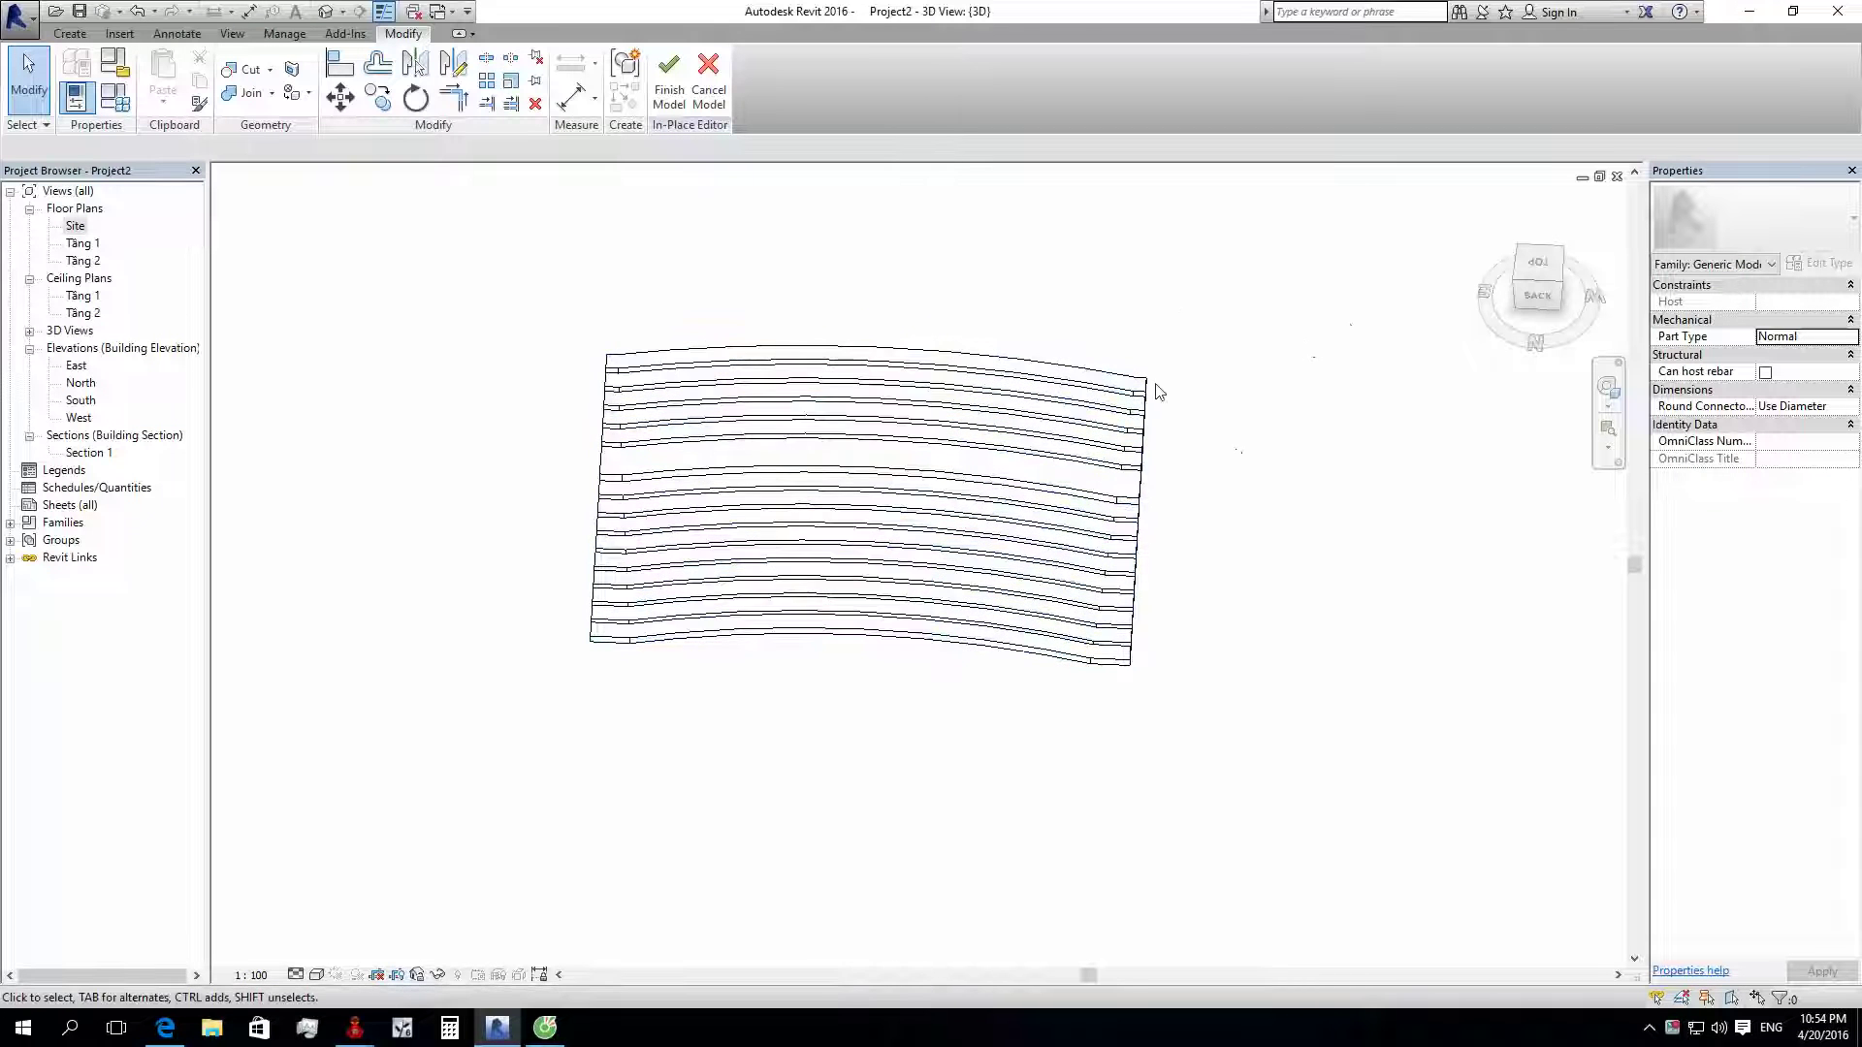
pyautogui.doubleClick(75, 227)
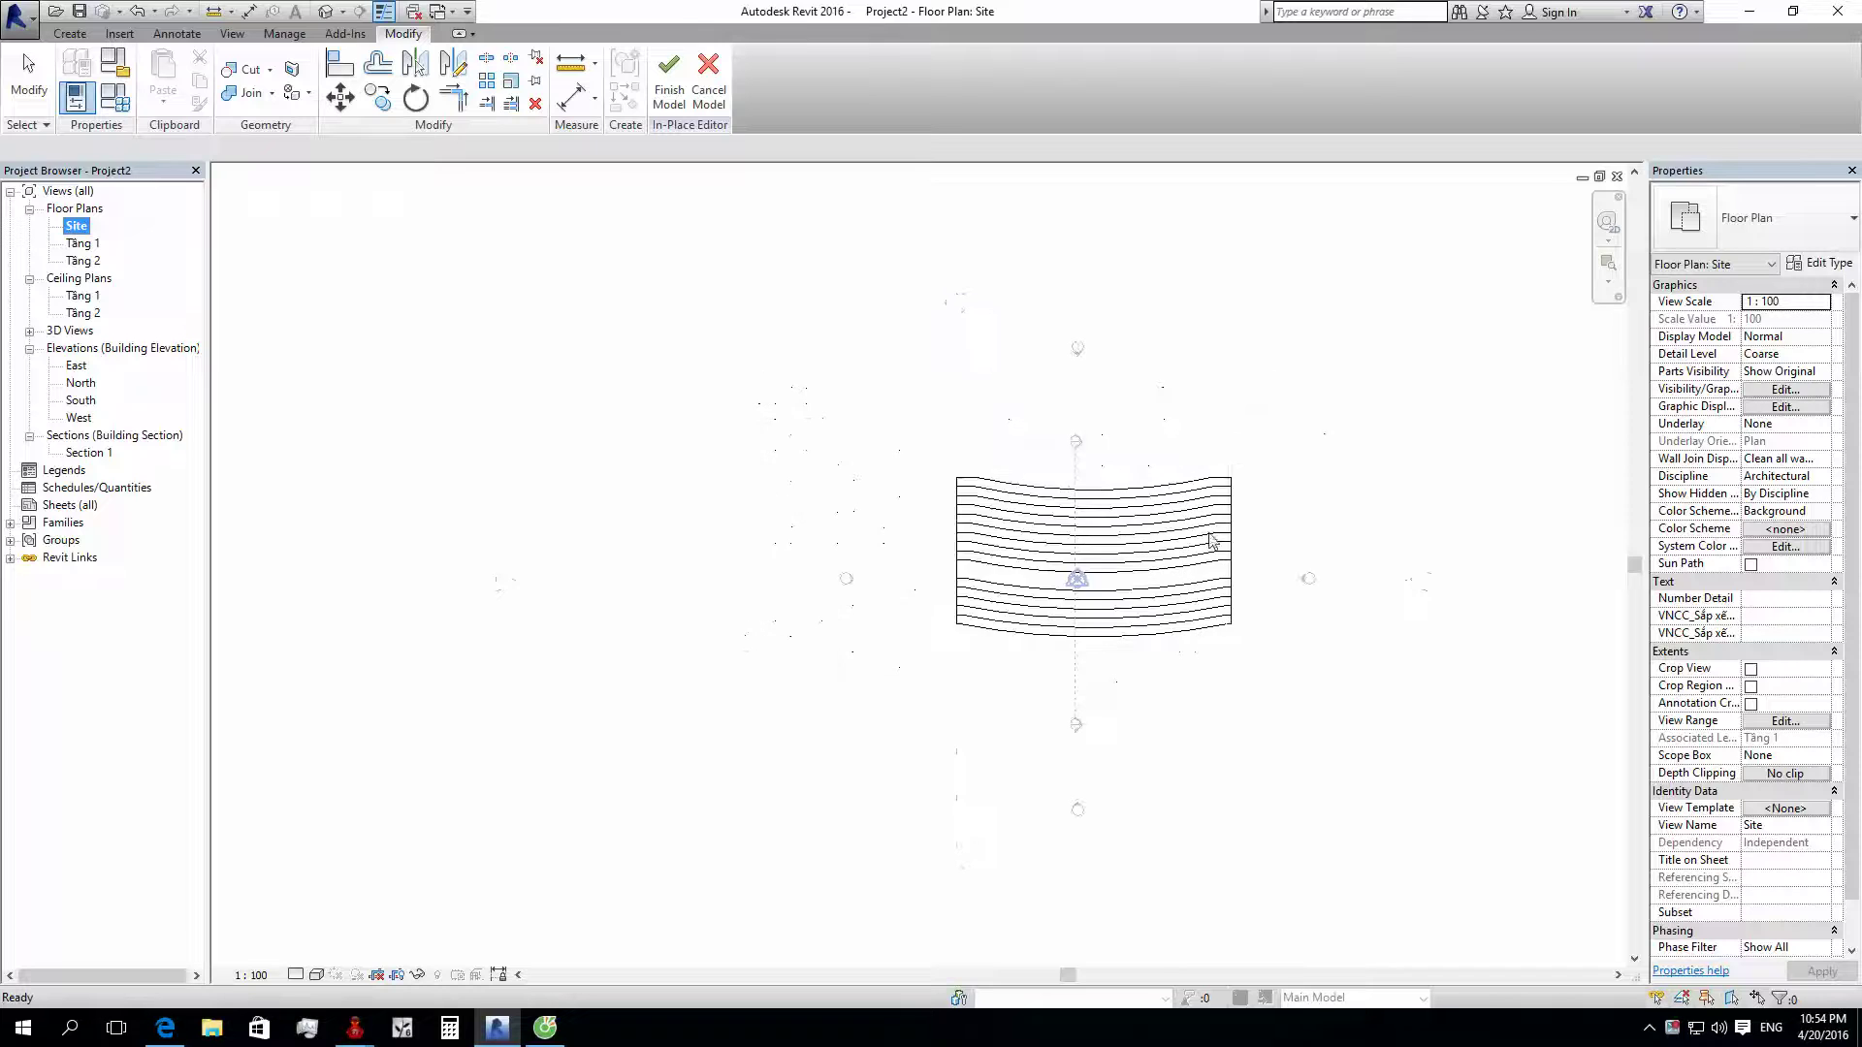
# Step: Start a Void Extrusion from the Create tab's Void Forms list
pyautogui.click(962, 709)
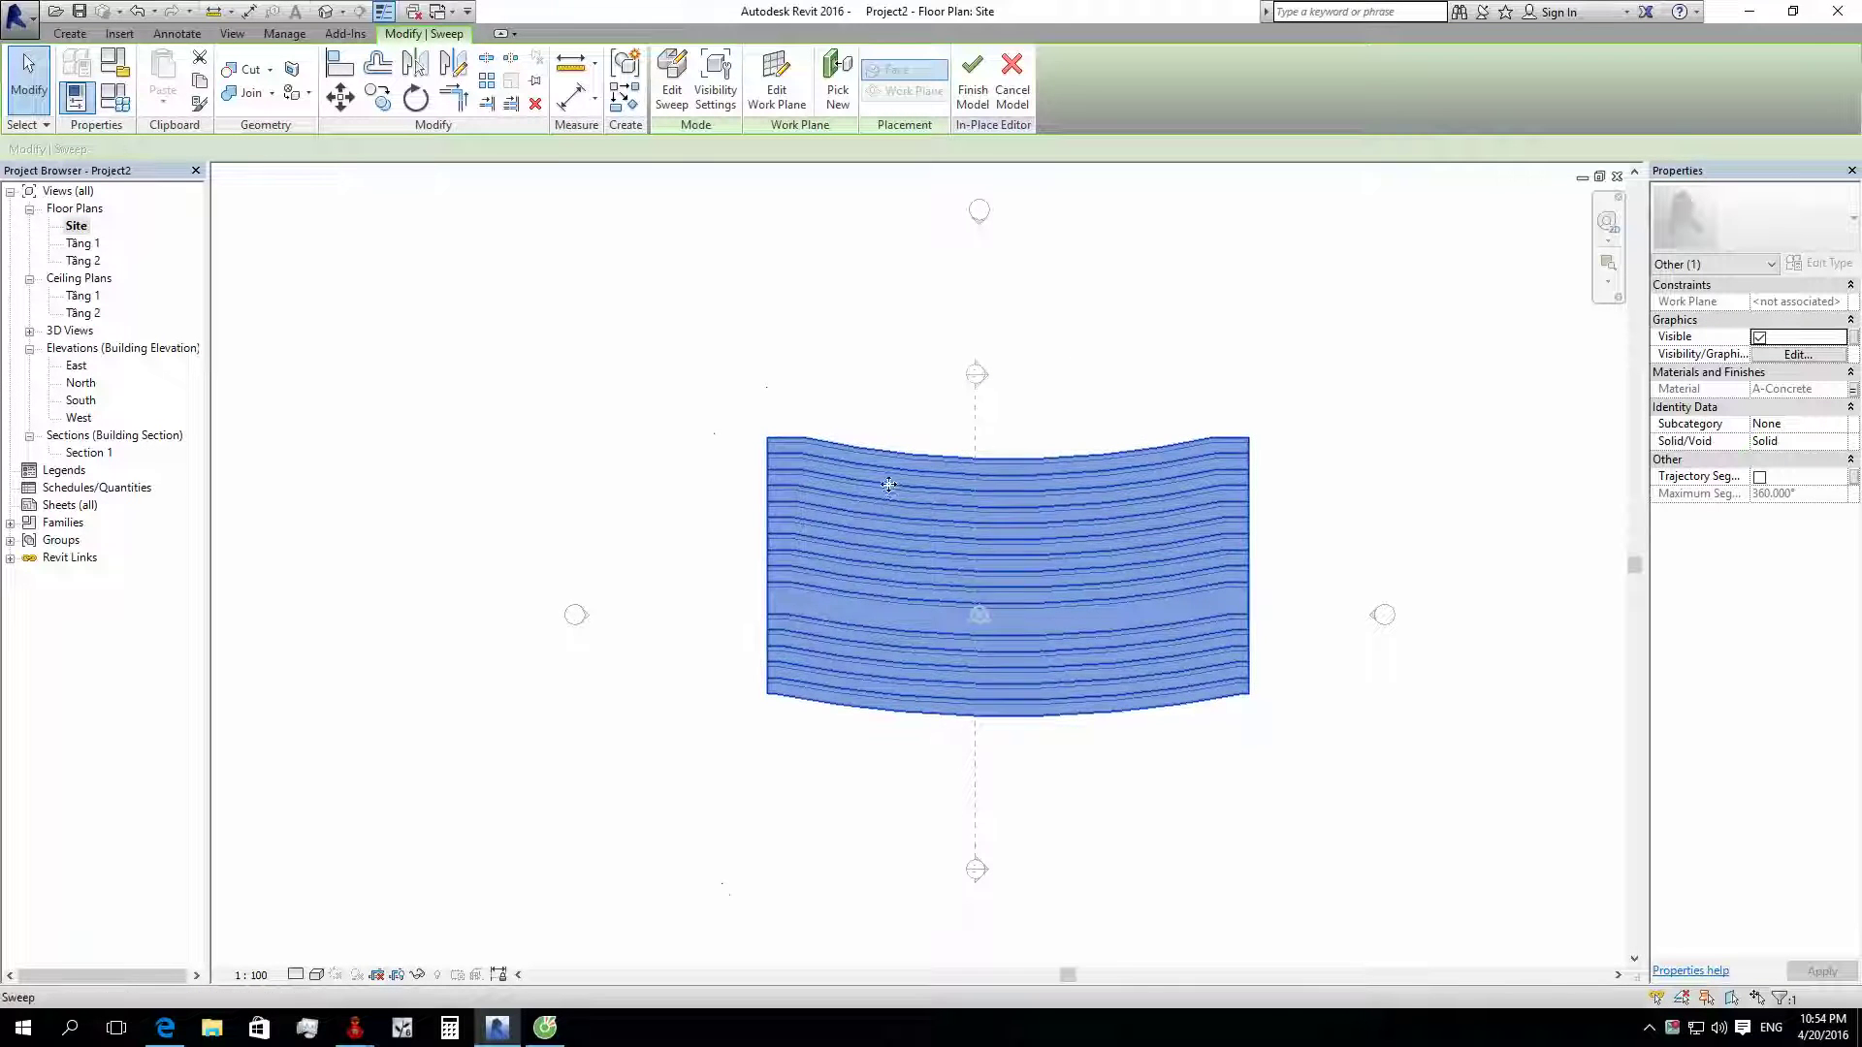
pyautogui.press('Escape')
pyautogui.click(70, 33)
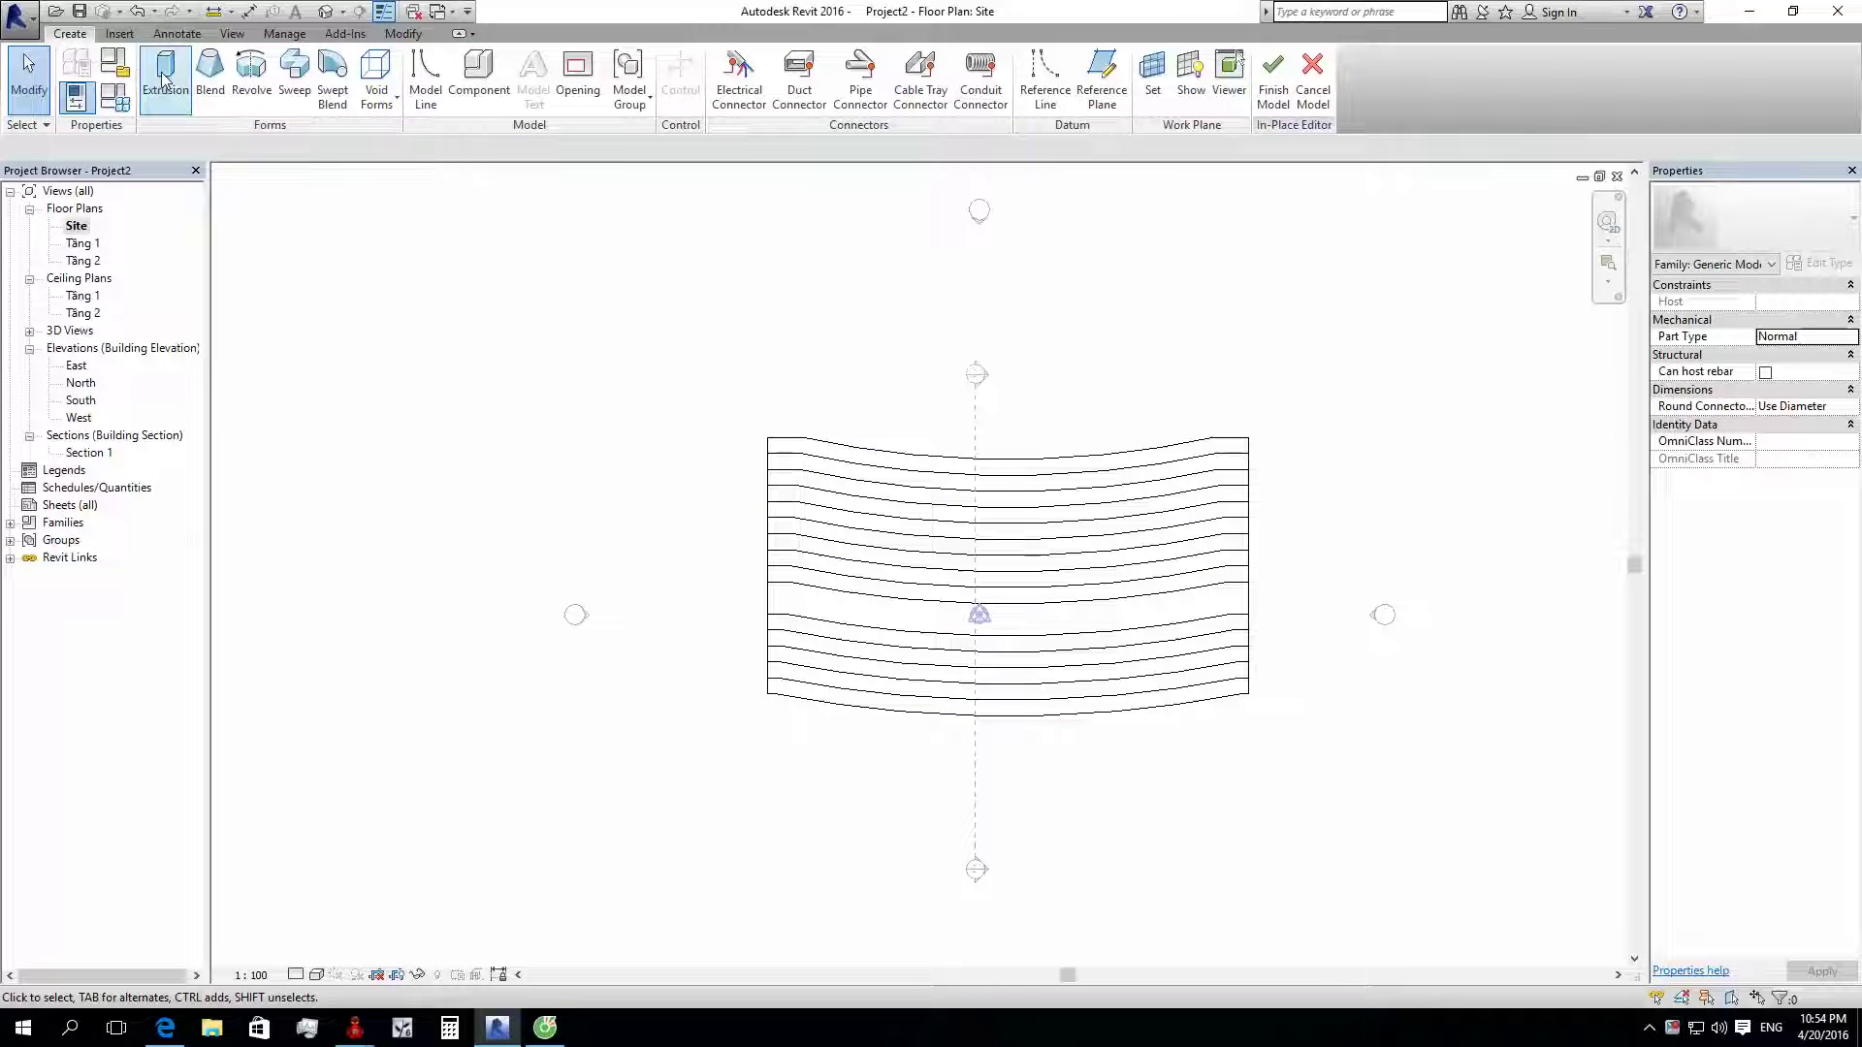
pyautogui.click(376, 97)
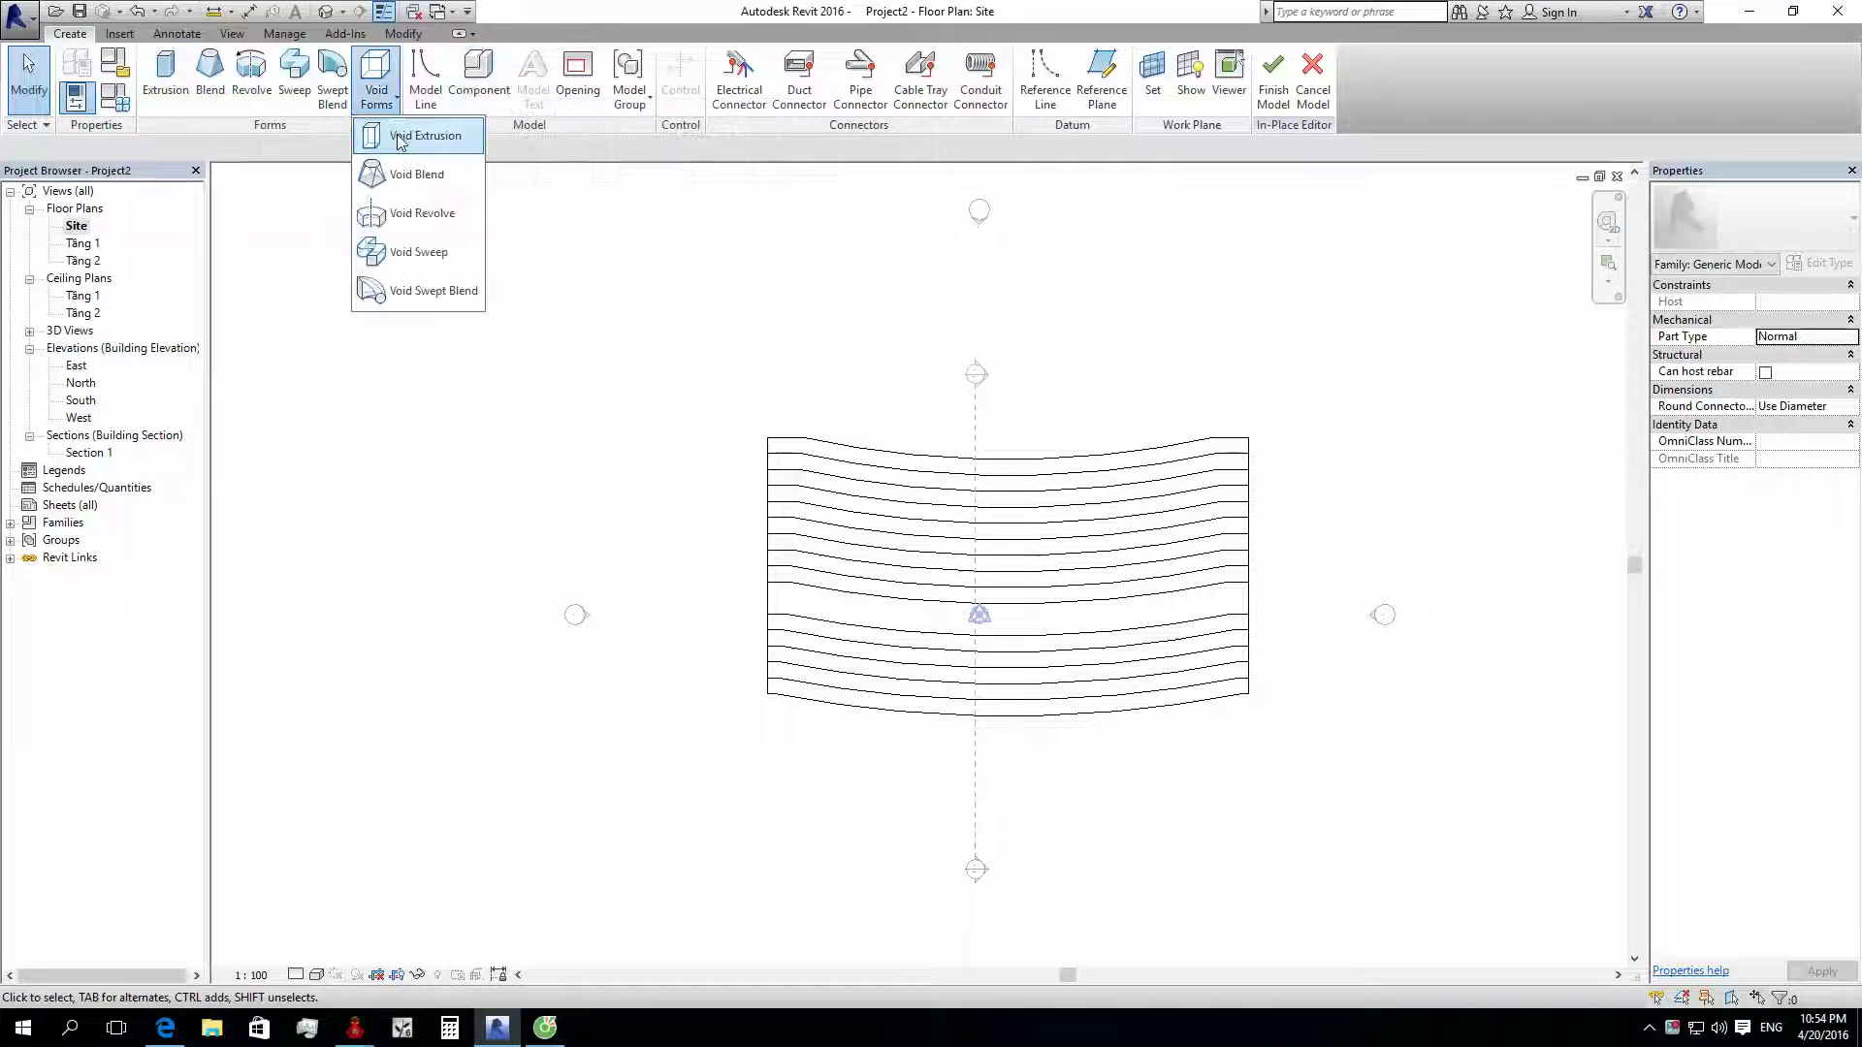
pyautogui.click(400, 139)
# Step: Sketch an angled line from the seating's top-left corner past its bottom edge
pyautogui.click(750, 101)
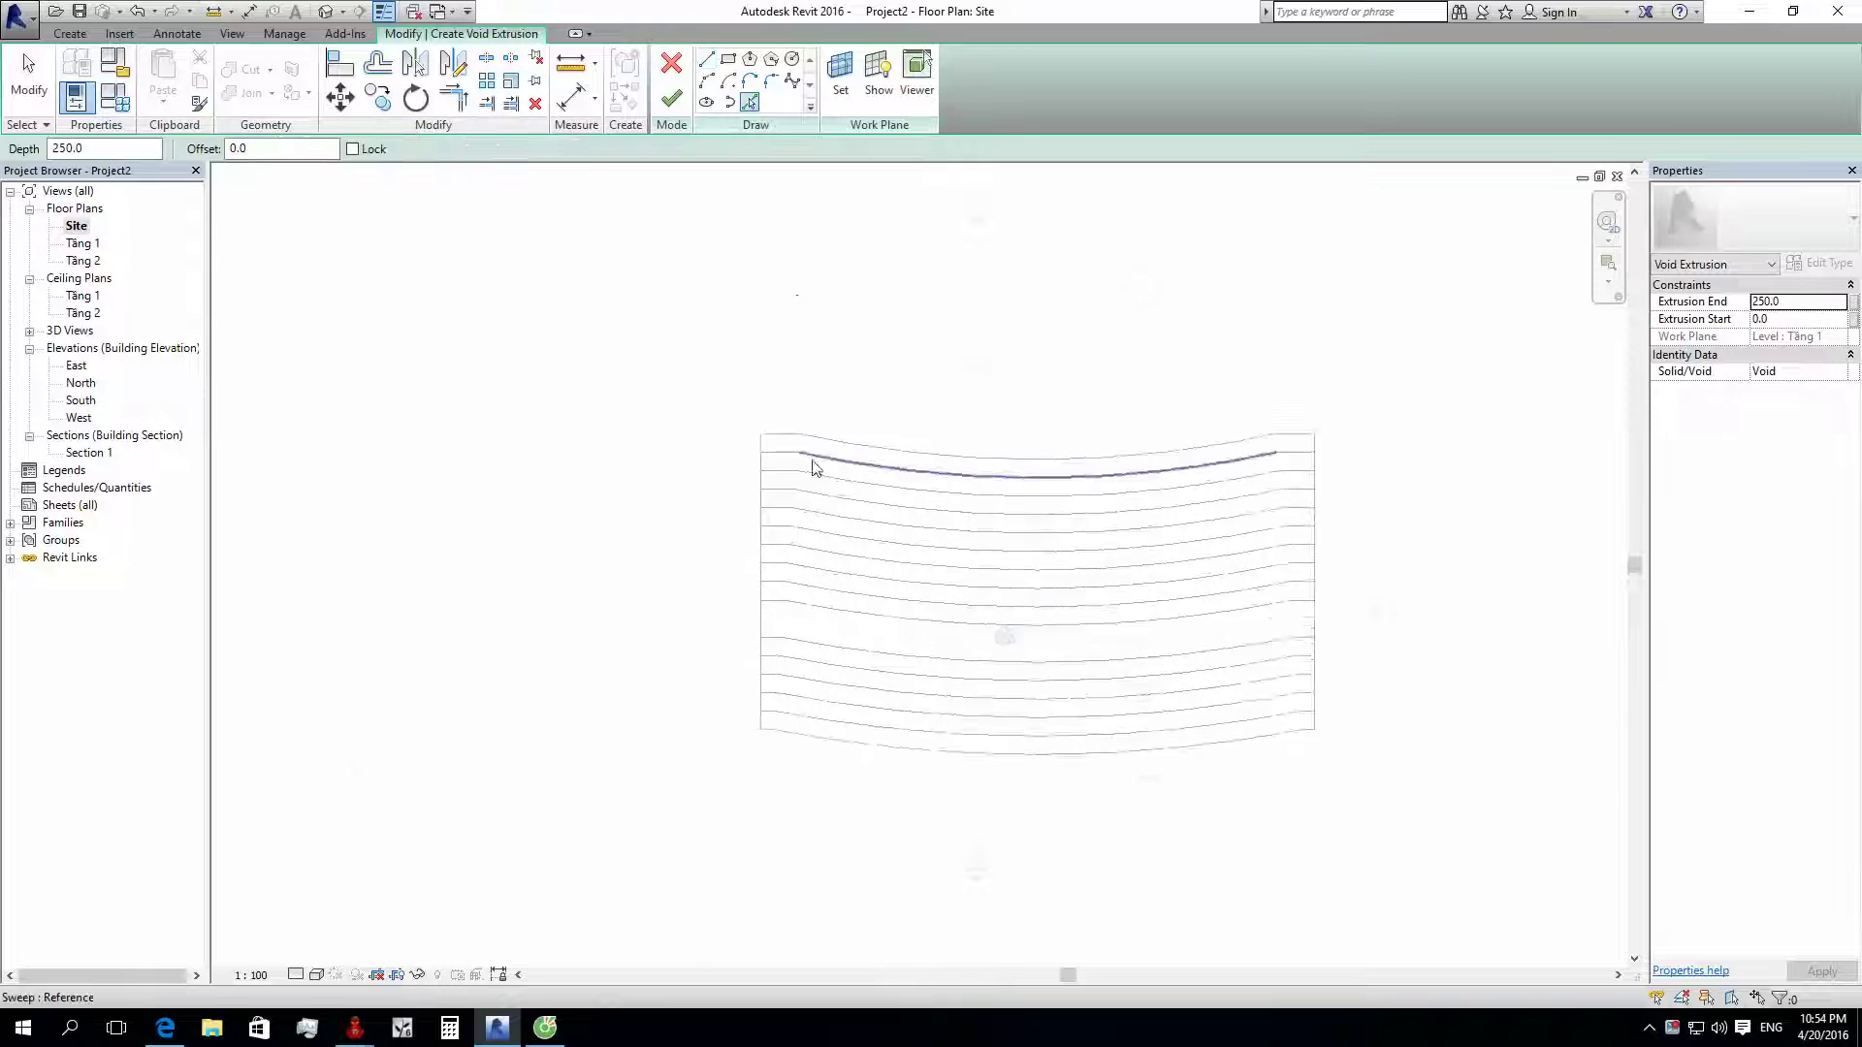
pyautogui.scroll(4, 810, 471)
pyautogui.click(706, 59)
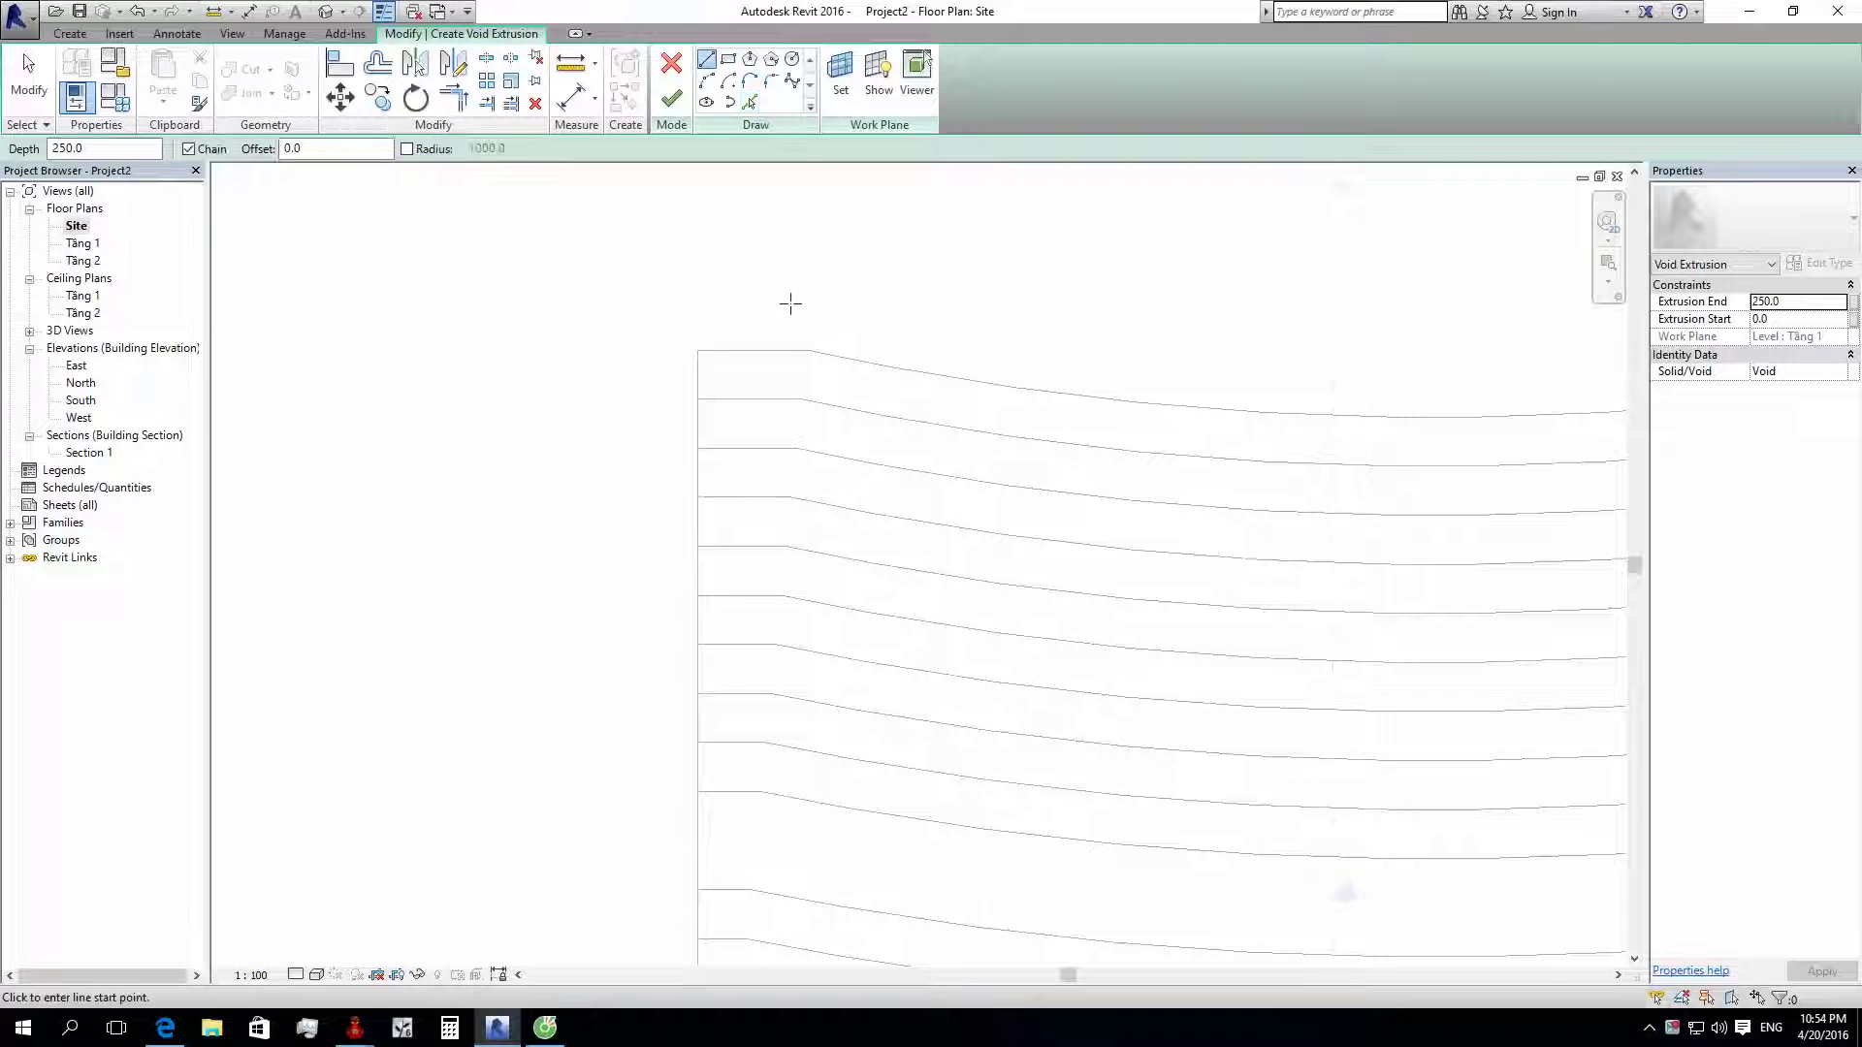
pyautogui.click(809, 349)
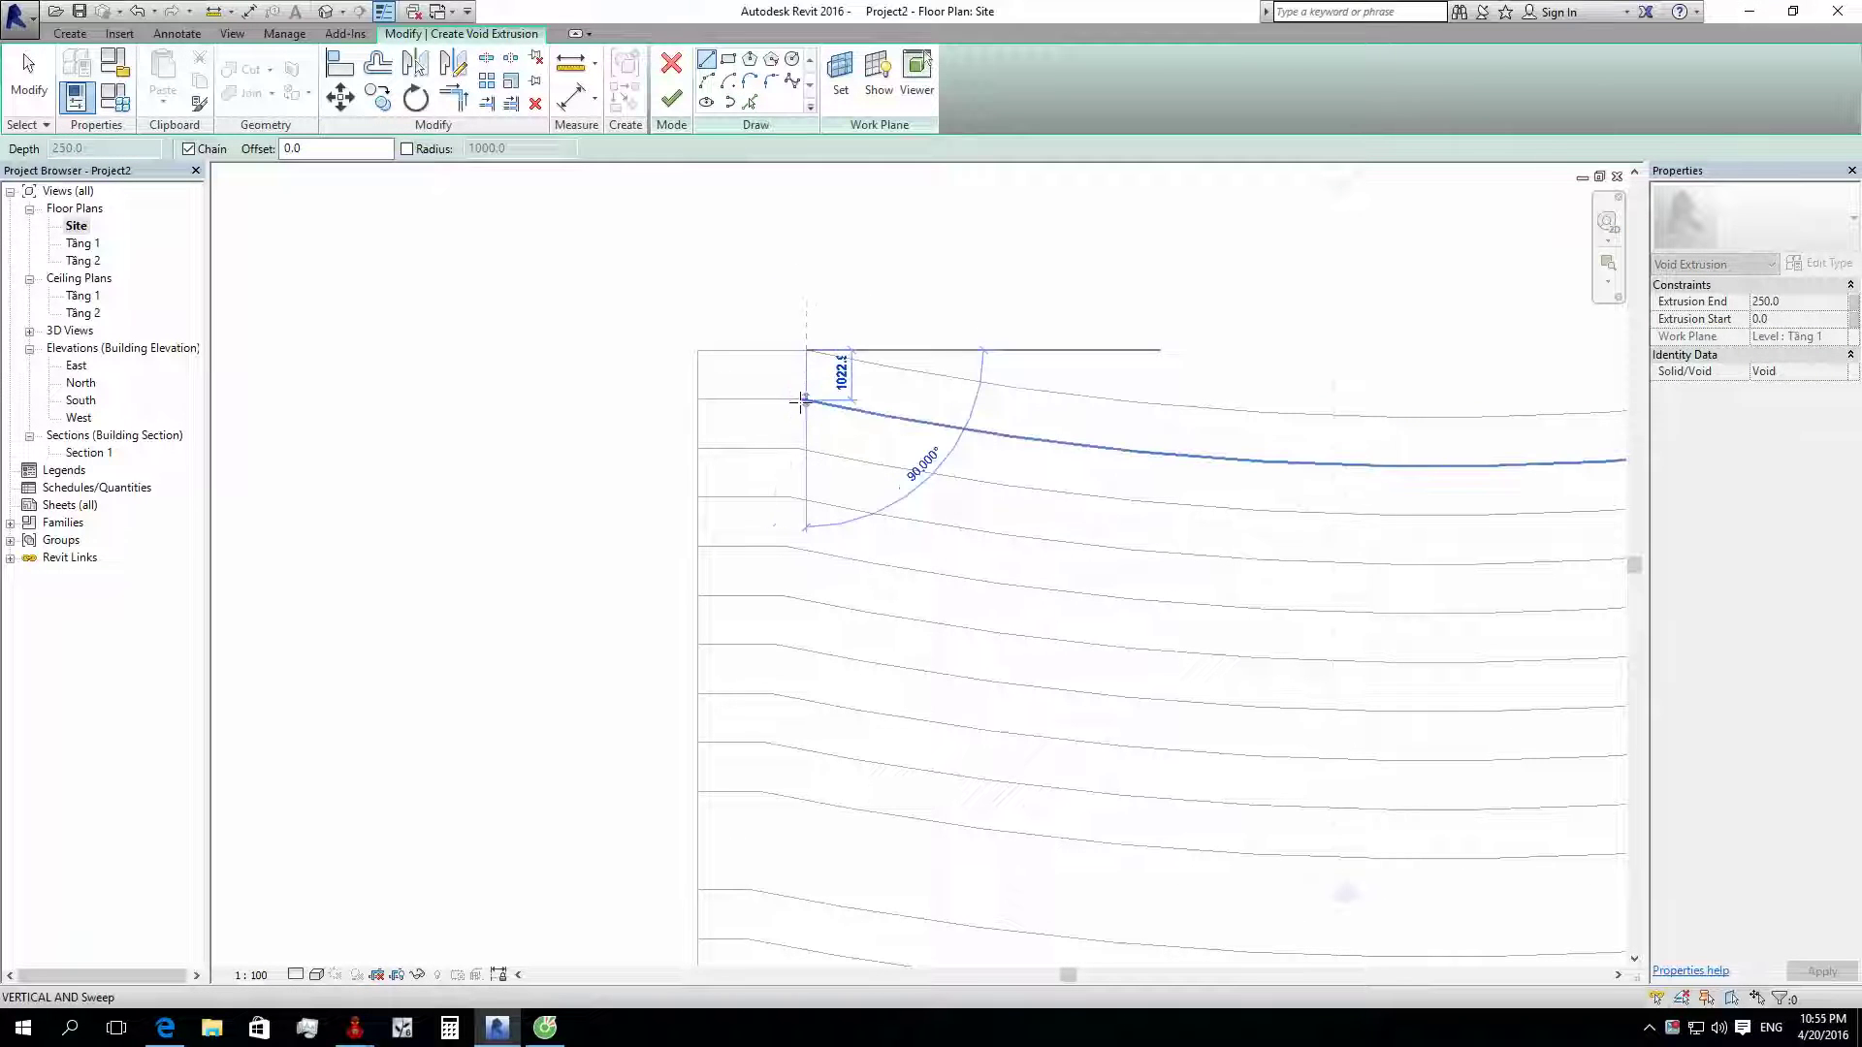
pyautogui.scroll(2, 805, 444)
pyautogui.scroll(-2, 783, 529)
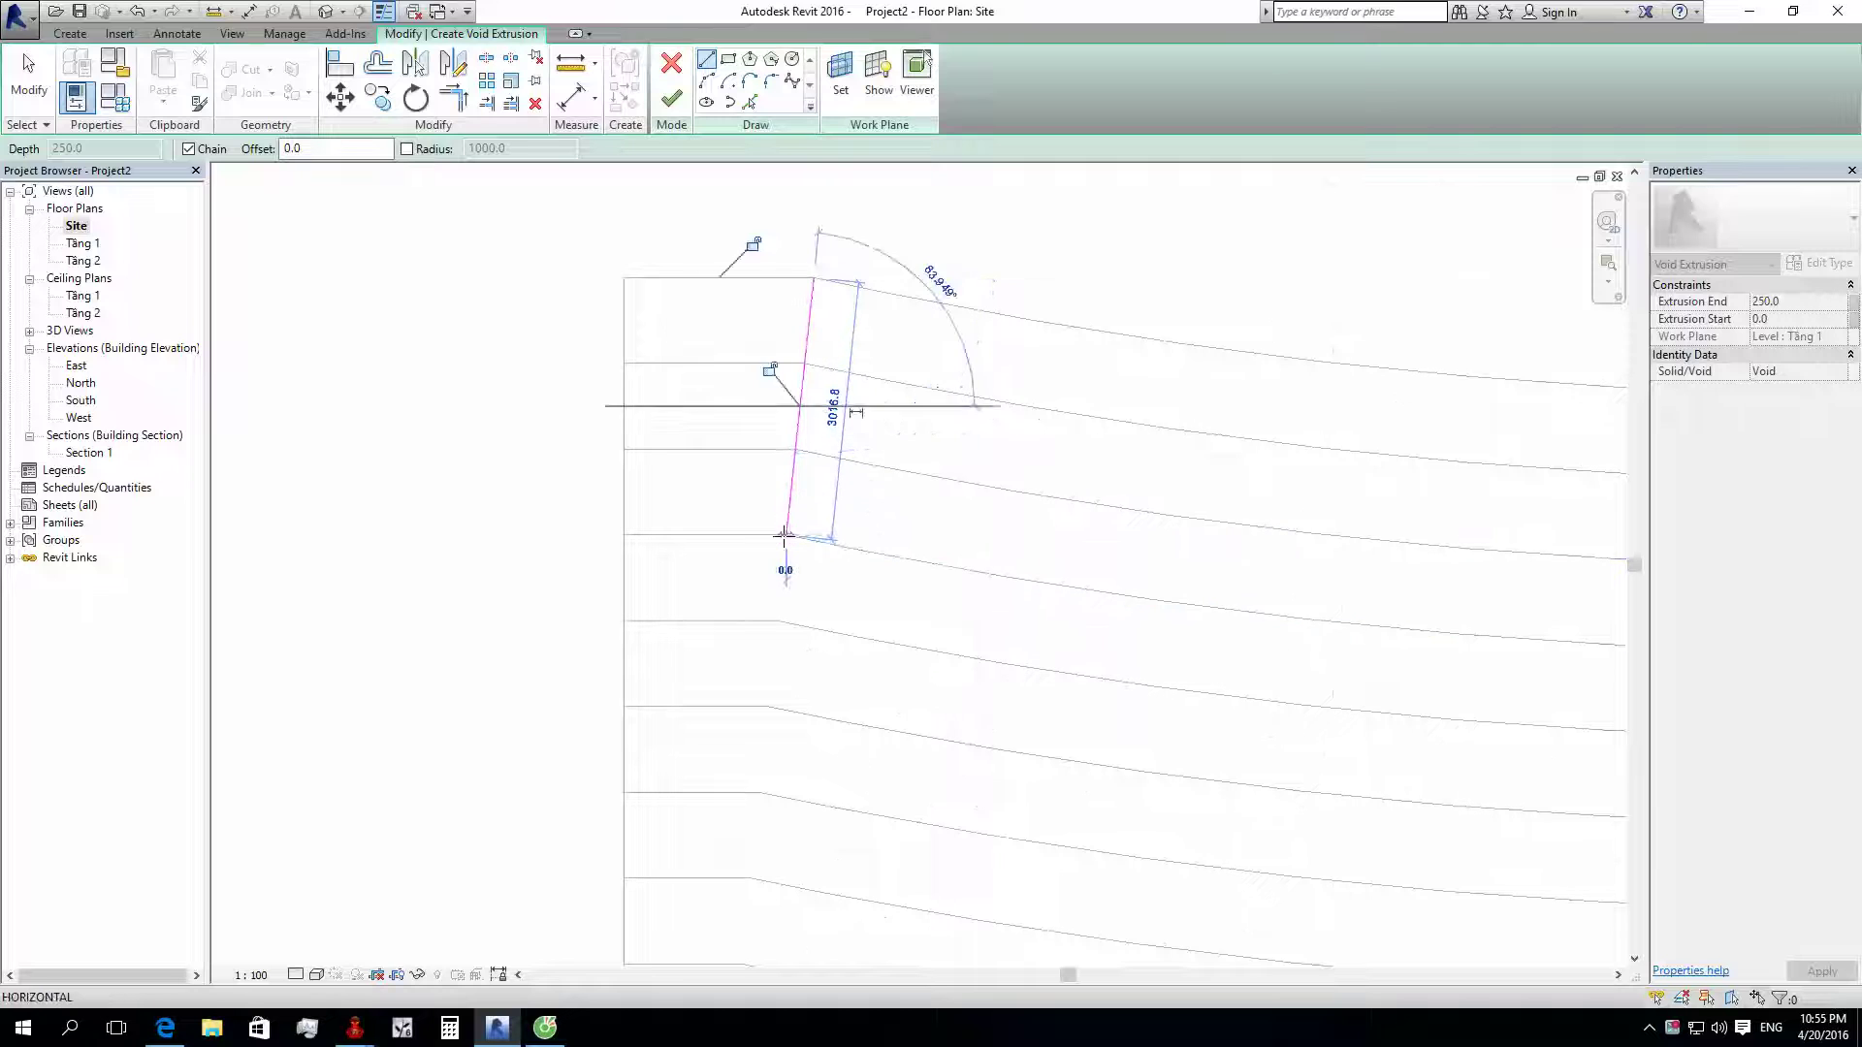
pyautogui.scroll(-2, 788, 417)
pyautogui.scroll(-2, 804, 373)
pyautogui.scroll(2, 803, 373)
pyautogui.click(801, 398)
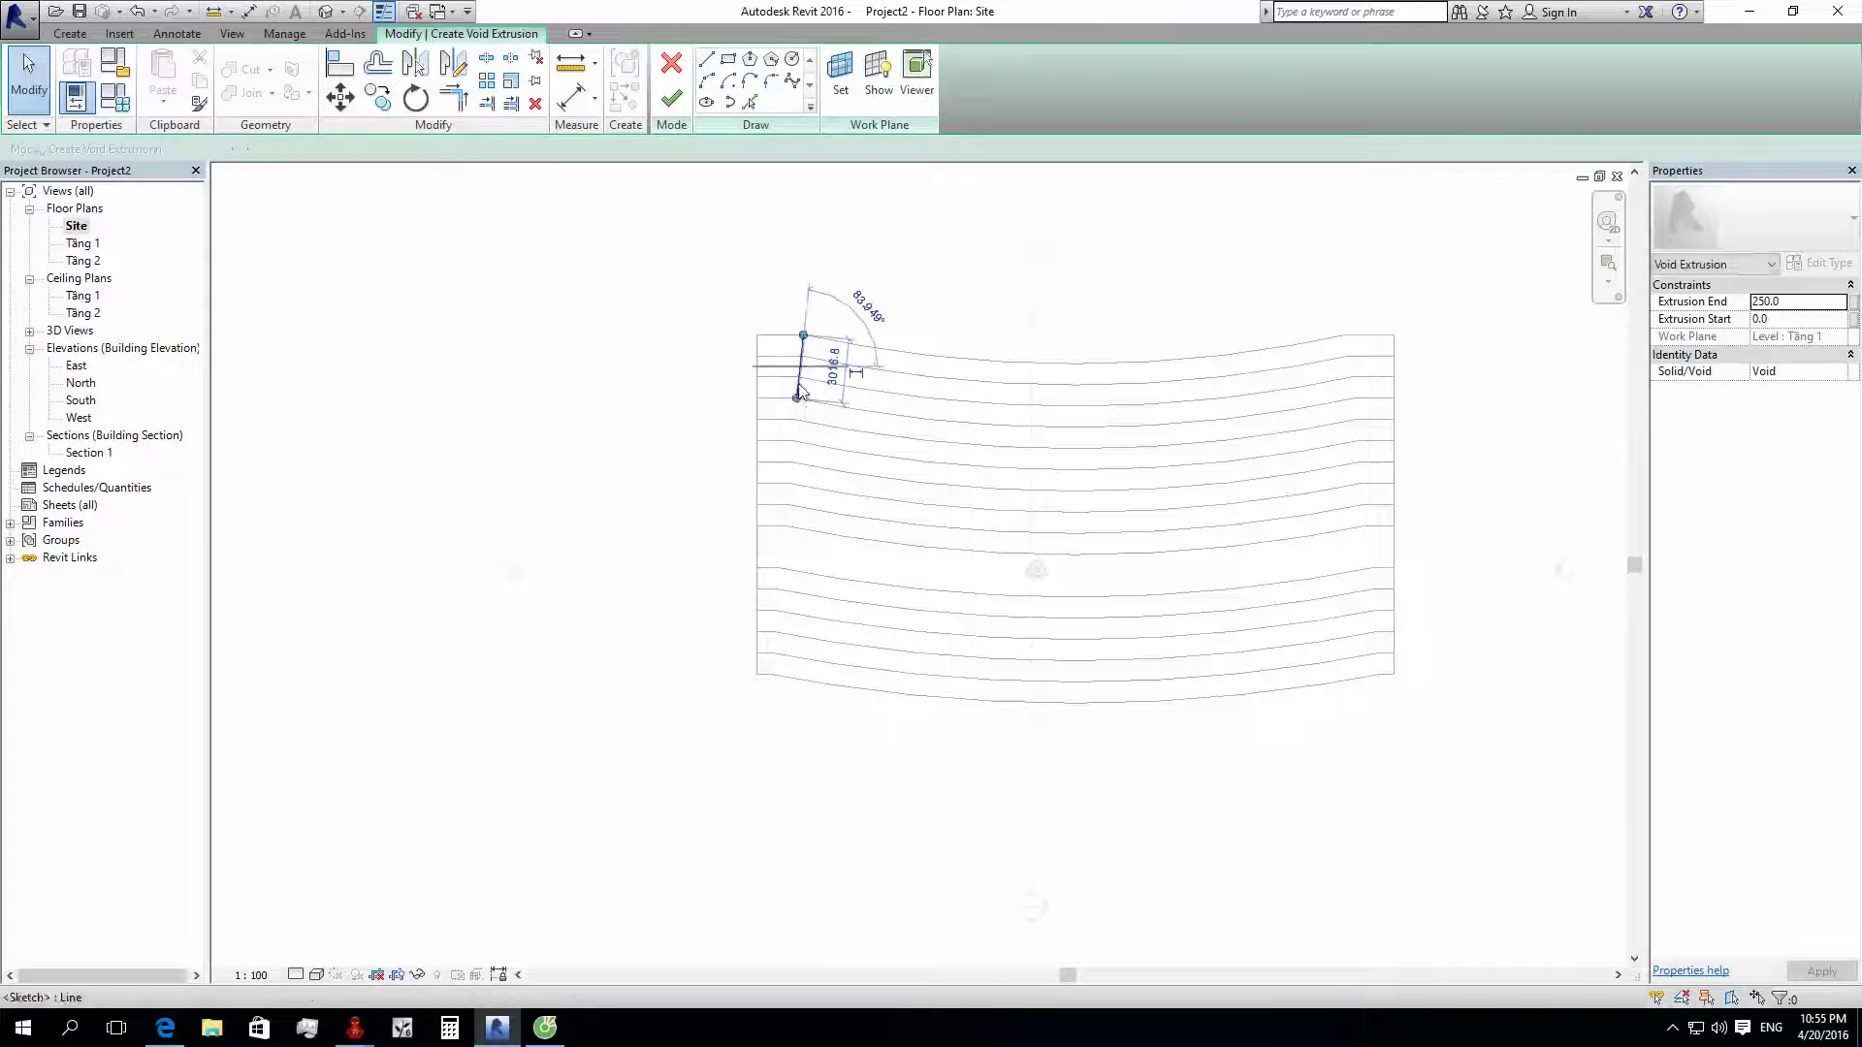
pyautogui.press('Escape')
pyautogui.press('Escape')
pyautogui.moveTo(801, 398); pyautogui.dragTo(753, 757)
pyautogui.scroll(2, 1068, 665)
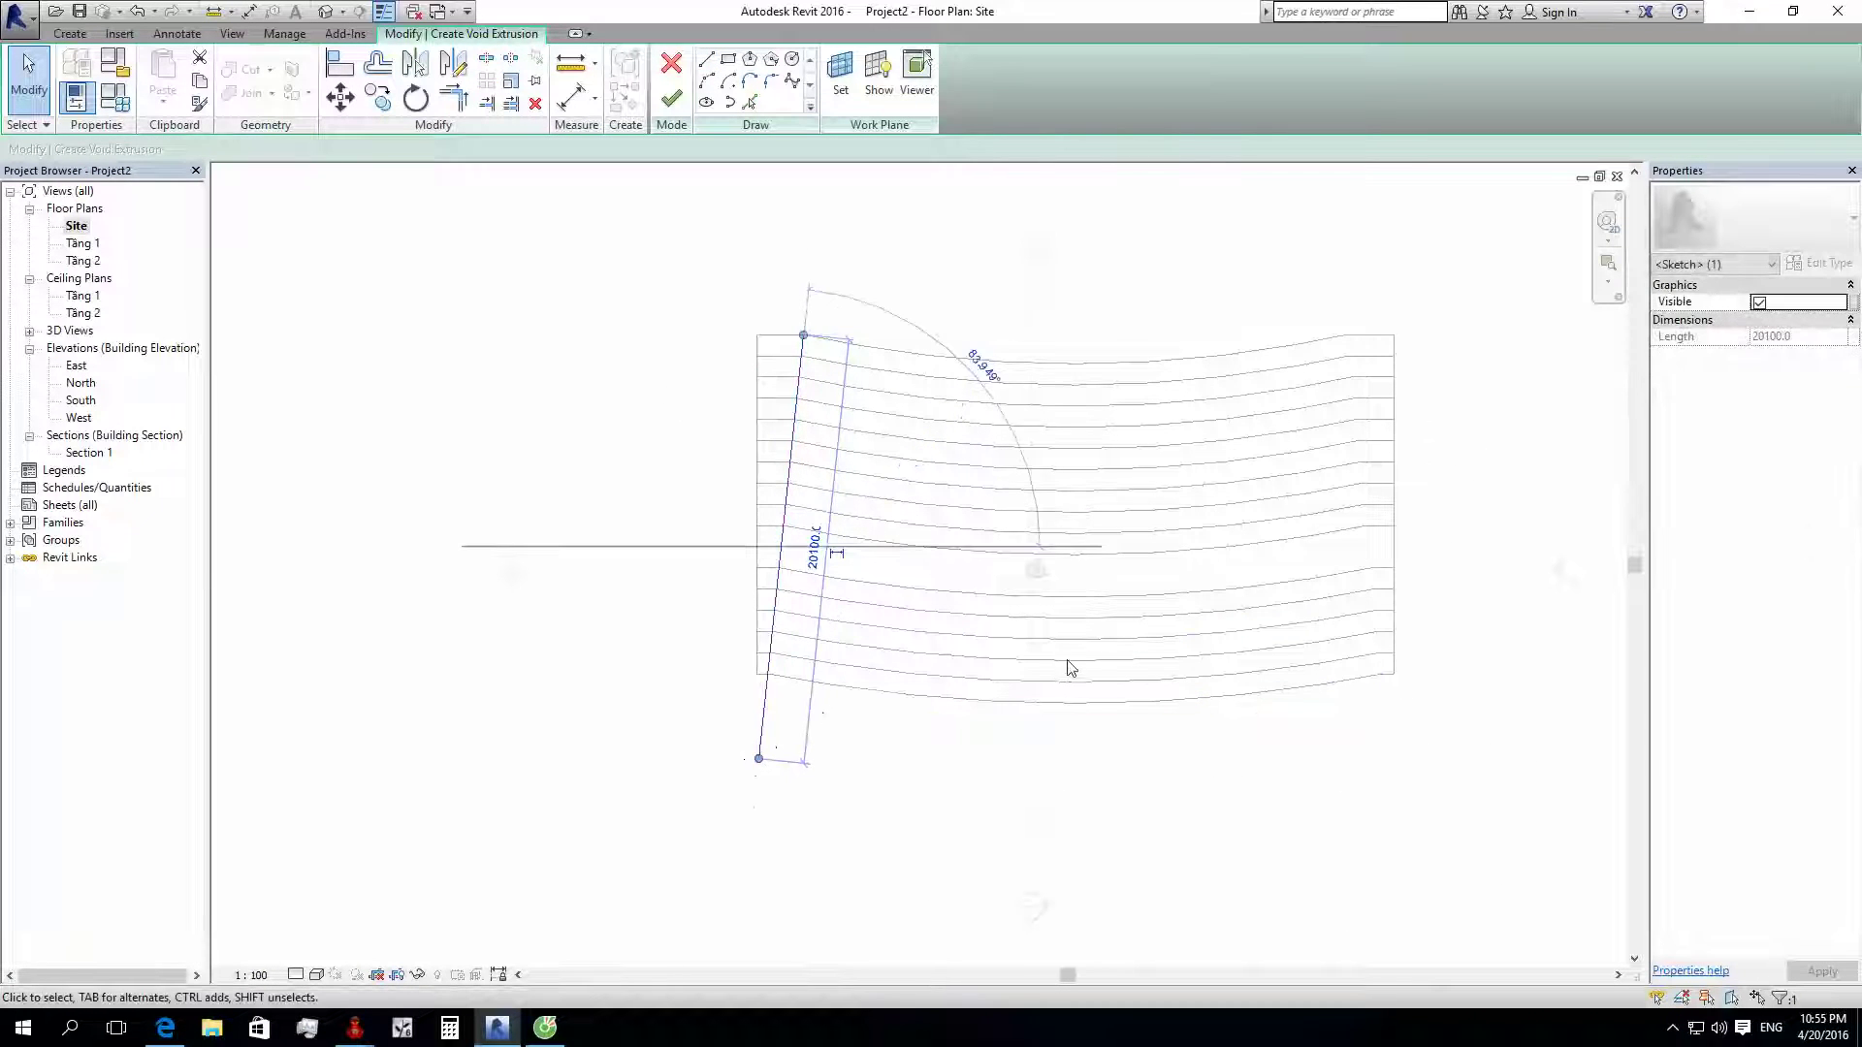
pyautogui.scroll(-2, 1153, 560)
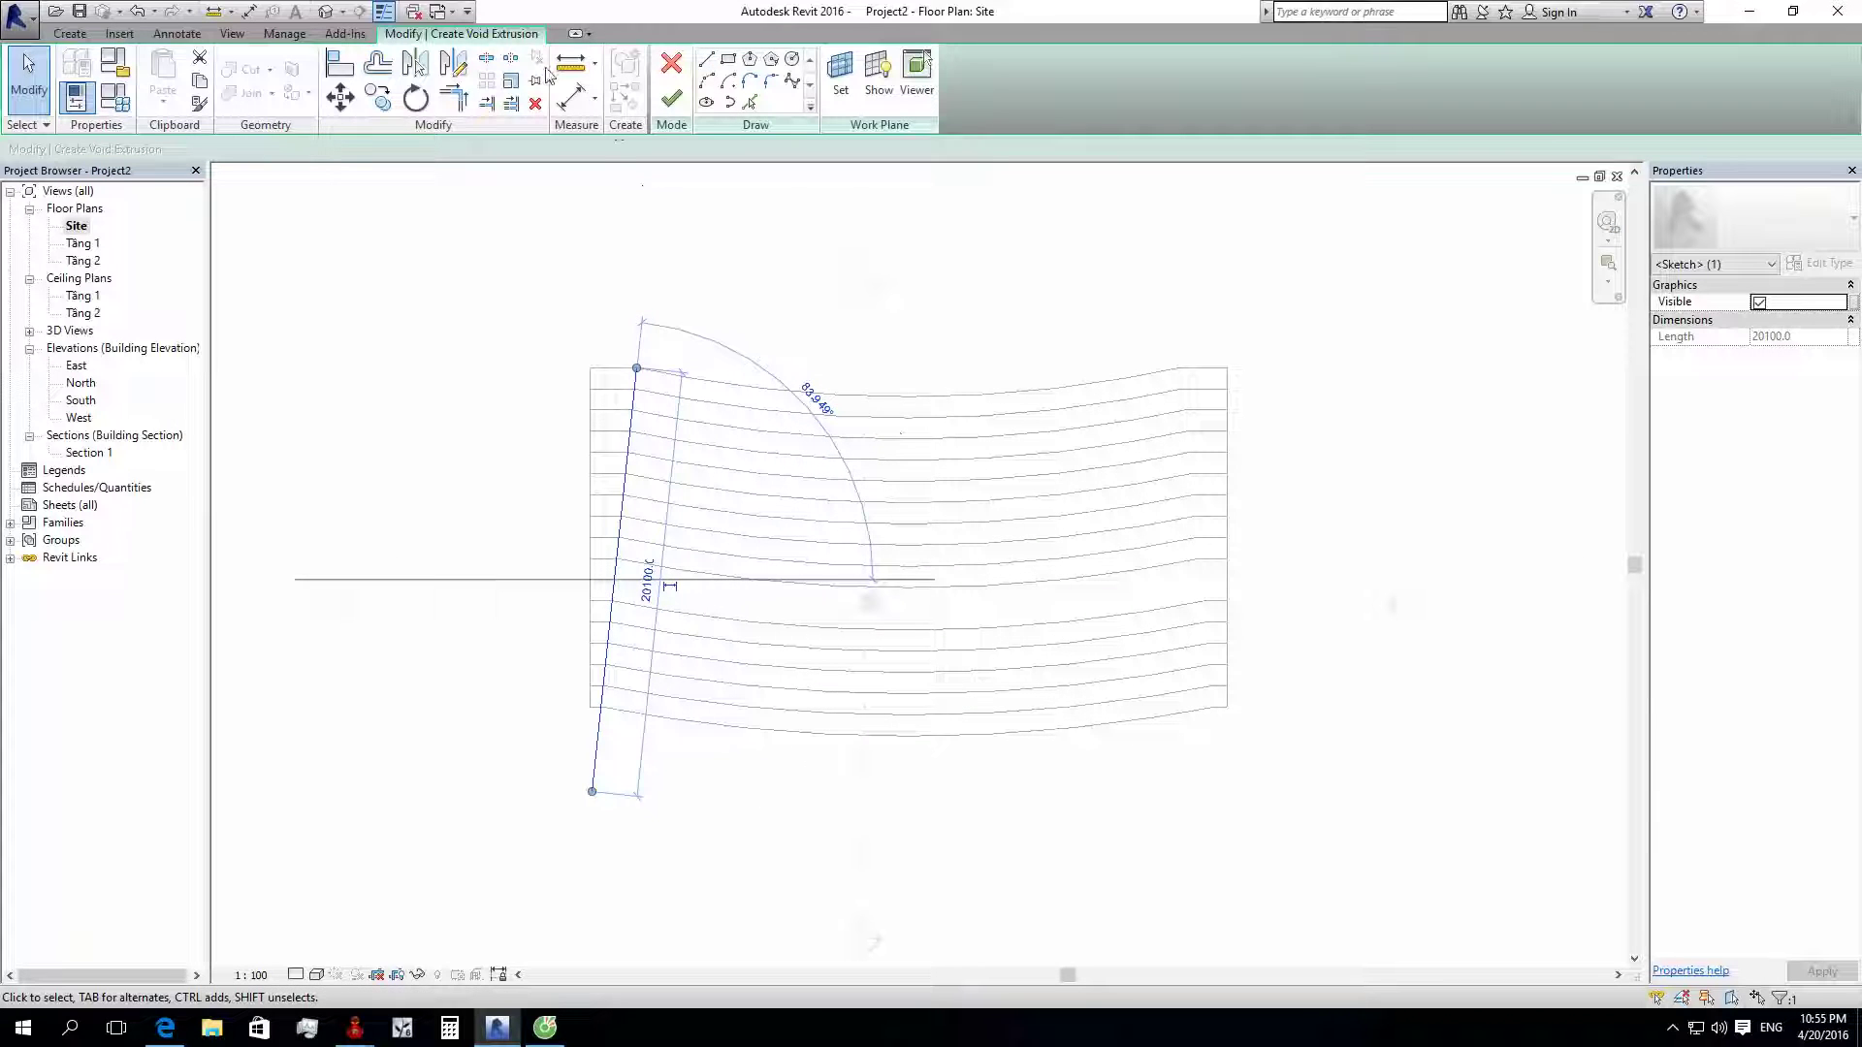
# Step: Mirror the angled line to the seating's right side
pyautogui.click(453, 63)
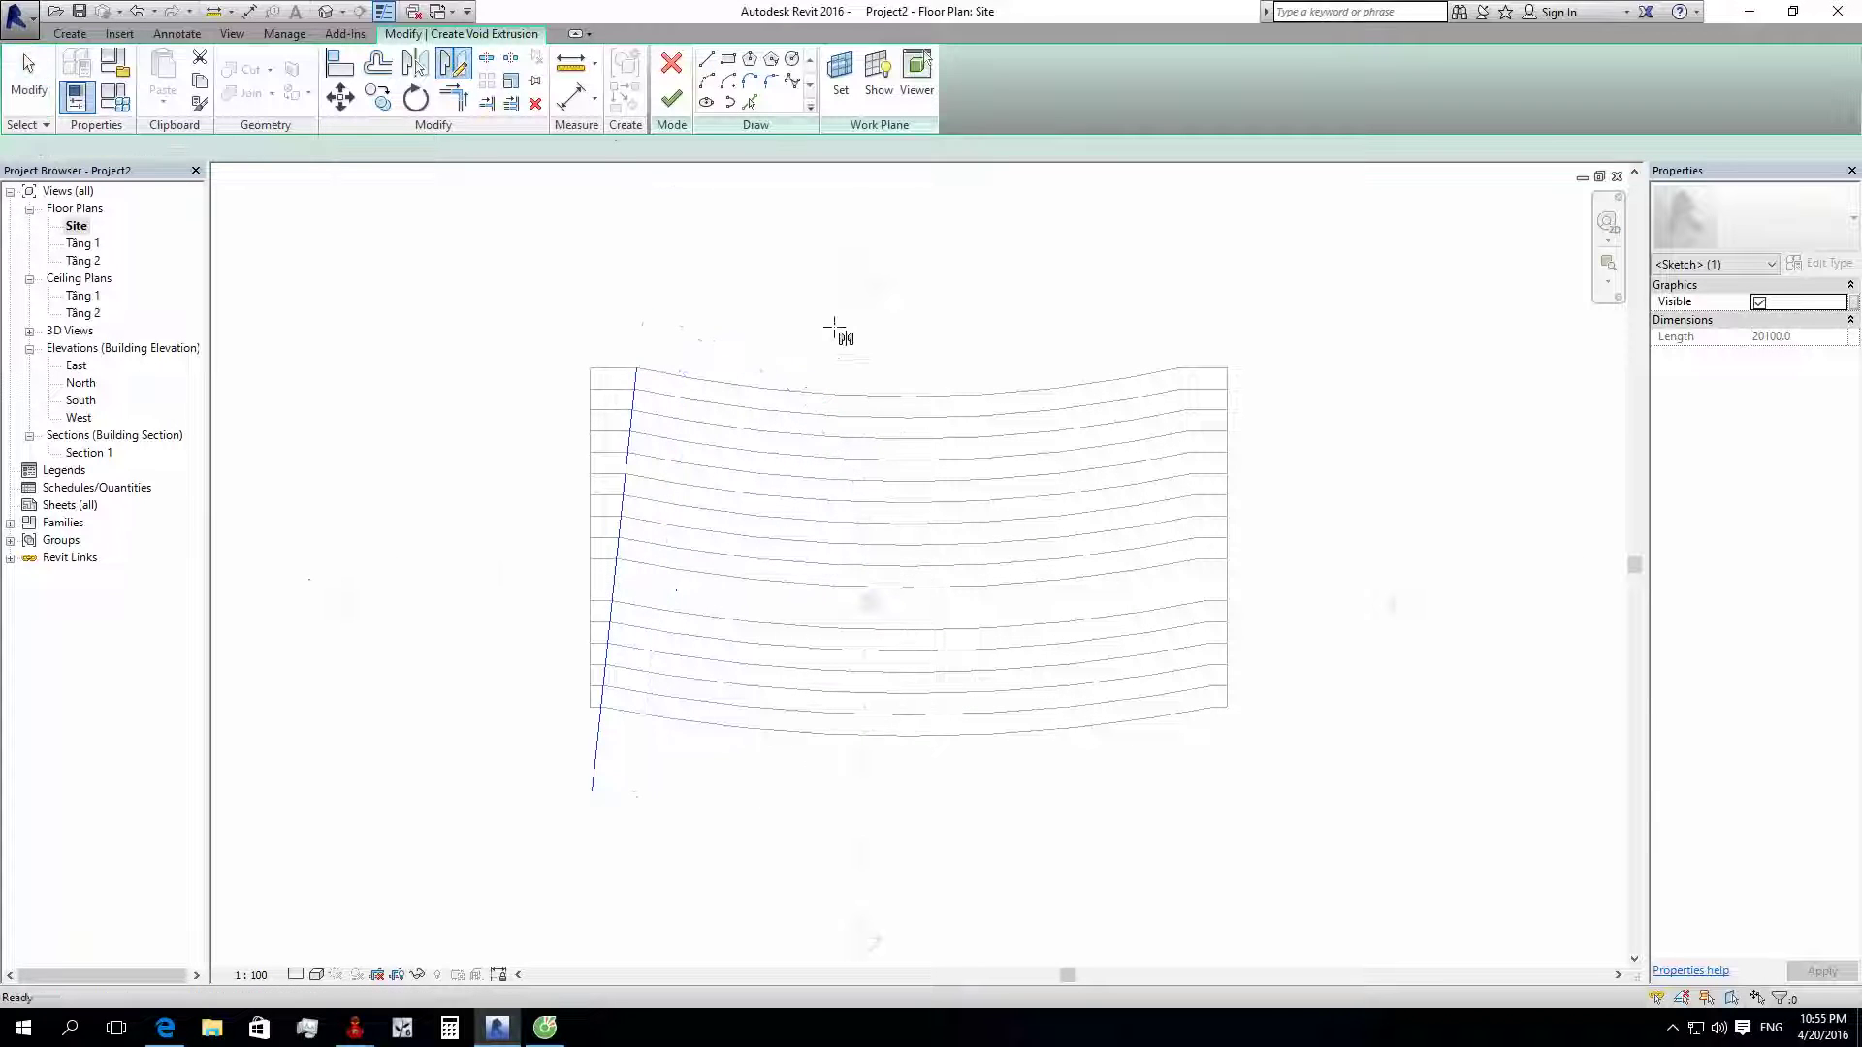
pyautogui.click(895, 393)
pyautogui.click(906, 800)
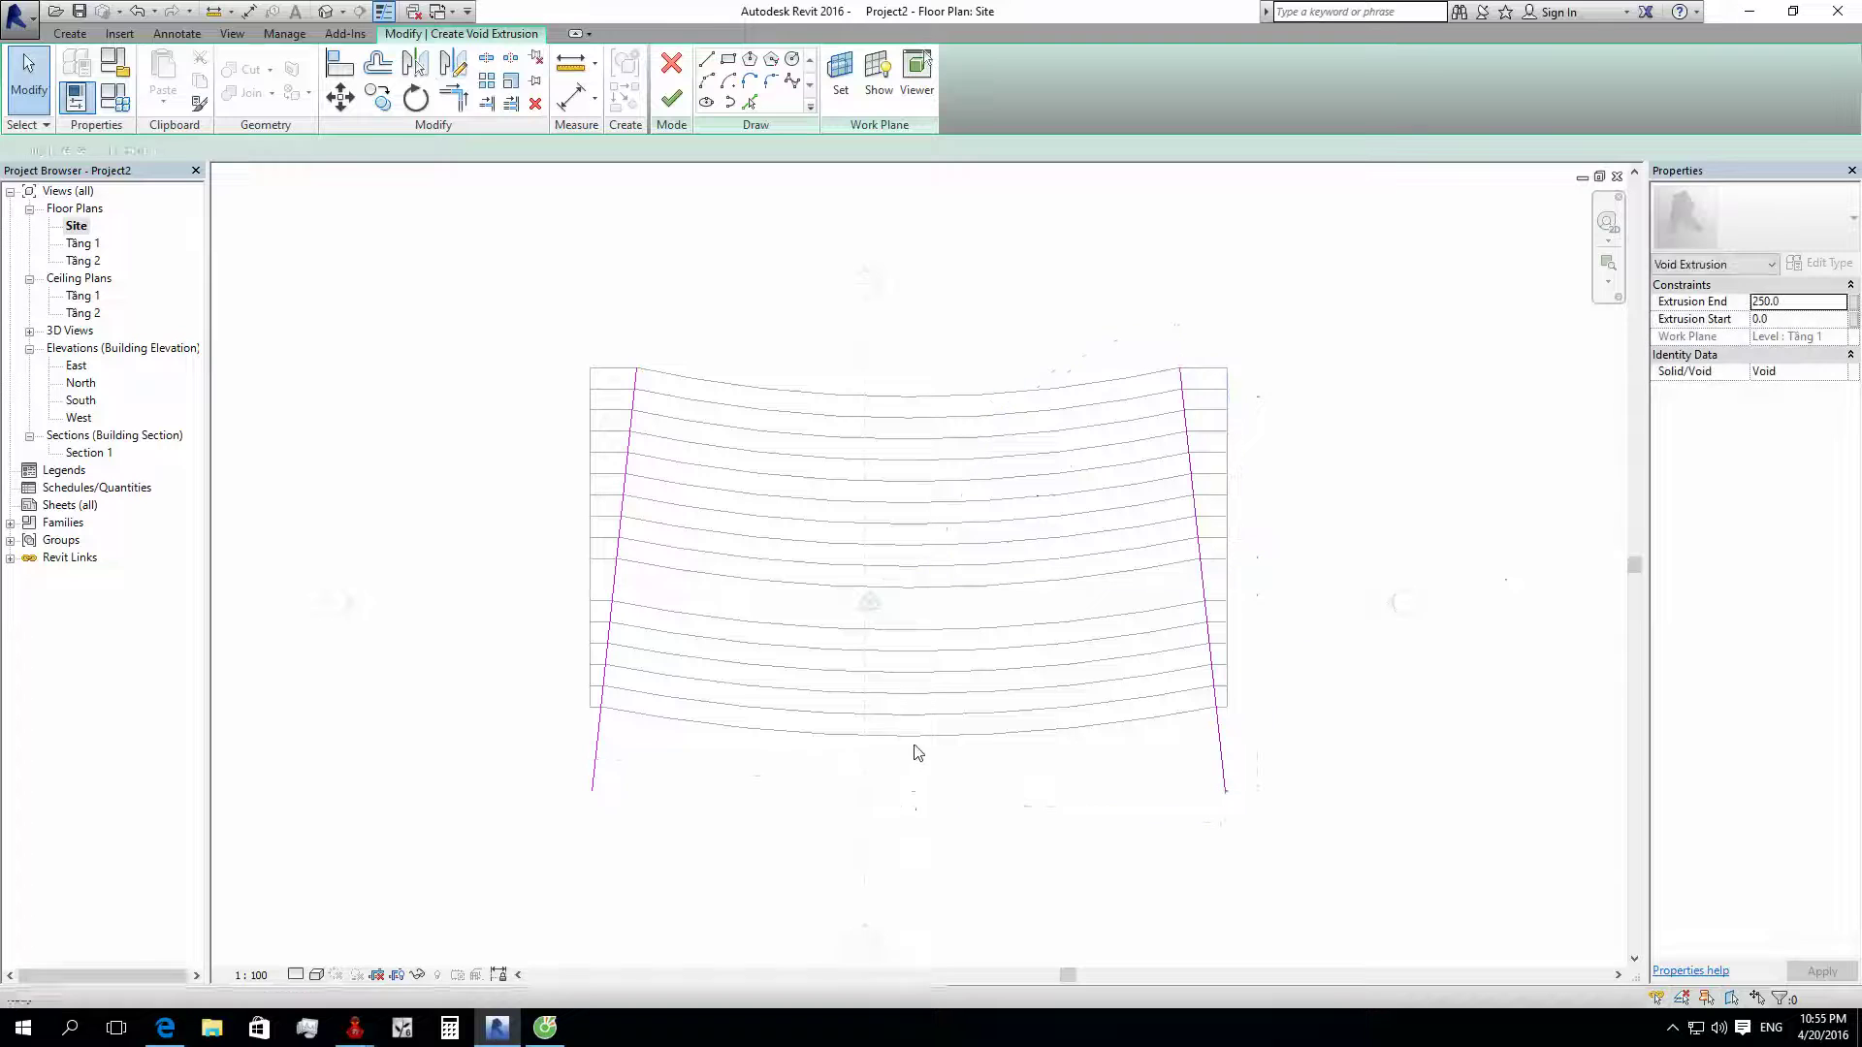
pyautogui.click(632, 395)
pyautogui.press('r')
pyautogui.press('o')
pyautogui.click(900, 555)
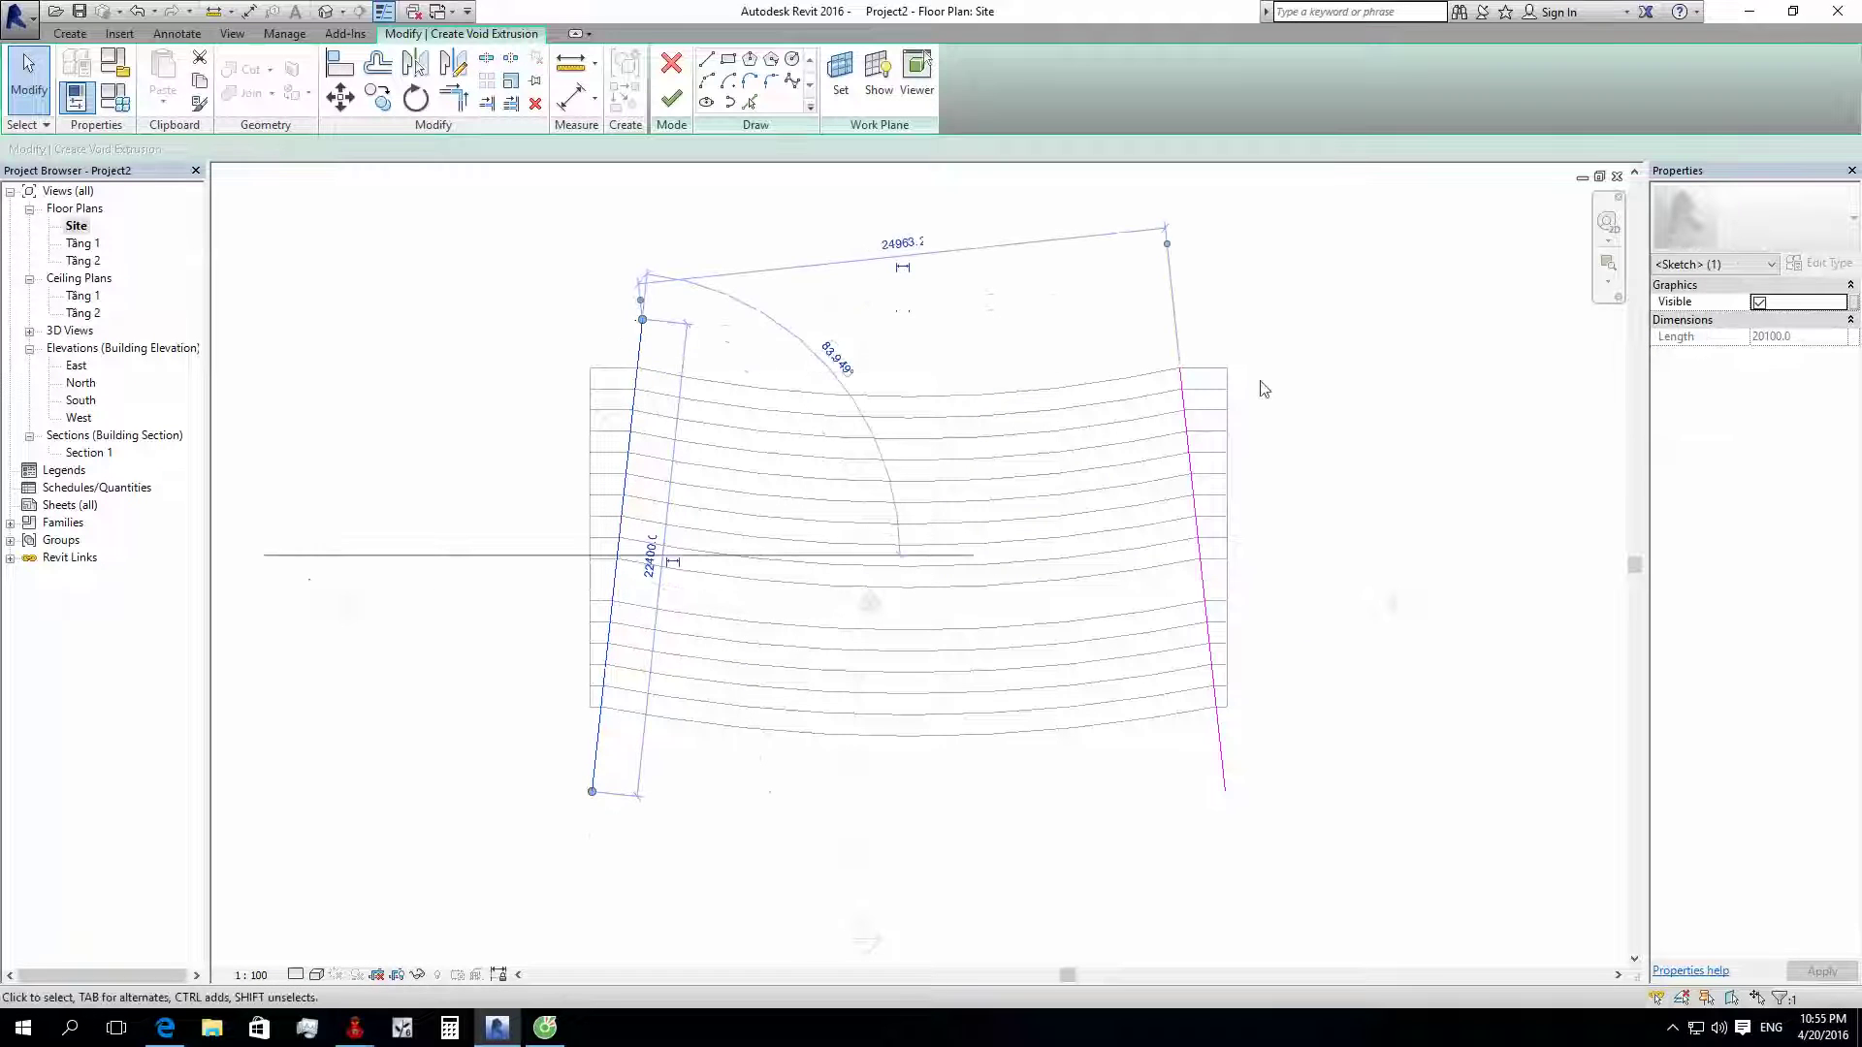
pyautogui.click(1183, 386)
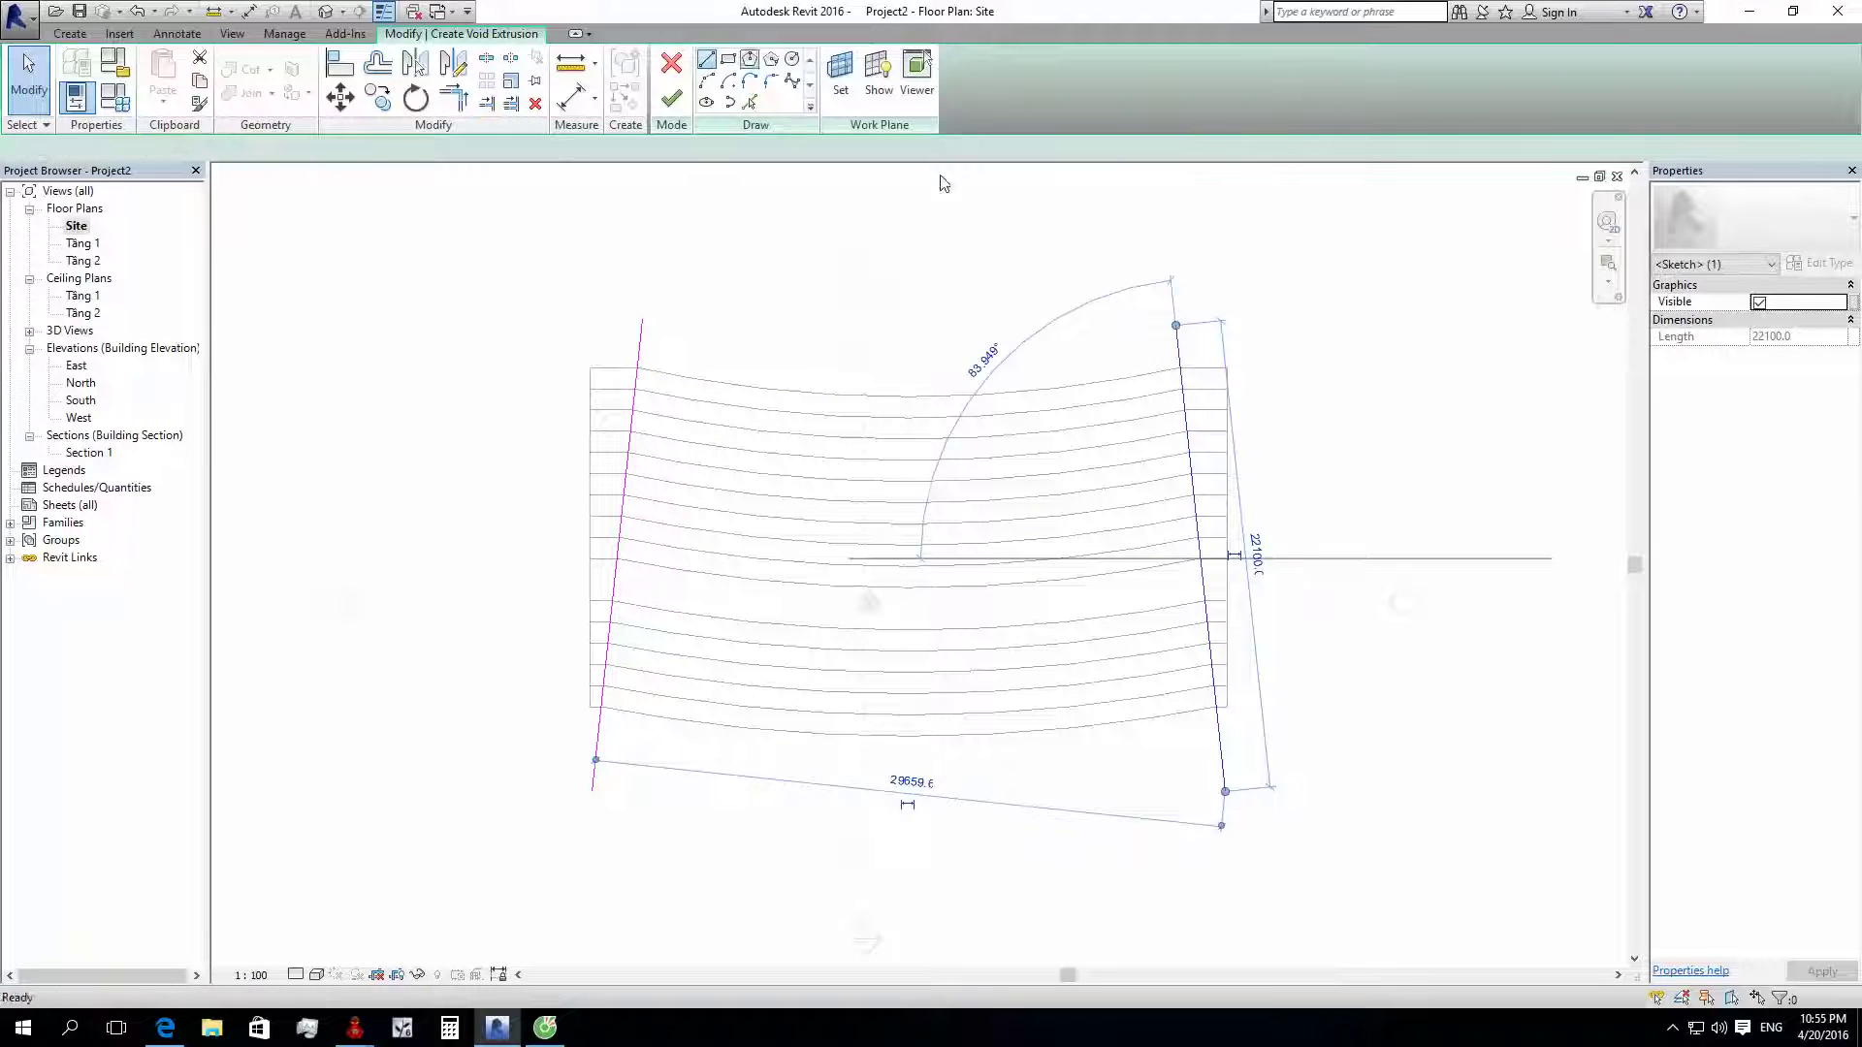
# Step: Close the right and left outlines with top, outer and bottom lines
pyautogui.press('l')
pyautogui.press('i')
pyautogui.click(1178, 323)
pyautogui.click(1311, 326)
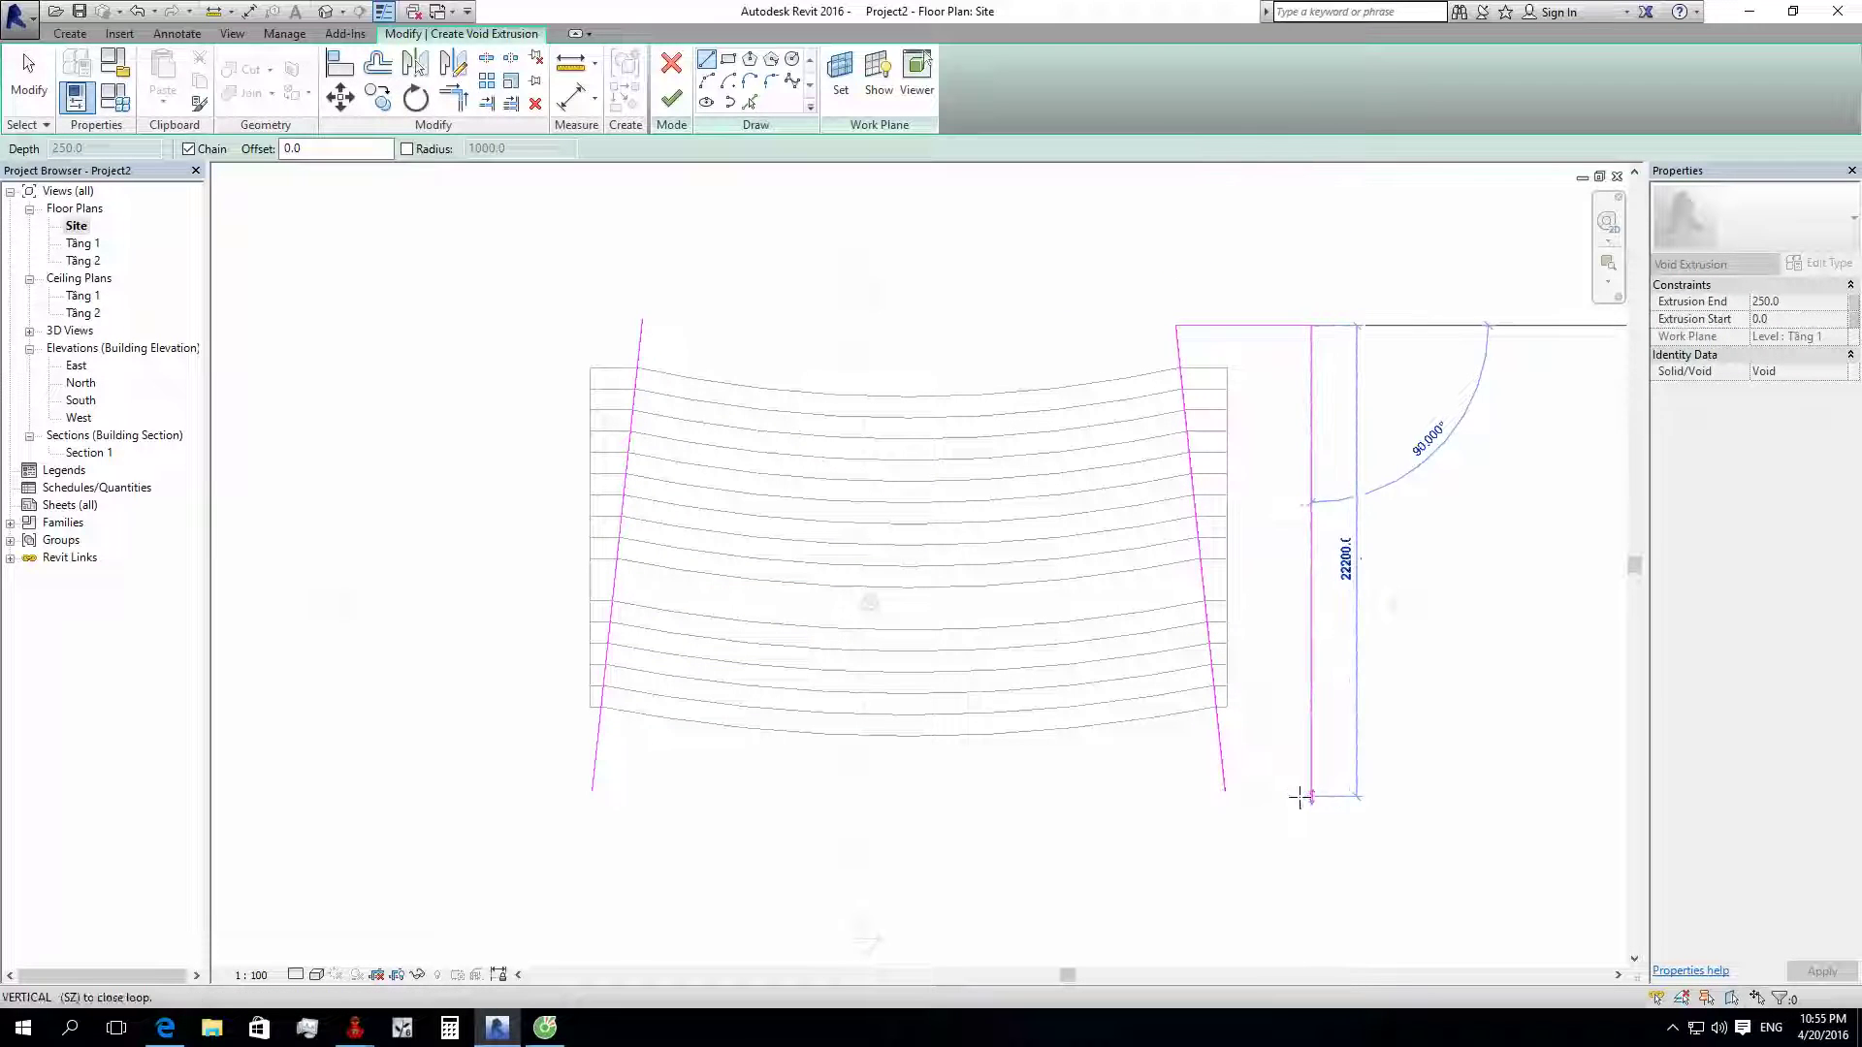
pyautogui.click(1312, 795)
pyautogui.click(1225, 795)
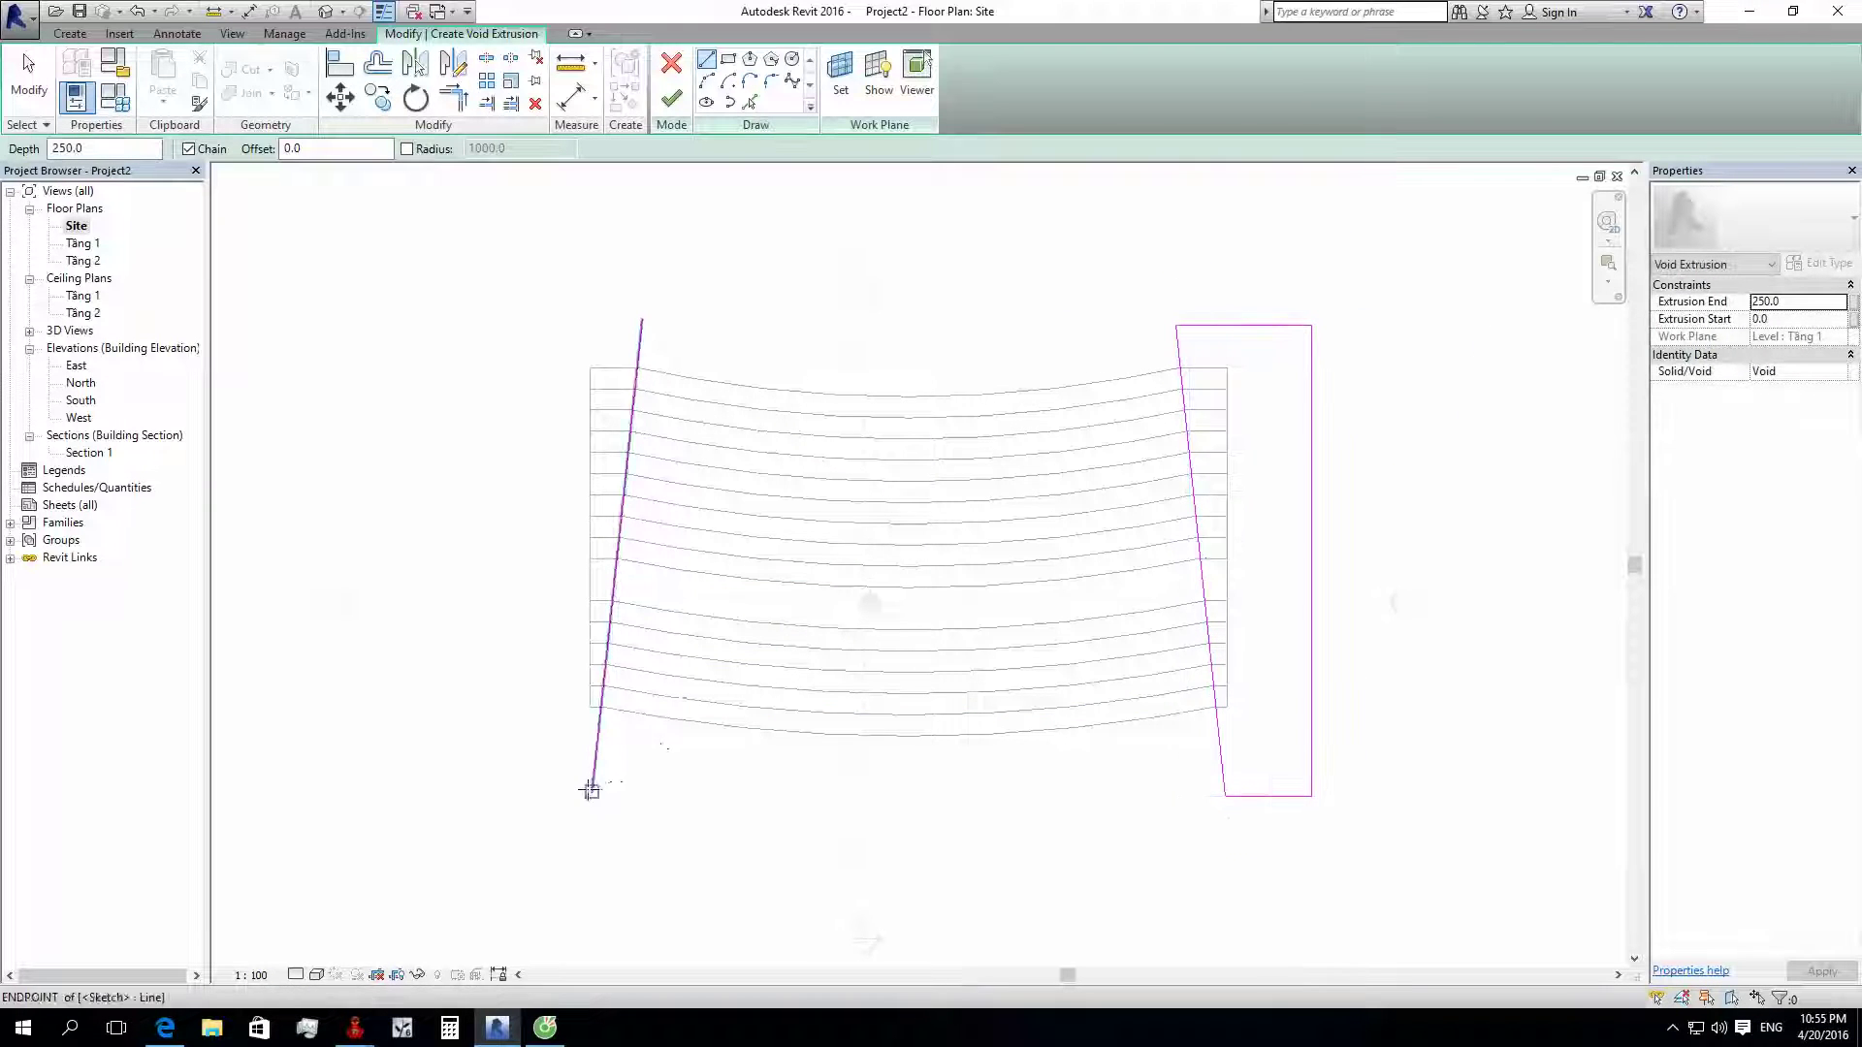
pyautogui.click(641, 318)
pyautogui.click(511, 318)
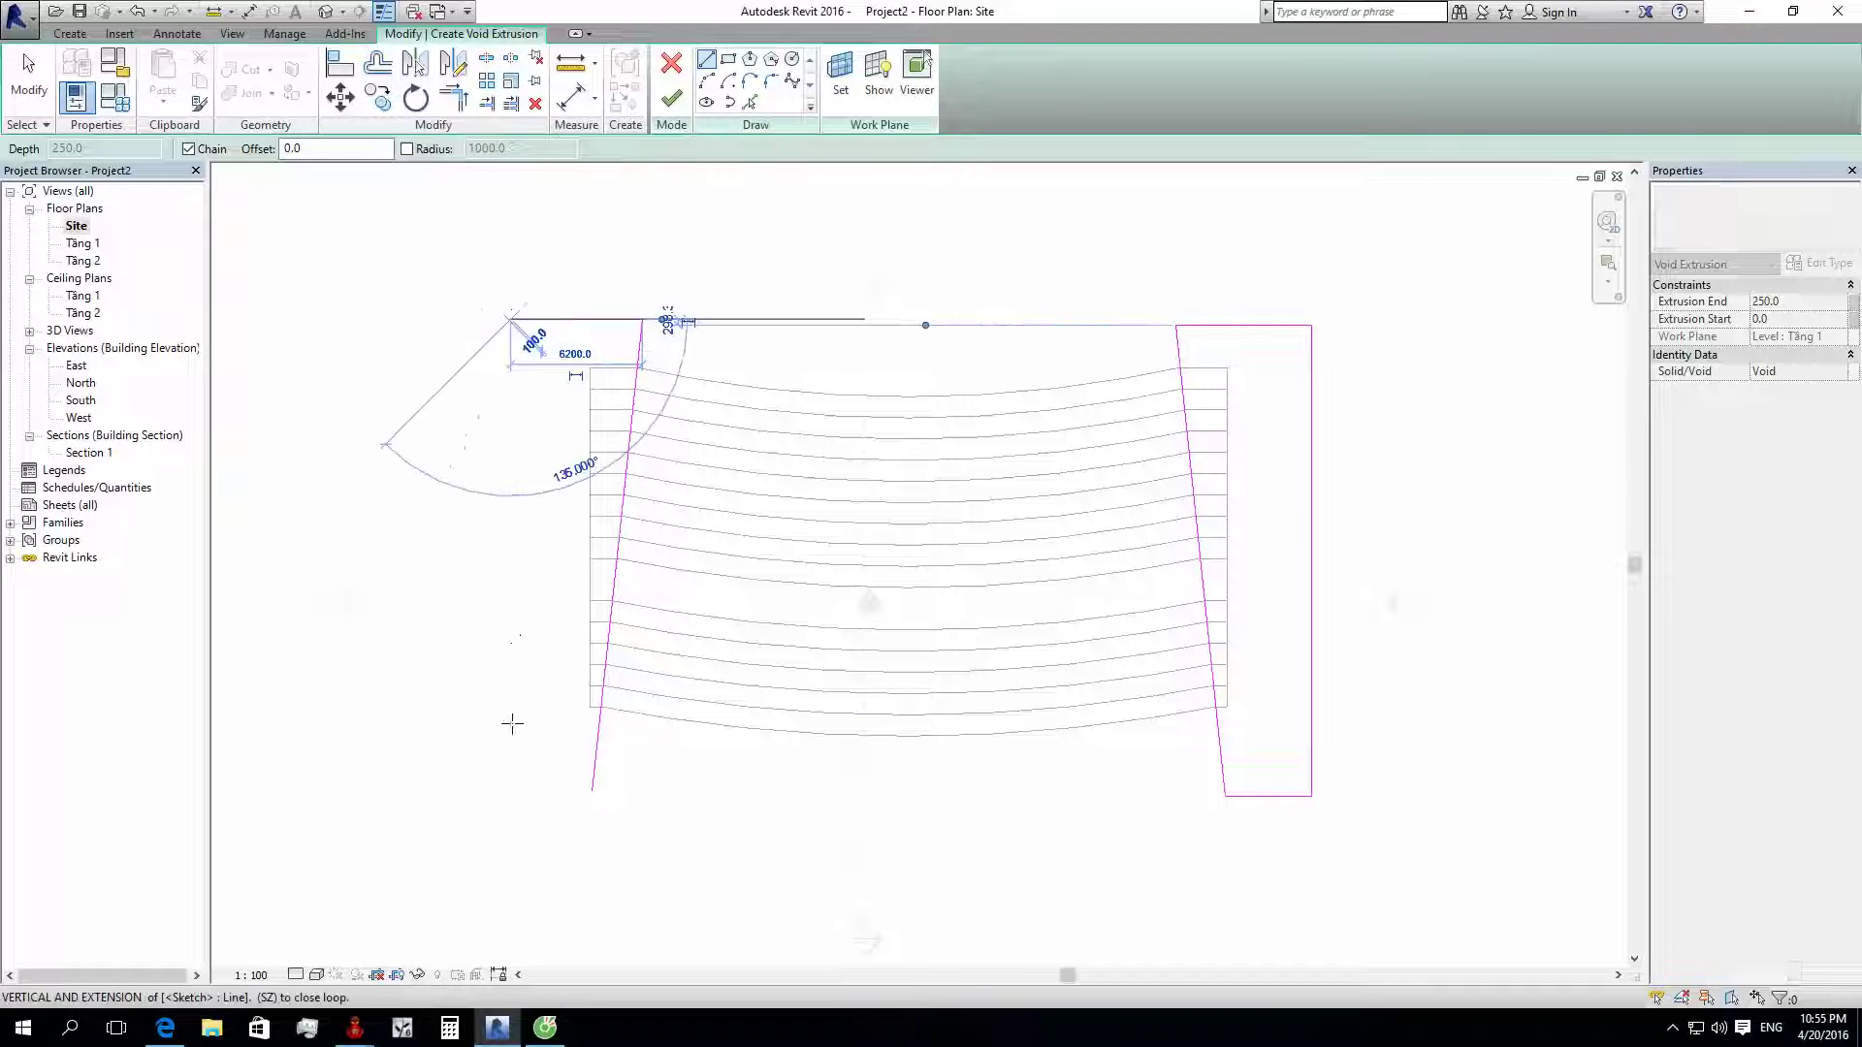
pyautogui.click(511, 796)
pyautogui.click(592, 796)
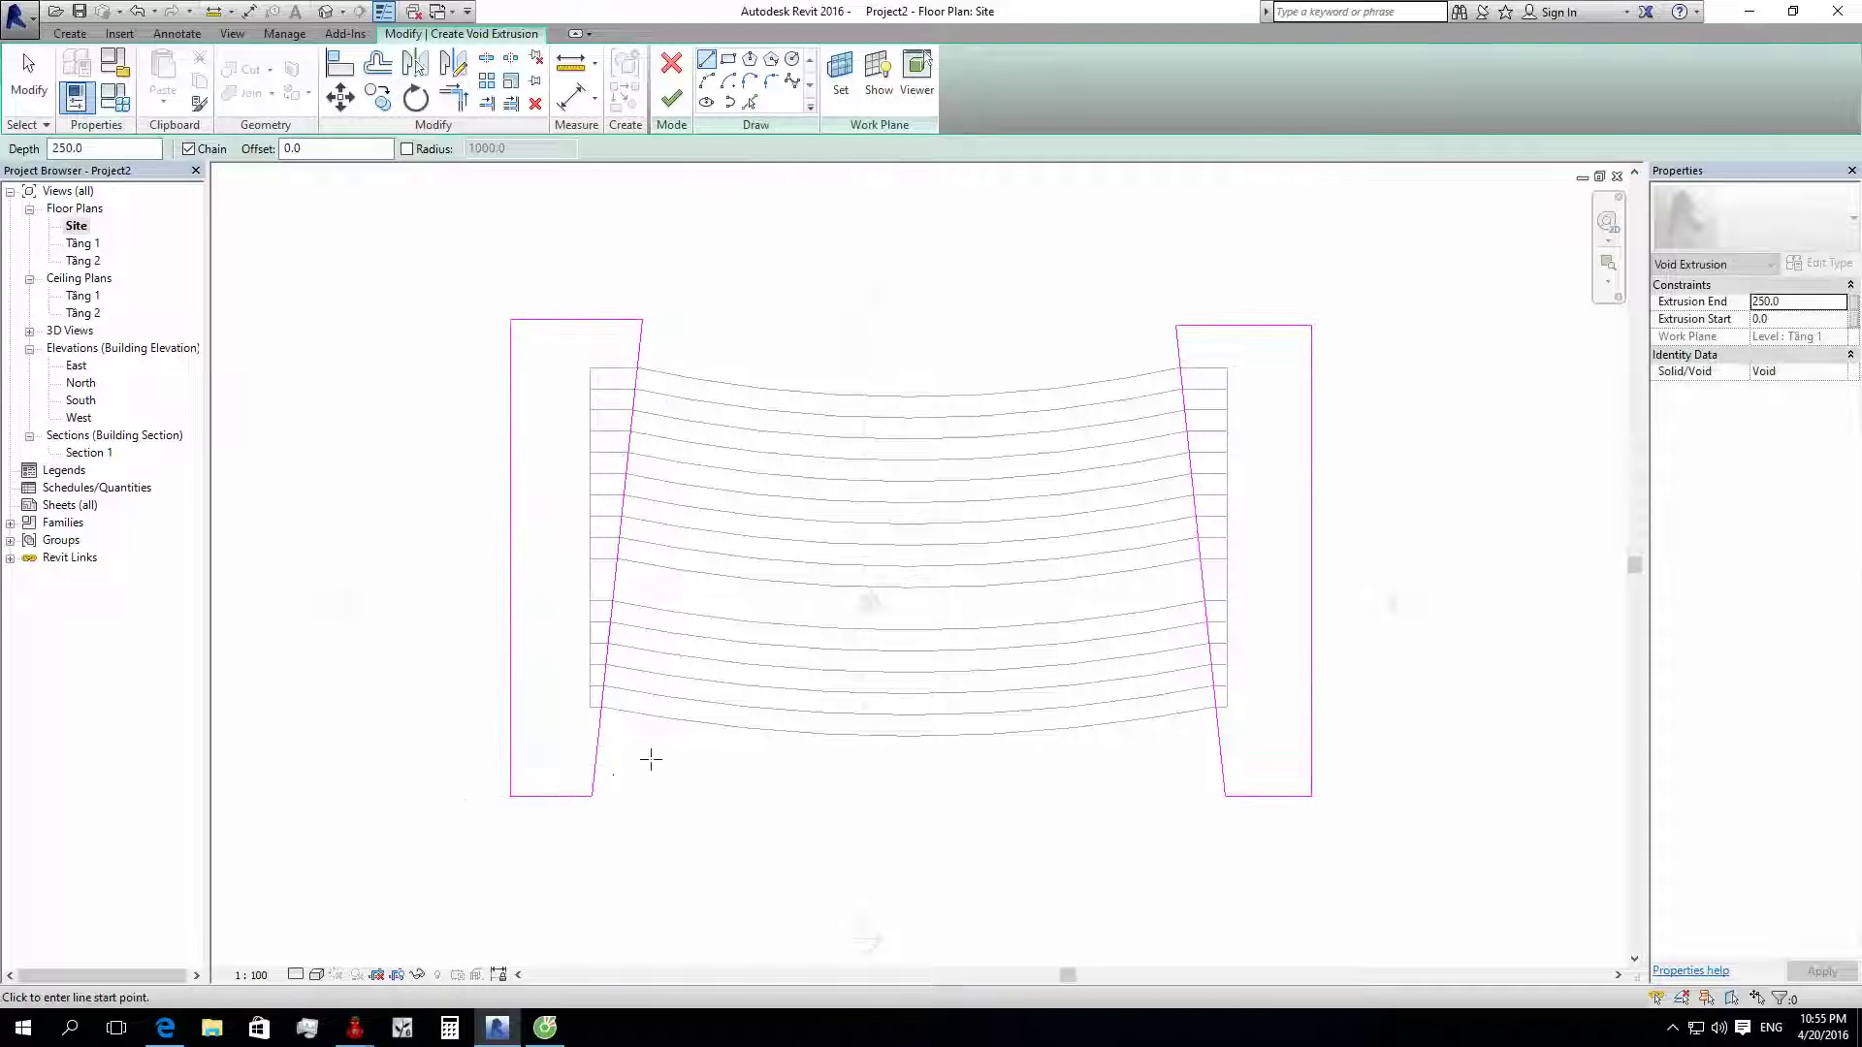
pyautogui.press('Escape')
pyautogui.press('Escape')
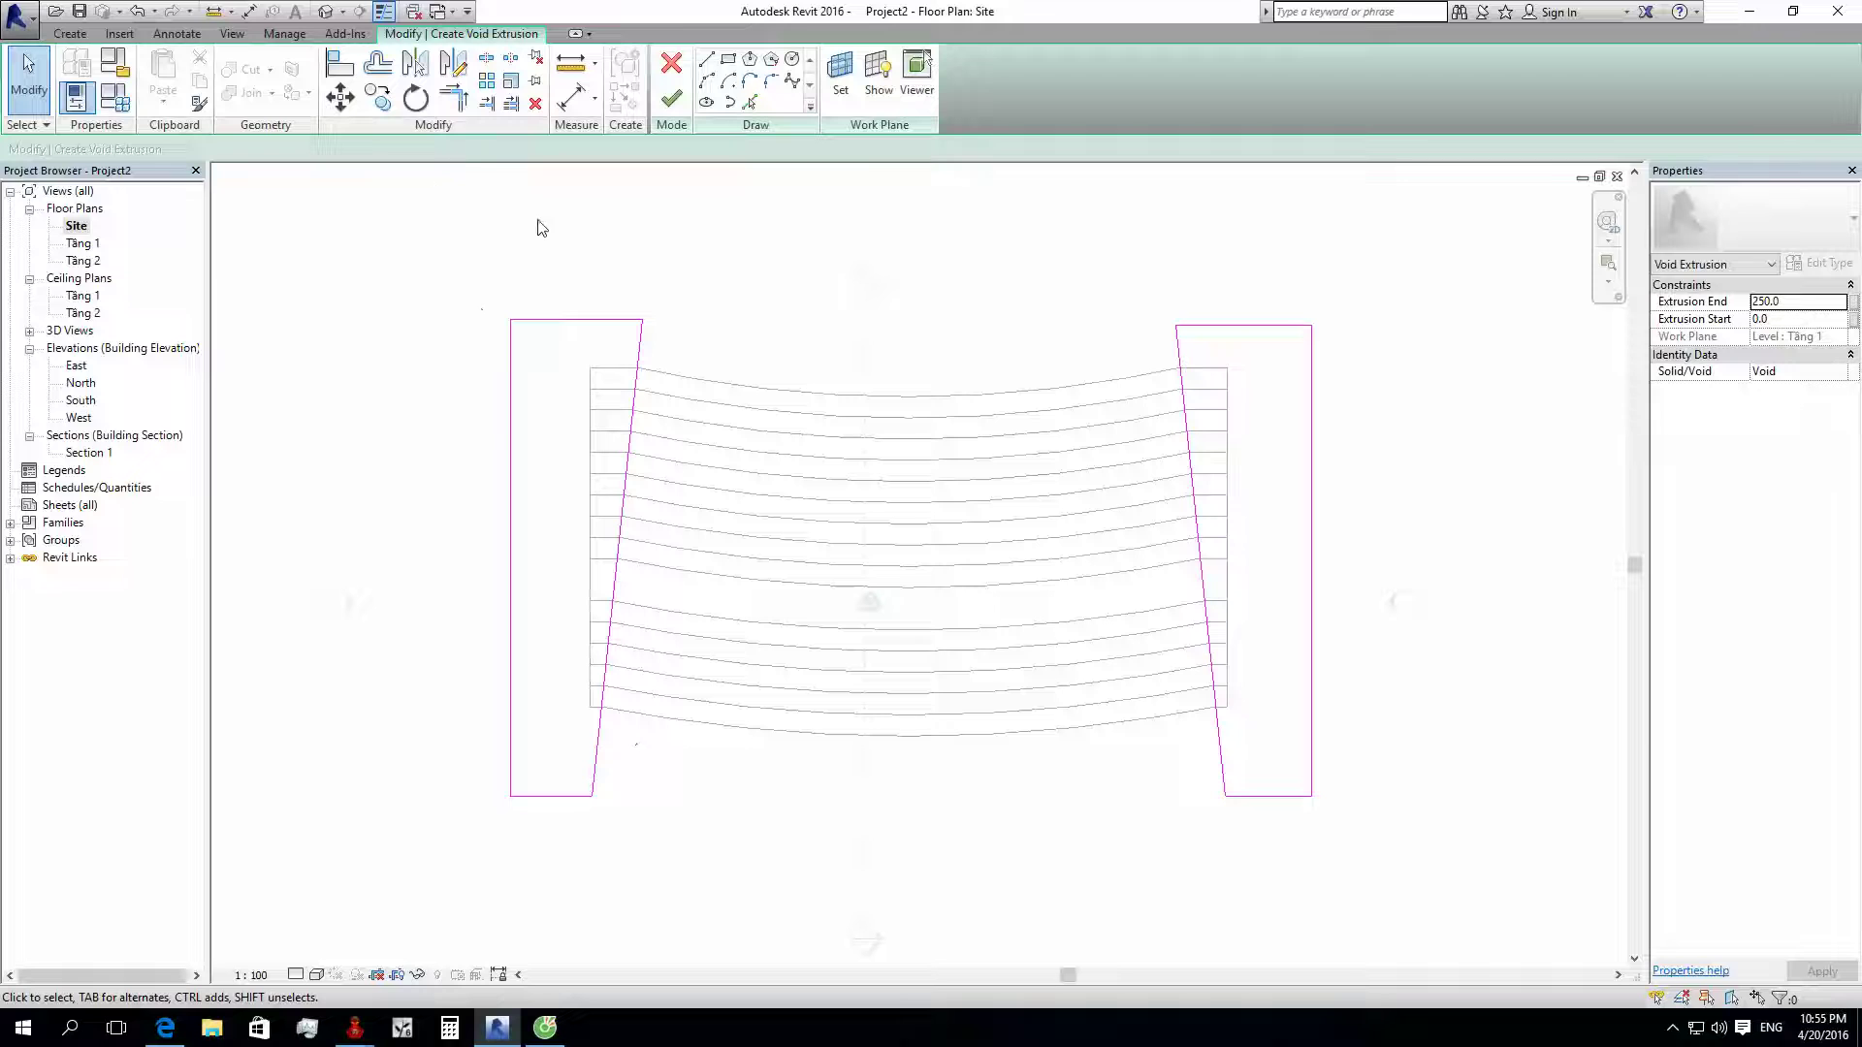
pyautogui.scroll(-2, 679, 349)
# Step: Finish the void extrusion sketch and orbit the 3D view to see the seating from the side
pyautogui.click(671, 96)
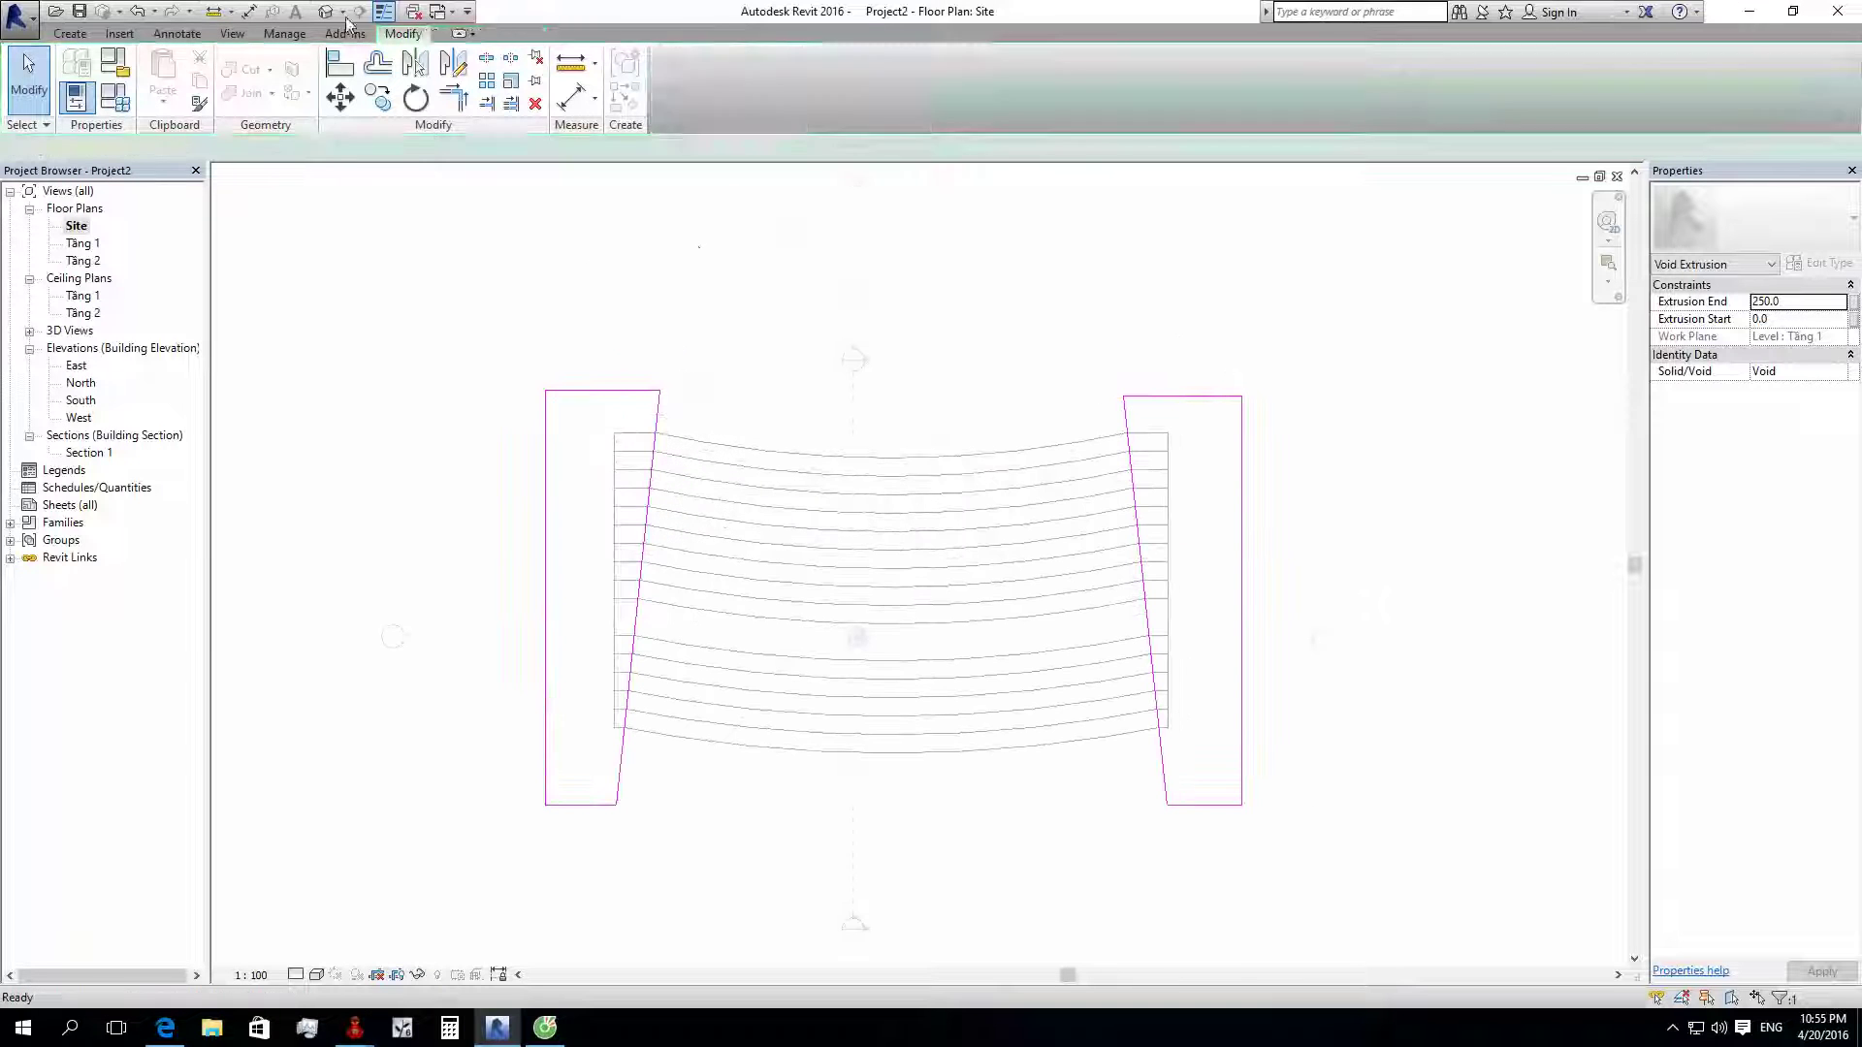
pyautogui.click(323, 13)
pyautogui.keyDown('shift'); pyautogui.moveTo(635, 610); pyautogui.dragTo(939, 539, button='middle'); pyautogui.keyUp('shift')
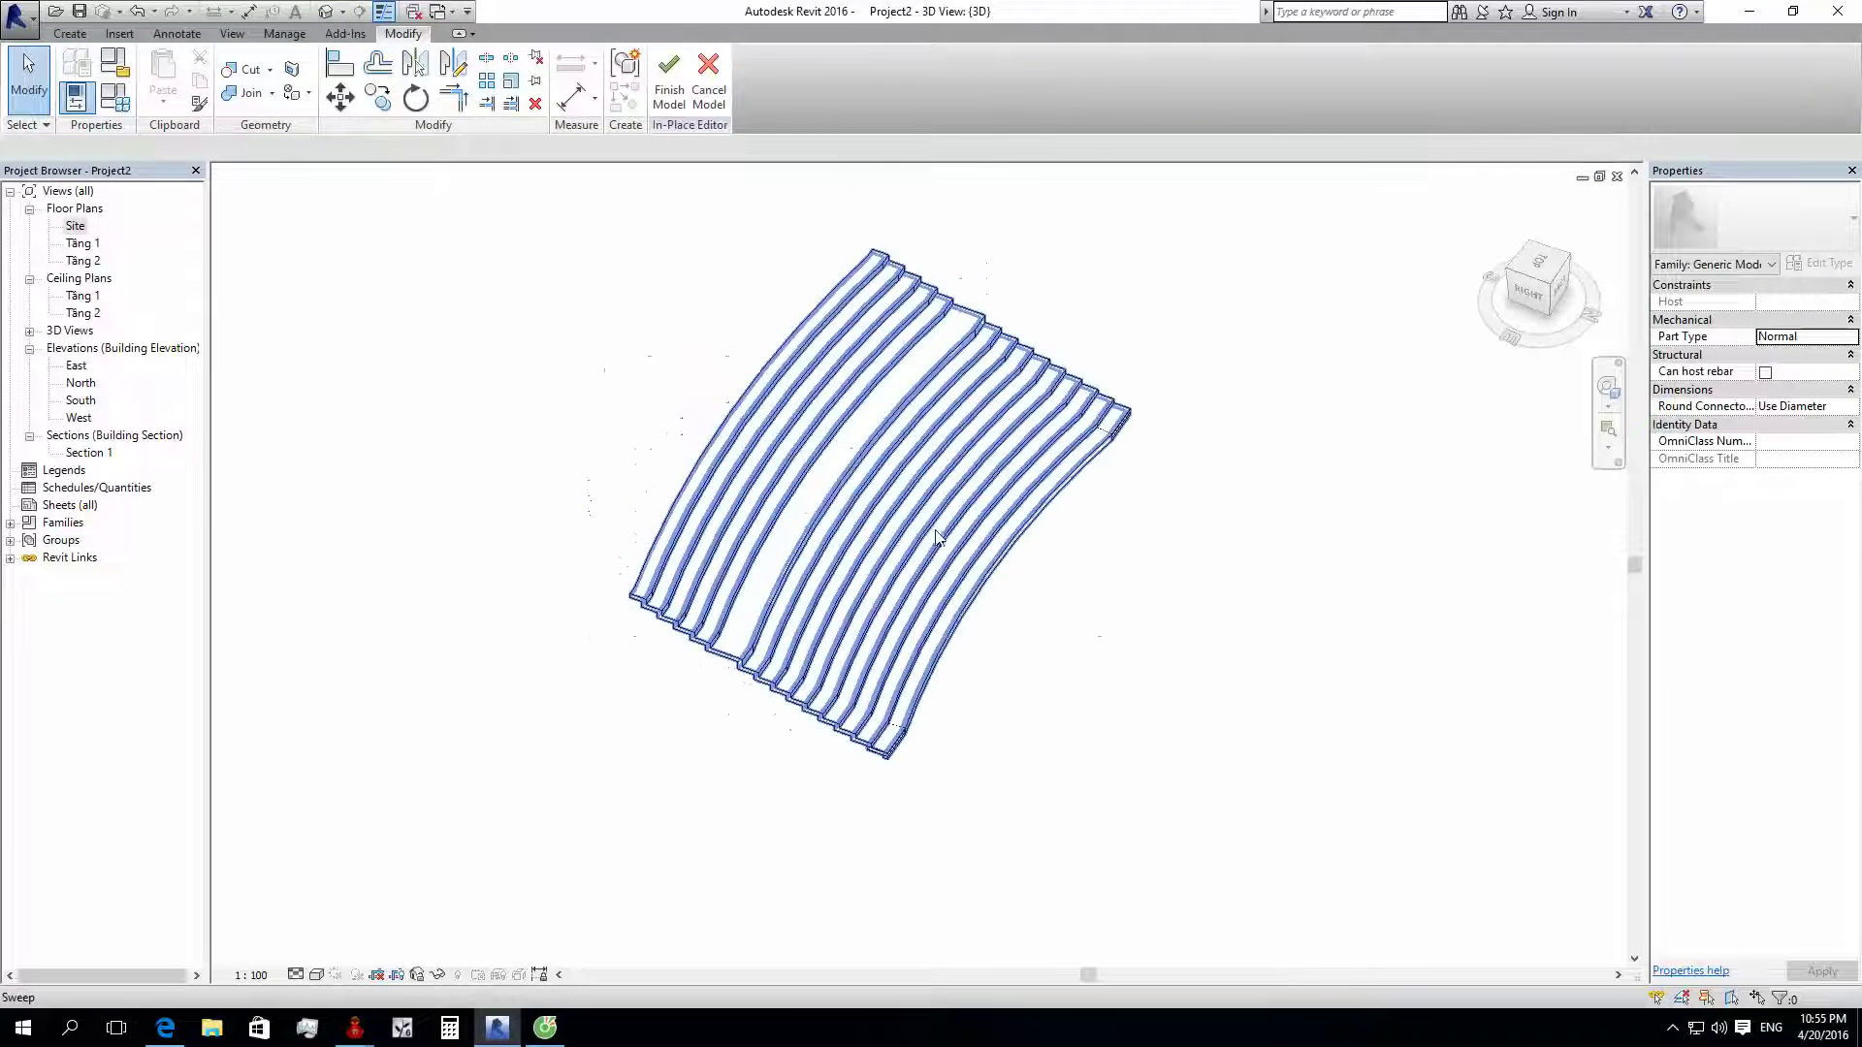
pyautogui.click(939, 538)
pyautogui.moveTo(1044, 653)
pyautogui.keyDown('shift'); pyautogui.mouseDown(button='middle')
pyautogui.moveTo(528, 636)
pyautogui.moveTo(722, 699)
pyautogui.mouseUp(button='middle'); pyautogui.keyUp('shift')
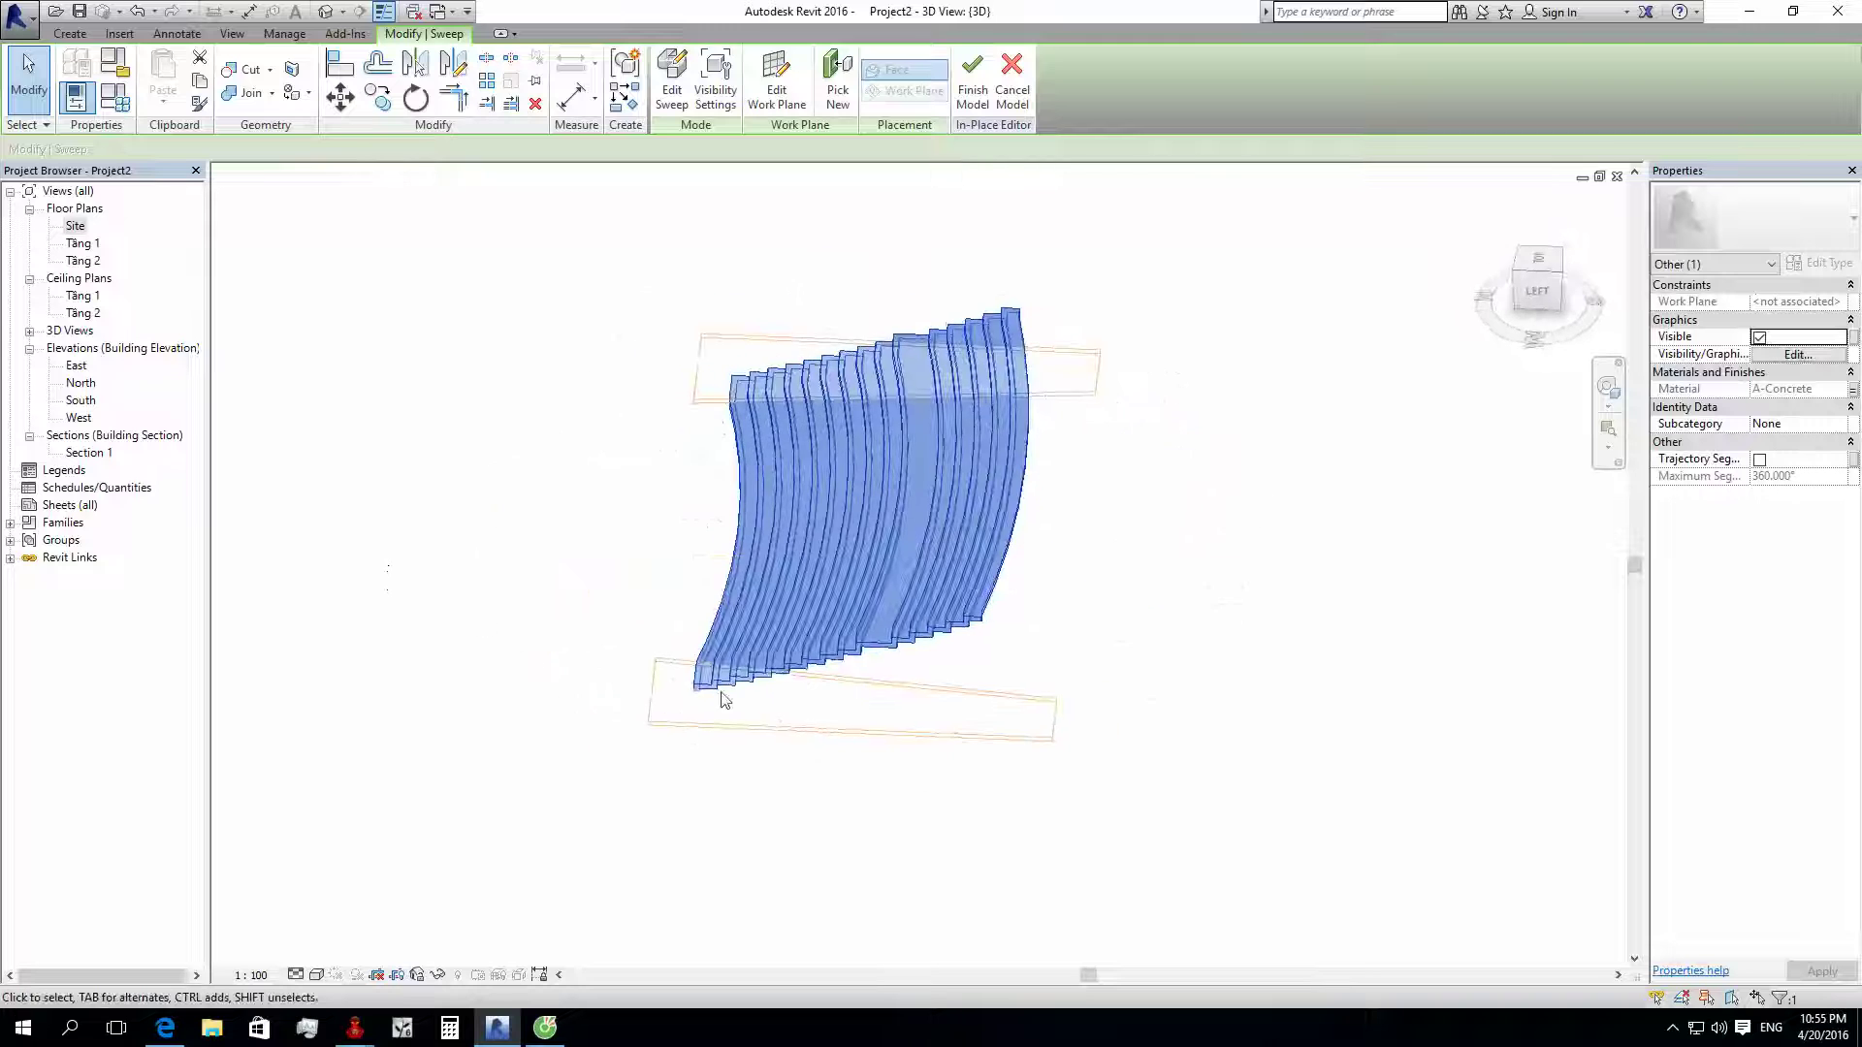
# Step: Drag both void extrusions' shape handles so they extend through the whole seating
pyautogui.click(871, 731)
pyautogui.moveTo(882, 345); pyautogui.dragTo(1193, 607)
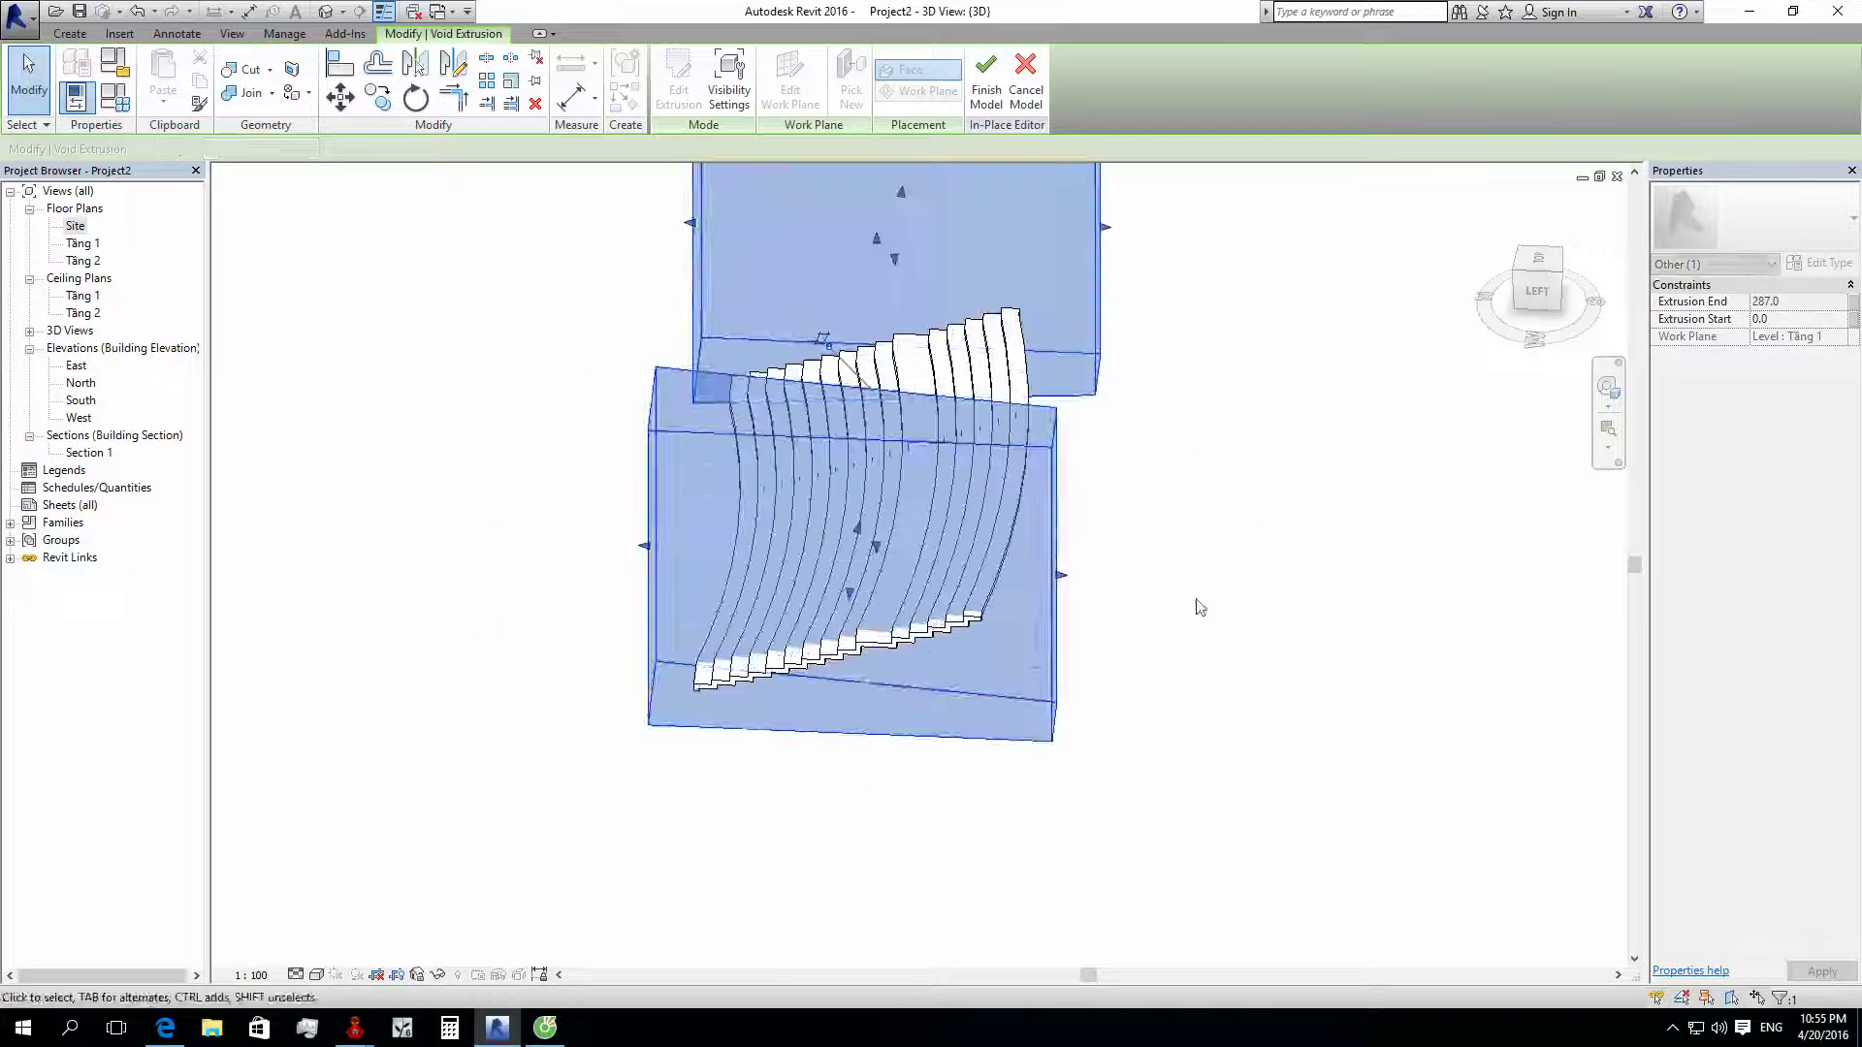
pyautogui.moveTo(873, 544); pyautogui.dragTo(1229, 607)
pyautogui.click(1229, 607)
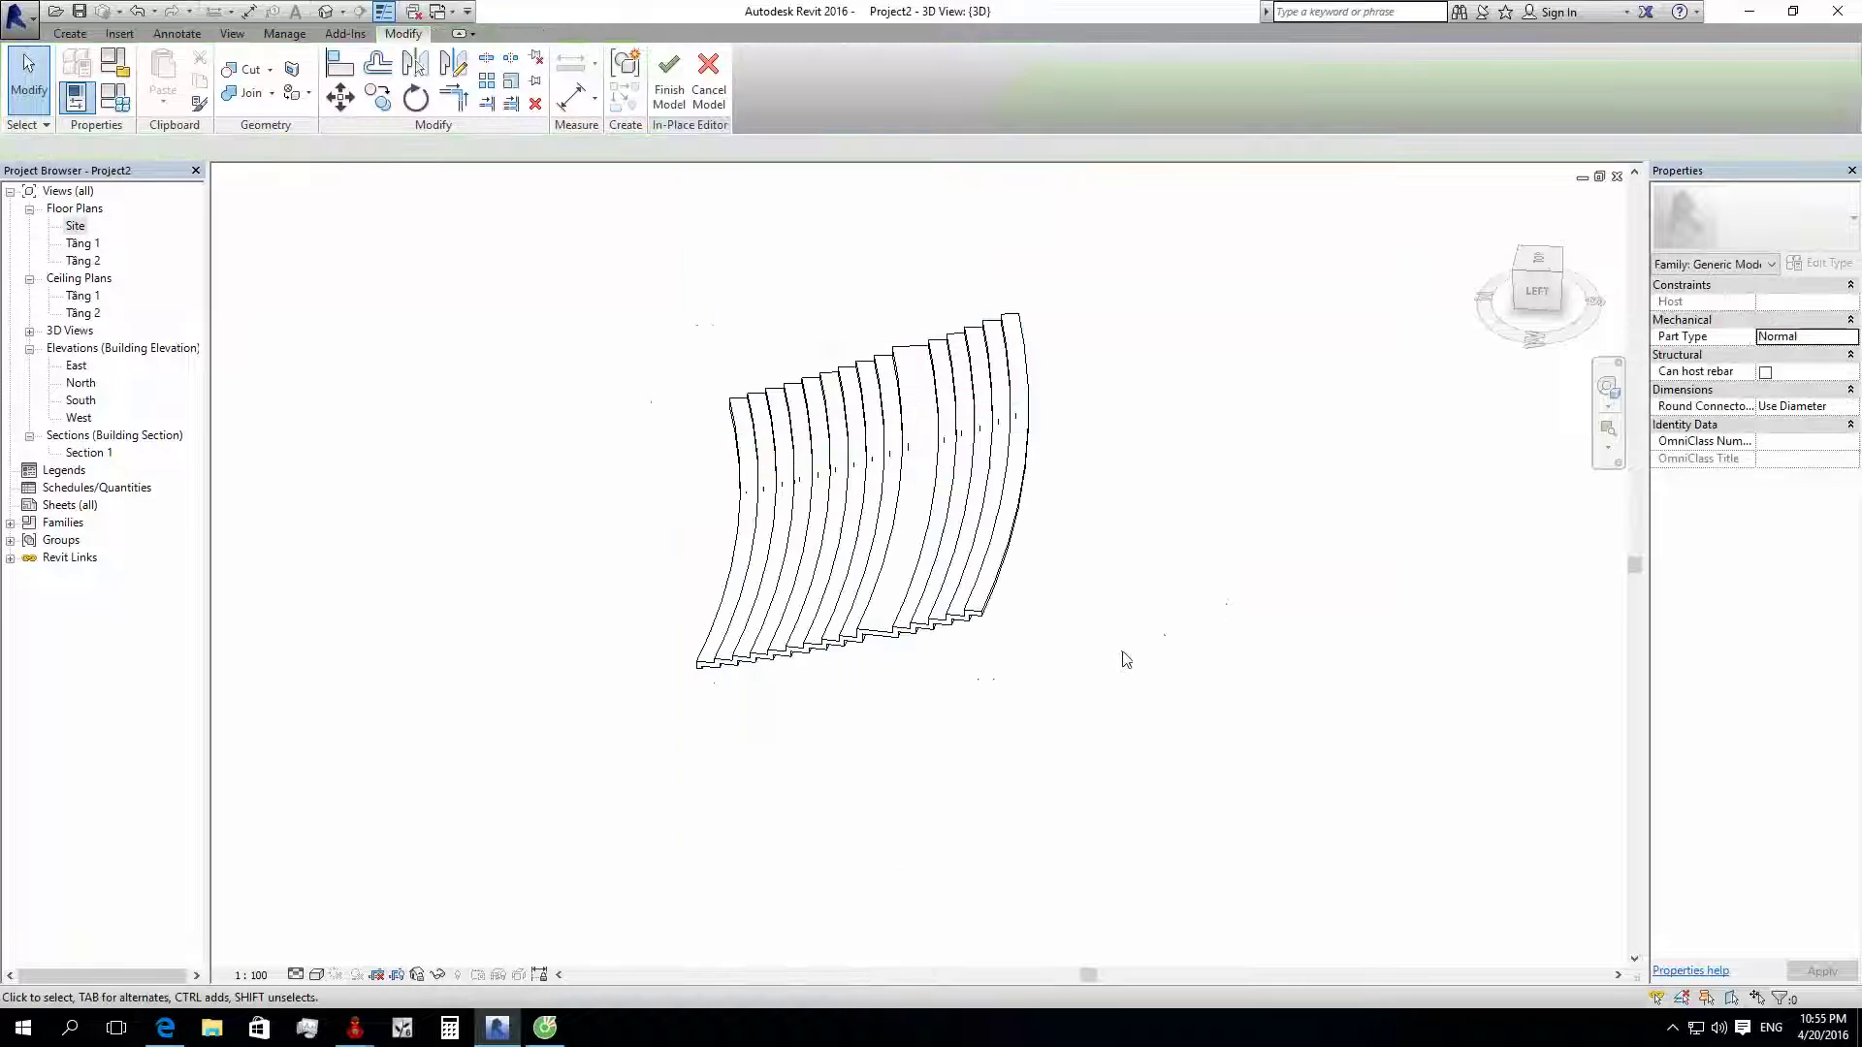
# Step: Orbit to view the trimmed seating from above, then go to the Site floor plan
pyautogui.moveTo(1122, 656)
pyautogui.keyDown('shift'); pyautogui.mouseDown(button='middle')
pyautogui.moveTo(1409, 819)
pyautogui.moveTo(49, 232)
pyautogui.mouseUp(button='middle'); pyautogui.keyUp('shift')
pyautogui.doubleClick(80, 244)
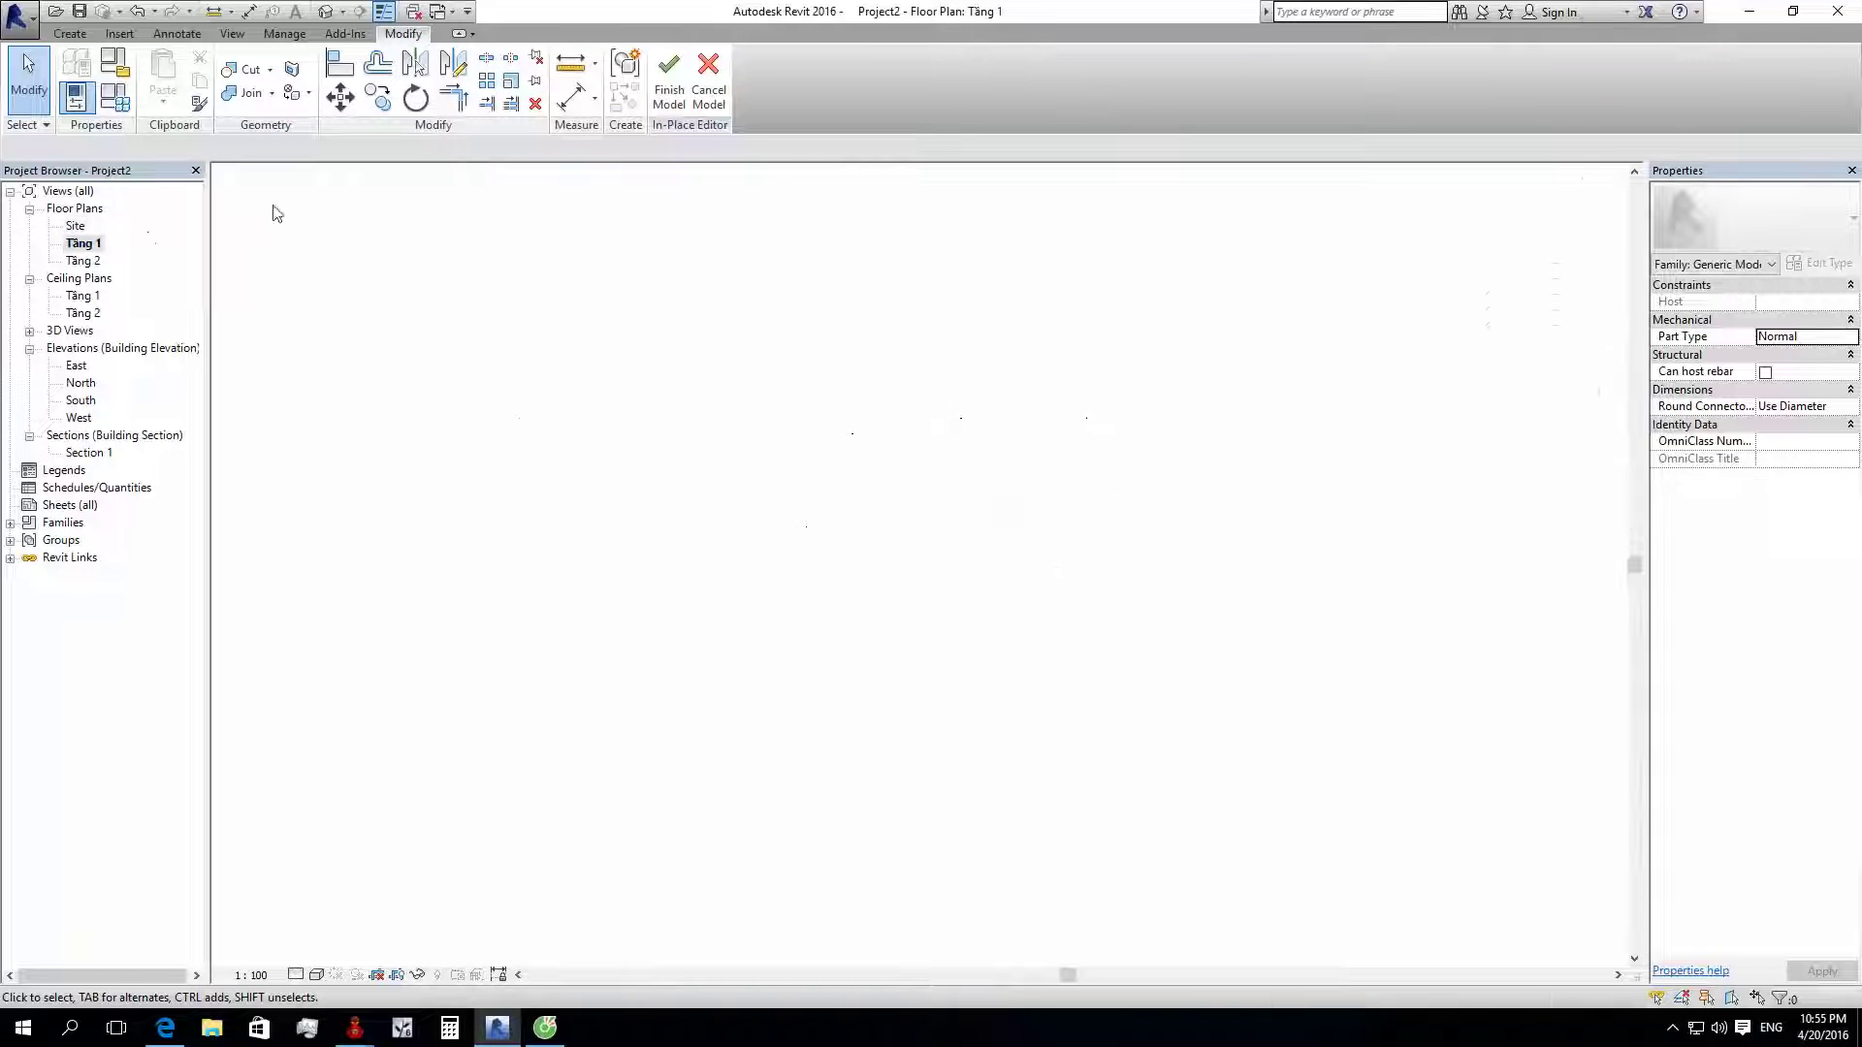
pyautogui.doubleClick(75, 225)
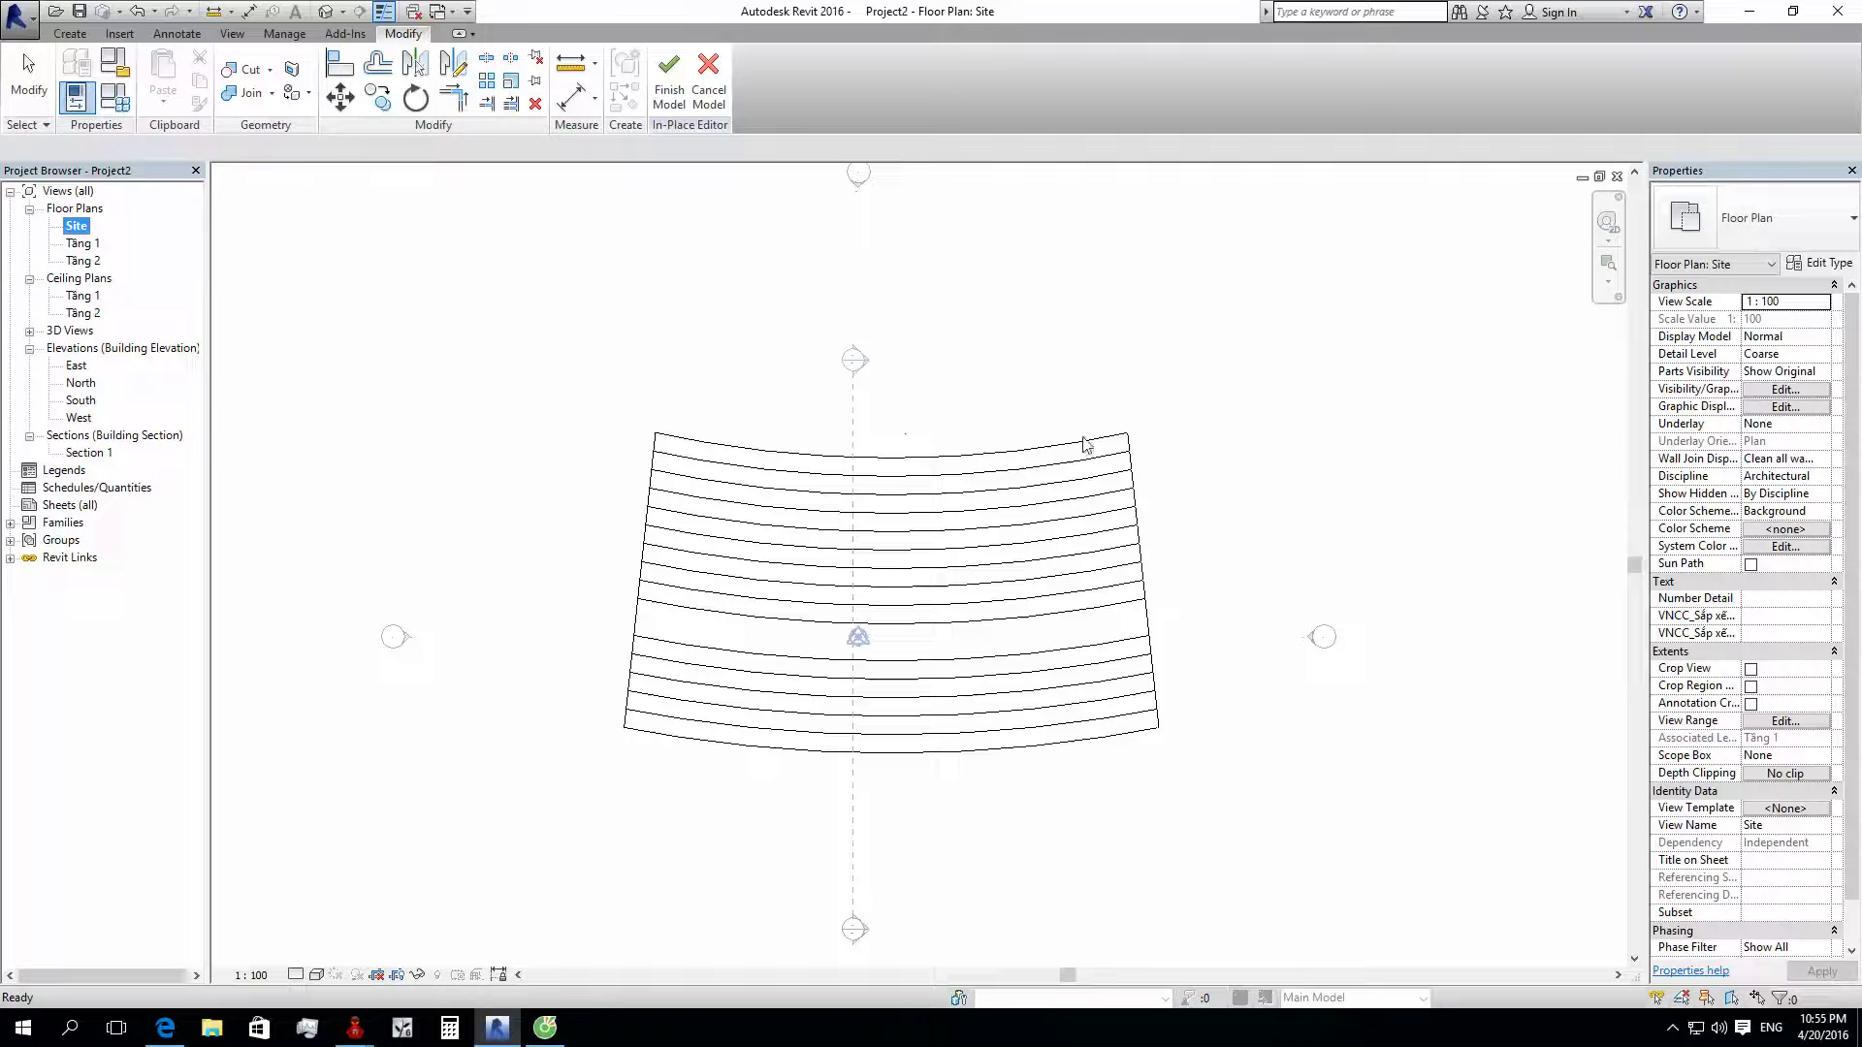
# Step: Shift the left void's inner edge rightward, briefly entering and leaving the seating sweep edit
pyautogui.click(650, 485)
pyautogui.moveTo(645, 599); pyautogui.dragTo(671, 599)
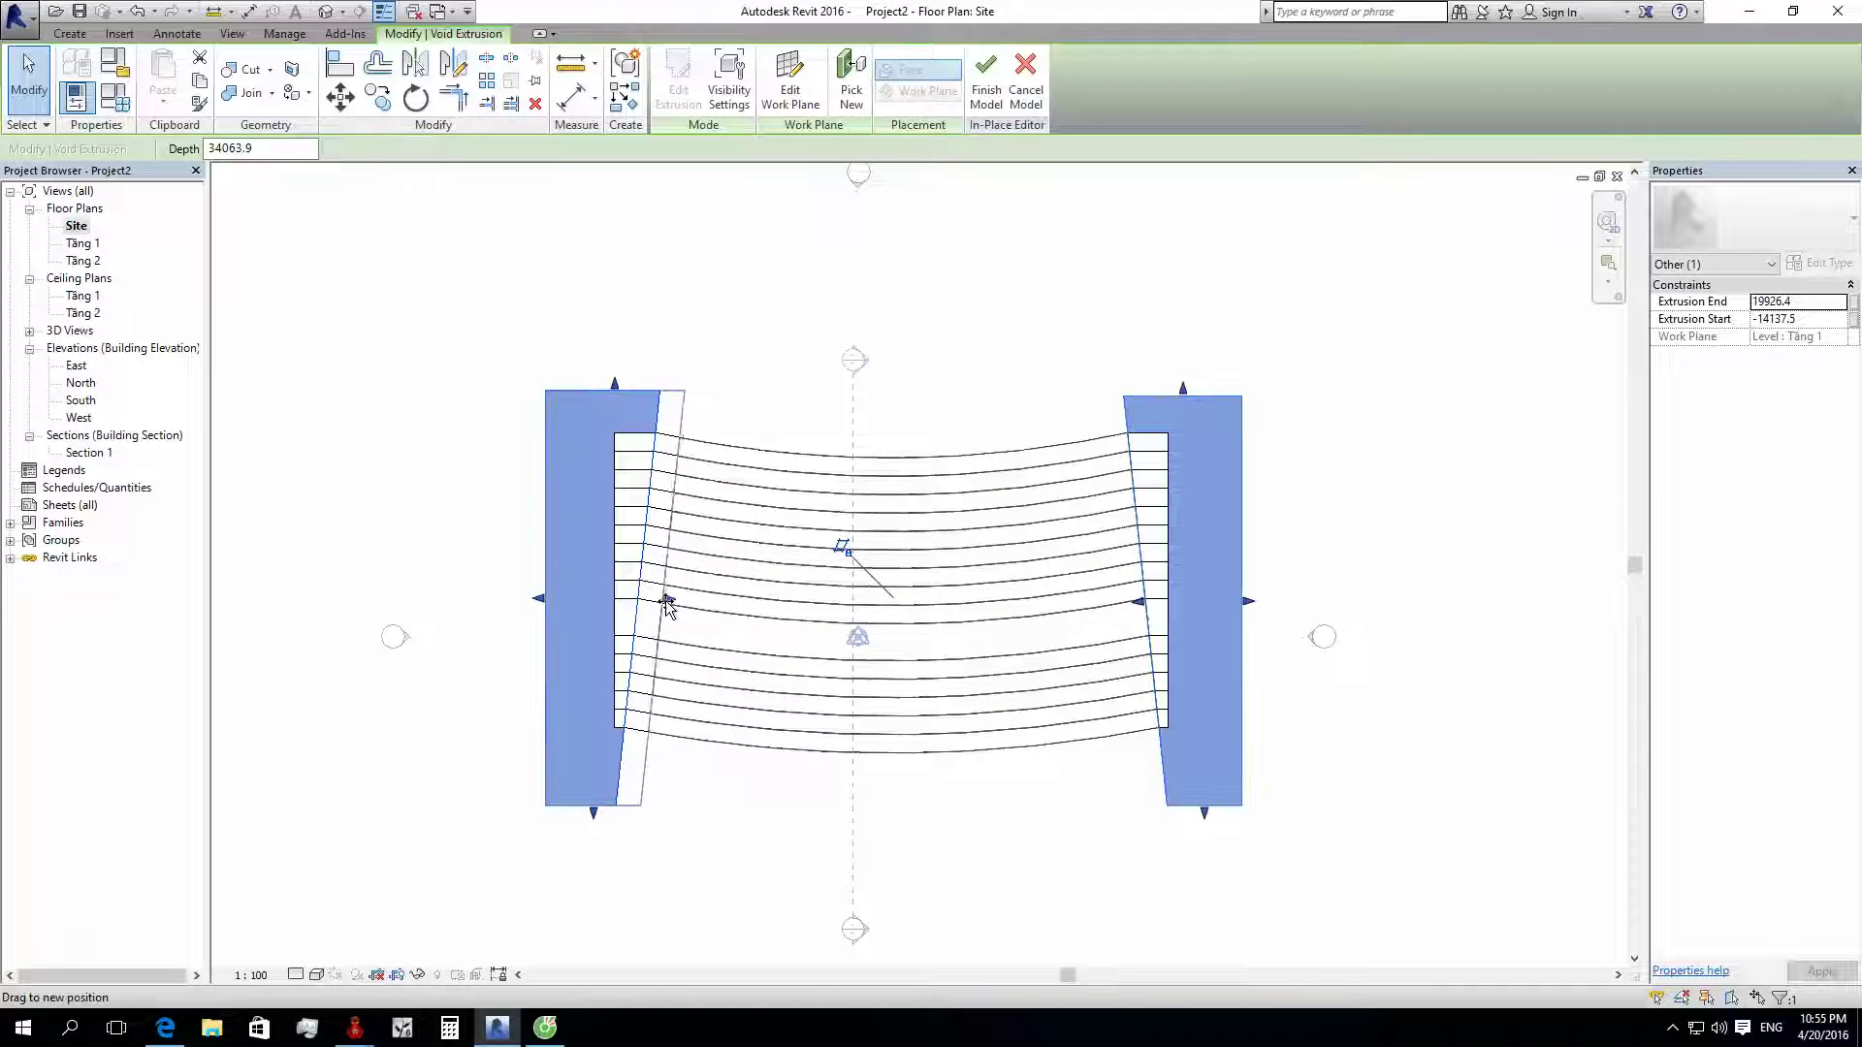
pyautogui.doubleClick(657, 611)
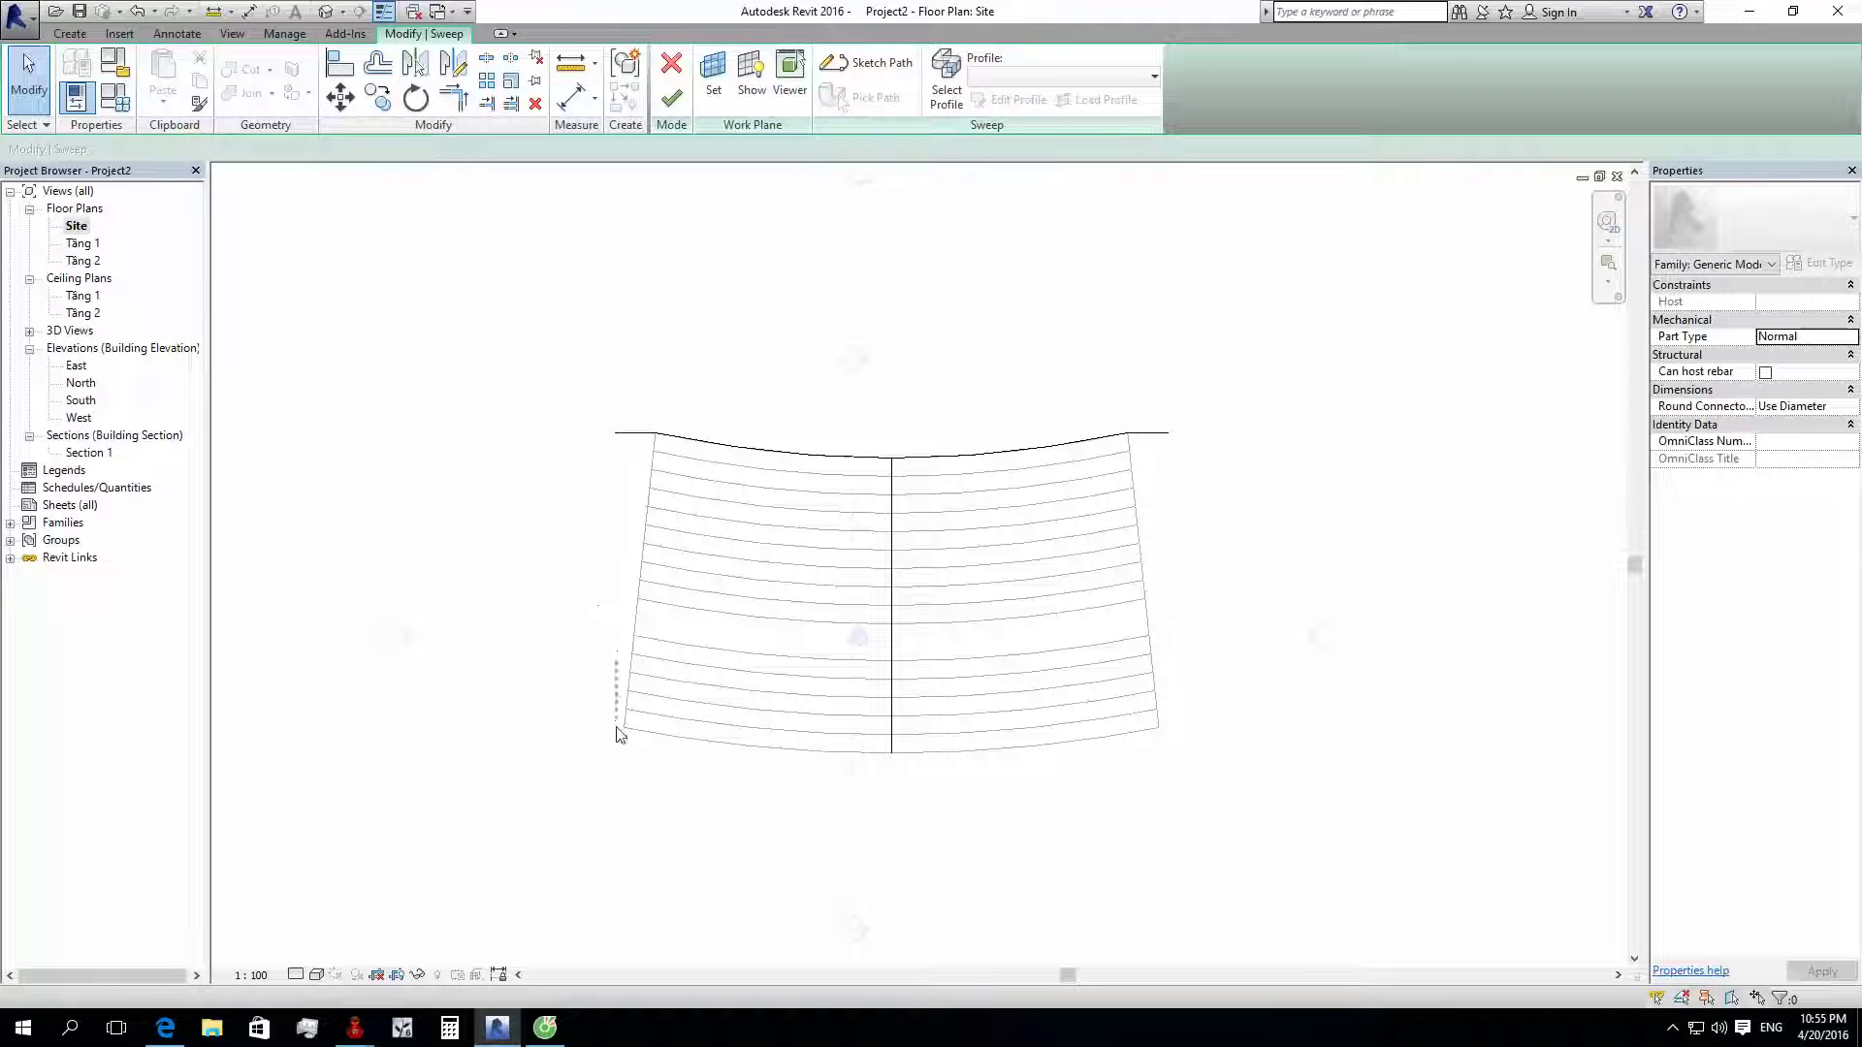
pyautogui.click(671, 97)
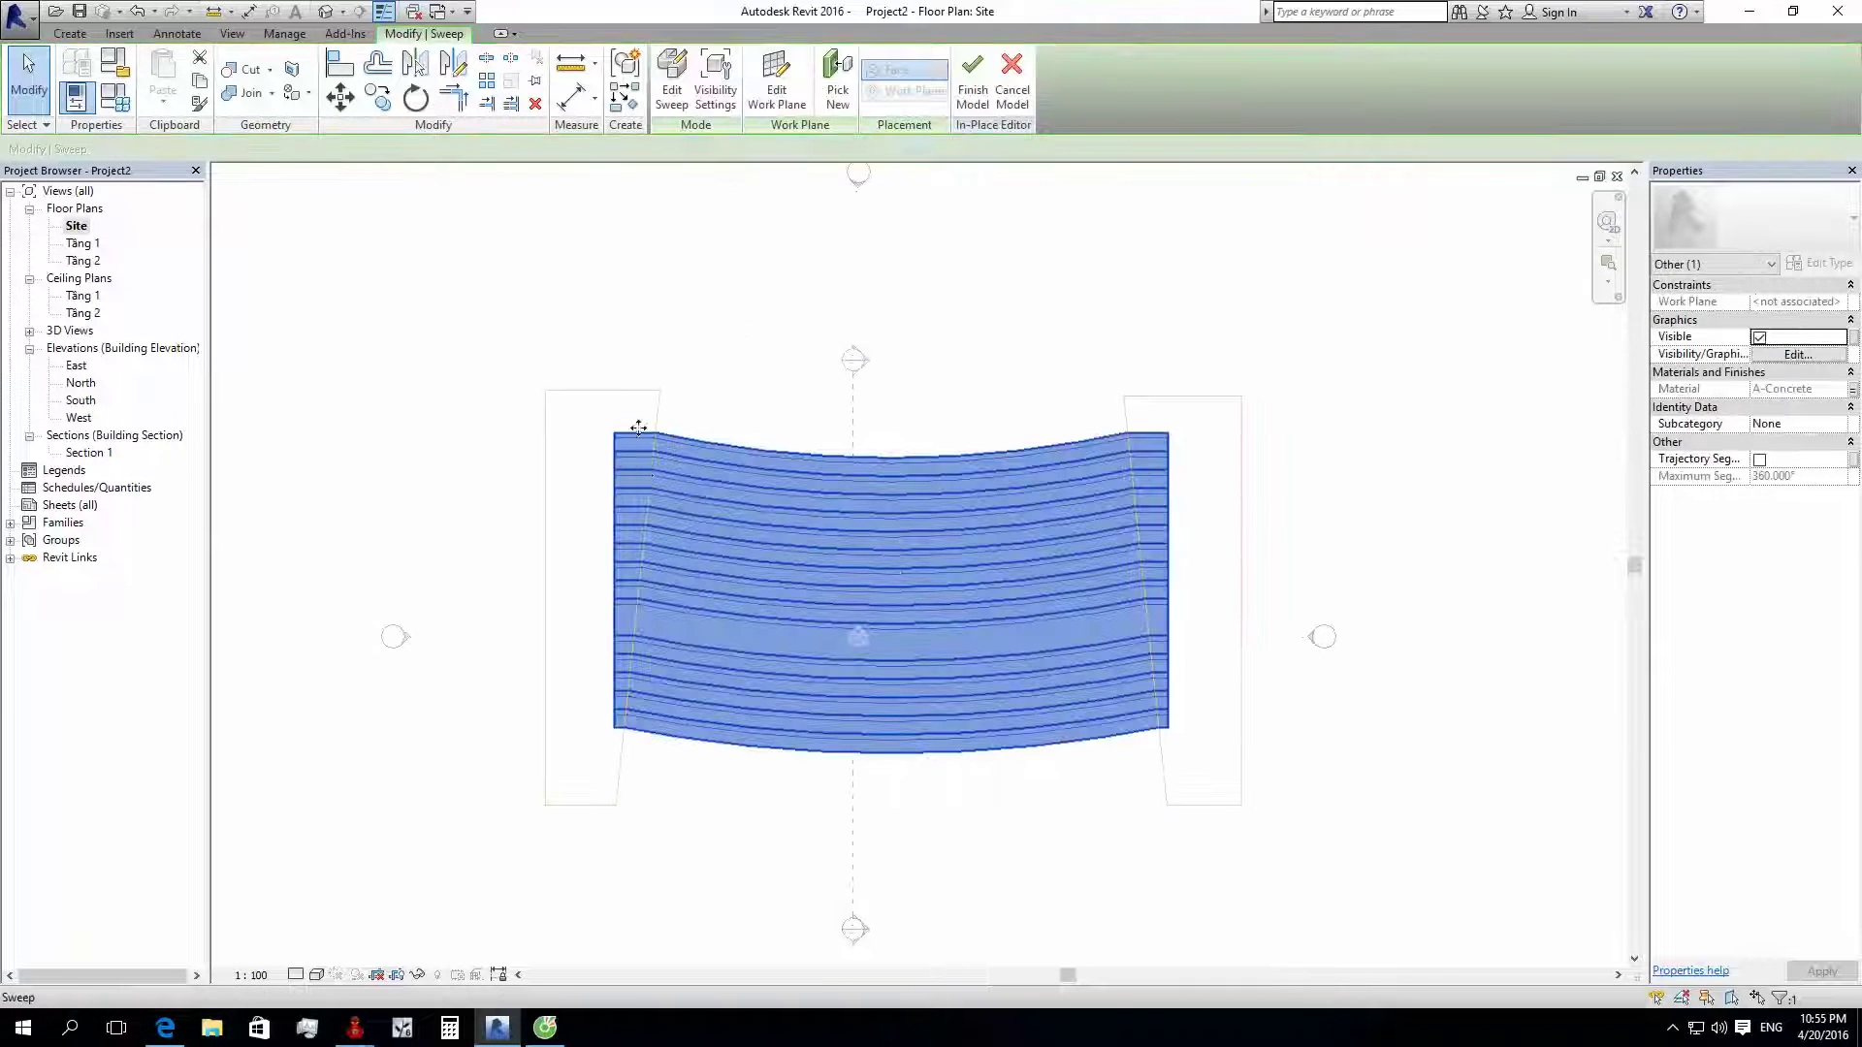
pyautogui.click(655, 416)
# Step: Draw an angled inner edge on the left void, mirror it to the right, and orbit in 3D
pyautogui.click(653, 415)
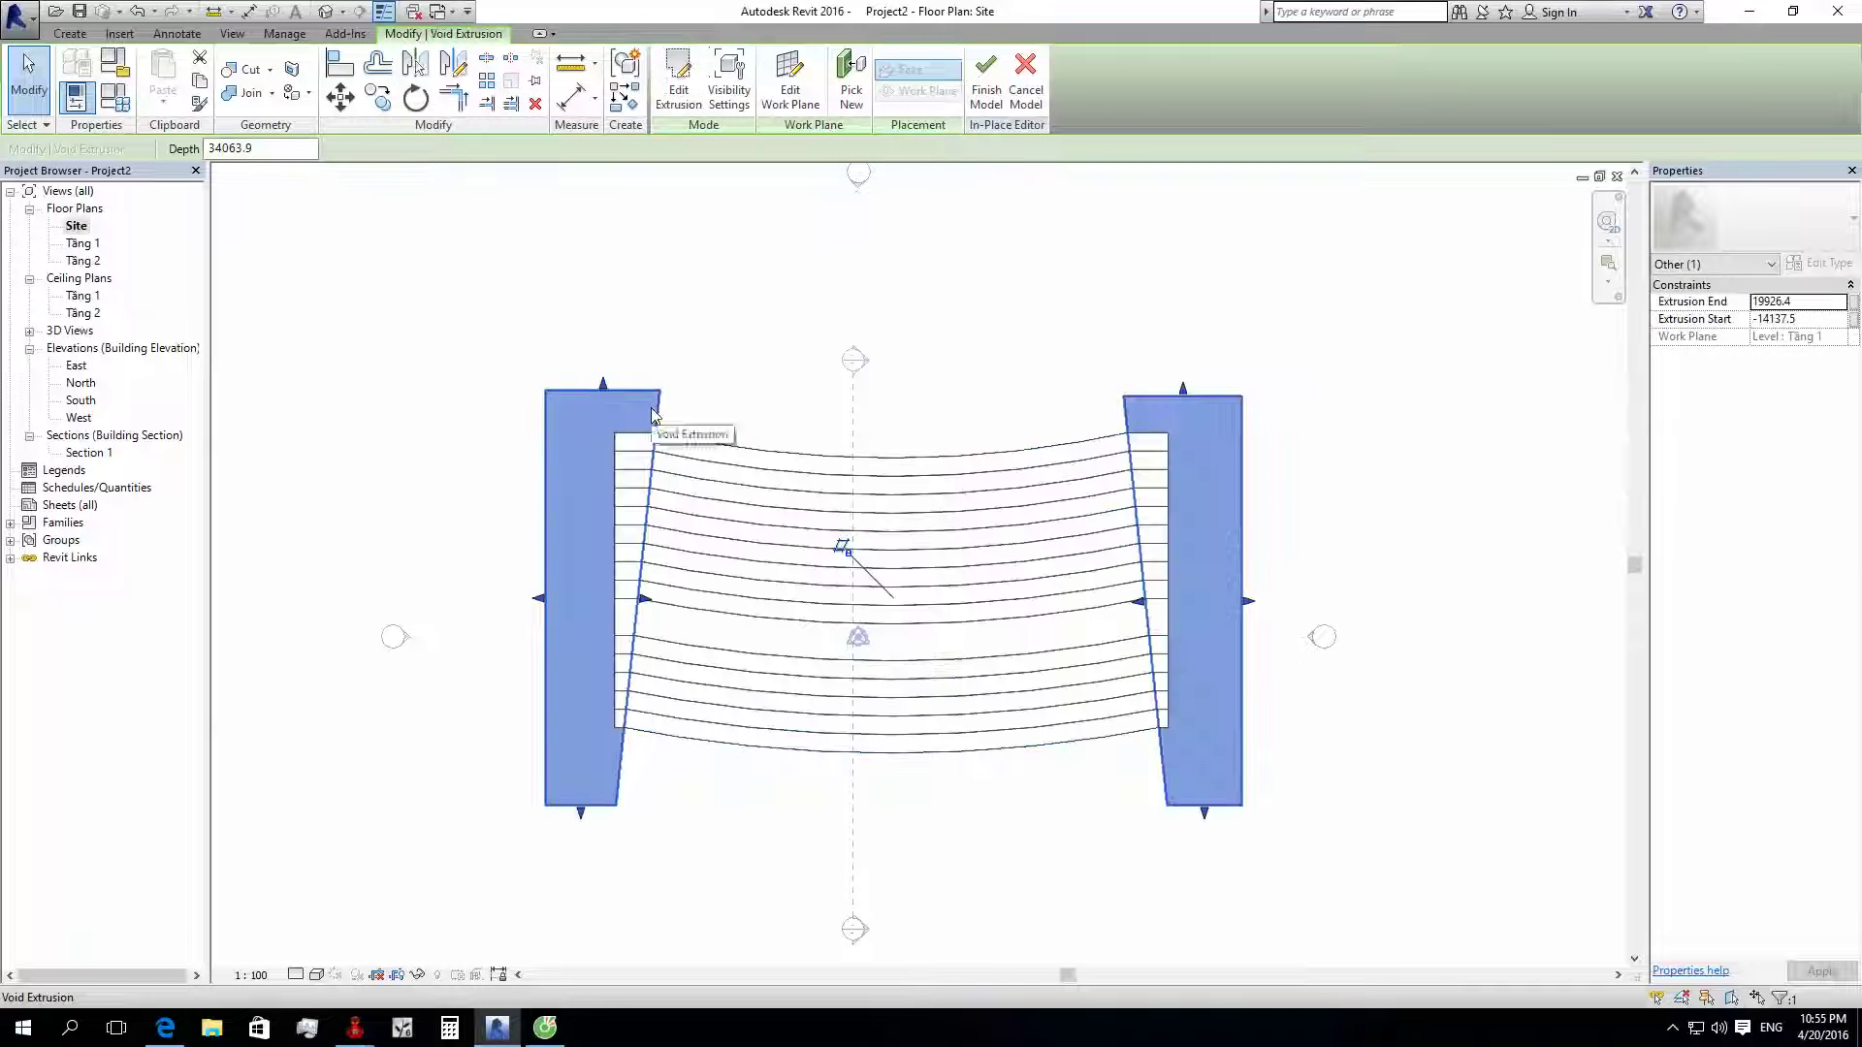
pyautogui.doubleClick(652, 415)
pyautogui.moveTo(658, 390); pyautogui.dragTo(679, 388)
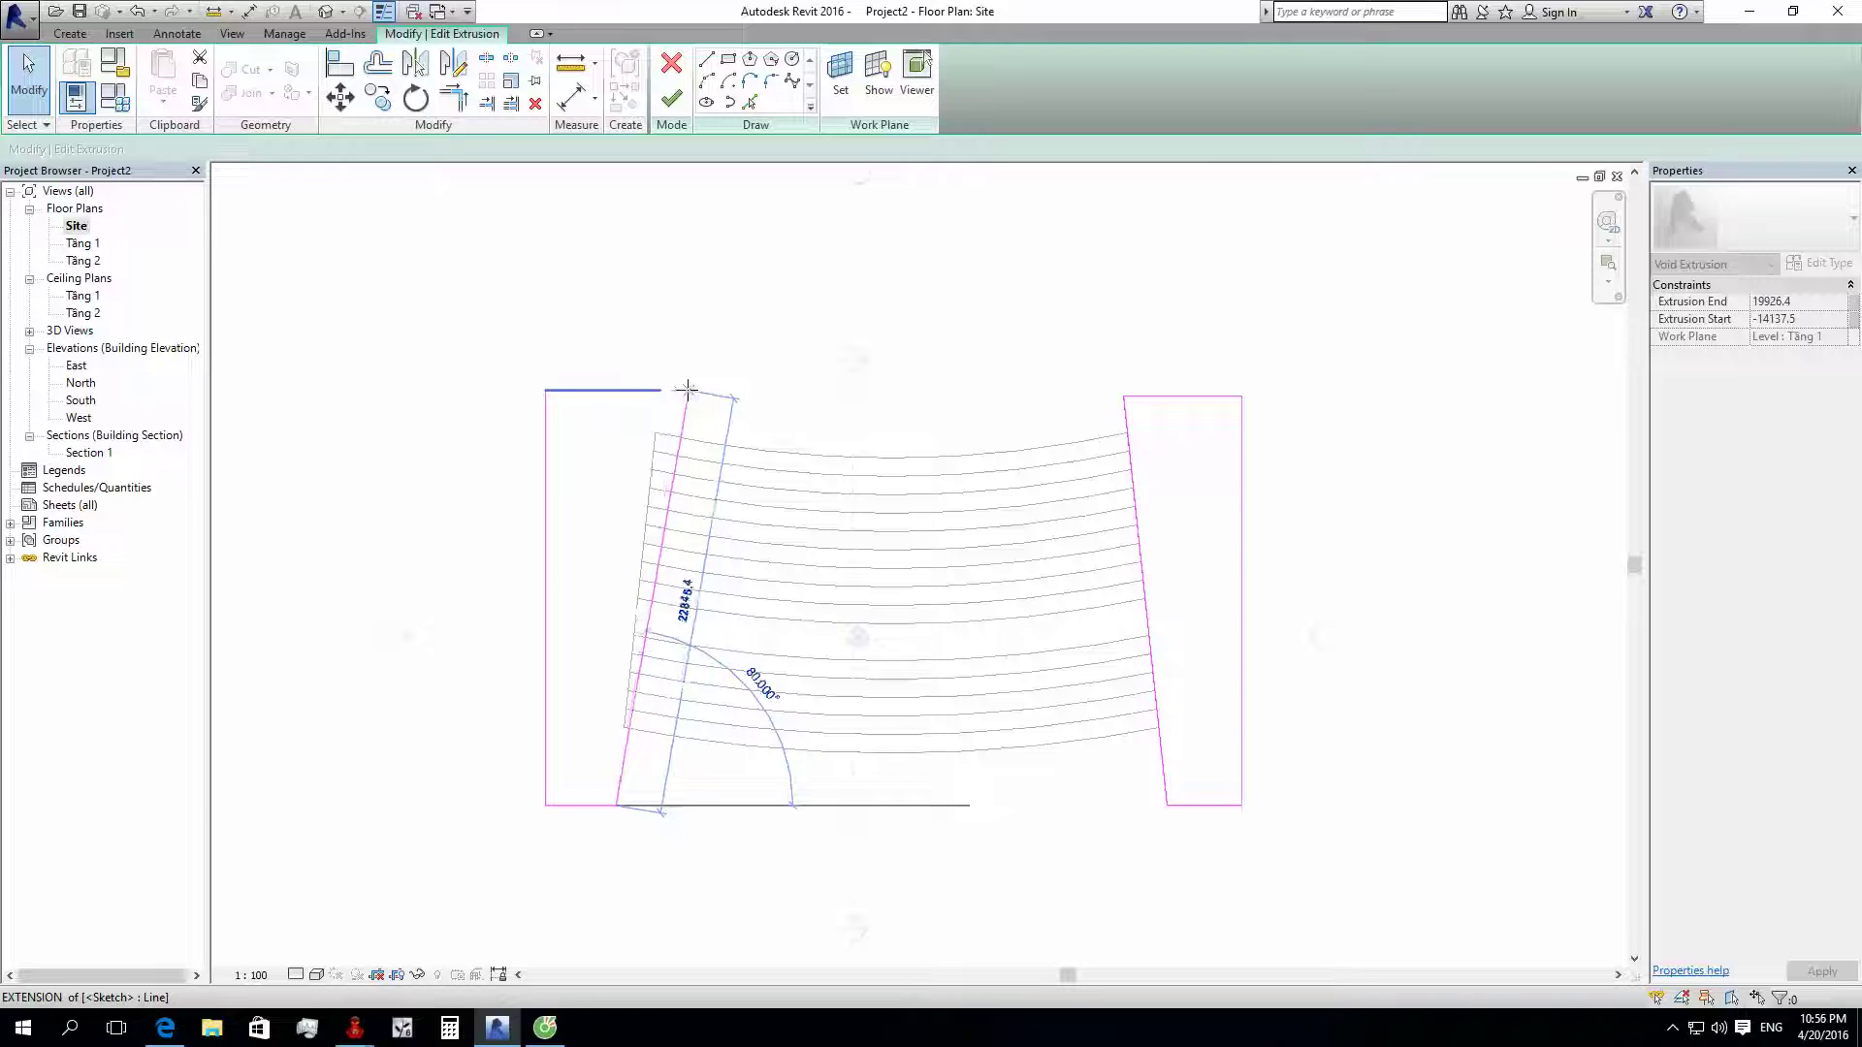
pyautogui.click(688, 389)
pyautogui.press('Escape')
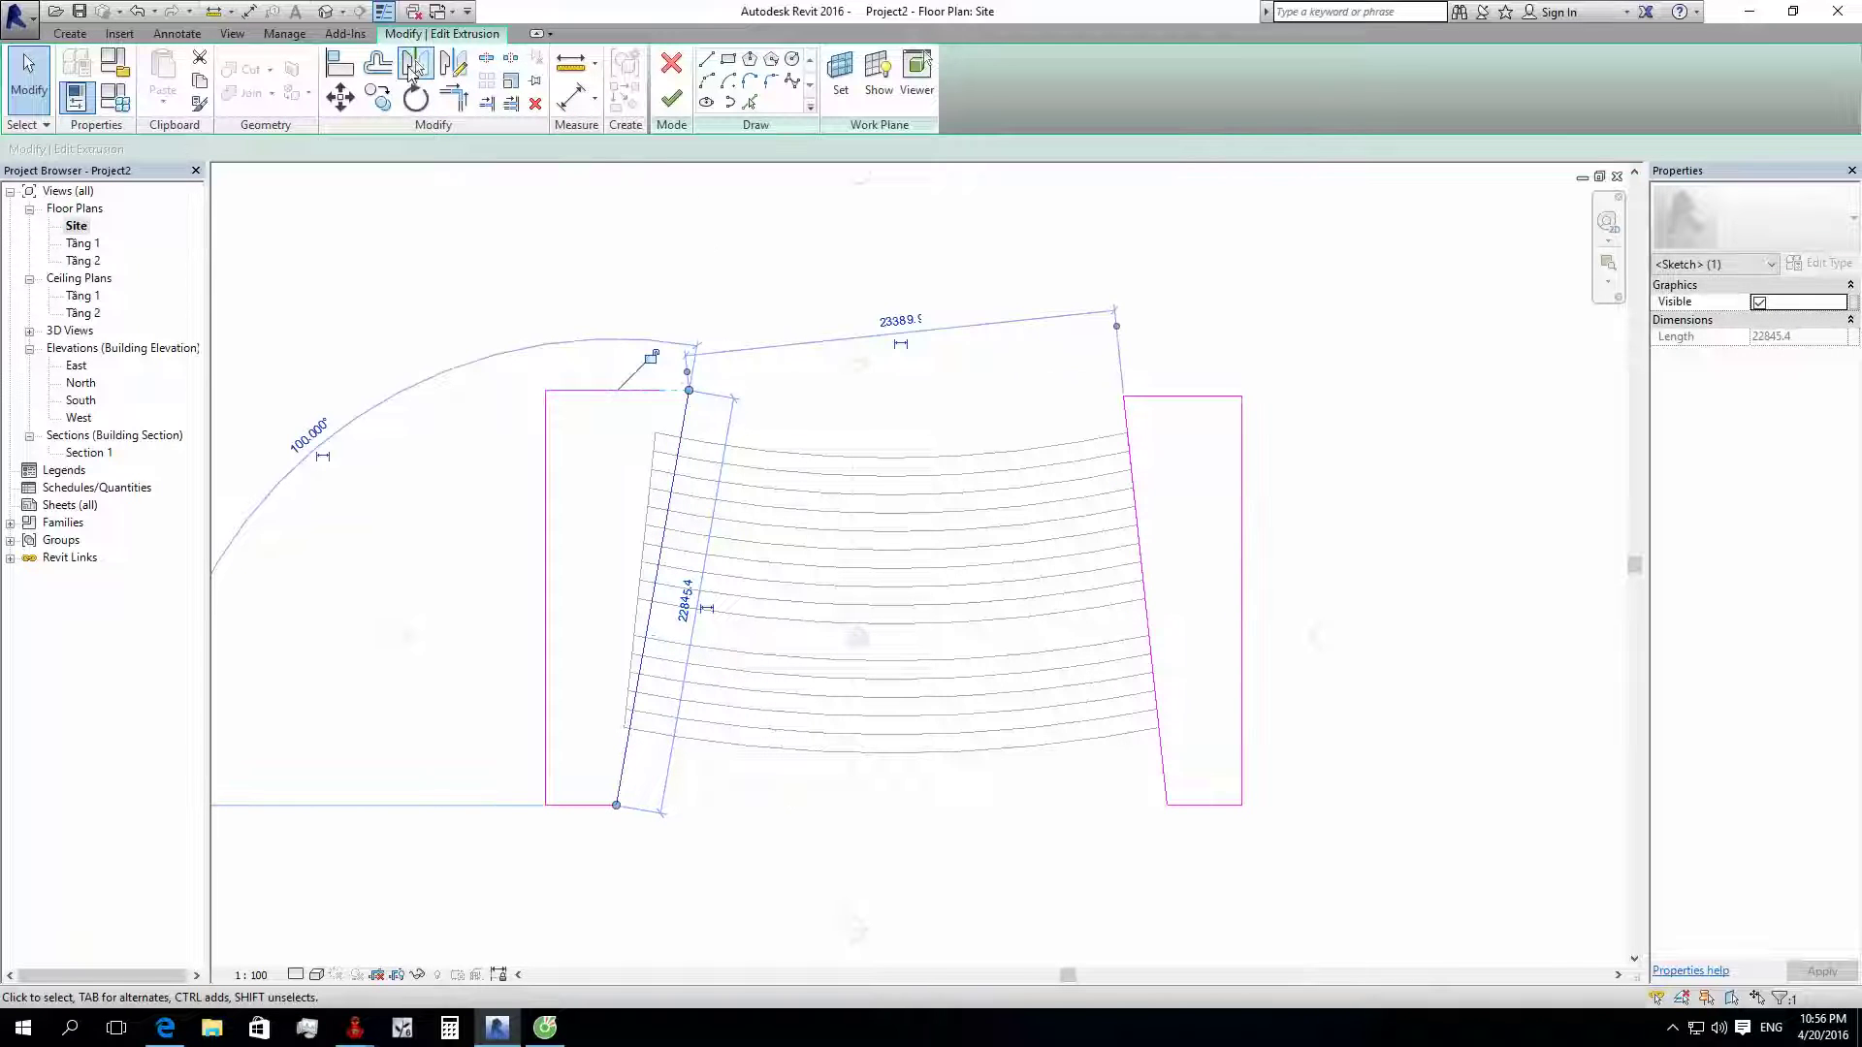
pyautogui.click(412, 68)
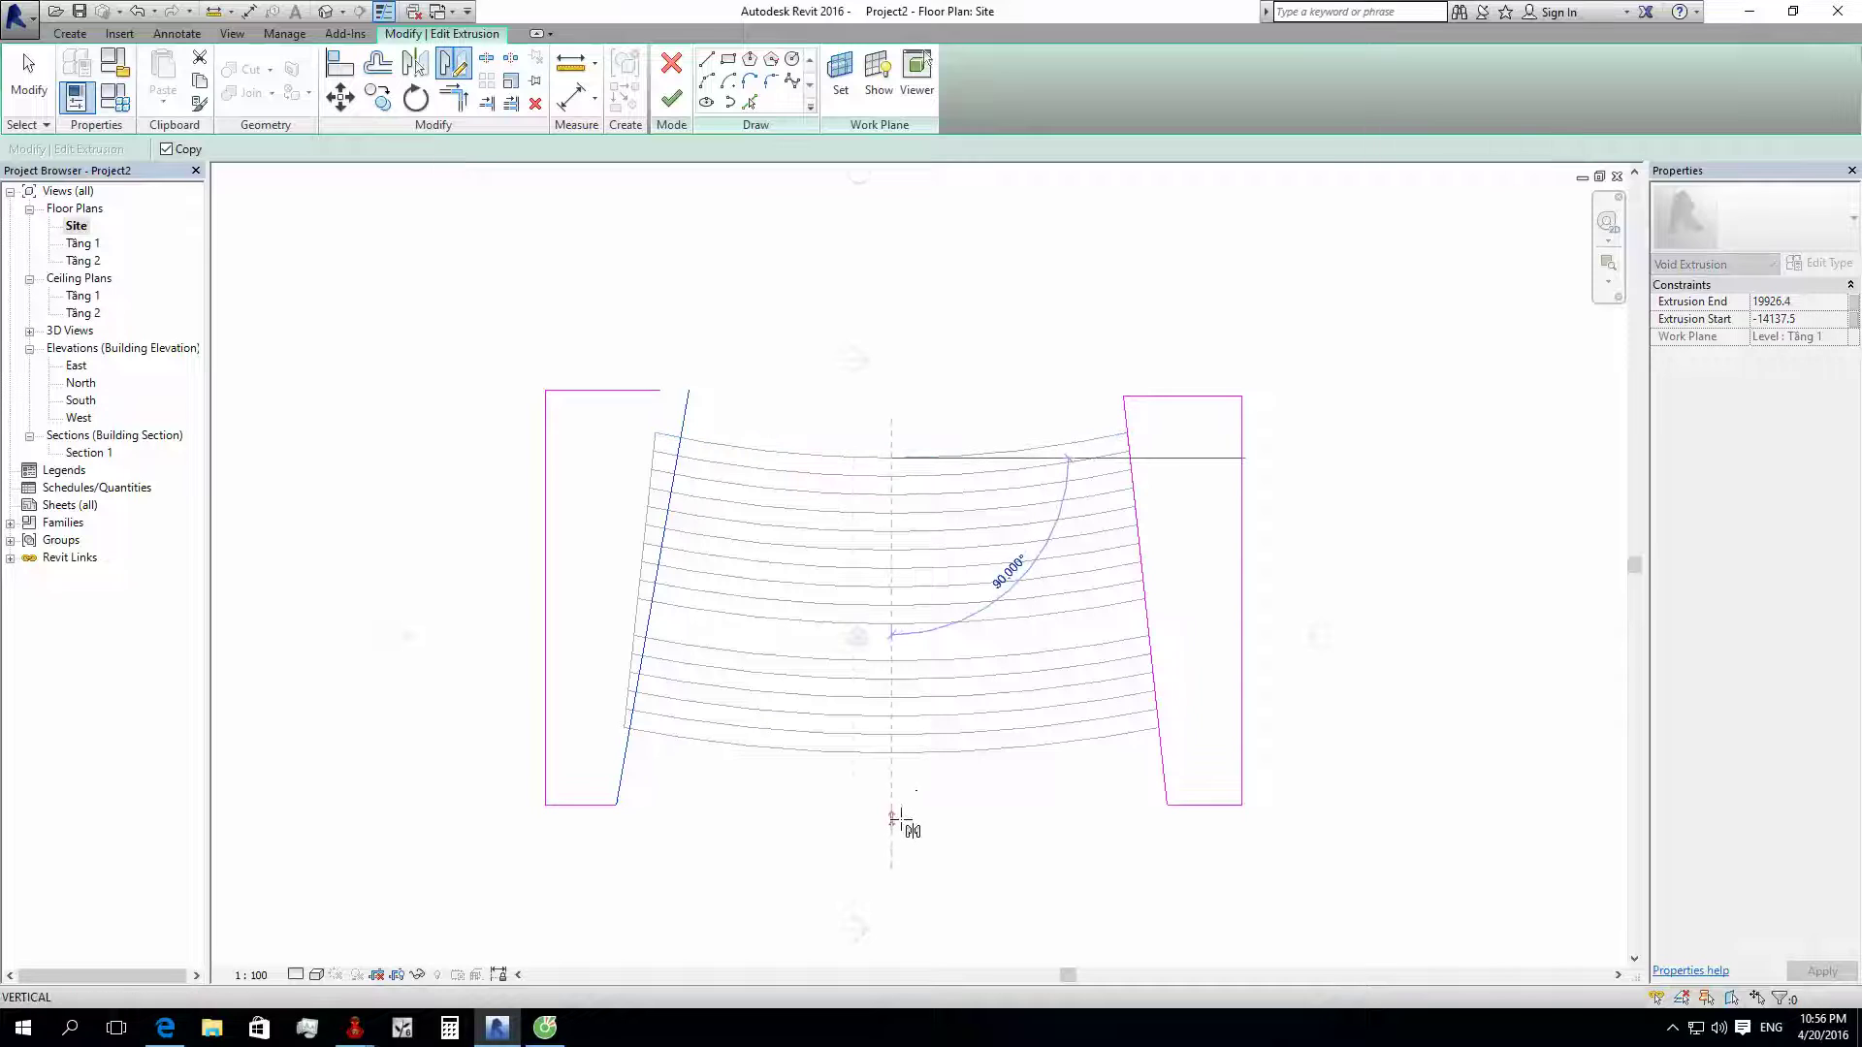
pyautogui.click(891, 820)
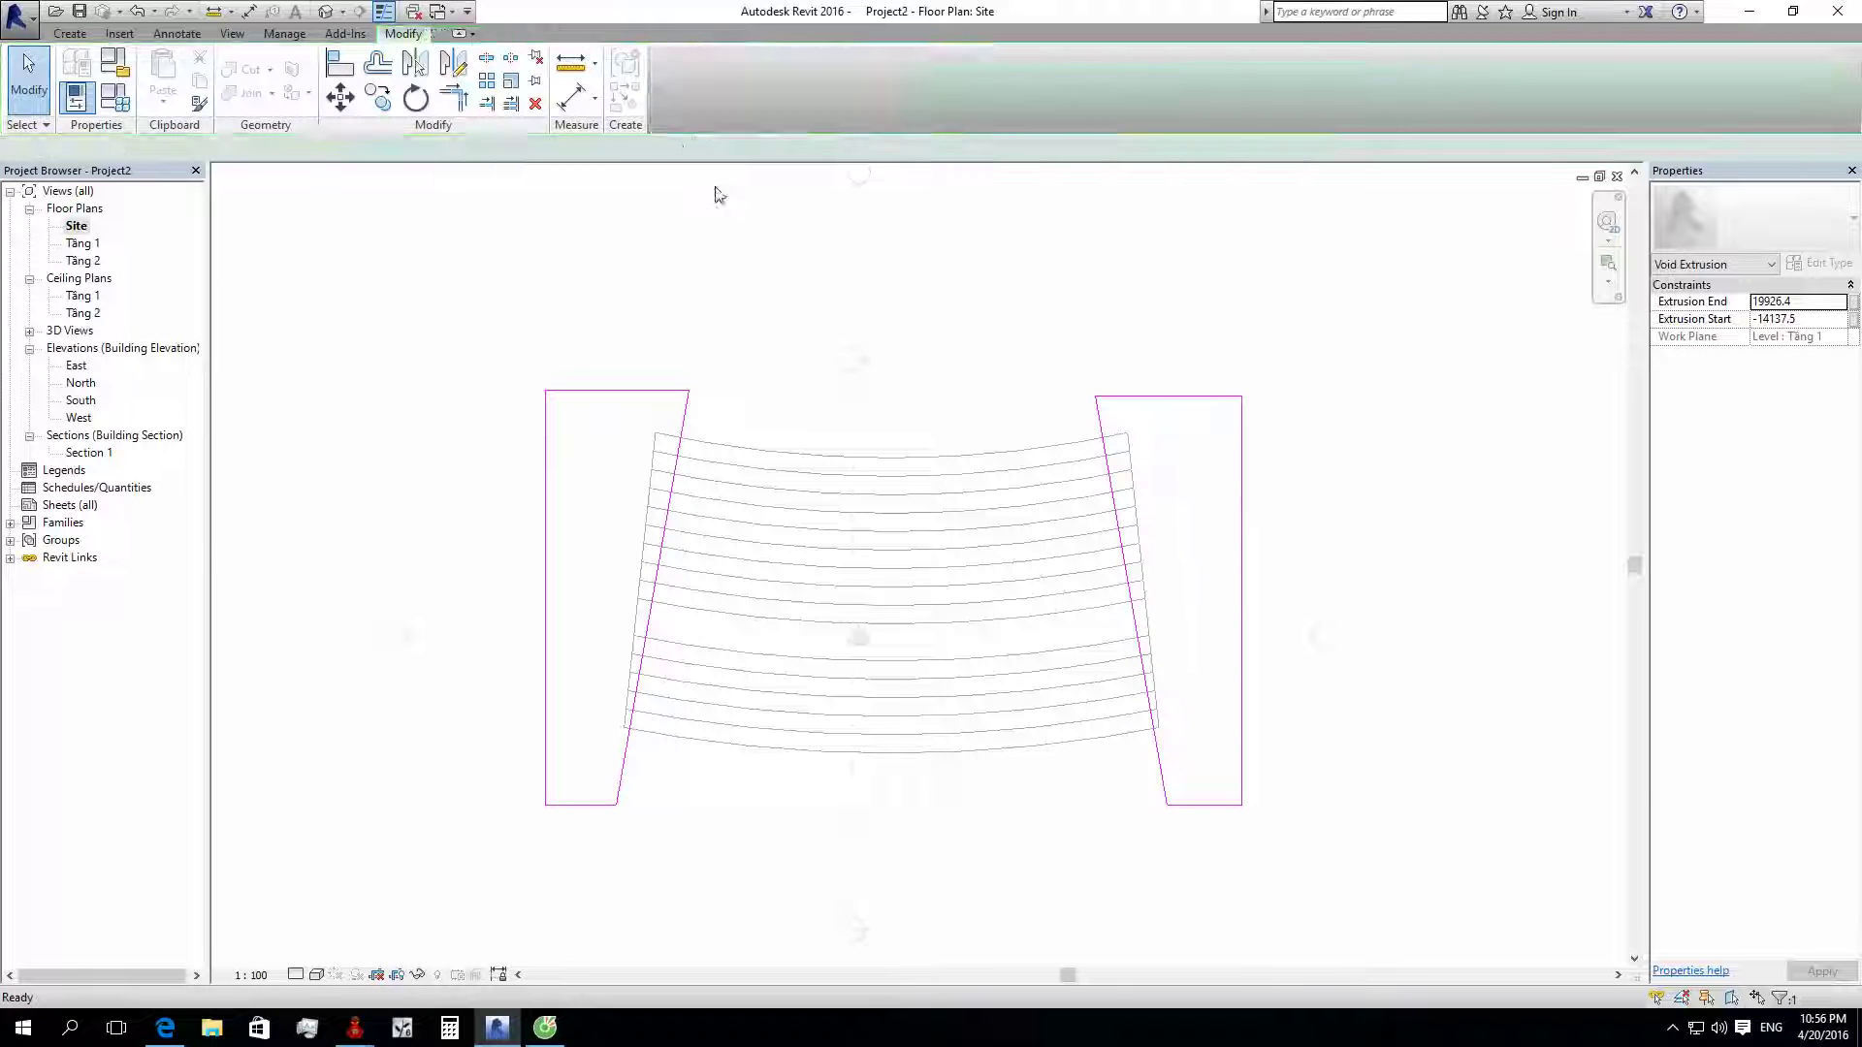
pyautogui.click(330, 8)
pyautogui.moveTo(894, 854)
pyautogui.keyDown('shift'); pyautogui.mouseDown(button='middle')
pyautogui.moveTo(1168, 595)
pyautogui.moveTo(1086, 474)
pyautogui.mouseUp(button='middle'); pyautogui.keyUp('shift')
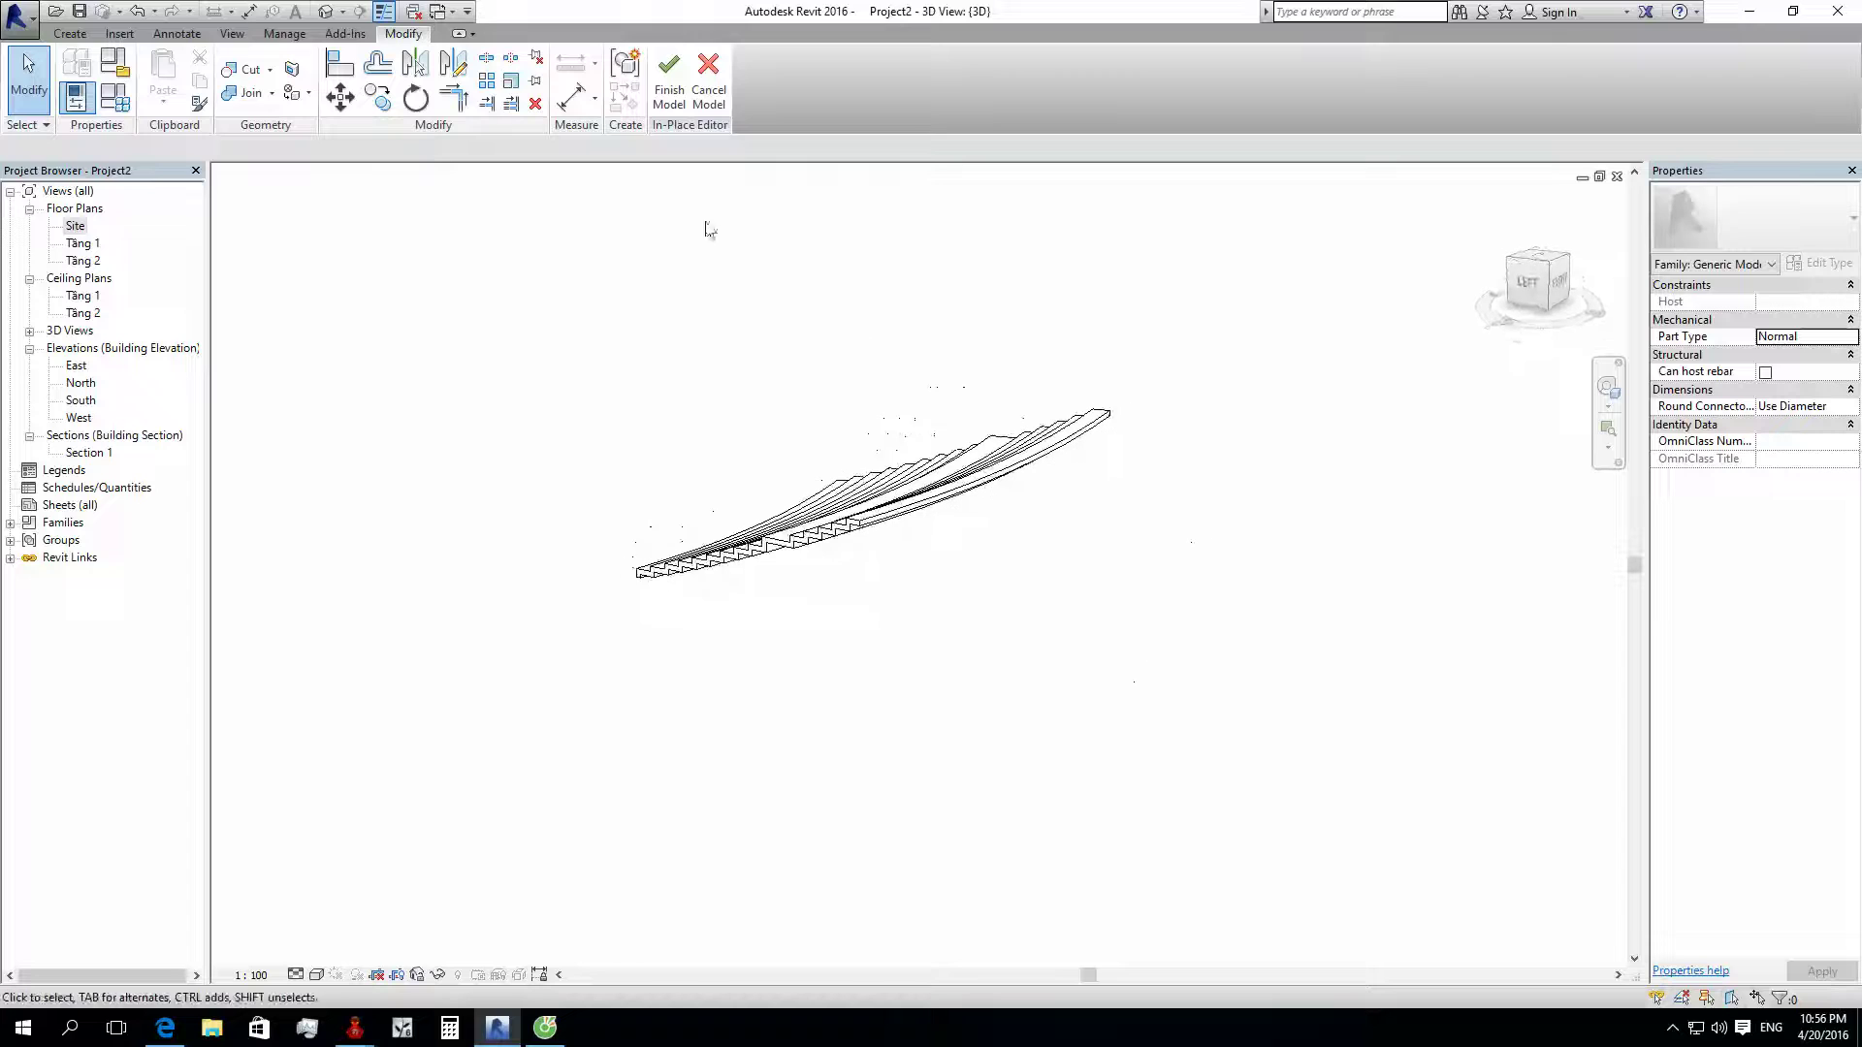
# Step: Finish the in-place seating model and check the section line through it in the Tầng 1 plan
pyautogui.click(675, 101)
pyautogui.moveTo(924, 571)
pyautogui.keyDown('shift'); pyautogui.mouseDown(button='middle')
pyautogui.moveTo(1147, 603)
pyautogui.moveTo(115, 375)
pyautogui.mouseUp(button='middle'); pyautogui.keyUp('shift')
pyautogui.doubleClick(91, 453)
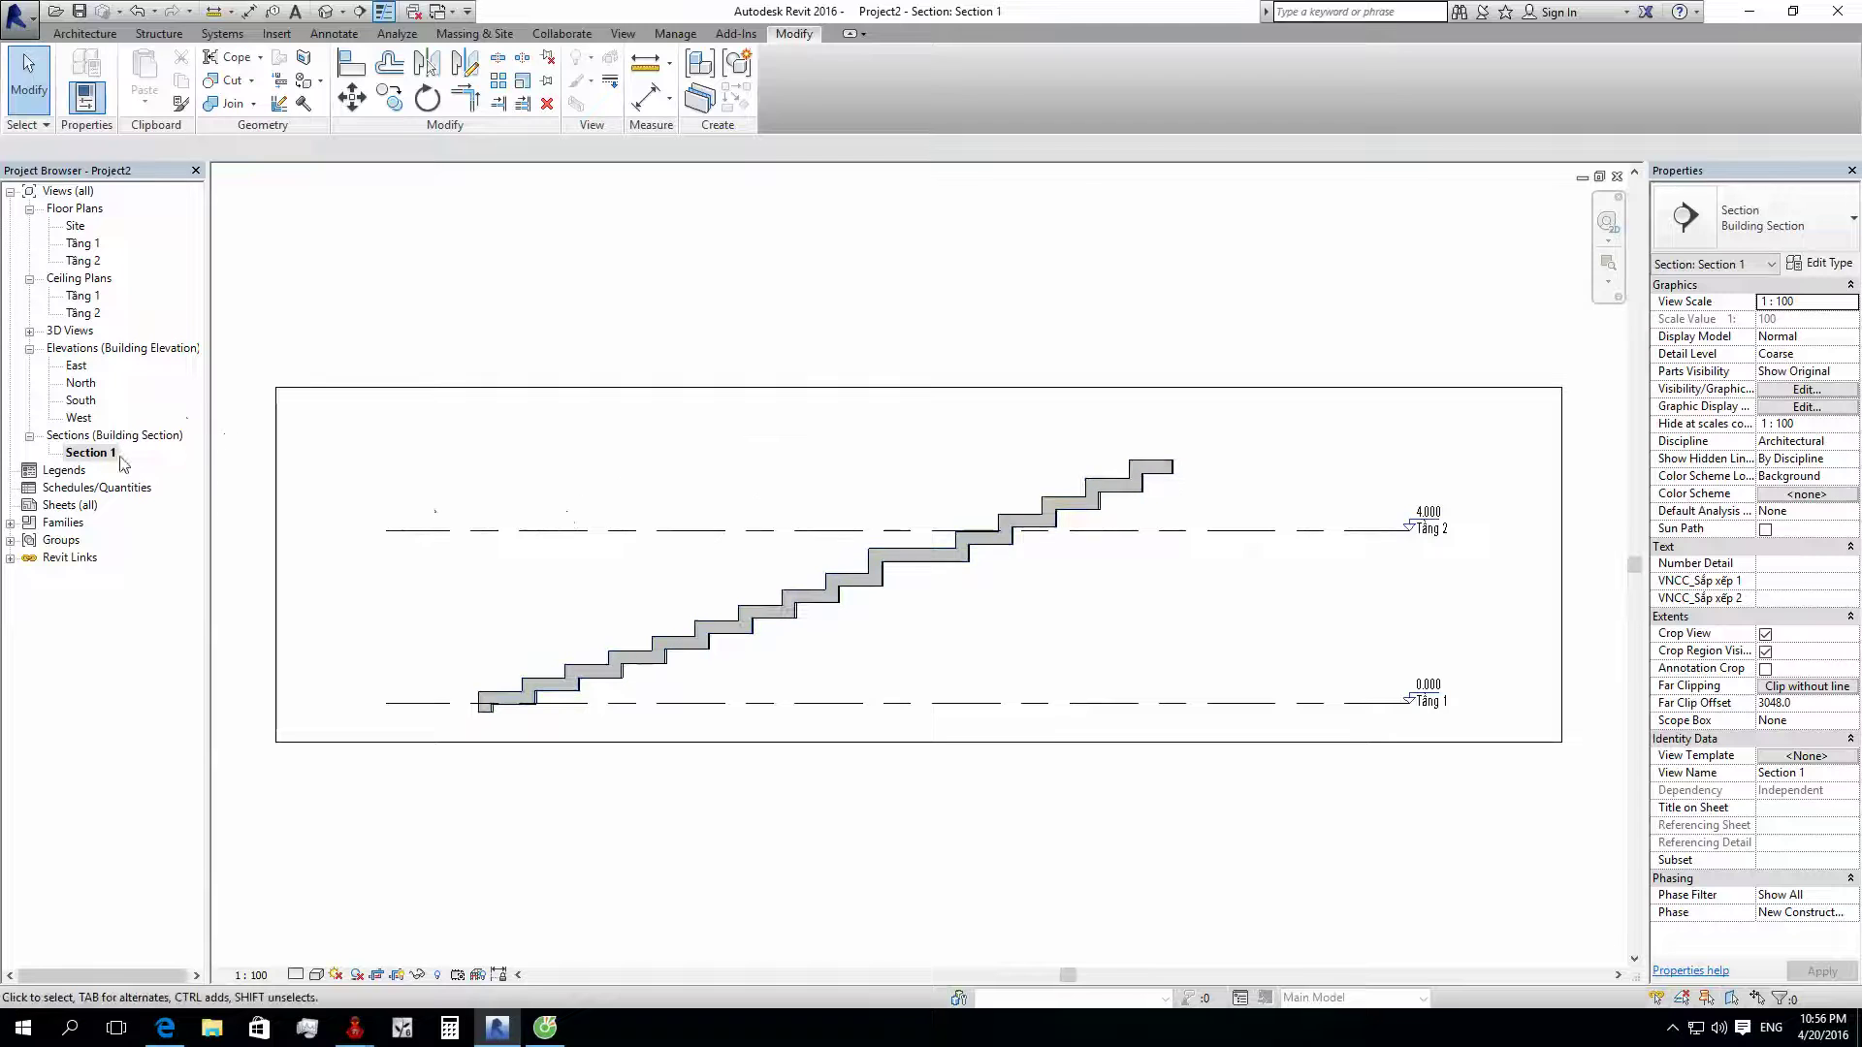
pyautogui.doubleClick(84, 247)
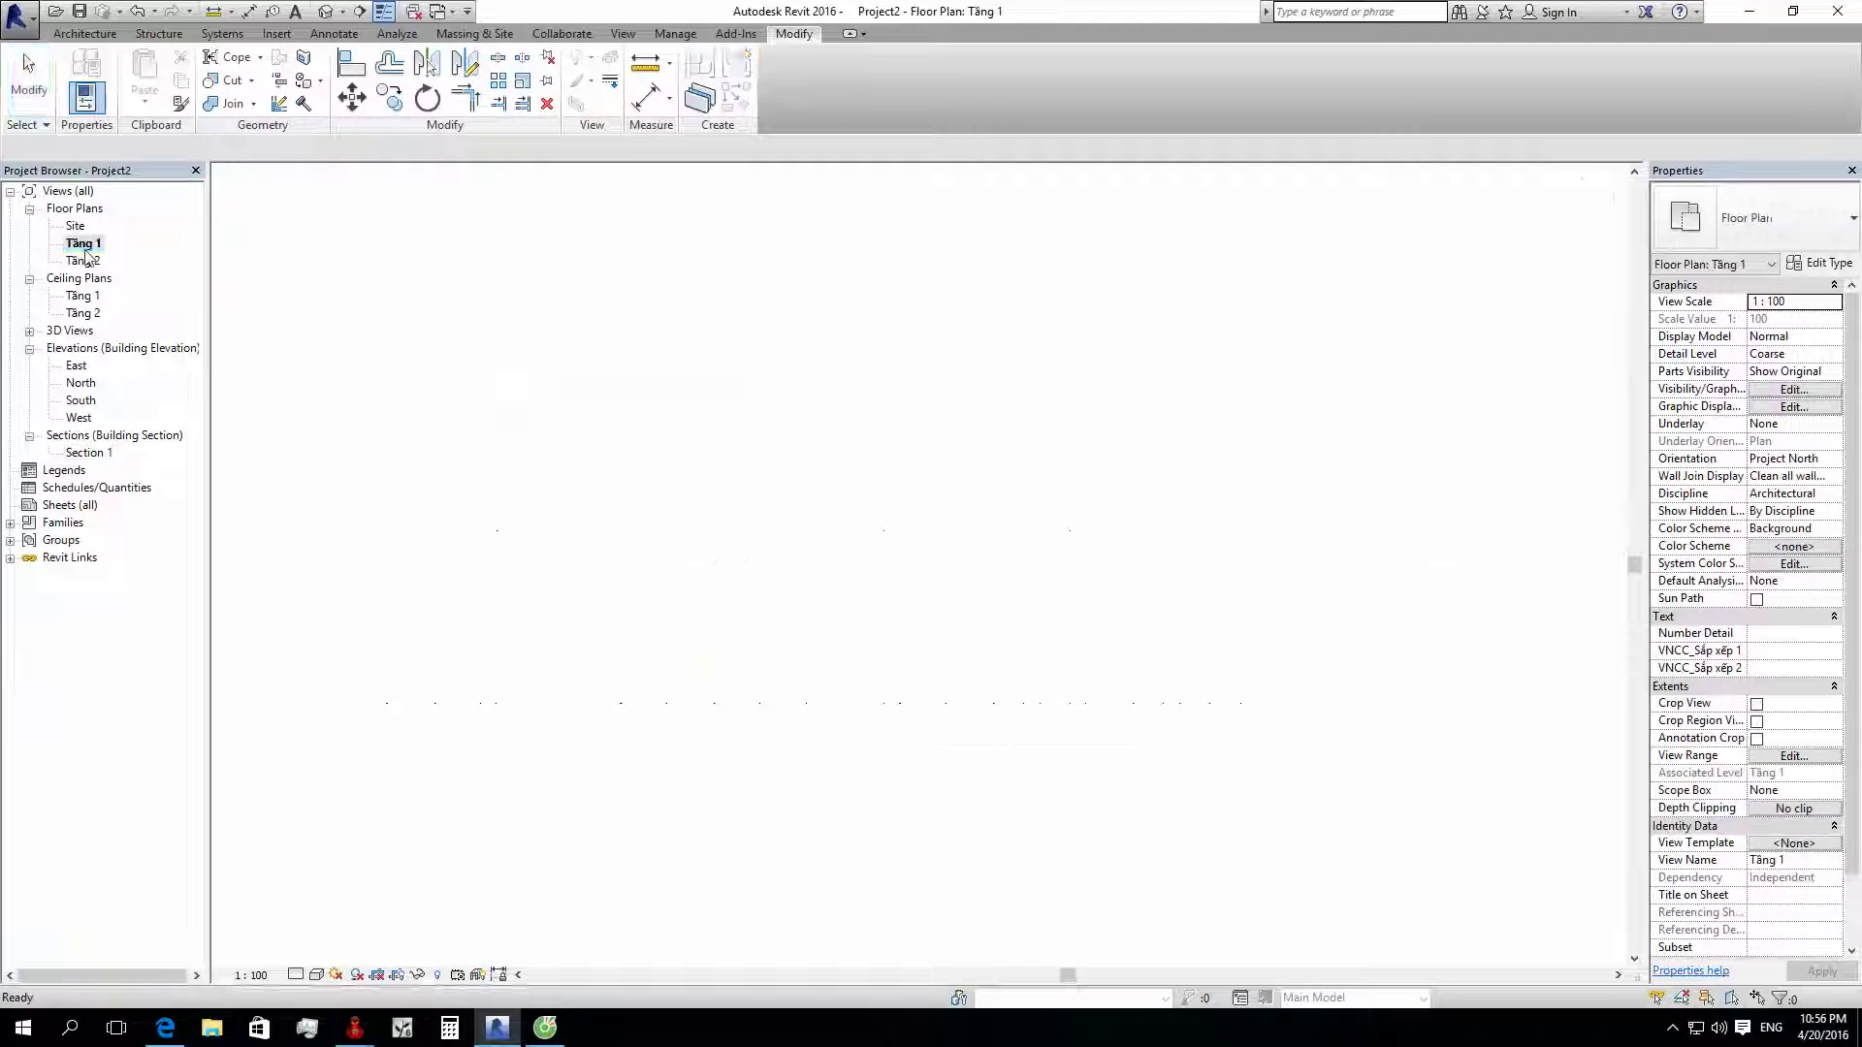
pyautogui.click(860, 623)
pyautogui.click(855, 609)
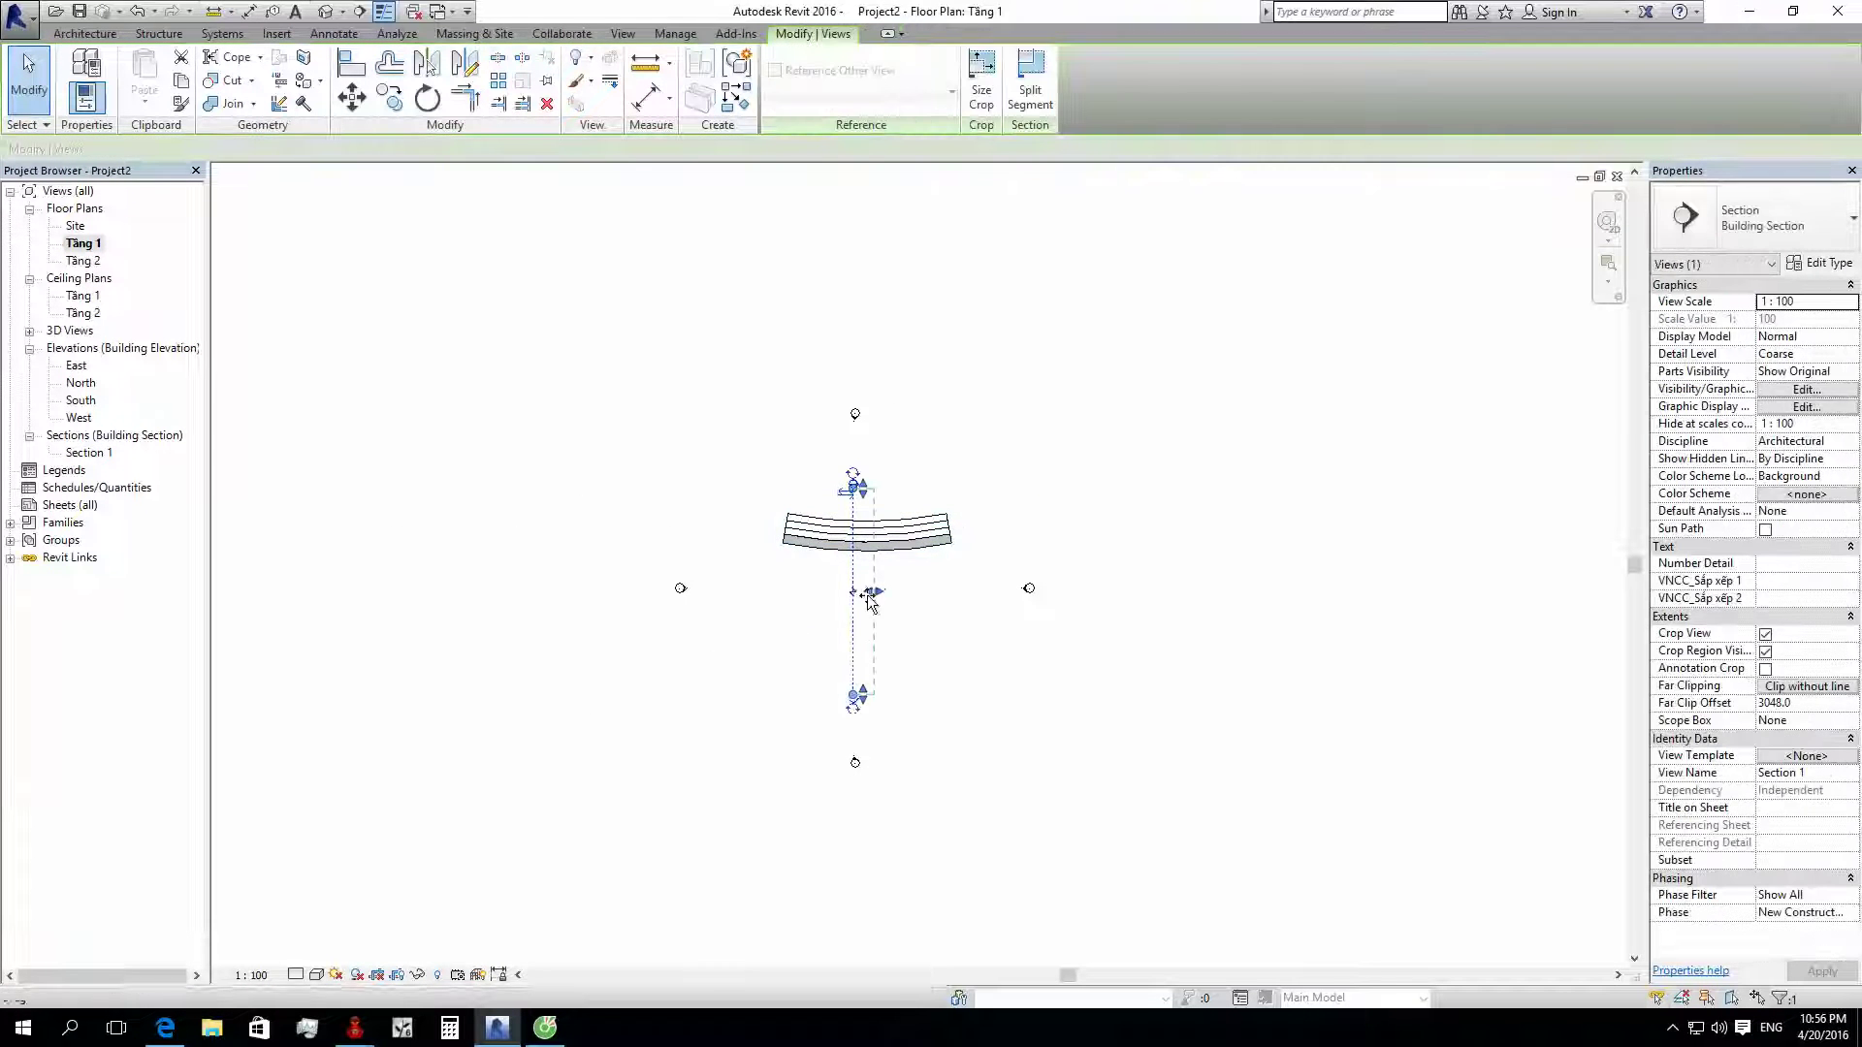
# Step: Inspect the stepped seating in Section 1, zooming and centring on the stair run
pyautogui.doubleClick(91, 452)
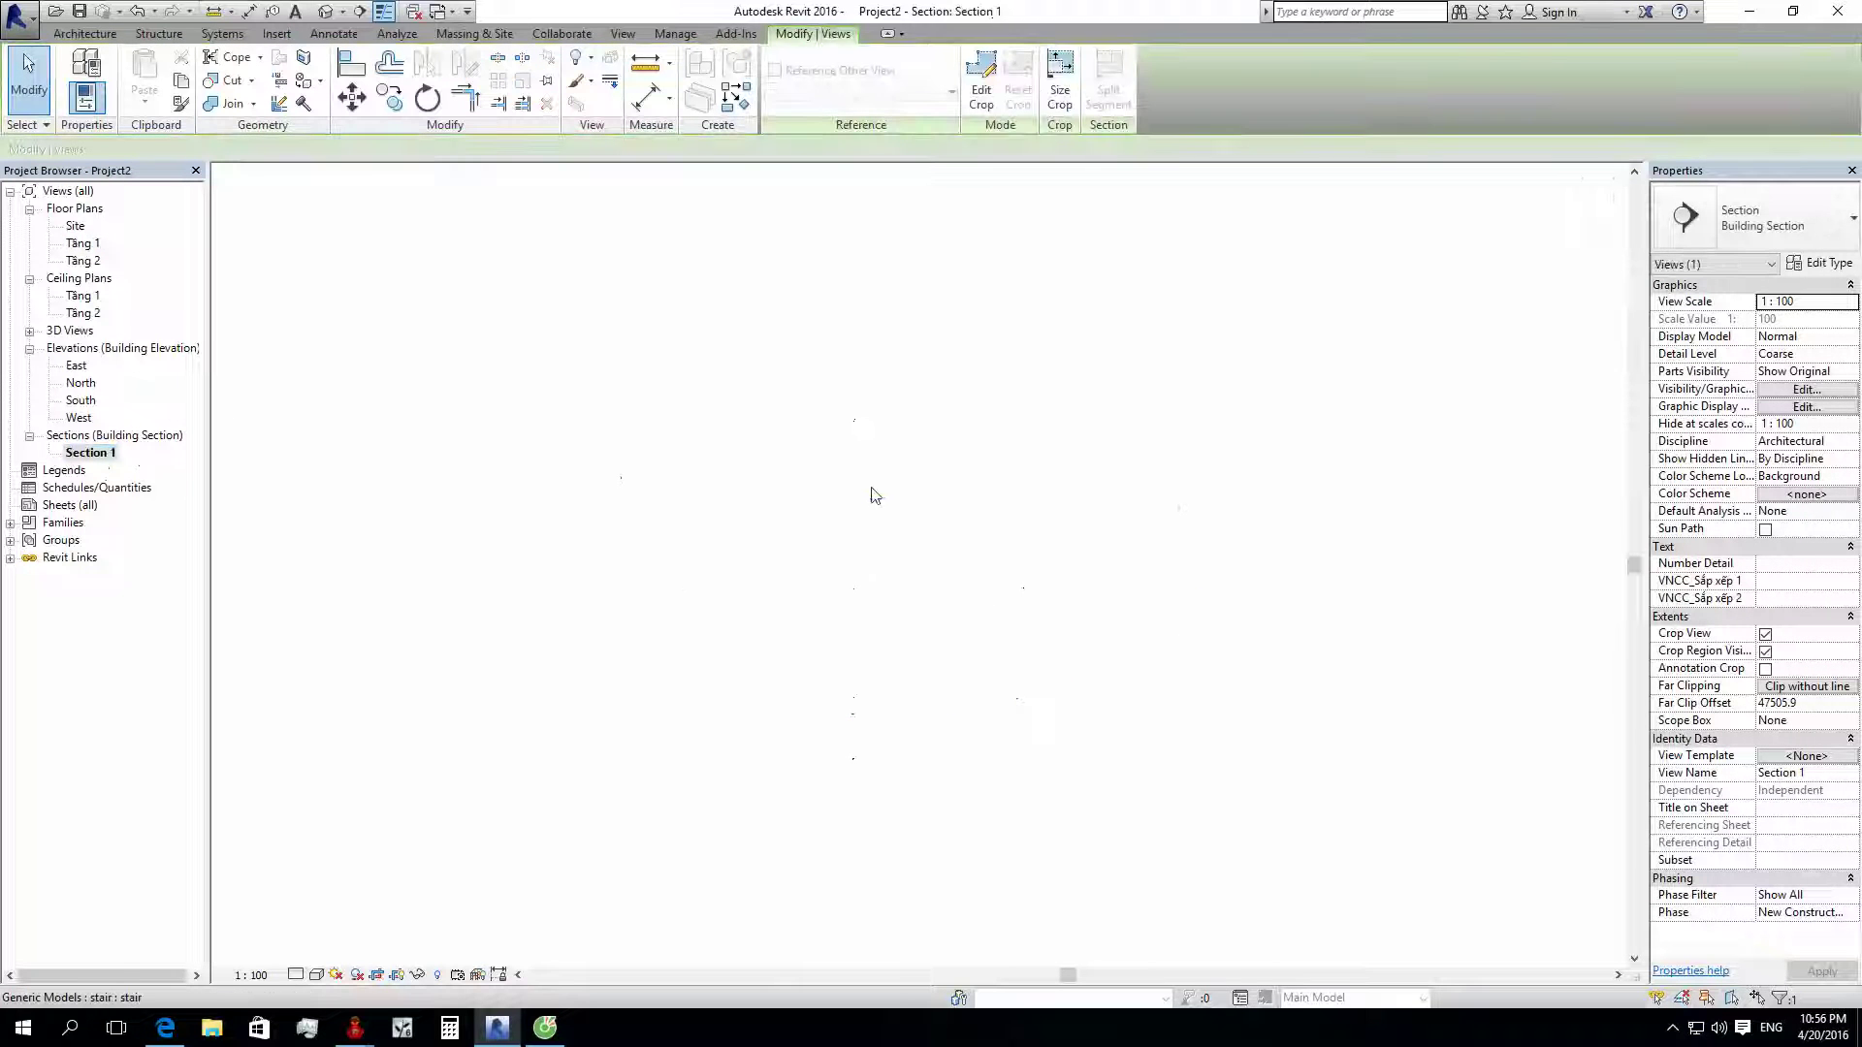
pyautogui.scroll(3, 737, 631)
pyautogui.scroll(2, 665, 706)
pyautogui.scroll(5, 778, 684)
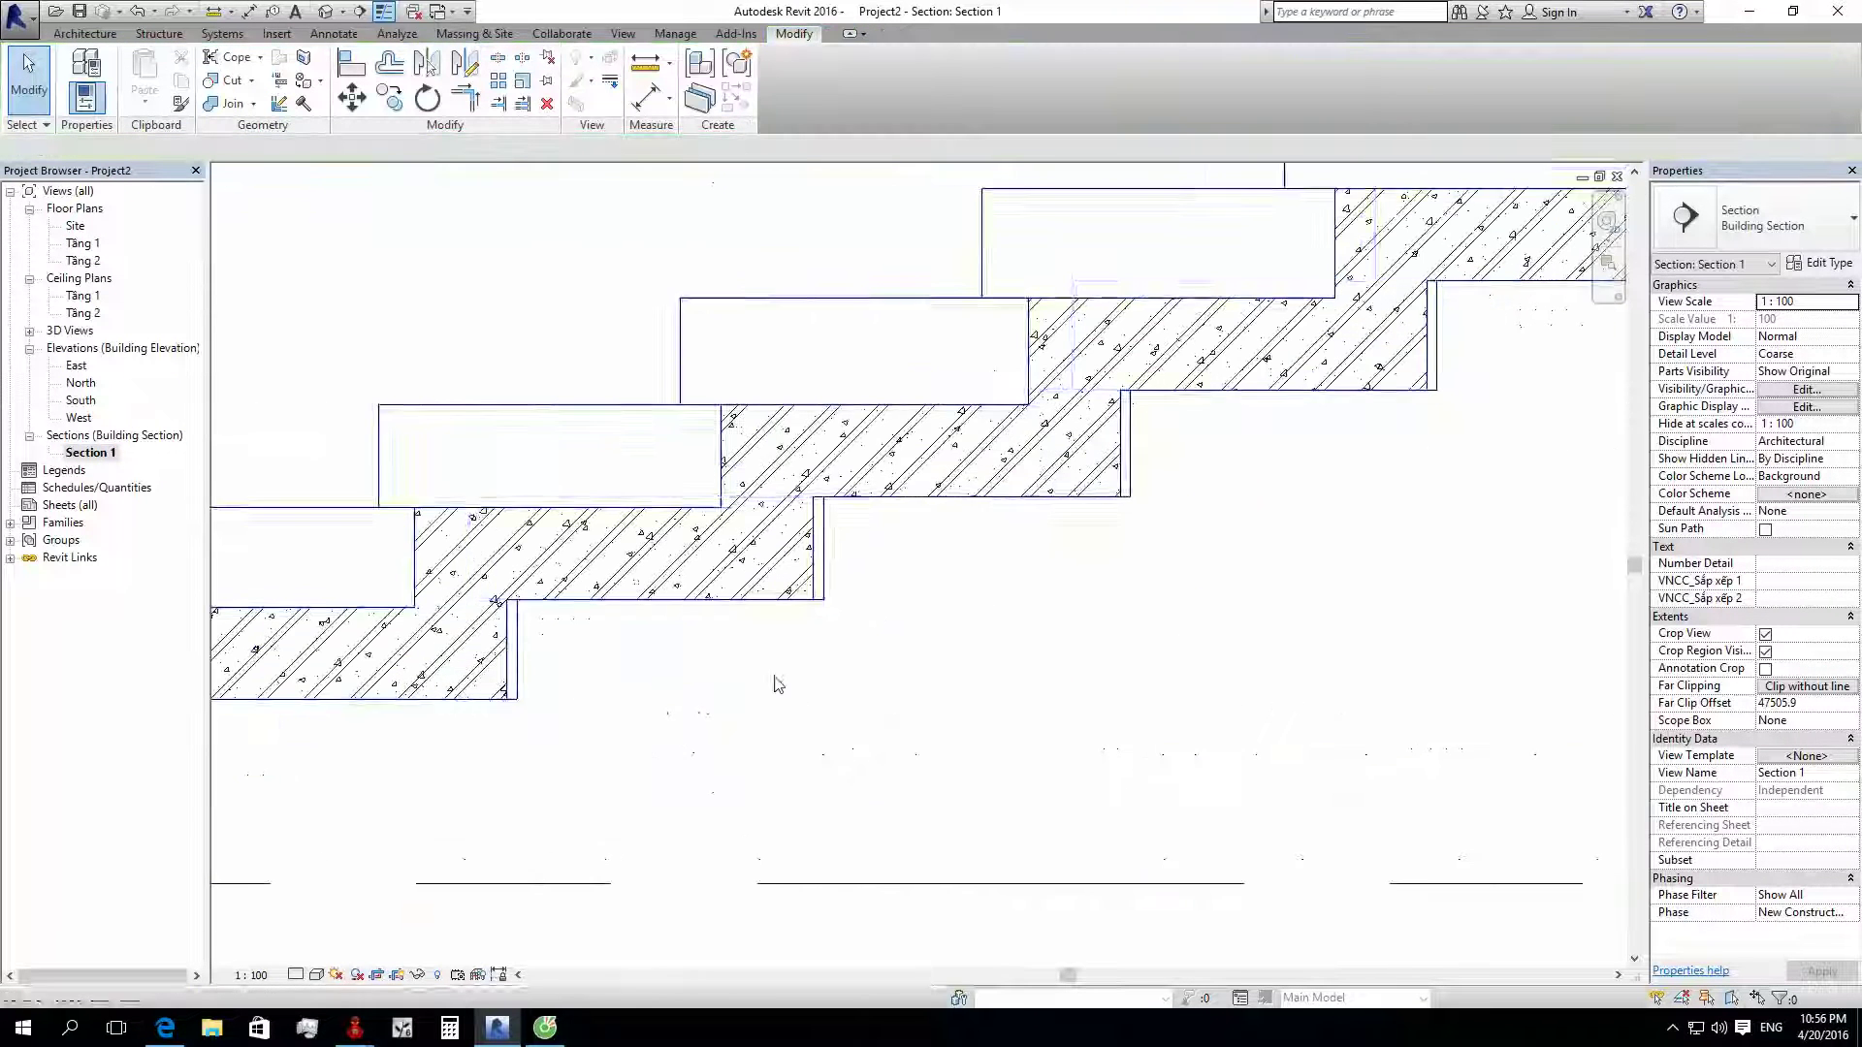
pyautogui.scroll(-3, 778, 684)
pyautogui.scroll(-3, 787, 705)
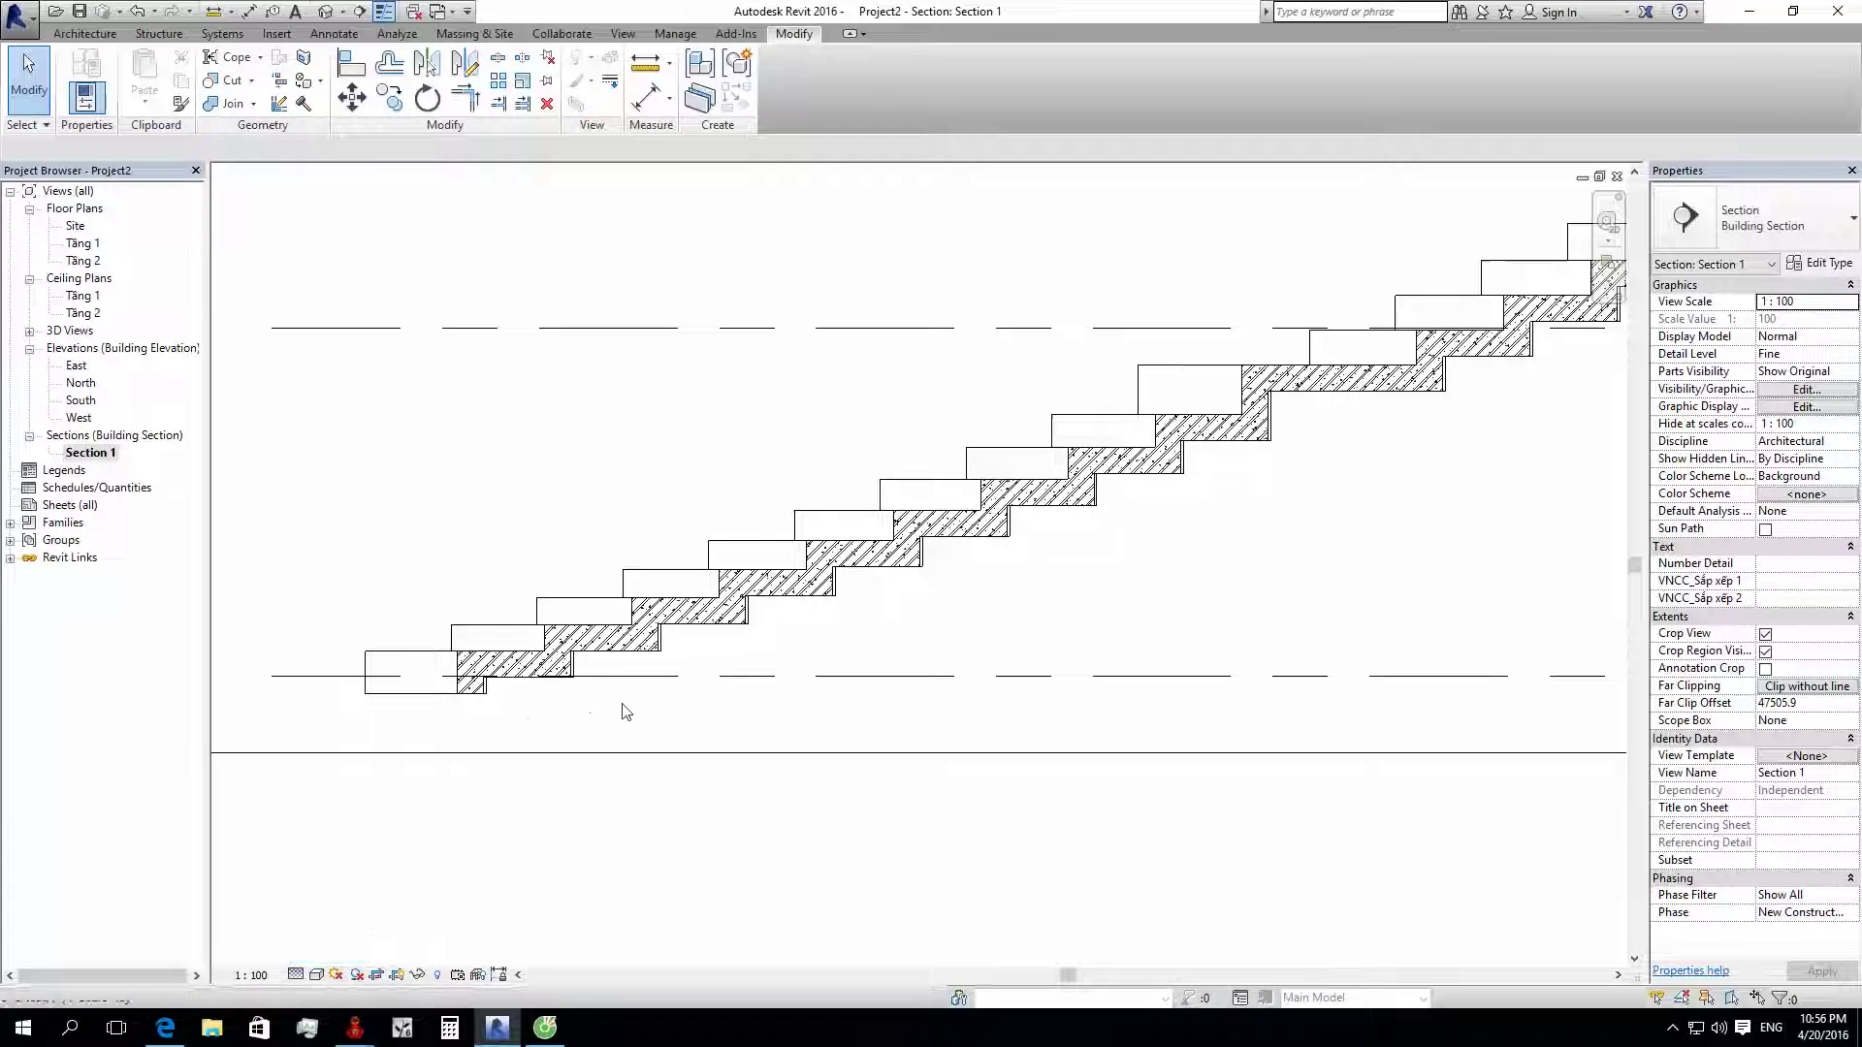
pyautogui.scroll(2, 485, 689)
pyautogui.scroll(-3, 612, 775)
pyautogui.scroll(2, 1154, 761)
pyautogui.moveTo(1067, 766); pyautogui.dragTo(1149, 766, button='middle')
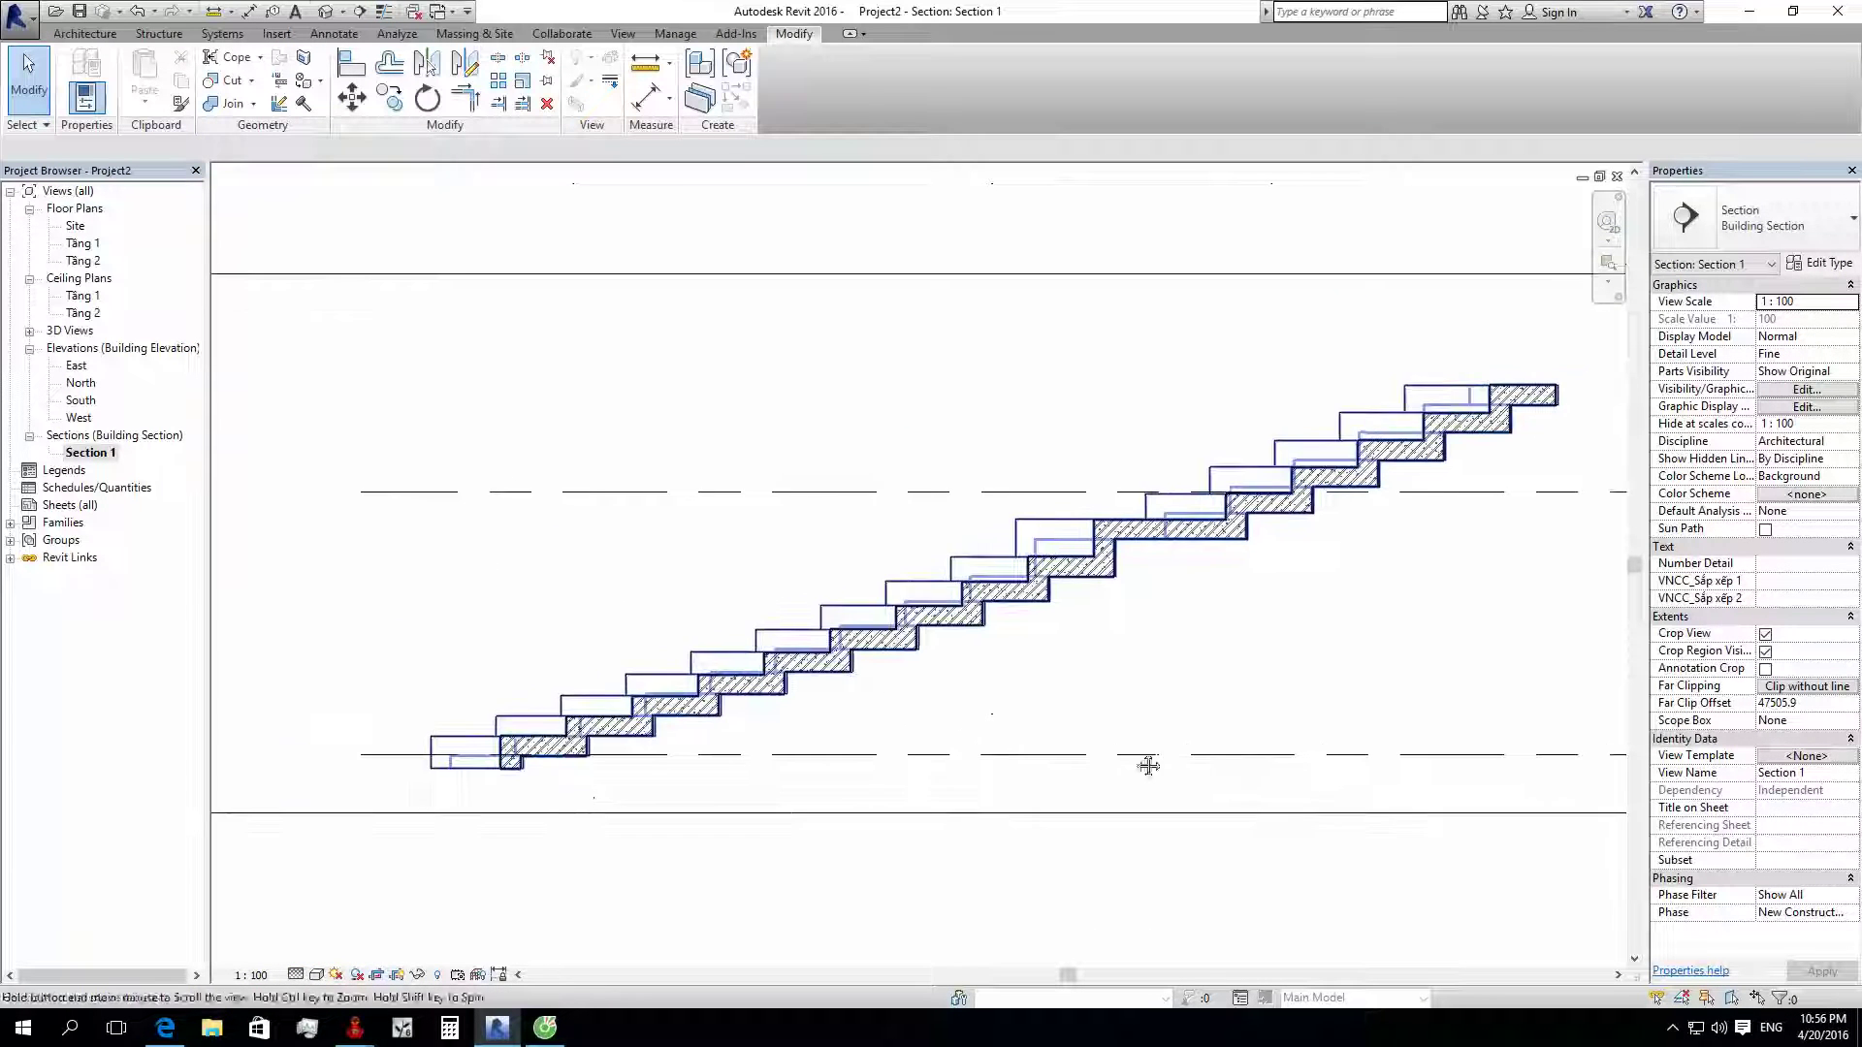
pyautogui.scroll(3, 1363, 463)
pyautogui.scroll(-2, 1363, 463)
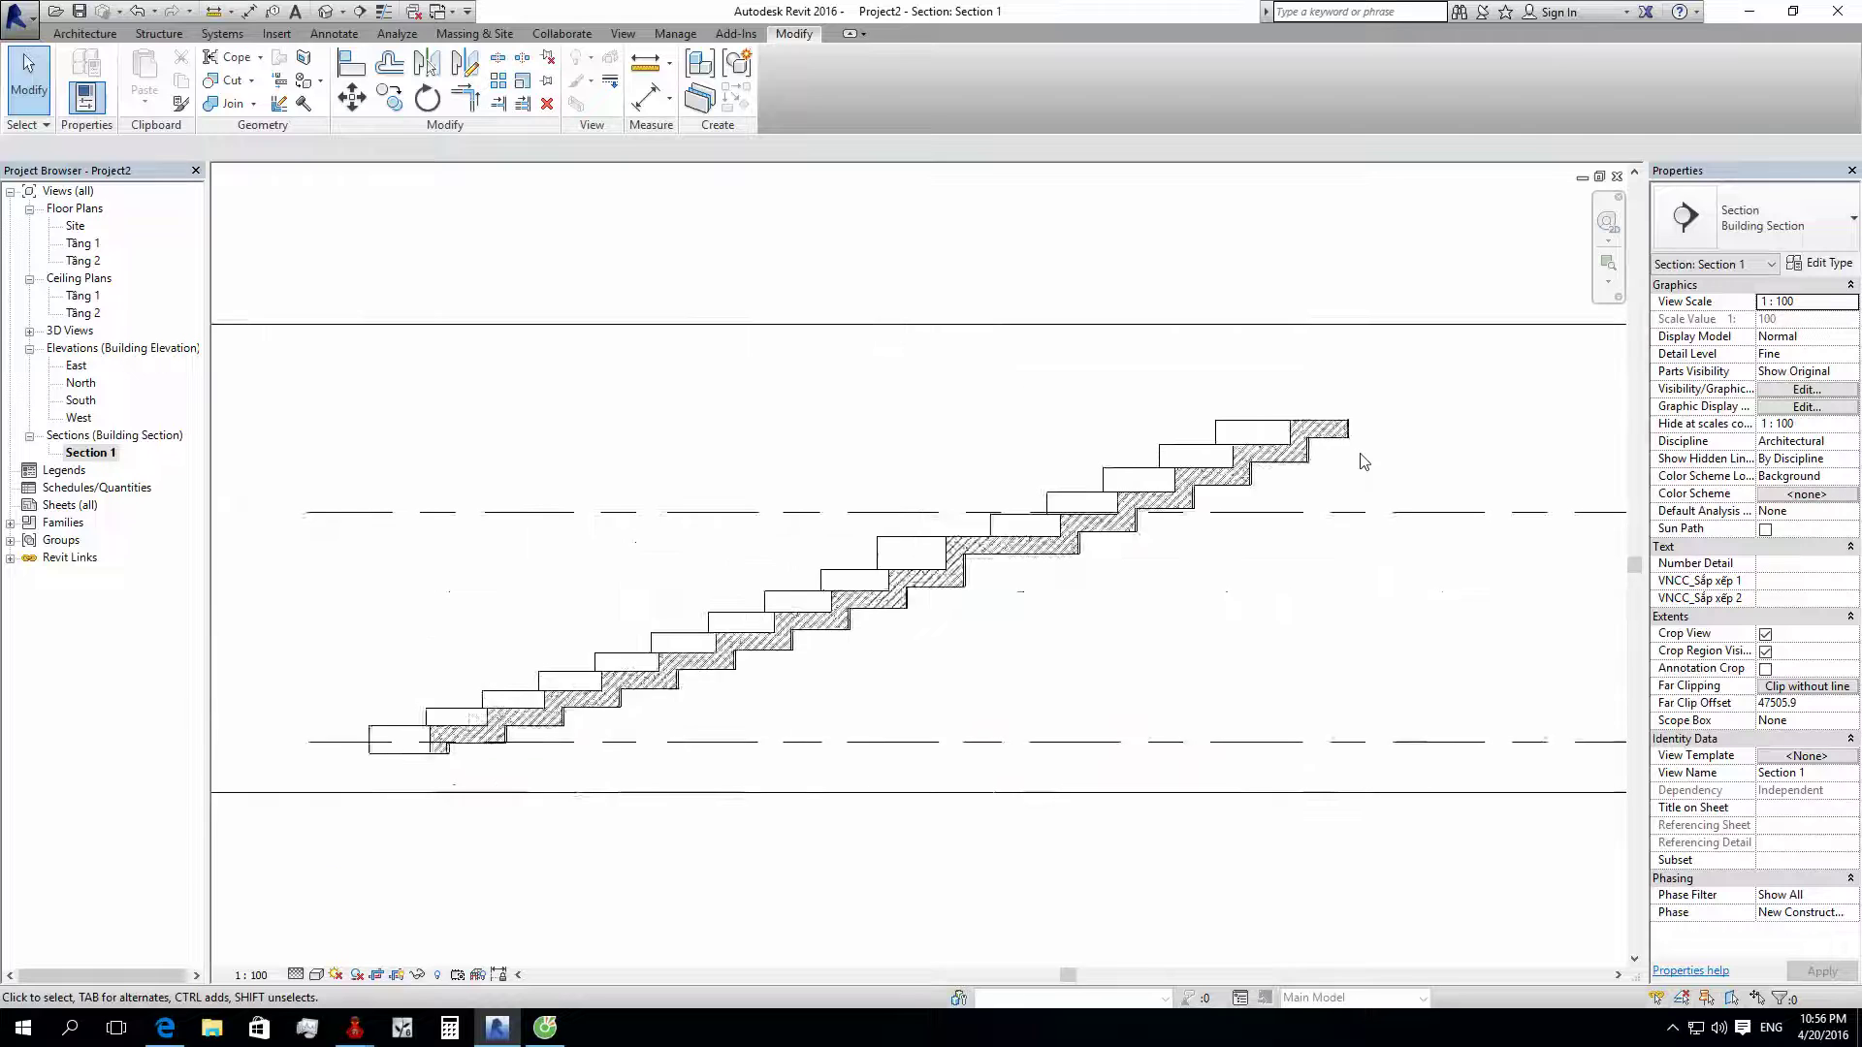
pyautogui.scroll(-1, 970, 543)
pyautogui.scroll(3, 1288, 554)
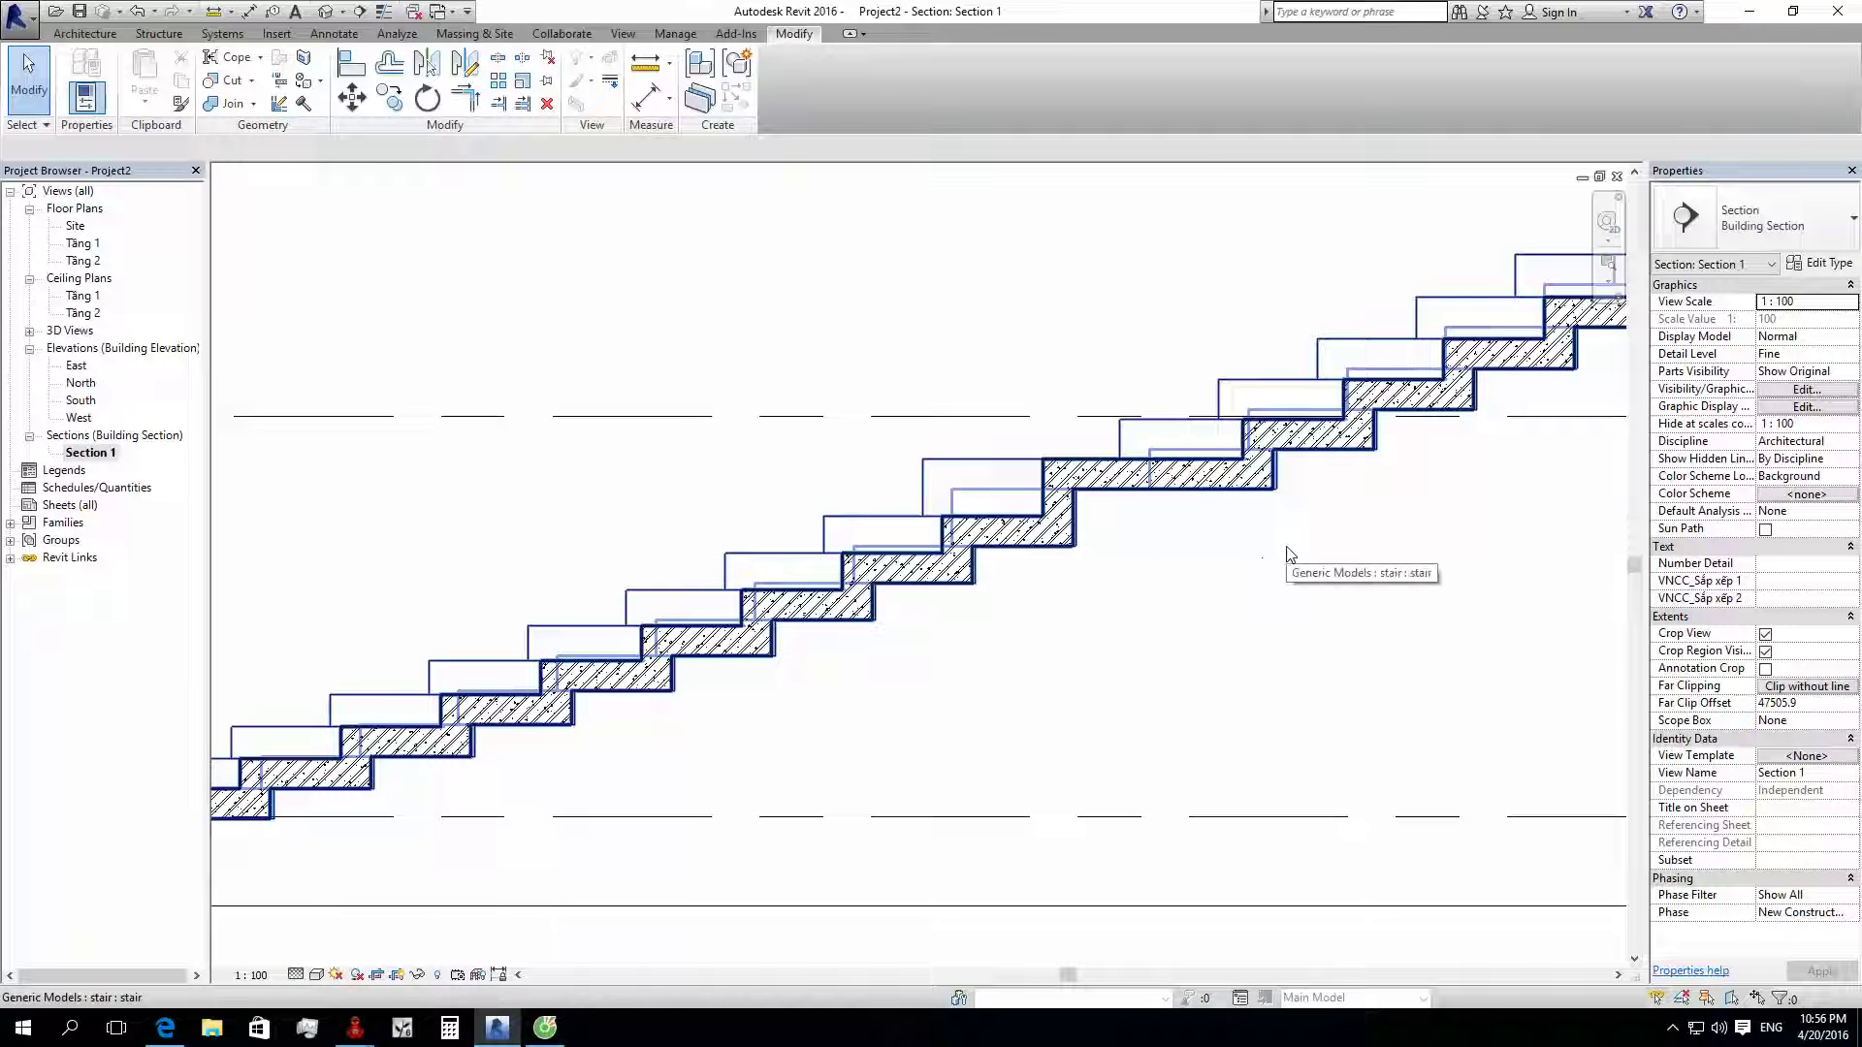
pyautogui.scroll(-3, 1280, 558)
pyautogui.scroll(3, 984, 572)
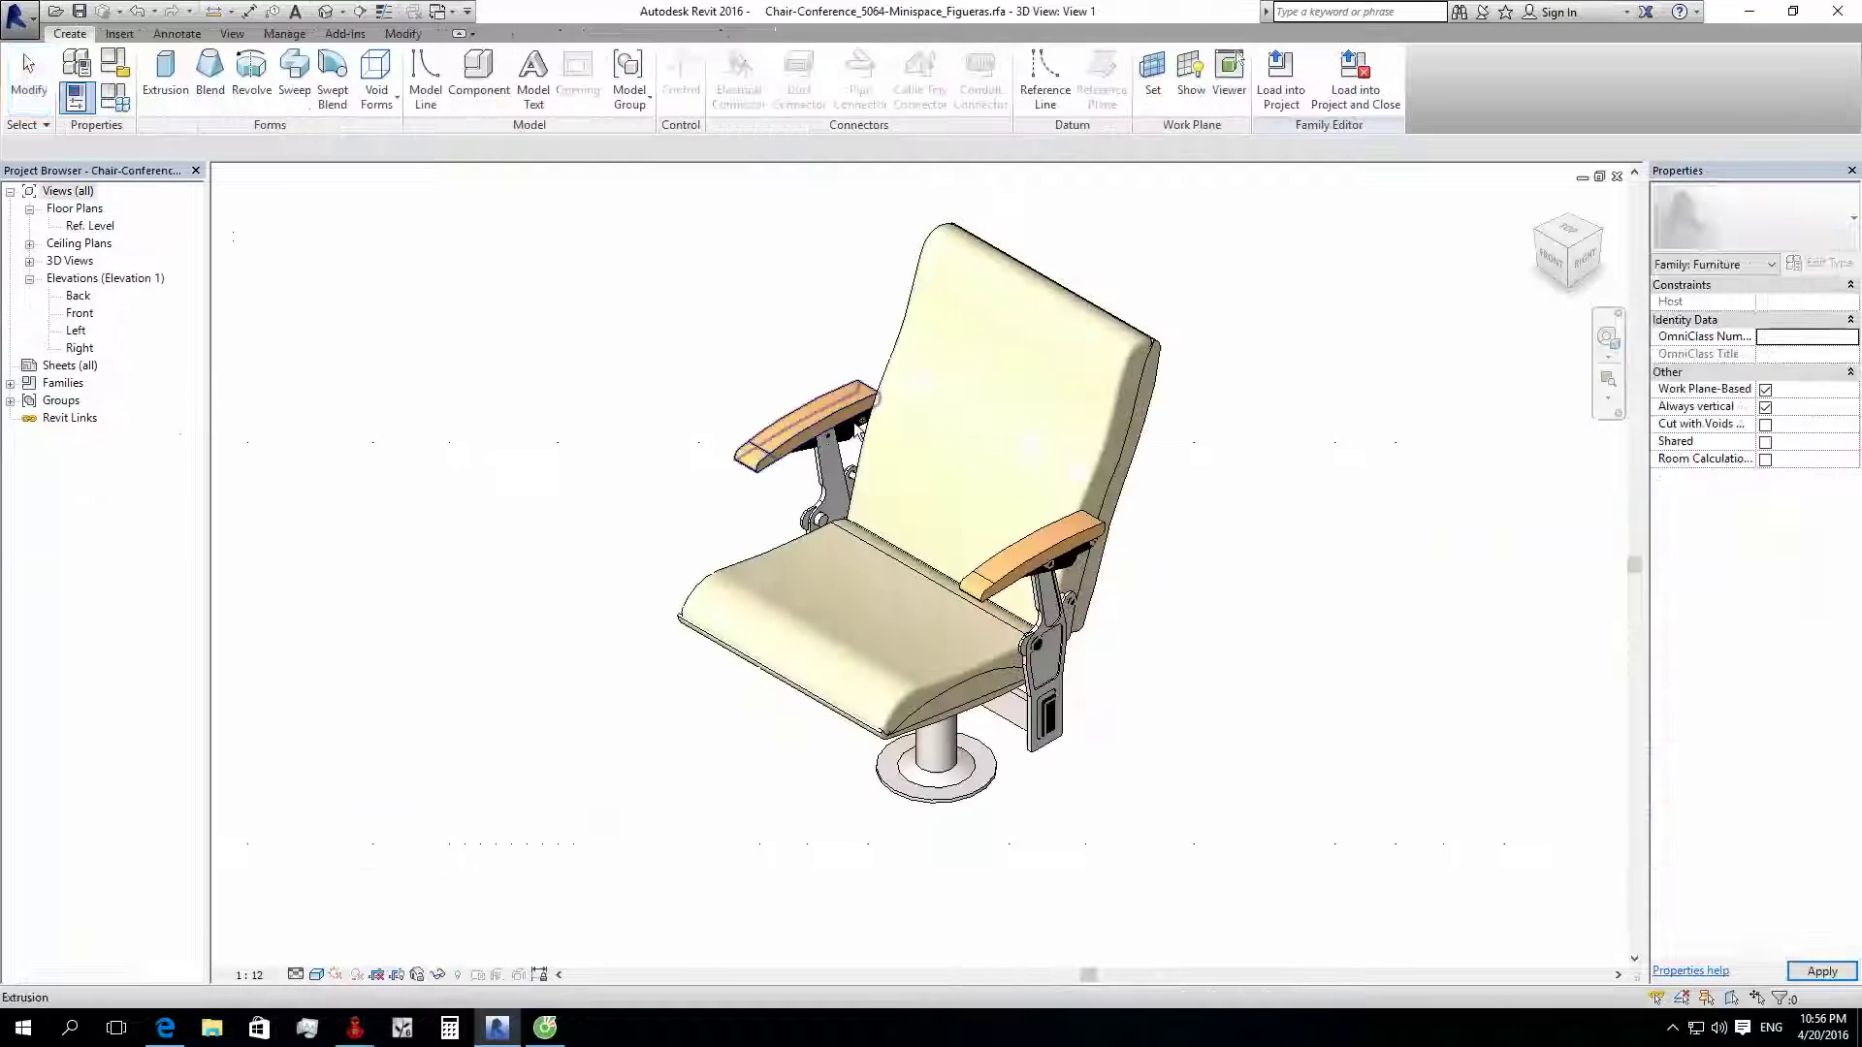
# Step: Load the khán giả seated-figure family into Project2, skipping the save reminder
pyautogui.click(1076, 86)
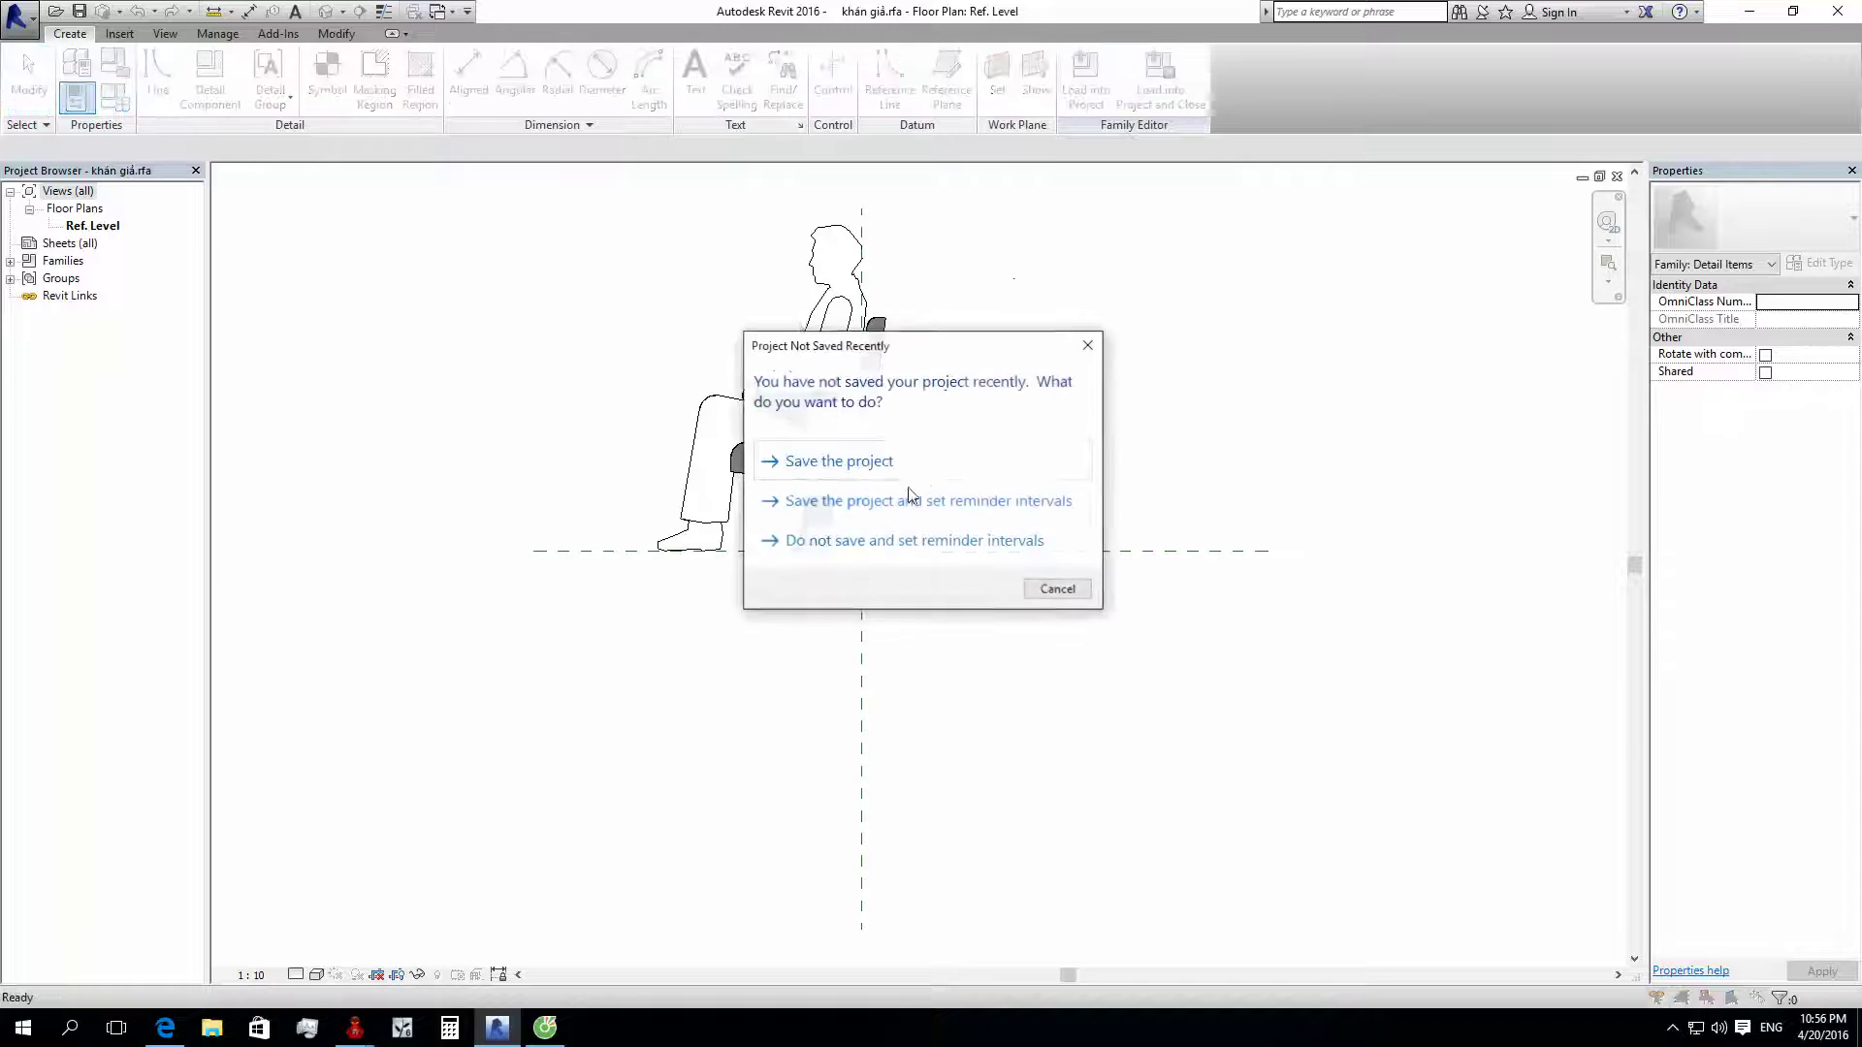
pyautogui.click(1080, 589)
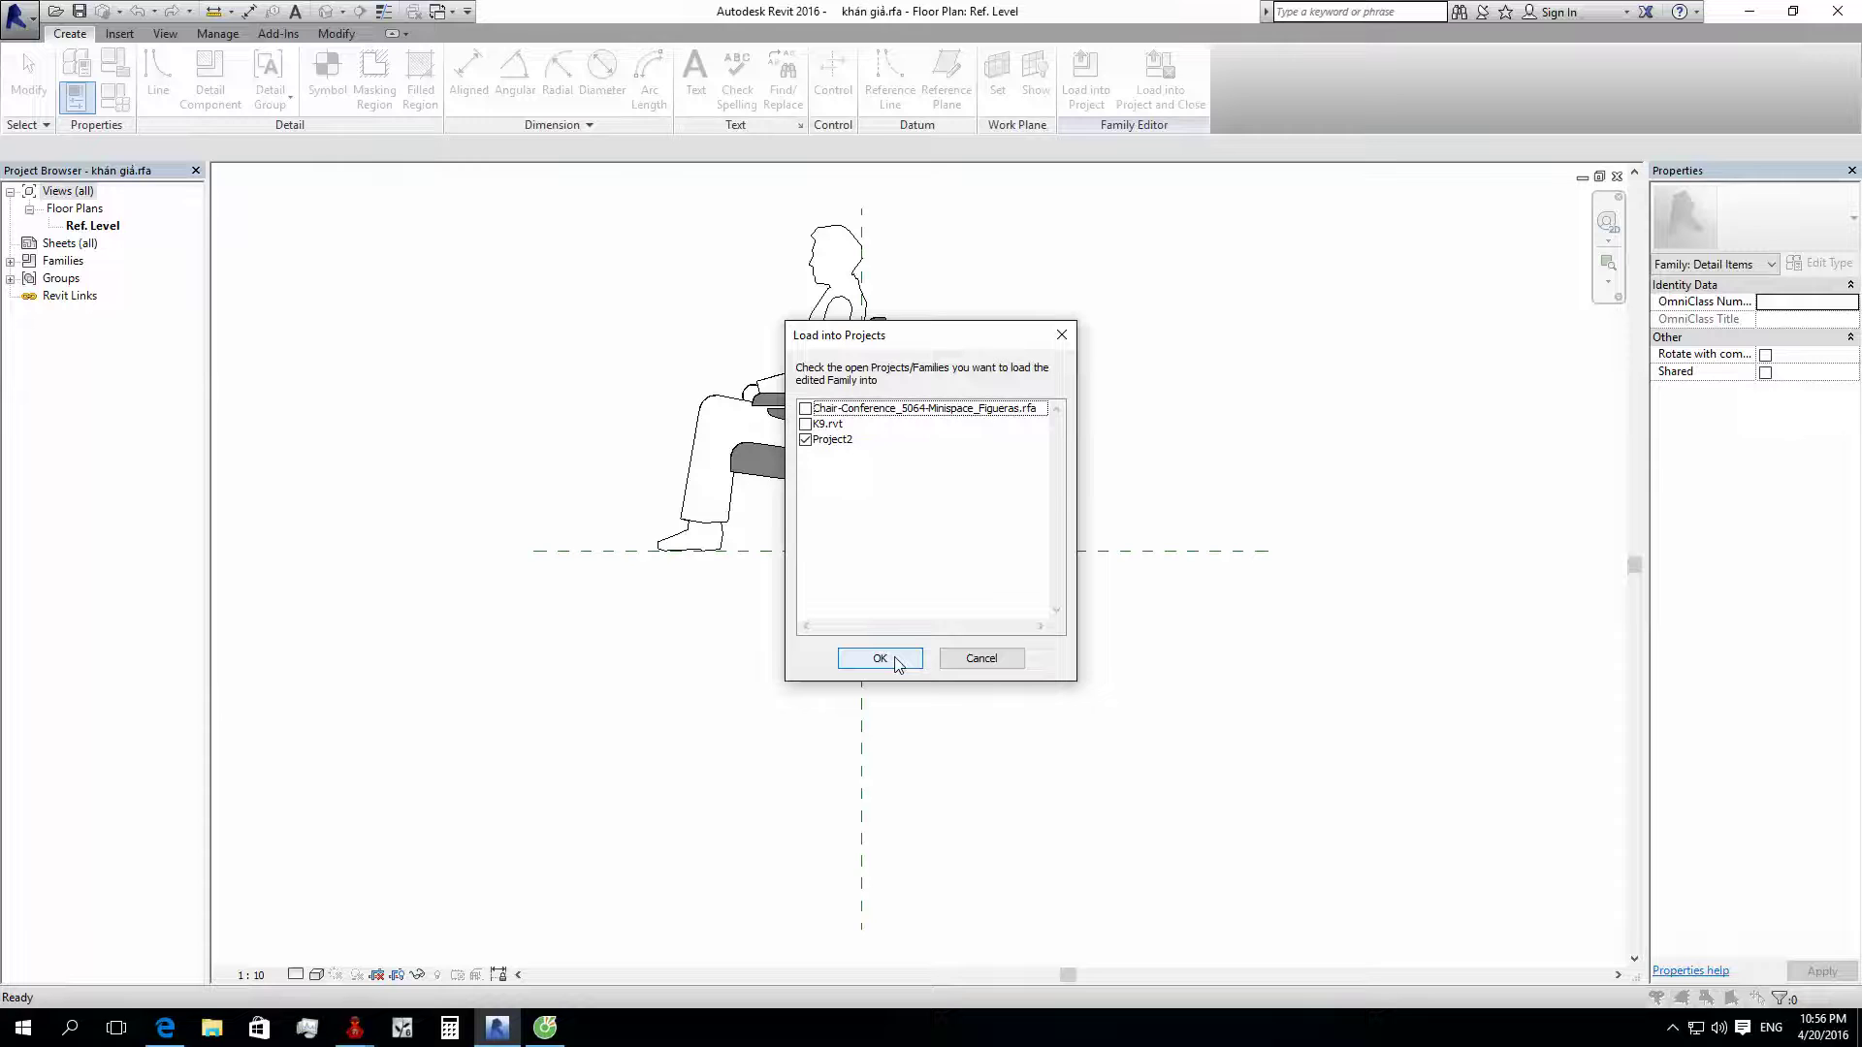
pyautogui.click(897, 665)
# Step: Place khán giả figures on the lowest, second and third steps in Section 1
pyautogui.scroll(2, 665, 764)
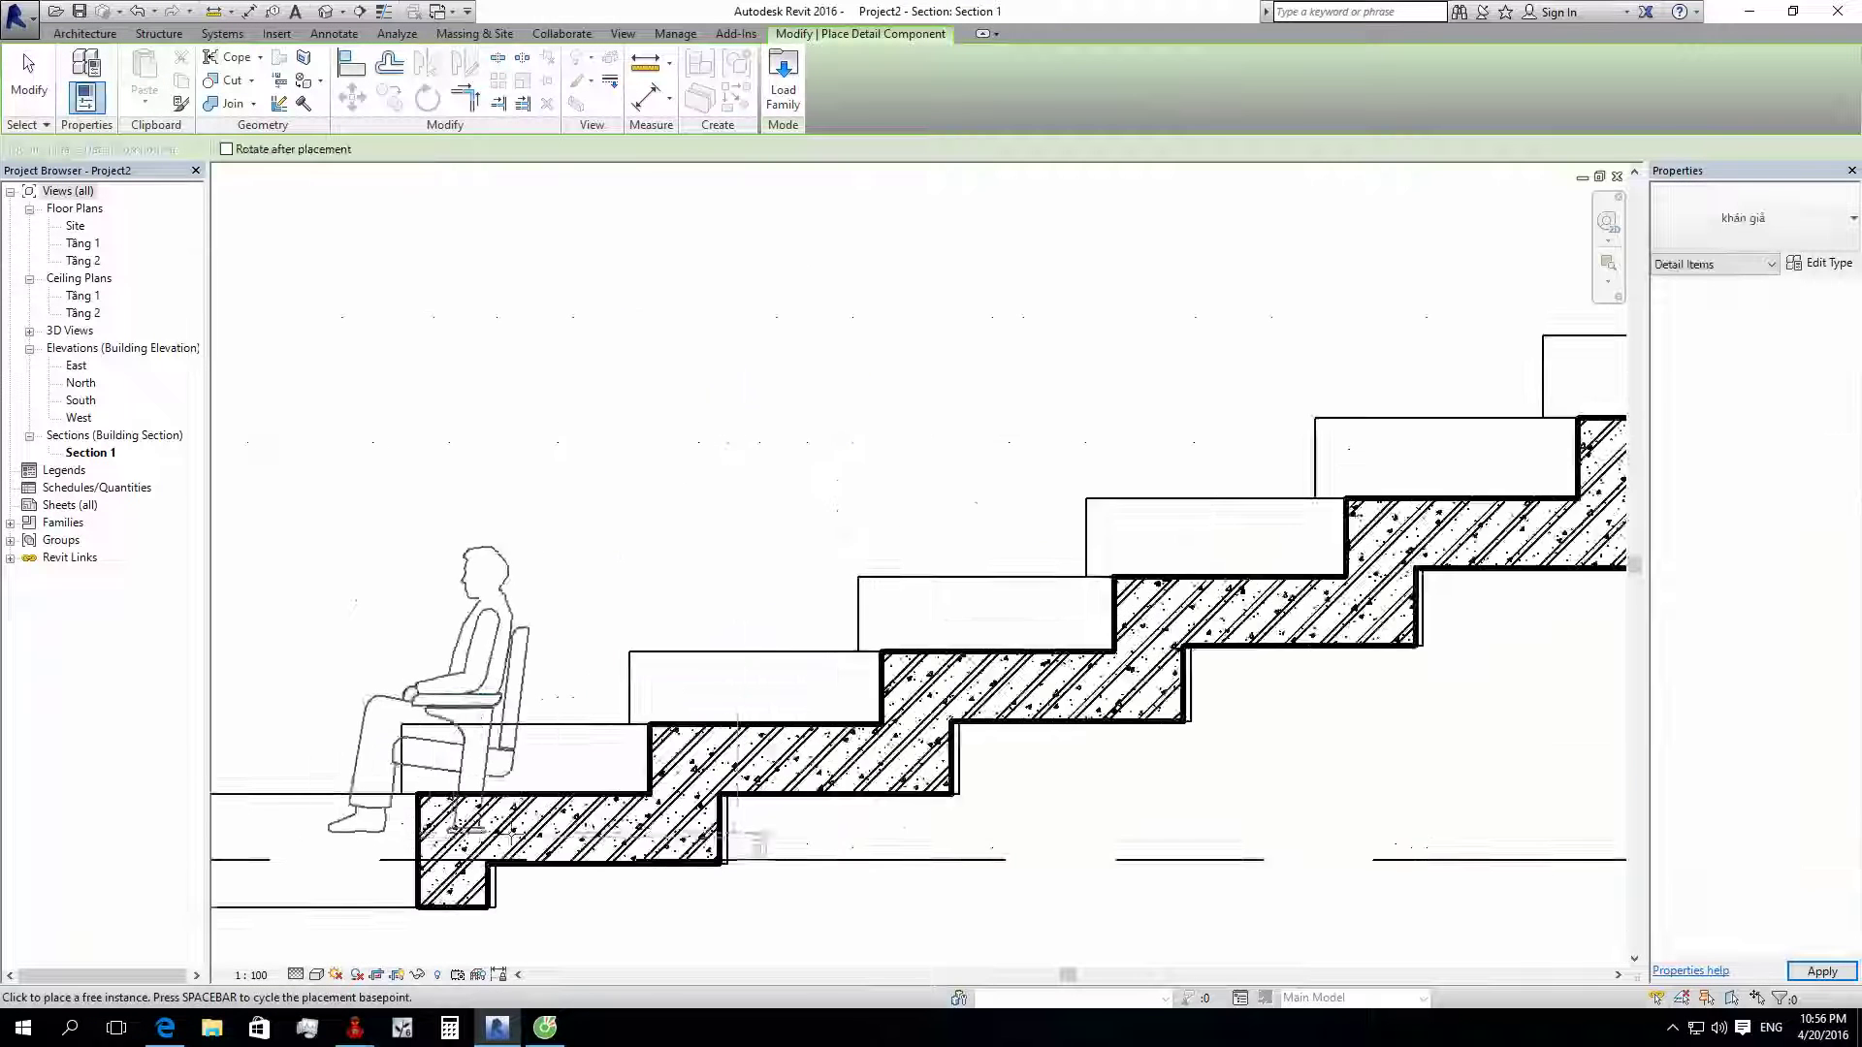
pyautogui.scroll(3, 665, 764)
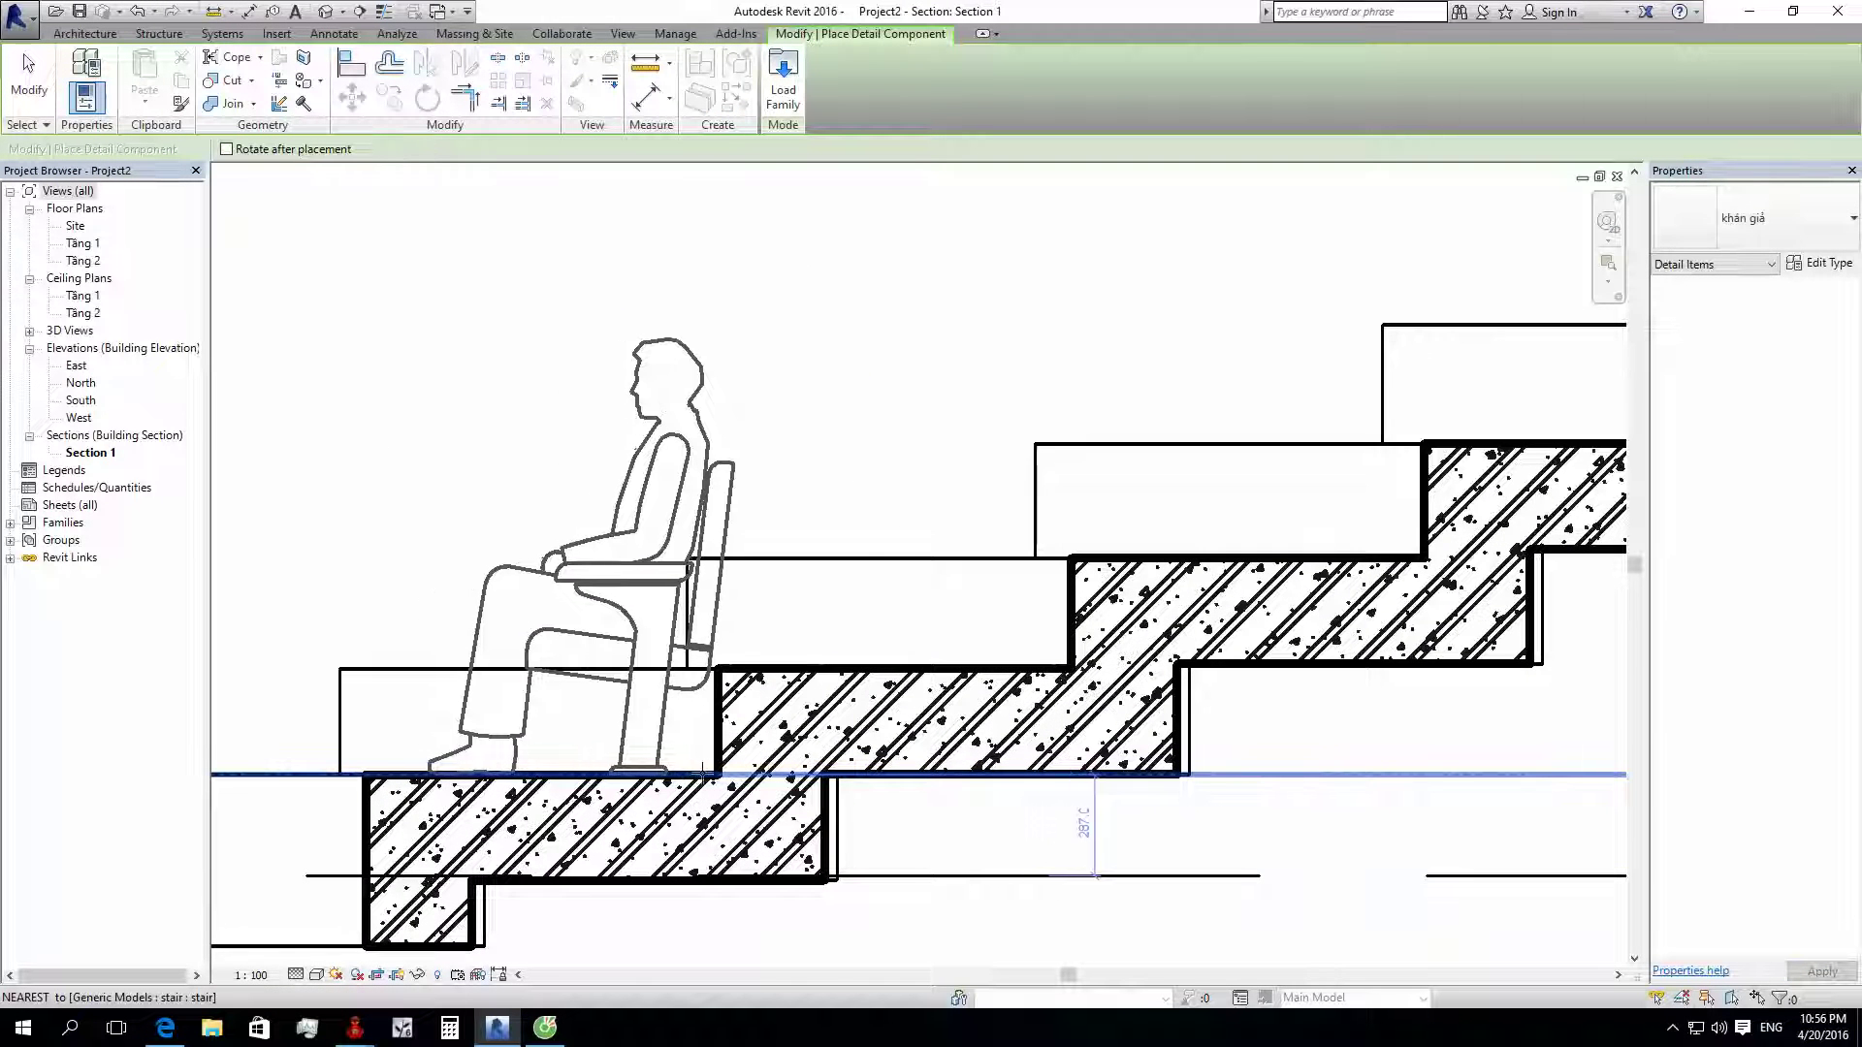
pyautogui.click(704, 773)
pyautogui.click(1055, 665)
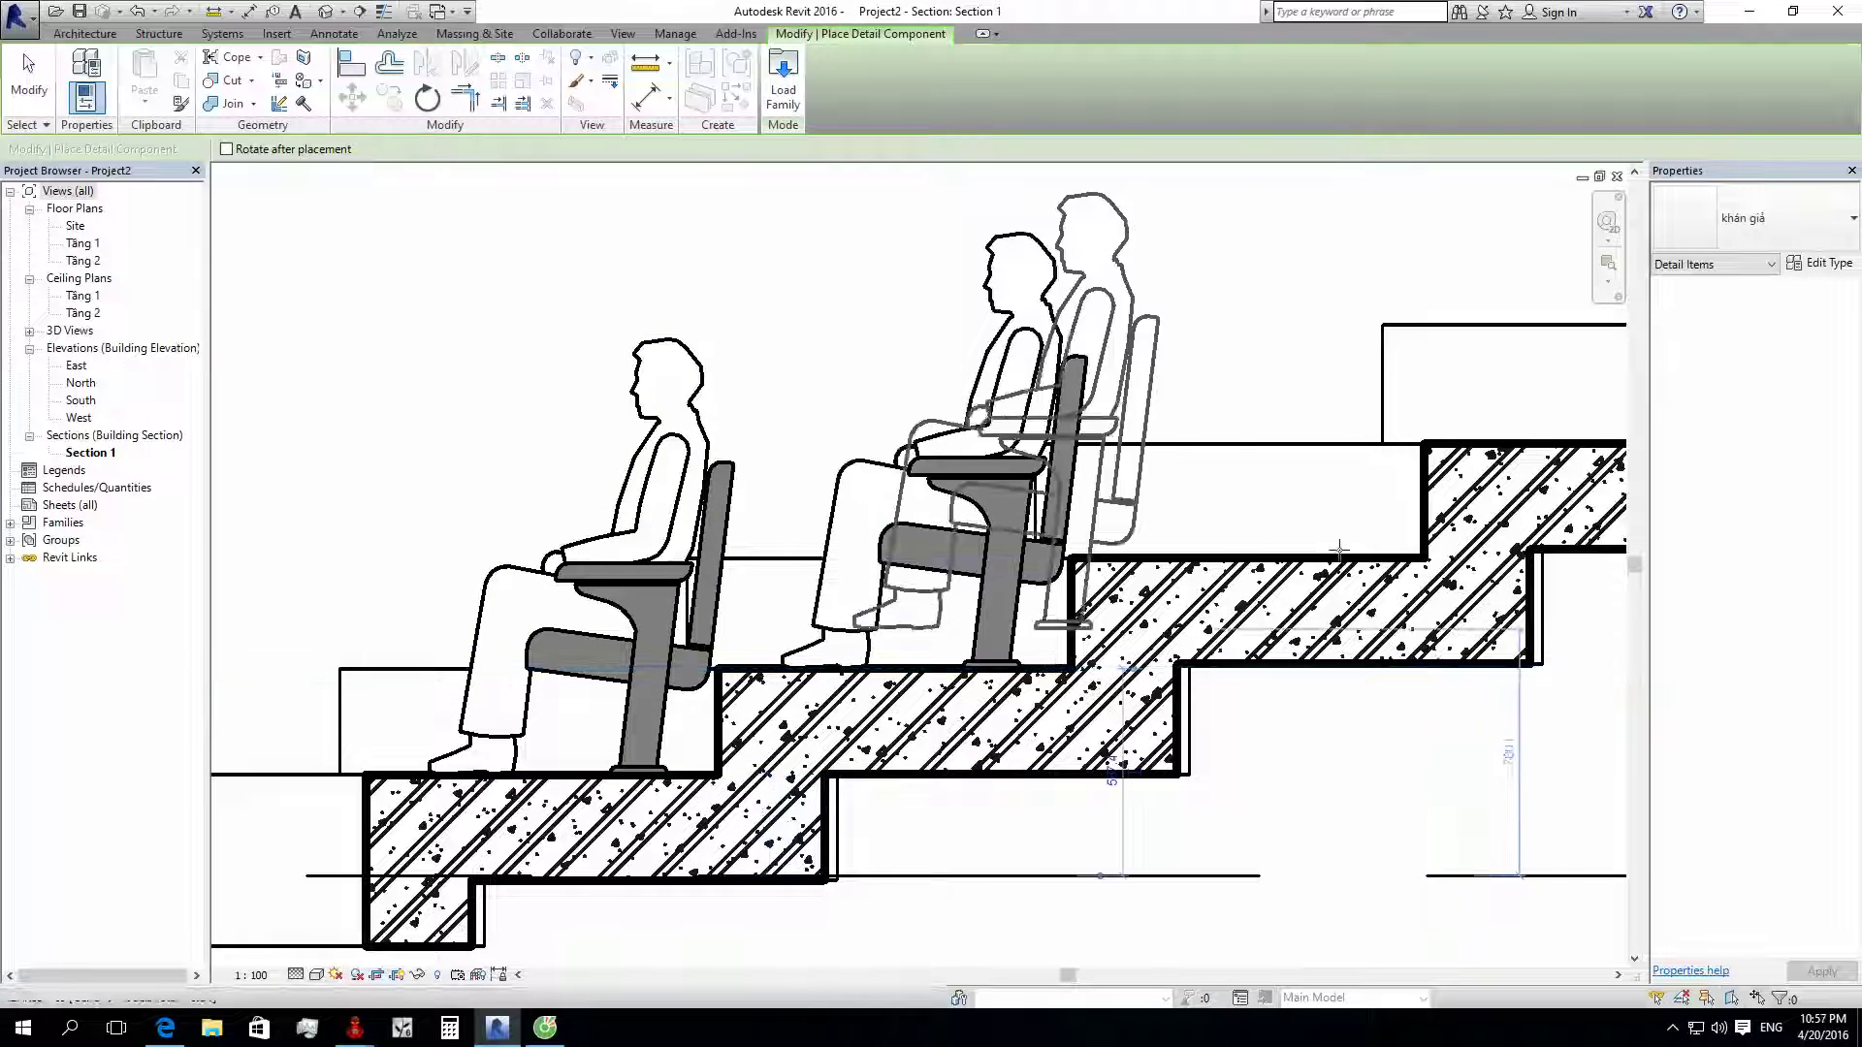
pyautogui.click(1408, 554)
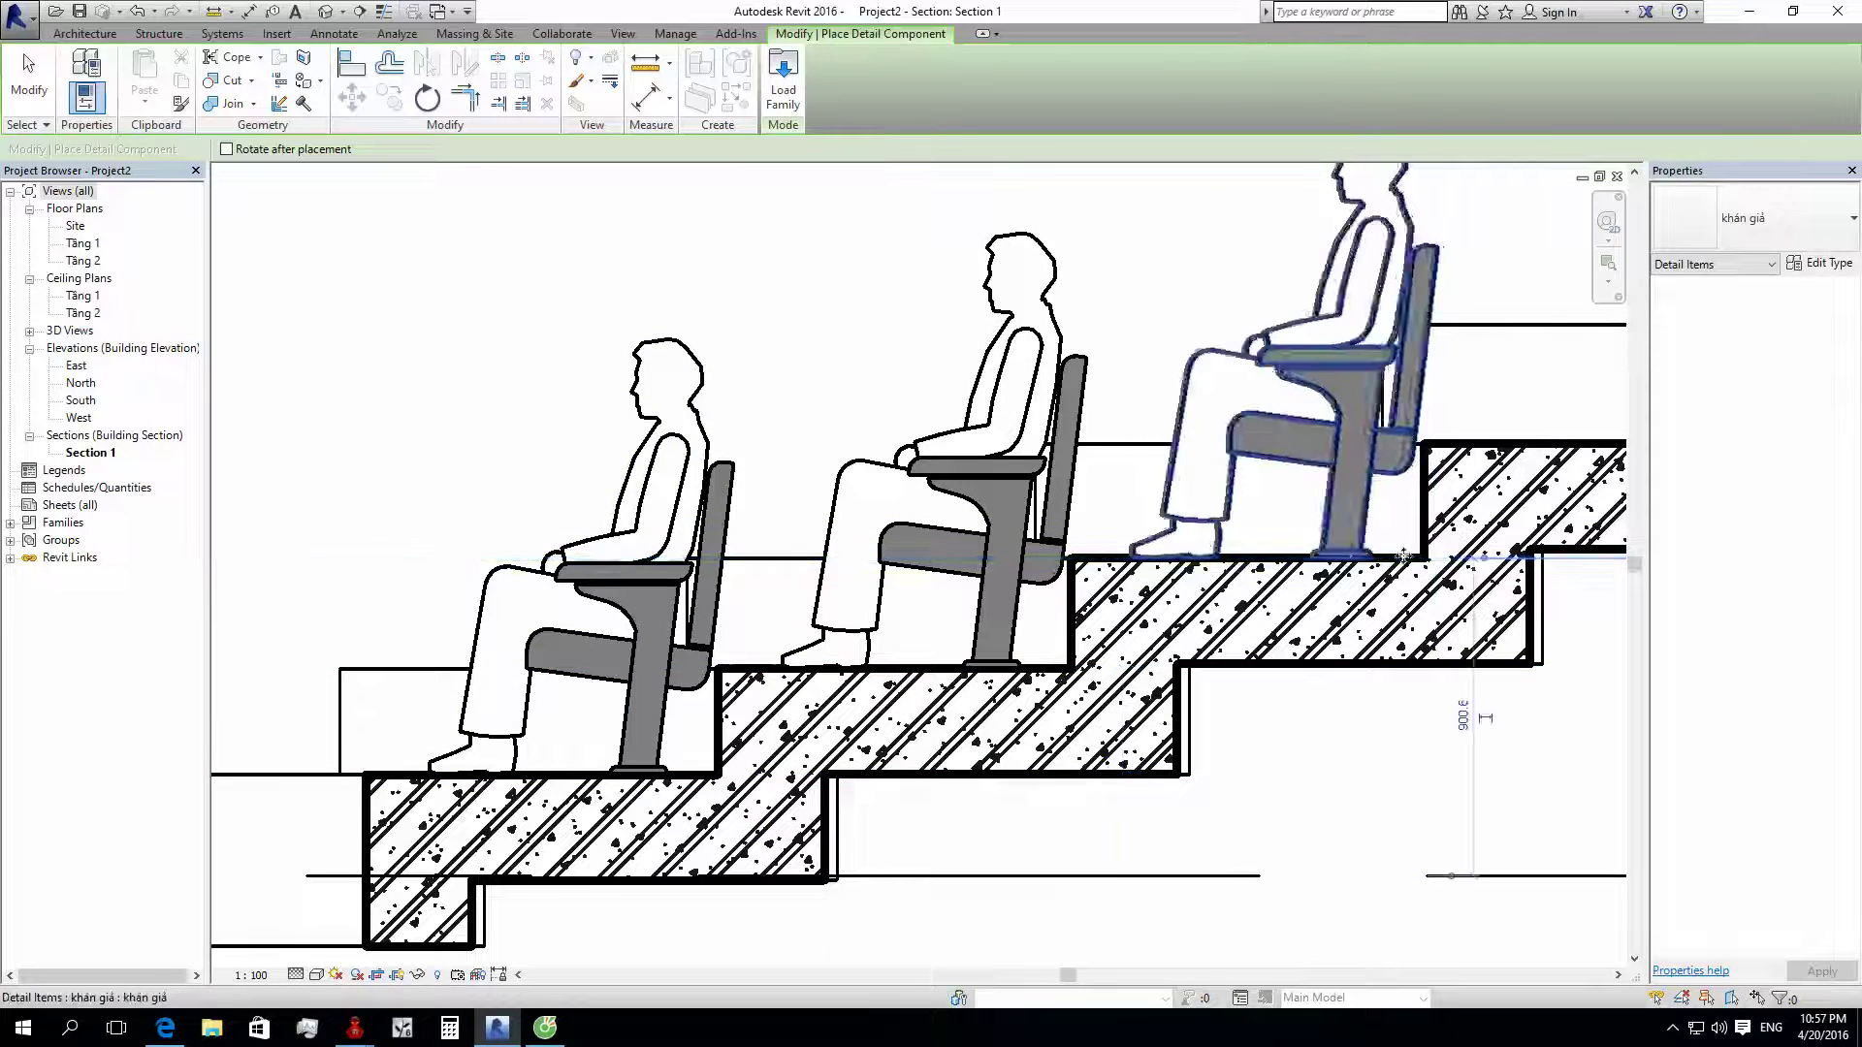
# Step: Pan up the stair and place three more seated figures on successively higher steps
pyautogui.moveTo(1408, 555); pyautogui.dragTo(288, 647, button='middle')
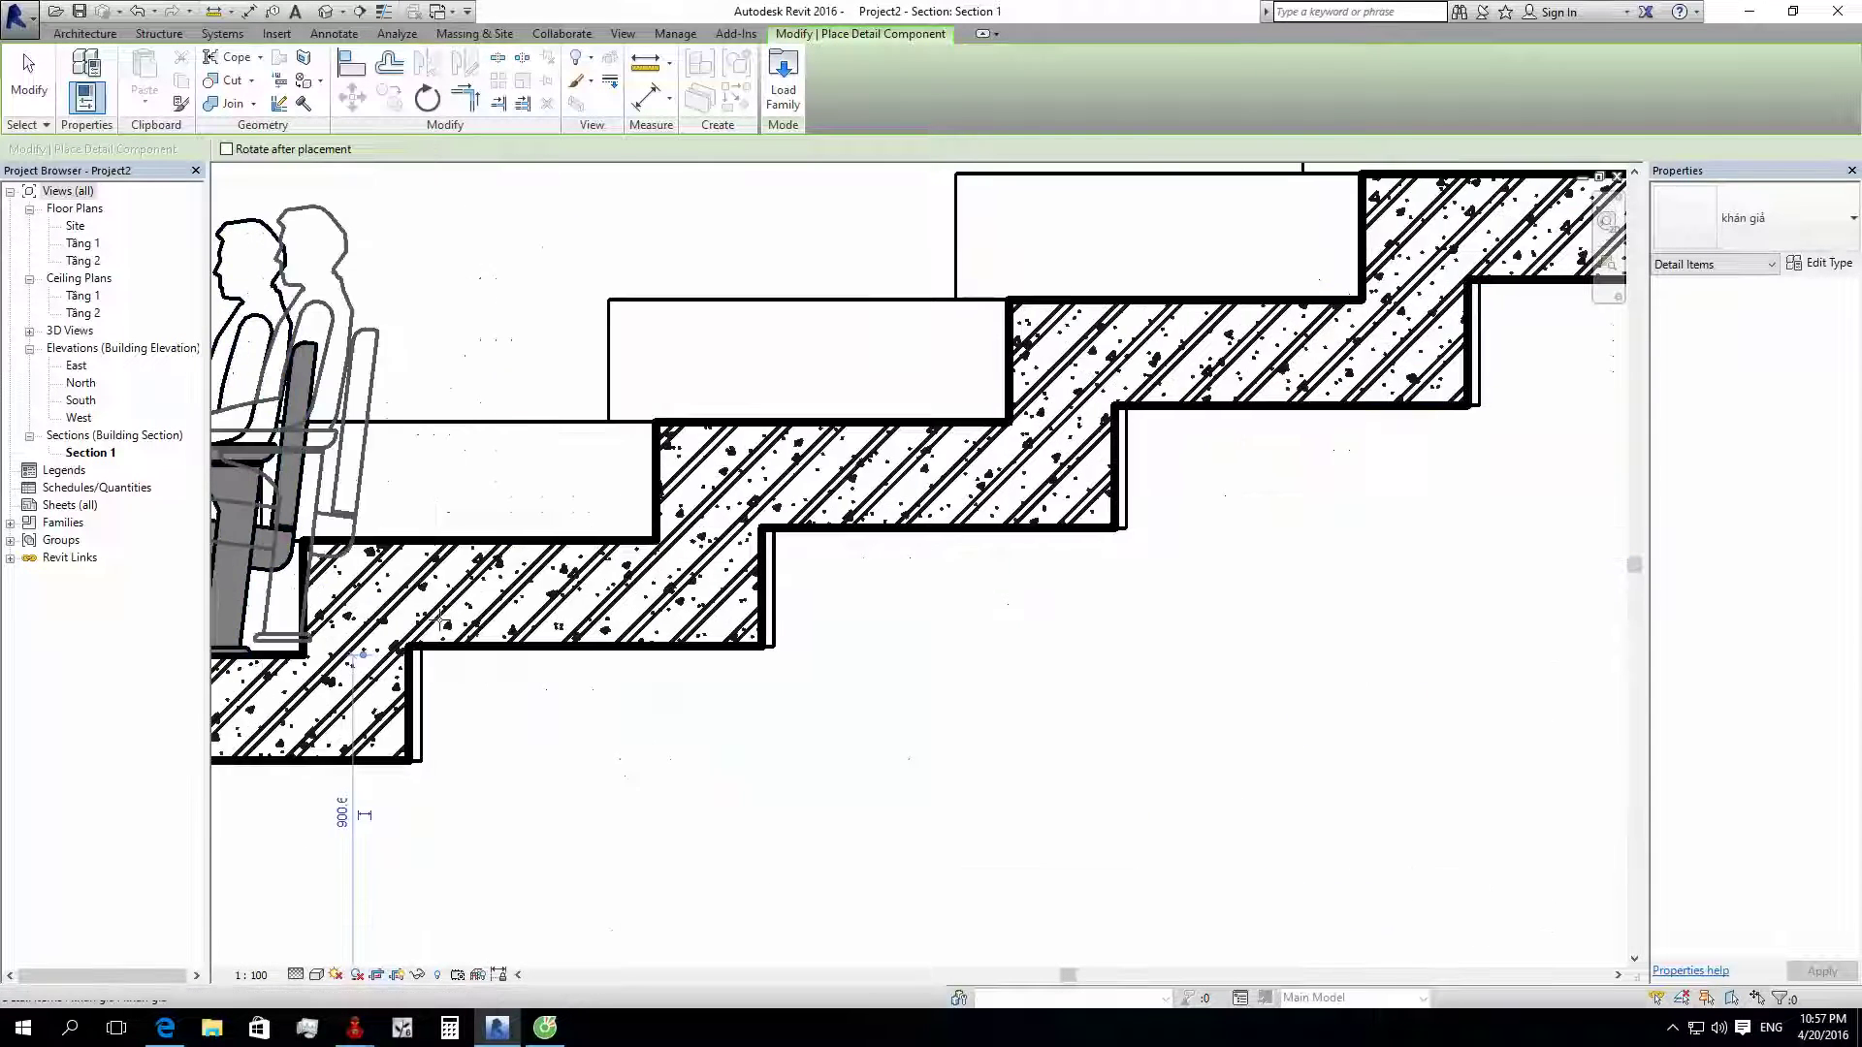
pyautogui.click(647, 538)
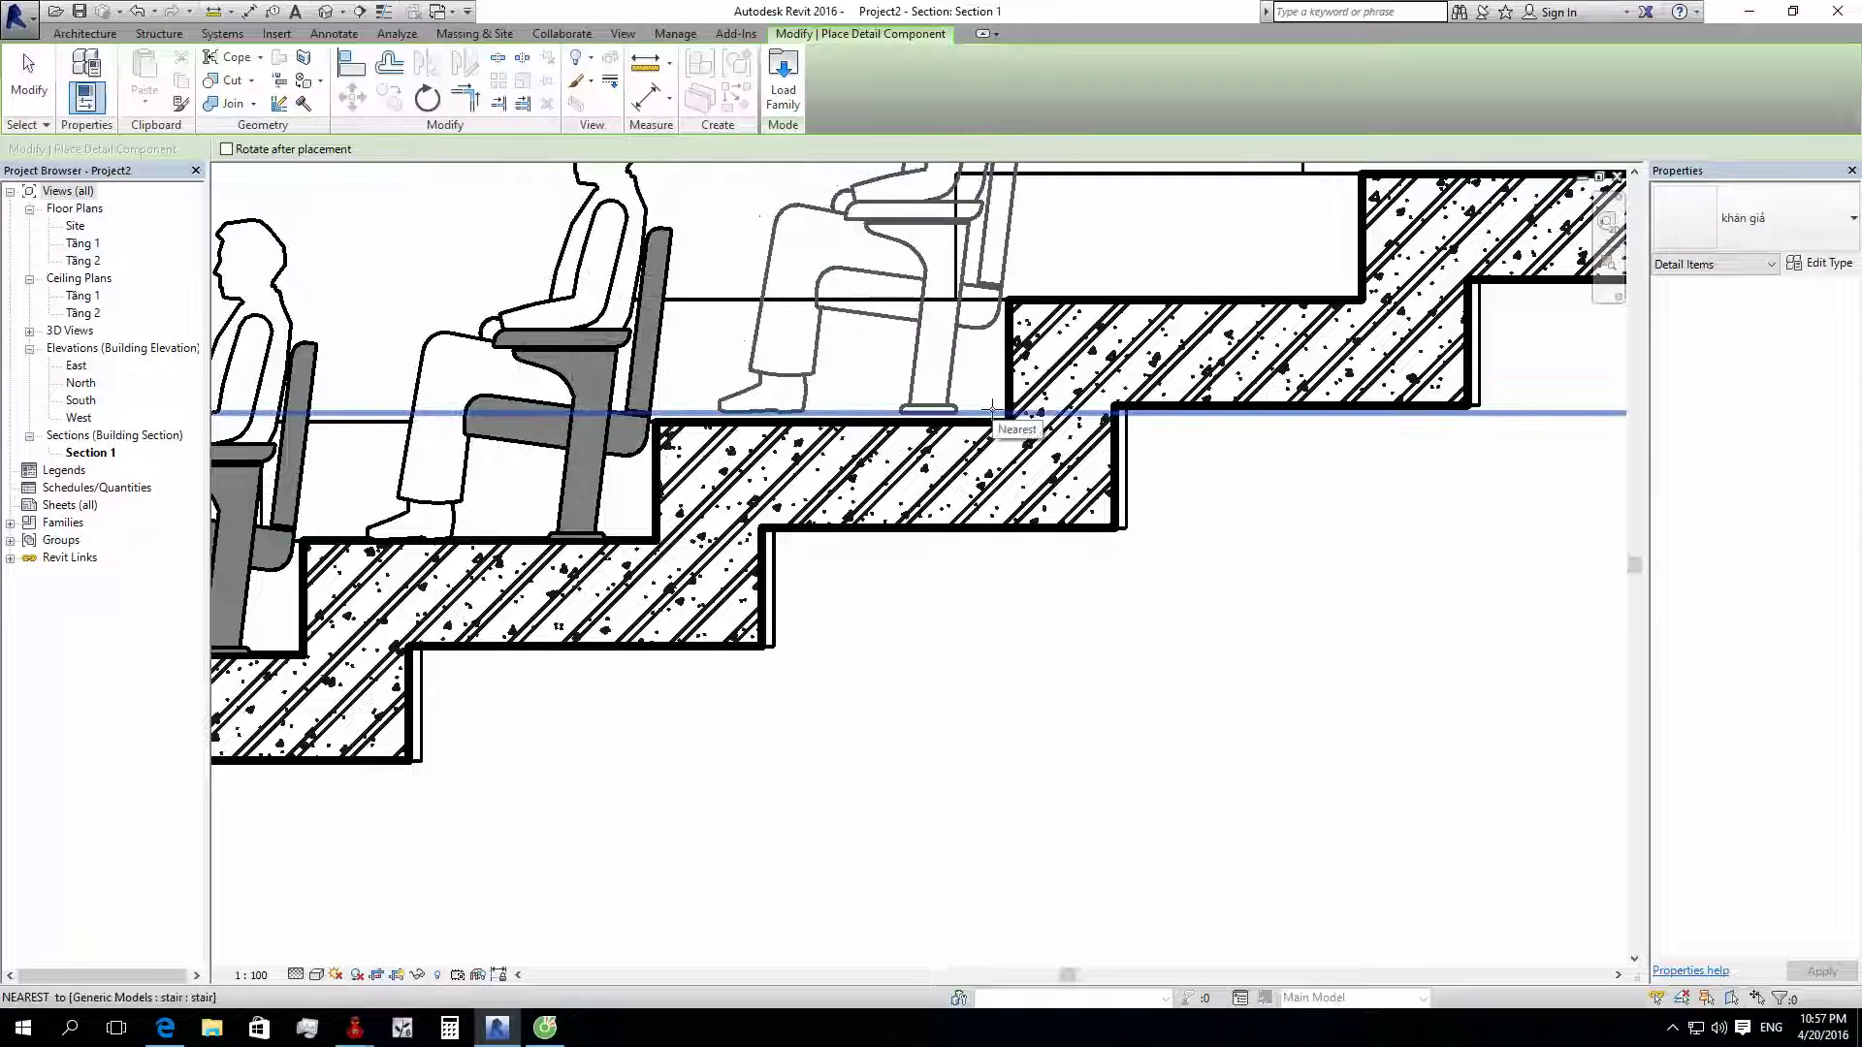
pyautogui.moveTo(993, 410); pyautogui.dragTo(961, 593, button='middle')
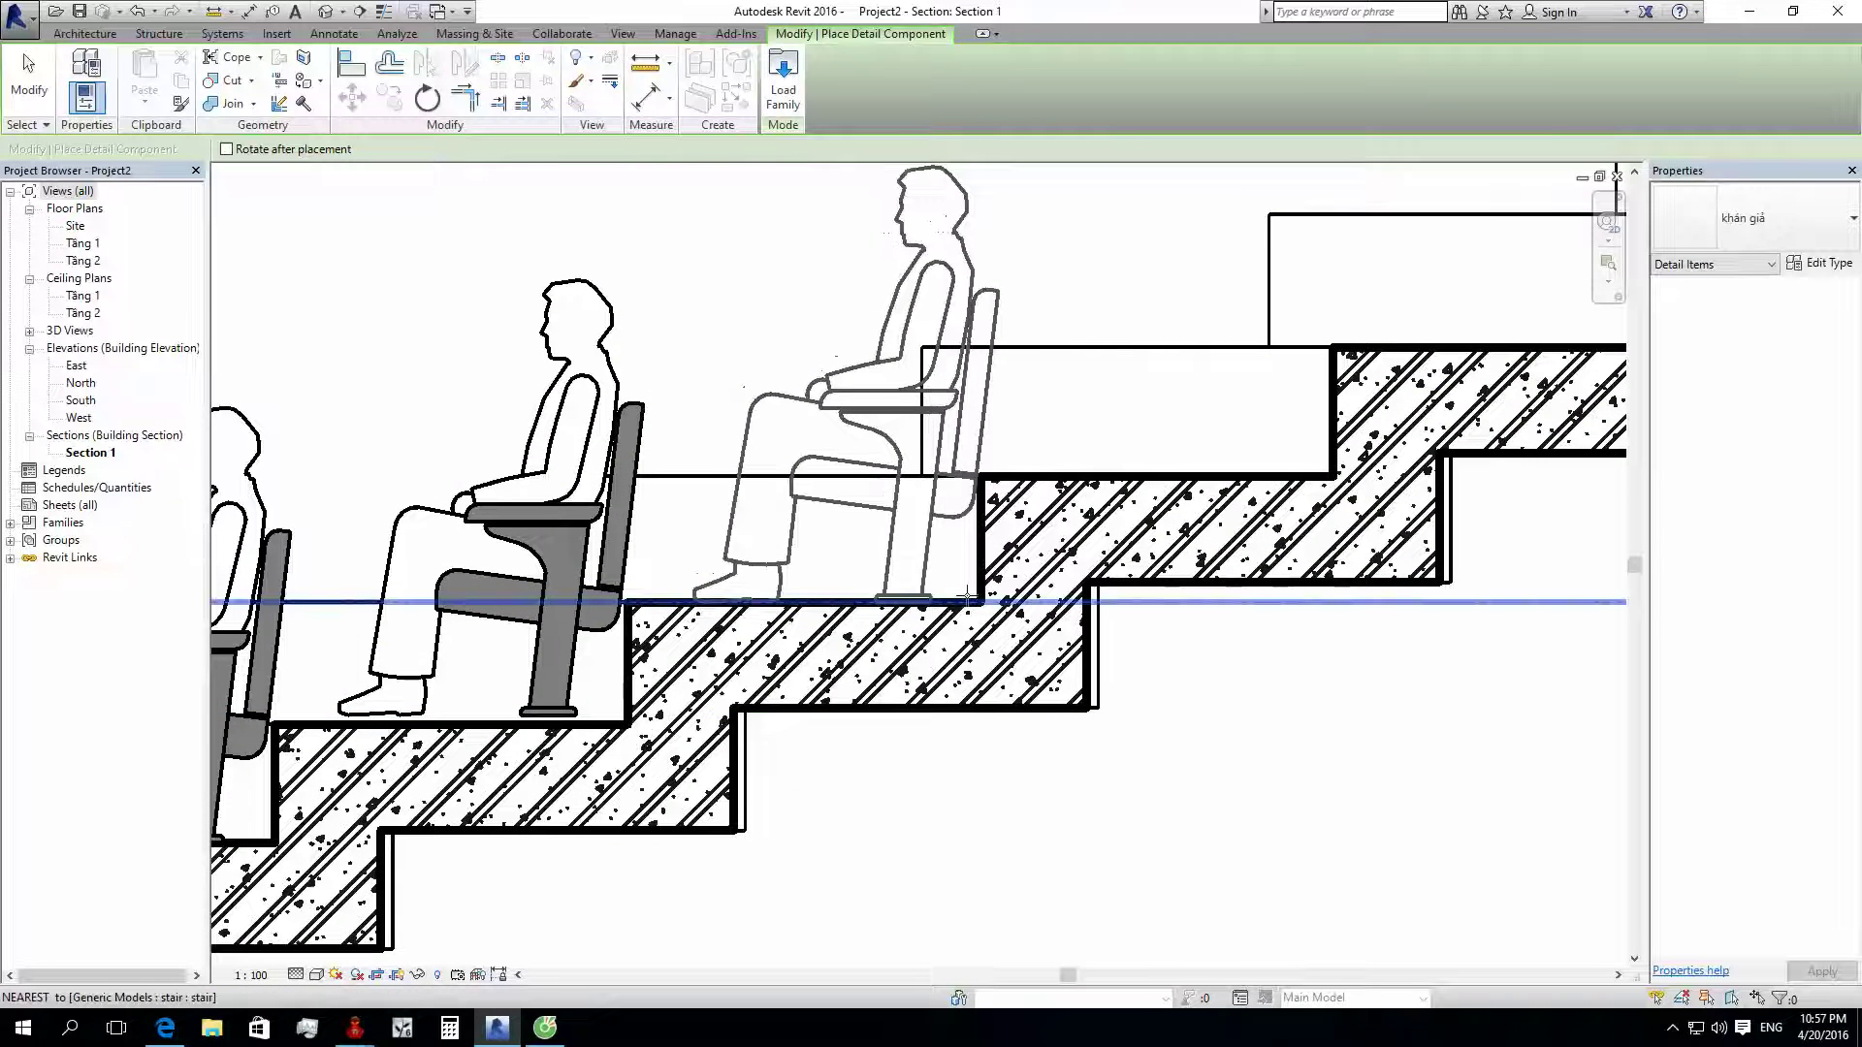
pyautogui.click(960, 601)
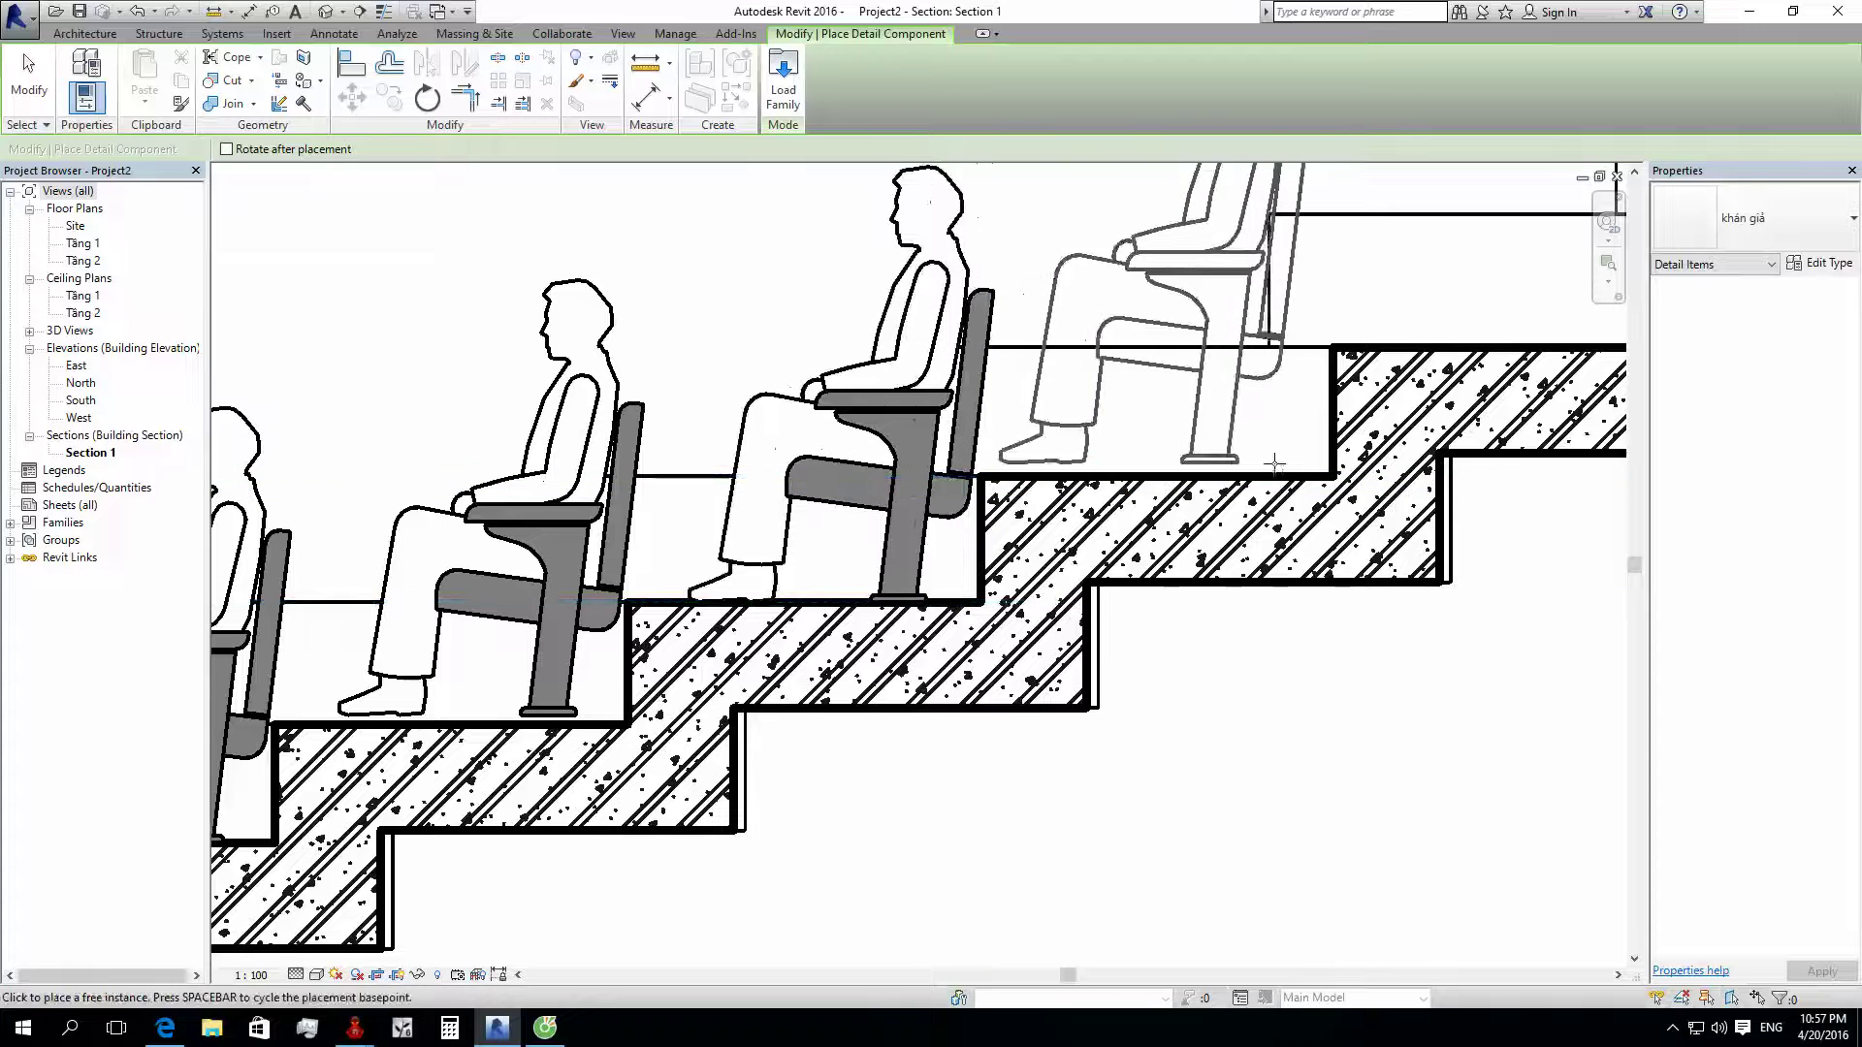
pyautogui.moveTo(1314, 477); pyautogui.dragTo(977, 645, button='middle')
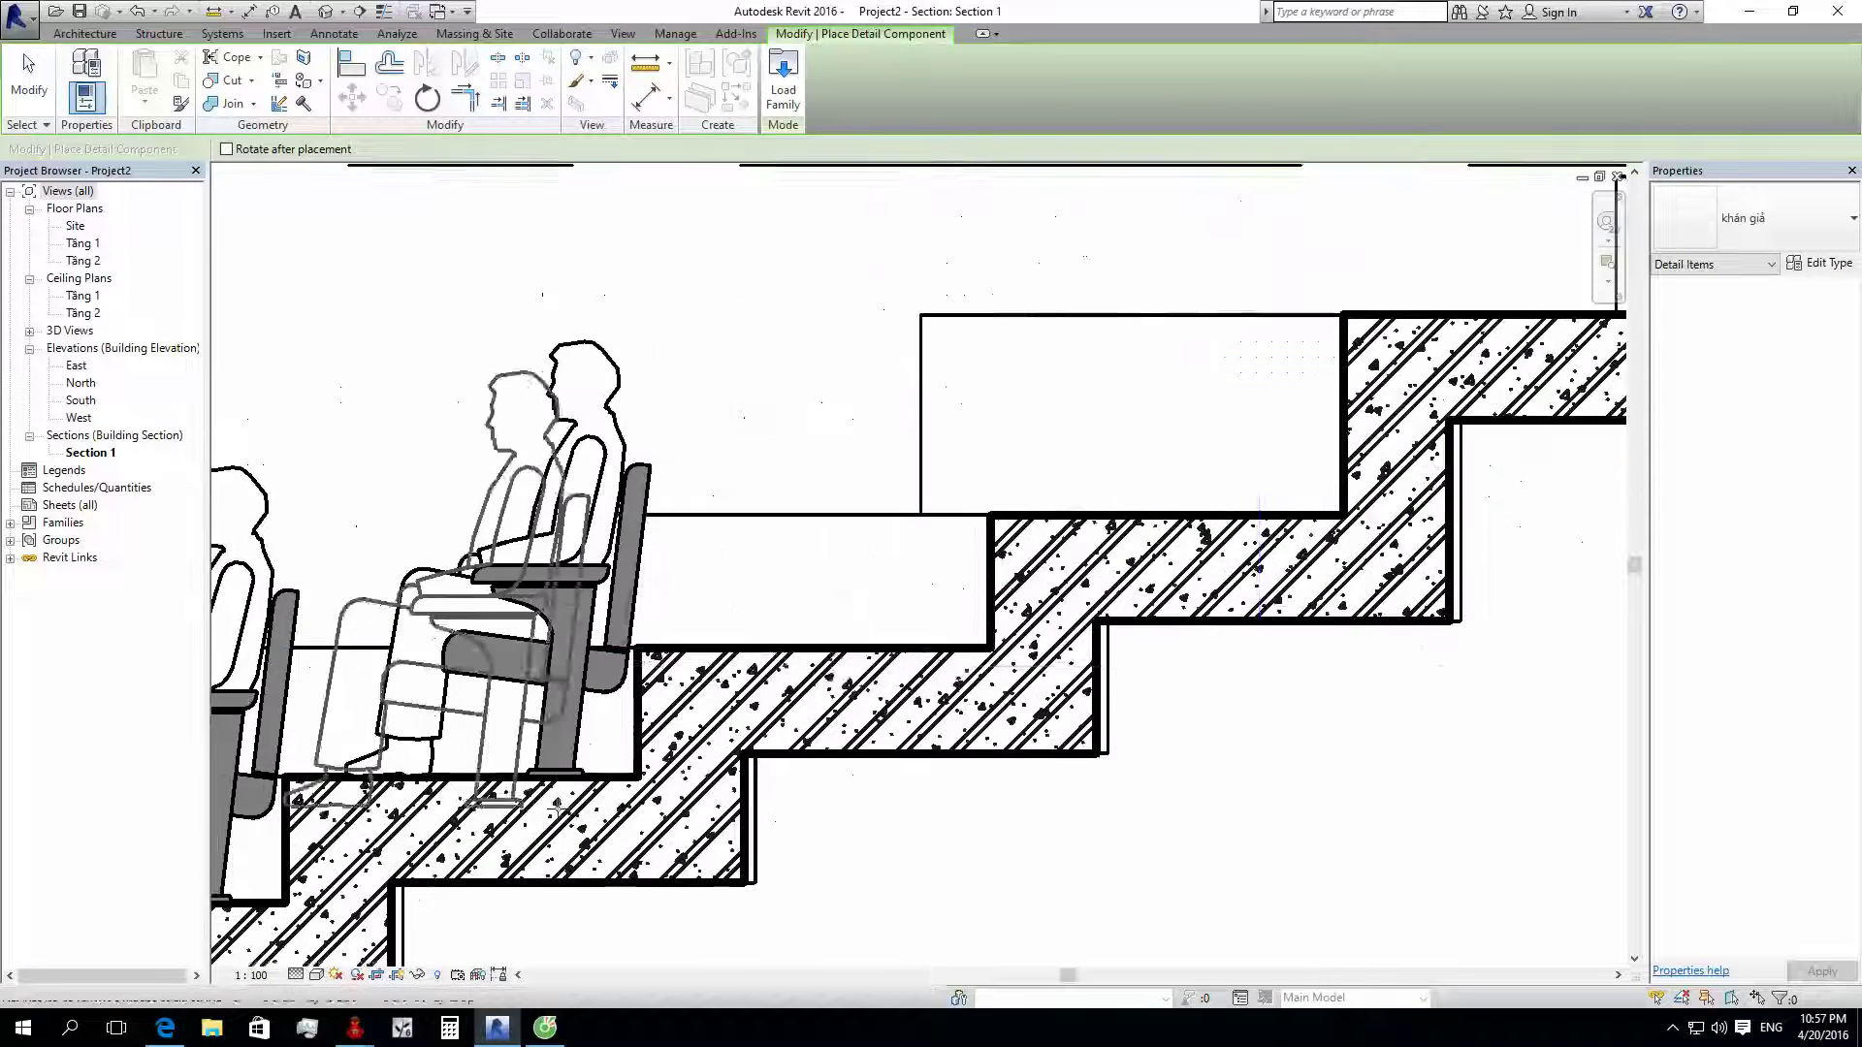
pyautogui.click(977, 645)
pyautogui.scroll(-2, 1317, 514)
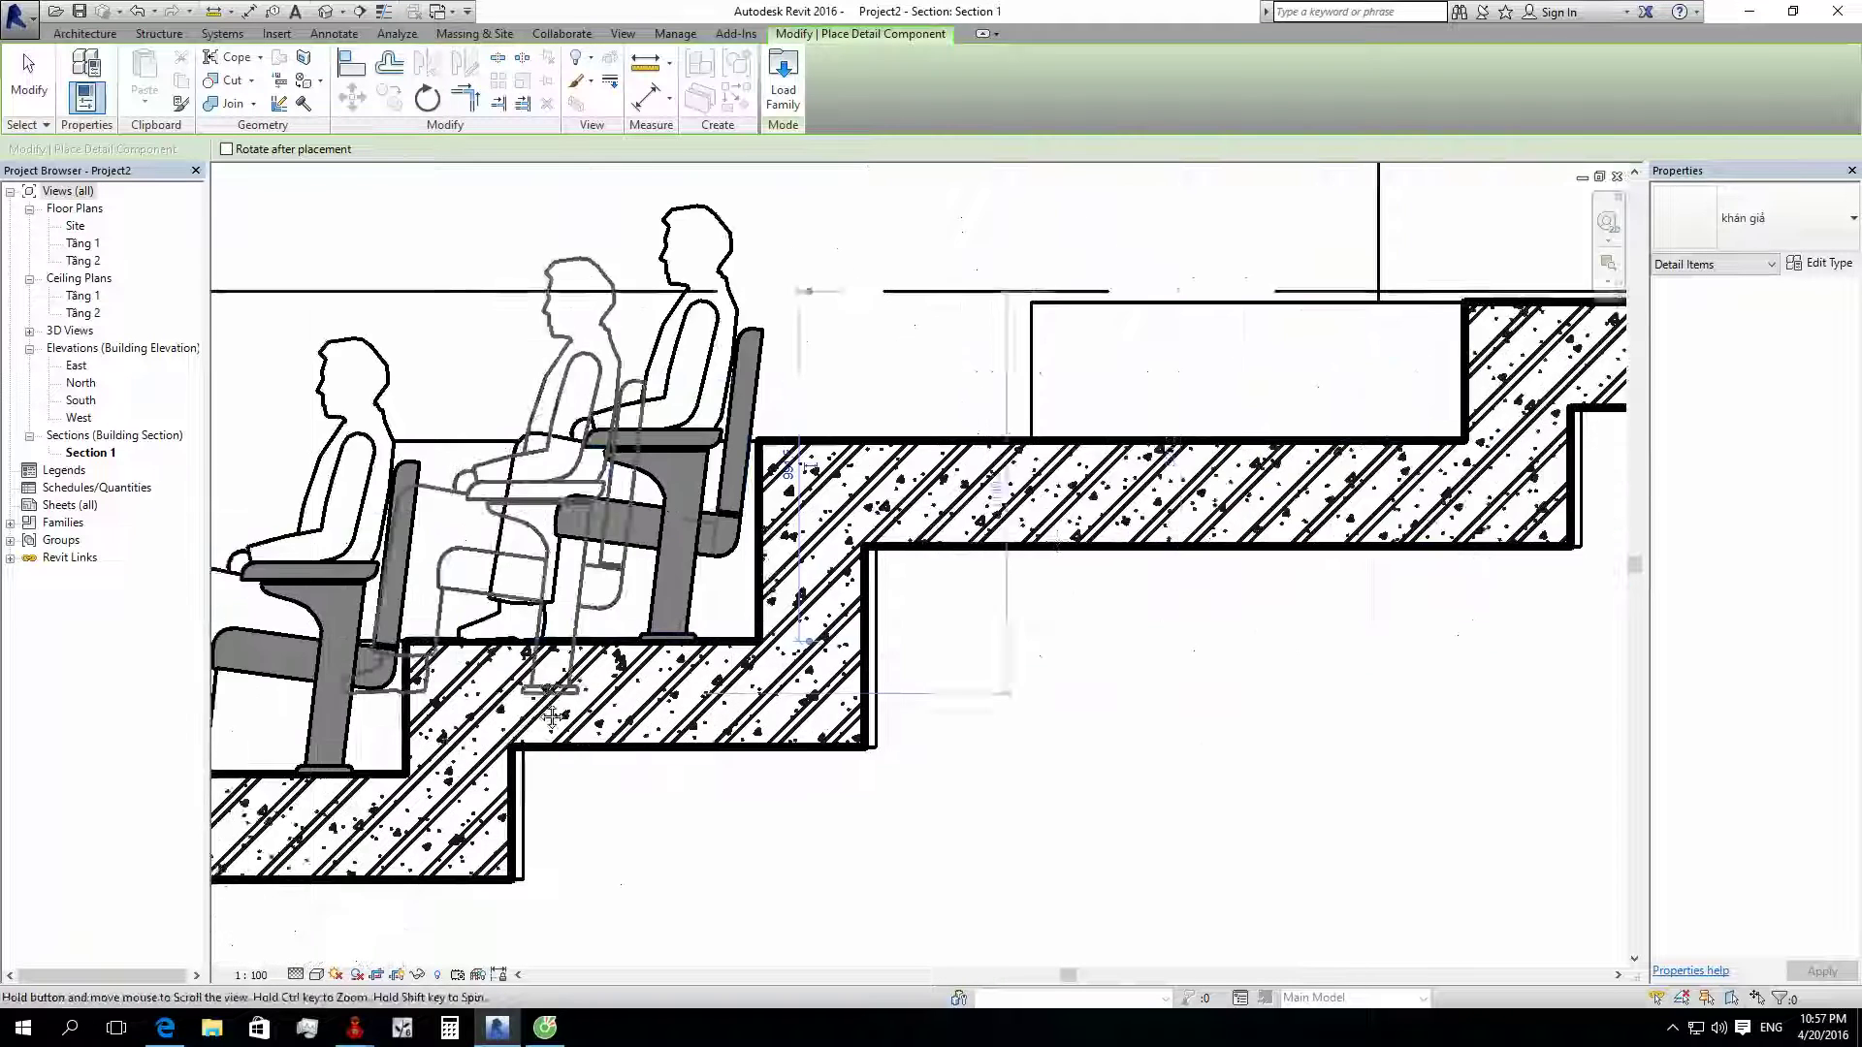
pyautogui.scroll(2, 1333, 454)
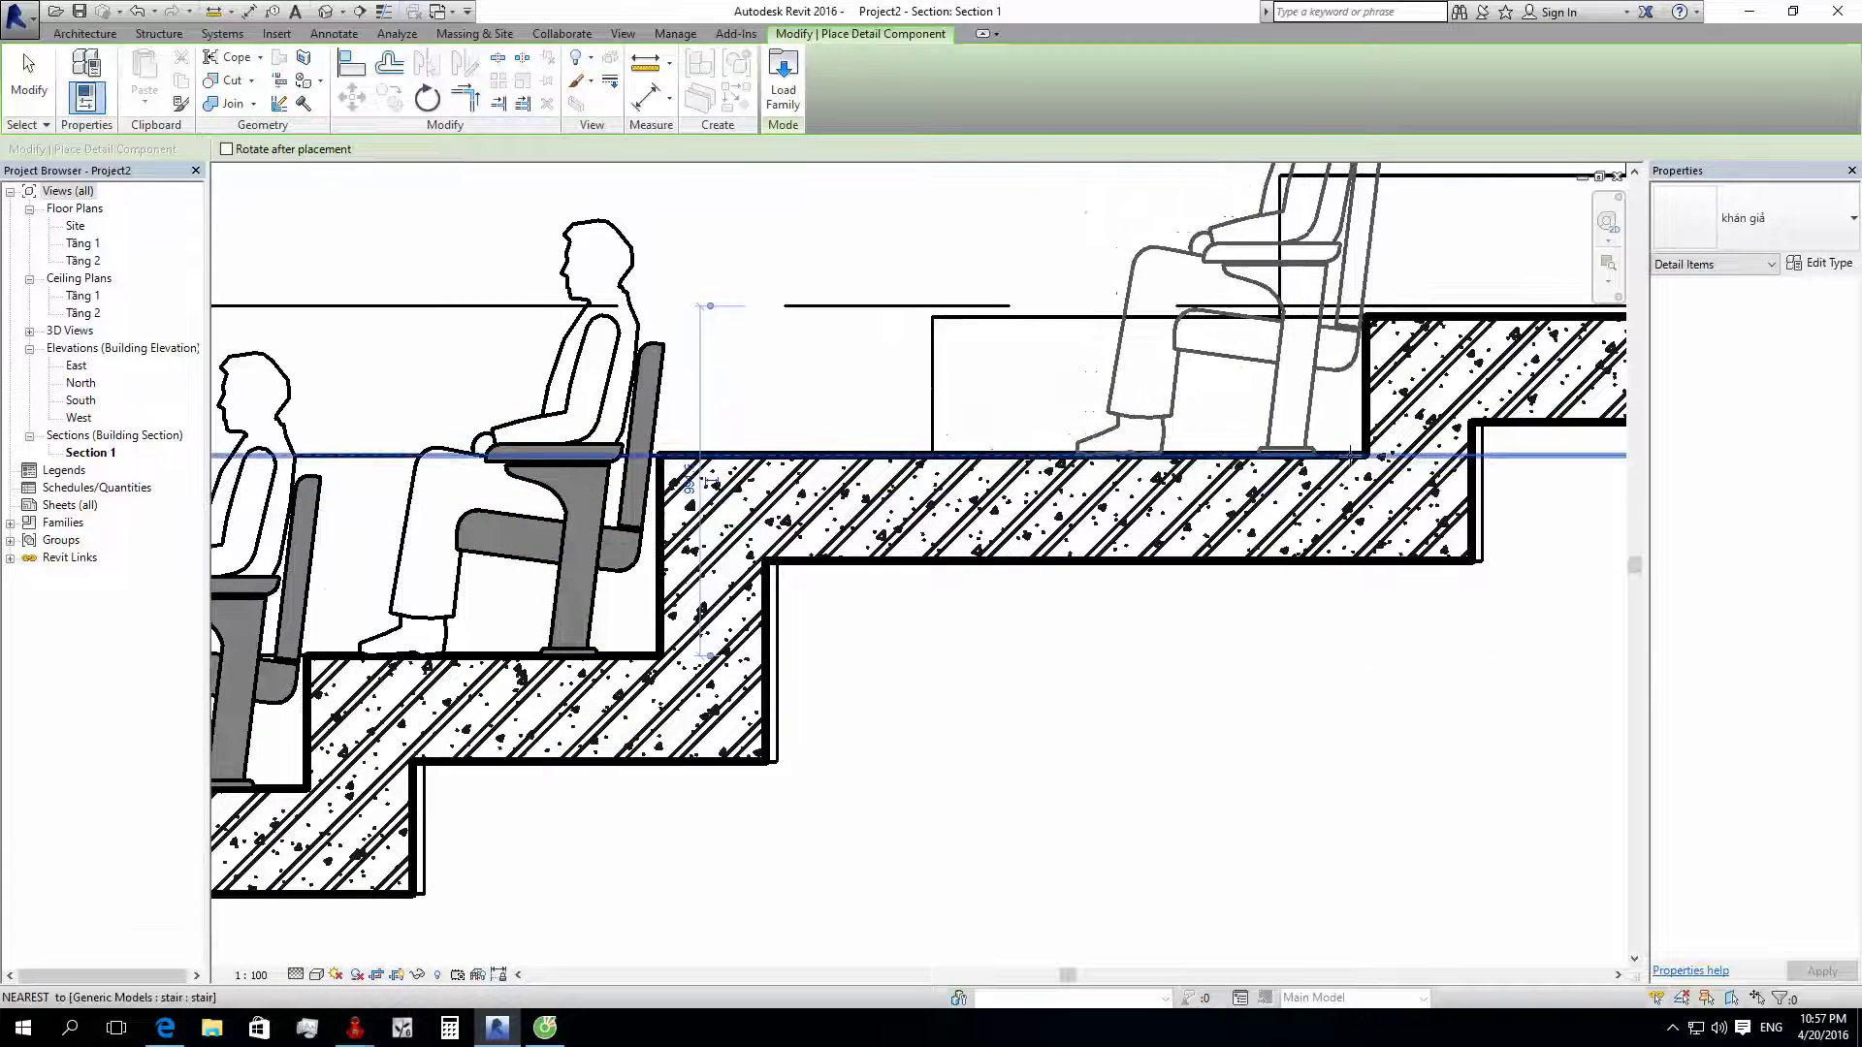
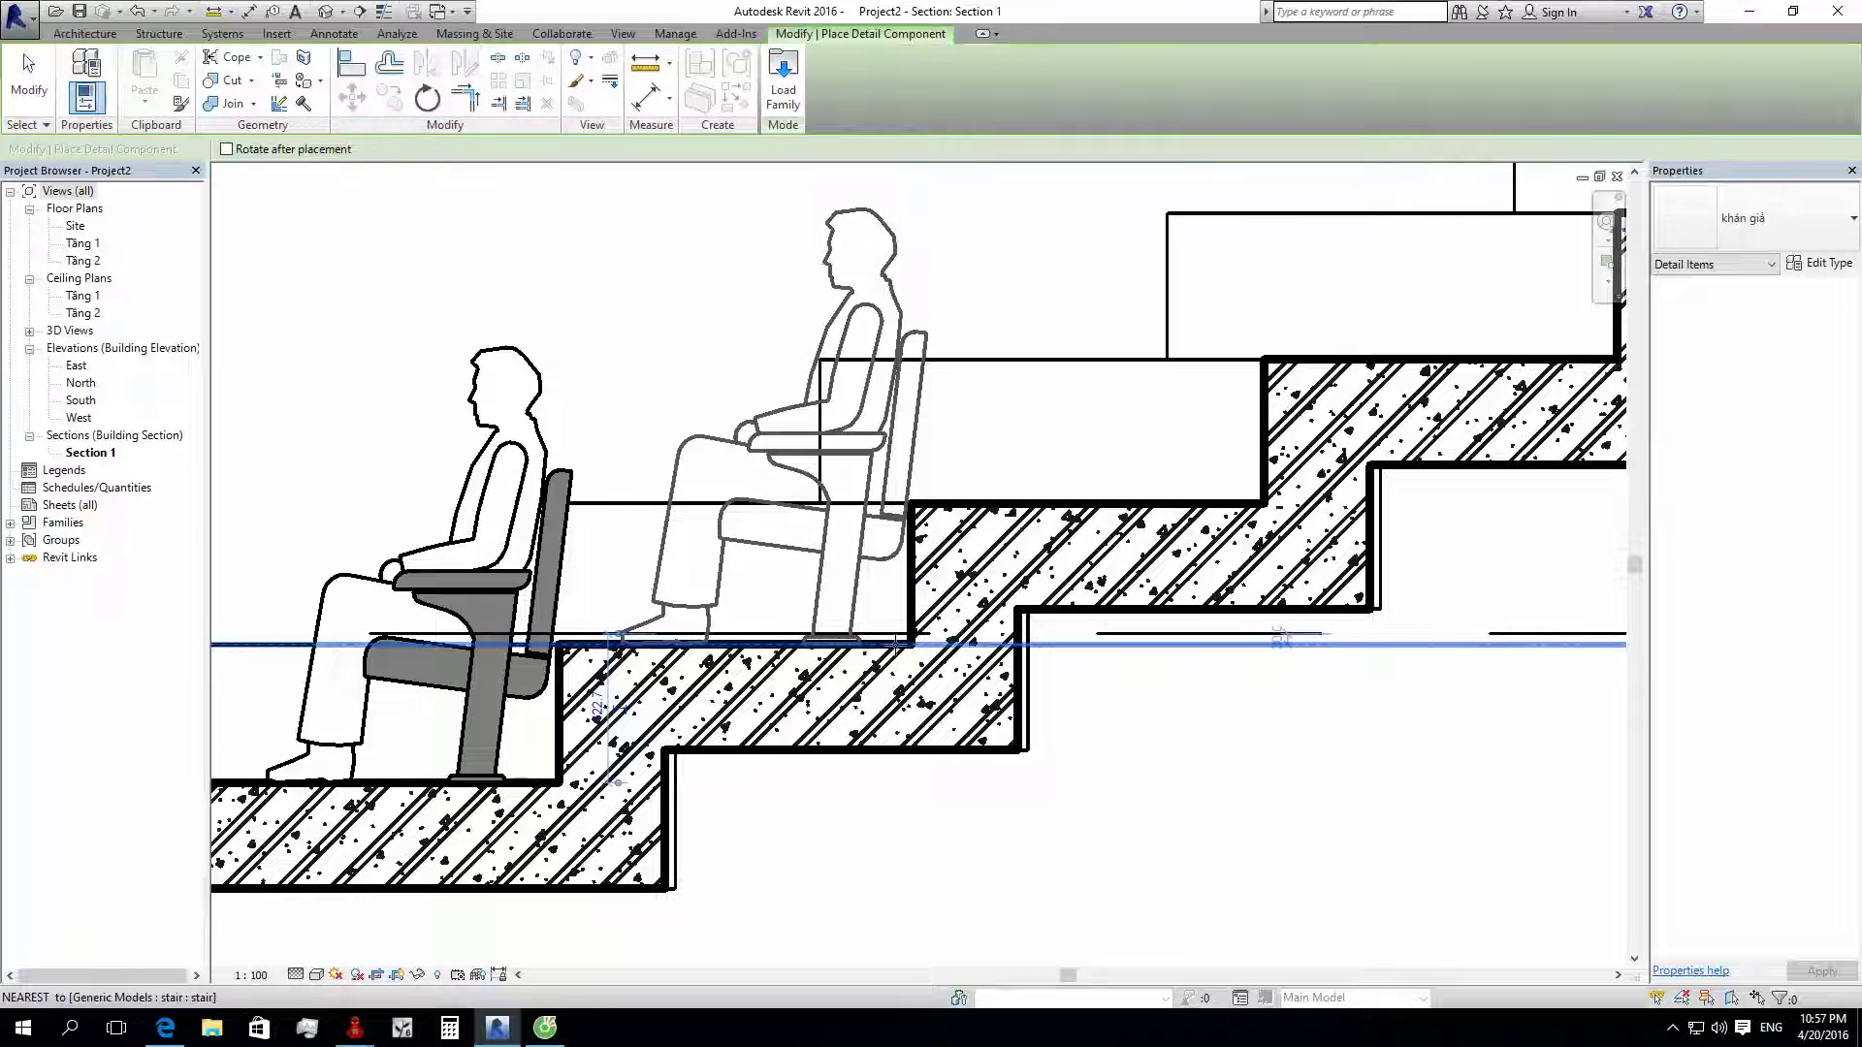
# Step: Place seated-person chair details on the next, middle and top steps
pyautogui.click(897, 642)
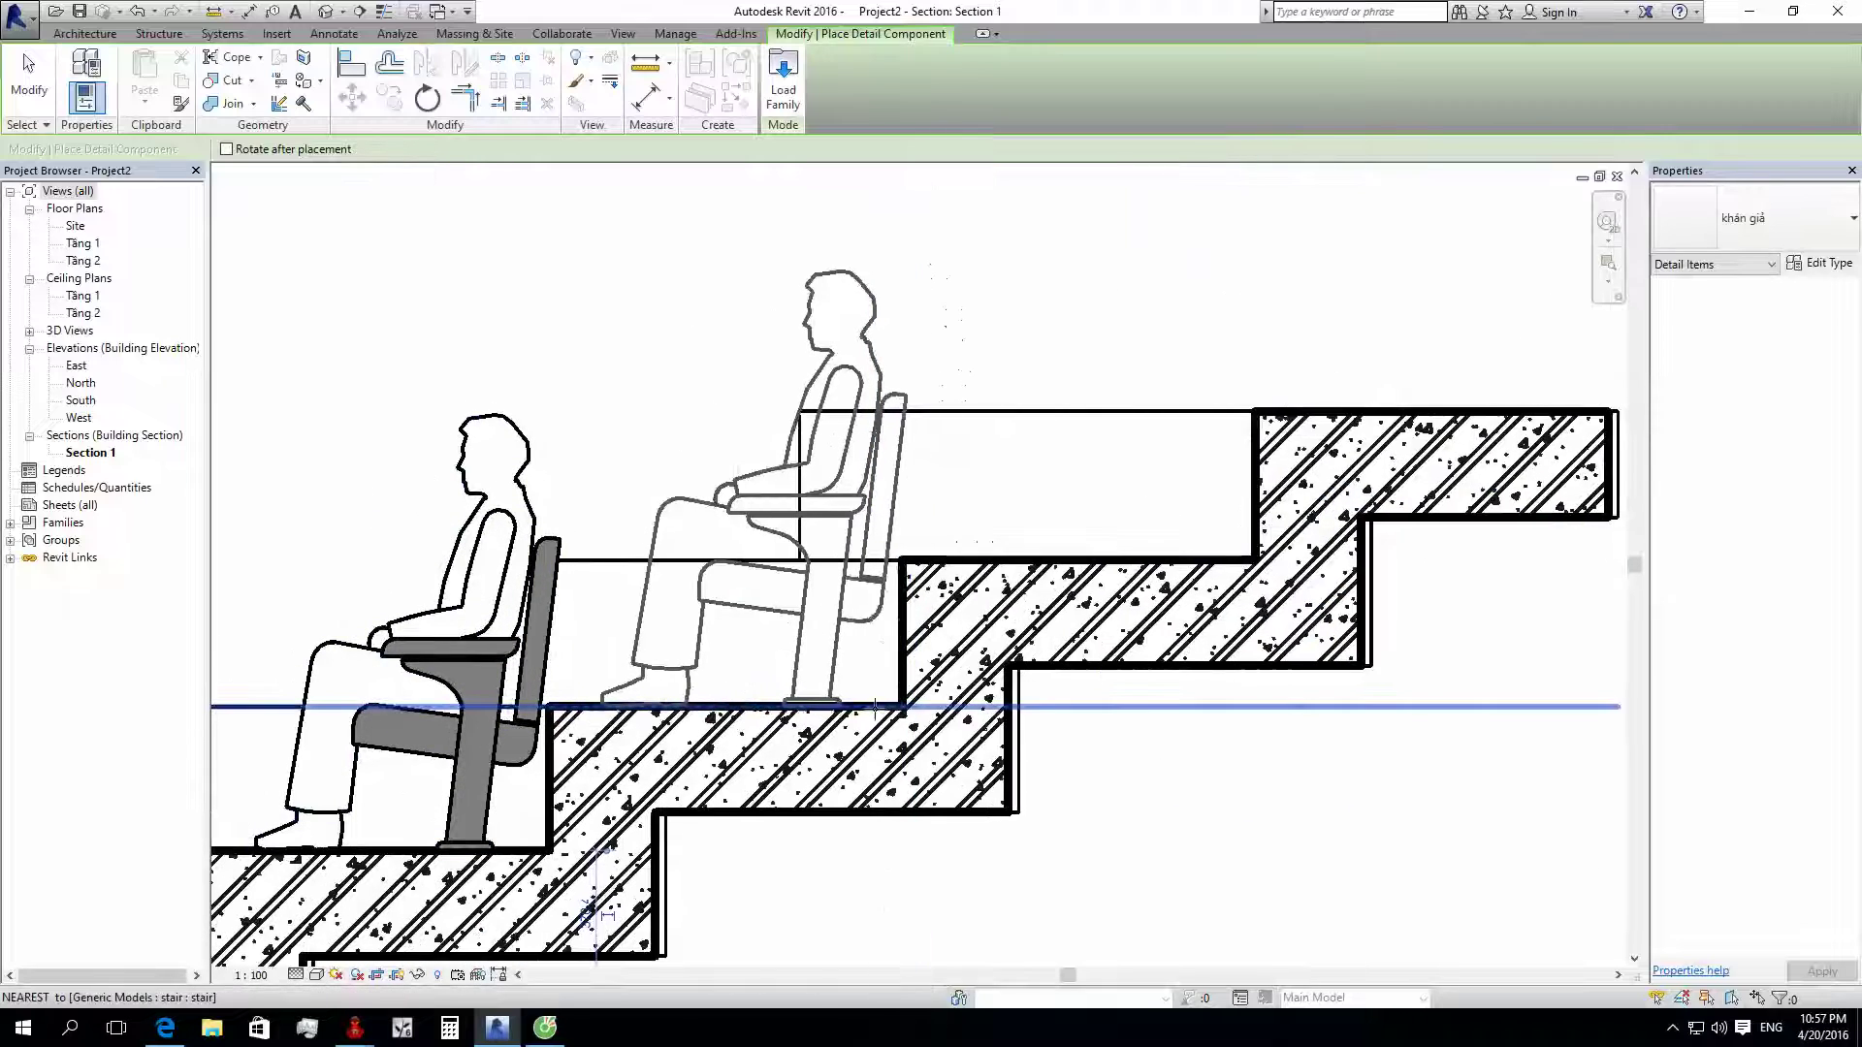
pyautogui.click(882, 707)
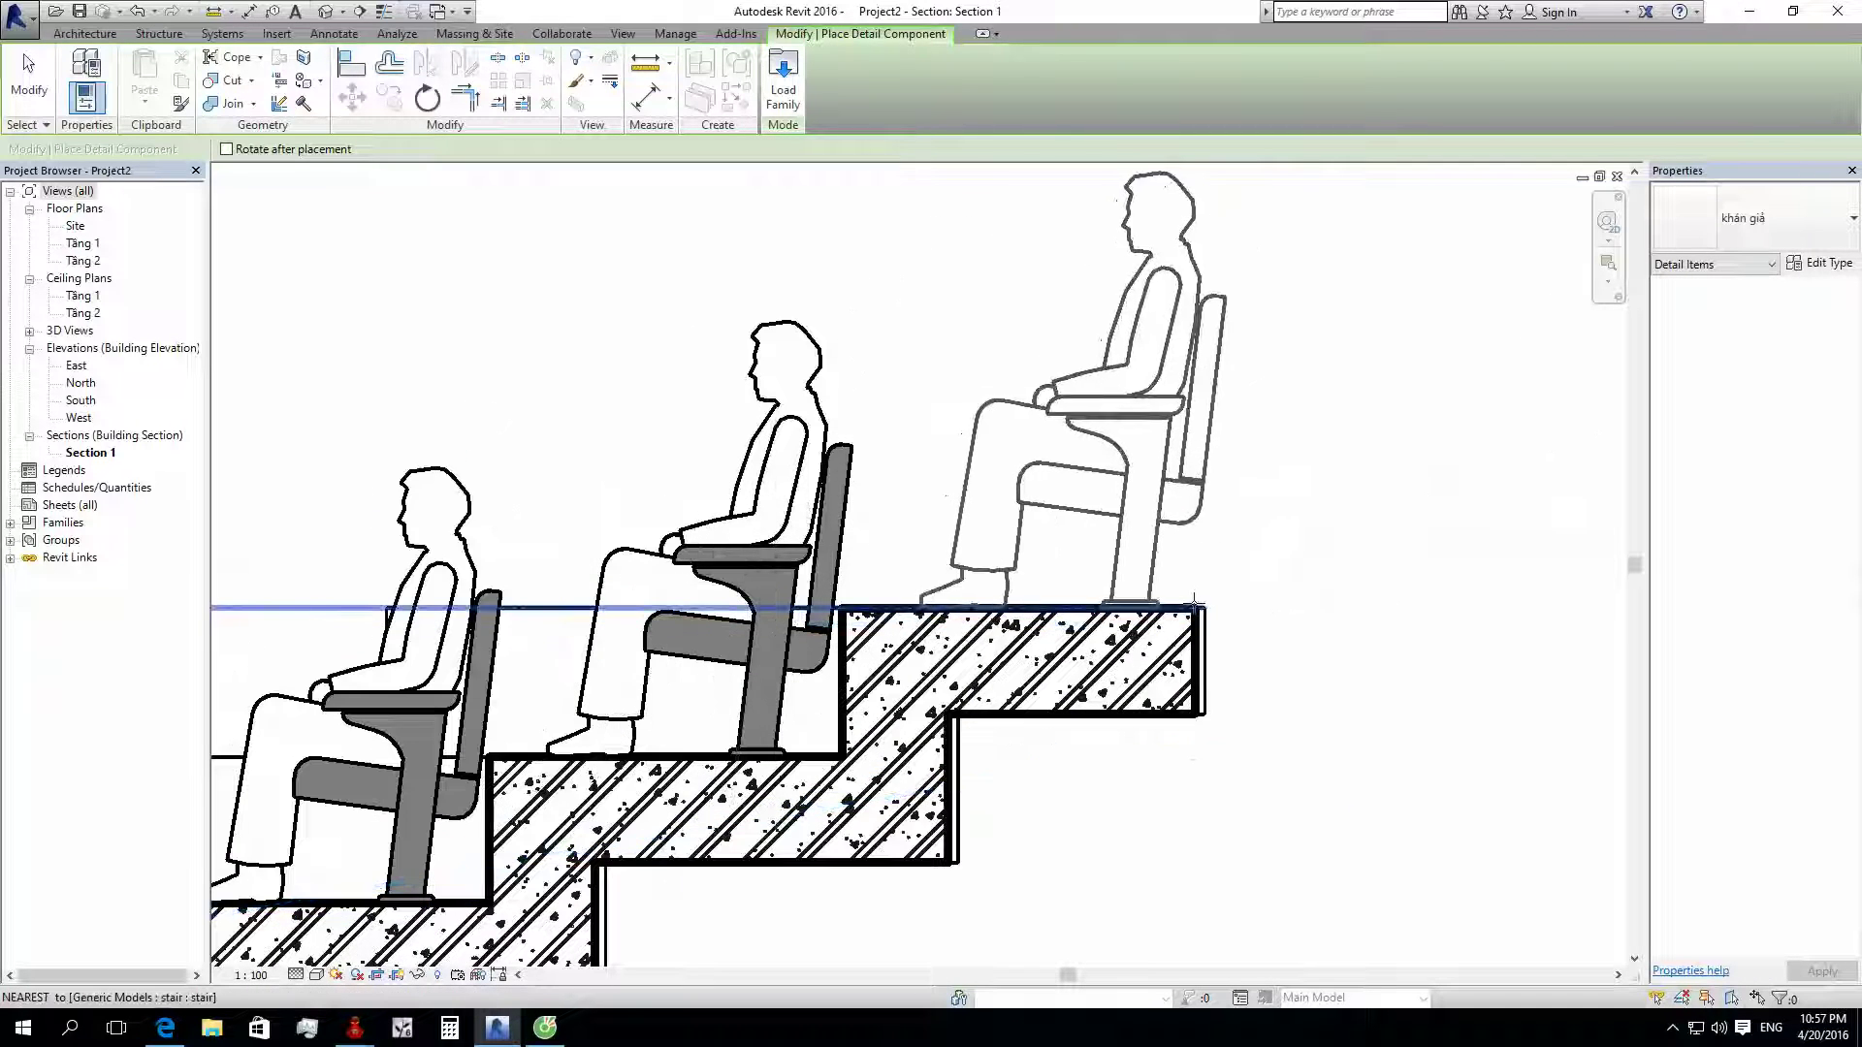
pyautogui.click(1196, 608)
pyautogui.scroll(-5, 1197, 608)
# Step: Start an aligned dimension (DI) from the lowest tread line
pyautogui.press('Escape')
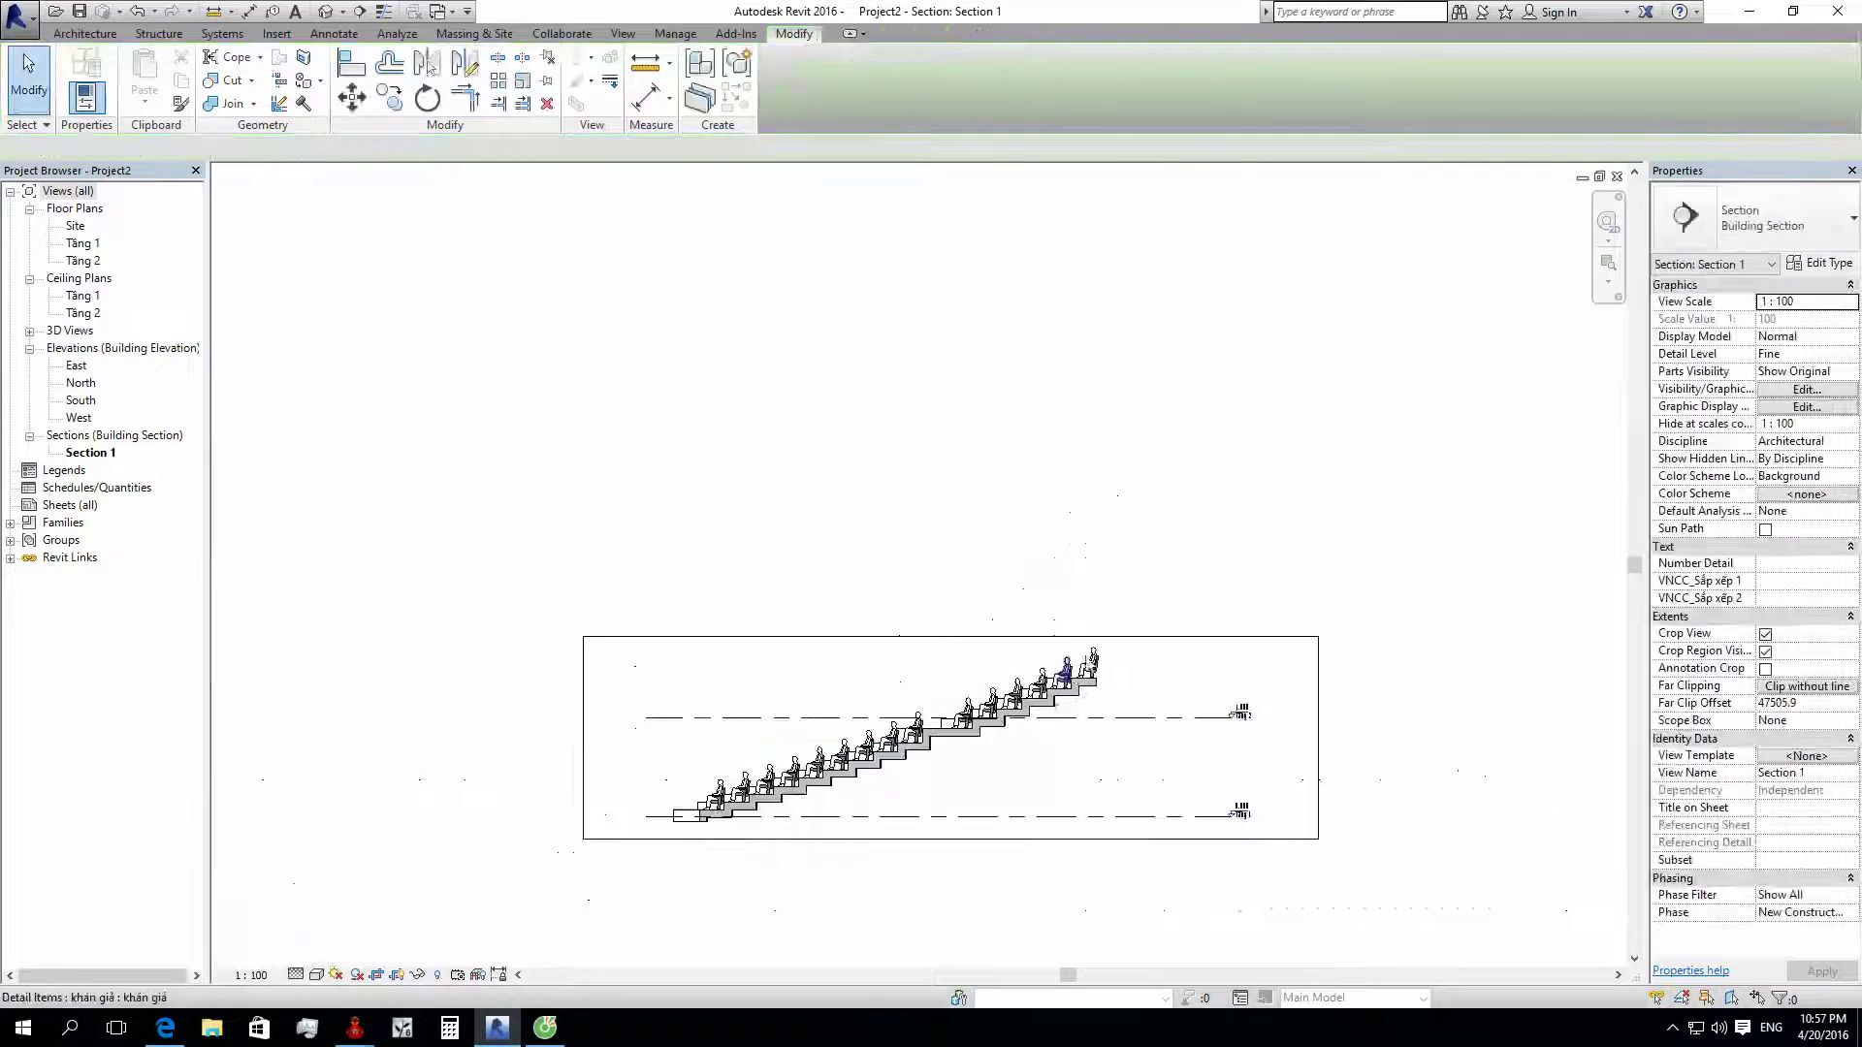
pyautogui.scroll(1, 1106, 606)
pyautogui.press('d')
pyautogui.press('i')
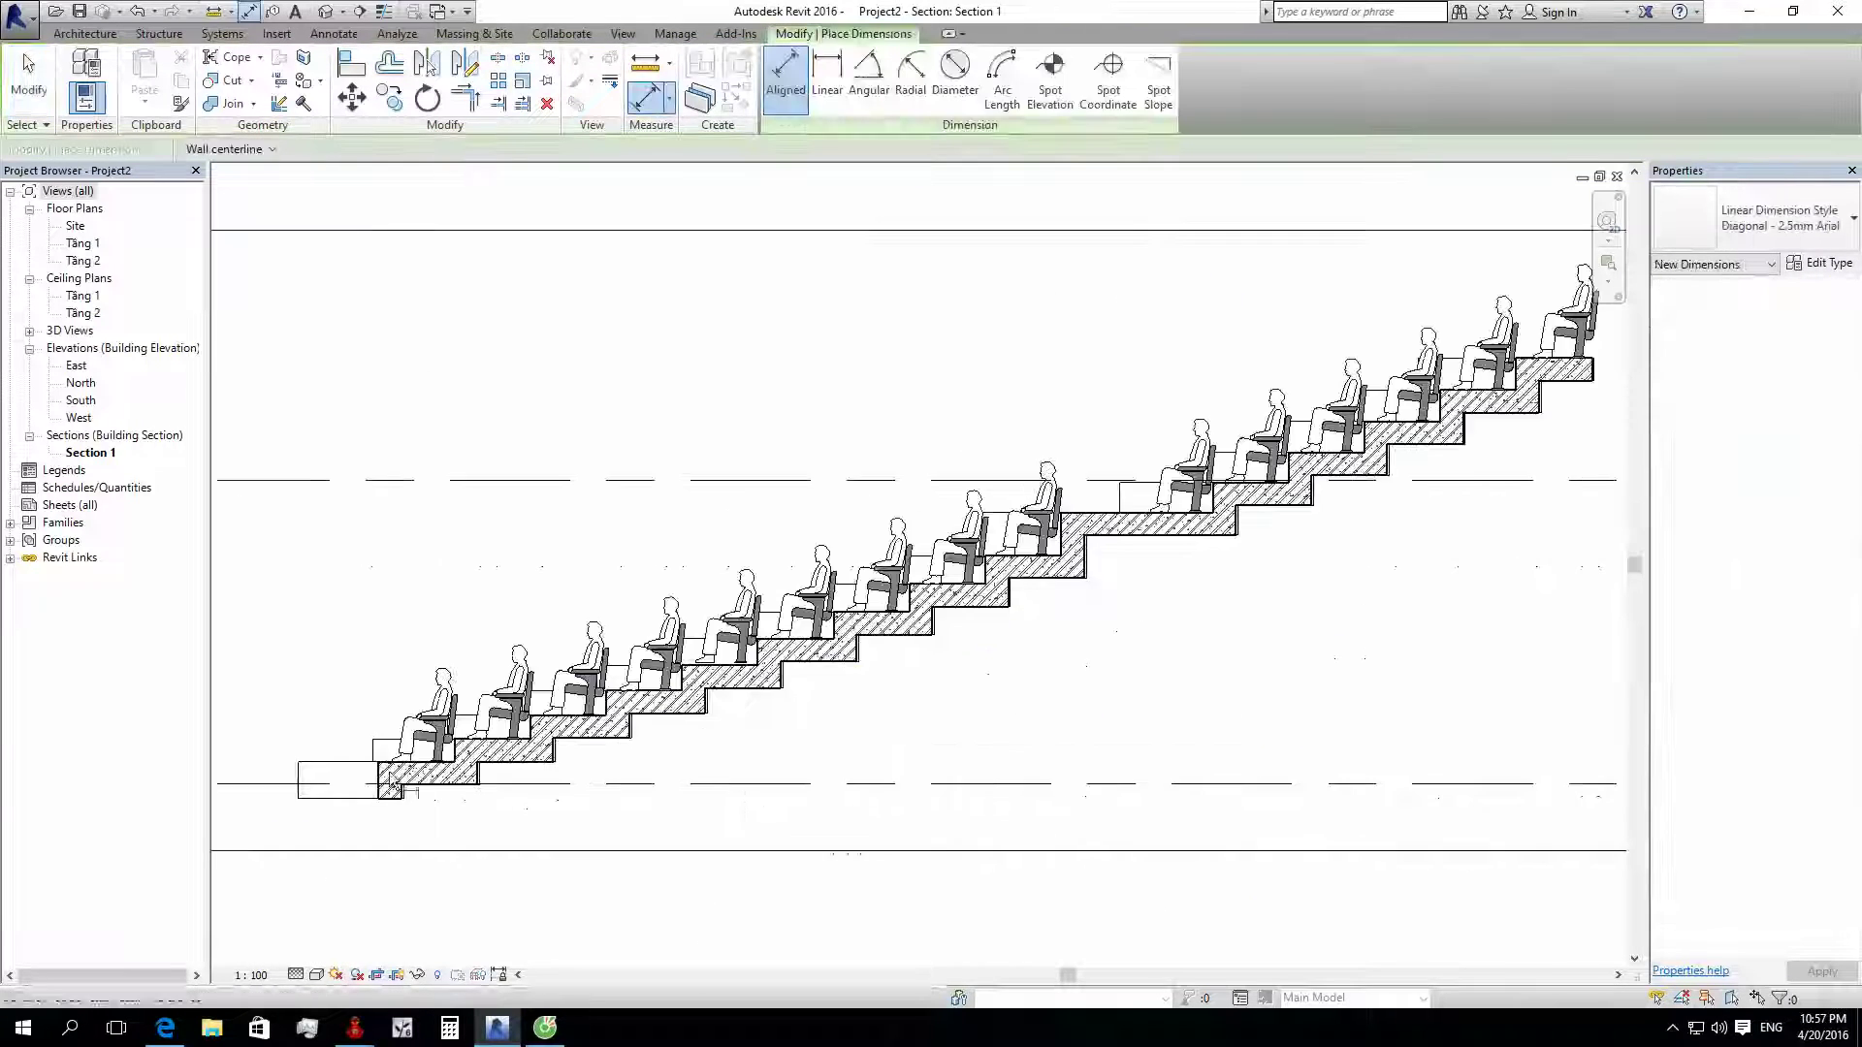
pyautogui.scroll(3, 551, 794)
pyautogui.scroll(3, 551, 794)
pyautogui.scroll(2, 551, 794)
pyautogui.scroll(1, 596, 751)
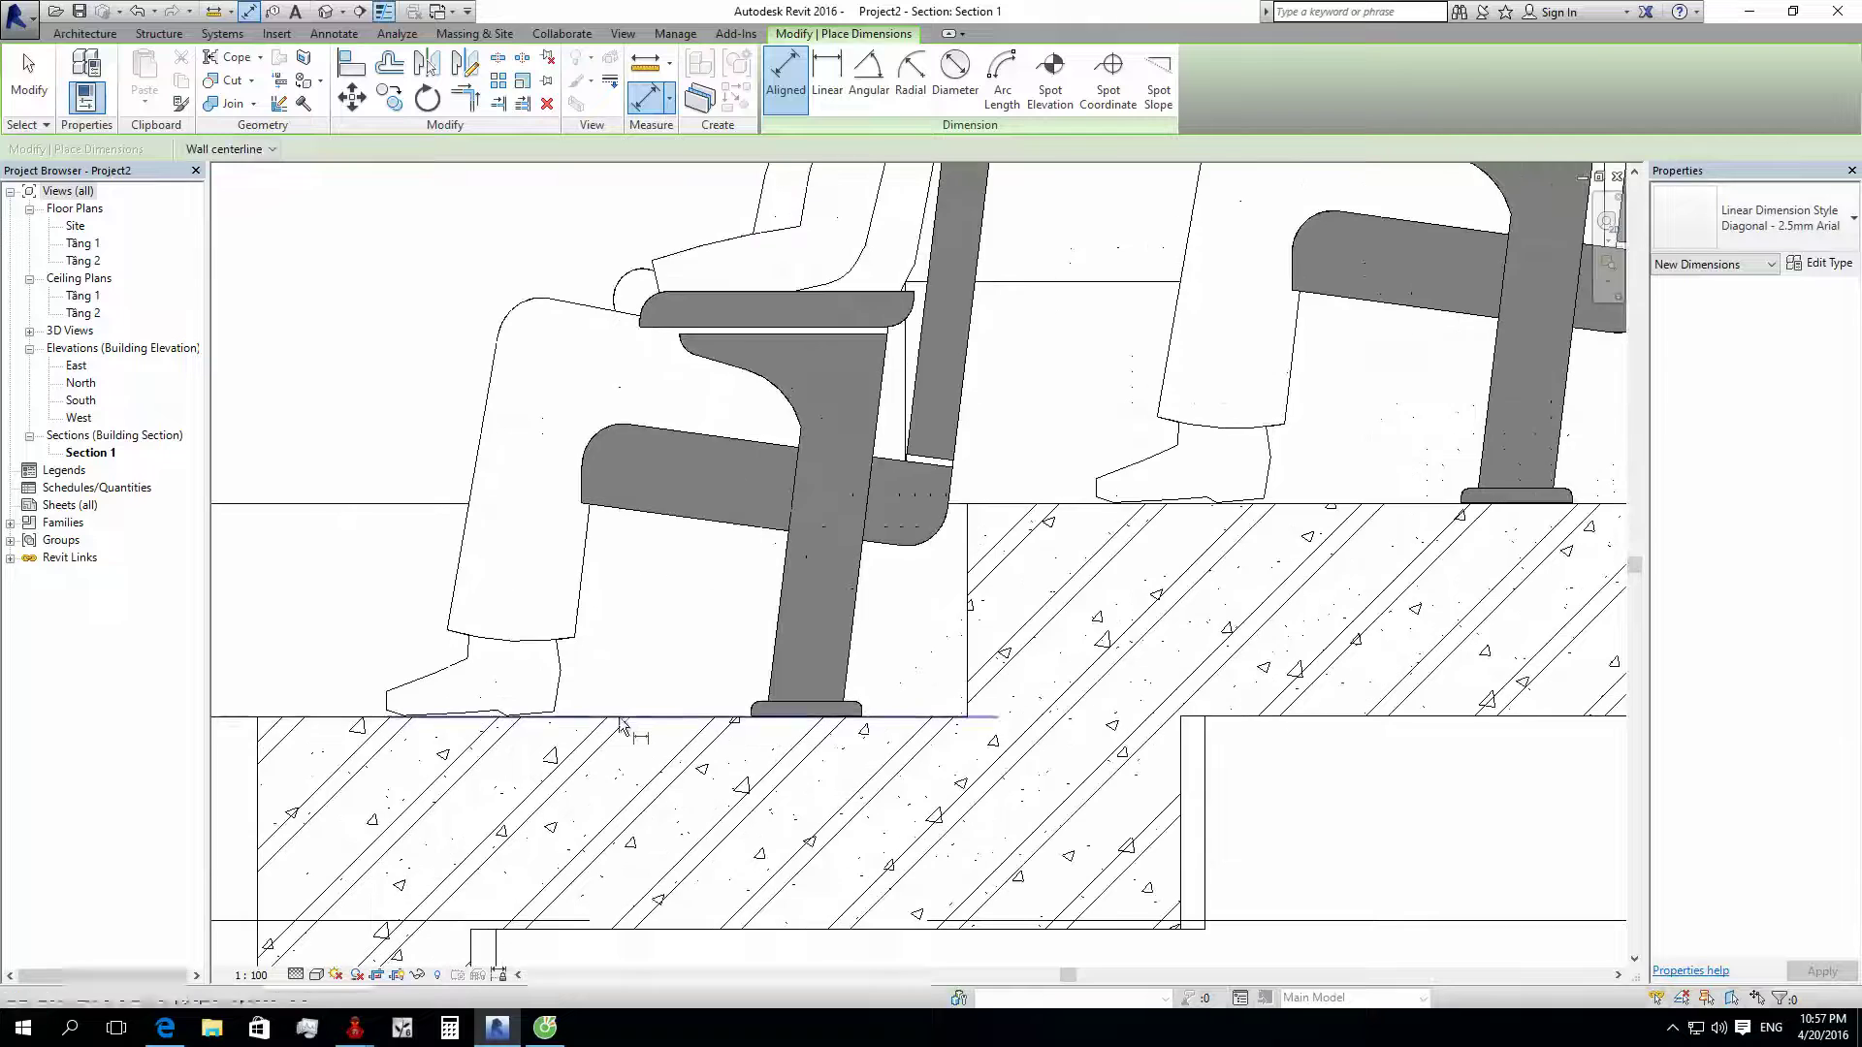
pyautogui.click(1290, 507)
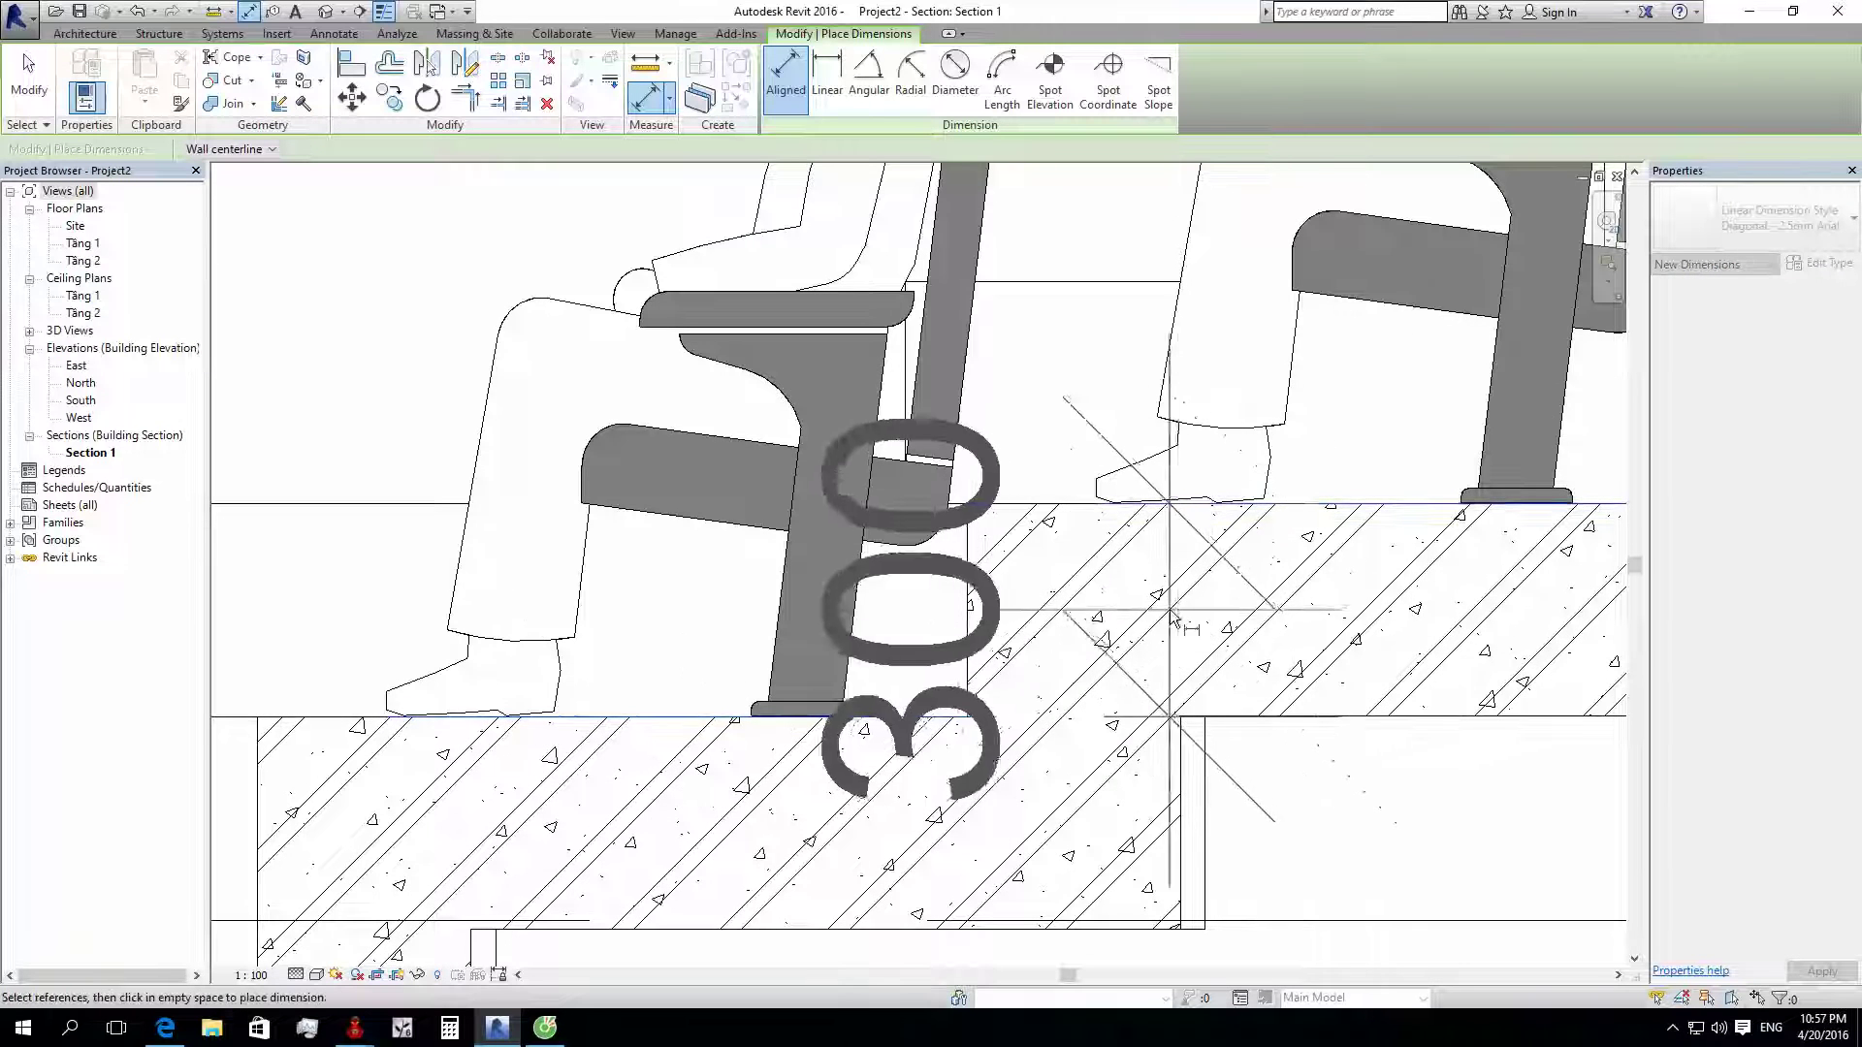
# Step: Finish the riser dimension string (287, 300, 313, 325, 336) and set view scale to 1:50
pyautogui.scroll(-3, 1164, 611)
pyautogui.moveTo(1574, 479); pyautogui.dragTo(856, 582, button='middle')
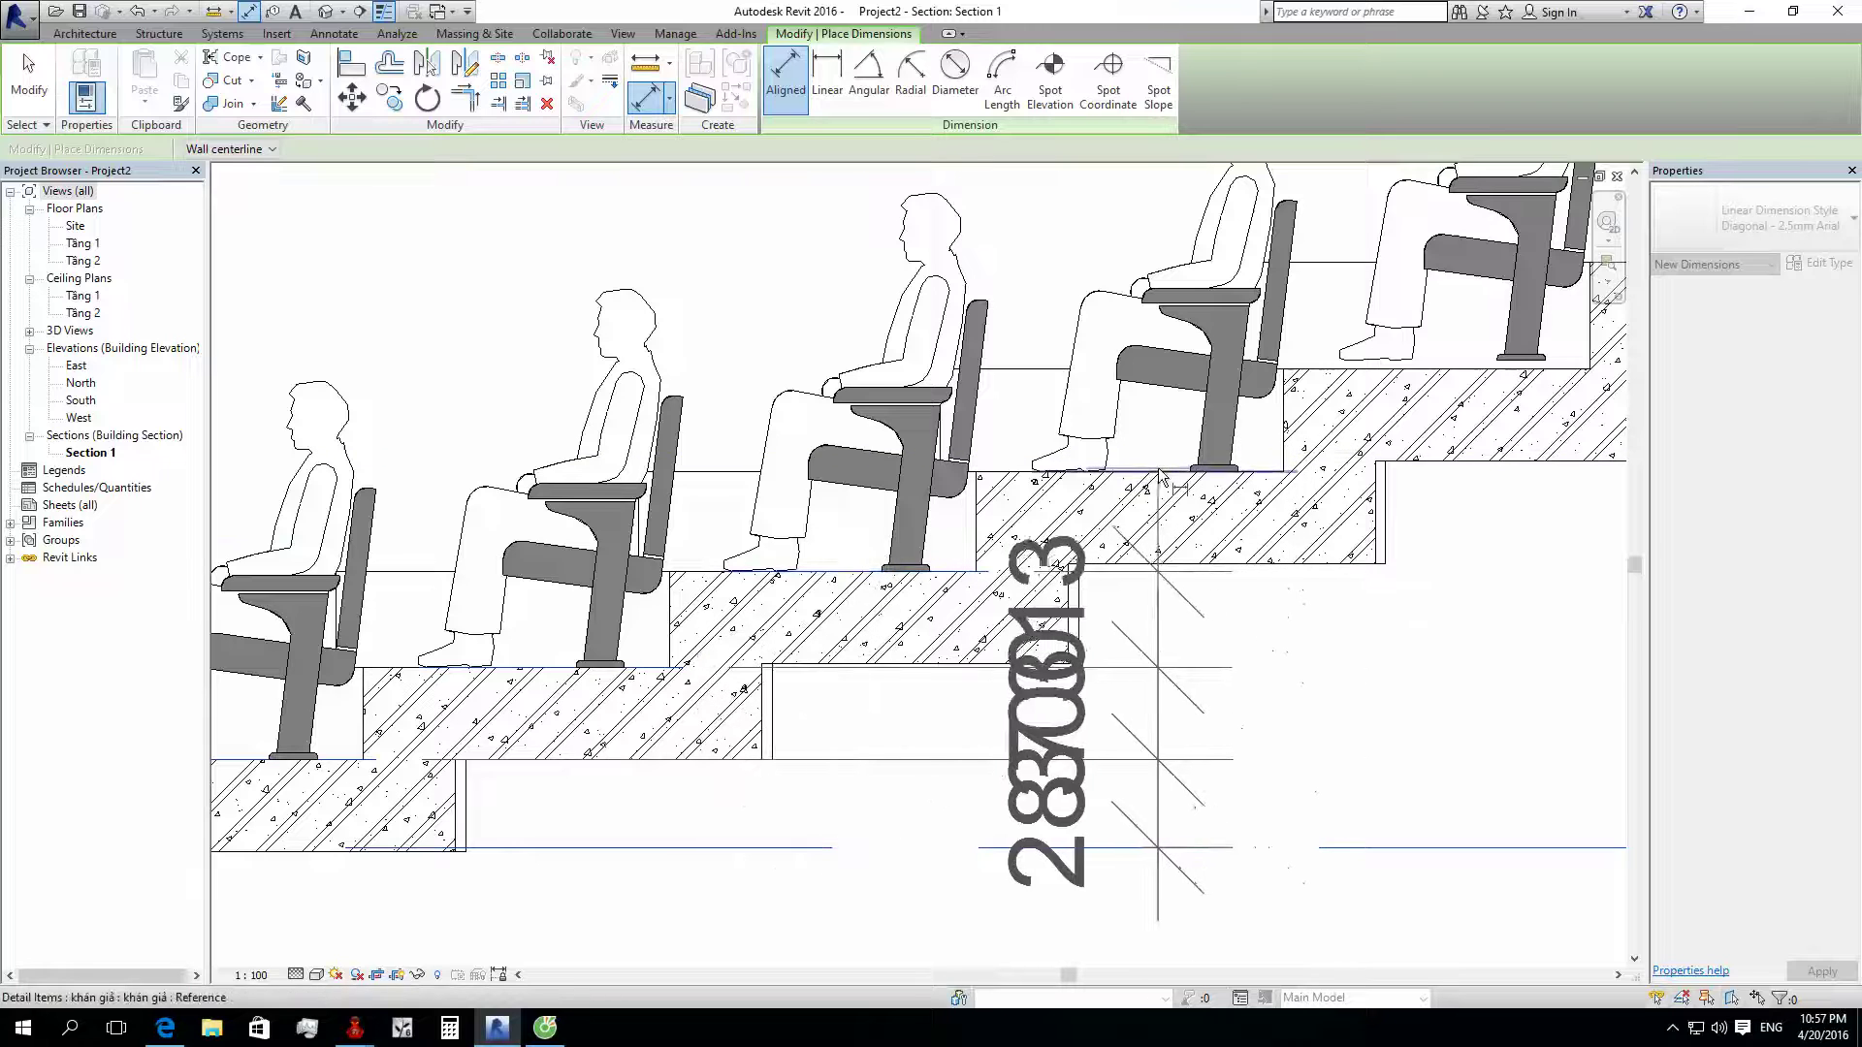
pyautogui.click(1212, 369)
pyautogui.scroll(-2, 1328, 482)
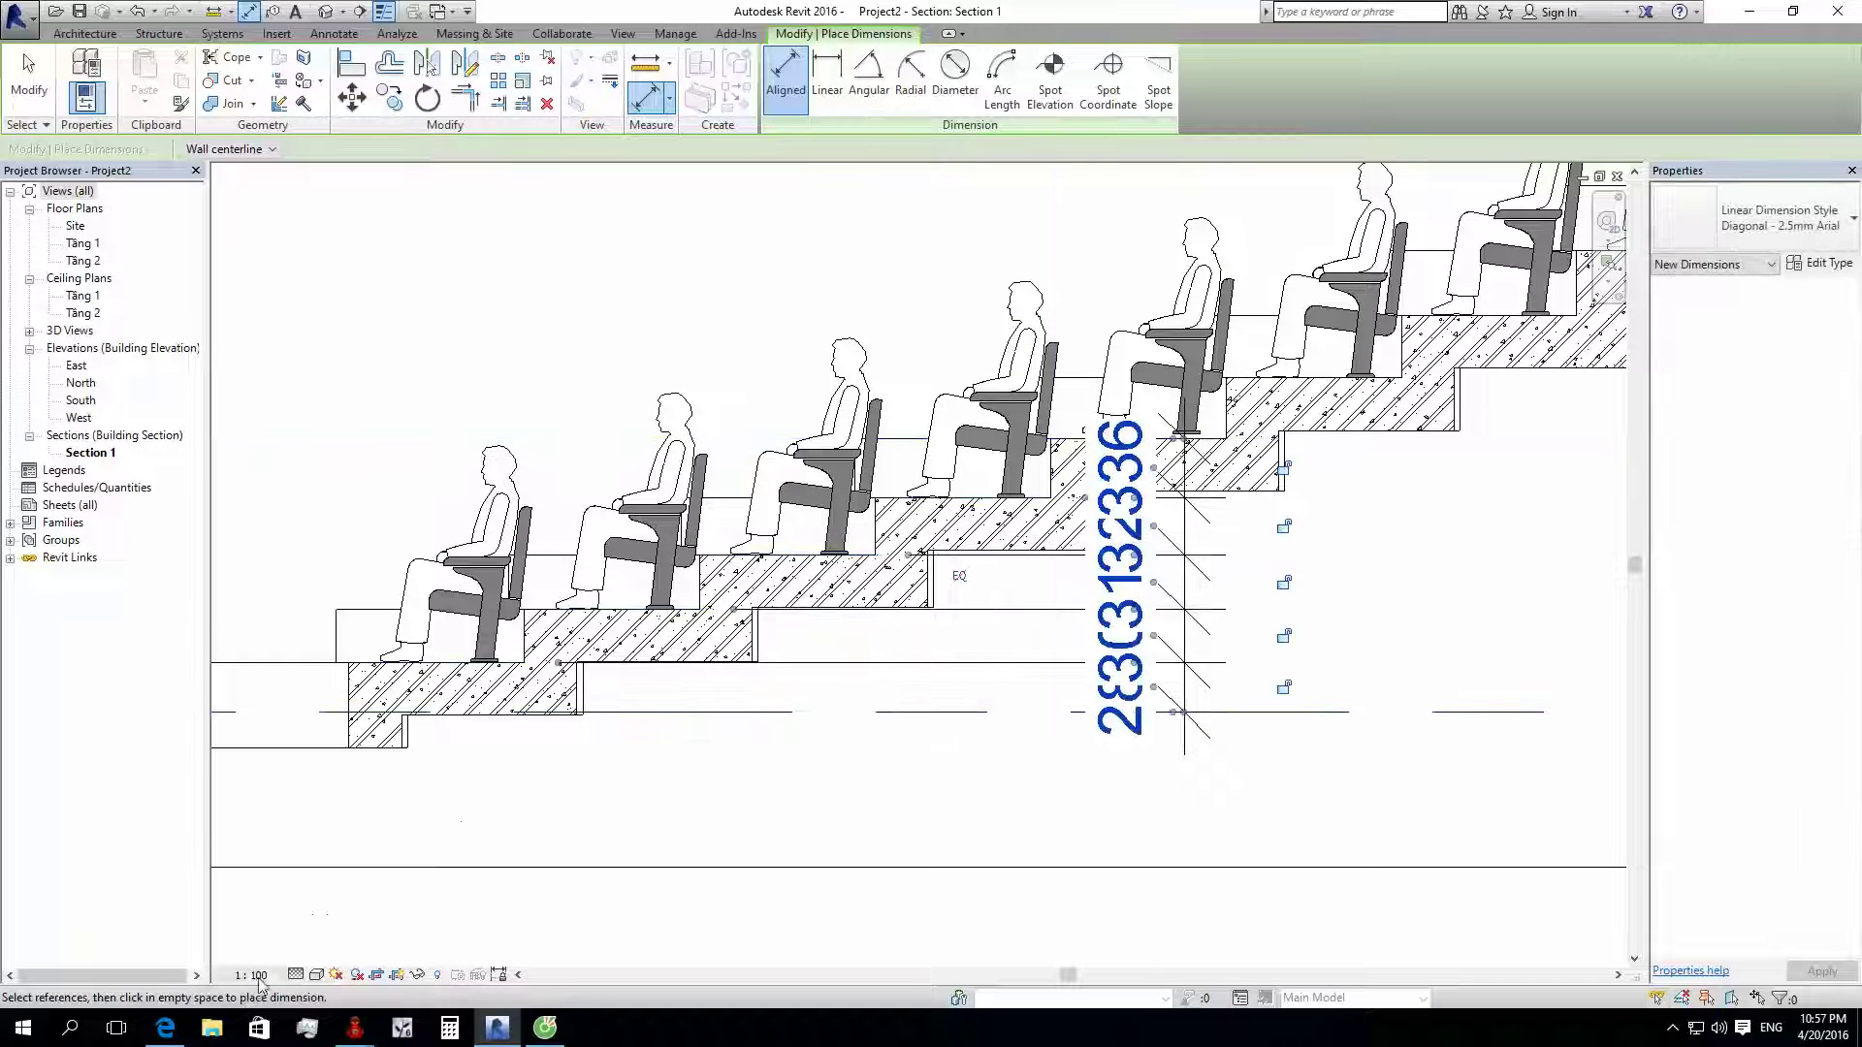
pyautogui.click(273, 825)
# Step: Drag the 287–336 riser dimension string to the right, clear of the seating
pyautogui.press('Escape')
pyautogui.press('Escape')
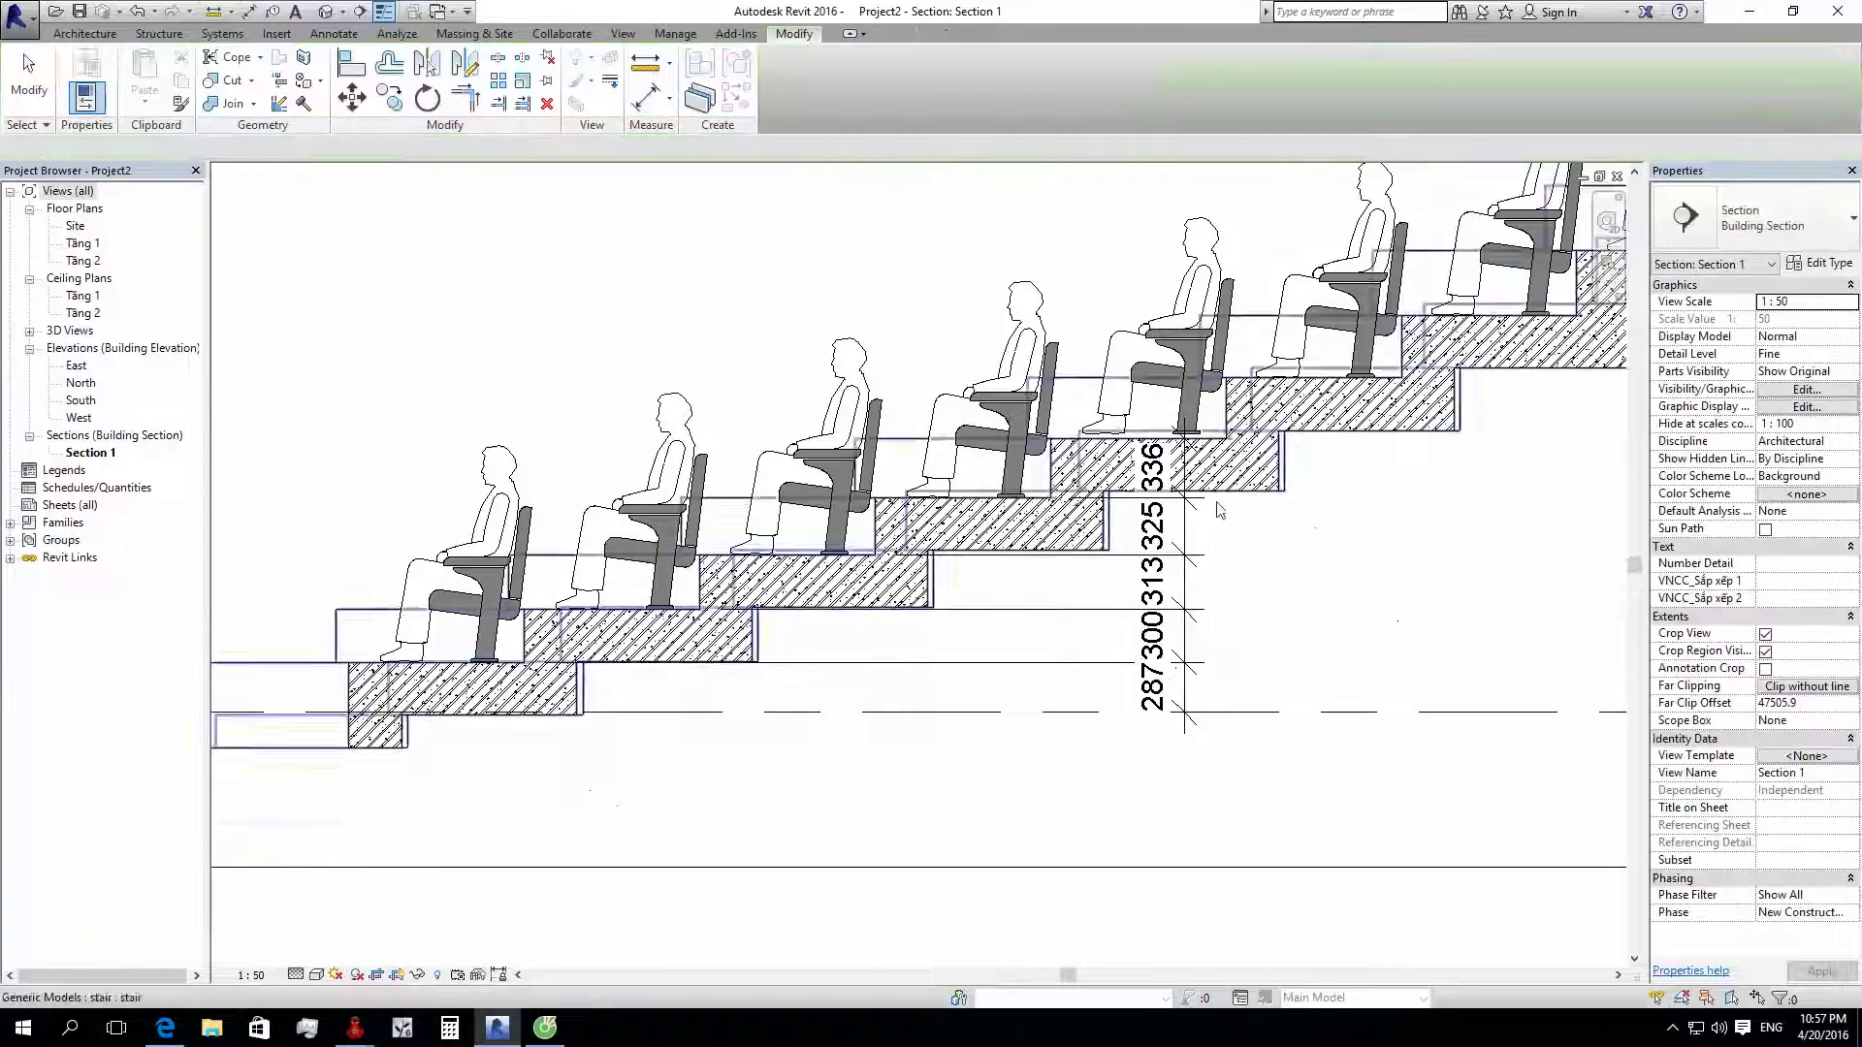
pyautogui.scroll(2, 1154, 570)
pyautogui.scroll(-1, 1155, 571)
pyautogui.scroll(2, 1154, 570)
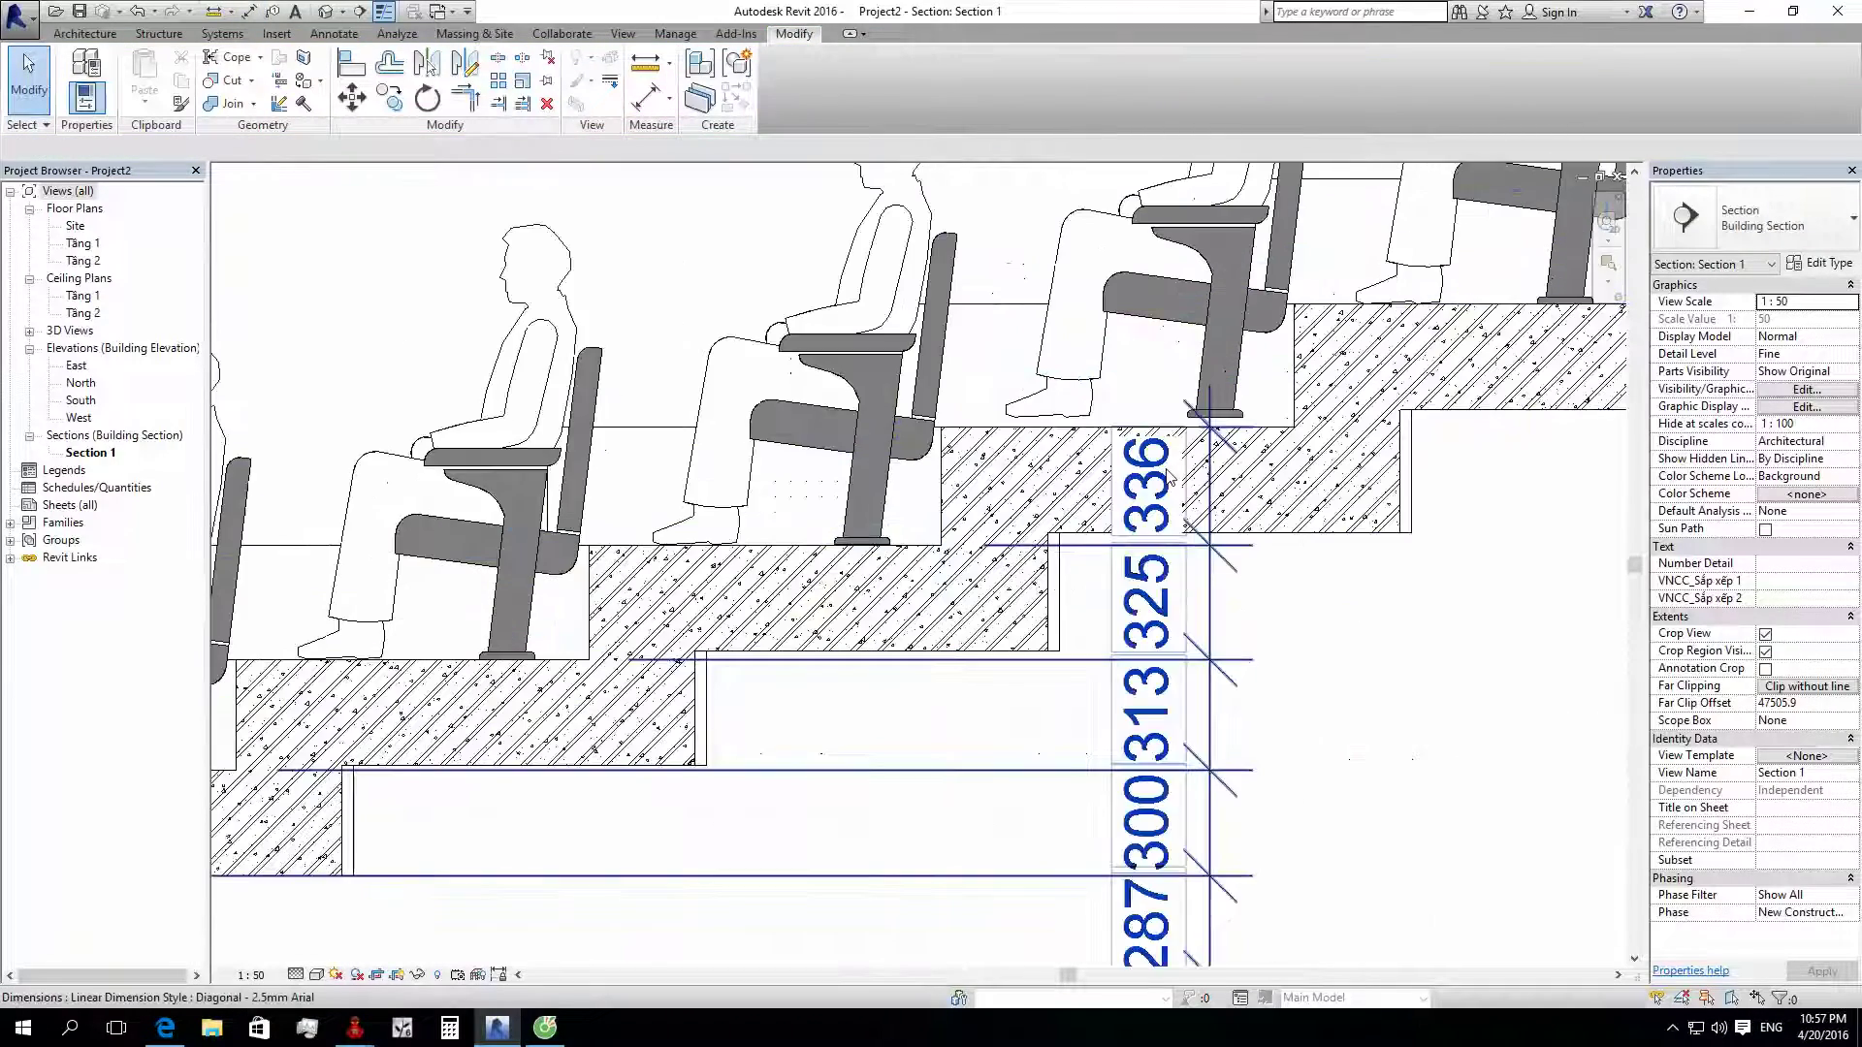
pyautogui.scroll(-3, 1193, 475)
pyautogui.moveTo(1367, 491); pyautogui.dragTo(904, 601, button='middle')
pyautogui.scroll(-3, 904, 602)
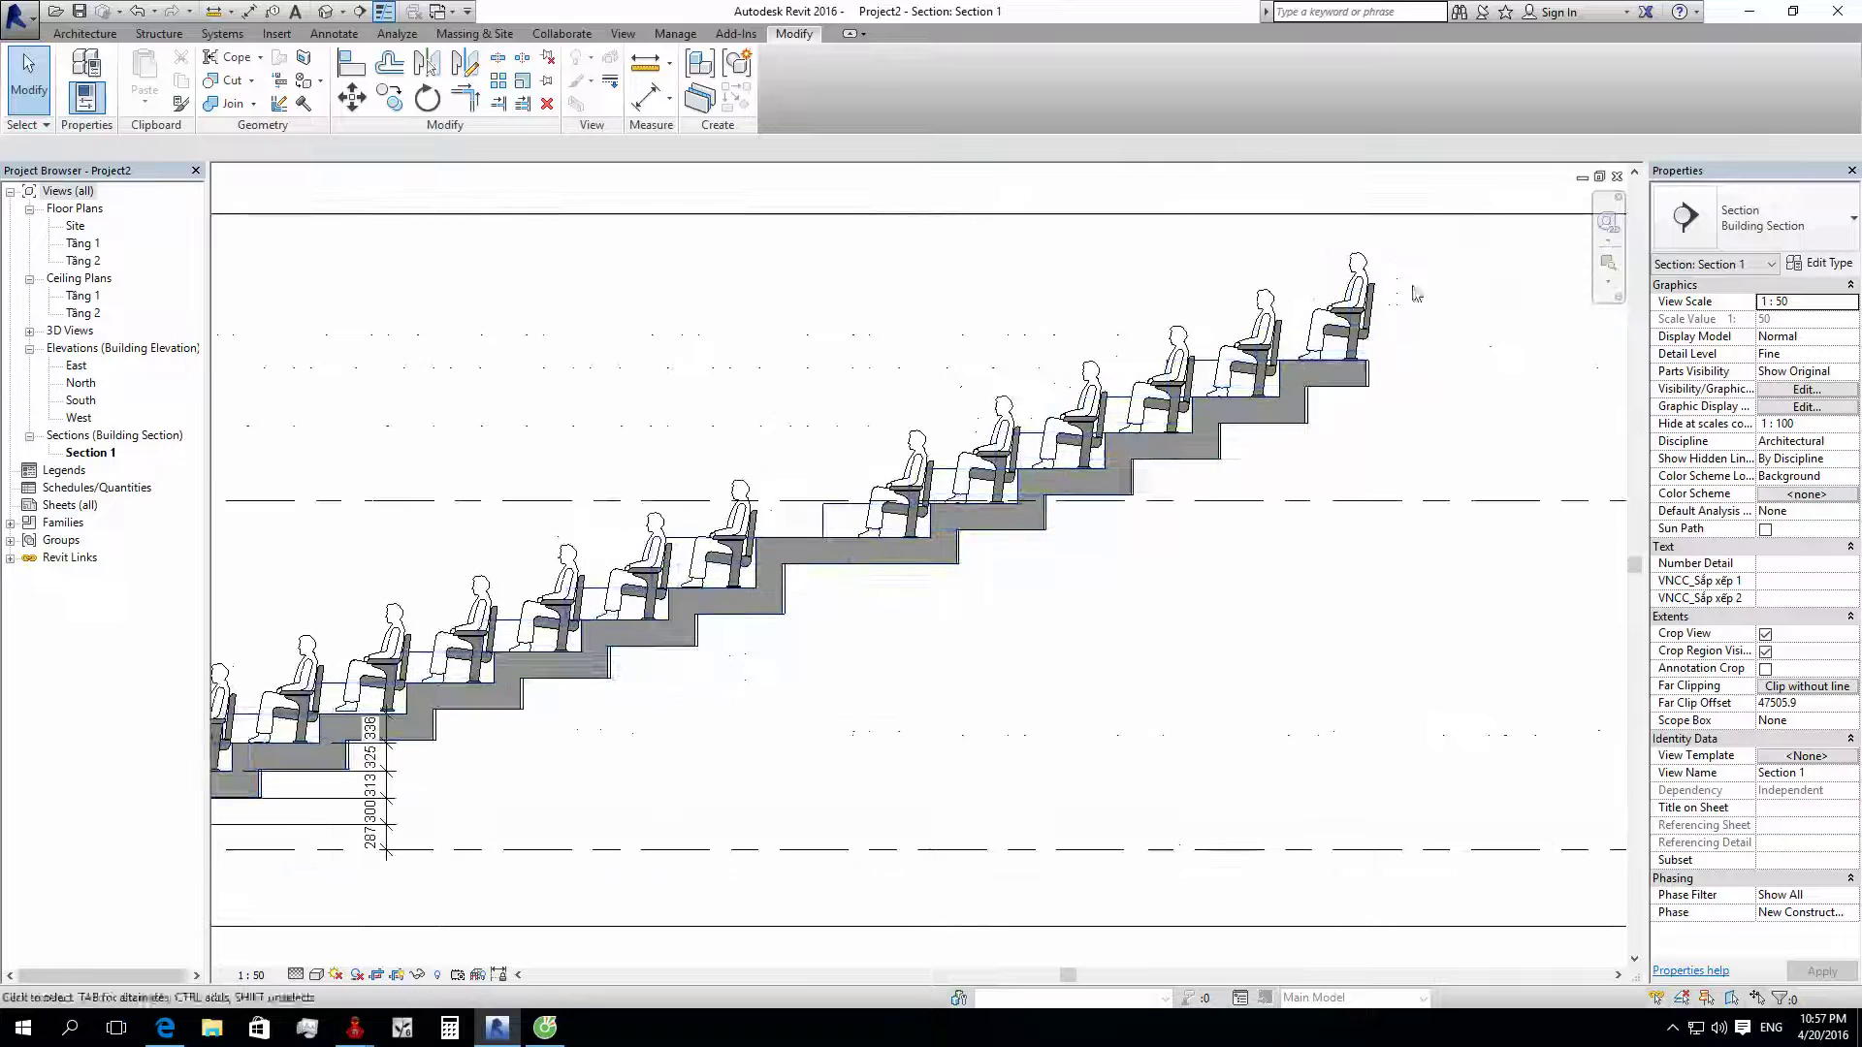
pyautogui.scroll(-2, 1359, 343)
pyautogui.scroll(2, 694, 539)
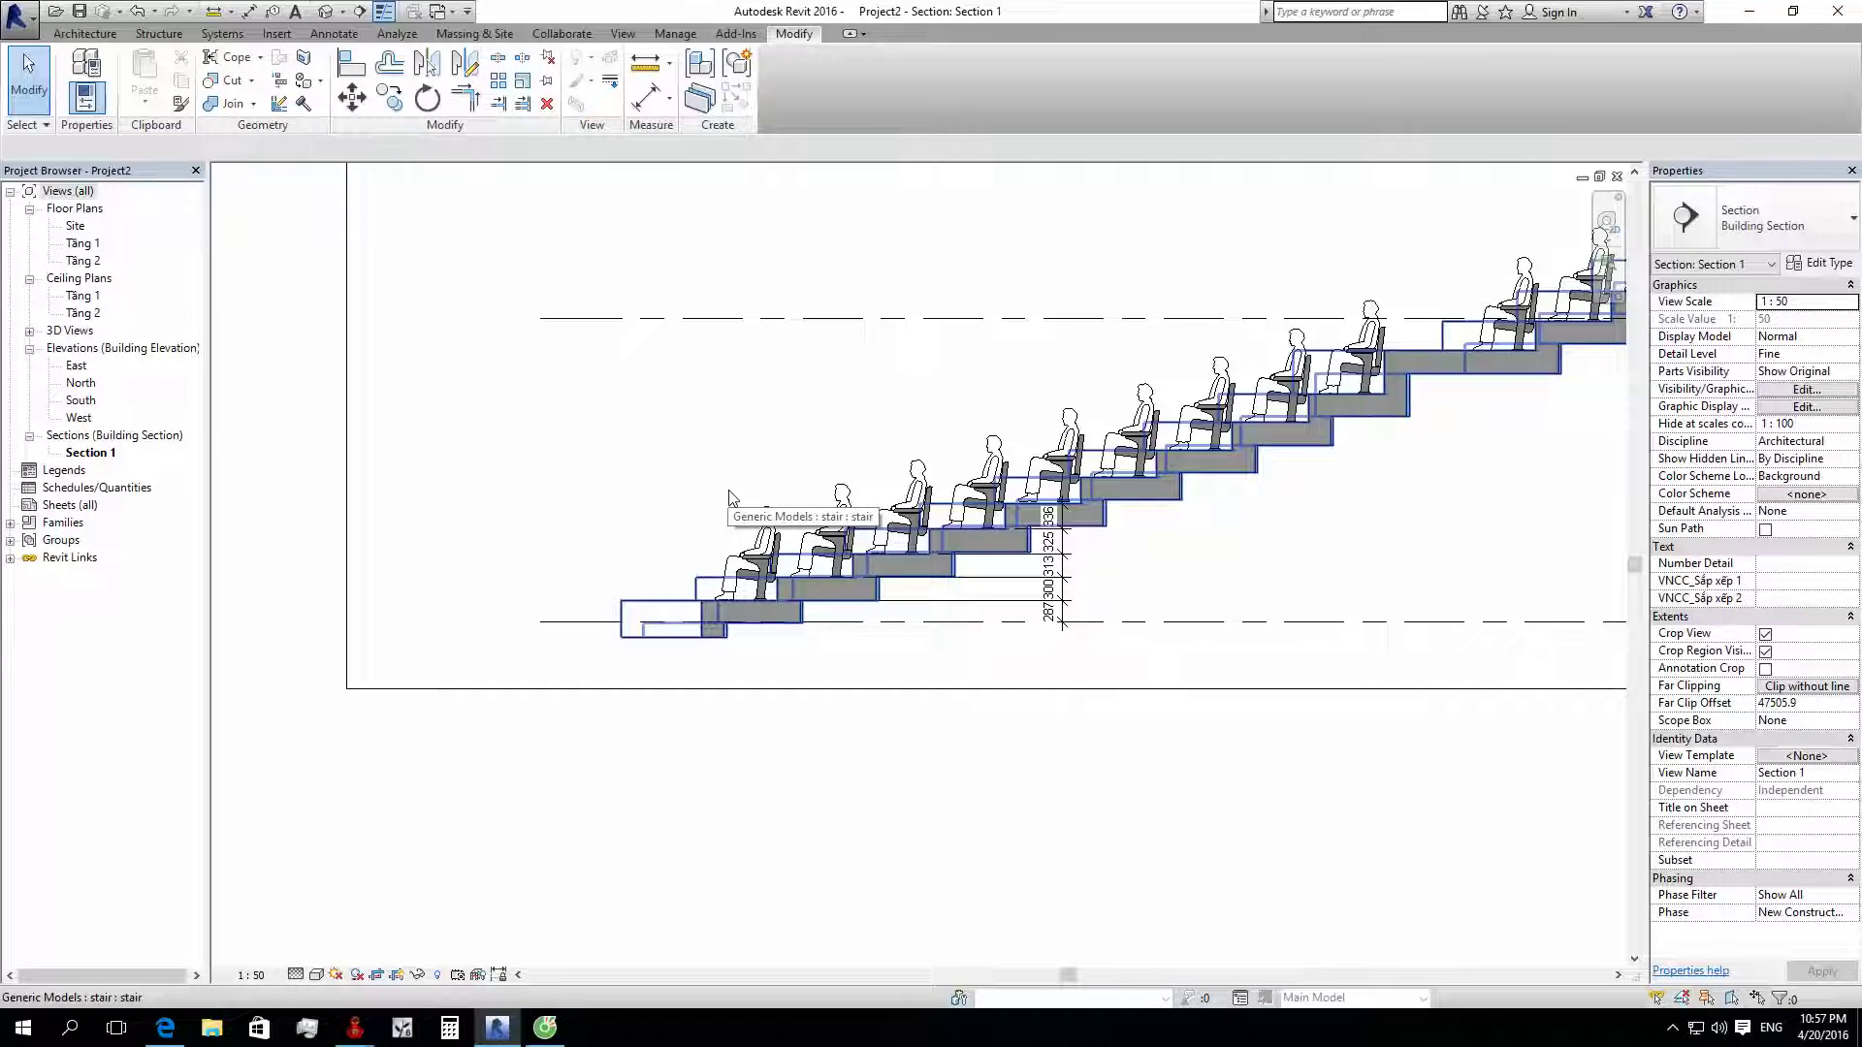
pyautogui.scroll(-3, 730, 498)
pyautogui.scroll(2, 1096, 363)
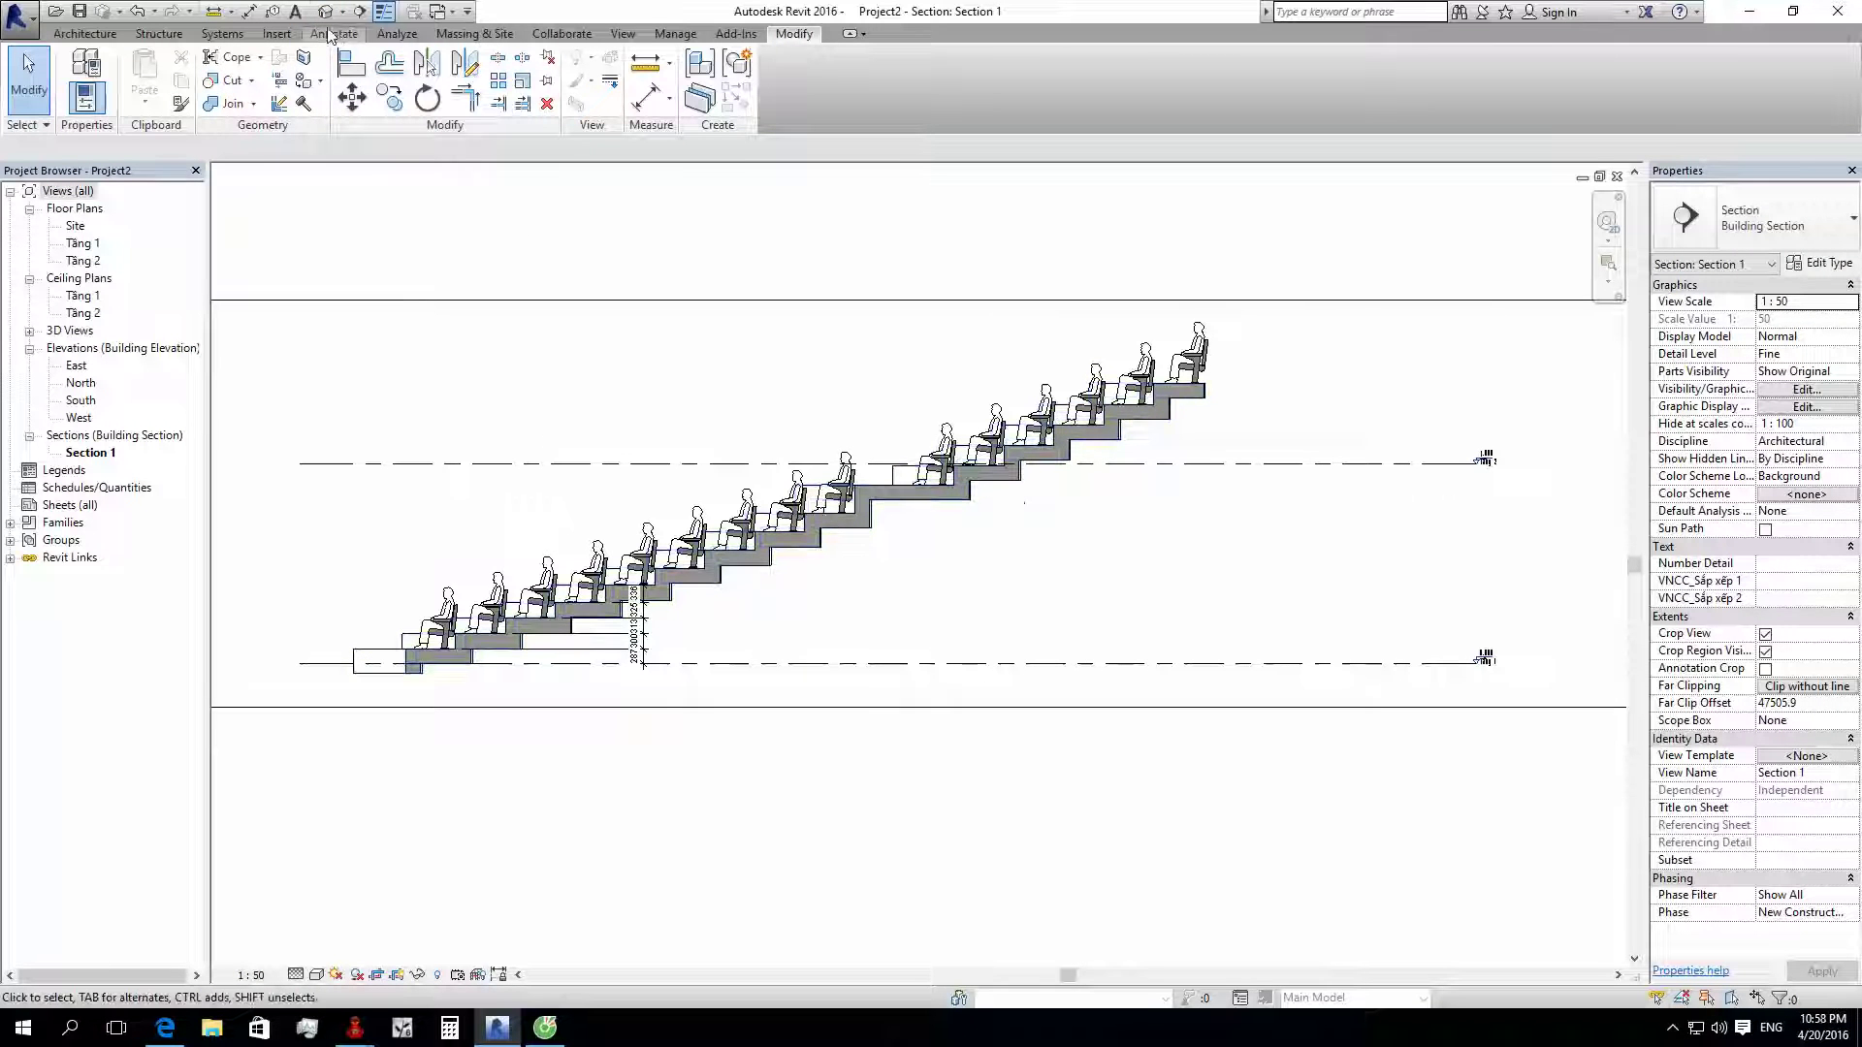
pyautogui.scroll(1, 958, 658)
pyautogui.scroll(2, 1021, 709)
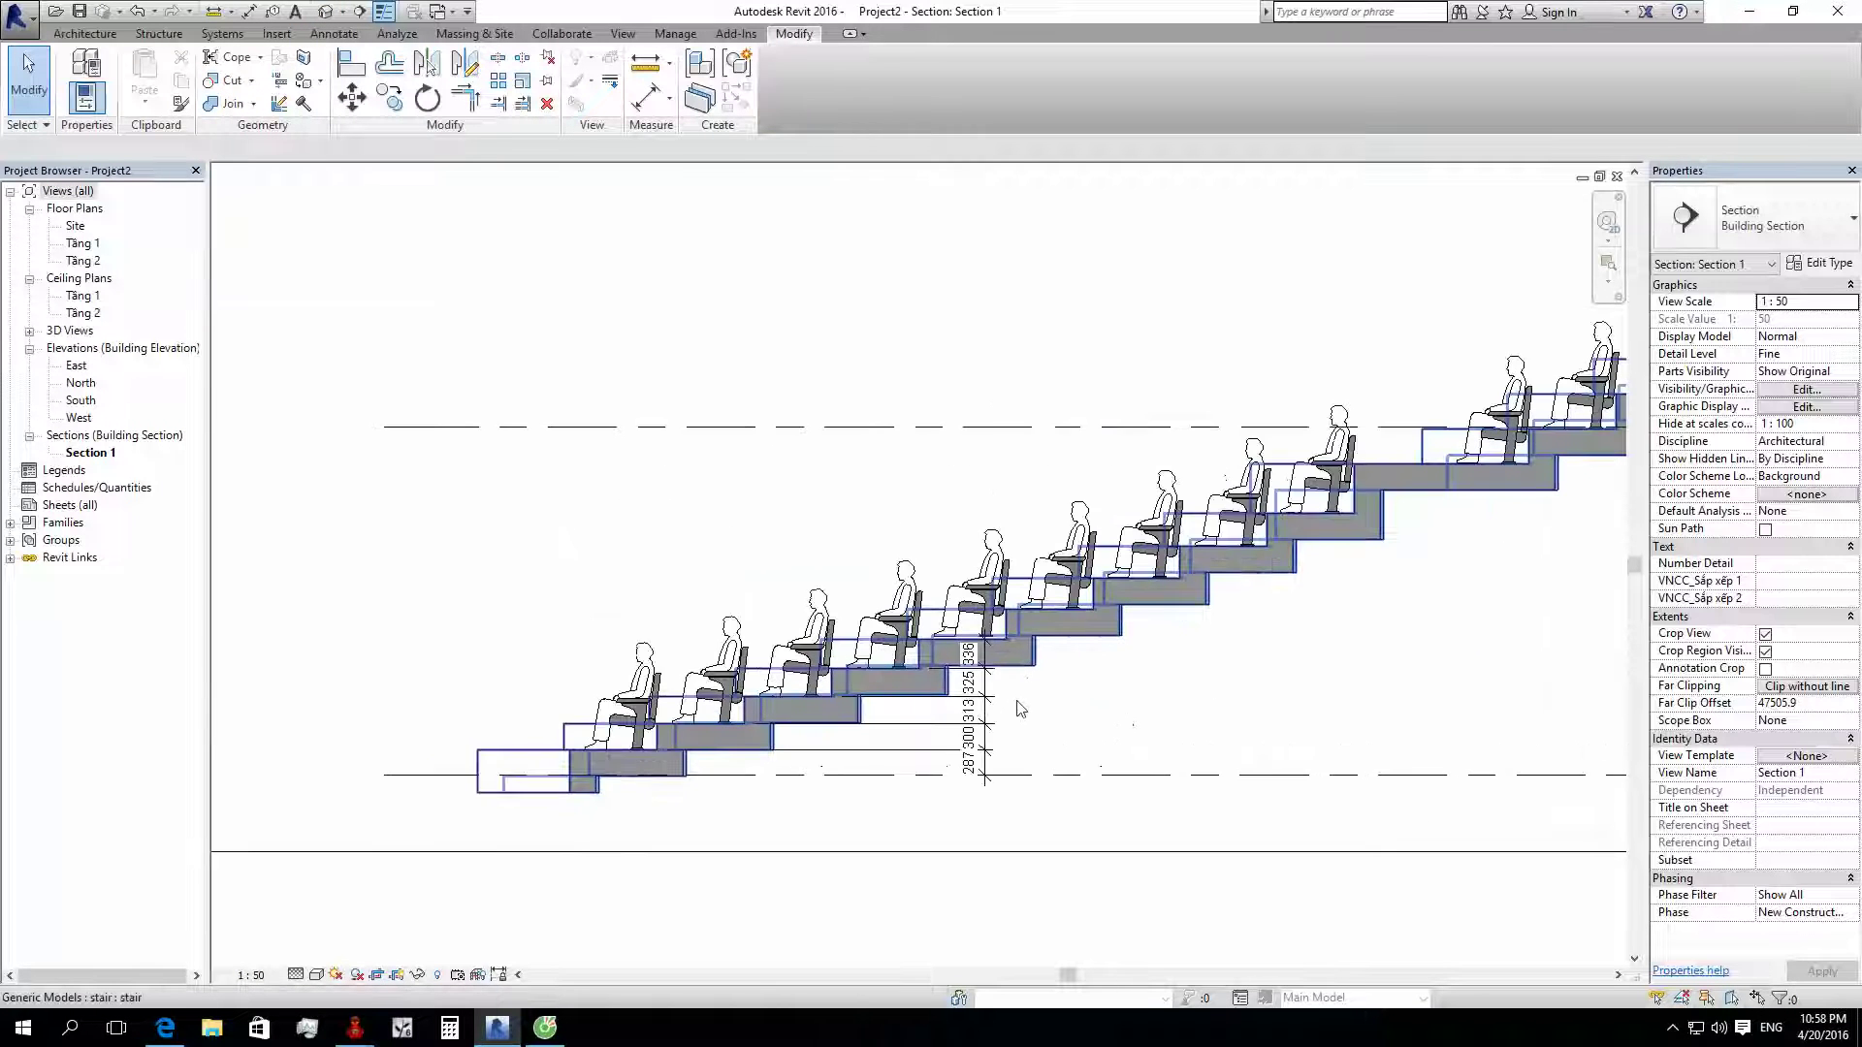
pyautogui.scroll(2, 989, 722)
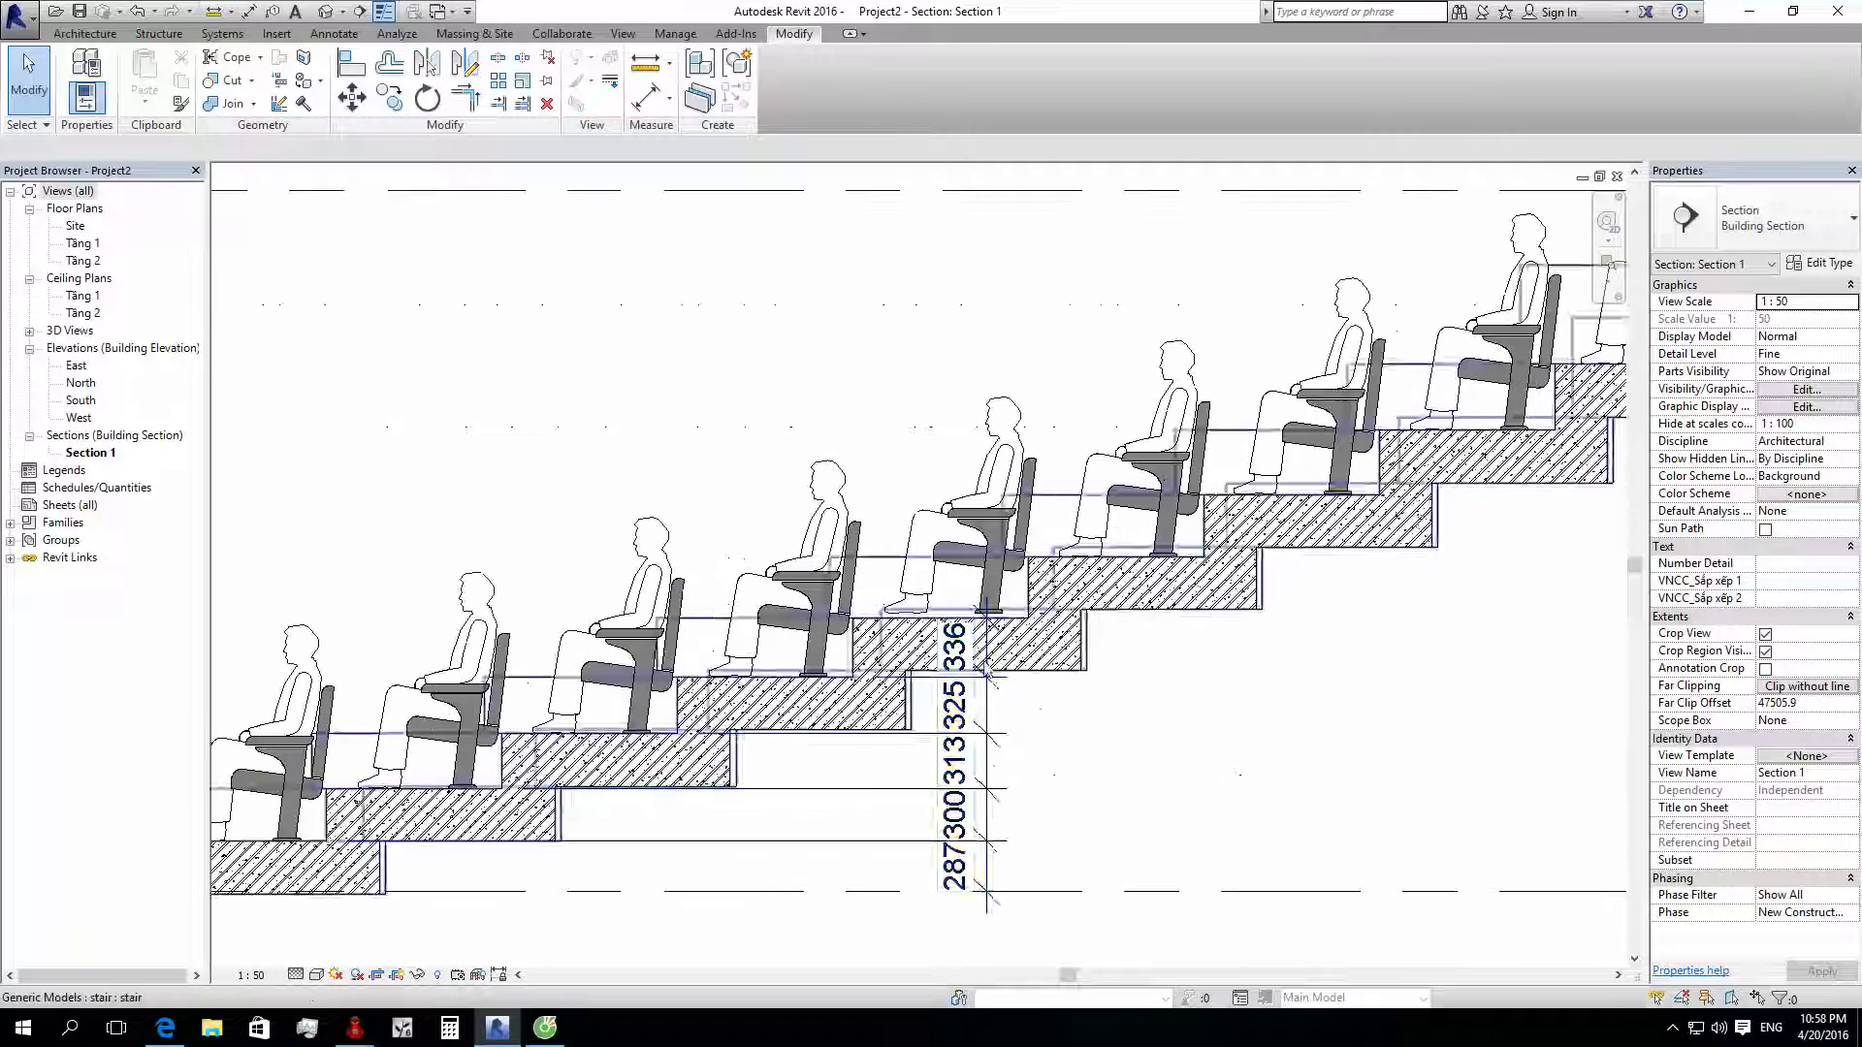
pyautogui.moveTo(981, 729); pyautogui.dragTo(1133, 788)
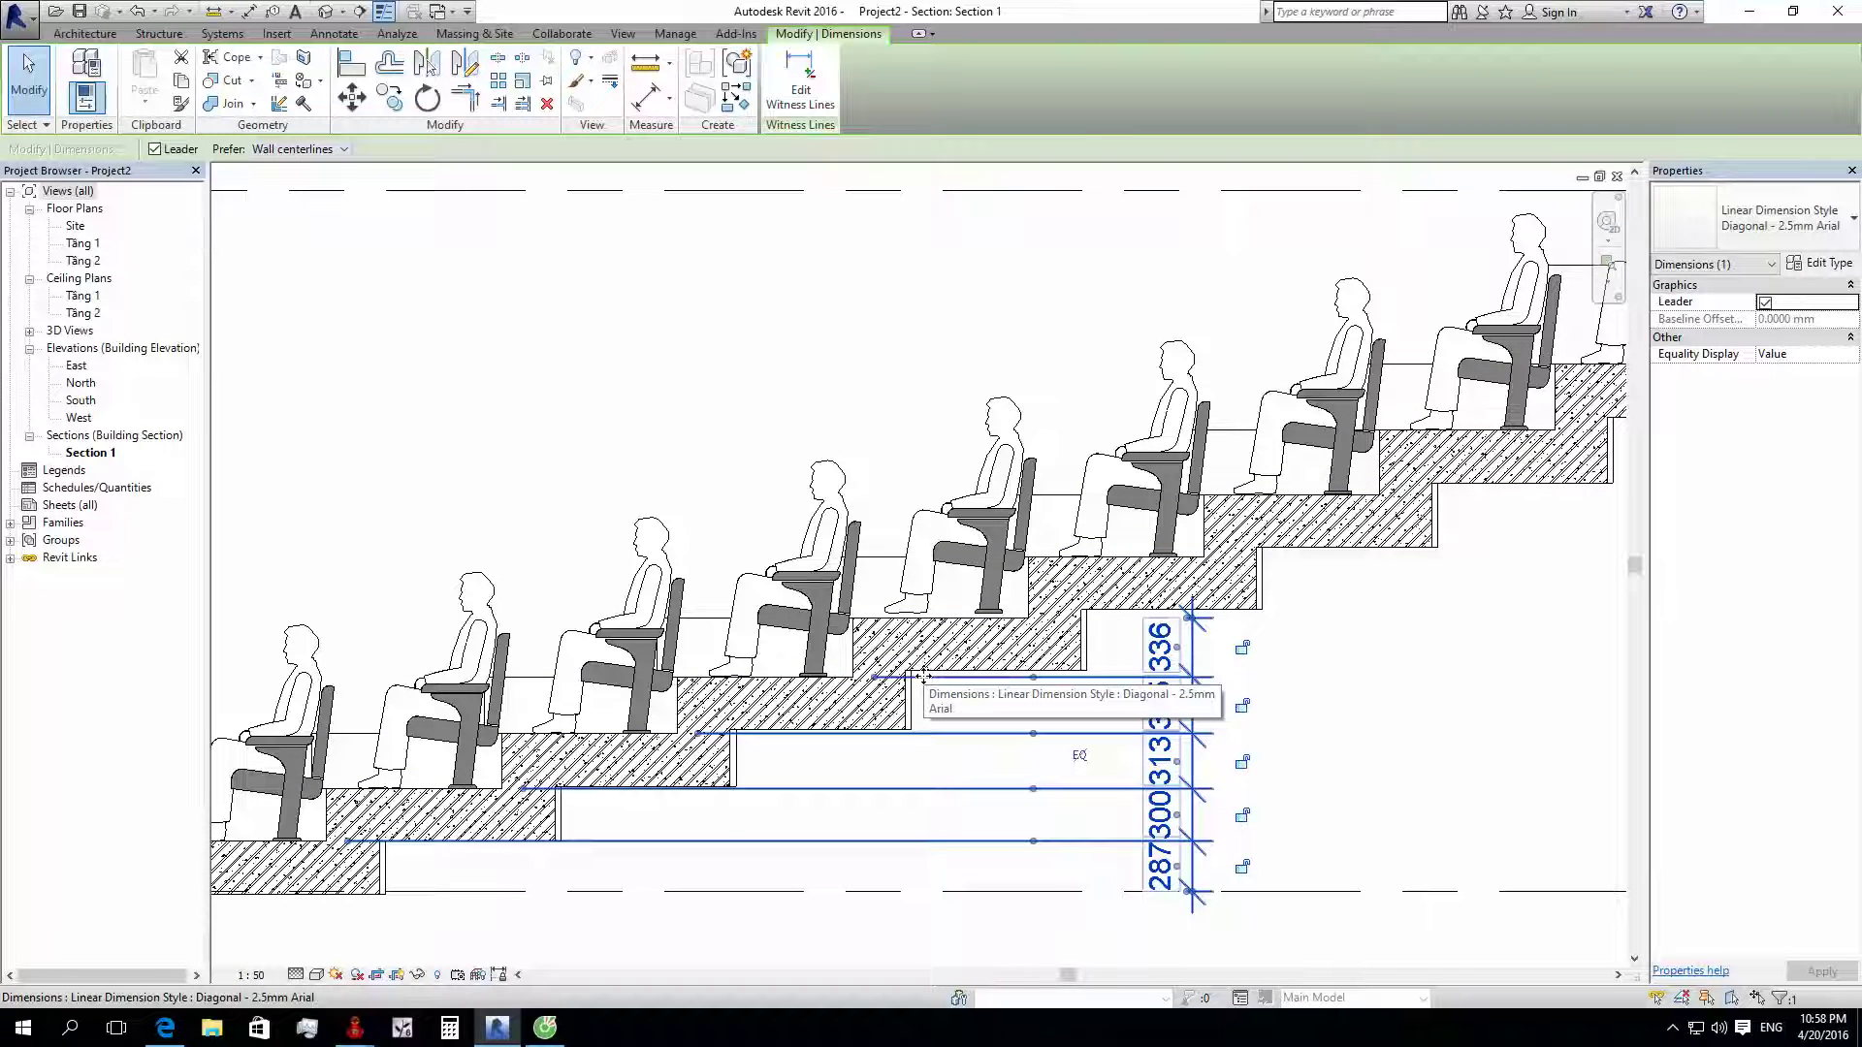
pyautogui.scroll(2, 1004, 616)
pyautogui.click(1004, 616)
pyautogui.scroll(3, 992, 622)
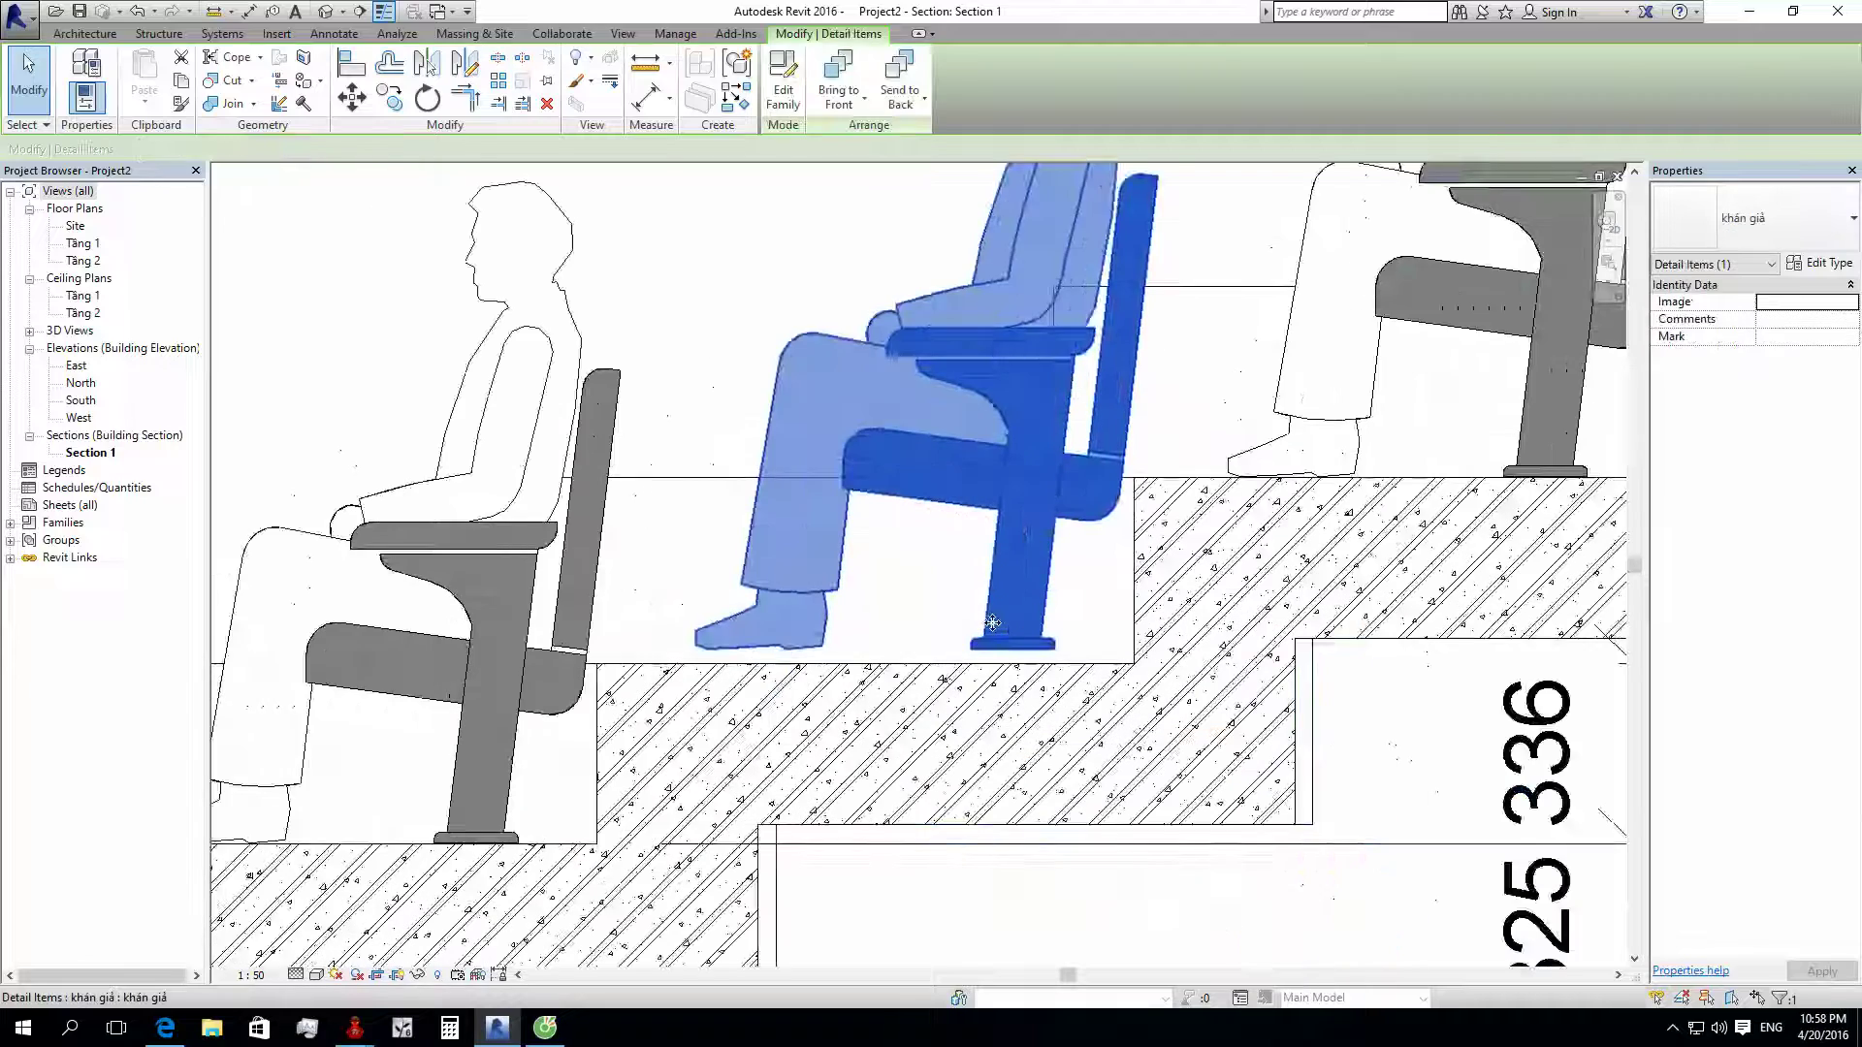
pyautogui.press('a')
pyautogui.press('l')
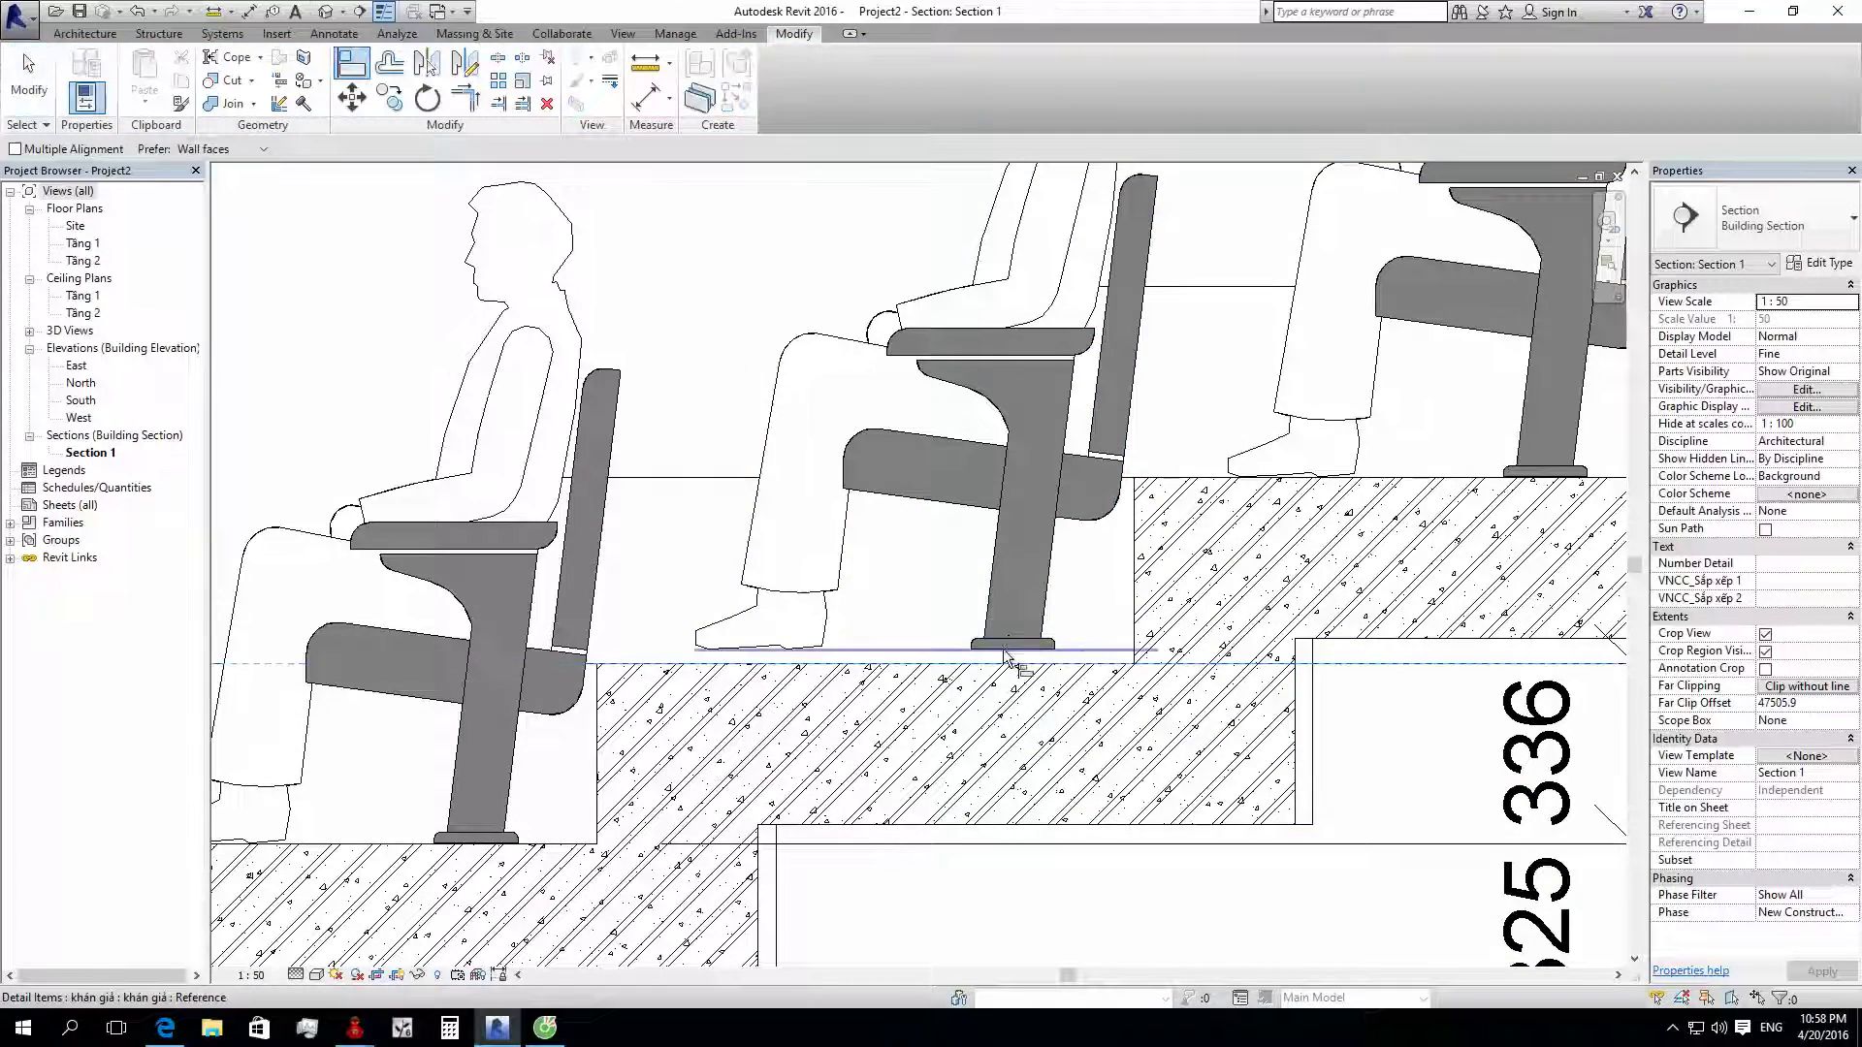
pyautogui.scroll(-2, 1006, 656)
pyautogui.scroll(-2, 1006, 656)
pyautogui.press('Escape')
pyautogui.scroll(-2, 1006, 656)
pyautogui.scroll(-1, 965, 718)
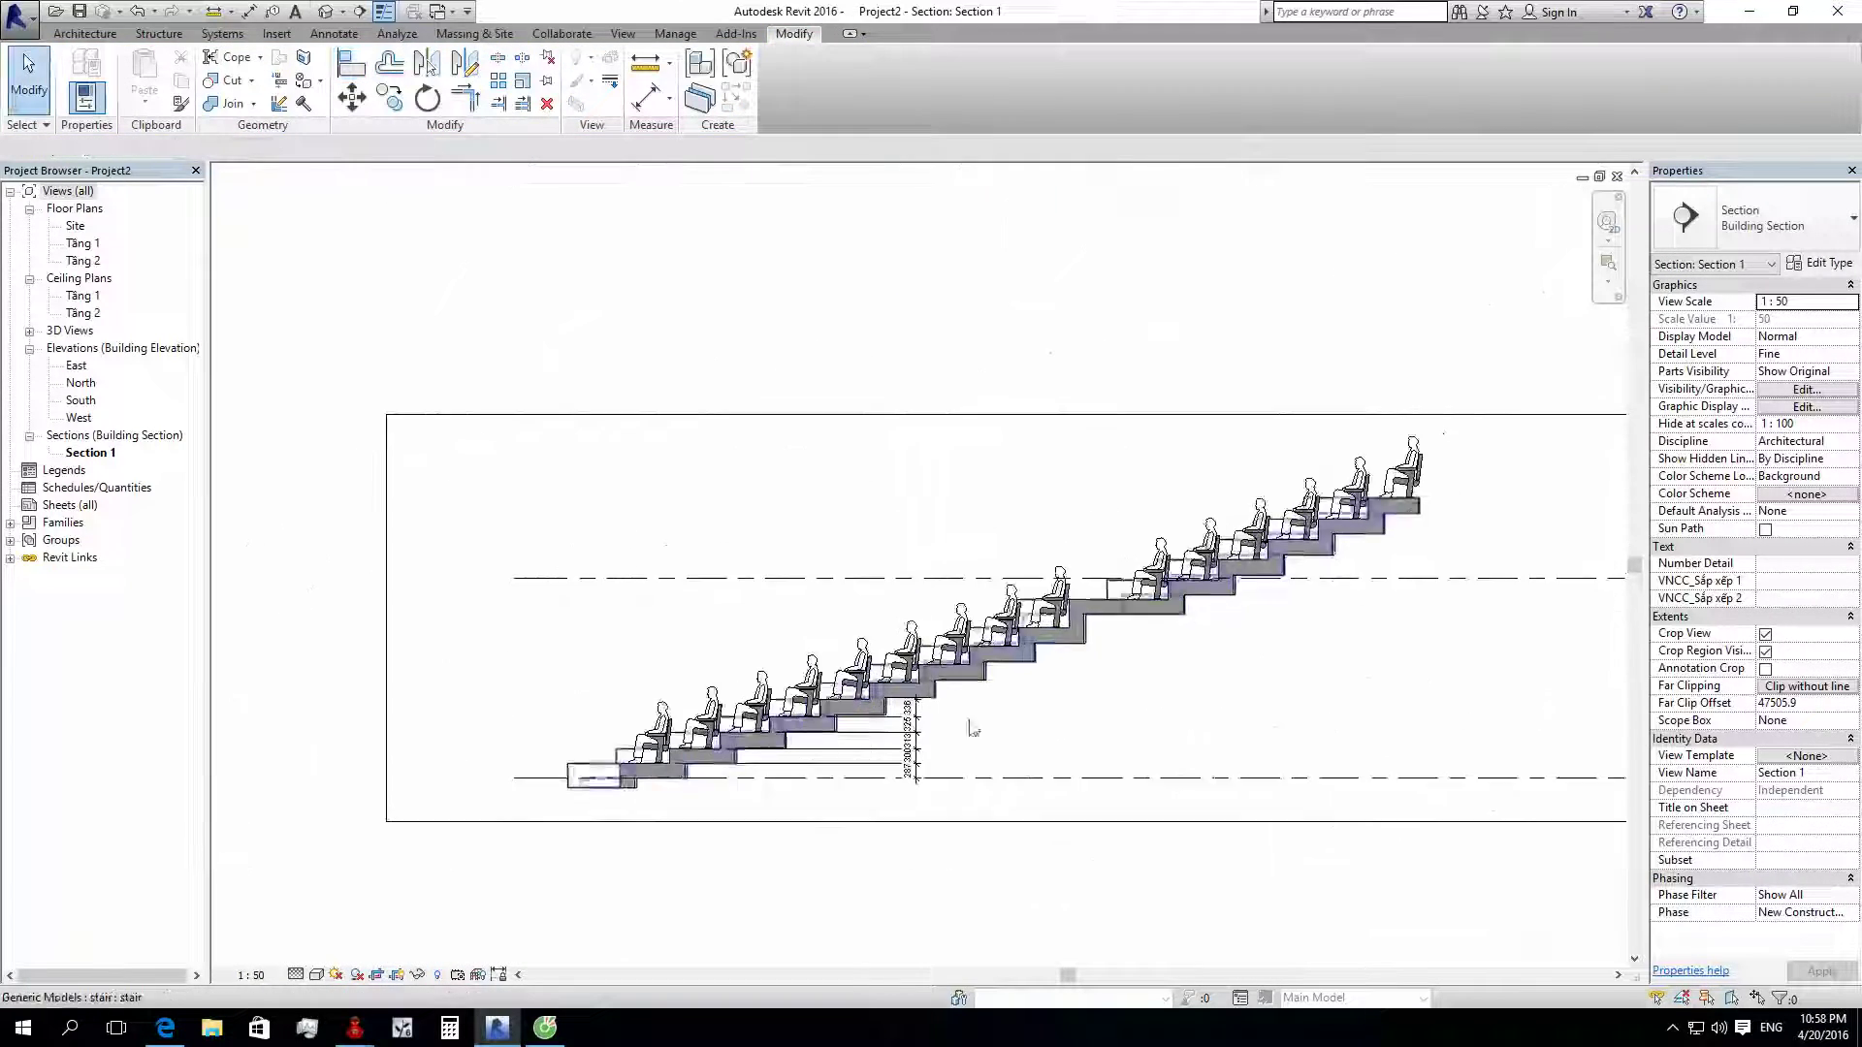
pyautogui.click(1677, 1028)
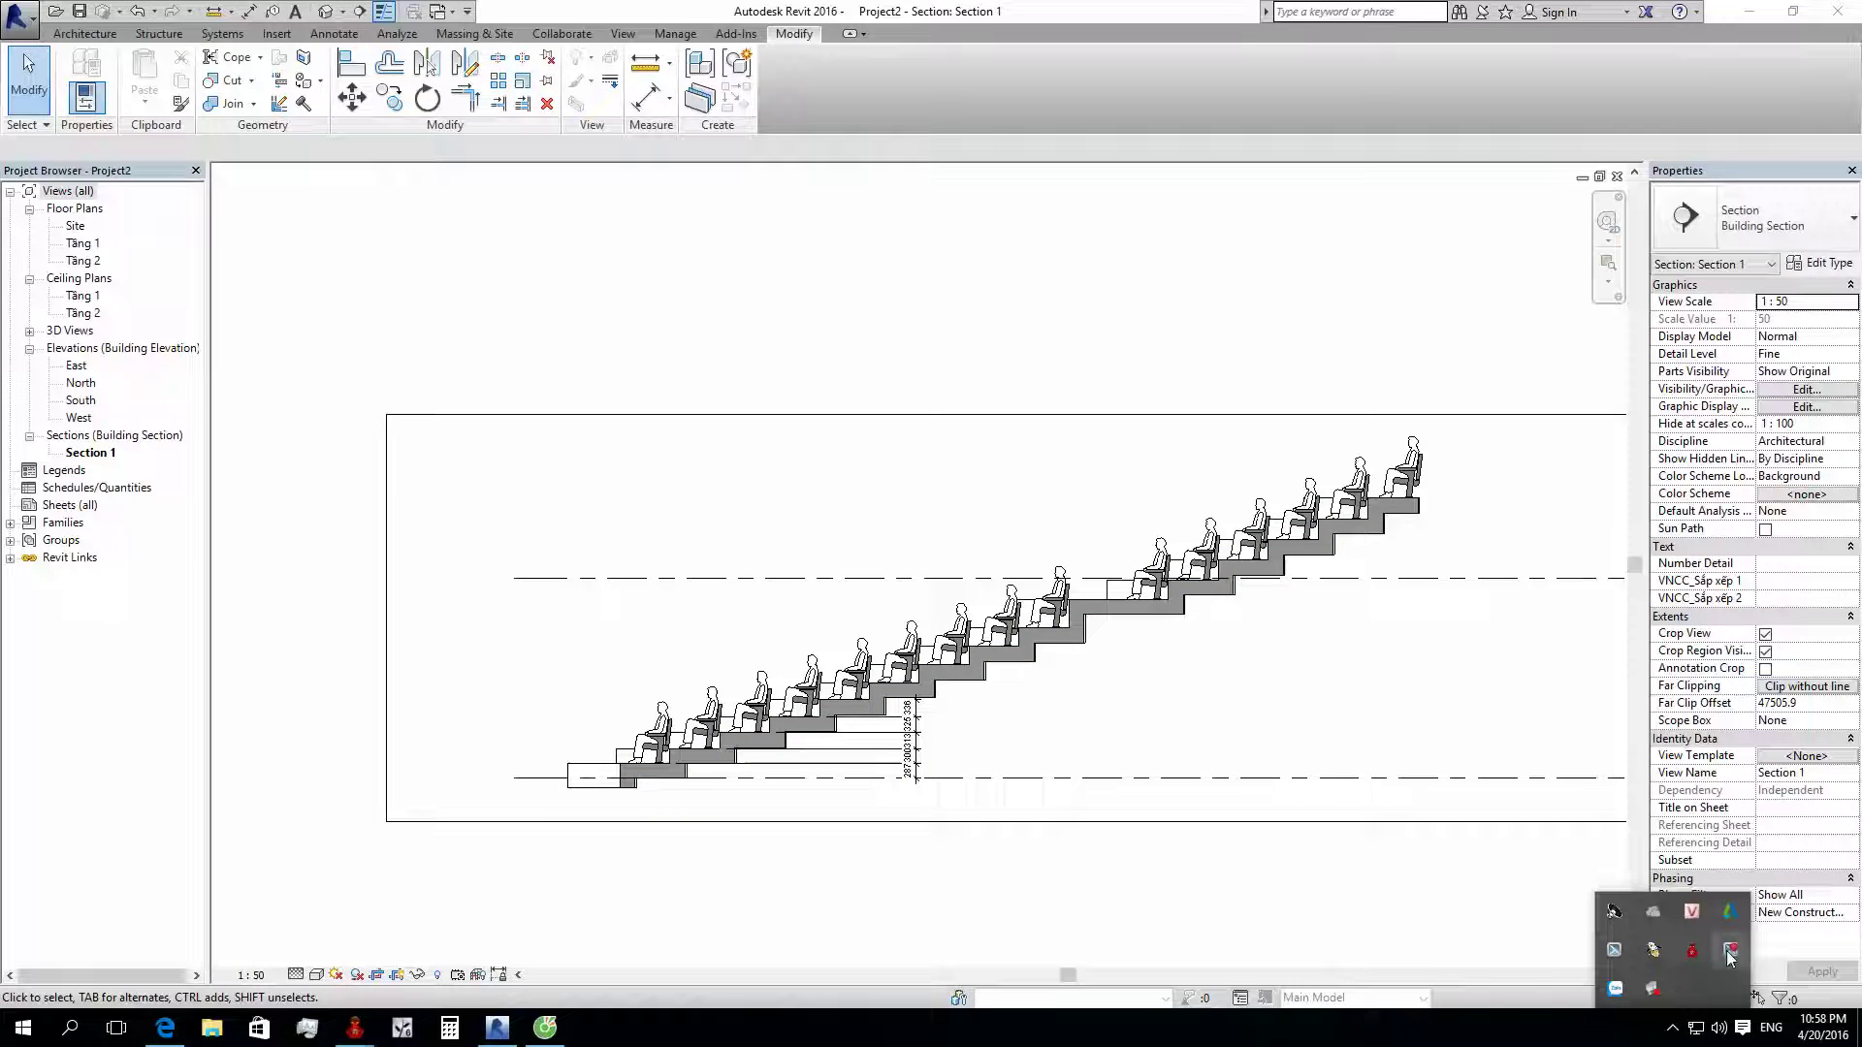